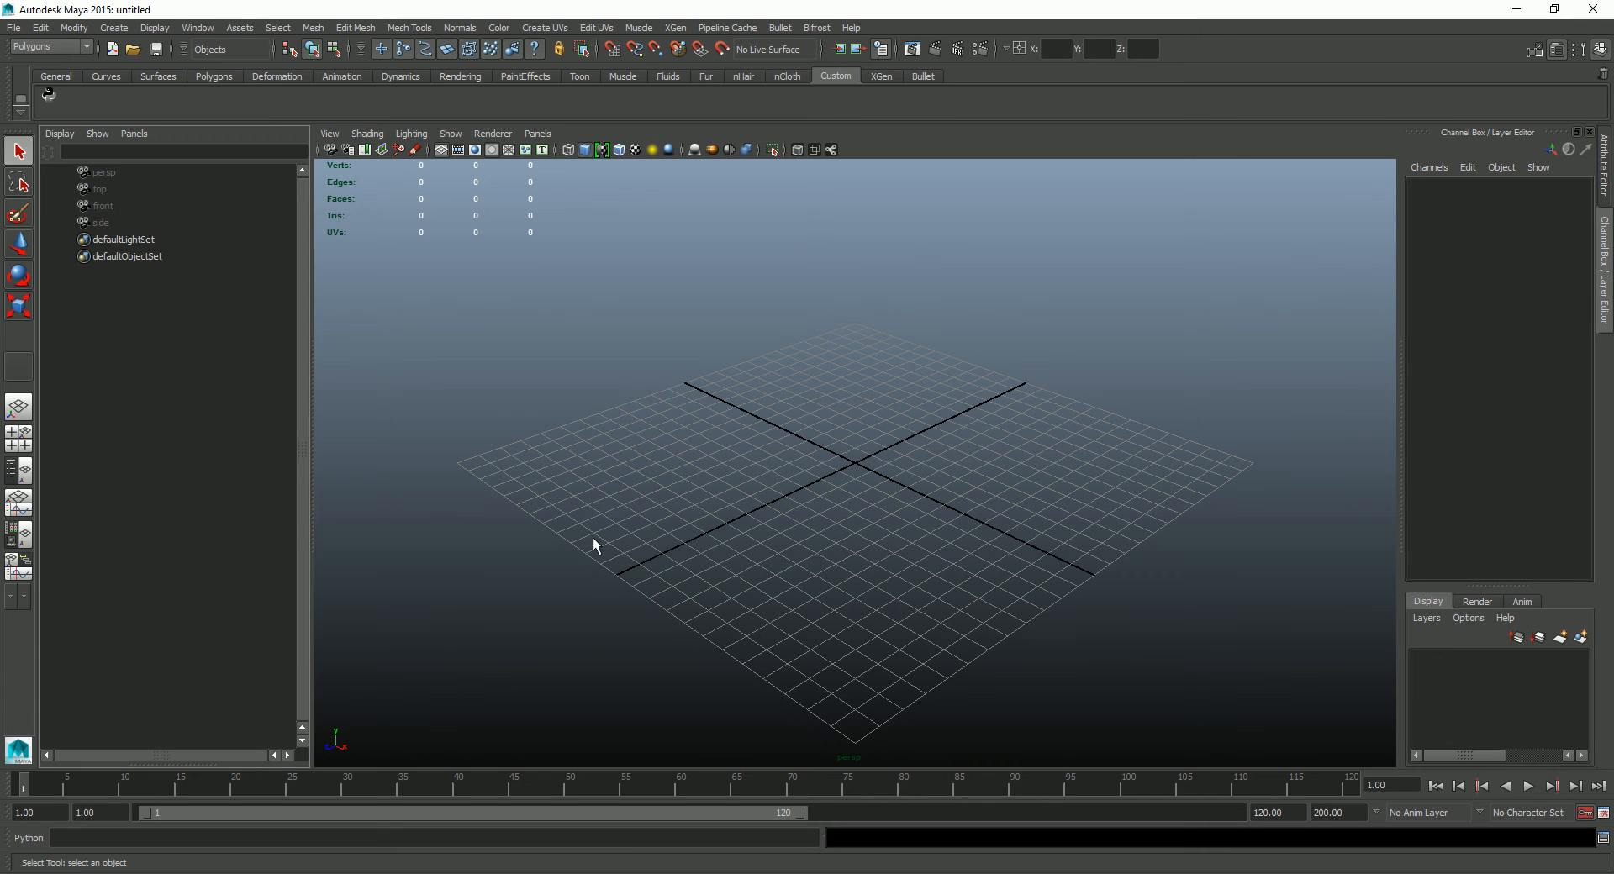
Step: Create a polygon plane scaled uniformly to about 23.07 and hide the viewport grid
{"action": "right_click_drag", "start_coordinate": [837, 469], "coordinate": [809, 455], "text": "shift"}
{"action": "scroll", "coordinate": [925, 452], "scroll_direction": "up", "scroll_amount": 1}
{"action": "key", "text": "r"}
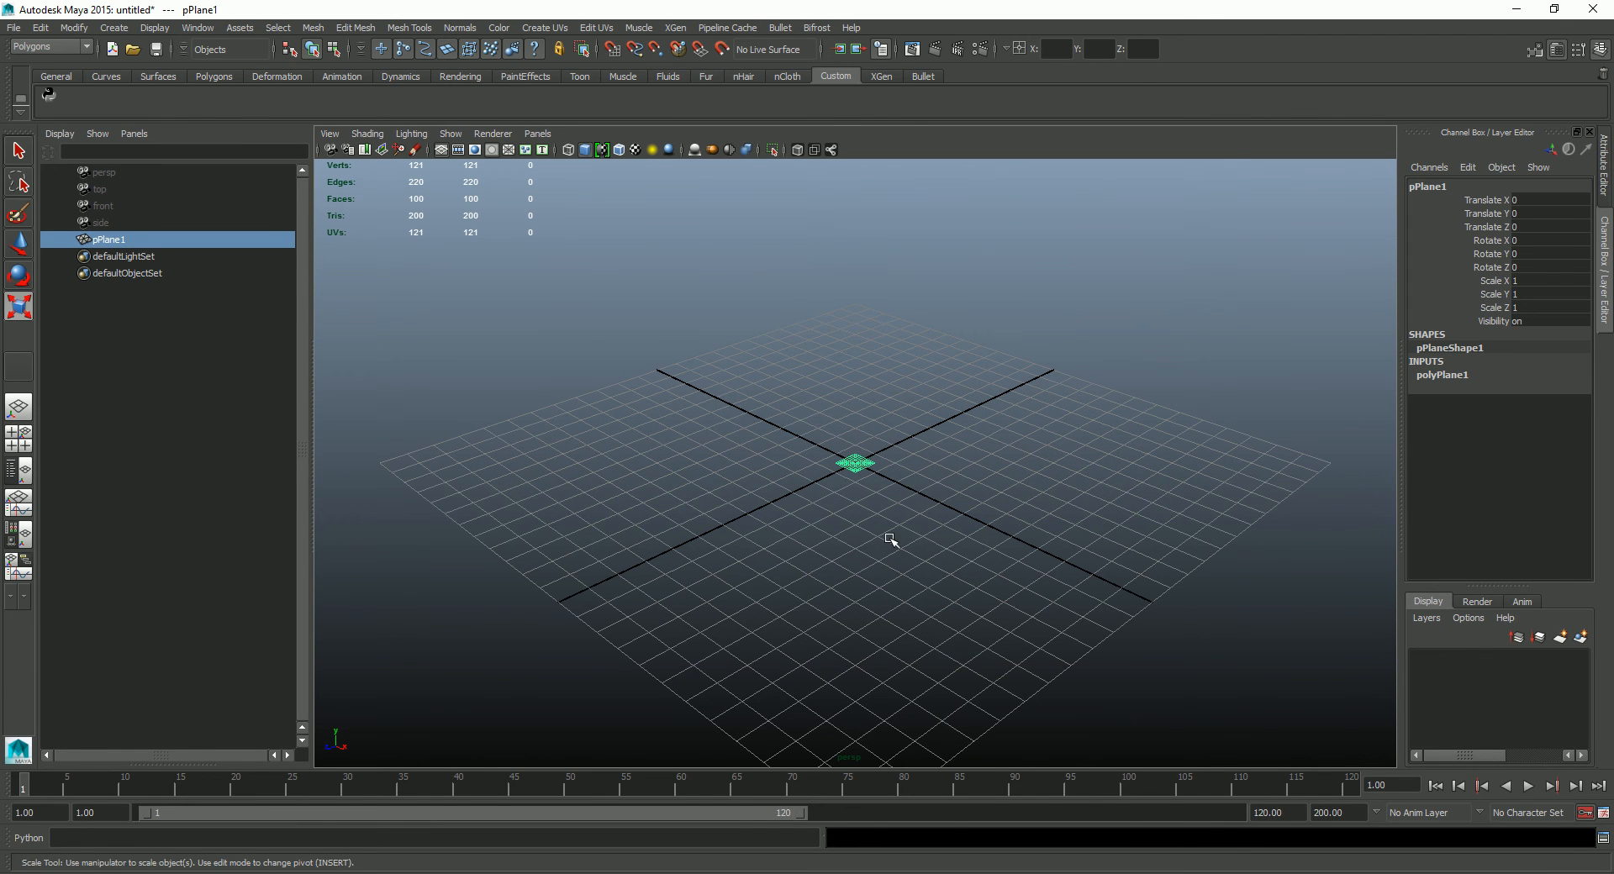
{"action": "middle_click_drag", "start_coordinate": [1152, 476], "coordinate": [1332, 463]}
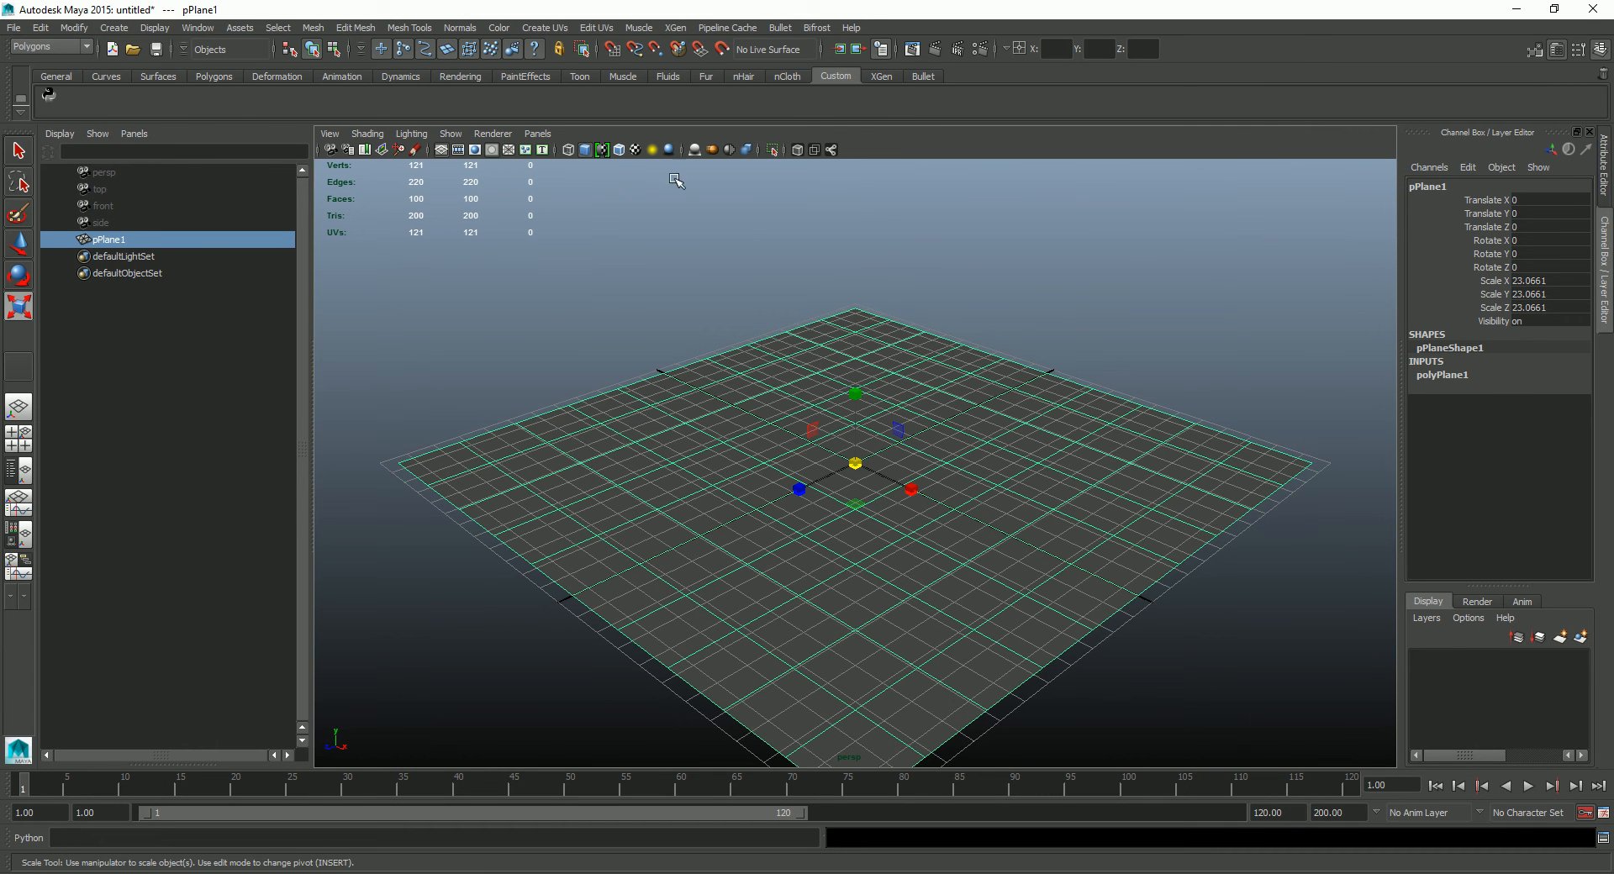
{"action": "left_click", "coordinate": [459, 150]}
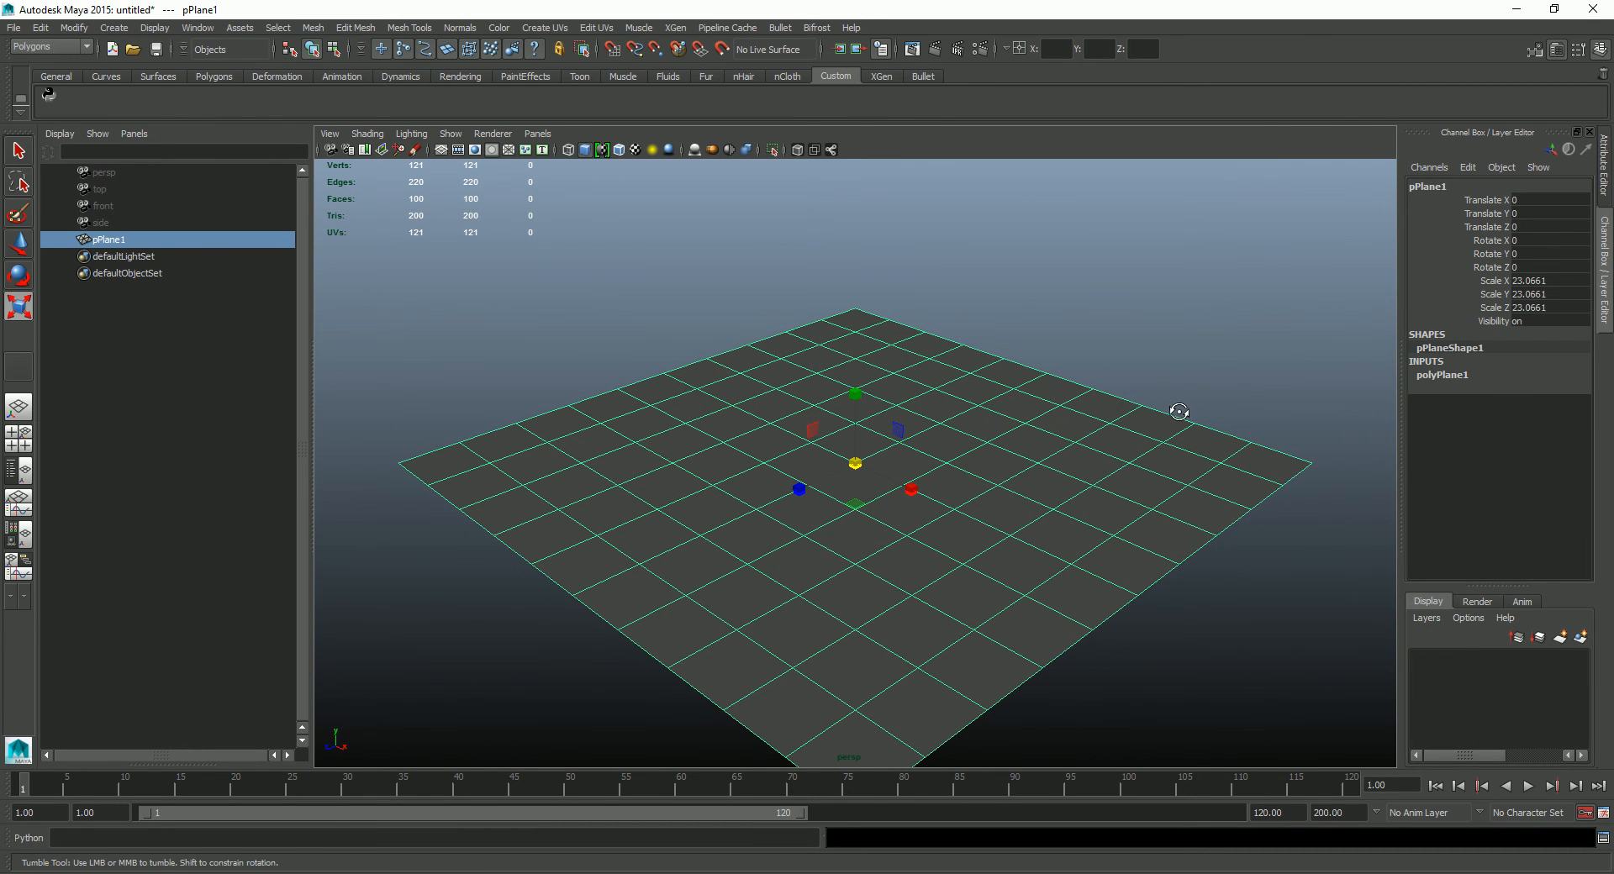
{"action": "left_click_drag", "start_coordinate": [1179, 412], "coordinate": [1175, 415], "text": "alt"}
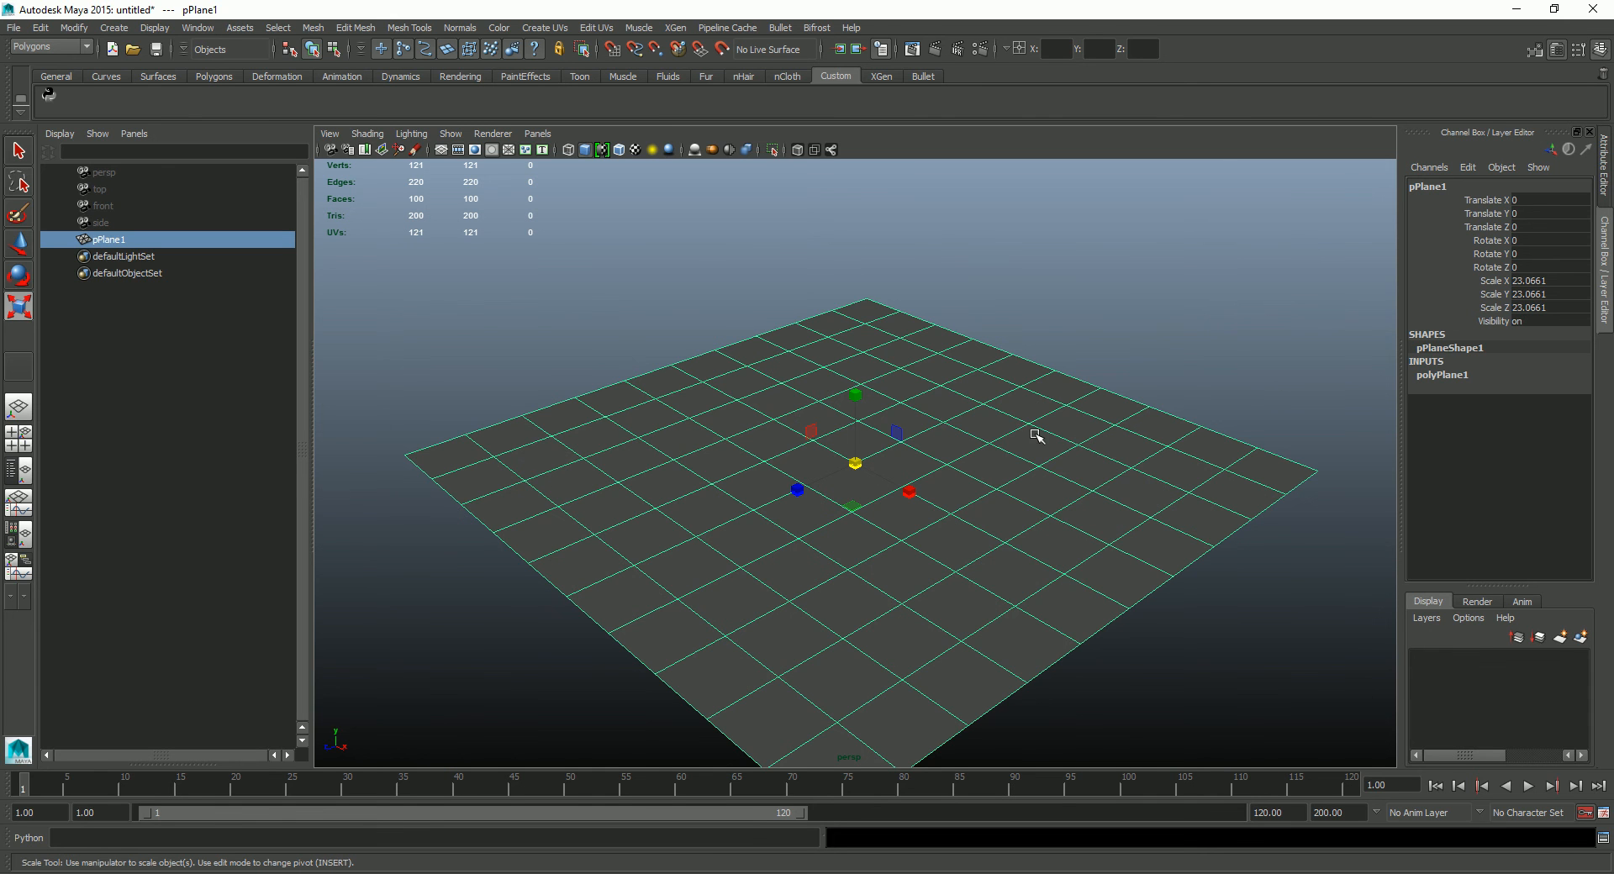
Step: Freeze the plane's rotate and scale transformations, leaving translate out and preserving normals
{"action": "left_click", "coordinate": [102, 32]}
{"action": "mouse_move", "coordinate": [84, 27]}
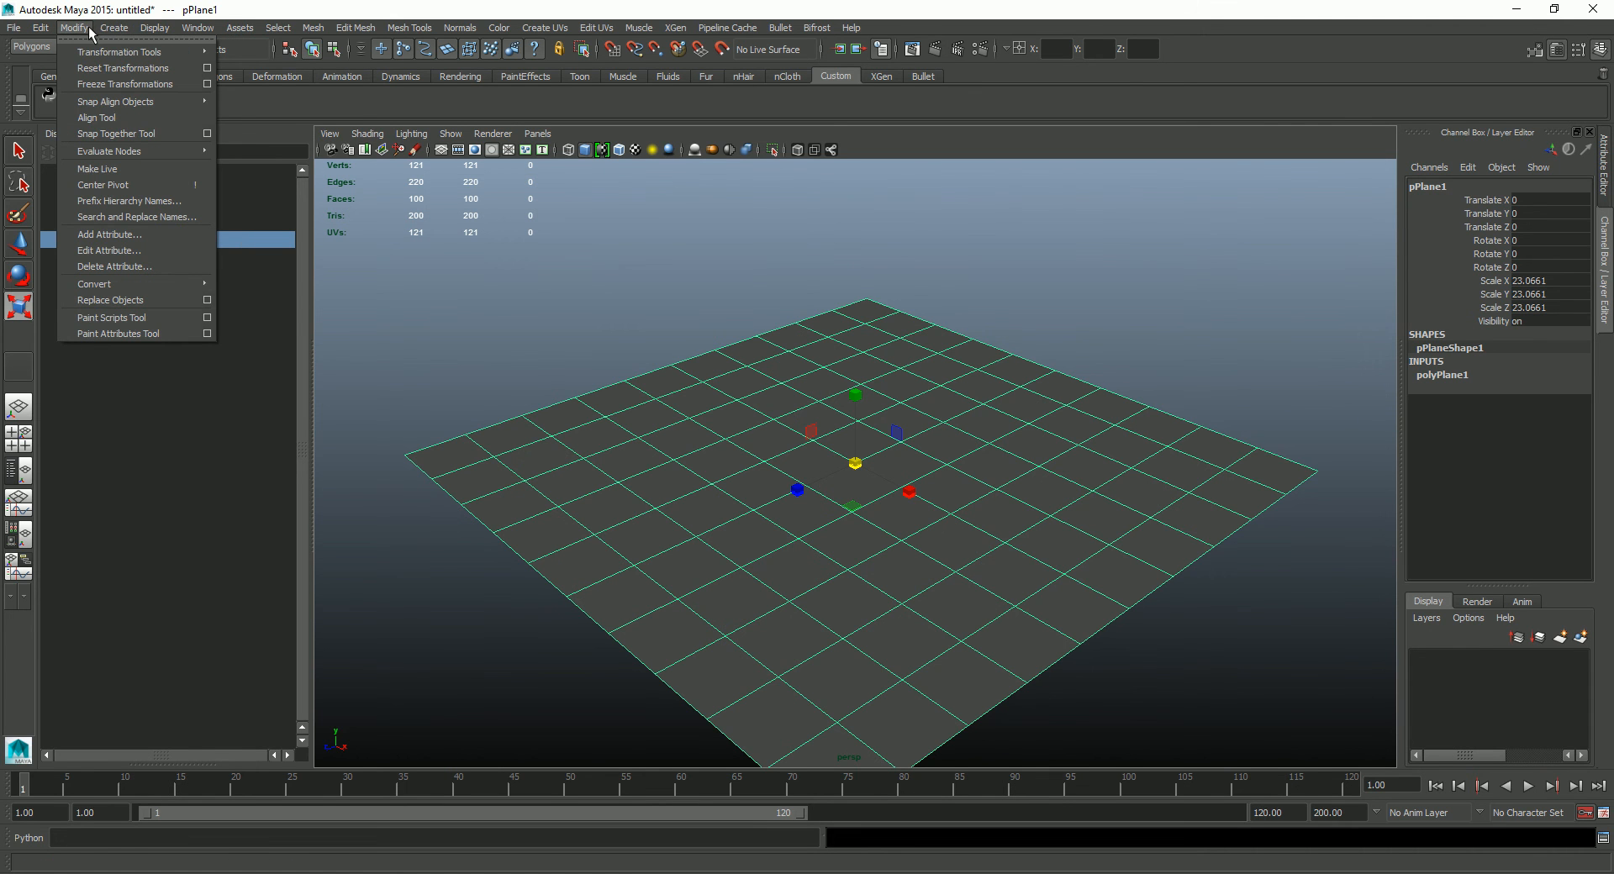
{"action": "mouse_move", "coordinate": [158, 103]}
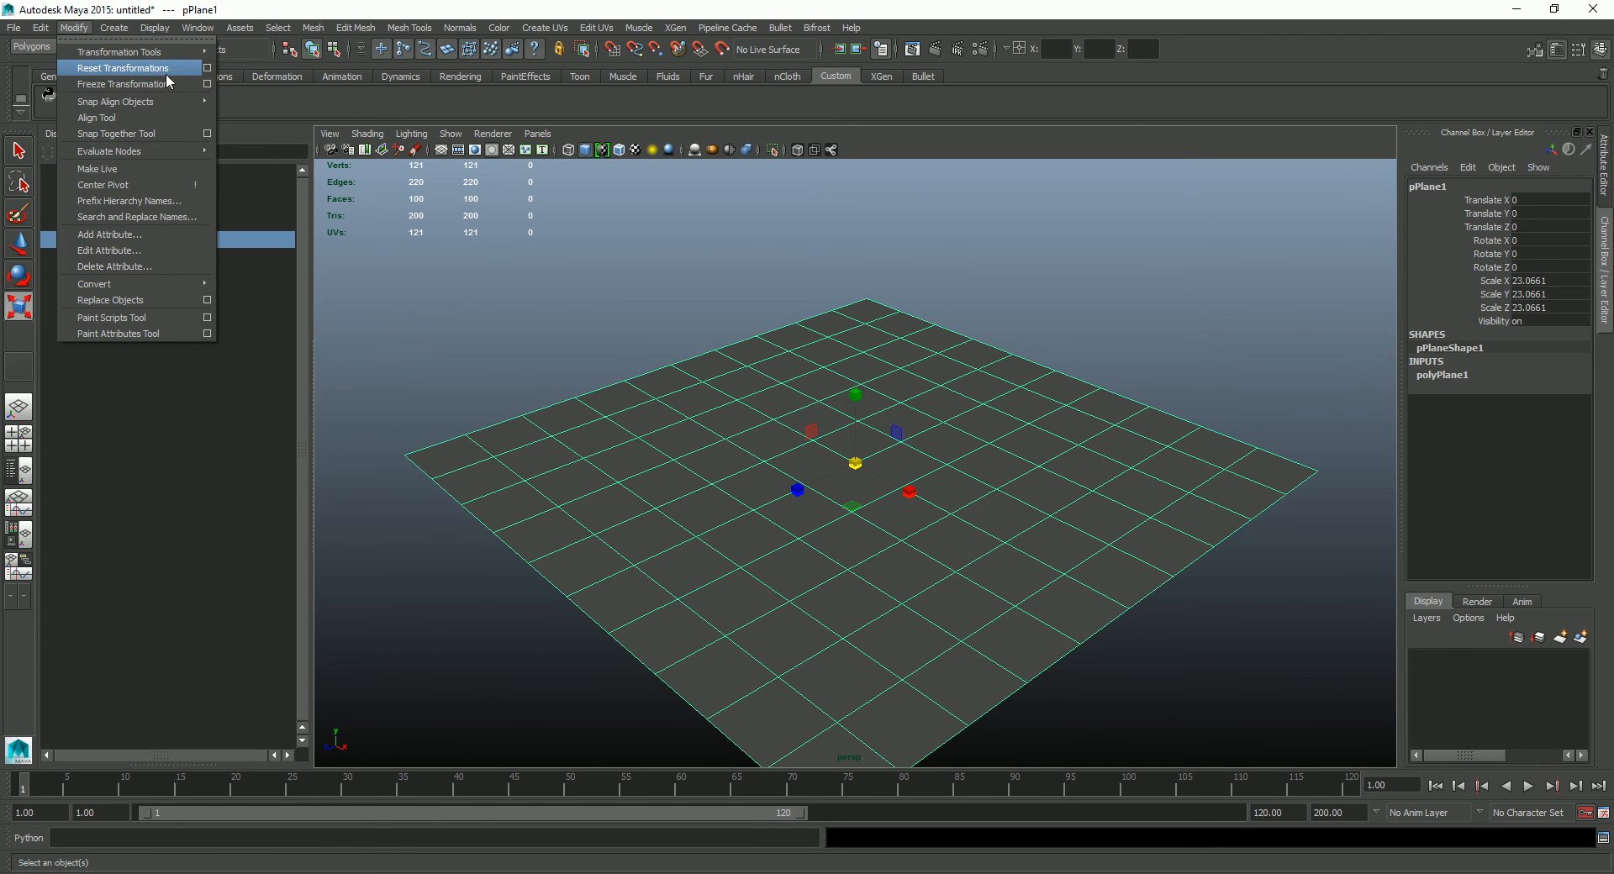
{"action": "left_click", "coordinate": [207, 85]}
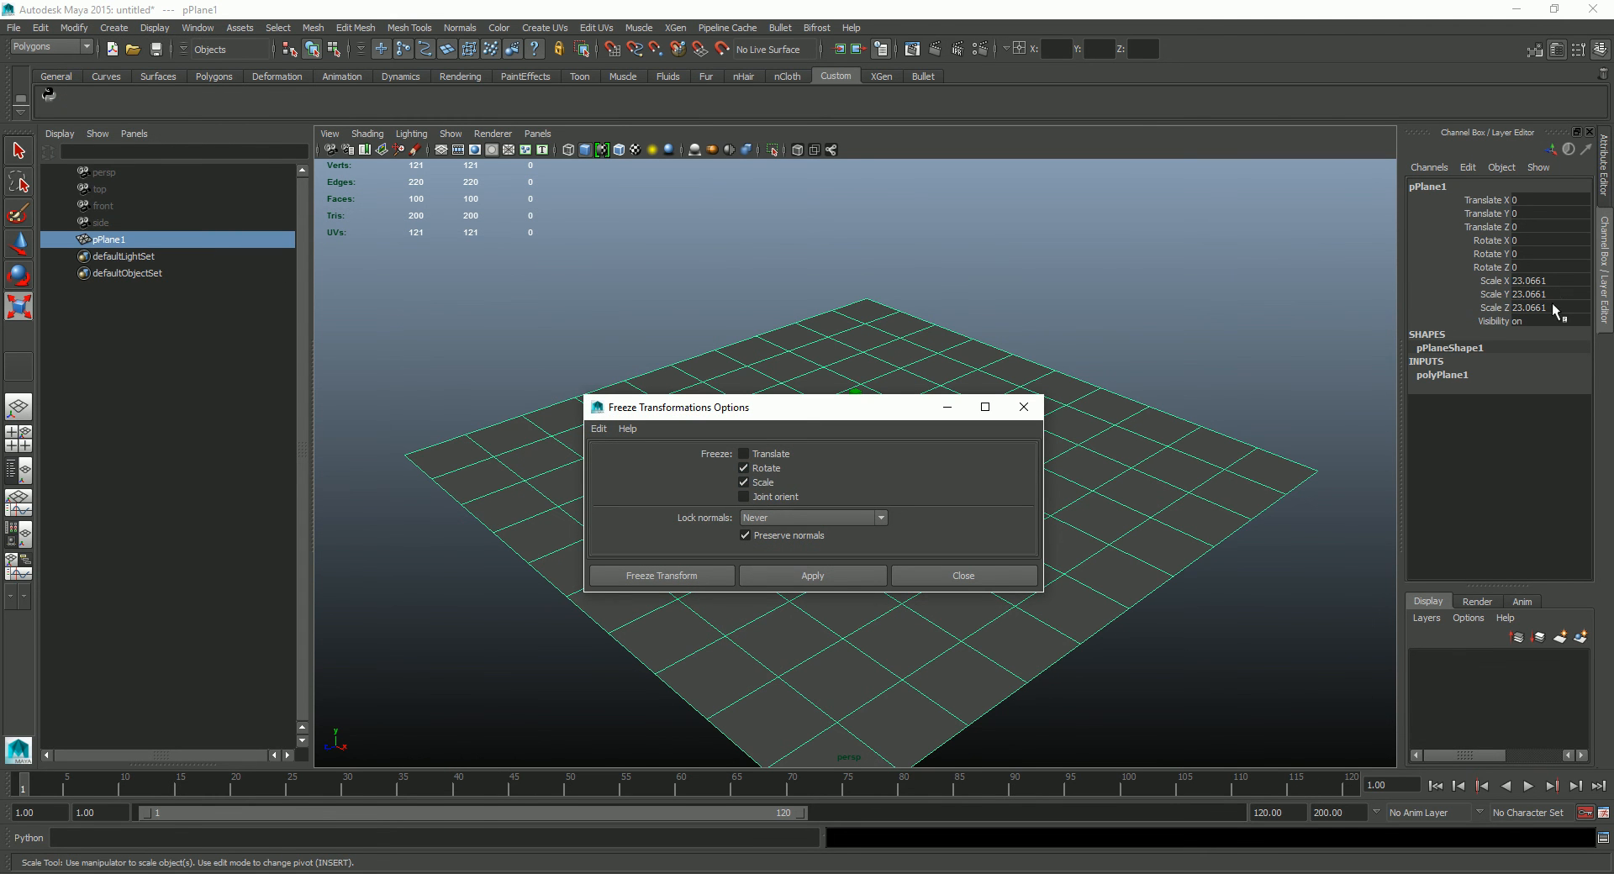
{"action": "left_click", "coordinate": [843, 573]}
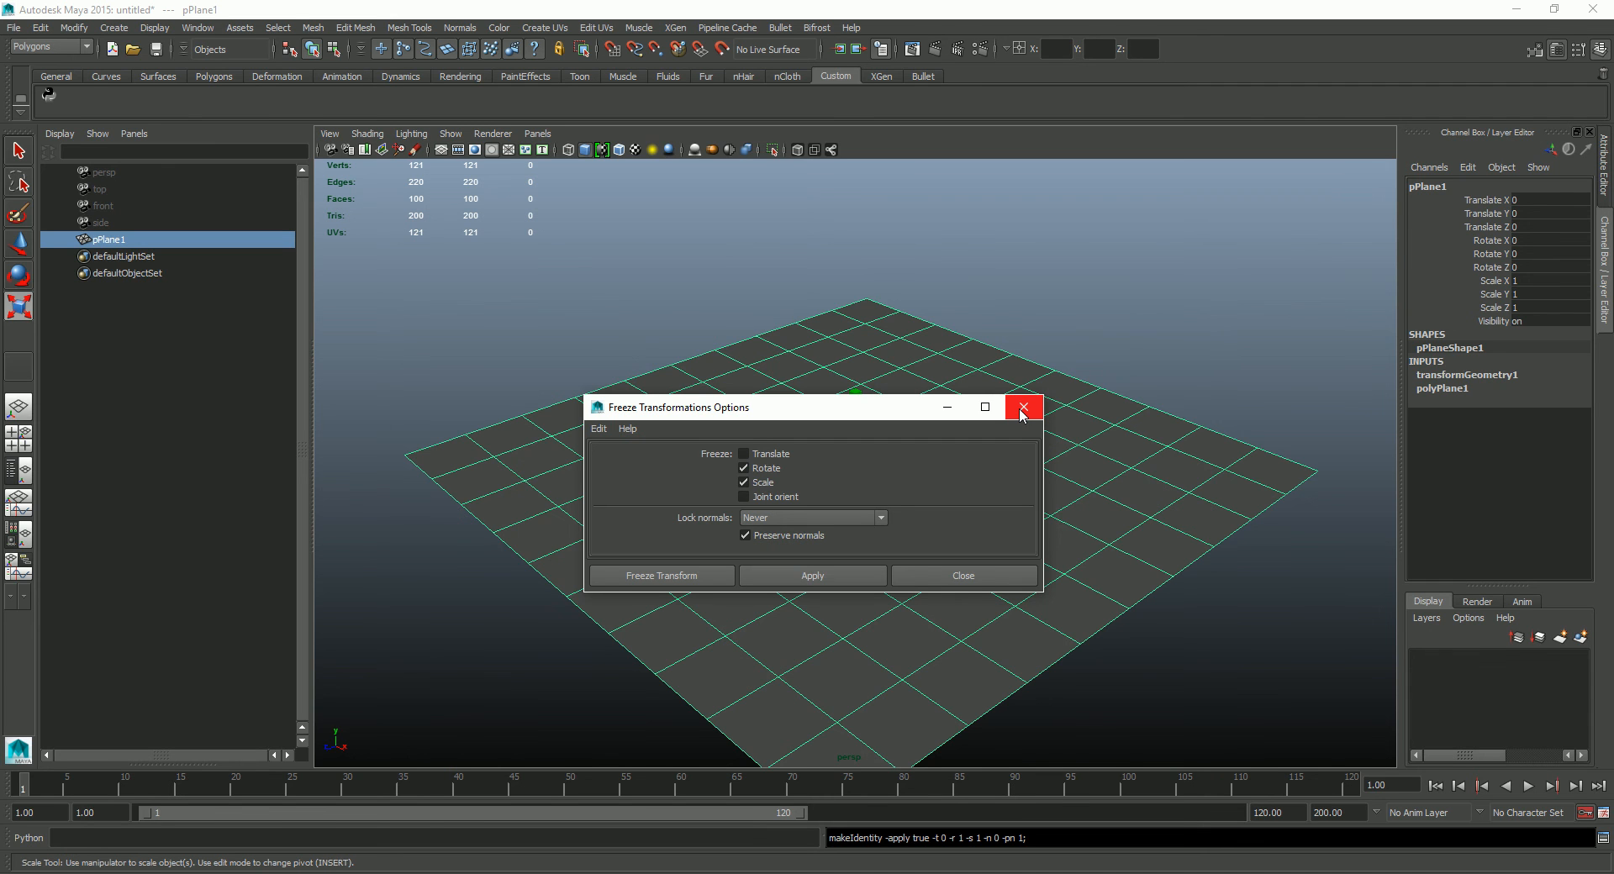
{"action": "left_click", "coordinate": [963, 575]}
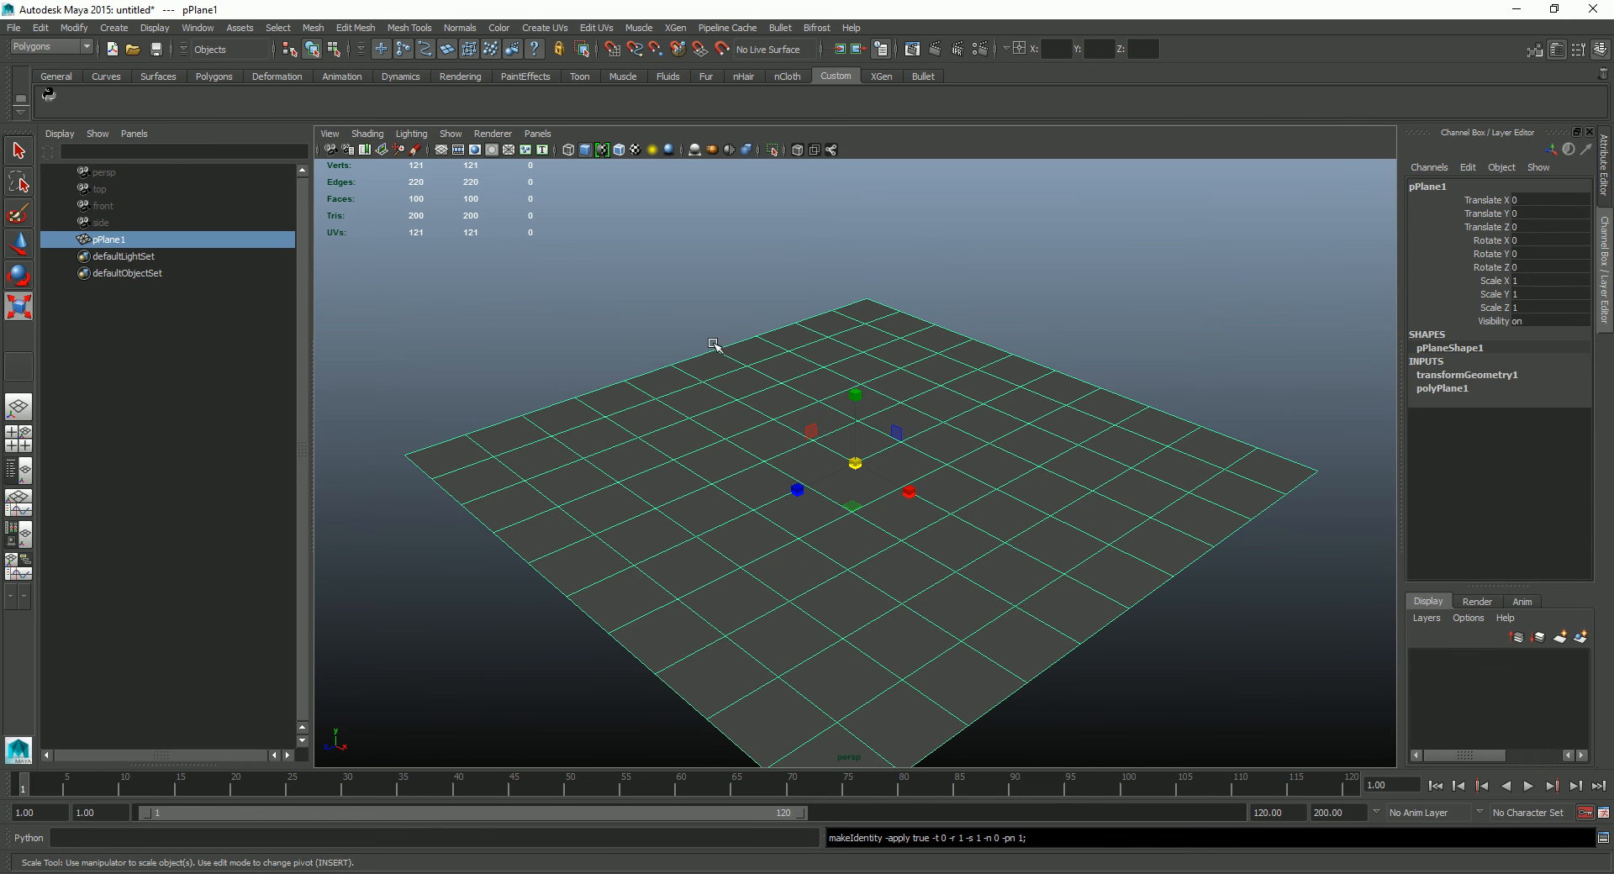
Step: Add a nonlinear Sine deformer to the plane
{"action": "key", "text": "F2"}
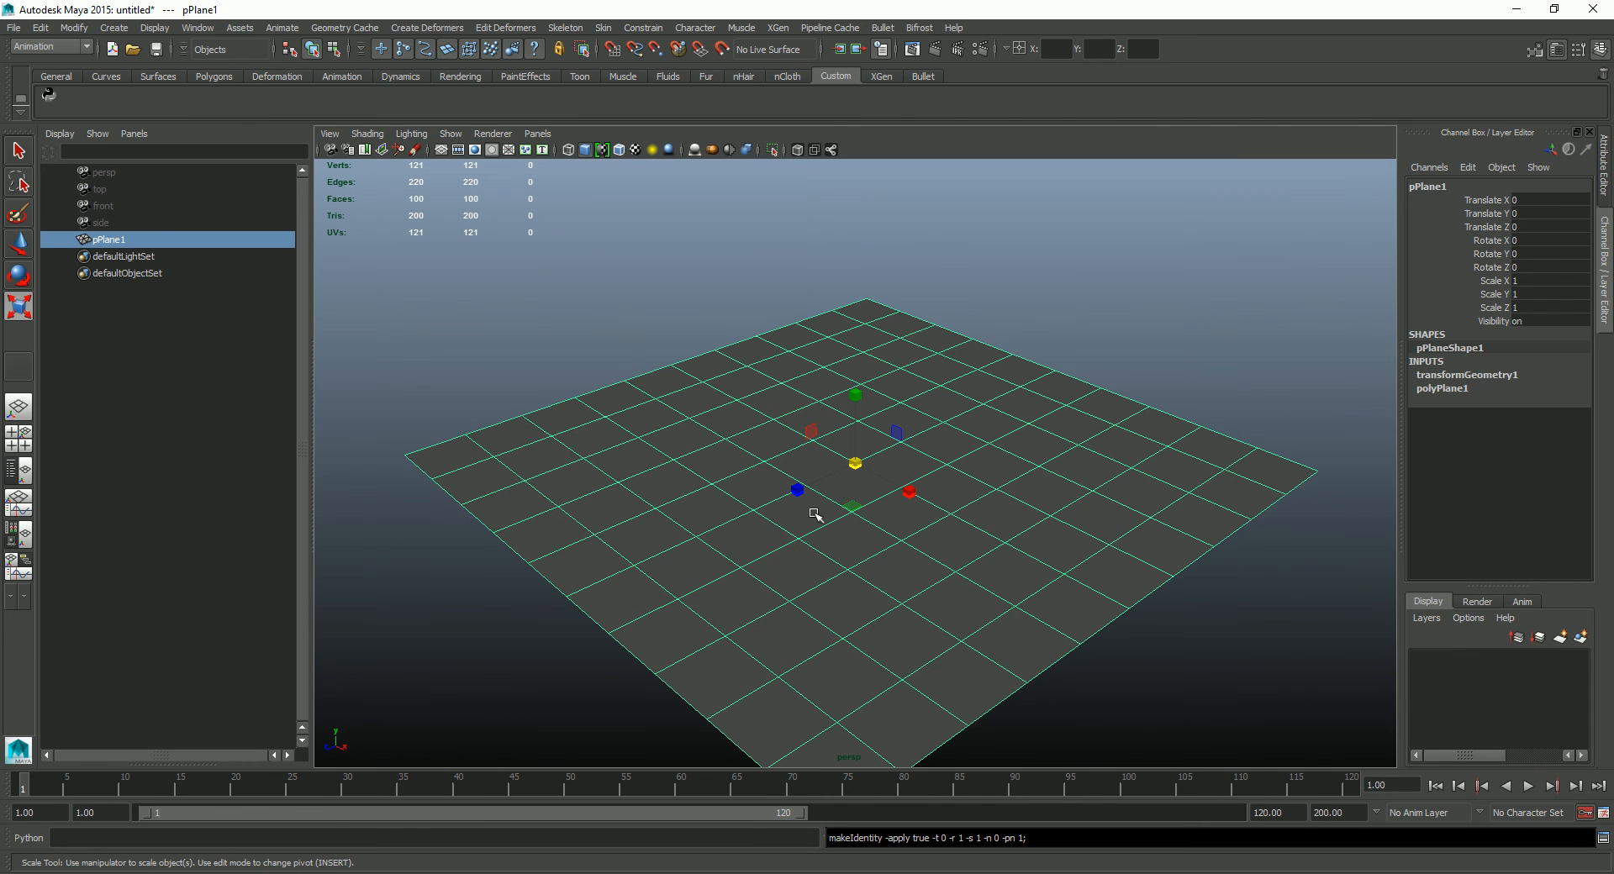
{"action": "left_click_drag", "start_coordinate": [908, 403], "coordinate": [946, 376], "text": "alt"}
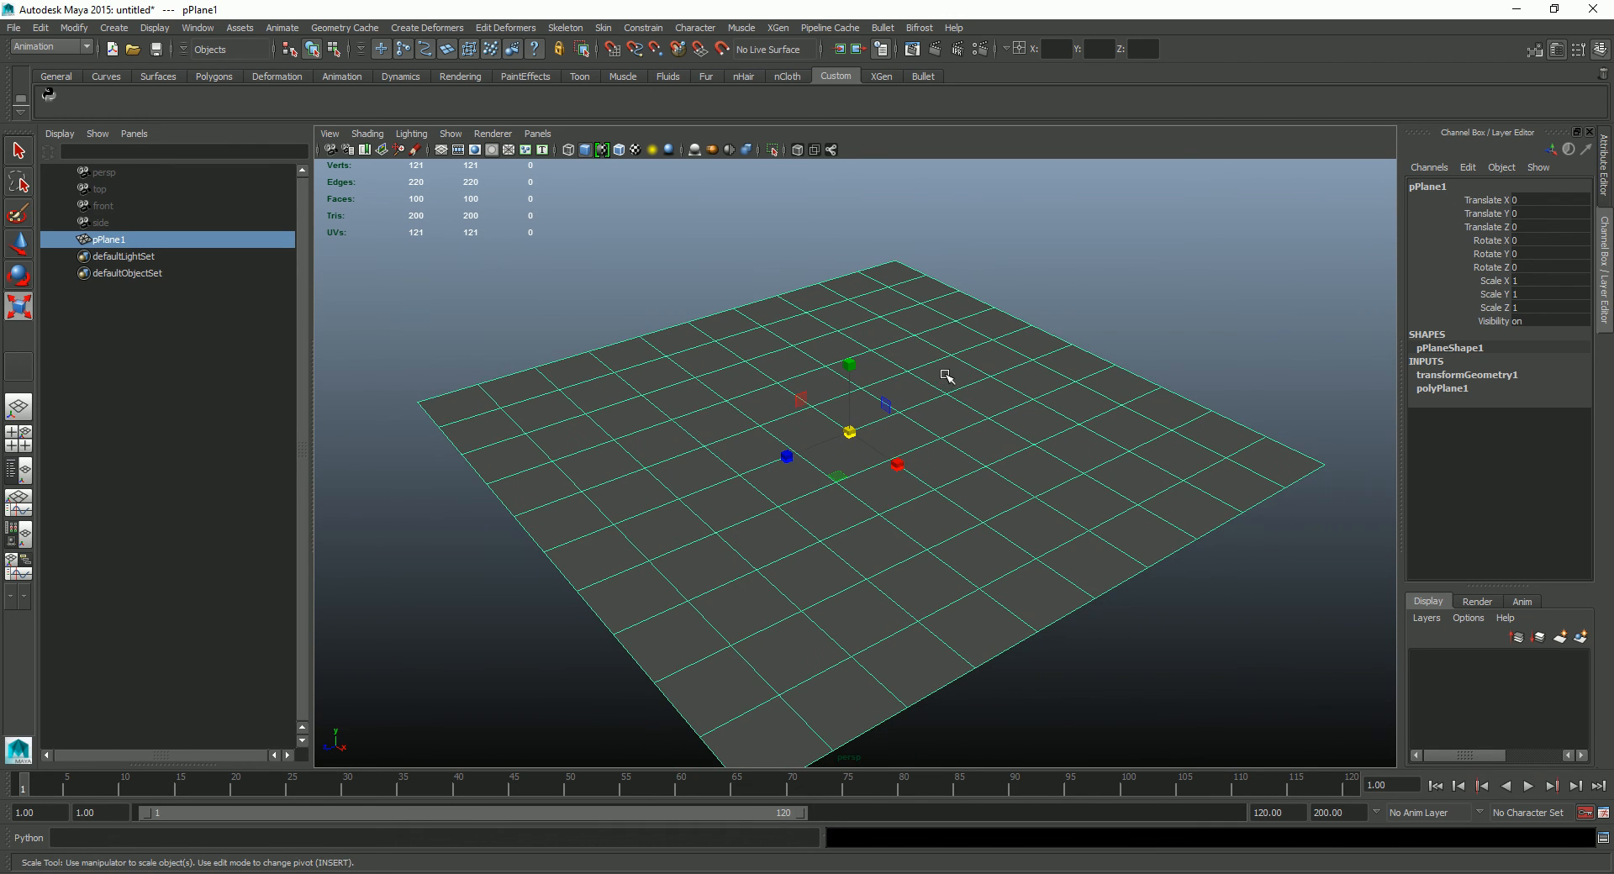
{"action": "left_click", "coordinate": [460, 30]}
{"action": "mouse_move", "coordinate": [471, 152]}
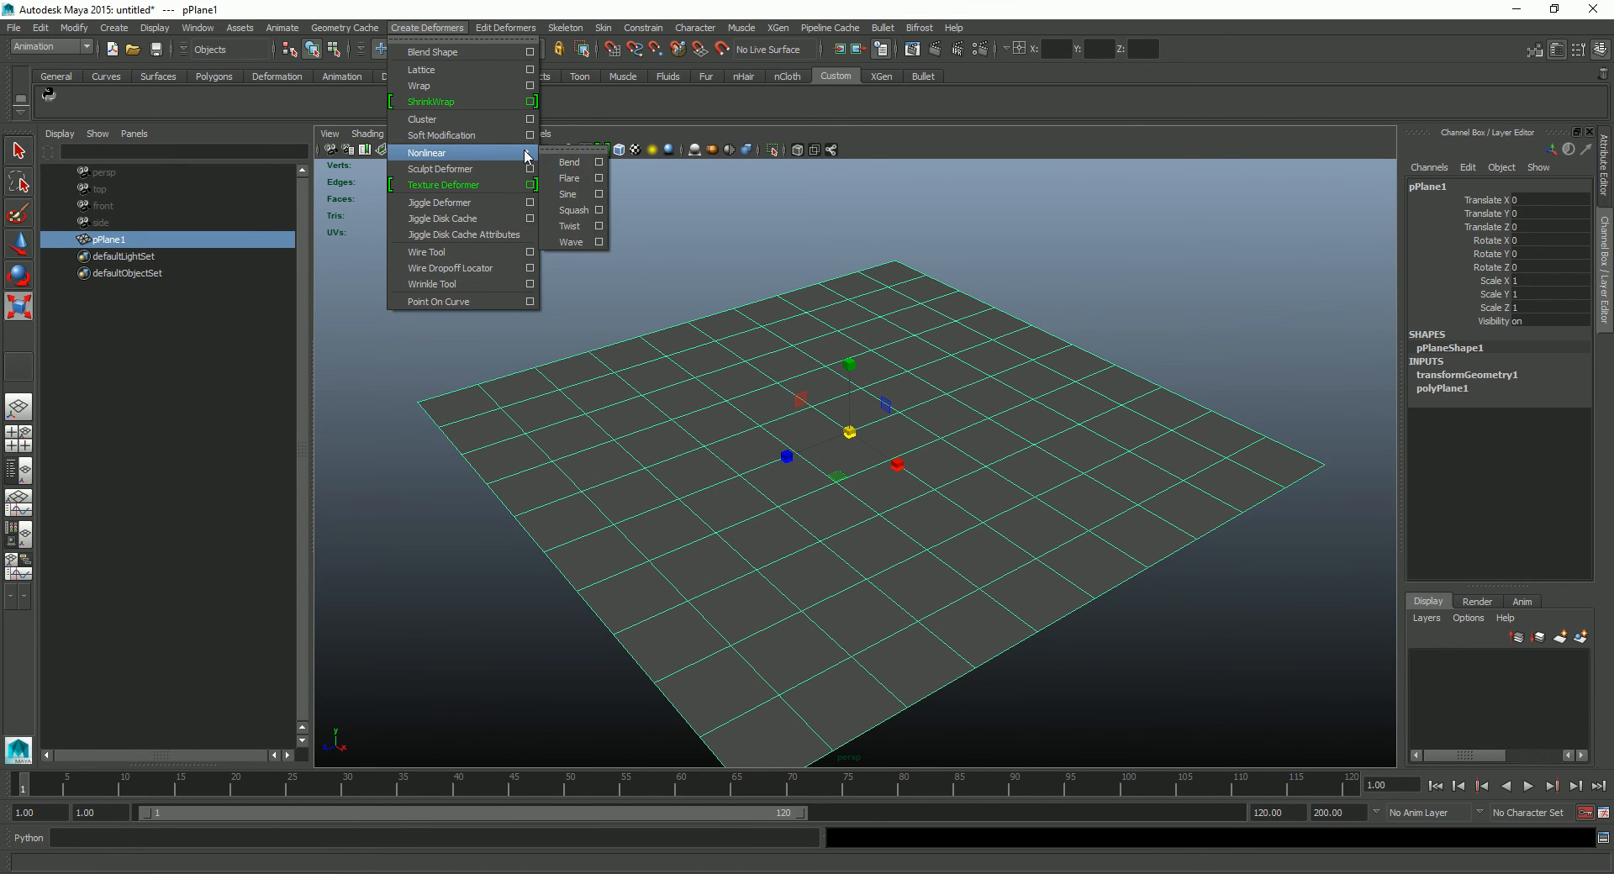
{"action": "left_click", "coordinate": [581, 199]}
Step: Set the sine handle's rotation to 90 in X, 0 in Y and 90 in Z
{"action": "key", "text": "e"}
{"action": "left_click_drag", "start_coordinate": [838, 431], "coordinate": [885, 364]}
{"action": "left_click", "coordinate": [1549, 240]}
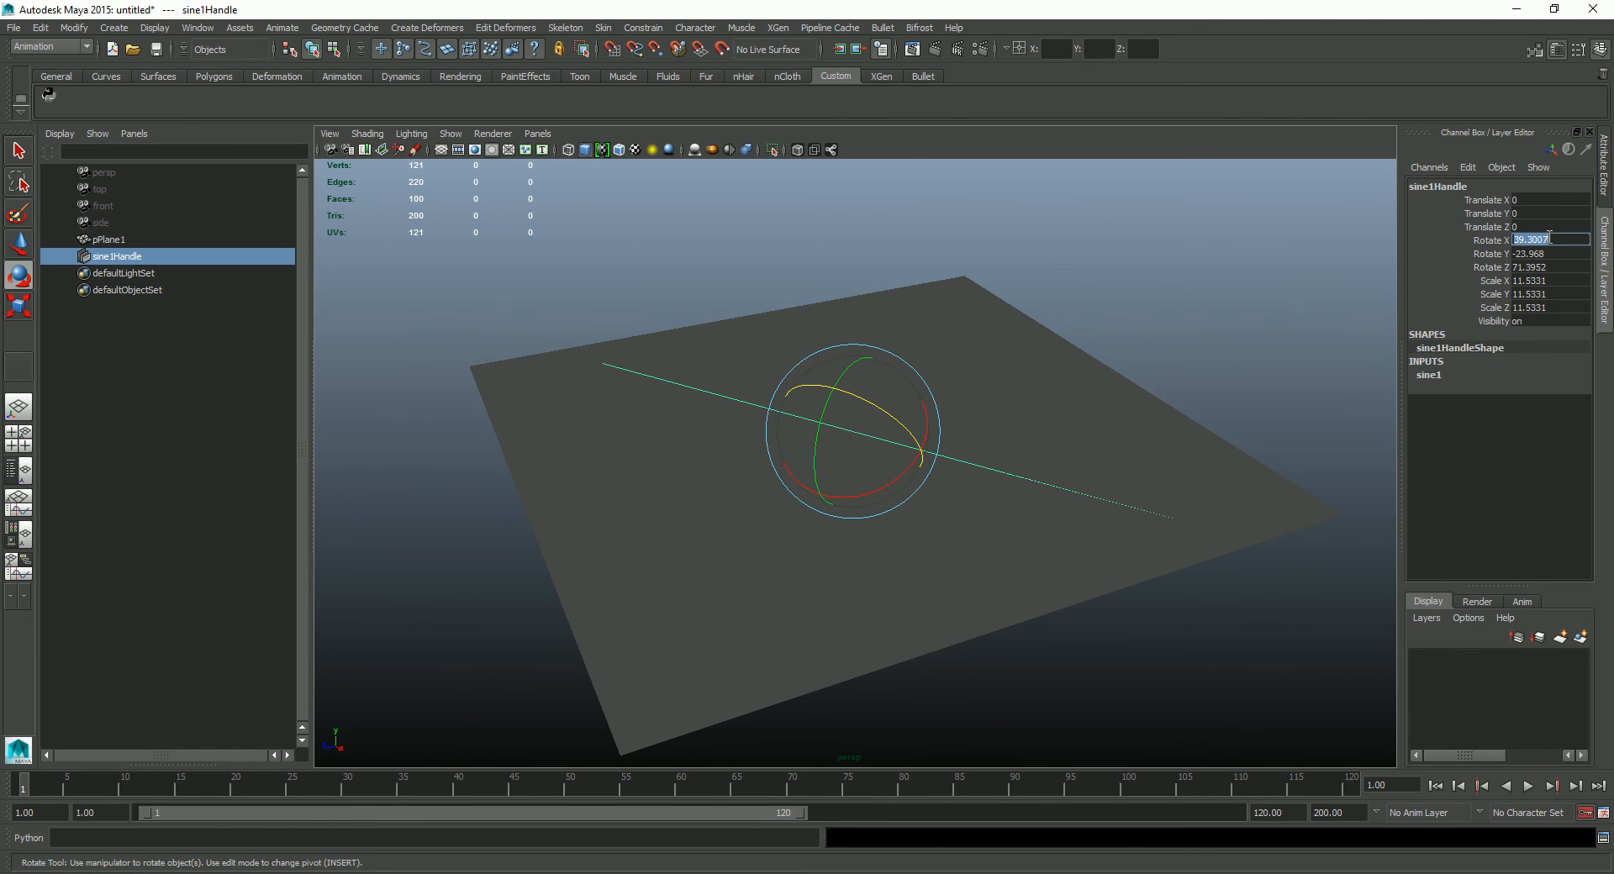
{"action": "type", "text": "90"}
{"action": "key", "text": "Tab"}
{"action": "key", "text": "Tab"}
{"action": "type", "text": "90"}
{"action": "key", "text": "shift+Tab"}
{"action": "type", "text": "0"}
{"action": "key", "text": "Return"}
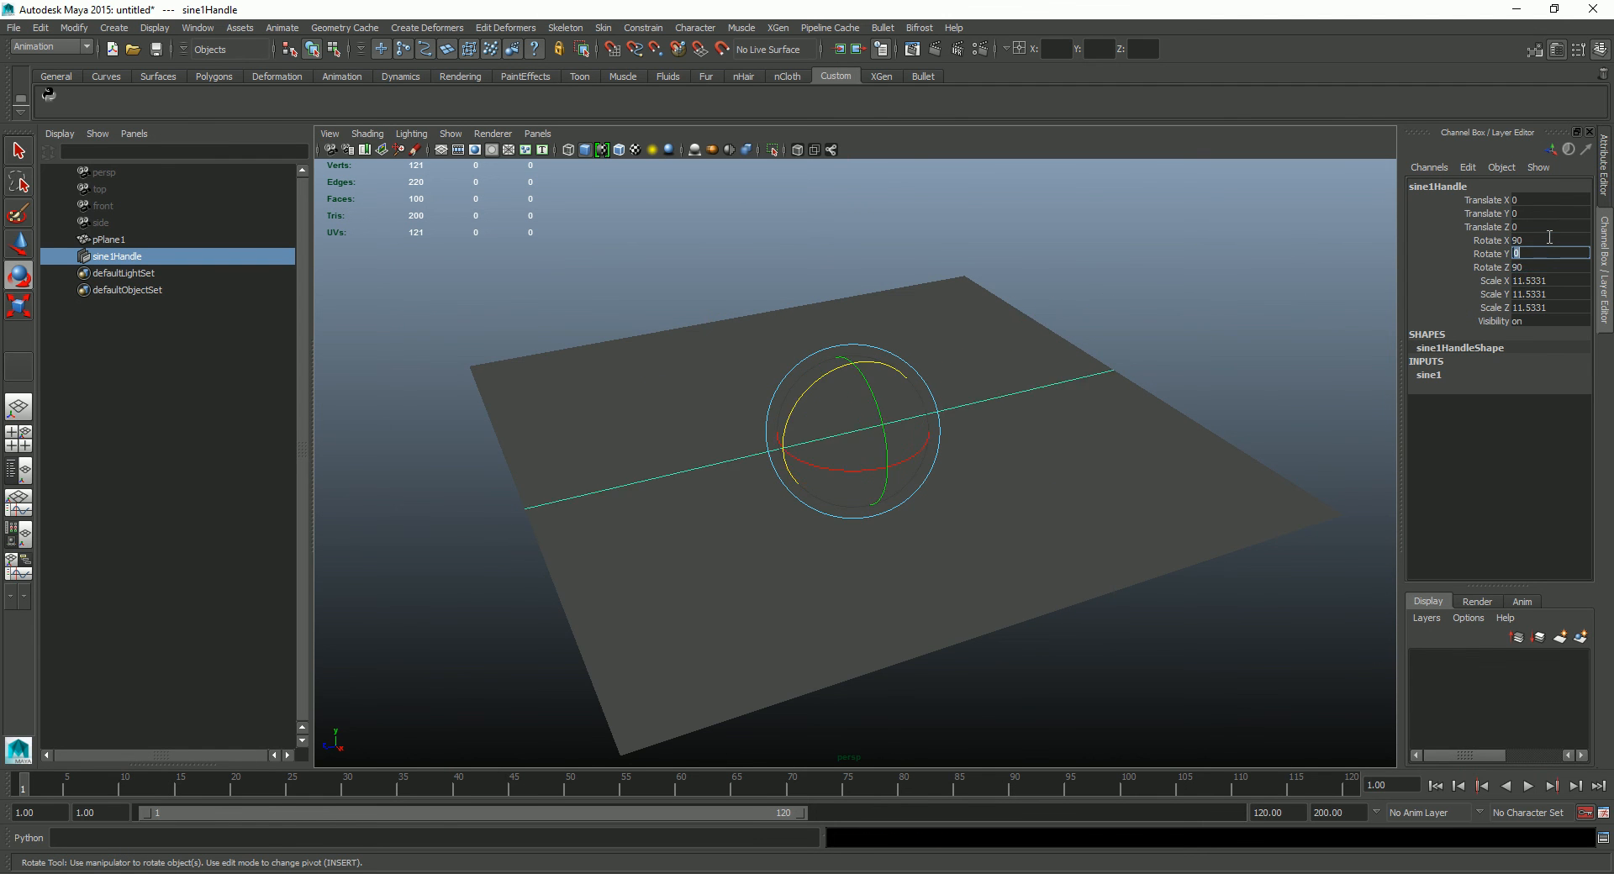
Step: Give the sine deformer an amplitude of about 0.17, try wavelengths of 3 and 0.6, and set the wavelength to 1.2
{"action": "key", "text": "t"}
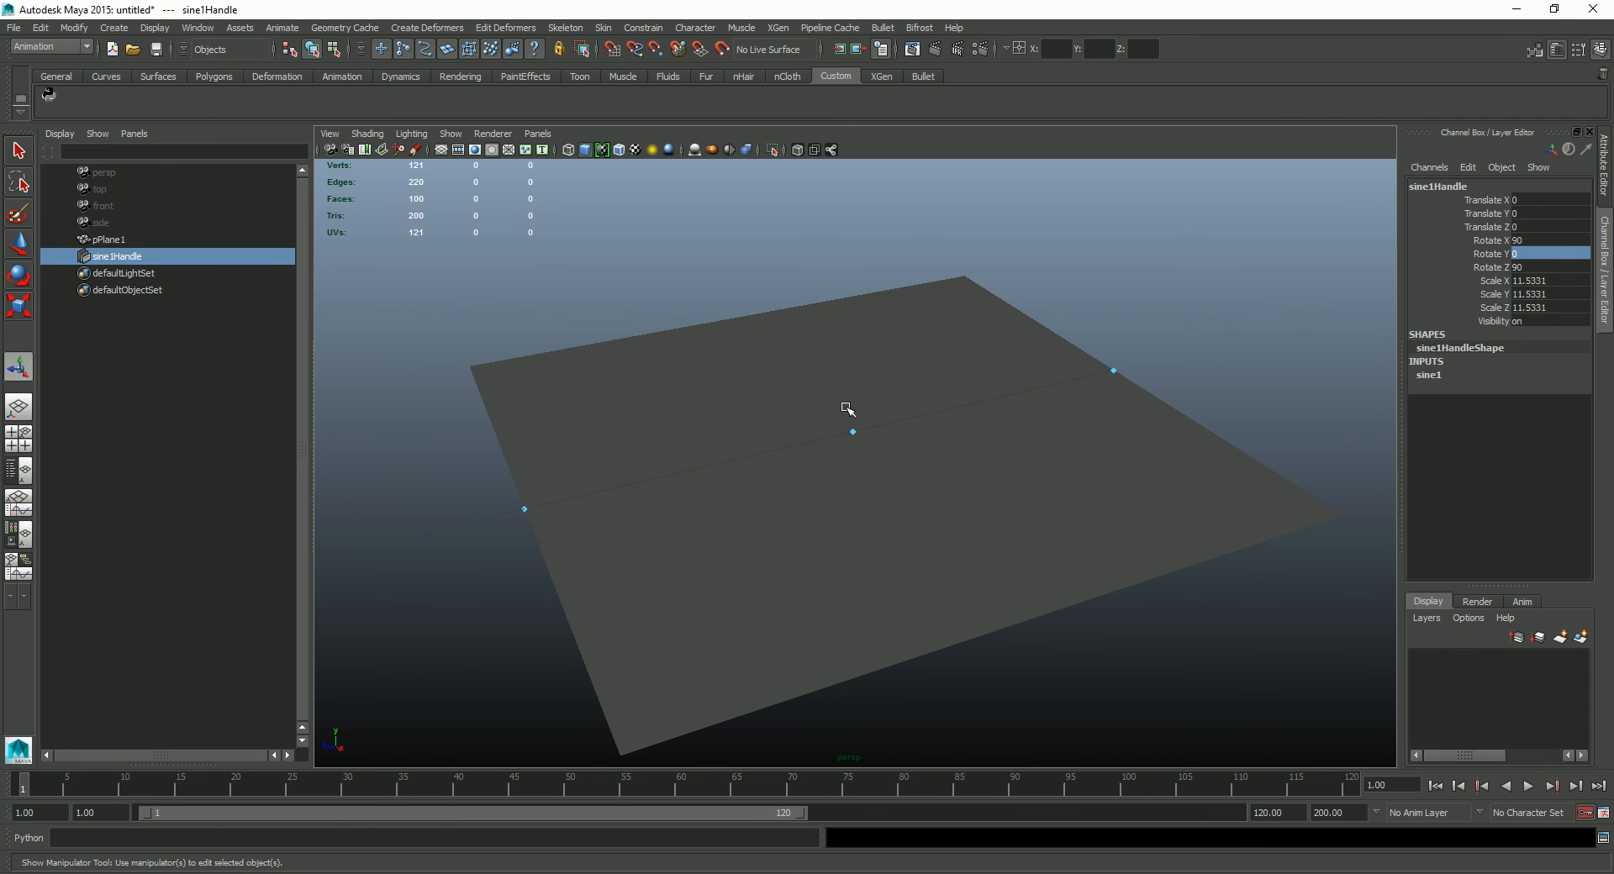
{"action": "left_click_drag", "start_coordinate": [852, 433], "coordinate": [854, 397]}
{"action": "left_click", "coordinate": [1429, 375]}
{"action": "left_click", "coordinate": [1525, 418]}
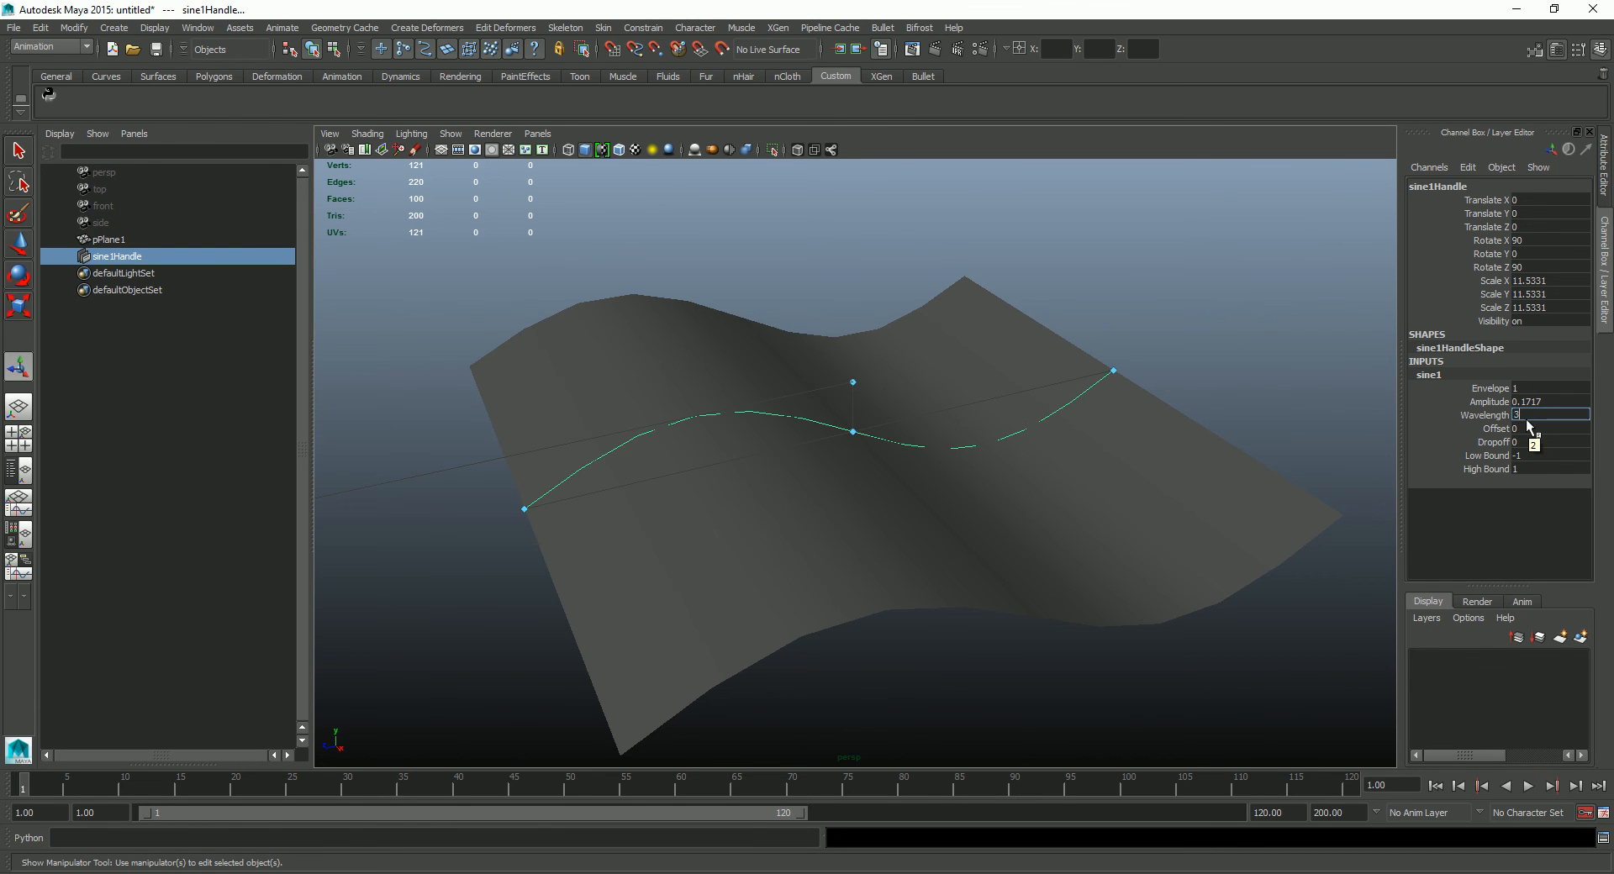
{"action": "type", "text": "3"}
{"action": "key", "text": "Return"}
{"action": "type", "text": "0.6"}
{"action": "key", "text": "Return"}
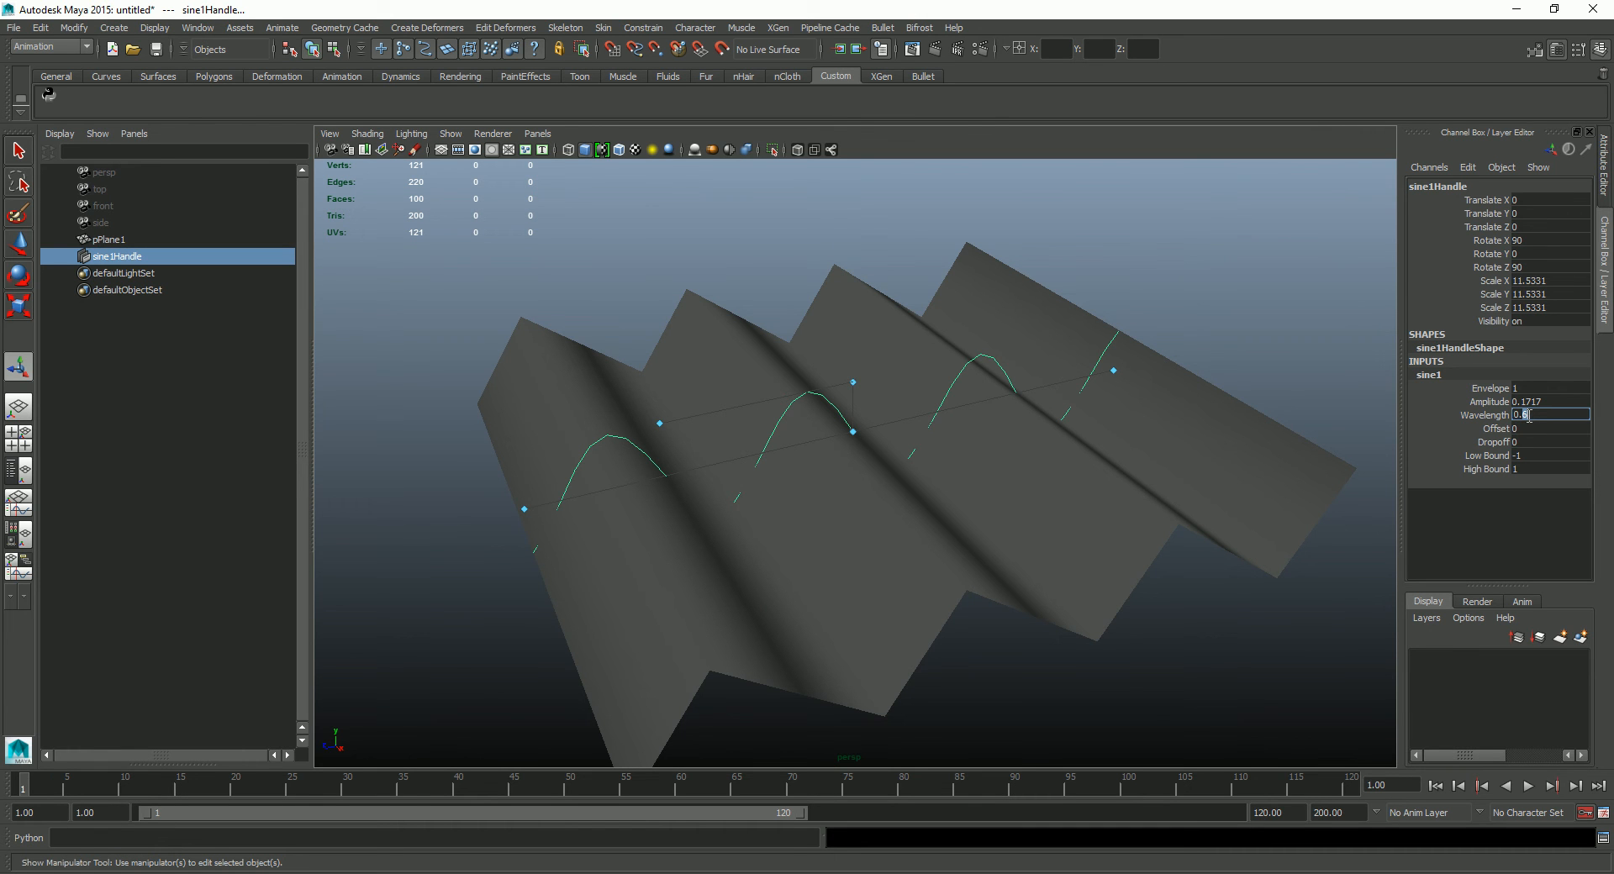
{"action": "type", "text": "1.2"}
{"action": "key", "text": "Return"}
Step: Display the wireframe on the shaded plane and rotate the sine handle to about 76.2 degrees in X
{"action": "mouse_move", "coordinate": [1076, 517]}
{"action": "left_mouse_down", "text": "alt"}
{"action": "mouse_move", "coordinate": [1081, 548]}
{"action": "mouse_move", "coordinate": [1098, 530]}
{"action": "mouse_move", "coordinate": [1045, 541]}
{"action": "mouse_move", "coordinate": [1102, 526]}
{"action": "mouse_move", "coordinate": [1096, 543]}
{"action": "mouse_move", "coordinate": [1089, 526]}
{"action": "left_mouse_up", "text": "alt"}
{"action": "left_click_drag", "start_coordinate": [941, 415], "coordinate": [1062, 468], "text": "alt"}
{"action": "left_click", "coordinate": [618, 153]}
{"action": "mouse_move", "coordinate": [839, 418]}
{"action": "left_mouse_down", "text": "alt"}
{"action": "mouse_move", "coordinate": [753, 418]}
{"action": "mouse_move", "coordinate": [919, 396]}
{"action": "mouse_move", "coordinate": [883, 412]}
{"action": "mouse_move", "coordinate": [854, 386]}
{"action": "mouse_move", "coordinate": [829, 400]}
{"action": "mouse_move", "coordinate": [908, 411]}
{"action": "mouse_move", "coordinate": [854, 418]}
{"action": "mouse_move", "coordinate": [854, 475]}
{"action": "mouse_move", "coordinate": [1025, 489]}
{"action": "mouse_move", "coordinate": [911, 457]}
{"action": "mouse_move", "coordinate": [792, 472]}
{"action": "mouse_move", "coordinate": [1016, 501]}
{"action": "mouse_move", "coordinate": [1080, 483]}
{"action": "left_mouse_up", "text": "alt"}
{"action": "key", "text": "e"}
{"action": "left_click_drag", "start_coordinate": [851, 456], "coordinate": [825, 478]}
Step: Add a nonlinear Bend deformer to the plane and set its handle's Rotate X to 90
{"action": "left_click", "coordinate": [1049, 370]}
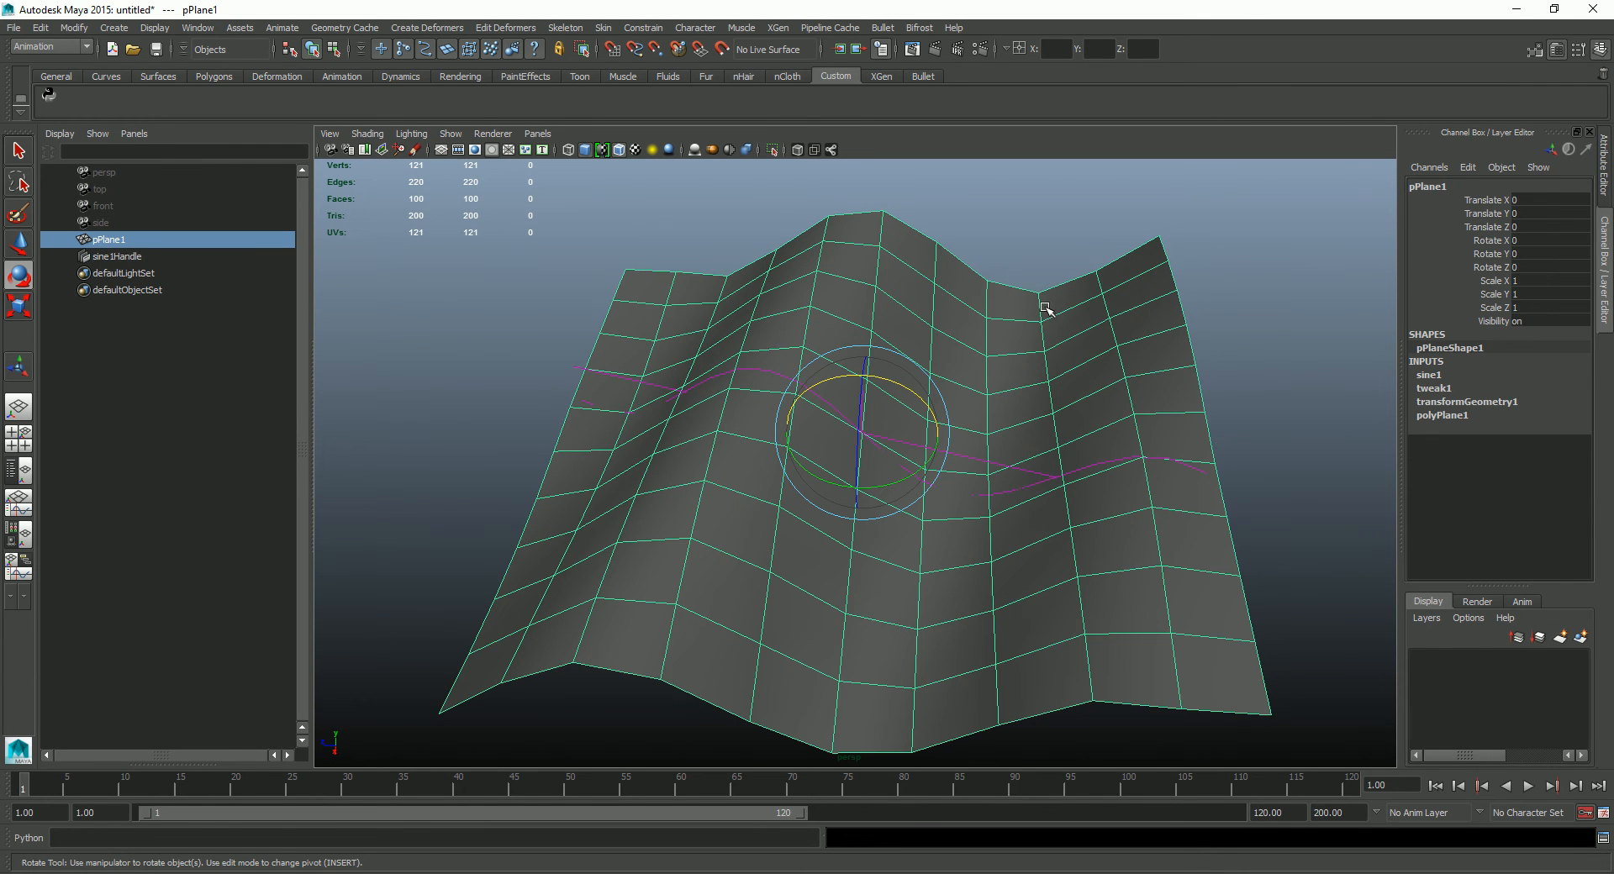
{"action": "left_click", "coordinate": [436, 27]}
{"action": "mouse_move", "coordinate": [518, 151]}
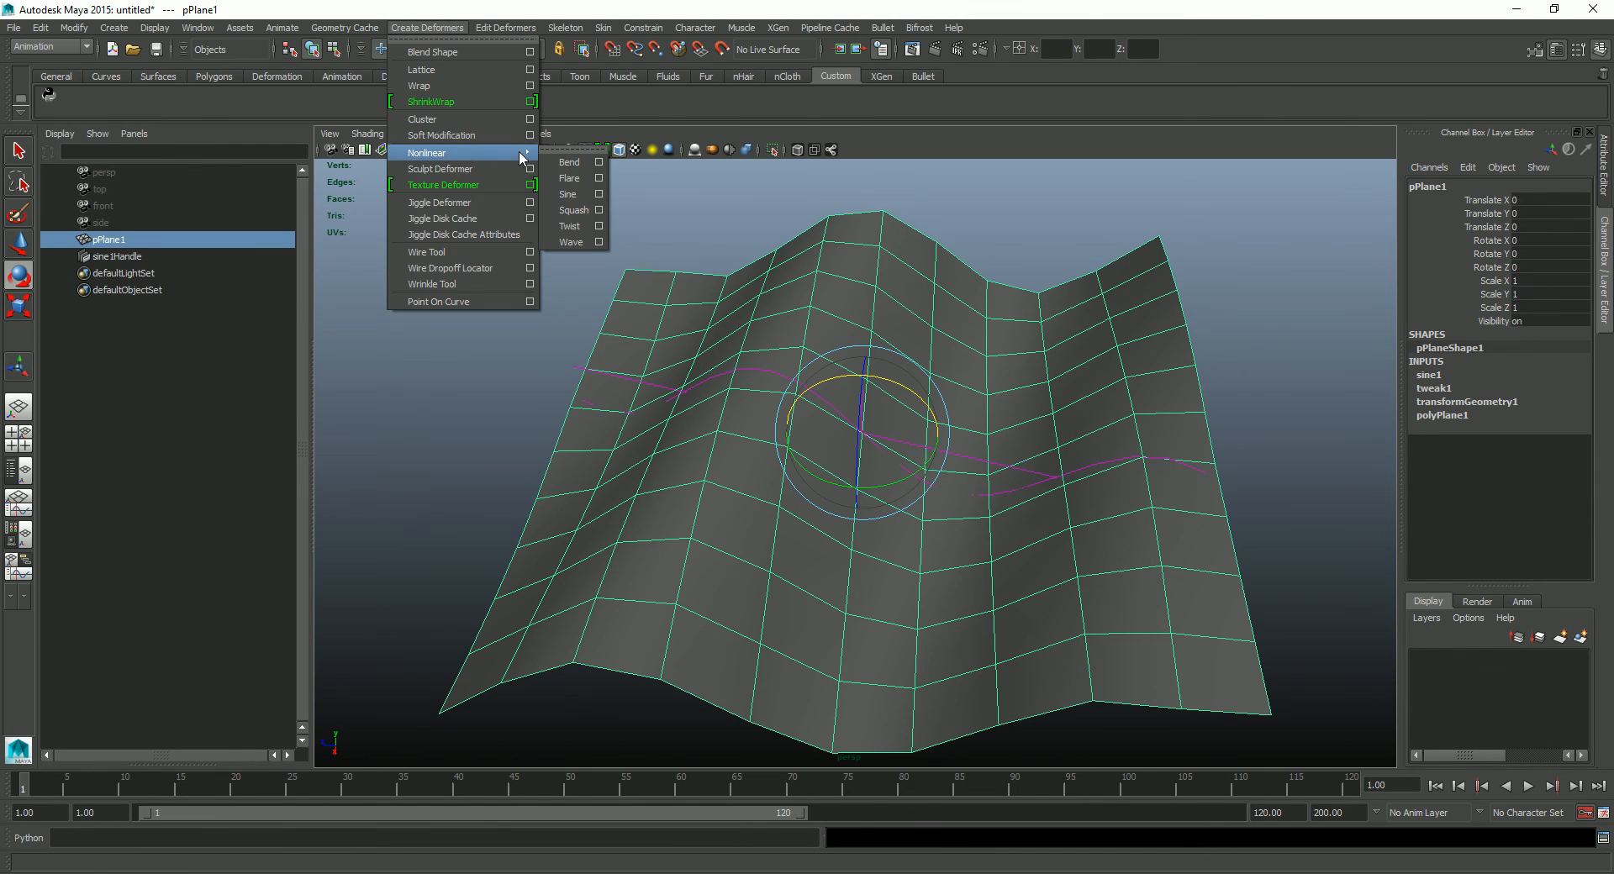
{"action": "left_click", "coordinate": [584, 163]}
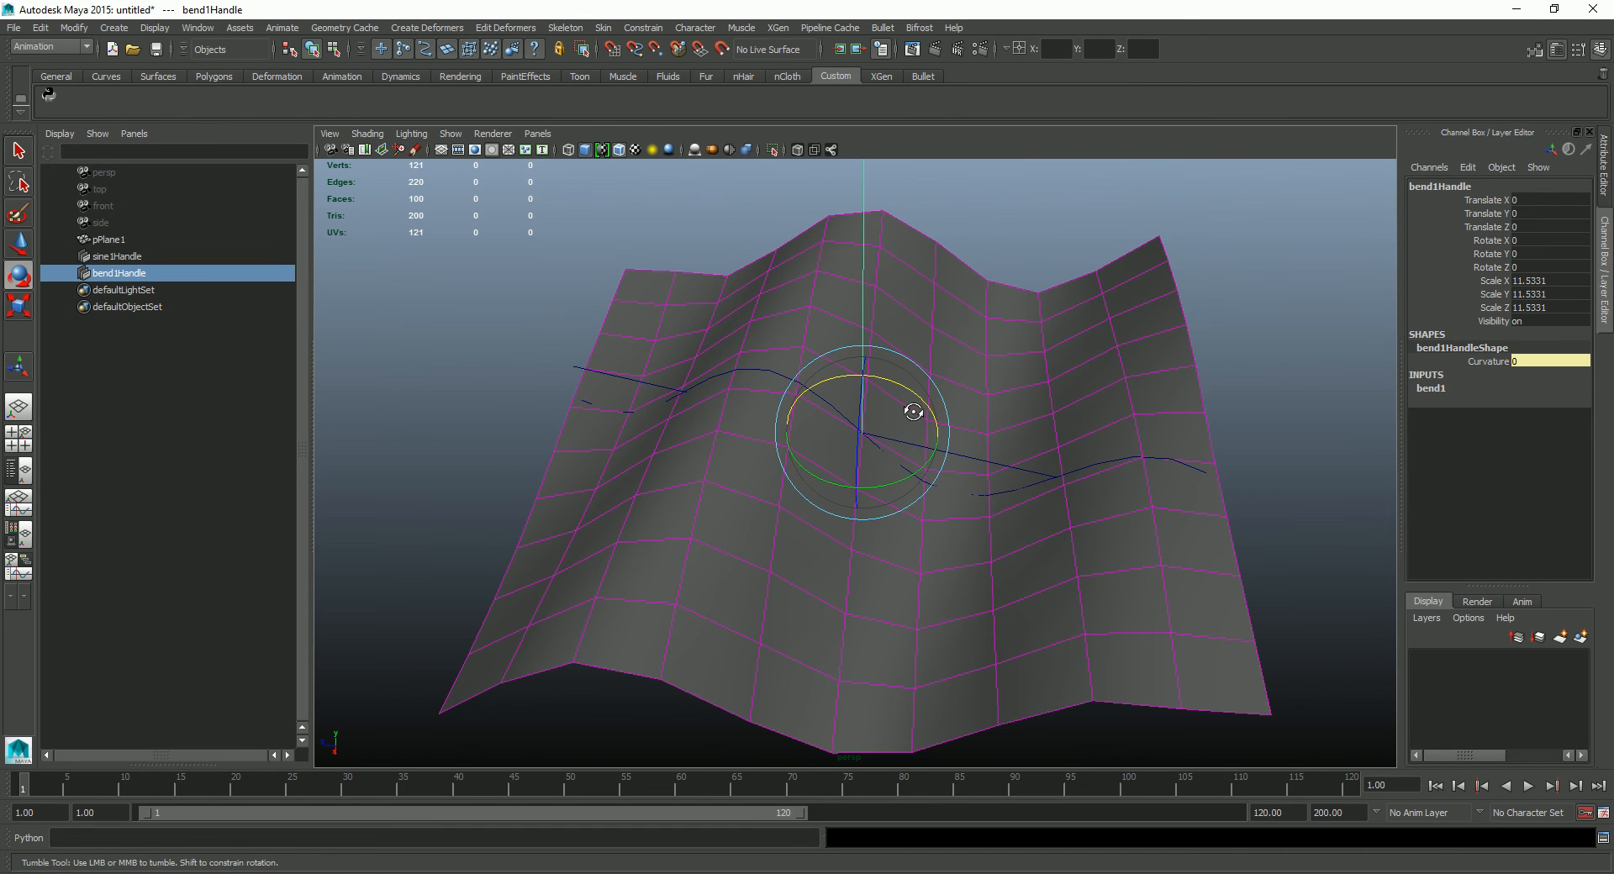
{"action": "left_click_drag", "start_coordinate": [886, 377], "coordinate": [837, 392]}
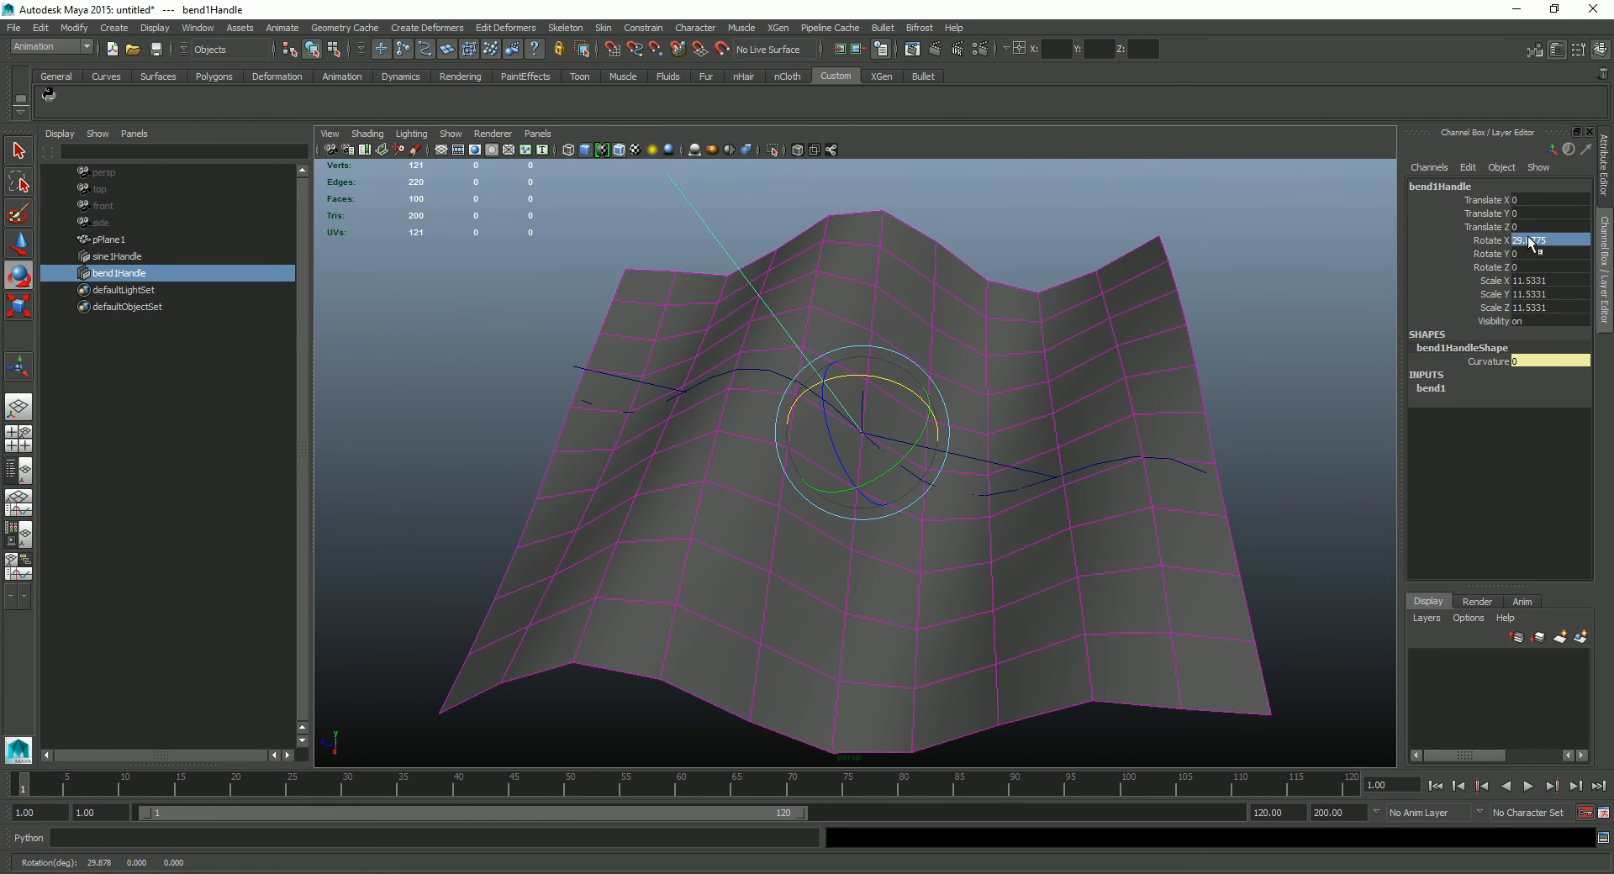
{"action": "type", "text": "90"}
{"action": "key", "text": "Return"}
Step: Set the bend handle's Rotate Z to 45 and bend the plane to a curvature of about 29
{"action": "key", "text": "t"}
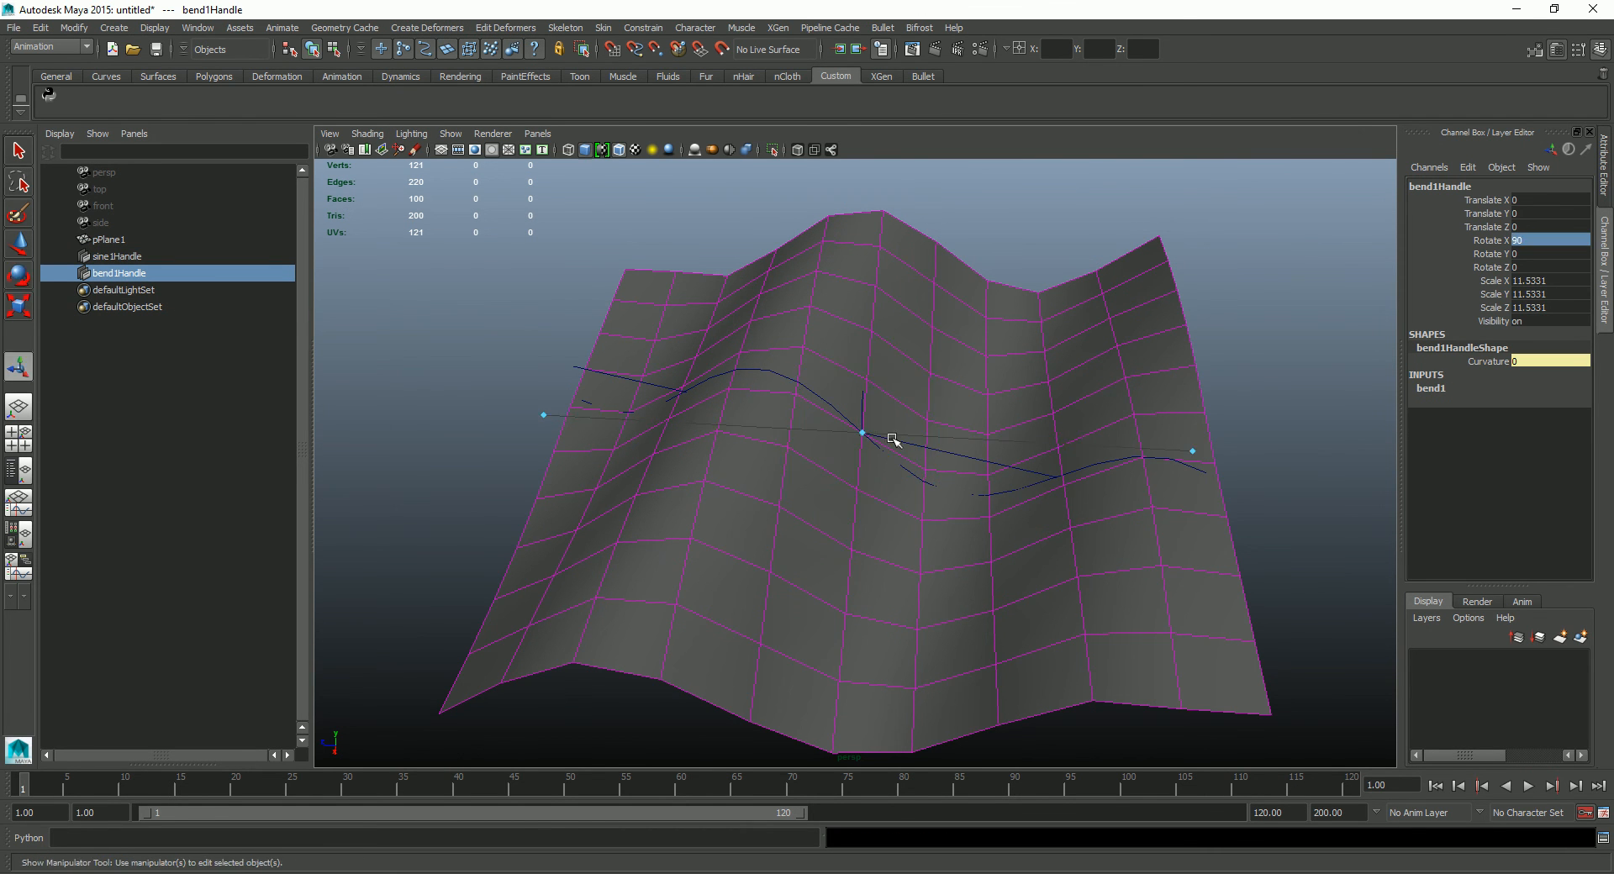
{"action": "left_click_drag", "start_coordinate": [864, 431], "coordinate": [856, 378]}
{"action": "key", "text": "e"}
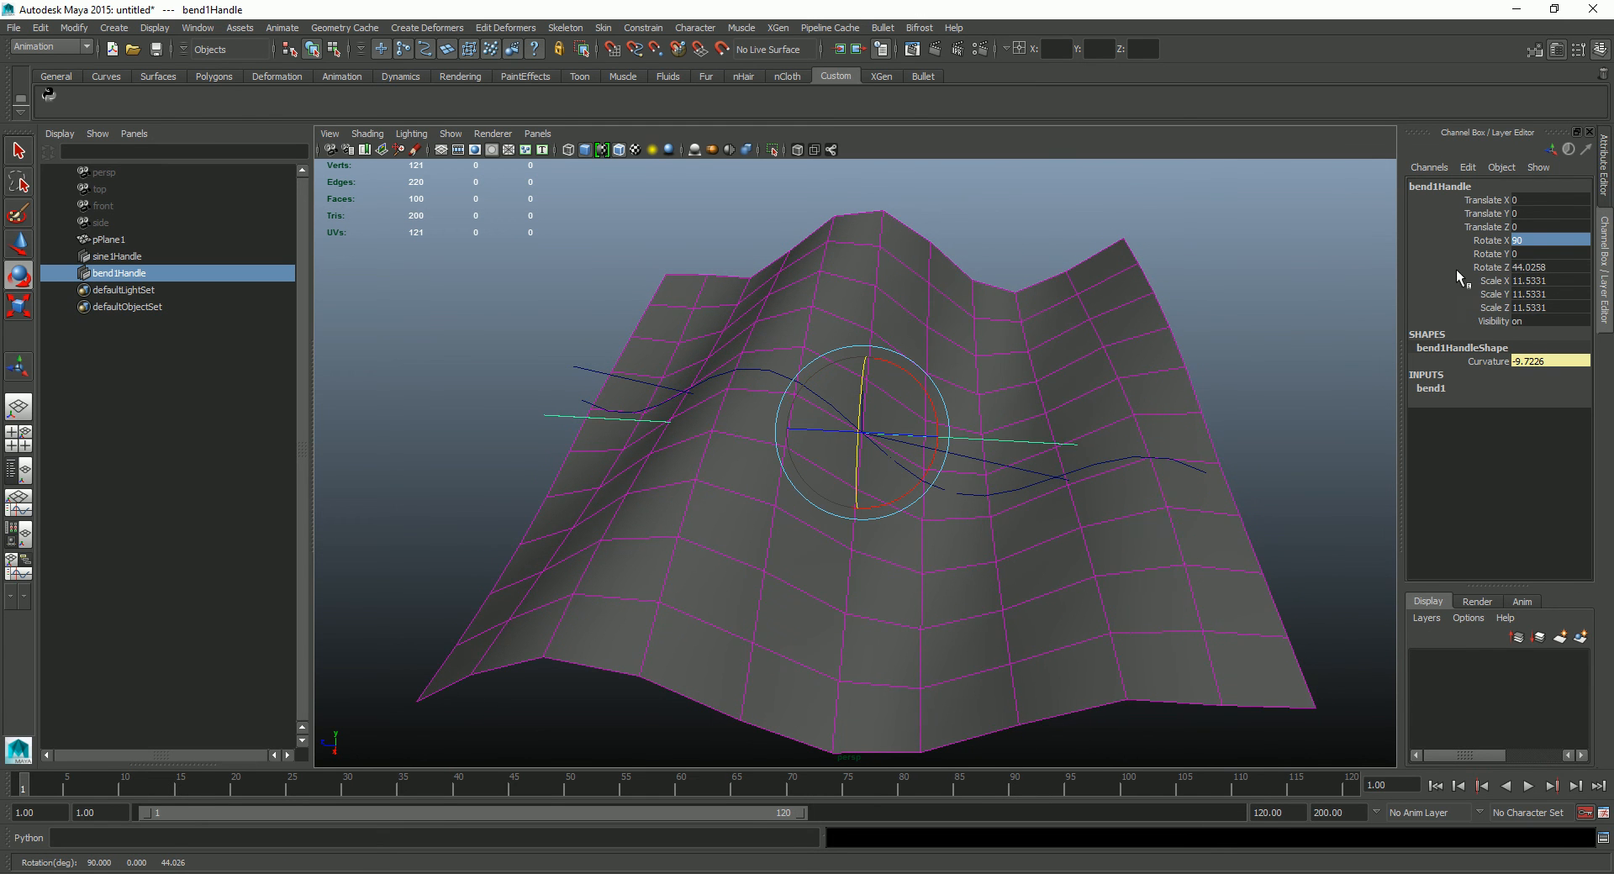
{"action": "type", "text": "45"}
{"action": "key", "text": "Return"}
{"action": "key", "text": "t"}
{"action": "left_click_drag", "start_coordinate": [1009, 451], "coordinate": [745, 399], "text": "alt"}
Step: Add a second nonlinear Bend deformer to the plane
{"action": "left_click", "coordinate": [762, 334]}
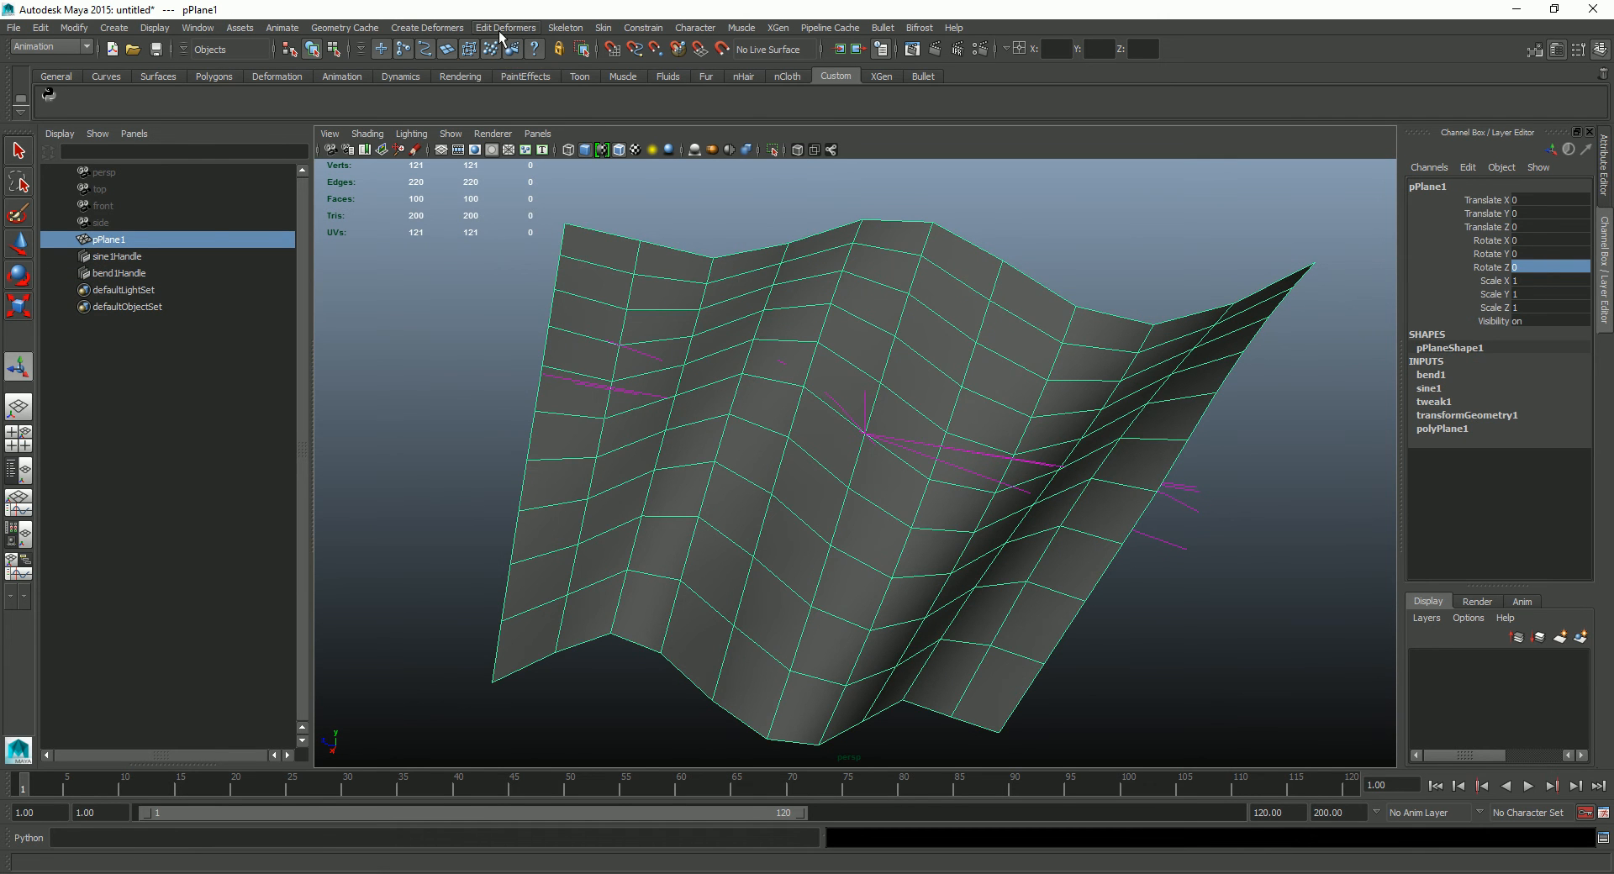
{"action": "left_click", "coordinate": [427, 27]}
{"action": "mouse_move", "coordinate": [454, 152]}
{"action": "left_click", "coordinate": [586, 166]}
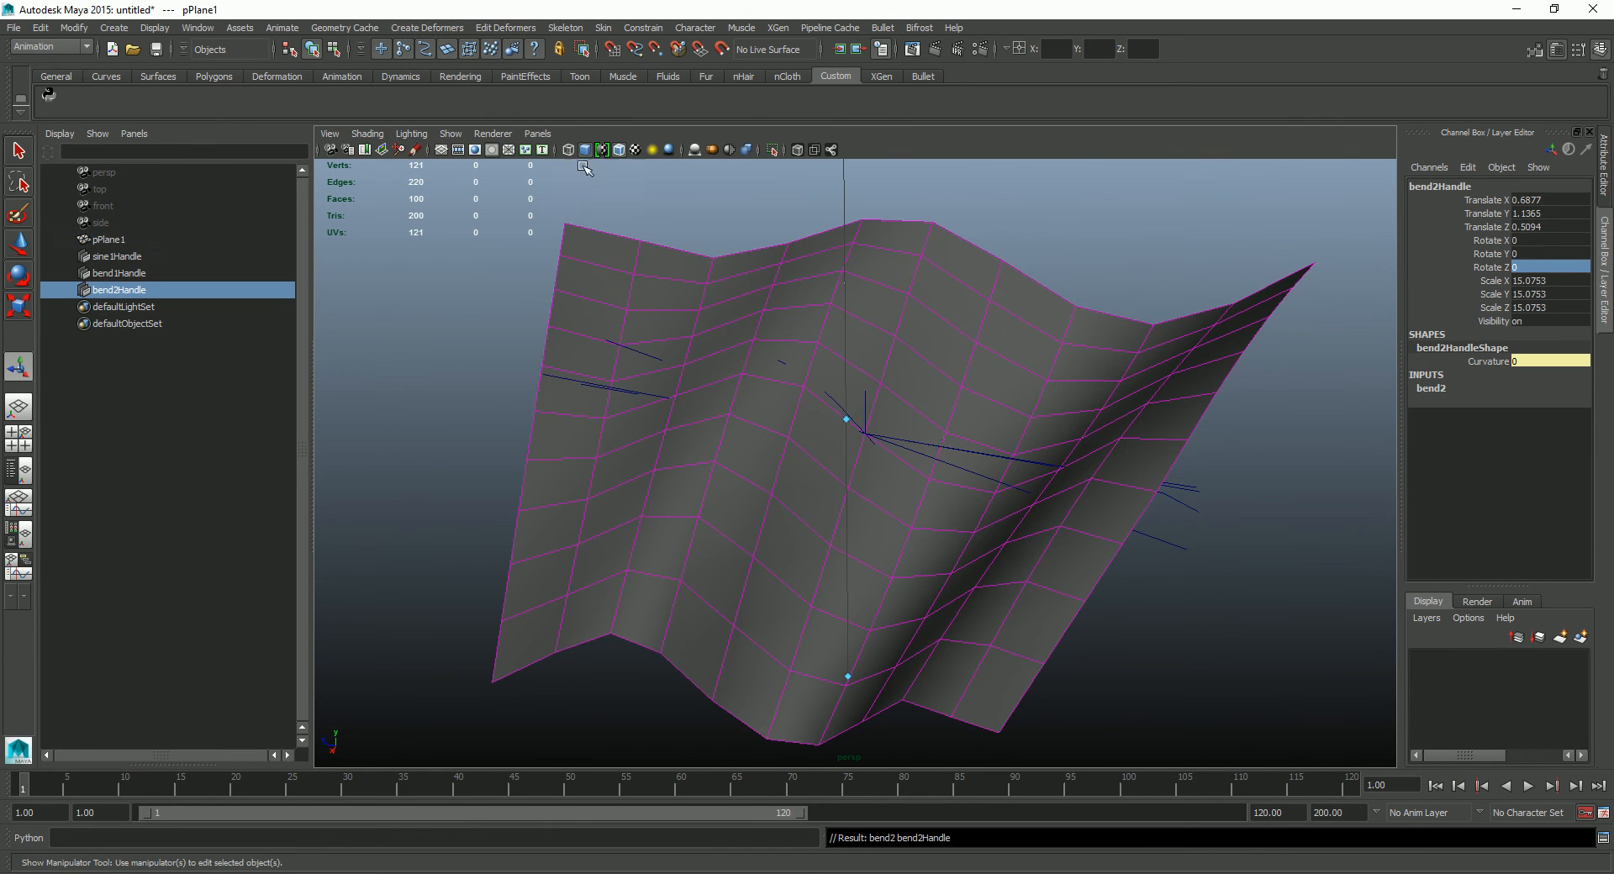
Step: Set the second bend handle's Rotate Z to 90 and bend the plane to a curvature of about -132.5
{"action": "key", "text": "e"}
{"action": "left_click_drag", "start_coordinate": [883, 373], "coordinate": [841, 336]}
{"action": "double_click", "coordinate": [1525, 268]}
{"action": "type", "text": "90"}
{"action": "key", "text": "Return"}
{"action": "key", "text": "t"}
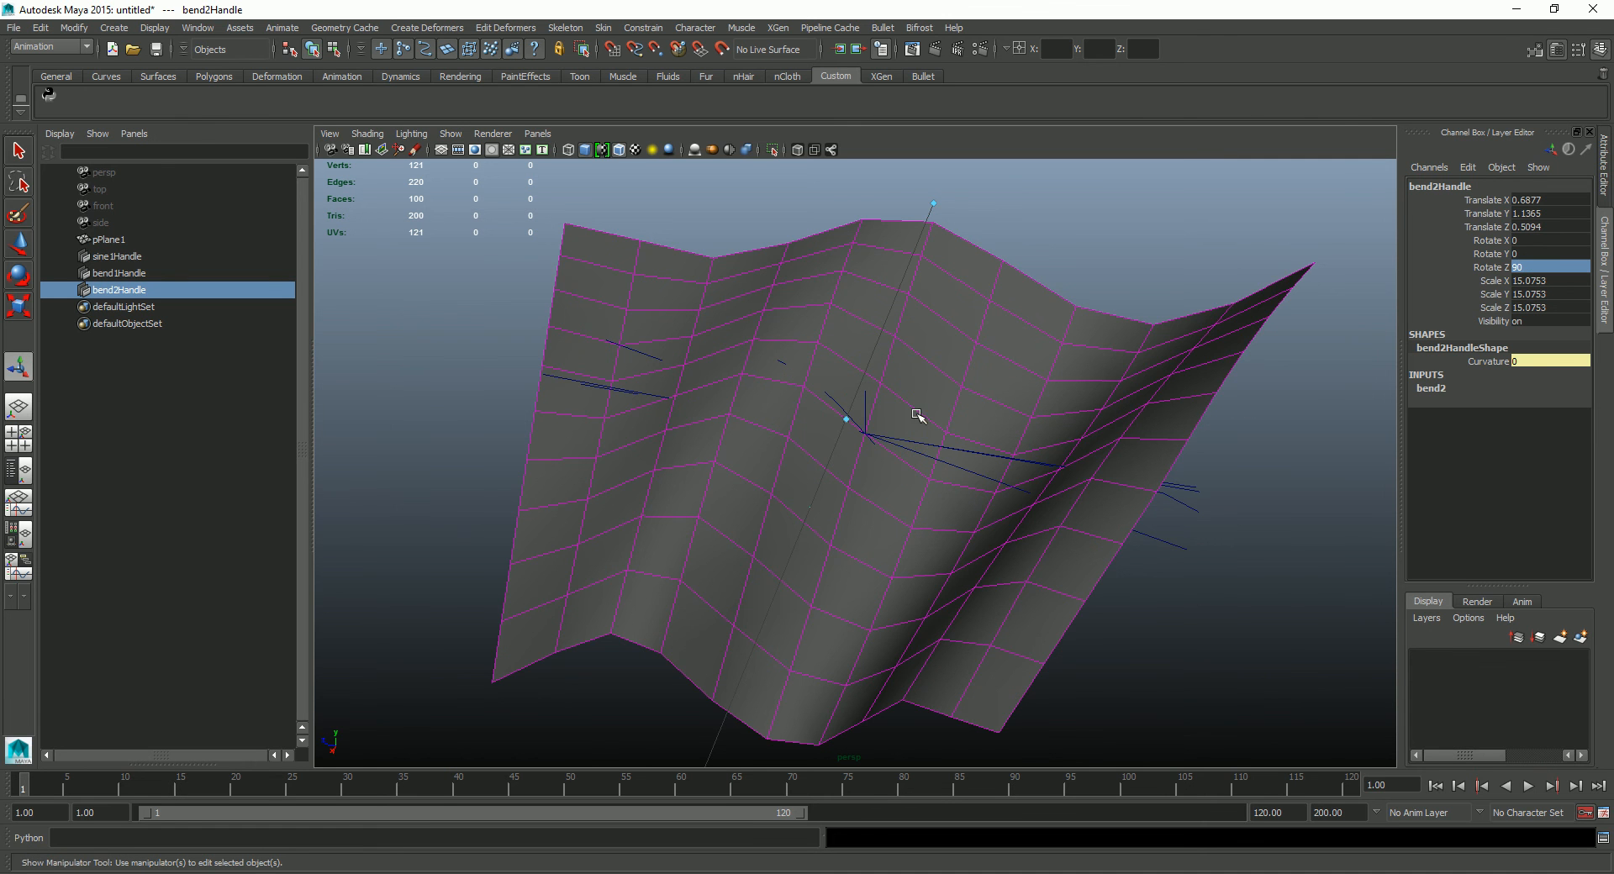
{"action": "left_click_drag", "start_coordinate": [846, 417], "coordinate": [865, 537]}
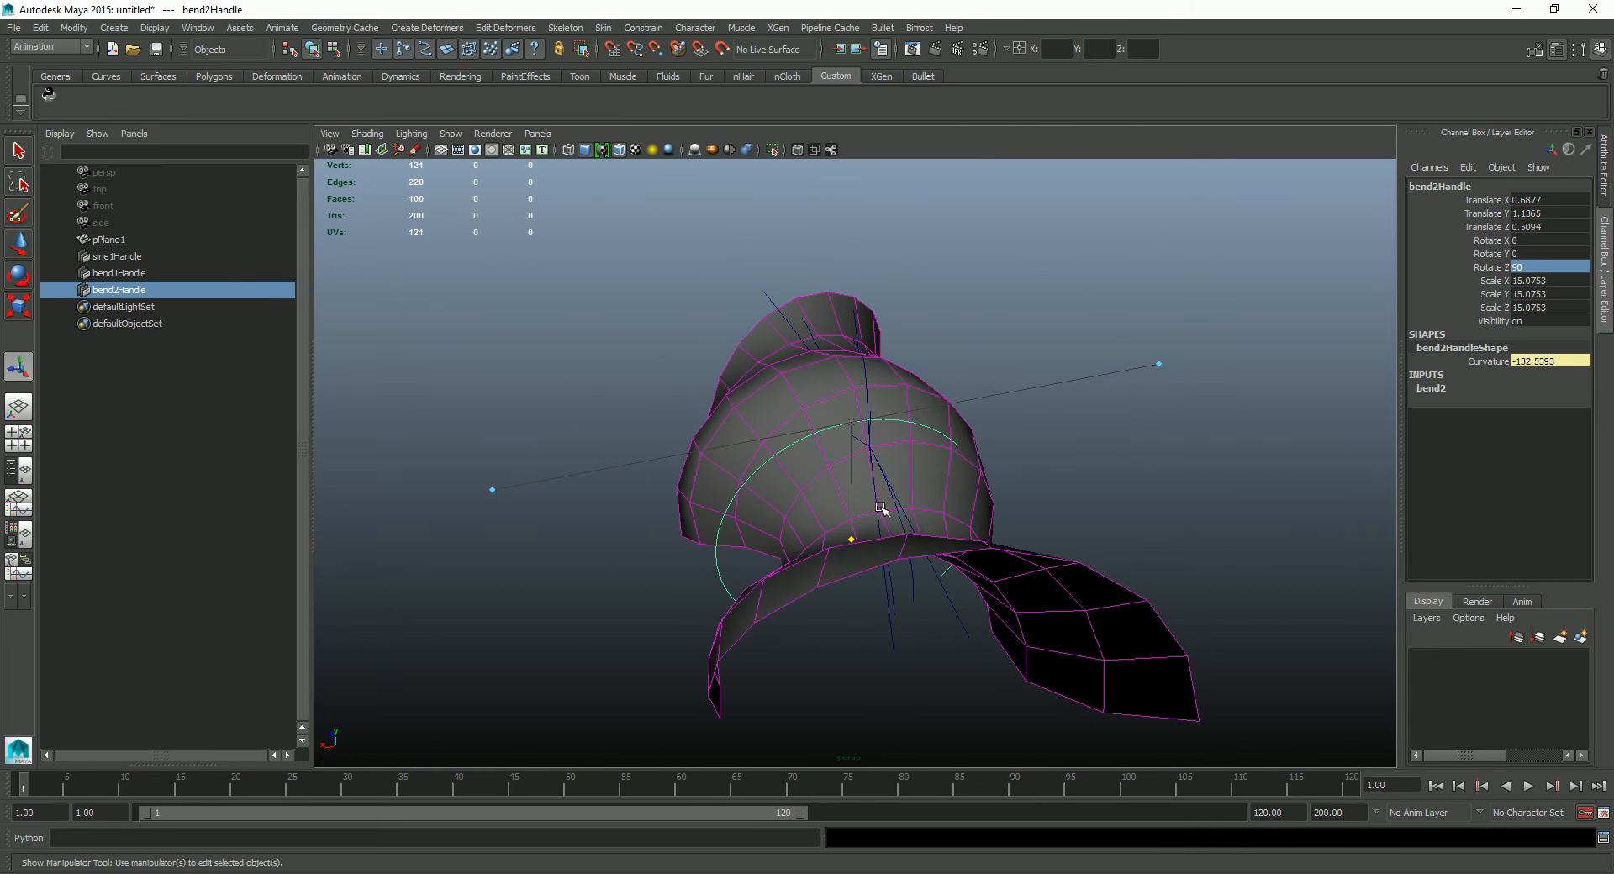
Step: Examine the deformed plane from several angles and select the sine and both bend handles
{"action": "left_click", "coordinate": [901, 402]}
{"action": "left_click_drag", "start_coordinate": [929, 427], "coordinate": [917, 460], "text": "alt"}
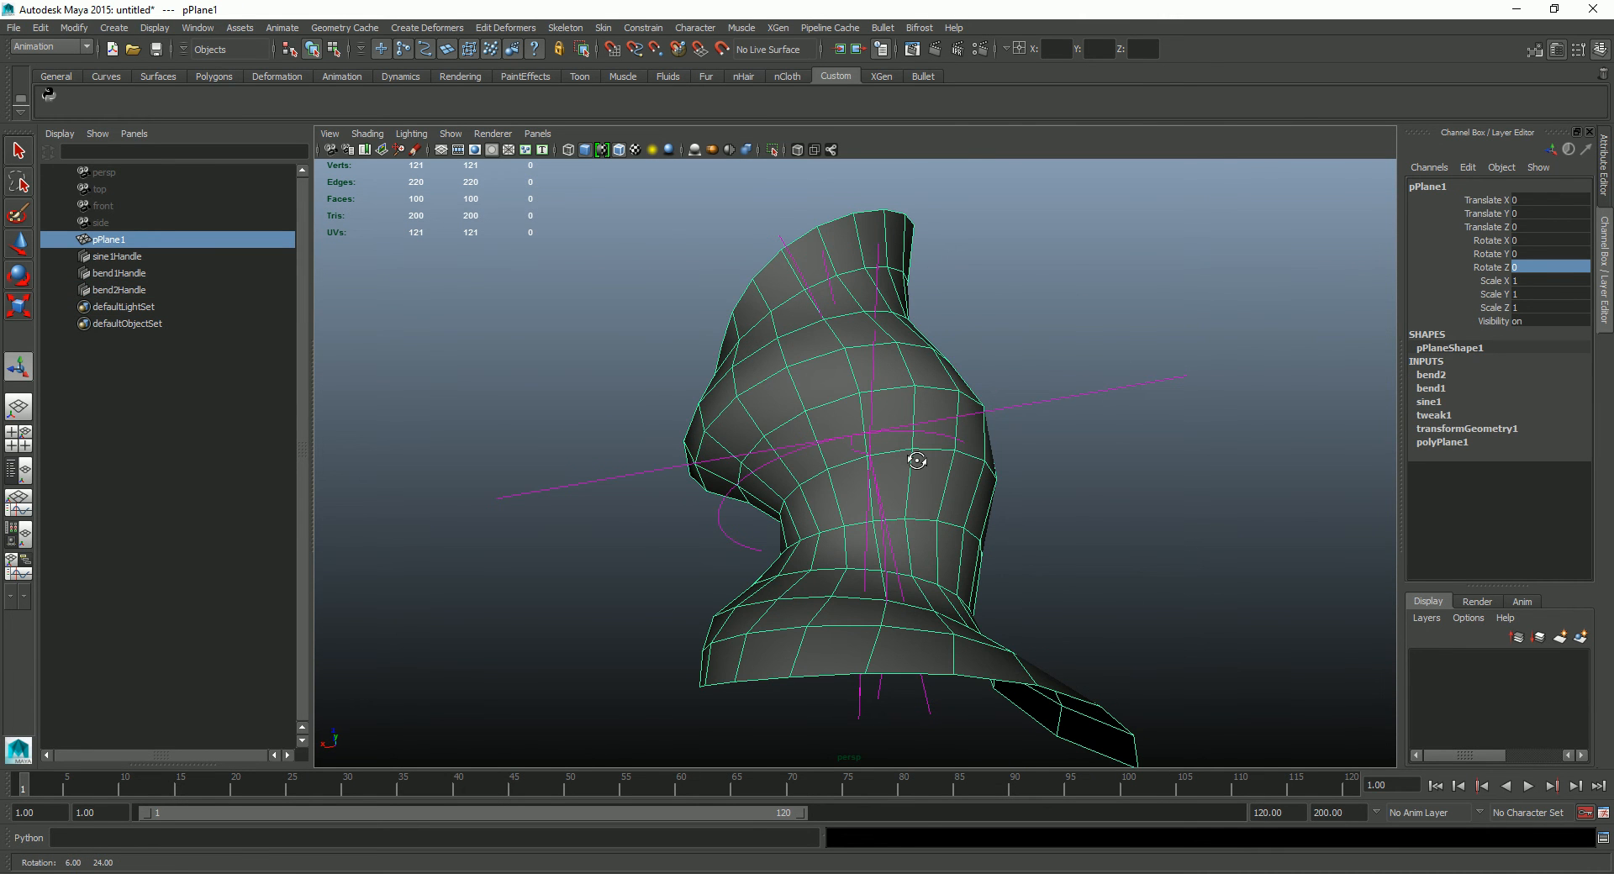
{"action": "left_click_drag", "start_coordinate": [386, 354], "coordinate": [725, 522], "text": "alt"}
{"action": "left_click_drag", "start_coordinate": [922, 511], "coordinate": [854, 504], "text": "alt"}
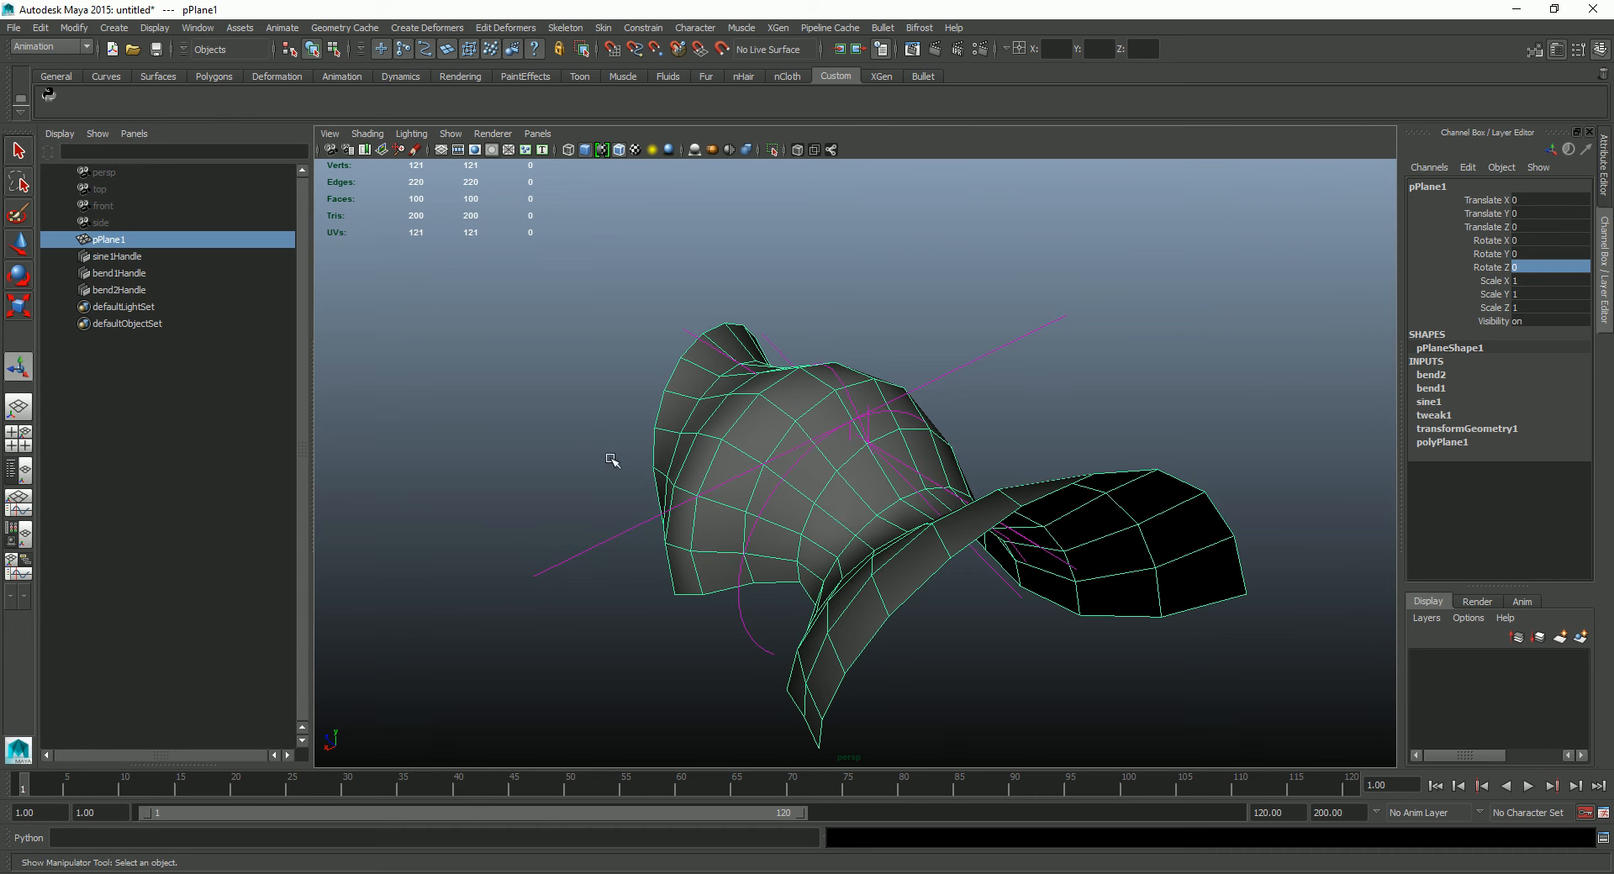
{"action": "left_click_drag", "start_coordinate": [642, 452], "coordinate": [858, 554], "text": "alt"}
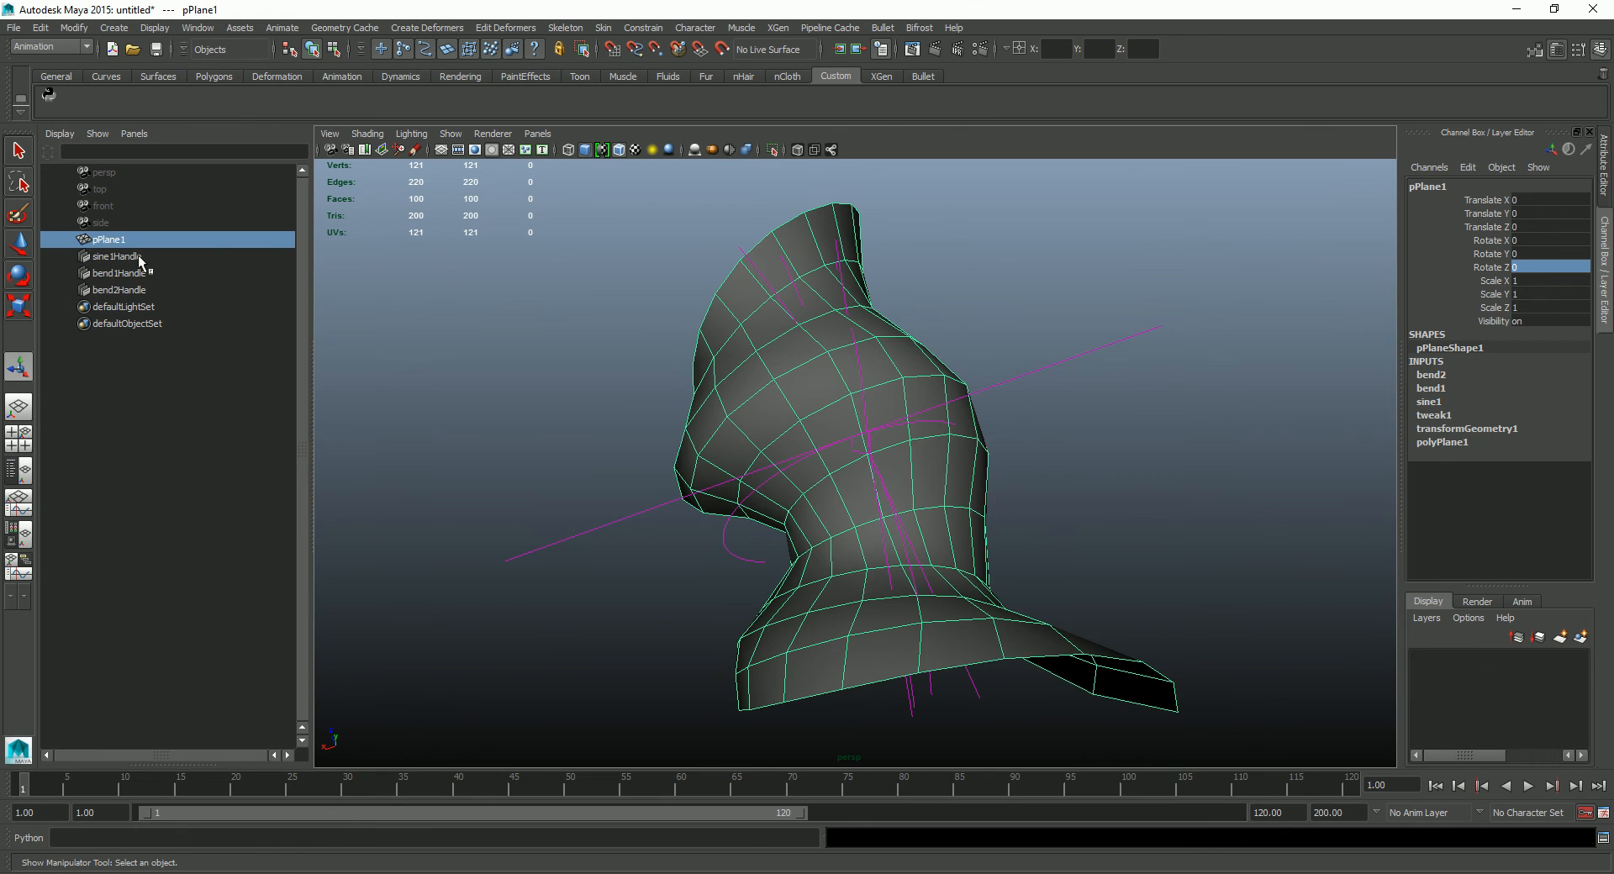
{"action": "left_click", "coordinate": [140, 256]}
{"action": "left_click", "coordinate": [150, 288], "text": "shift"}
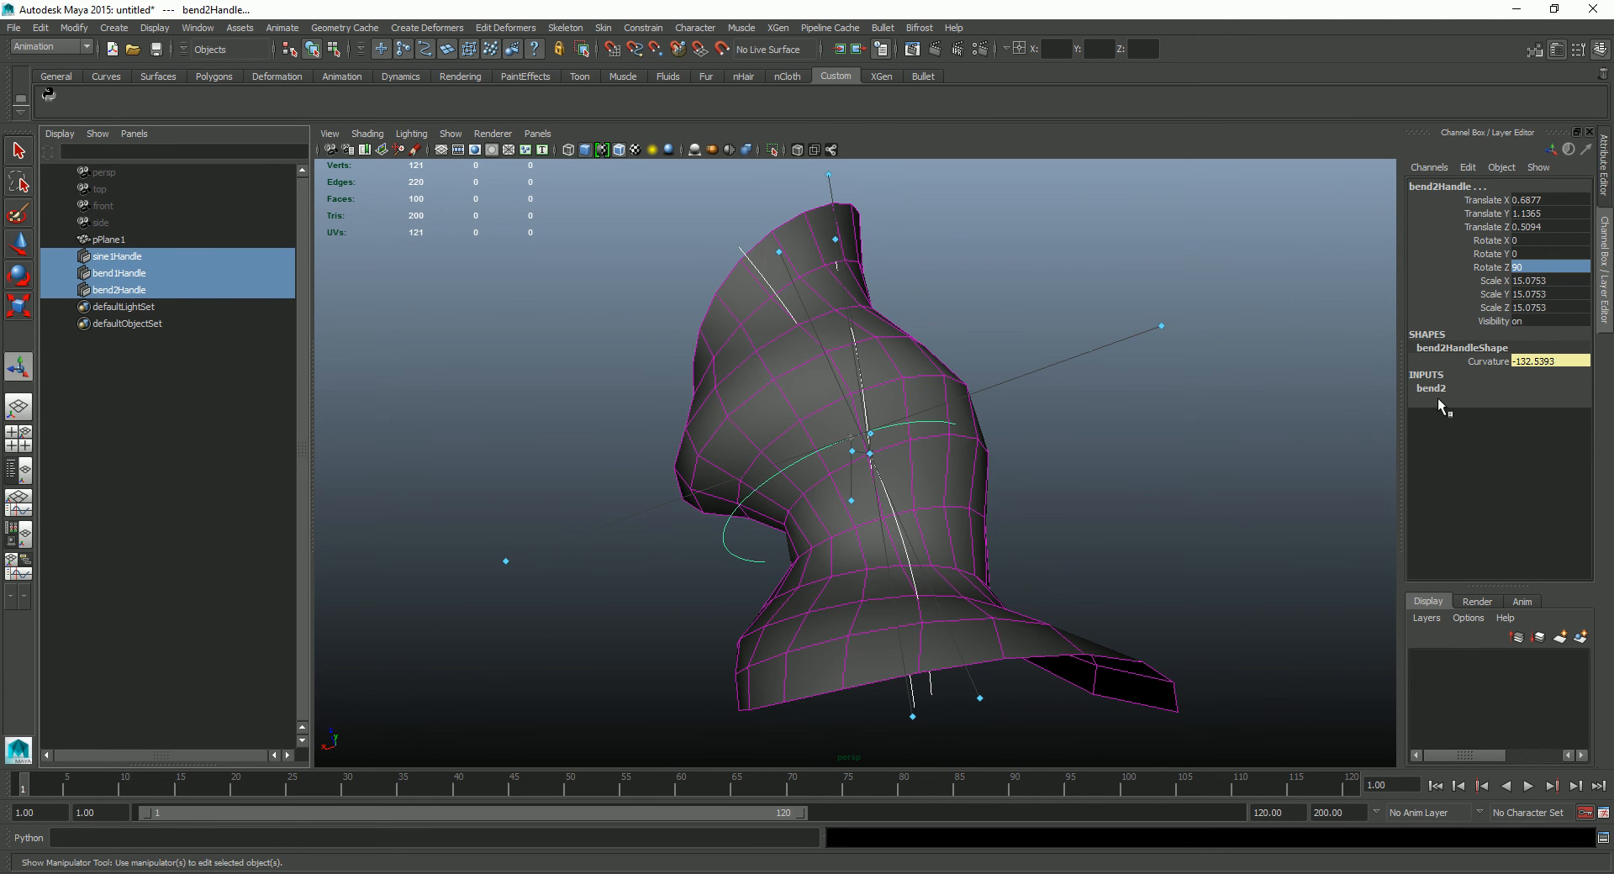
Step: Set the first bend deformer's curvature to 0 and select its handle
{"action": "left_click", "coordinate": [195, 271]}
{"action": "left_click", "coordinate": [188, 254]}
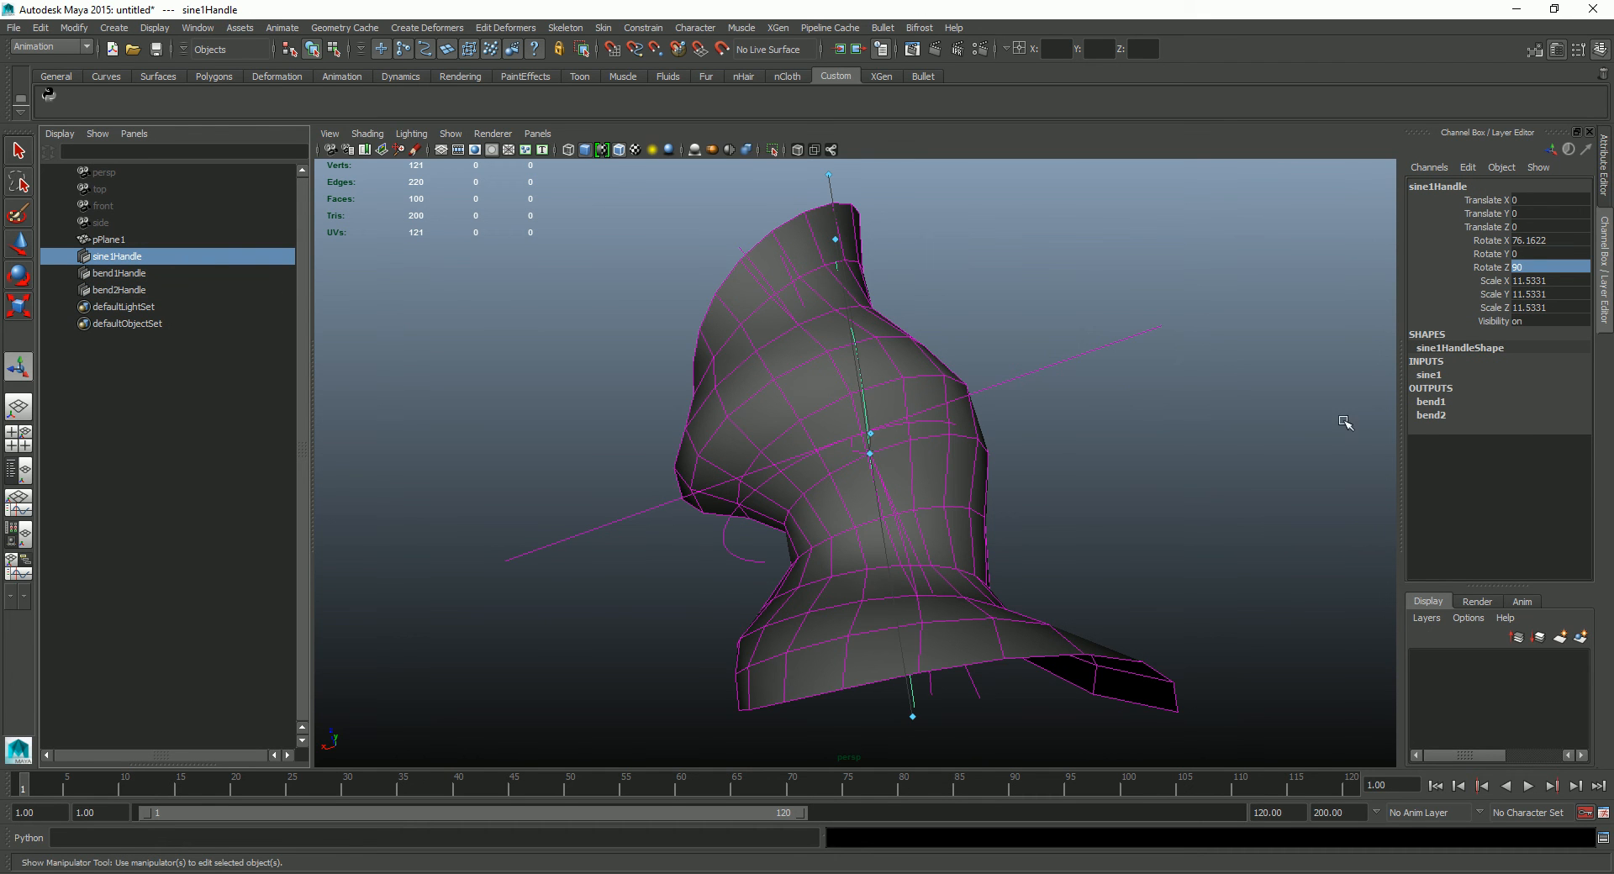
{"action": "left_click", "coordinate": [1444, 403]}
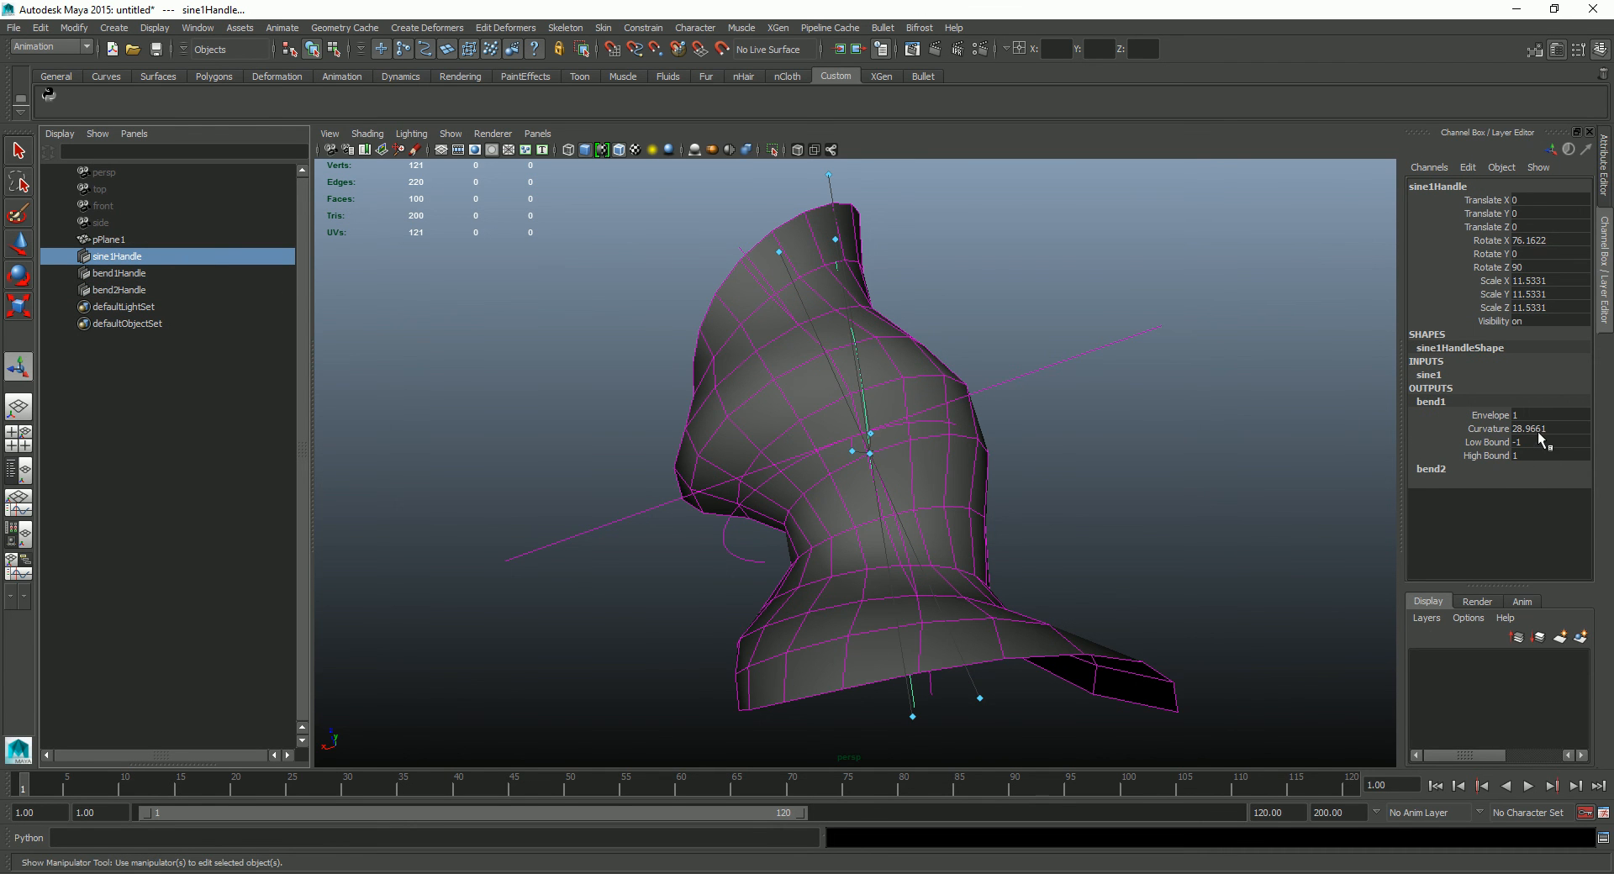
{"action": "type", "text": "0"}
{"action": "key", "text": "Return"}
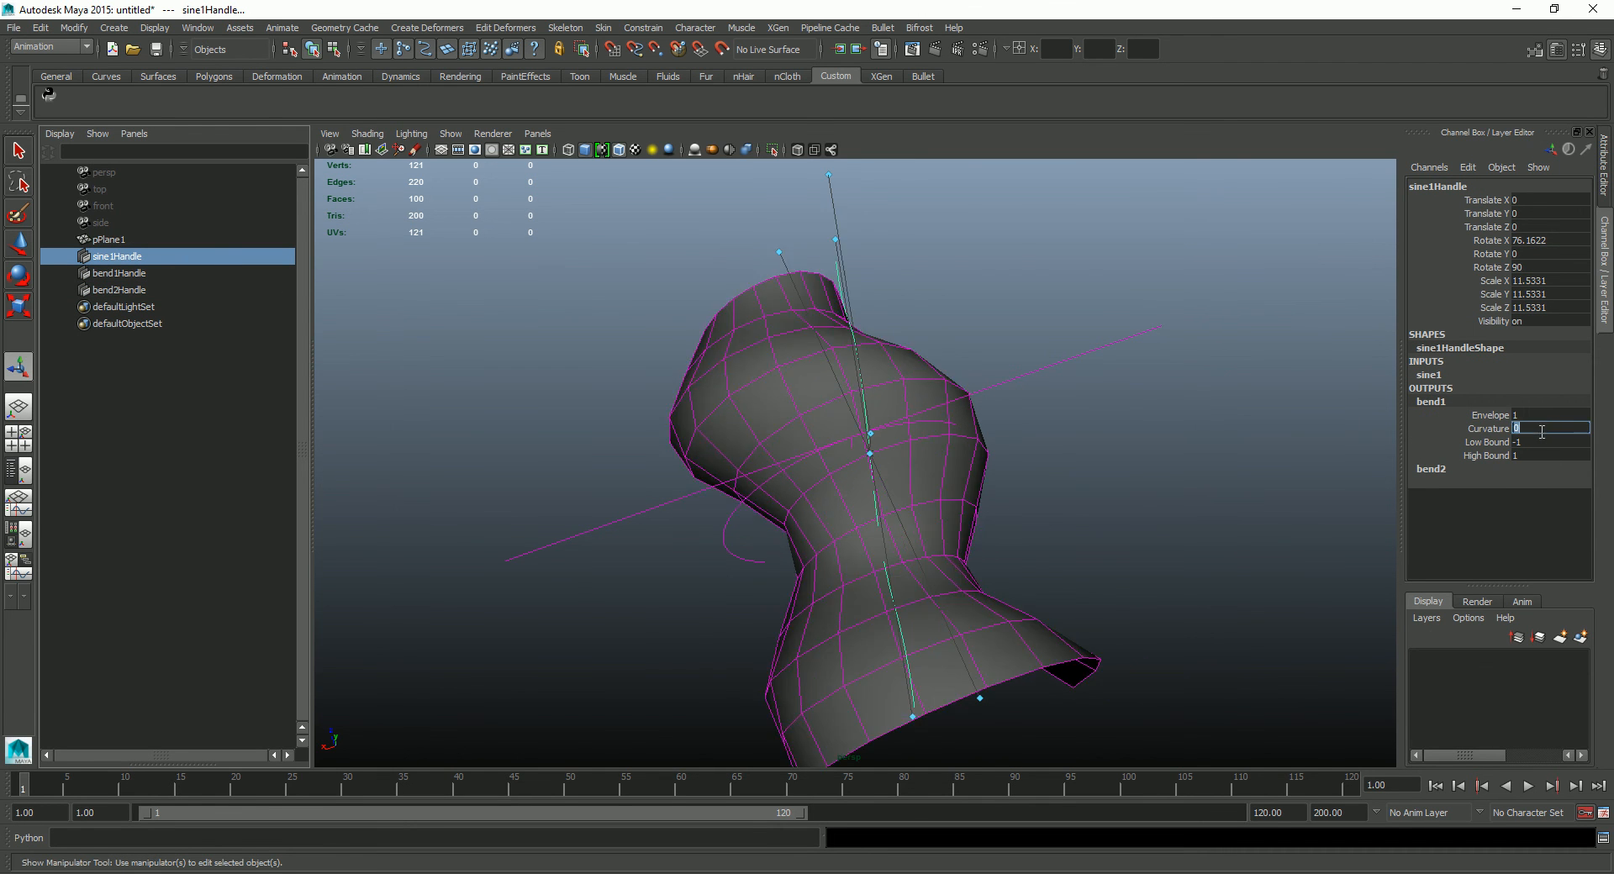
{"action": "left_click", "coordinate": [131, 276]}
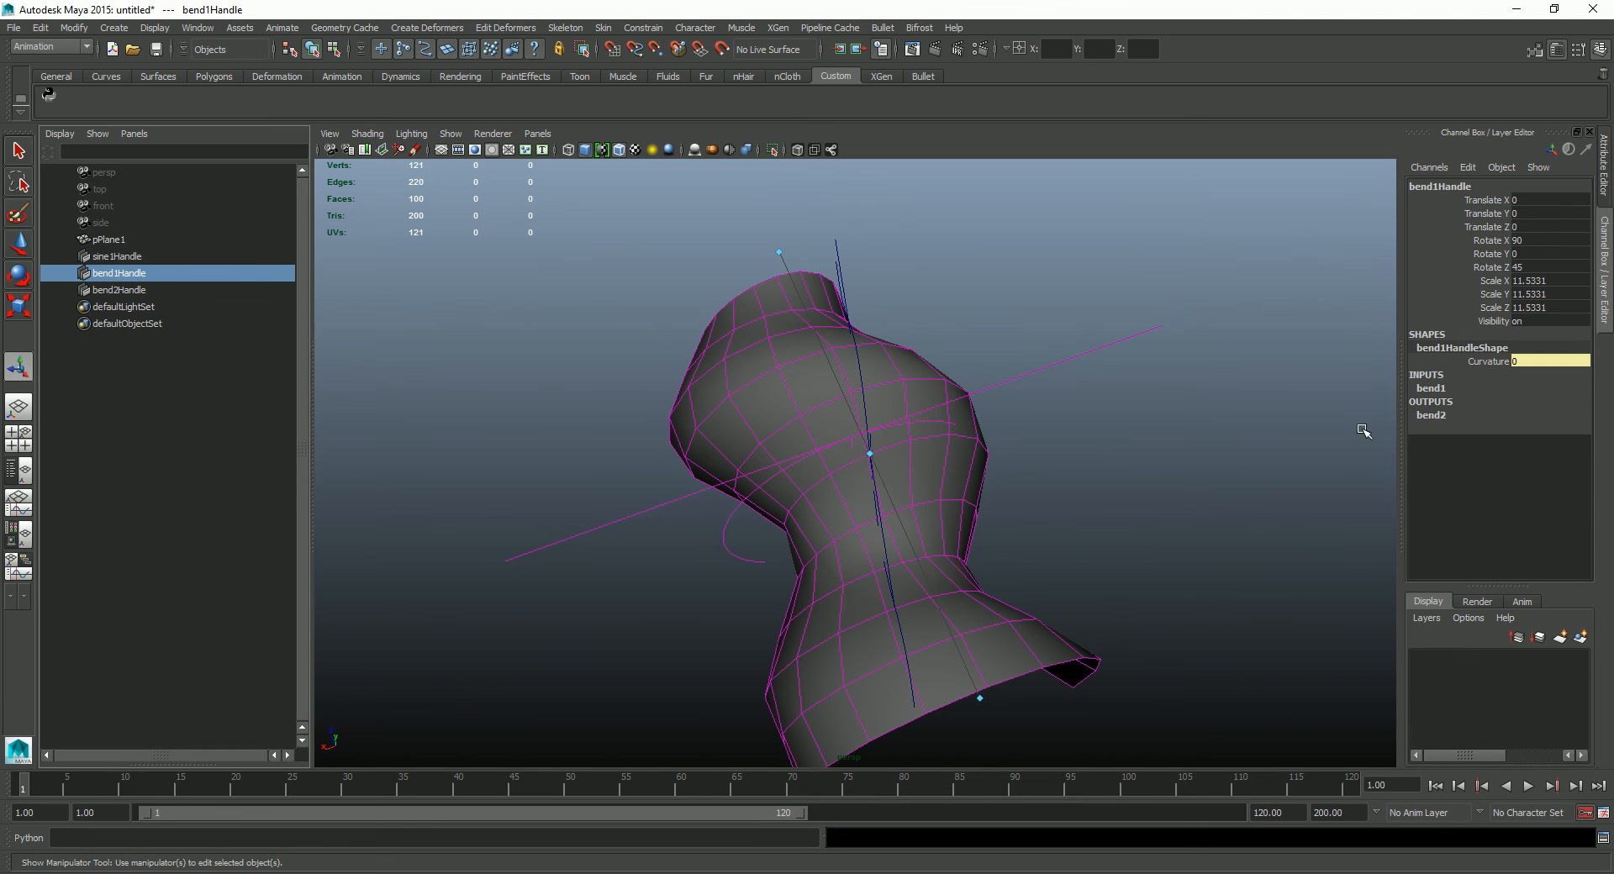
Step: Set the second bend deformer's curvature to 0 and expand the bend2 inputs of its selected handle
{"action": "left_click", "coordinate": [1434, 388]}
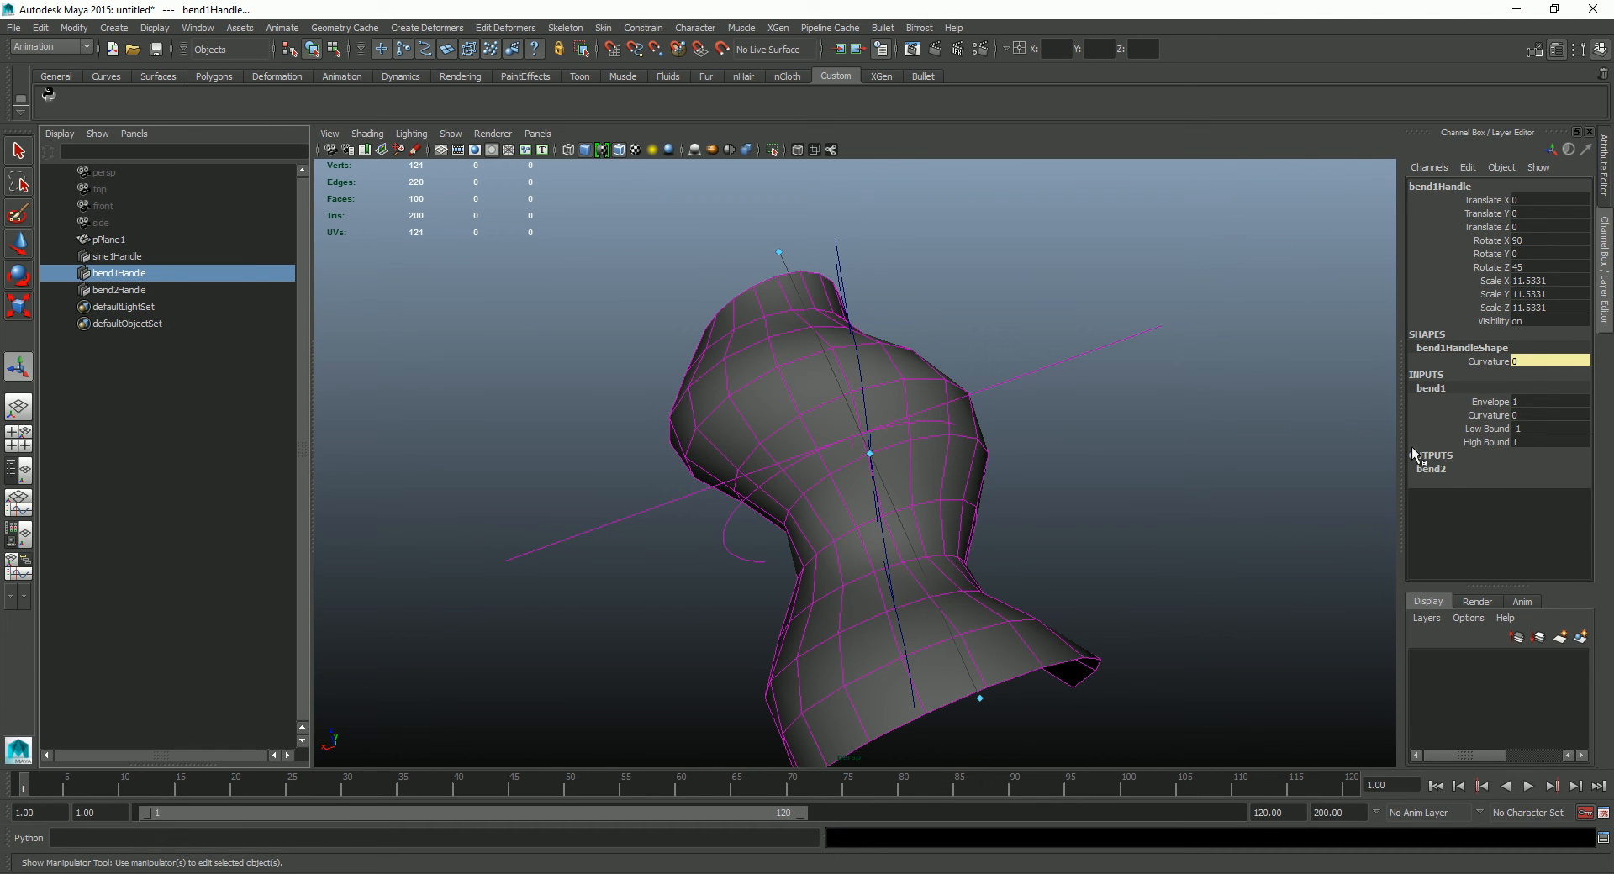
{"action": "left_click", "coordinate": [1430, 468]}
{"action": "double_click", "coordinate": [1549, 496]}
{"action": "type", "text": "0"}
{"action": "key", "text": "Return"}
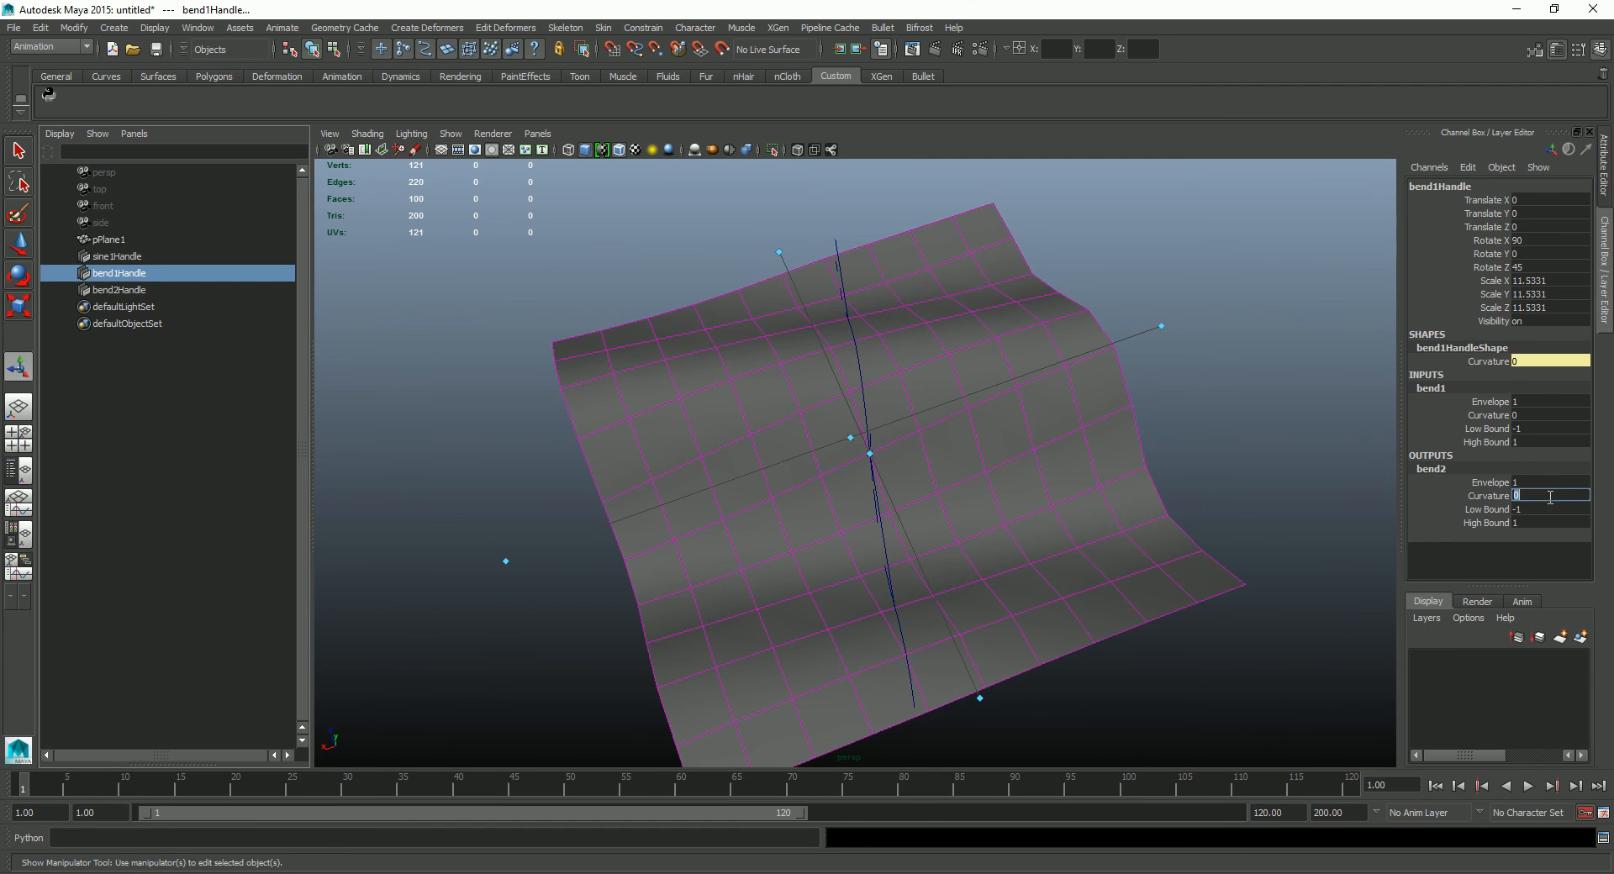
{"action": "left_click", "coordinate": [119, 292]}
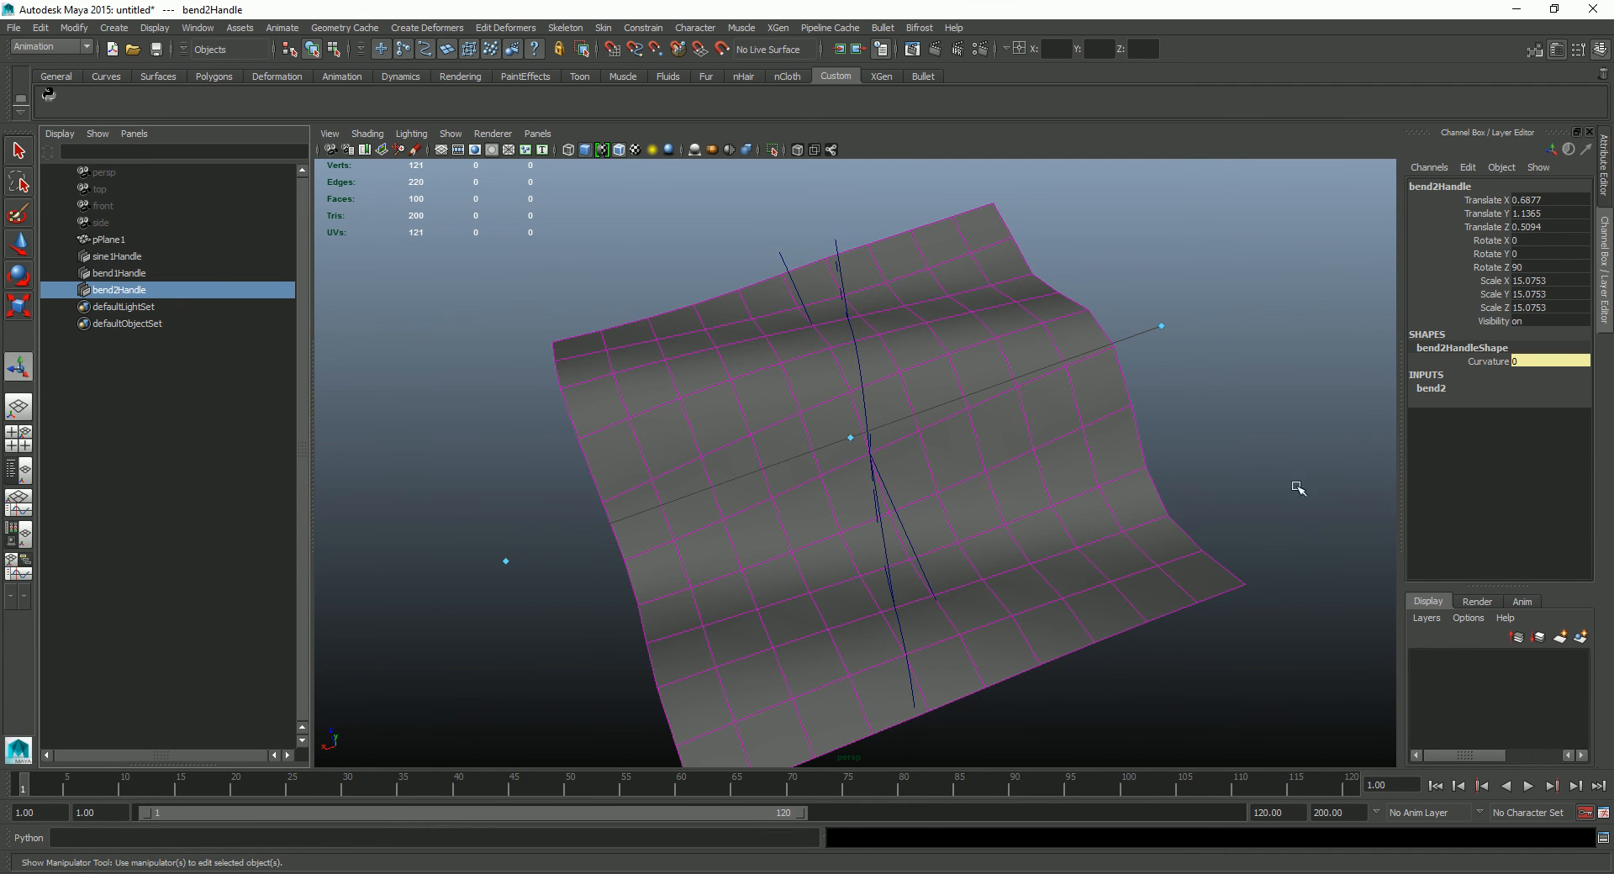
{"action": "left_click", "coordinate": [1442, 388]}
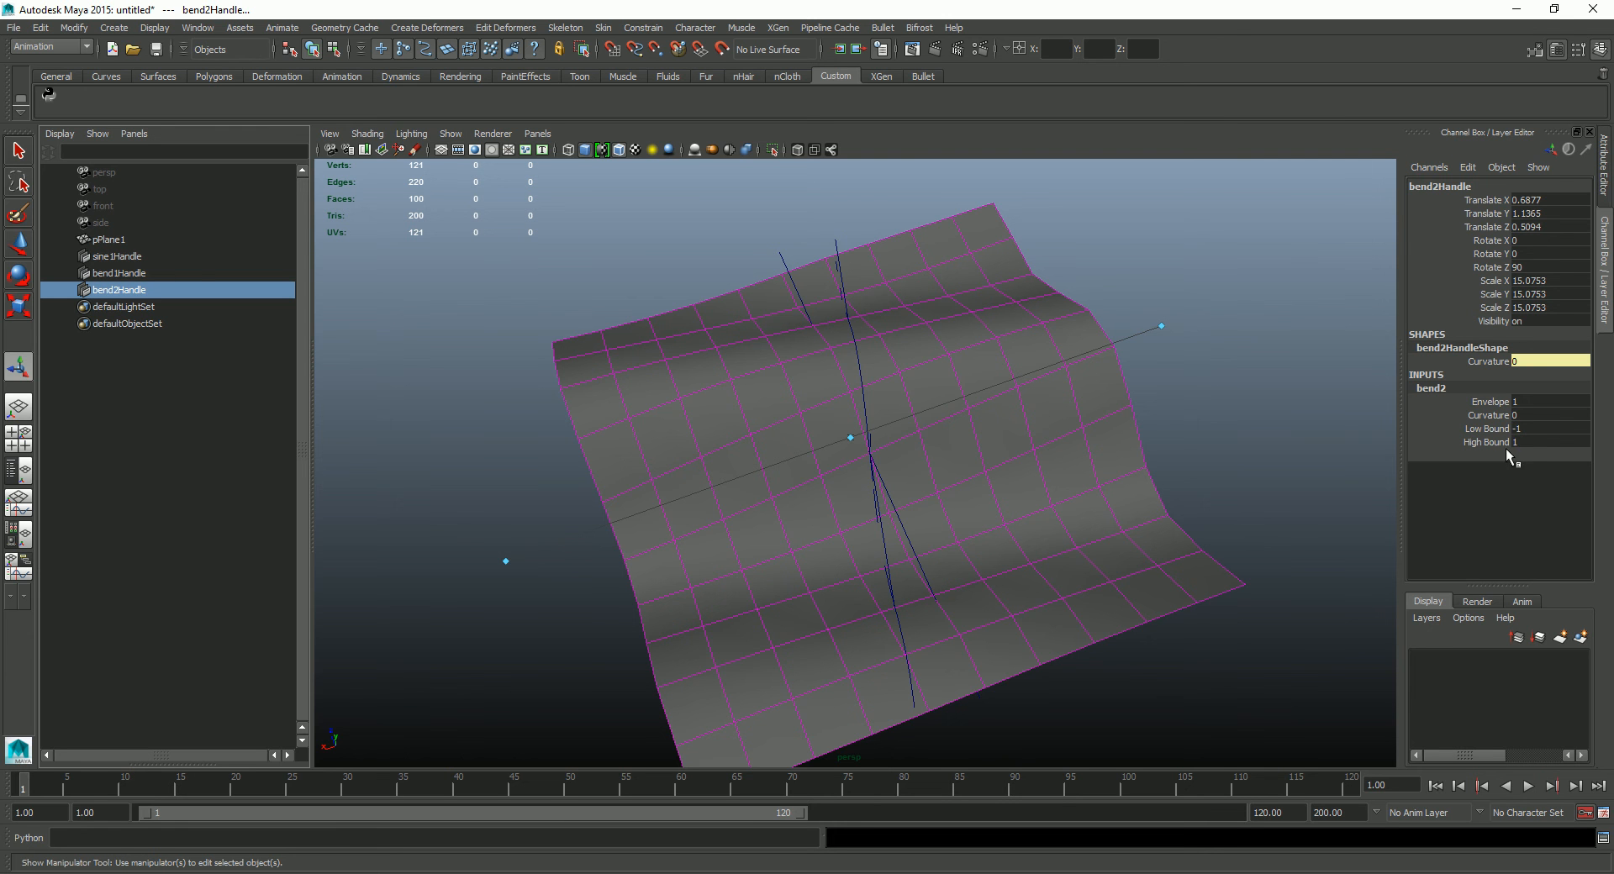
Step: Set the sine deformer's amplitude to 0 and examine the plane from several angles
{"action": "left_click", "coordinate": [124, 257]}
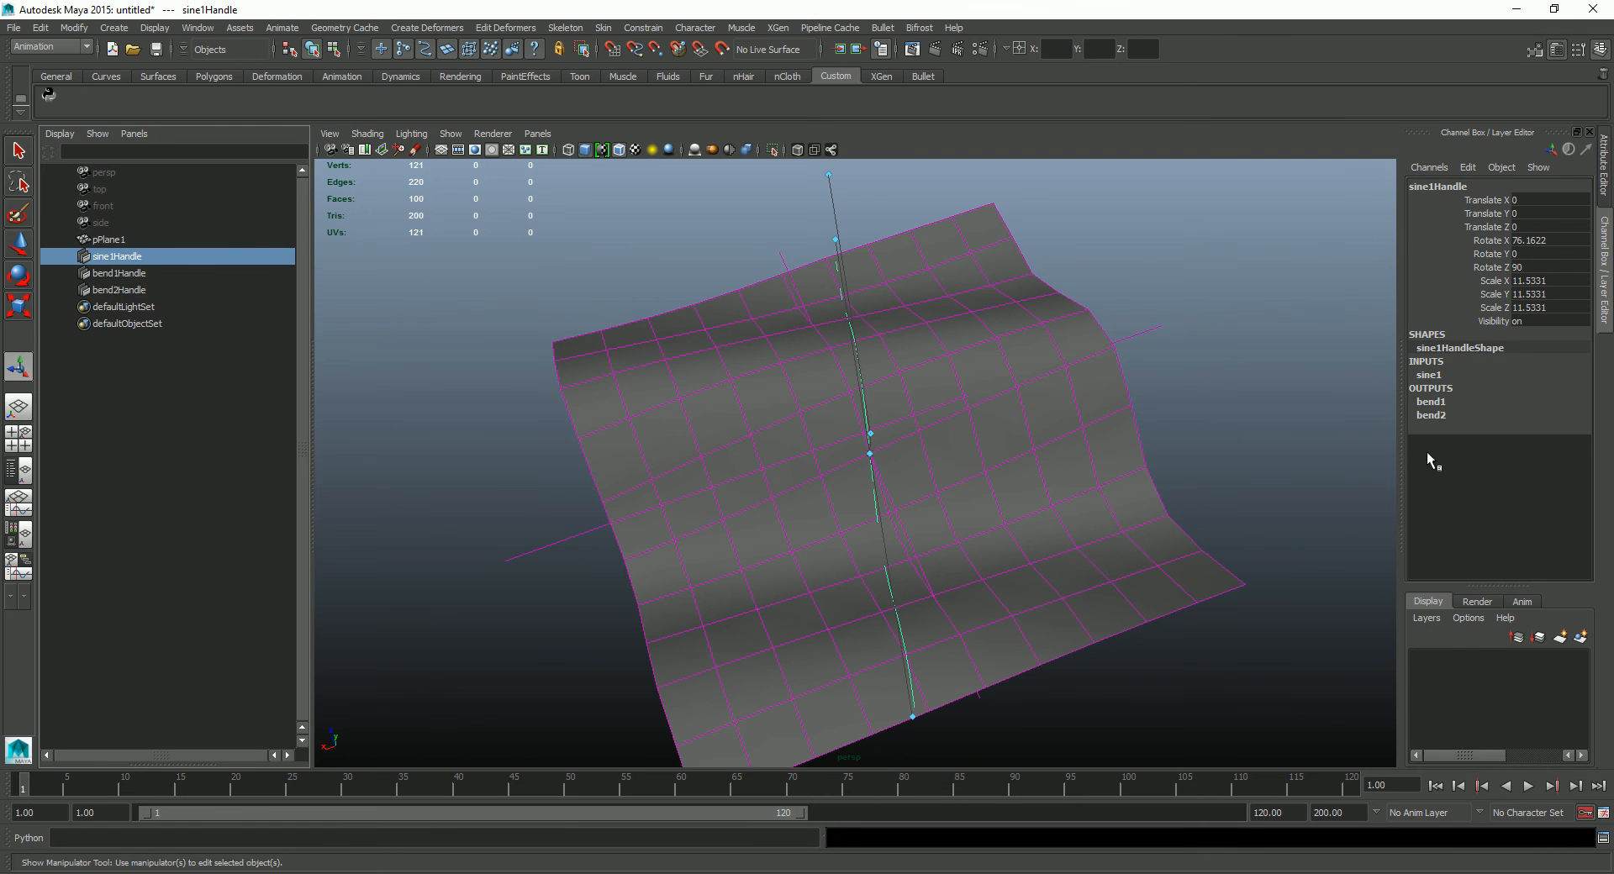
{"action": "left_click_drag", "start_coordinate": [992, 438], "coordinate": [1215, 391], "text": "alt"}
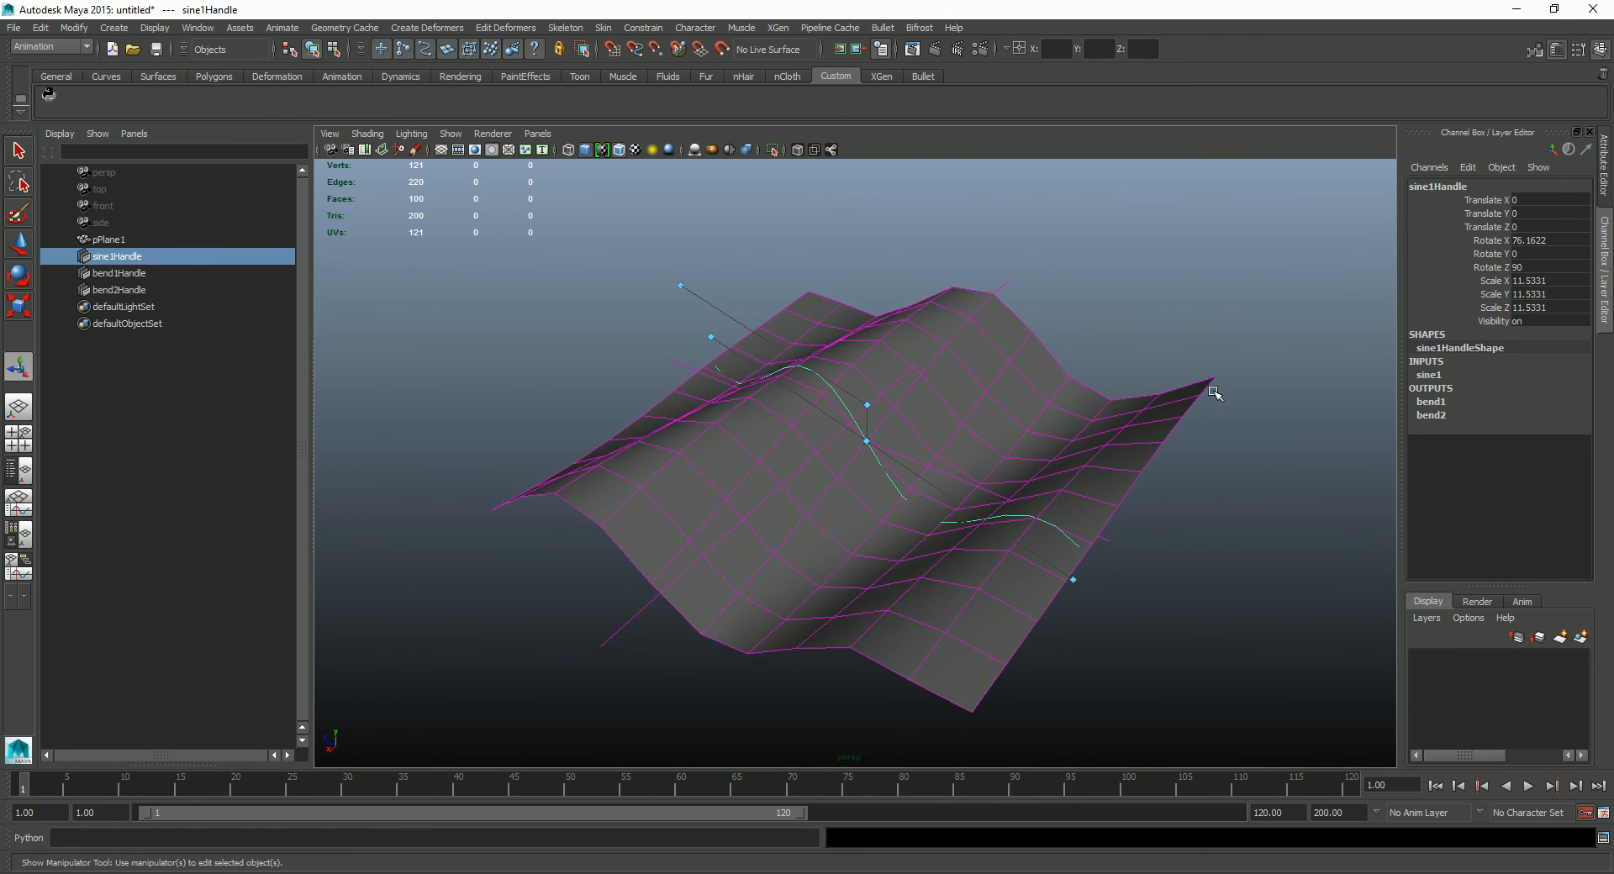
{"action": "left_click", "coordinate": [1439, 375]}
{"action": "double_click", "coordinate": [1520, 402]}
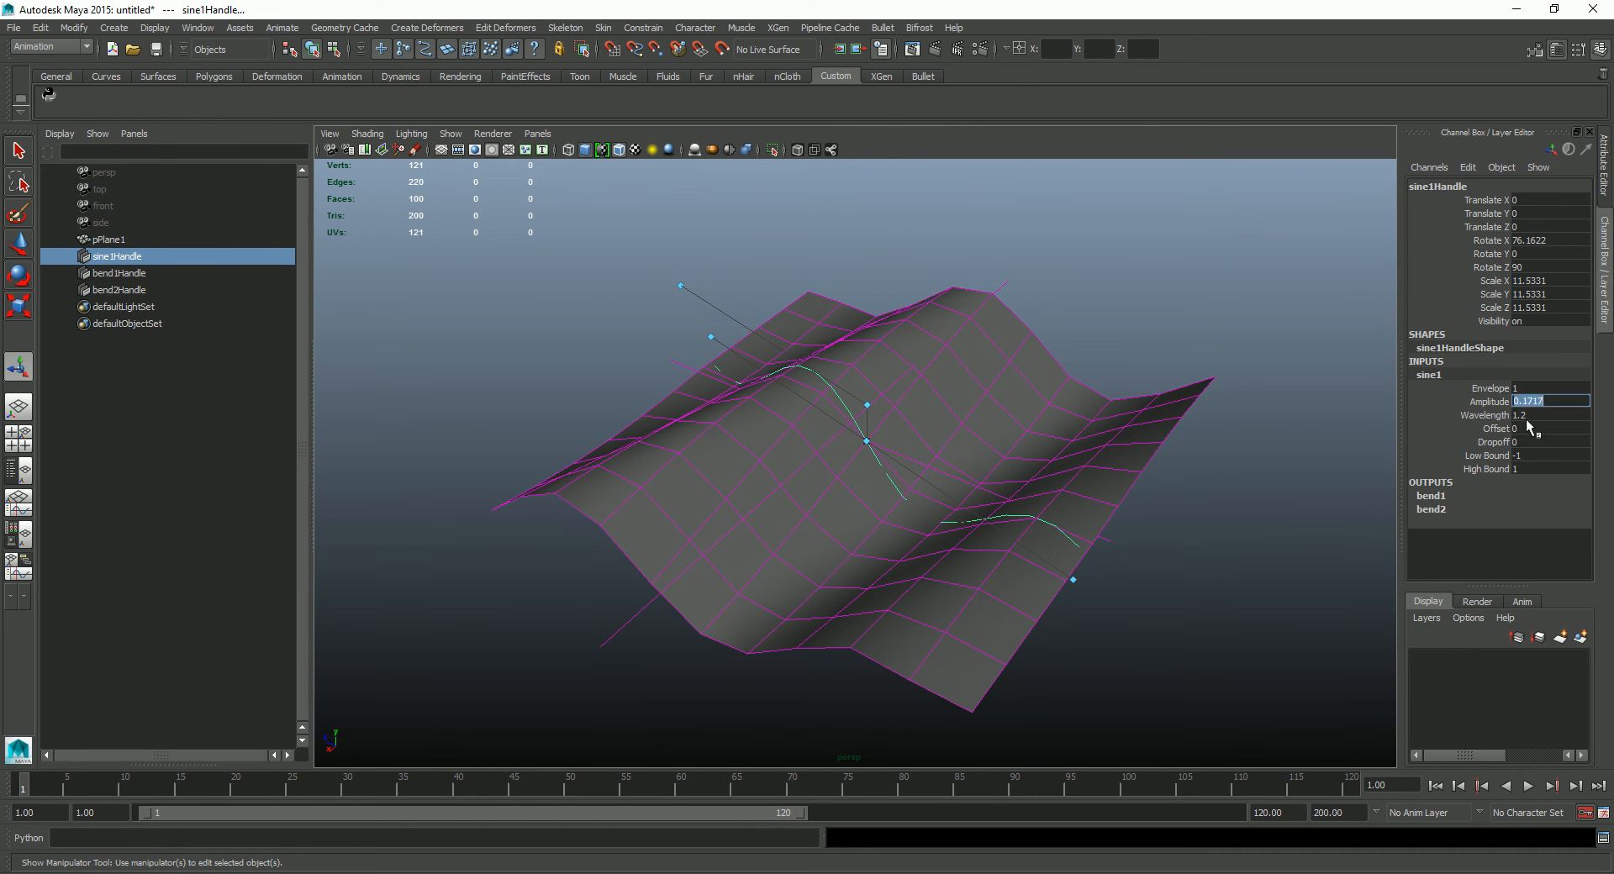
{"action": "type", "text": "0"}
{"action": "key", "text": "Return"}
{"action": "left_click_drag", "start_coordinate": [969, 528], "coordinate": [875, 413], "text": "alt"}
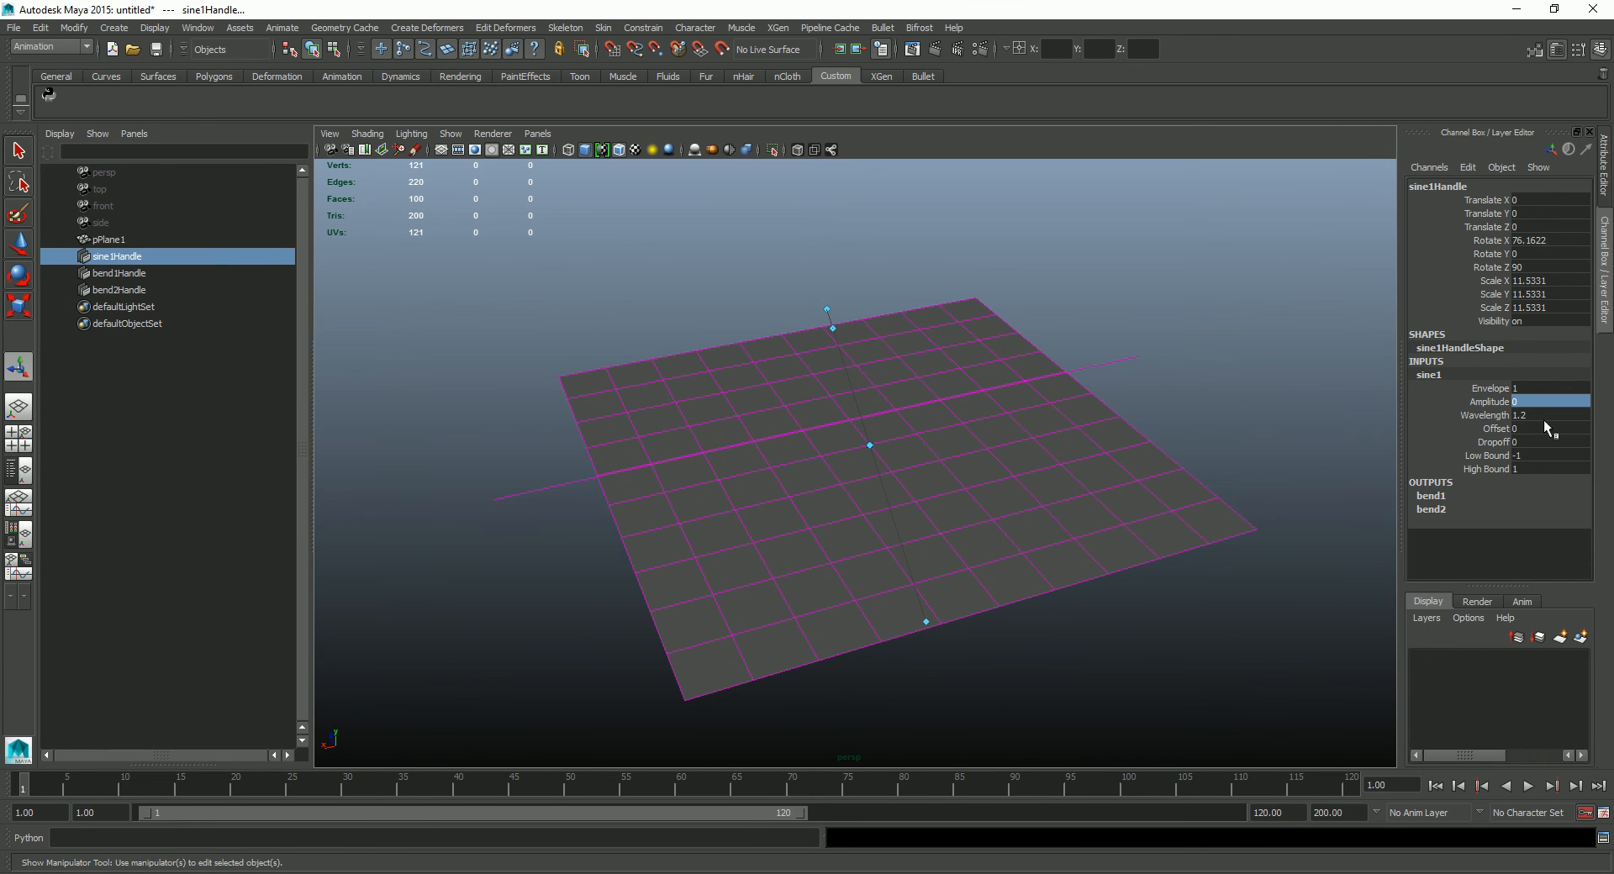
{"action": "left_click_drag", "start_coordinate": [1167, 485], "coordinate": [947, 493], "text": "alt"}
{"action": "left_click_drag", "start_coordinate": [924, 626], "coordinate": [1001, 620], "text": "alt"}
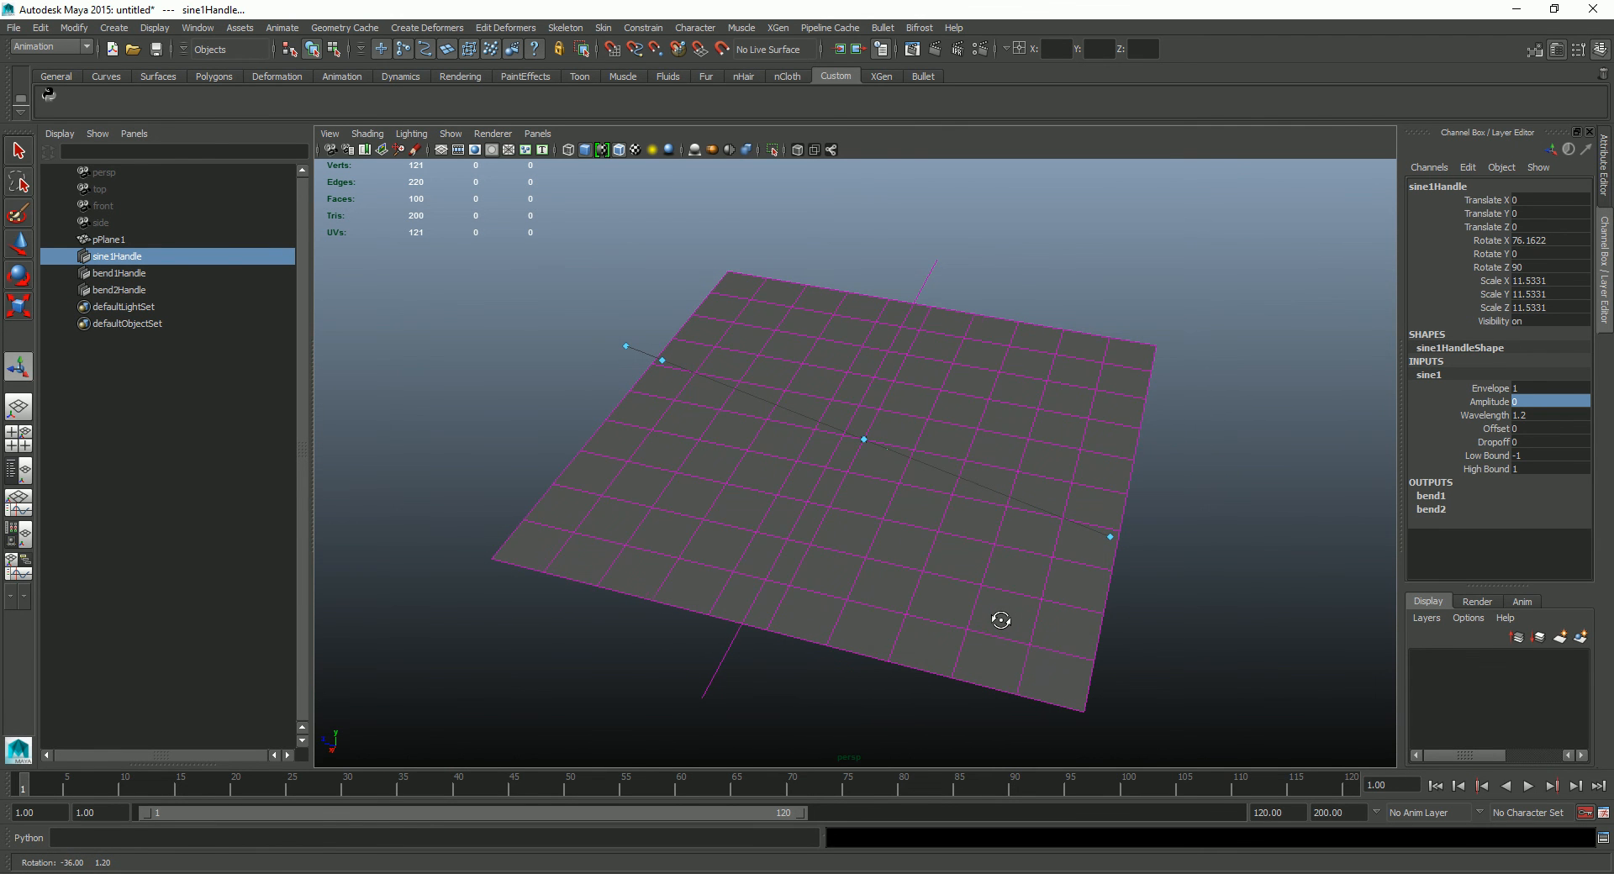
{"action": "left_click_drag", "start_coordinate": [1041, 472], "coordinate": [1027, 475], "text": "alt"}
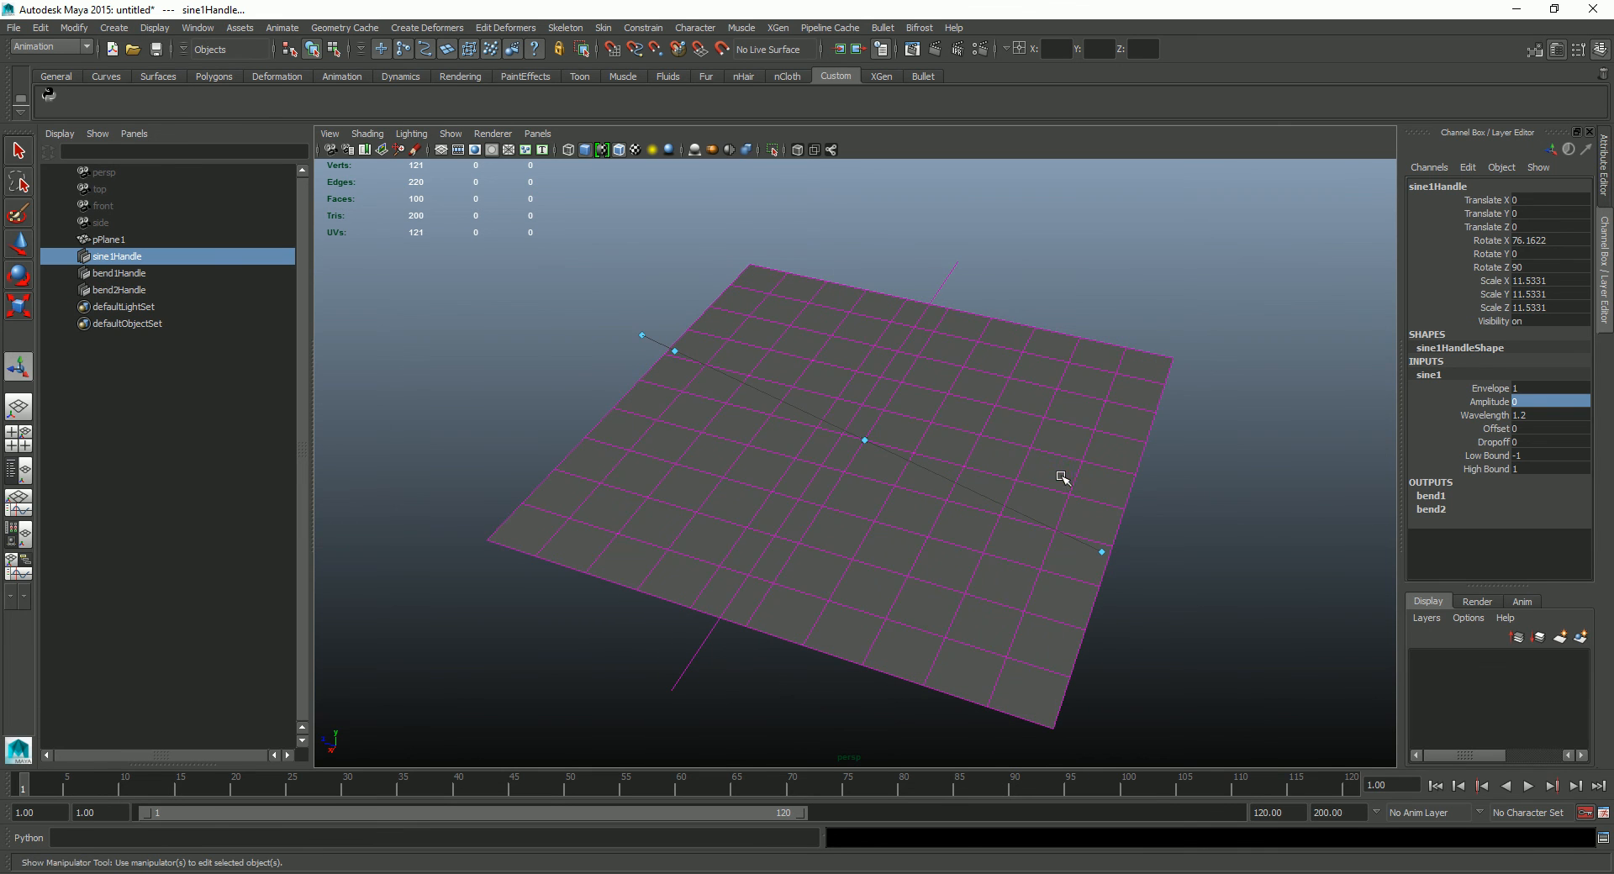
Step: Undo the zeroed sine amplitude and the zeroed curvatures of both bend deformers
{"action": "key", "text": "ctrl+z"}
{"action": "key", "text": "ctrl+z"}
{"action": "key", "text": "ctrl+z"}
{"action": "key", "text": "ctrl+z"}
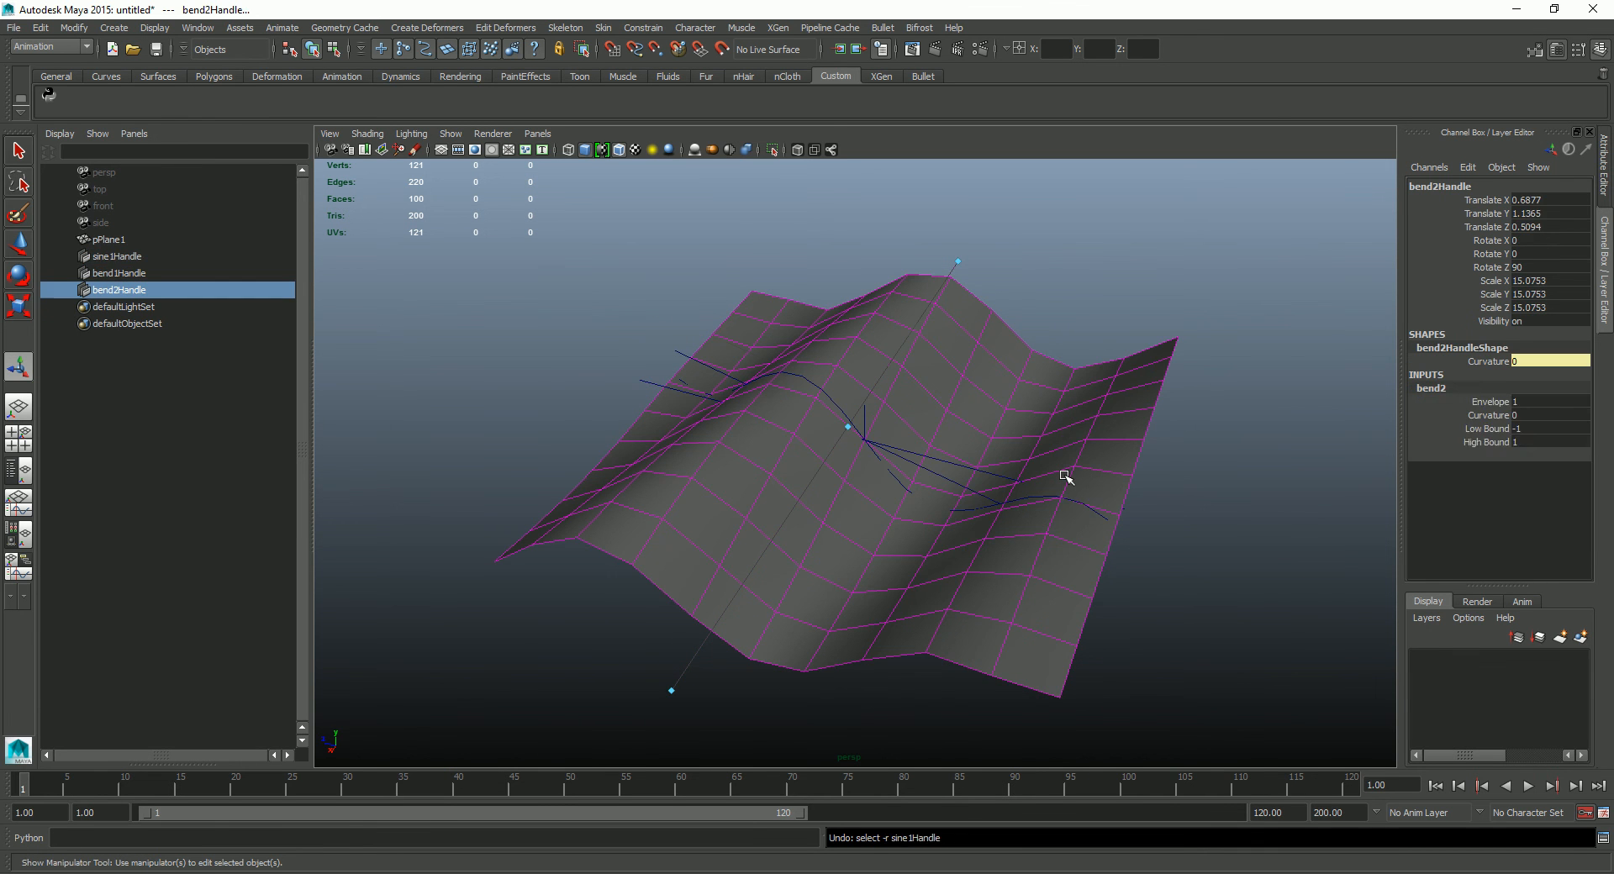
{"action": "key", "text": "ctrl+z"}
{"action": "key", "text": "ctrl+z"}
{"action": "key", "text": "ctrl+z"}
{"action": "key", "text": "ctrl+z"}
{"action": "key", "text": "ctrl+z"}
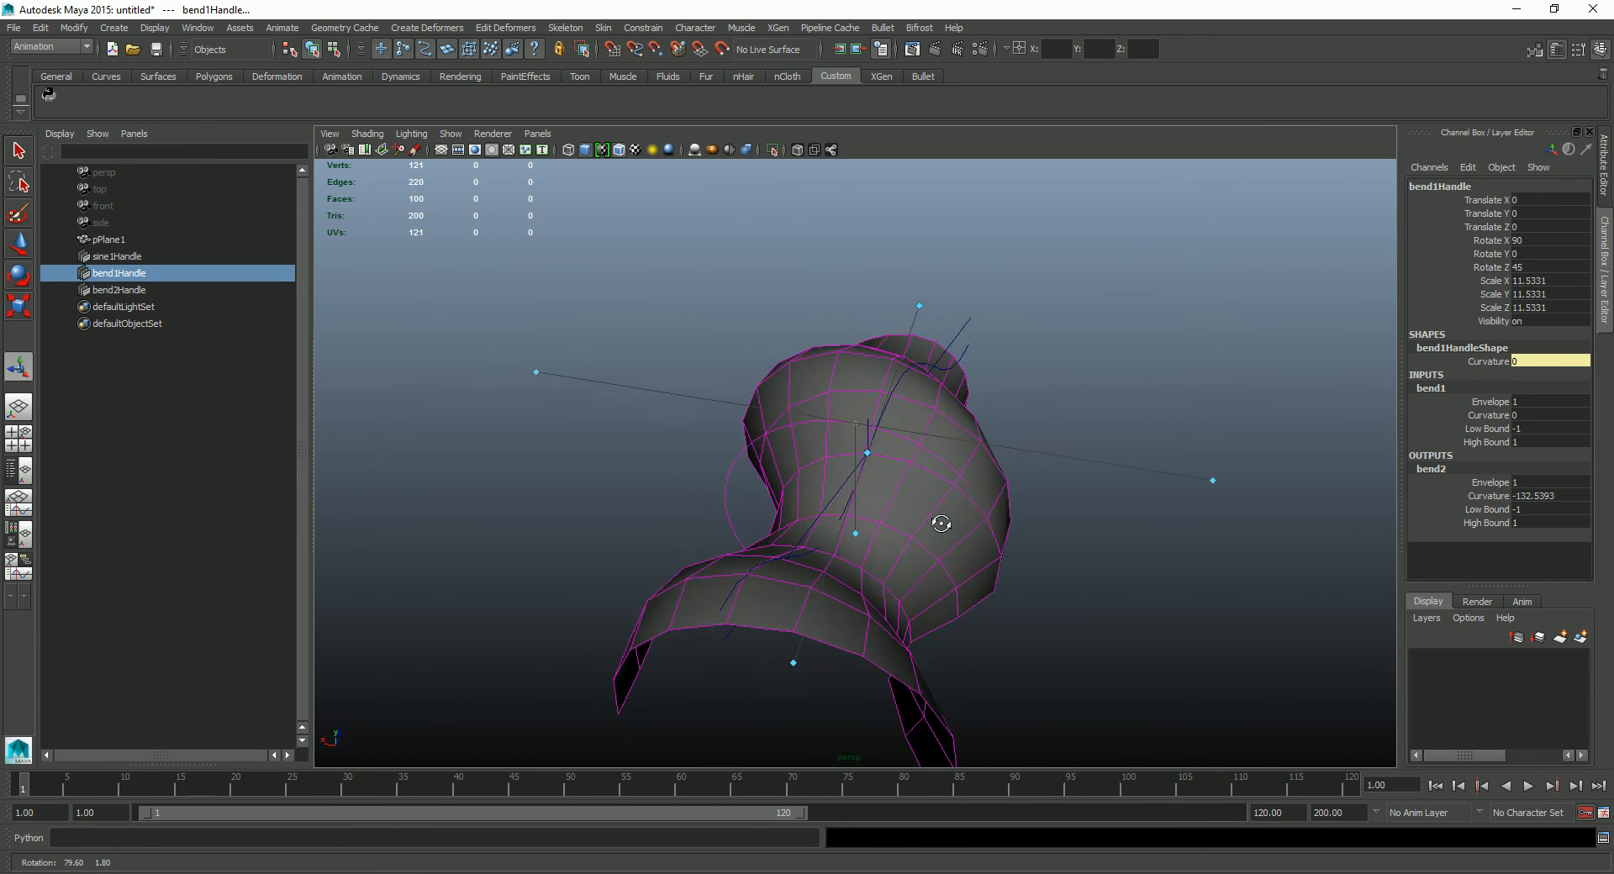
{"action": "key", "text": "ctrl+z"}
{"action": "key", "text": "ctrl+z"}
{"action": "key", "text": "ctrl+z"}
{"action": "key", "text": "ctrl+z"}
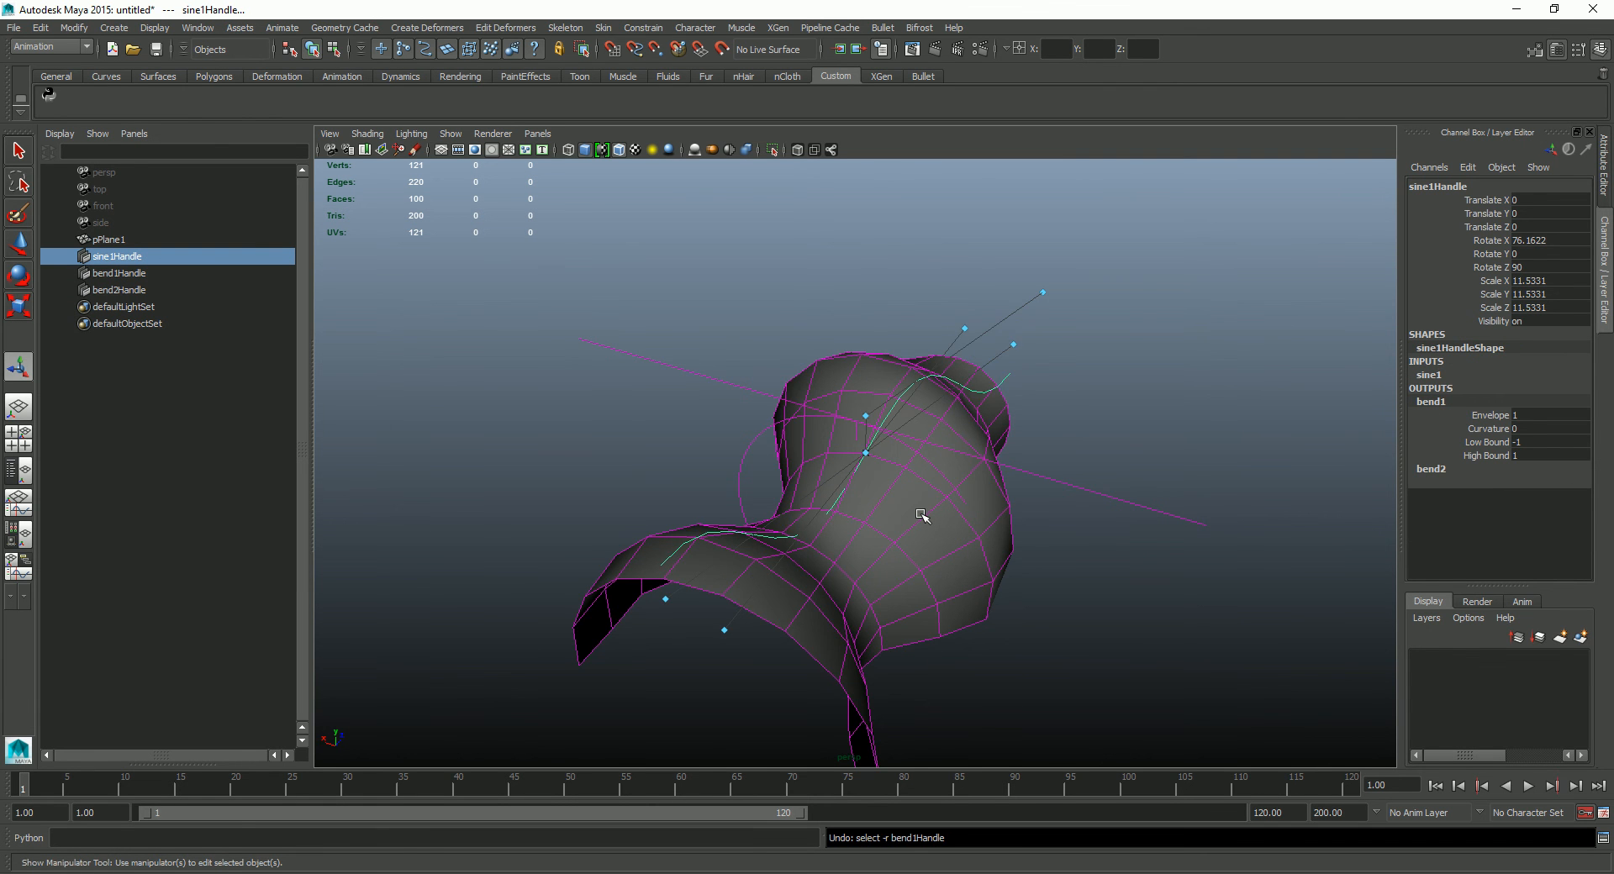
{"action": "key", "text": "ctrl+z"}
{"action": "key", "text": "ctrl+z"}
{"action": "key", "text": "ctrl+z"}
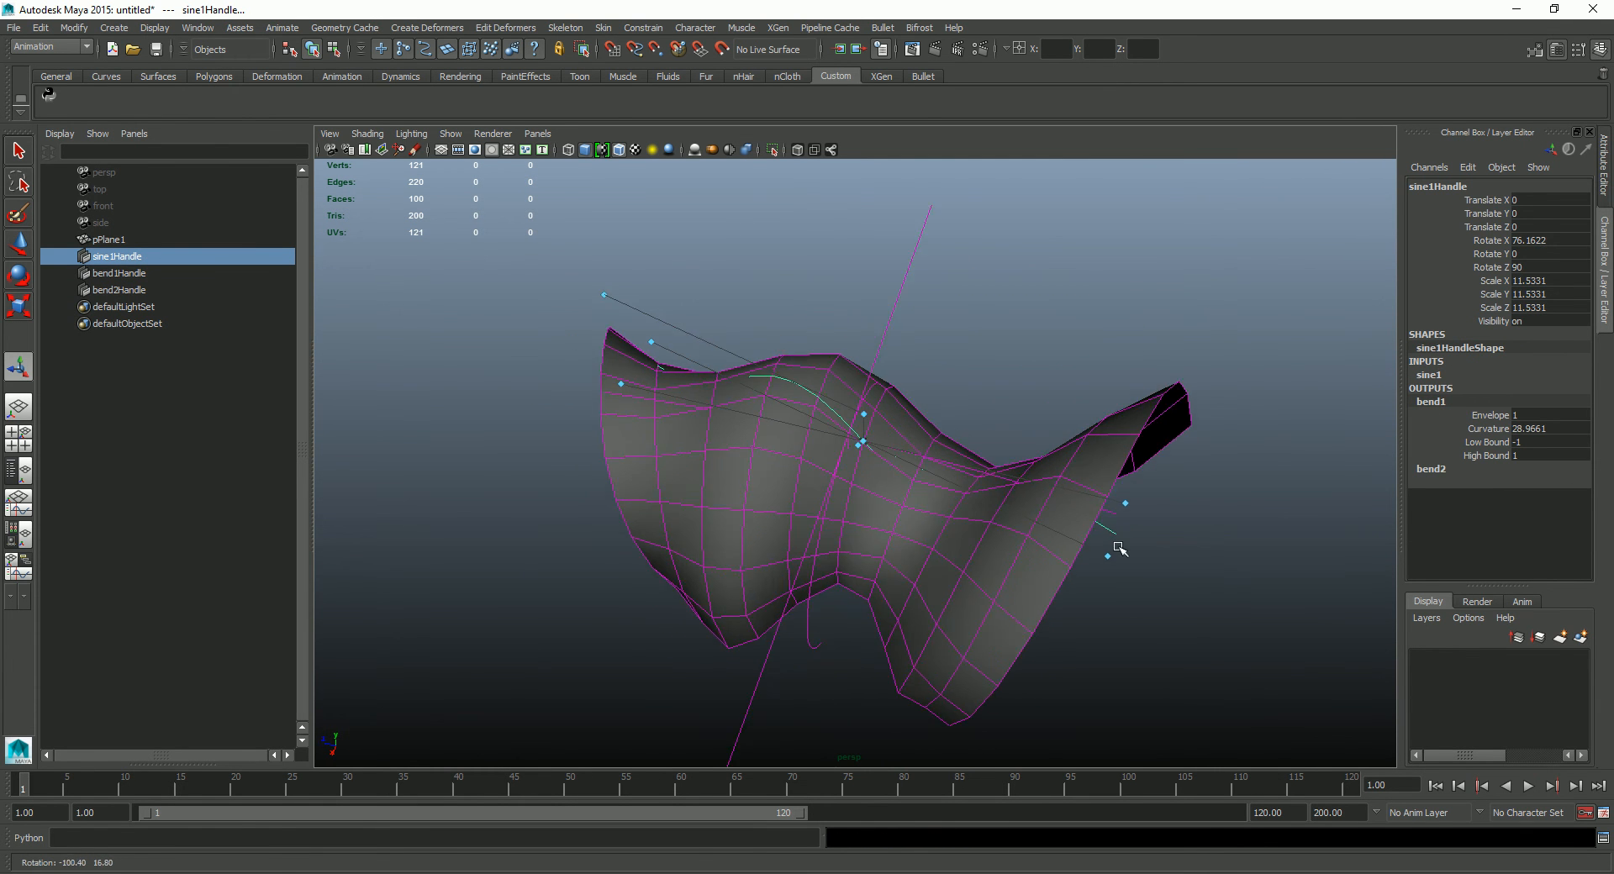
Step: Select the deformed plane and look through its object commands without choosing one
{"action": "left_click", "coordinate": [1007, 626]}
{"action": "left_click_drag", "start_coordinate": [1218, 602], "coordinate": [1193, 482], "text": "alt"}
{"action": "right_click", "coordinate": [973, 349]}
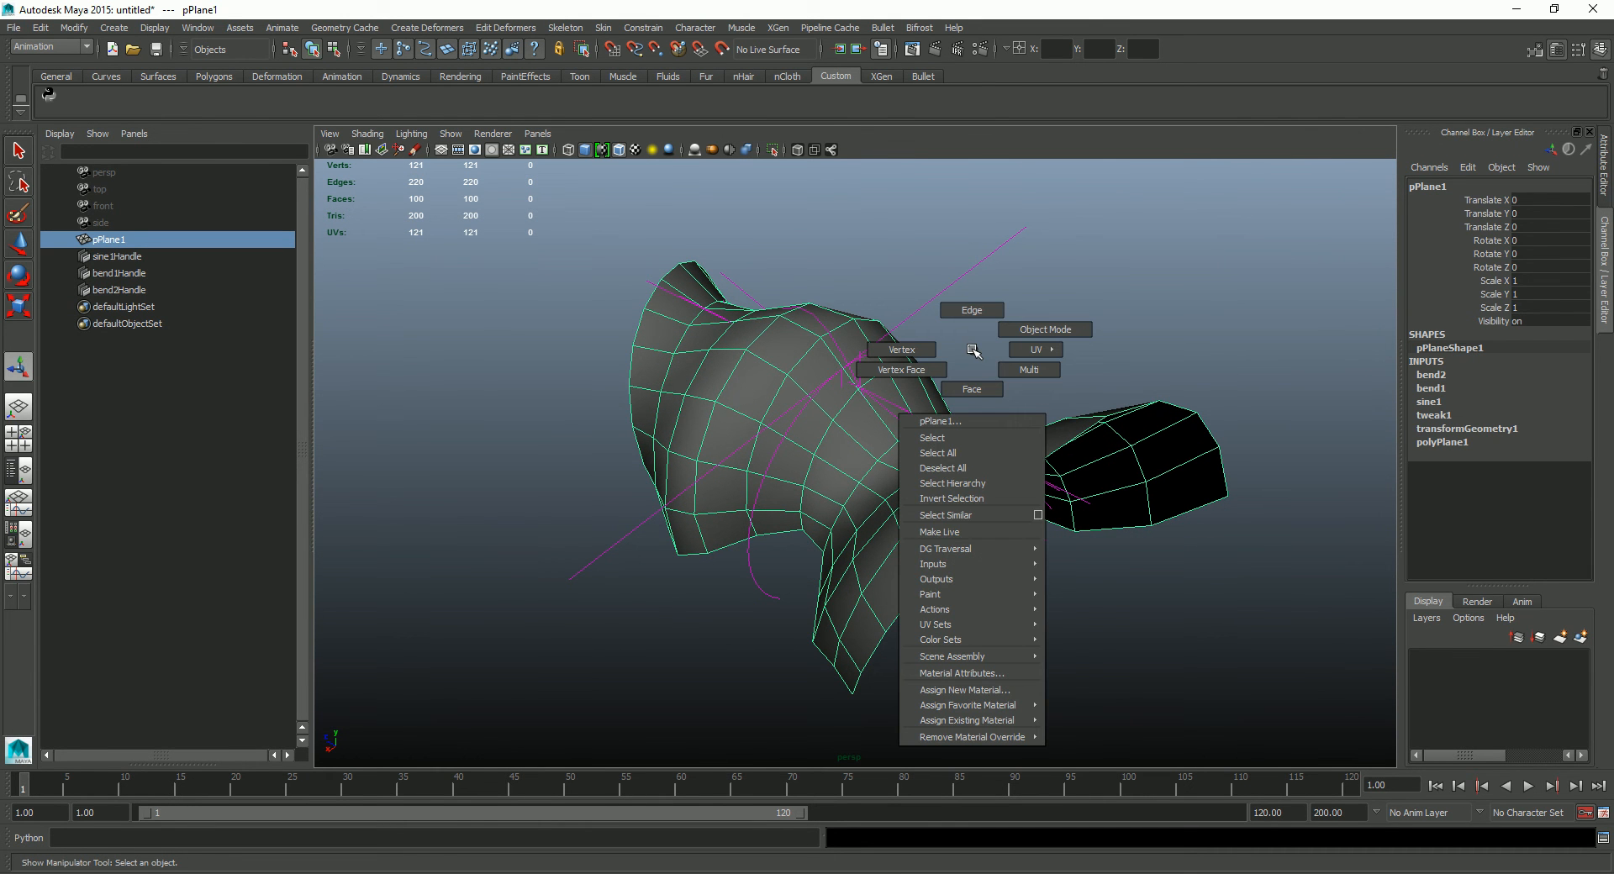
{"action": "mouse_move", "coordinate": [1026, 660]}
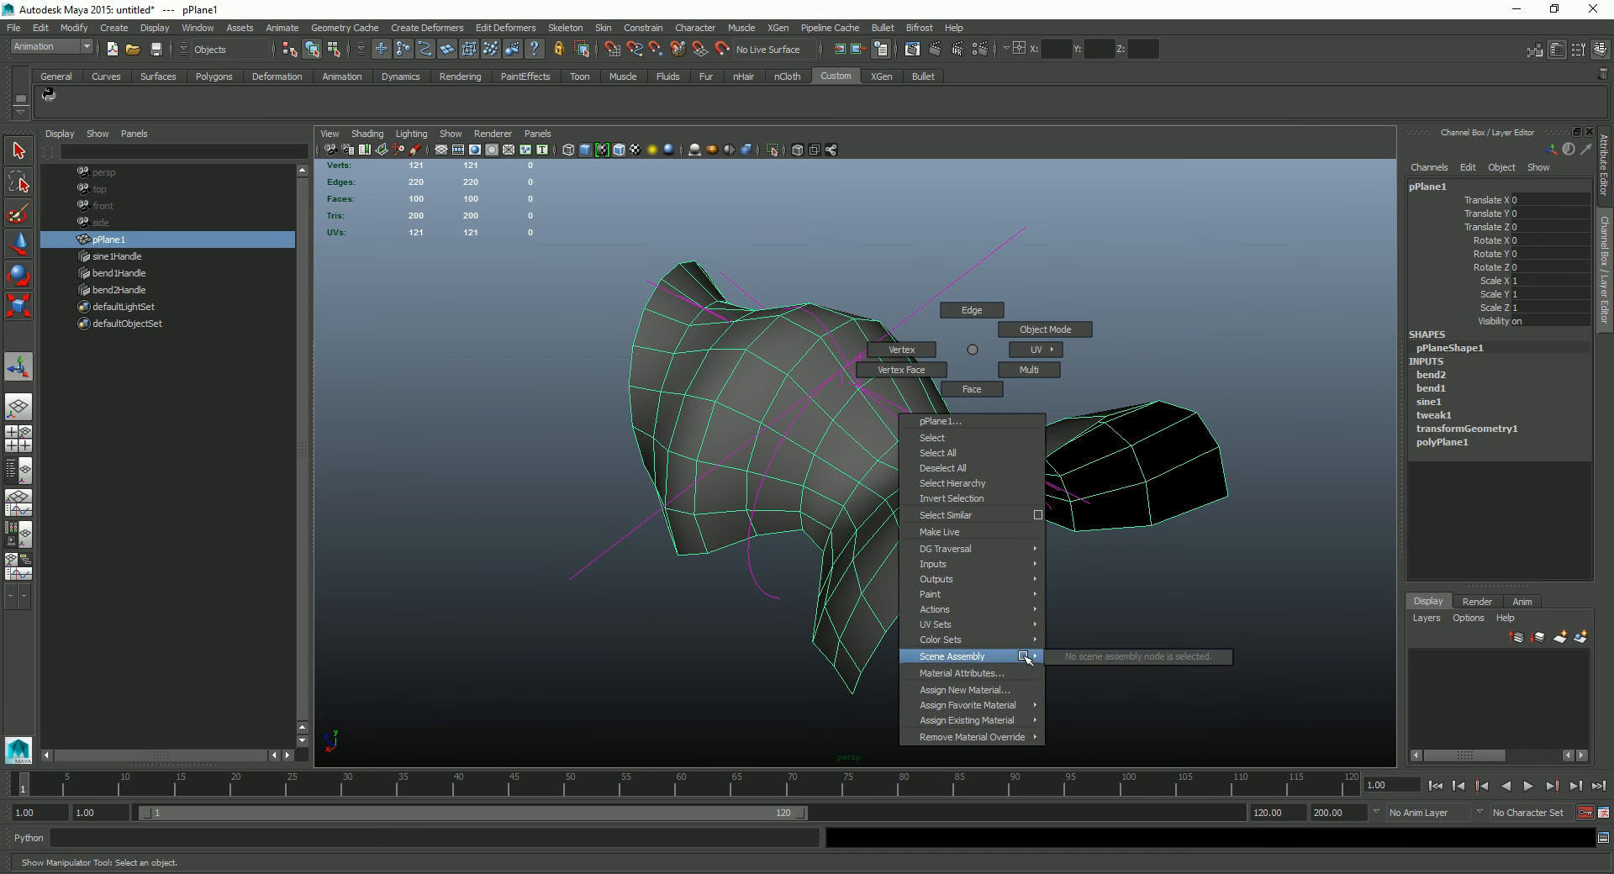
{"action": "mouse_move", "coordinate": [1022, 563]}
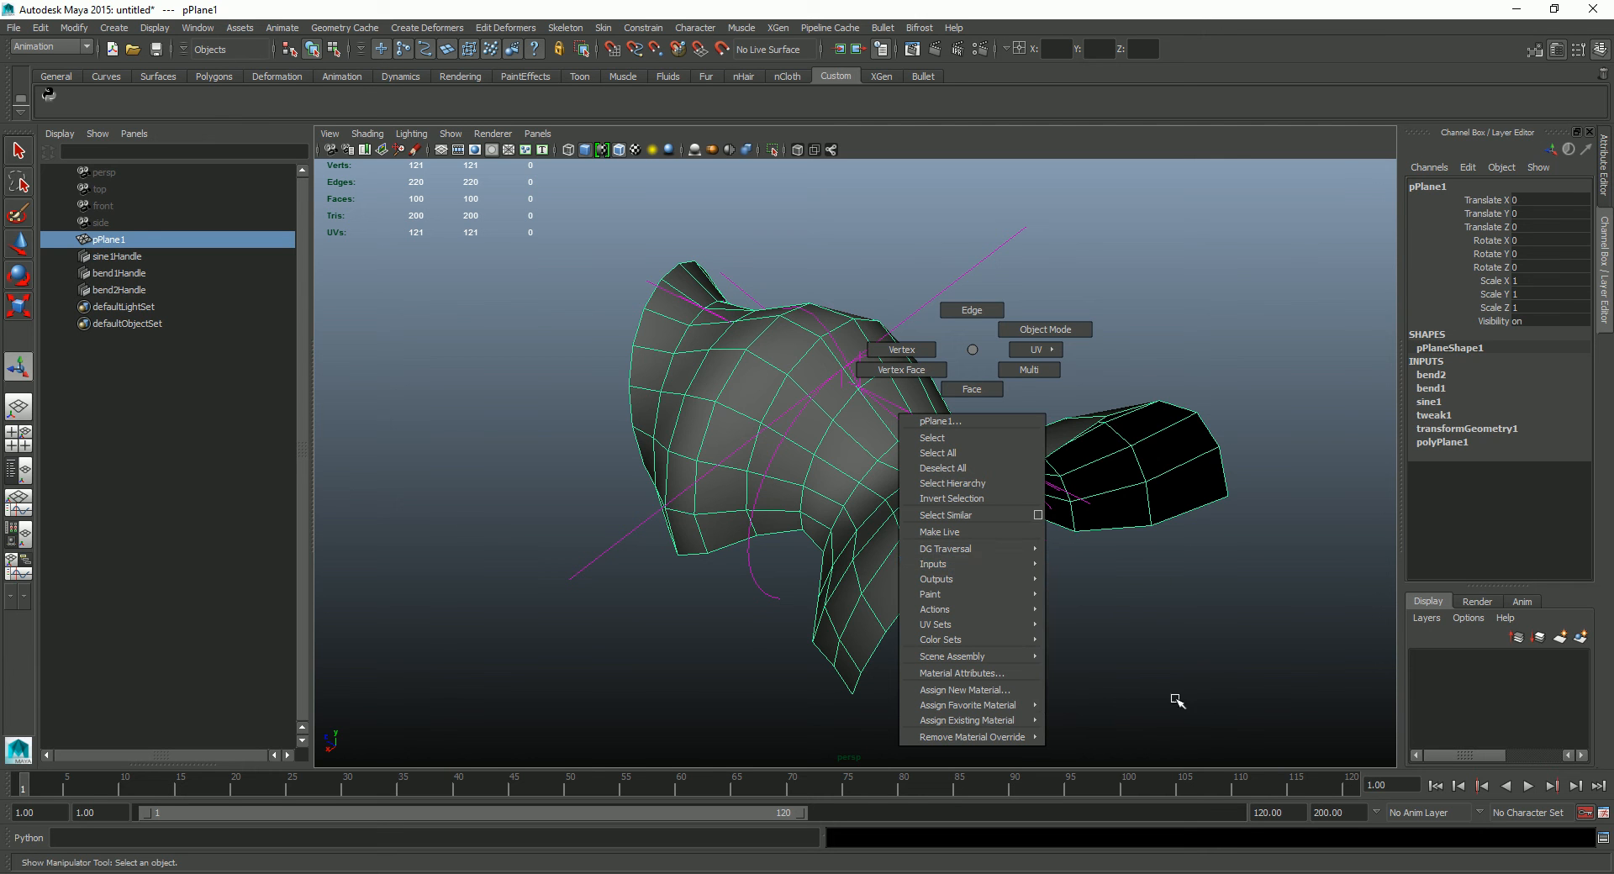
{"action": "right_click_drag", "start_coordinate": [1097, 689], "coordinate": [1034, 605]}
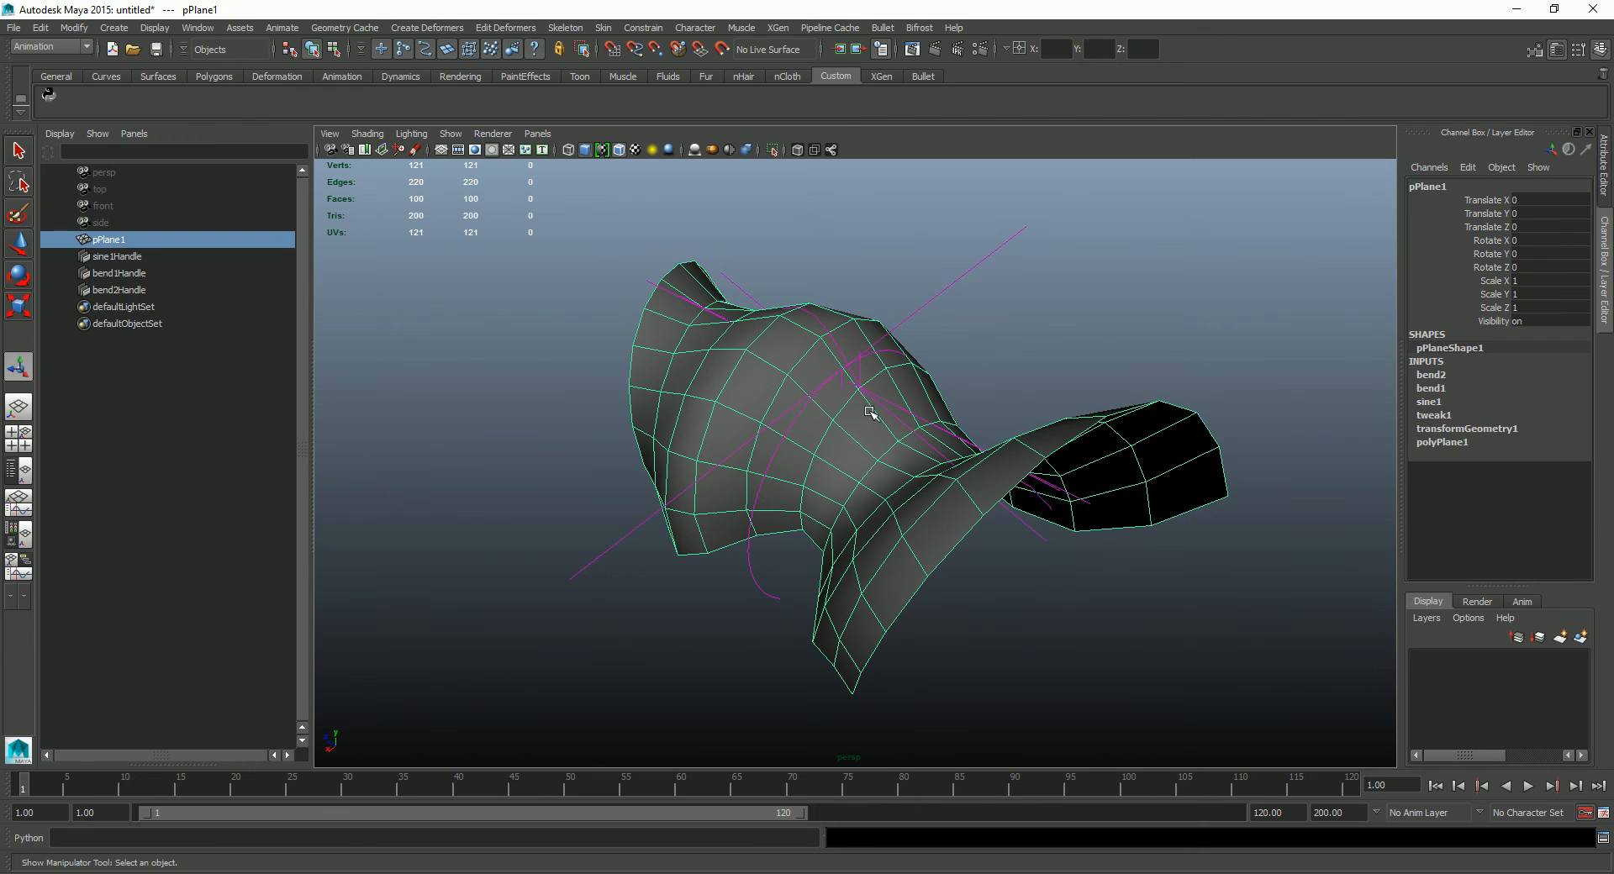
Step: Set the plane's subdivisions width and height to 6 in its polyPlane1 input and examine the coarser mesh
{"action": "left_click", "coordinate": [1452, 439]}
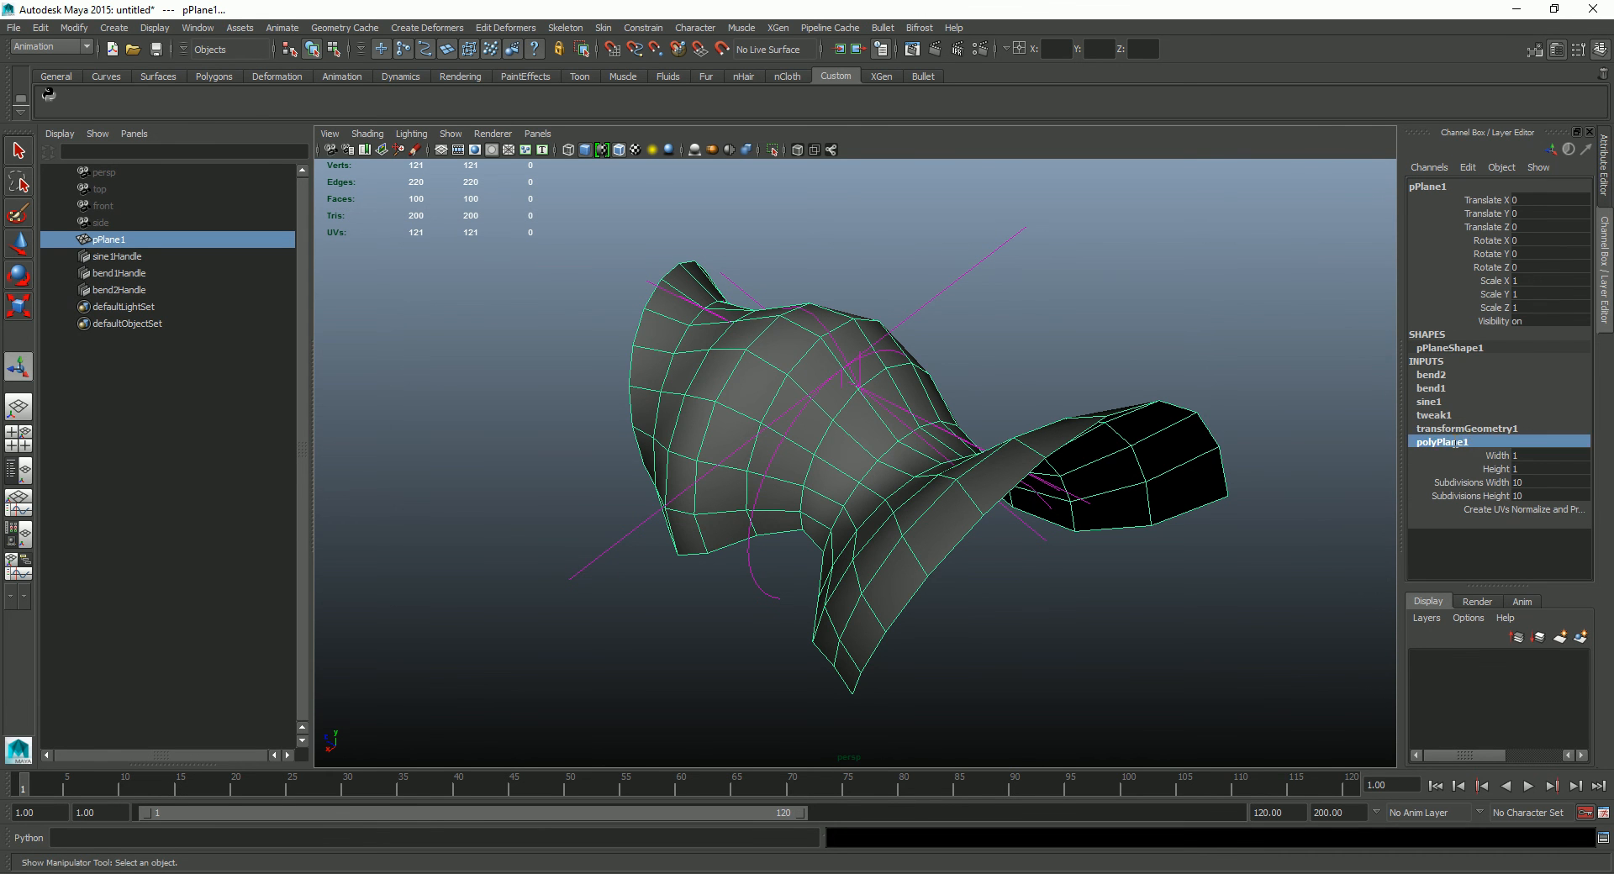
{"action": "left_click", "coordinate": [1536, 483]}
{"action": "type", "text": "6"}
{"action": "key", "text": "Tab"}
{"action": "type", "text": "6"}
{"action": "key", "text": "Tab"}
{"action": "left_click_drag", "start_coordinate": [1041, 548], "coordinate": [1311, 513], "text": "alt"}
Step: Set the plane's subdivisions width and height to 20
{"action": "double_click", "coordinate": [1532, 481]}
{"action": "type", "text": "20"}
{"action": "key", "text": "Tab"}
{"action": "type", "text": "20"}
{"action": "key", "text": "Return"}
{"action": "left_click_drag", "start_coordinate": [1117, 508], "coordinate": [1097, 483], "text": "alt"}
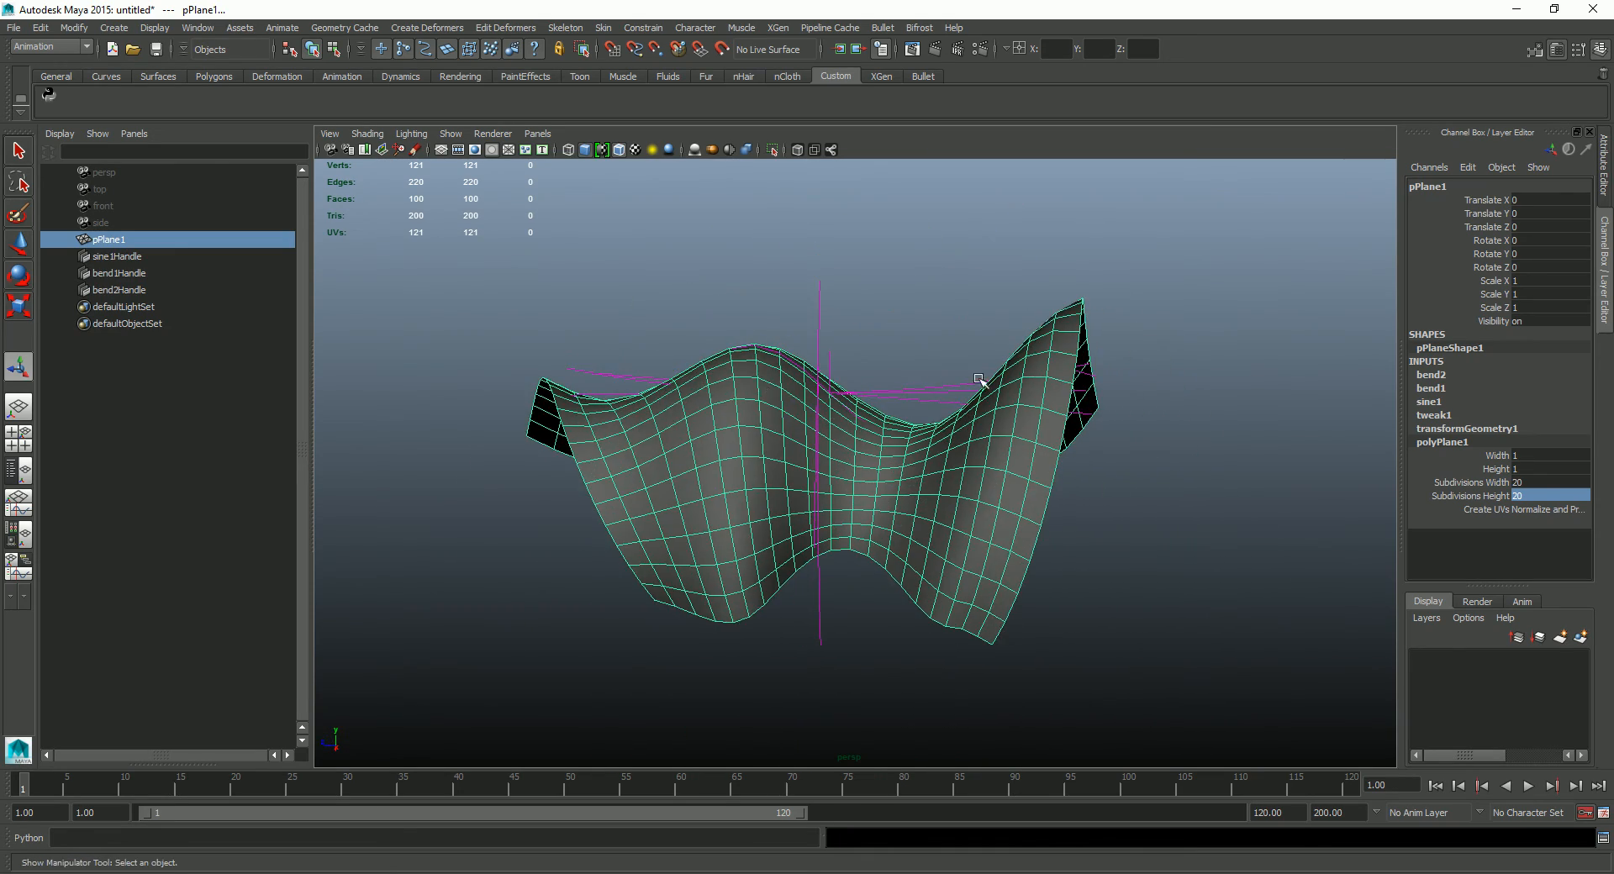
Step: Try adjusting the sine deformer's offset interactively, and undo the change
{"action": "left_click", "coordinate": [117, 257]}
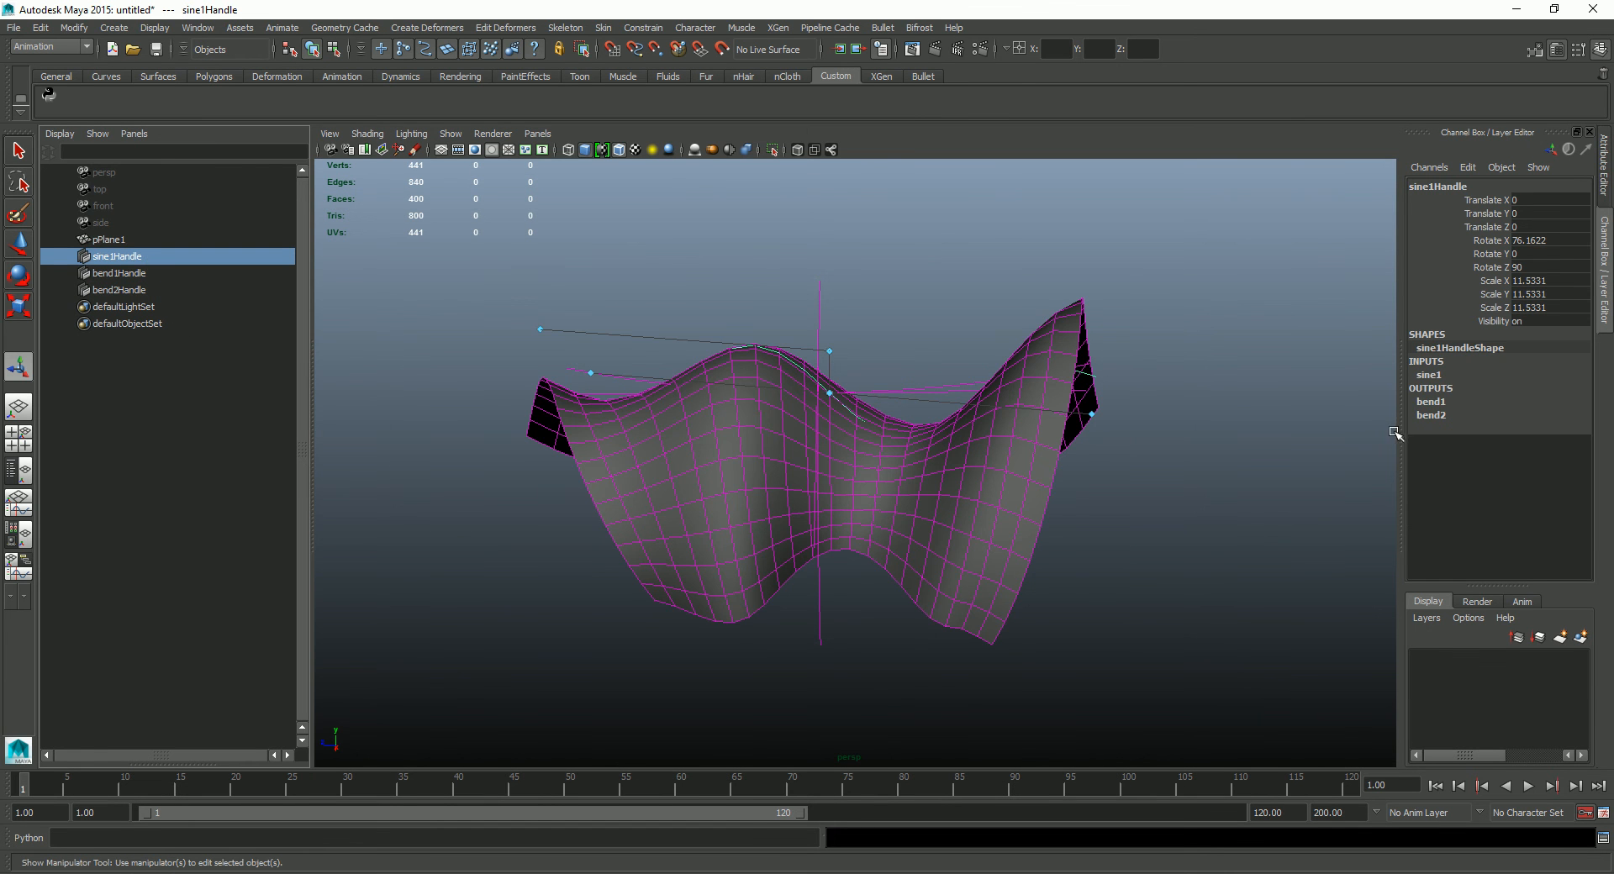
{"action": "left_click", "coordinate": [1427, 375]}
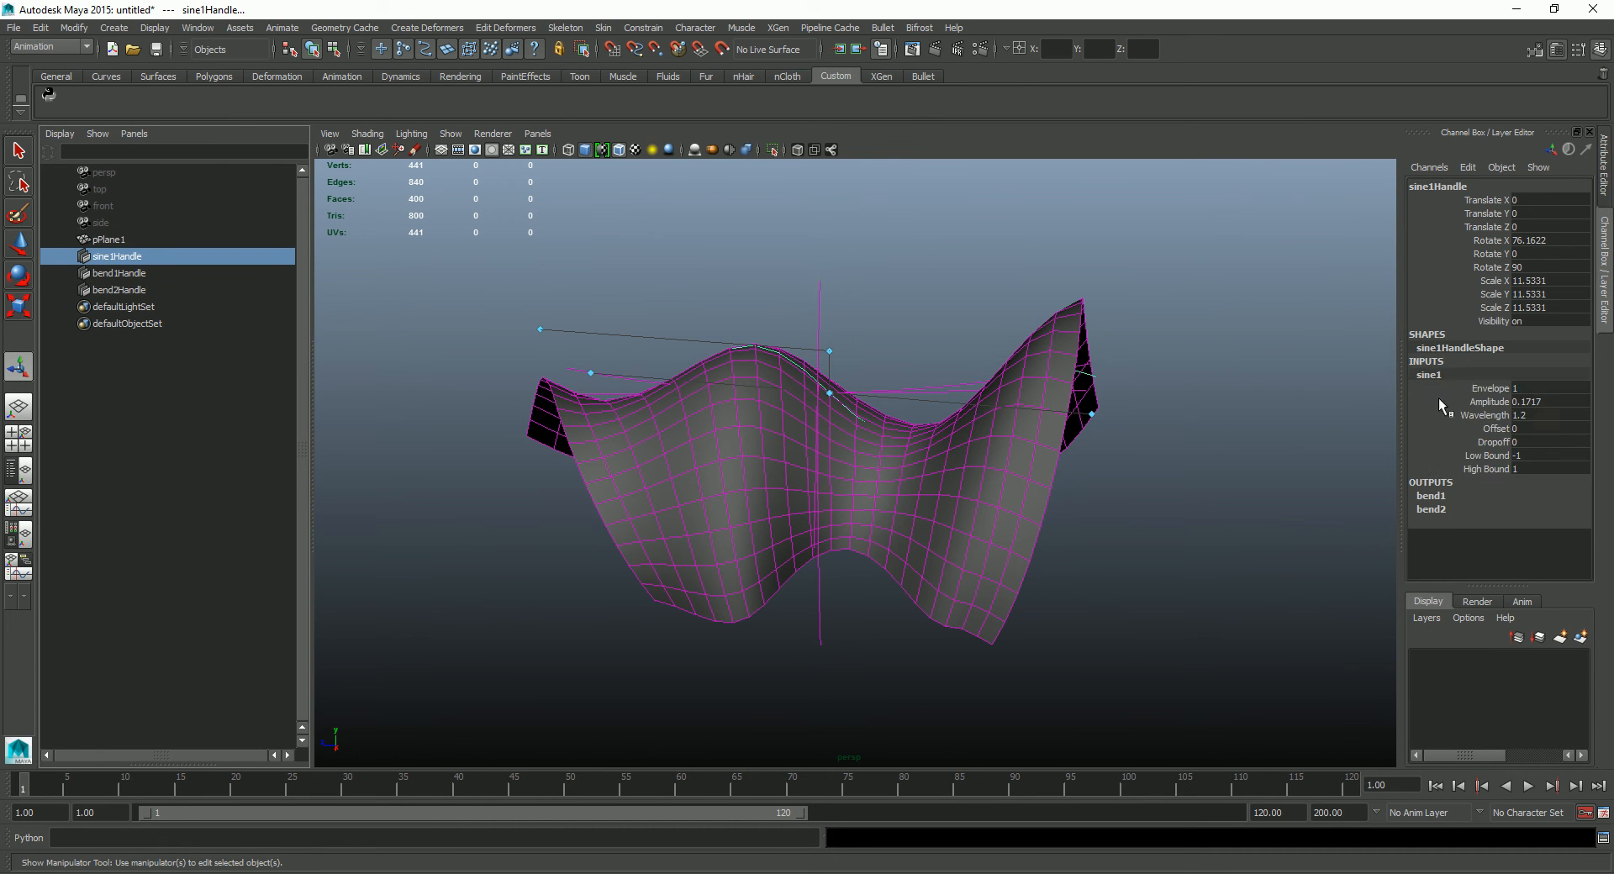
{"action": "left_click", "coordinate": [1496, 428]}
{"action": "mouse_move", "coordinate": [1177, 493]}
{"action": "middle_mouse_down"}
{"action": "mouse_move", "coordinate": [1204, 485]}
{"action": "mouse_move", "coordinate": [1185, 508]}
{"action": "middle_mouse_up"}
{"action": "key", "text": "ctrl+z"}
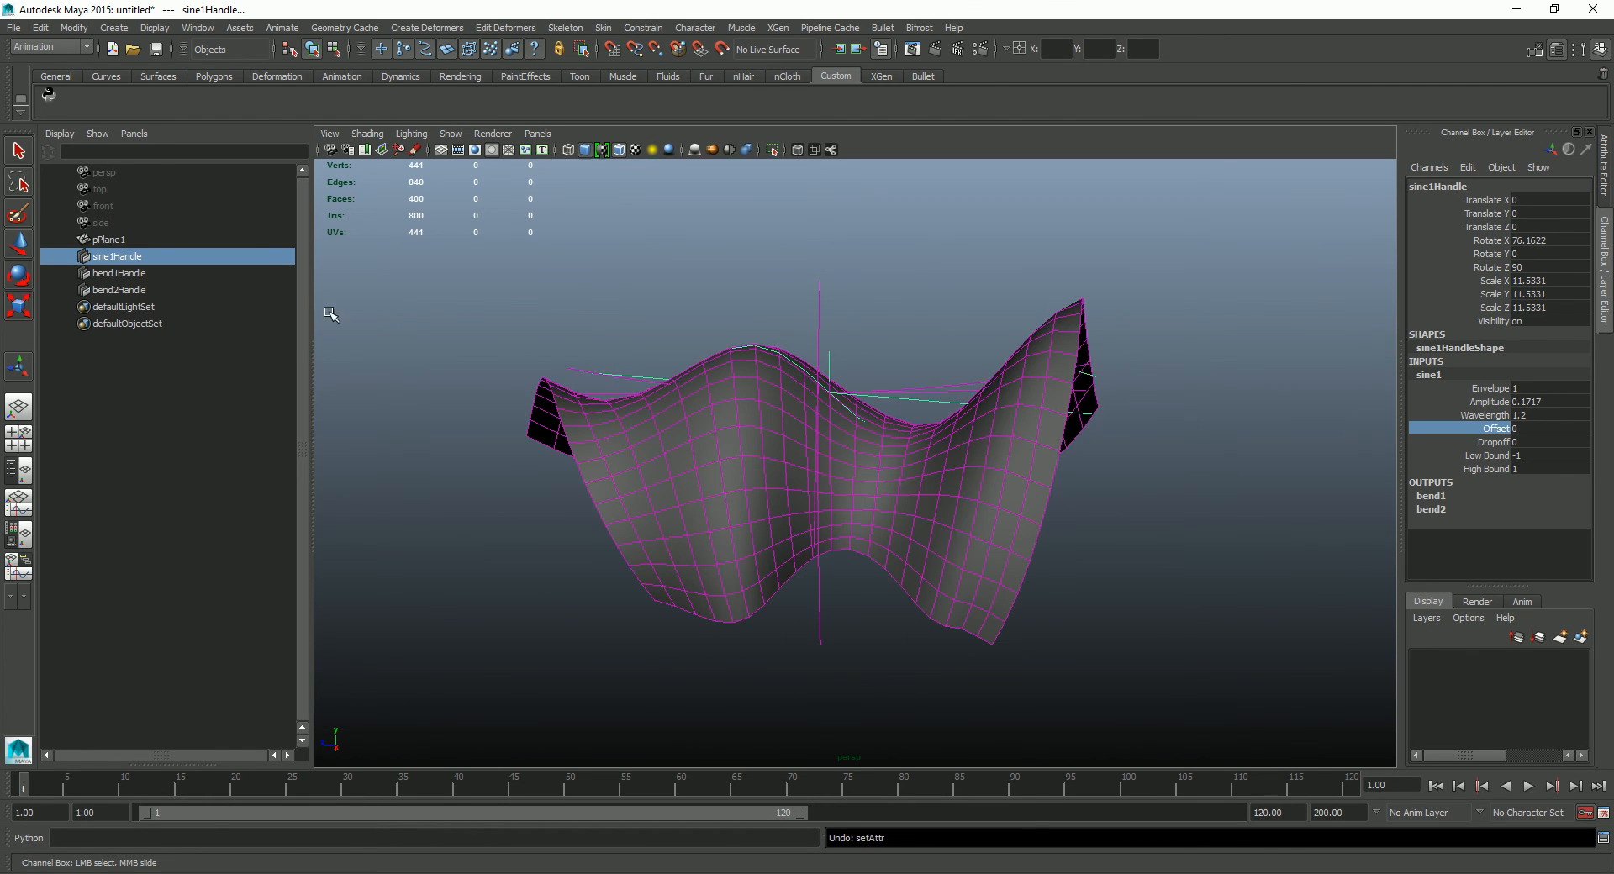
Step: Try adjusting the first bend deformer's curvature interactively, undoing each change
{"action": "left_click", "coordinate": [169, 274]}
{"action": "key", "text": "t"}
{"action": "left_click", "coordinate": [1428, 388]}
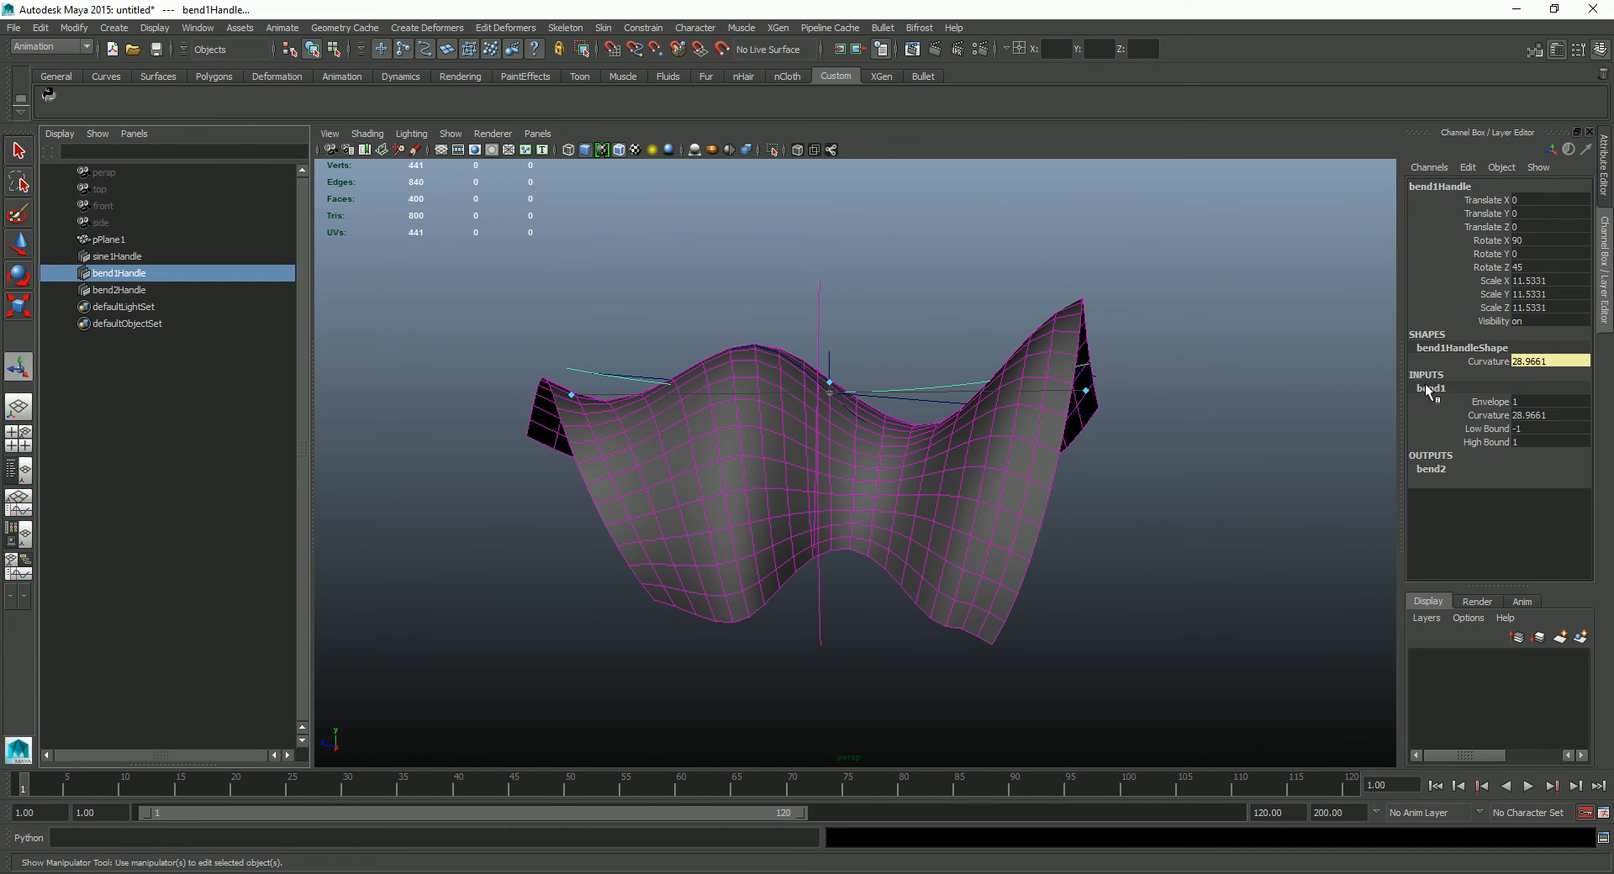
{"action": "left_click", "coordinate": [1490, 414]}
{"action": "middle_click_drag", "start_coordinate": [1227, 478], "coordinate": [1203, 476]}
{"action": "key", "text": "ctrl+z"}
{"action": "left_click_drag", "start_coordinate": [1167, 415], "coordinate": [1107, 463], "text": "alt"}
{"action": "middle_click_drag", "start_coordinate": [1107, 463], "coordinate": [1077, 489]}
{"action": "key", "text": "ctrl+z"}
{"action": "left_click_drag", "start_coordinate": [1082, 490], "coordinate": [1156, 433], "text": "alt"}
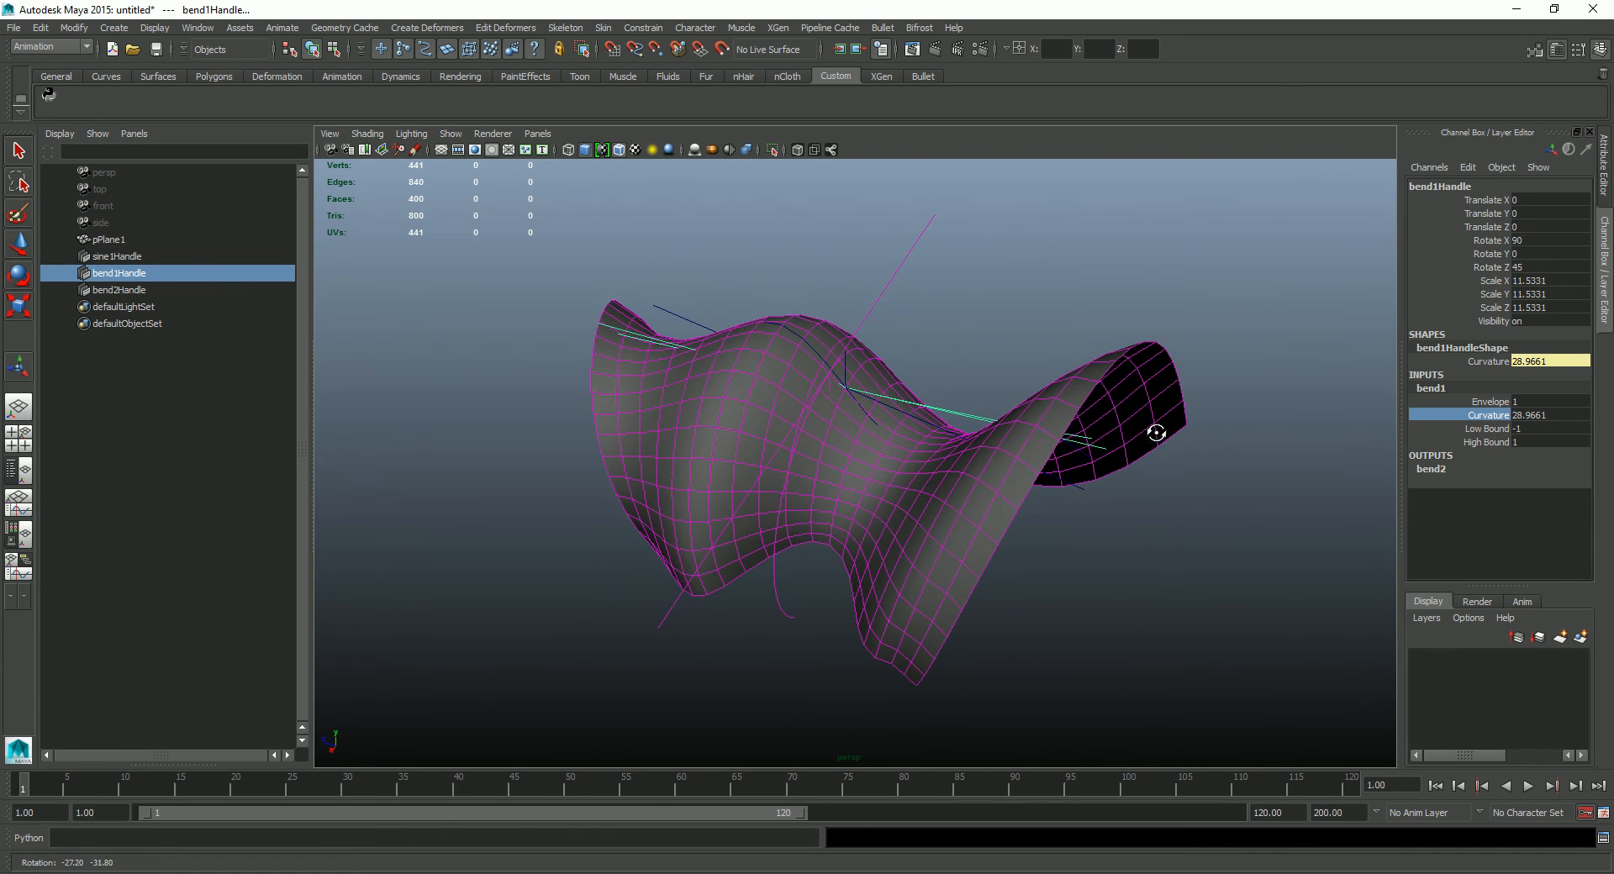
Step: Select the plane, open the list of all its input operations and place that window beside the mesh
{"action": "left_click", "coordinate": [129, 240]}
{"action": "left_click_drag", "start_coordinate": [989, 438], "coordinate": [935, 444], "text": "alt"}
{"action": "left_click", "coordinate": [547, 324]}
{"action": "left_click", "coordinate": [683, 387]}
{"action": "left_click", "coordinate": [800, 269]}
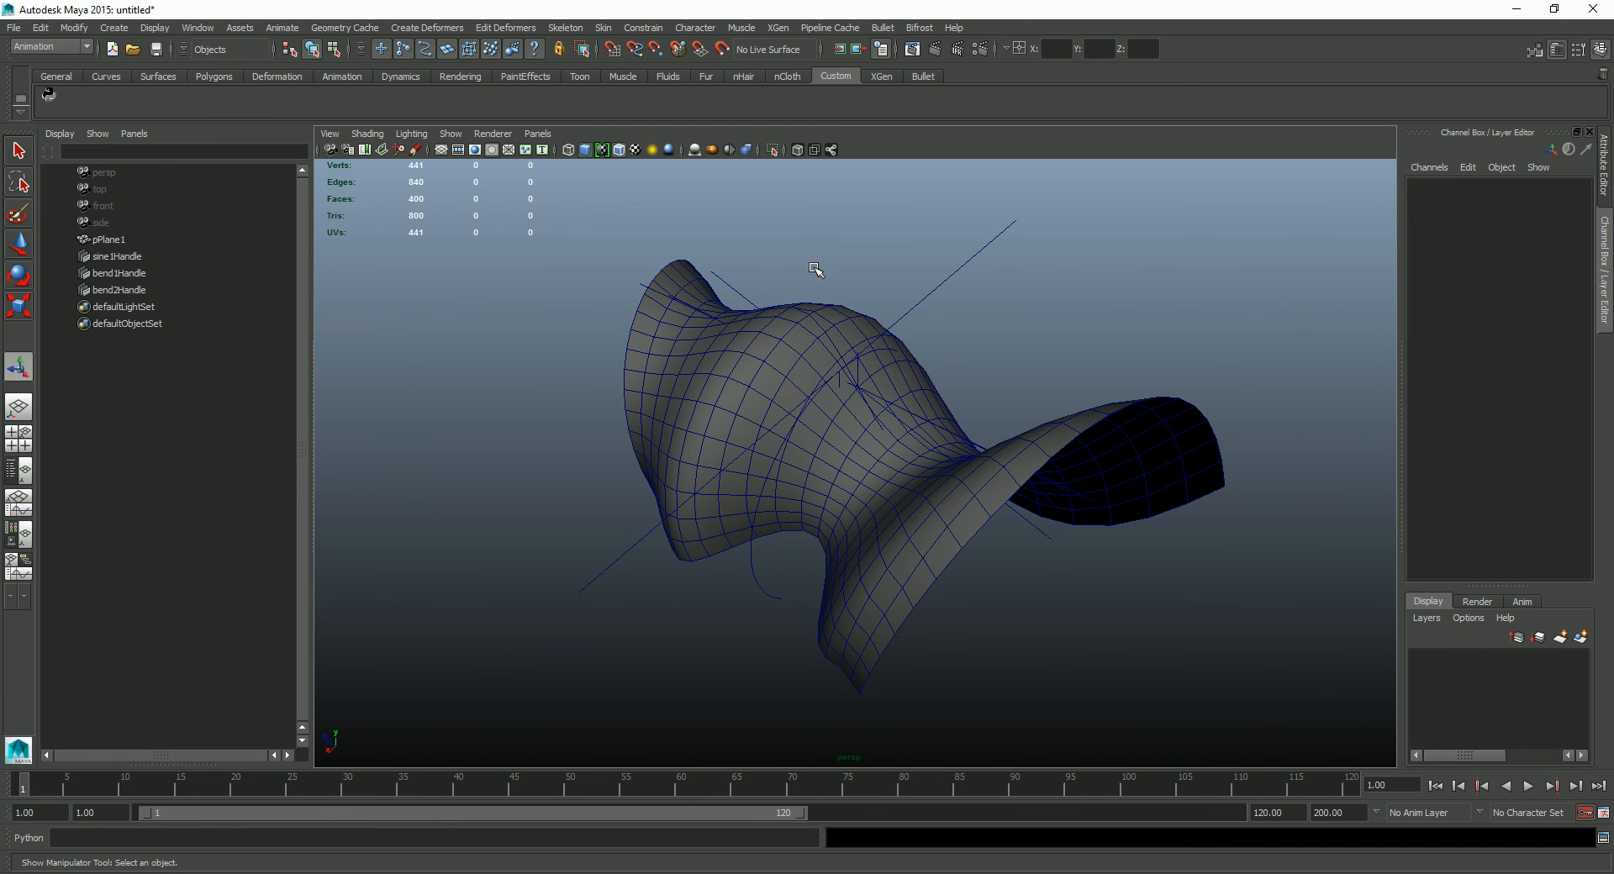
{"action": "left_click", "coordinate": [721, 357]}
{"action": "right_click", "coordinate": [862, 270]}
{"action": "mouse_move", "coordinate": [898, 496]}
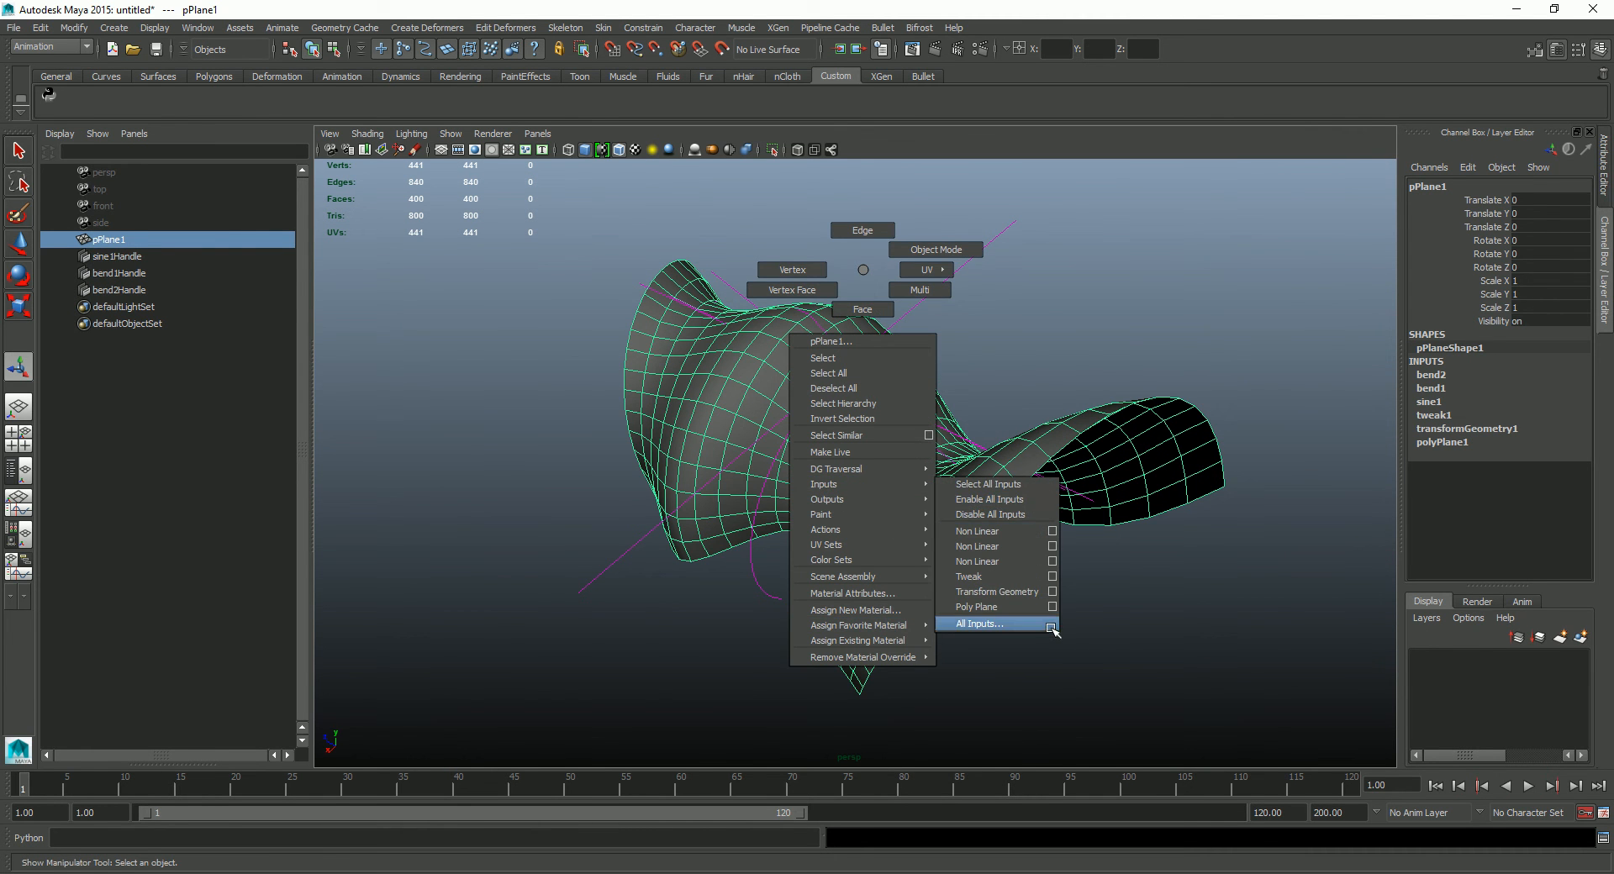
{"action": "left_click", "coordinate": [1048, 625]}
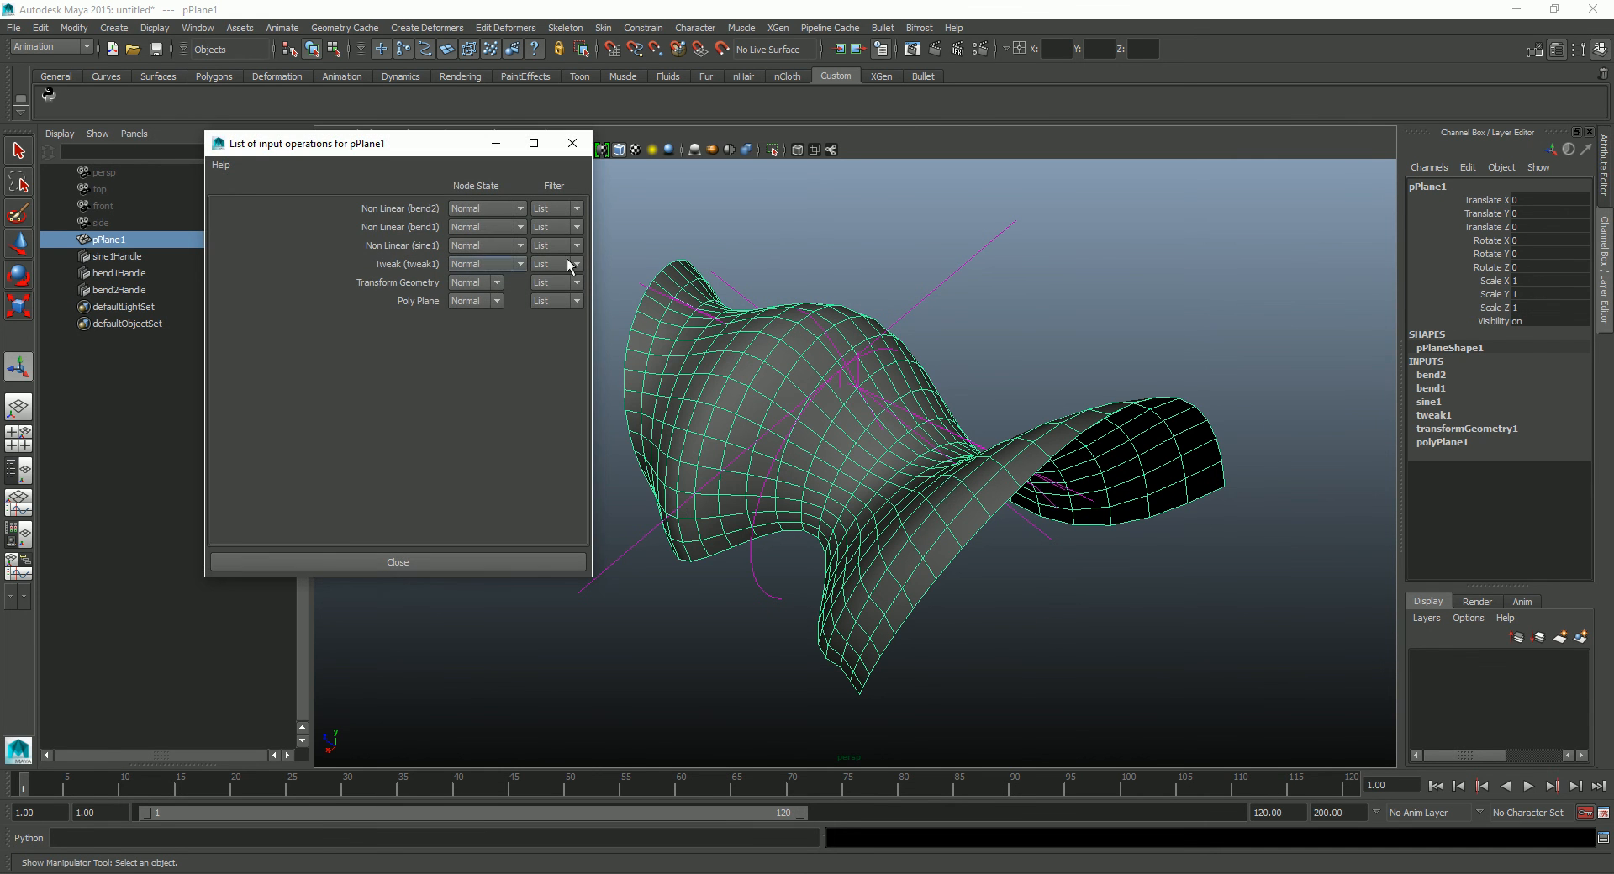
{"action": "left_click_drag", "start_coordinate": [447, 156], "coordinate": [1168, 192]}
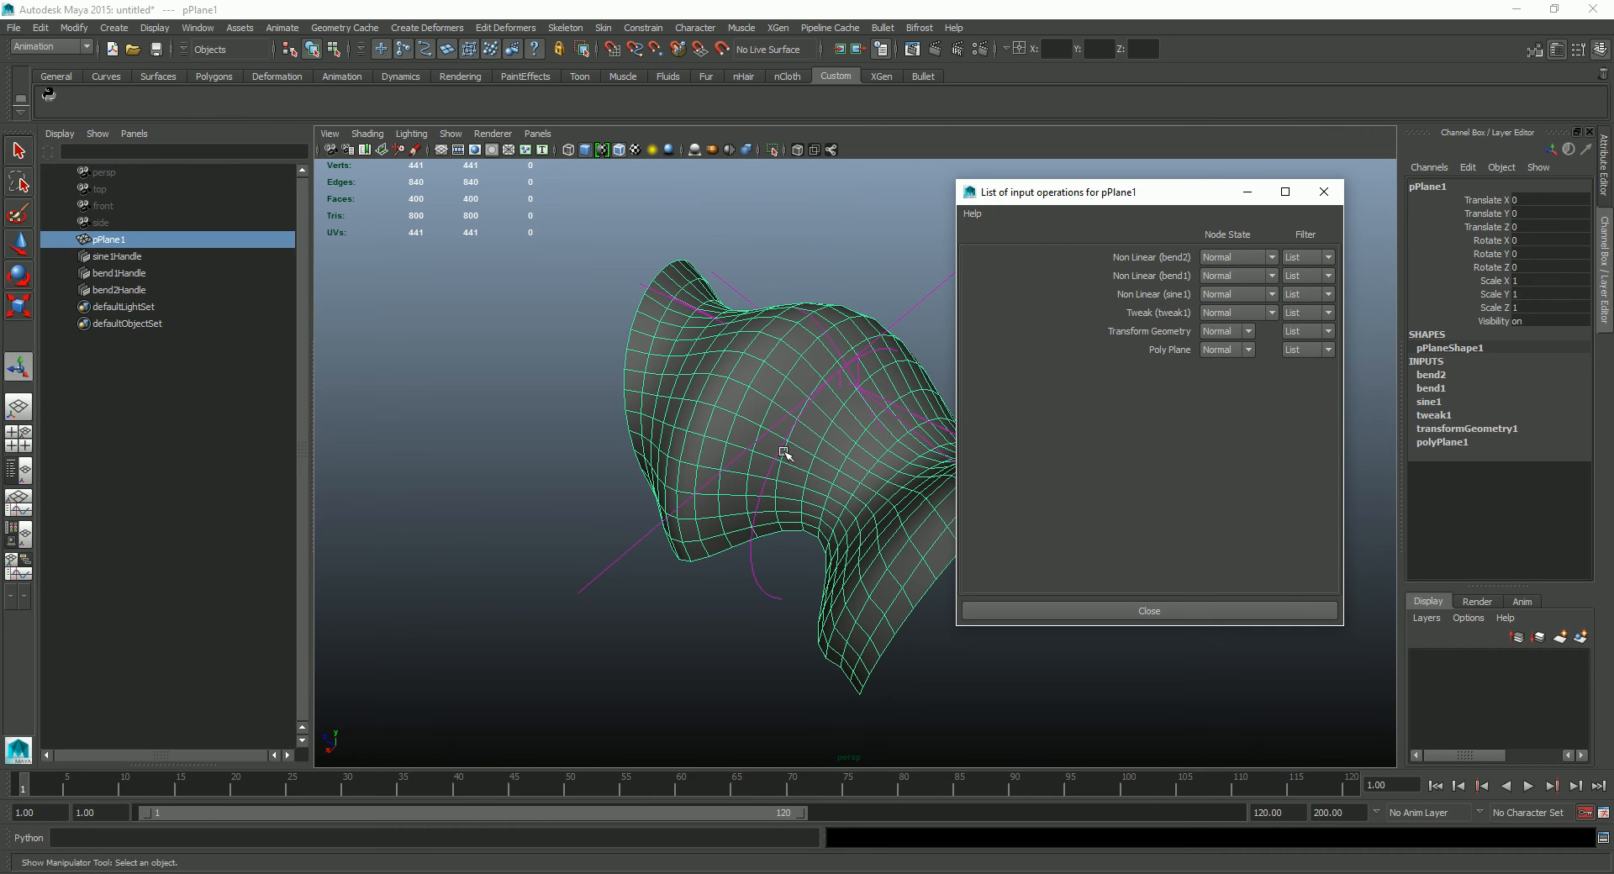
Step: Set the node states of the sine1, bend1 and bend2 deformers to Has No Effect
{"action": "left_click", "coordinate": [1215, 314]}
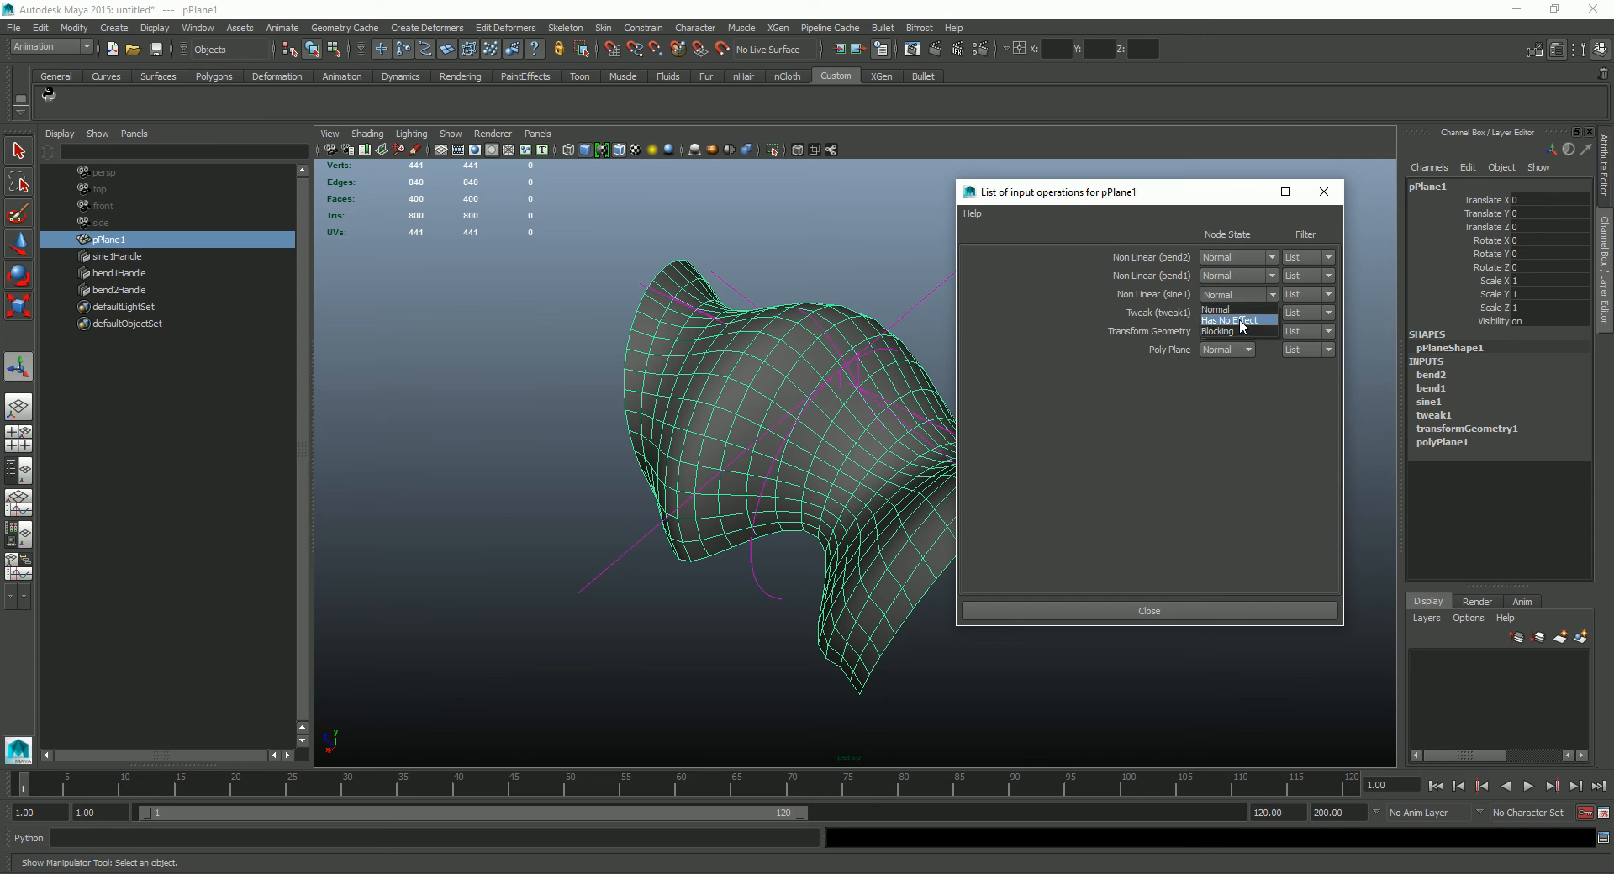
{"action": "left_click", "coordinate": [1236, 277]}
{"action": "left_click", "coordinate": [1241, 294]}
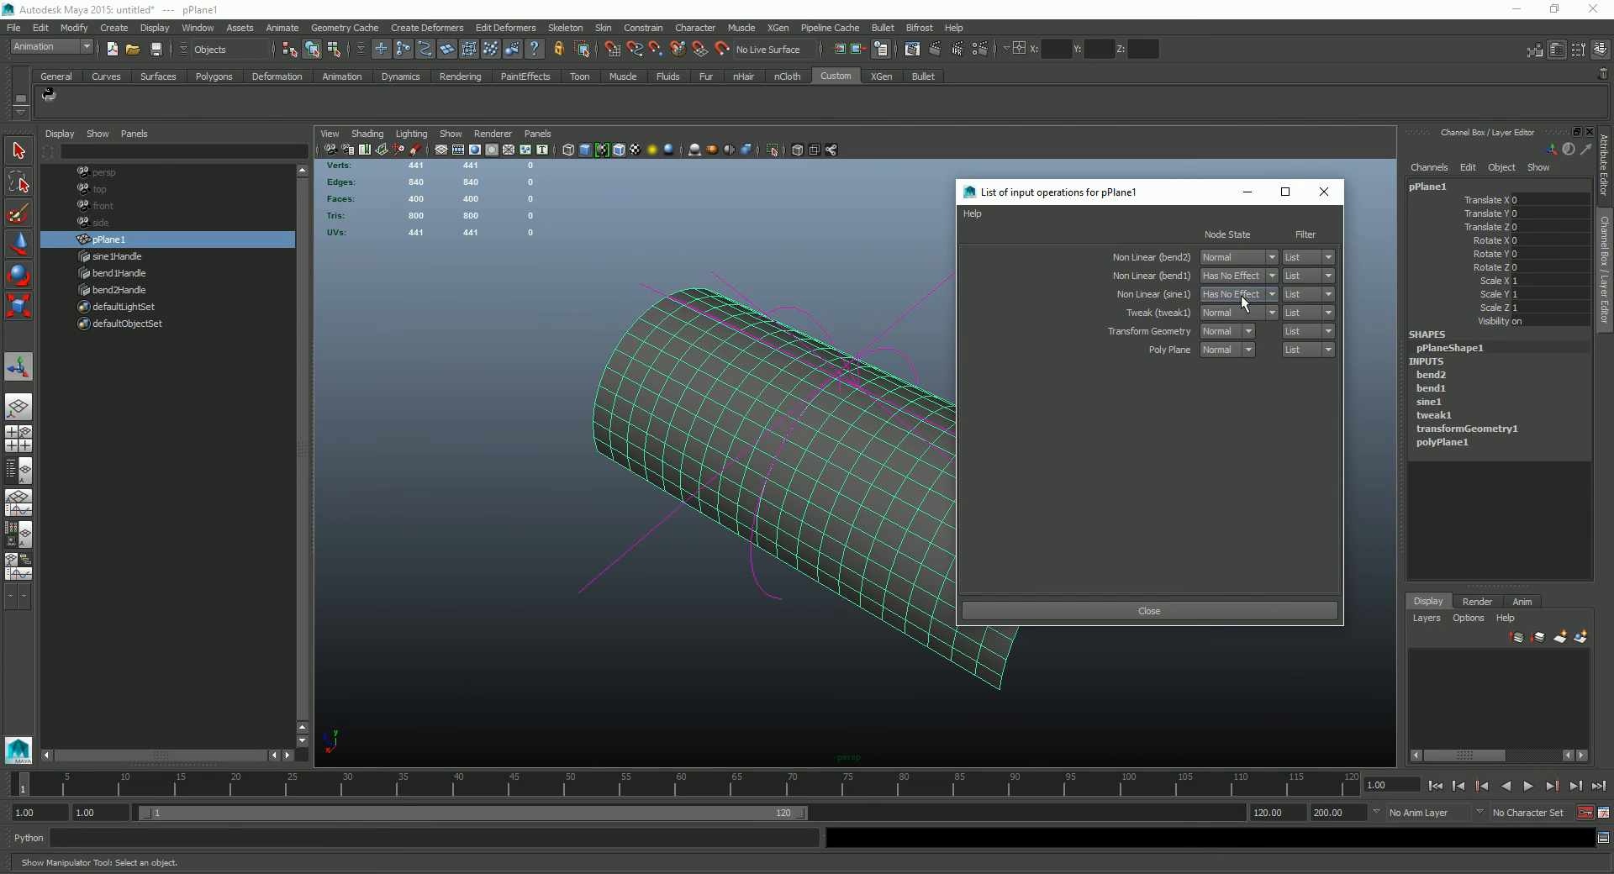
{"action": "left_click", "coordinate": [1243, 261]}
{"action": "left_click", "coordinate": [1245, 285]}
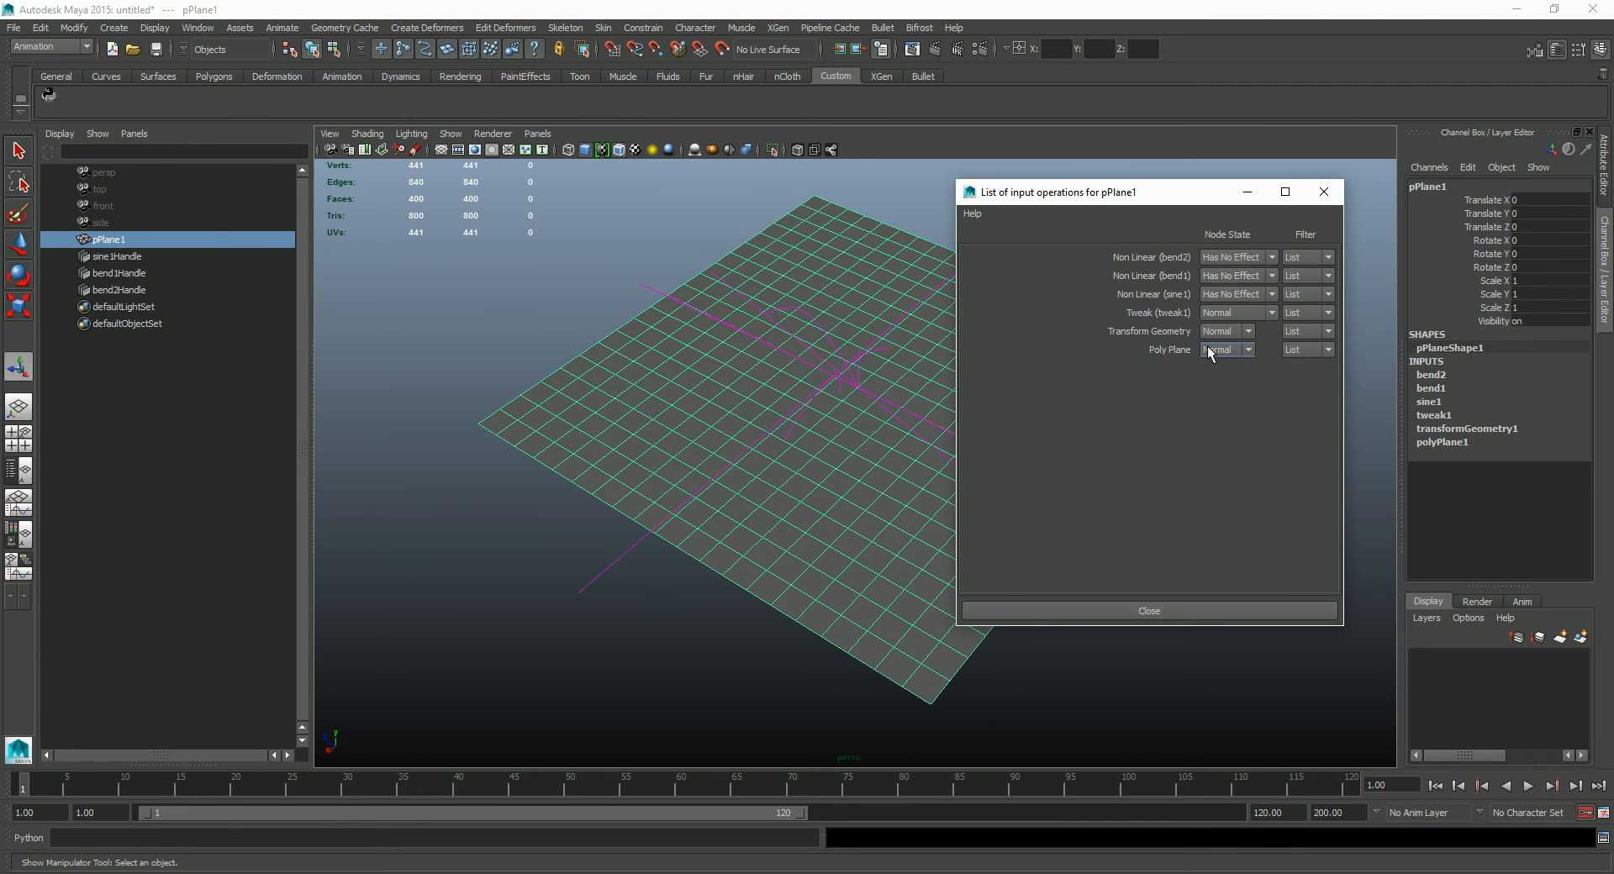
Step: Move the input operations window aside and set the node states of sine1, bend1 and bend2 to Normal
{"action": "mouse_move", "coordinate": [1154, 193]}
{"action": "left_mouse_down"}
{"action": "mouse_move", "coordinate": [1330, 198]}
{"action": "mouse_move", "coordinate": [1090, 183]}
{"action": "mouse_move", "coordinate": [1205, 158]}
{"action": "mouse_move", "coordinate": [1139, 165]}
{"action": "left_mouse_up"}
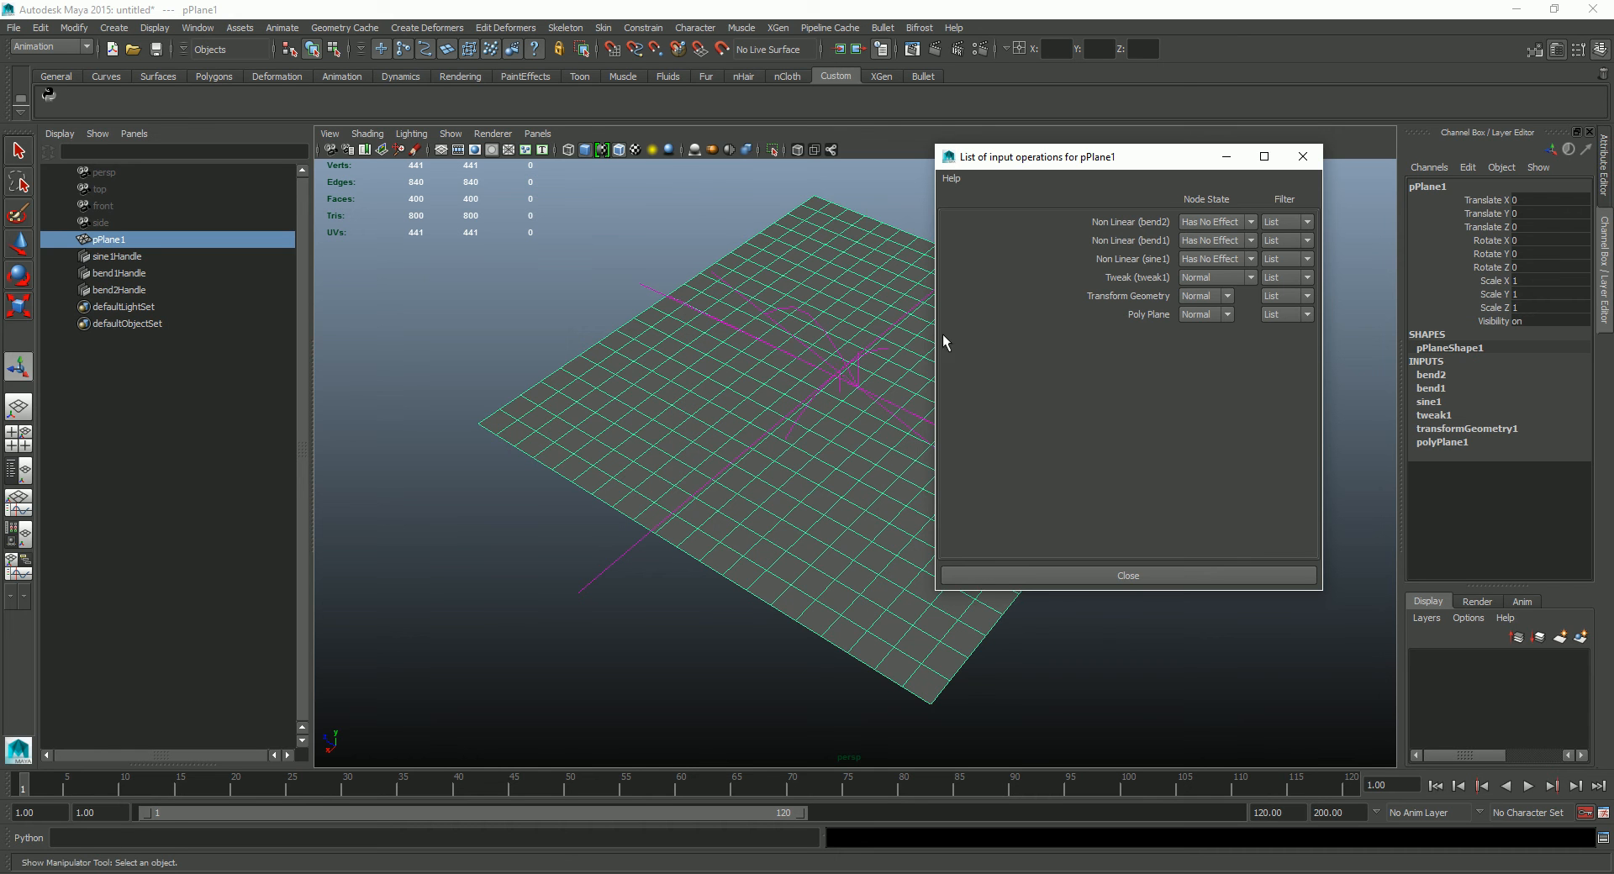
{"action": "left_click_drag", "start_coordinate": [1117, 157], "coordinate": [1222, 154]}
{"action": "left_click", "coordinate": [1328, 256]}
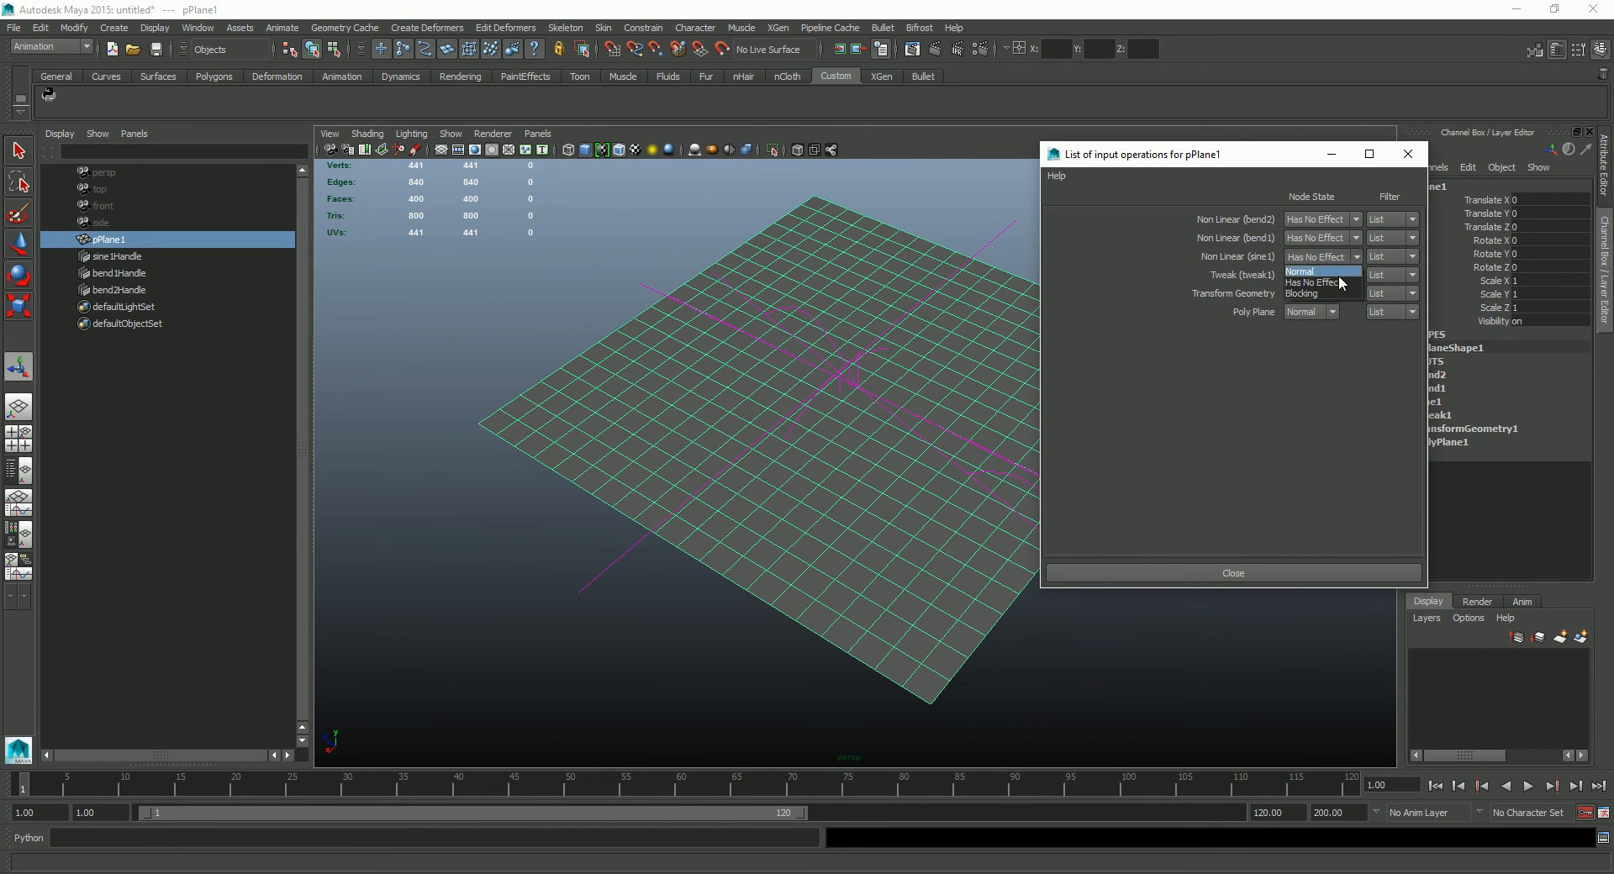
{"action": "left_click", "coordinate": [1331, 260]}
{"action": "left_click", "coordinate": [1327, 252]}
{"action": "left_click", "coordinate": [1337, 221]}
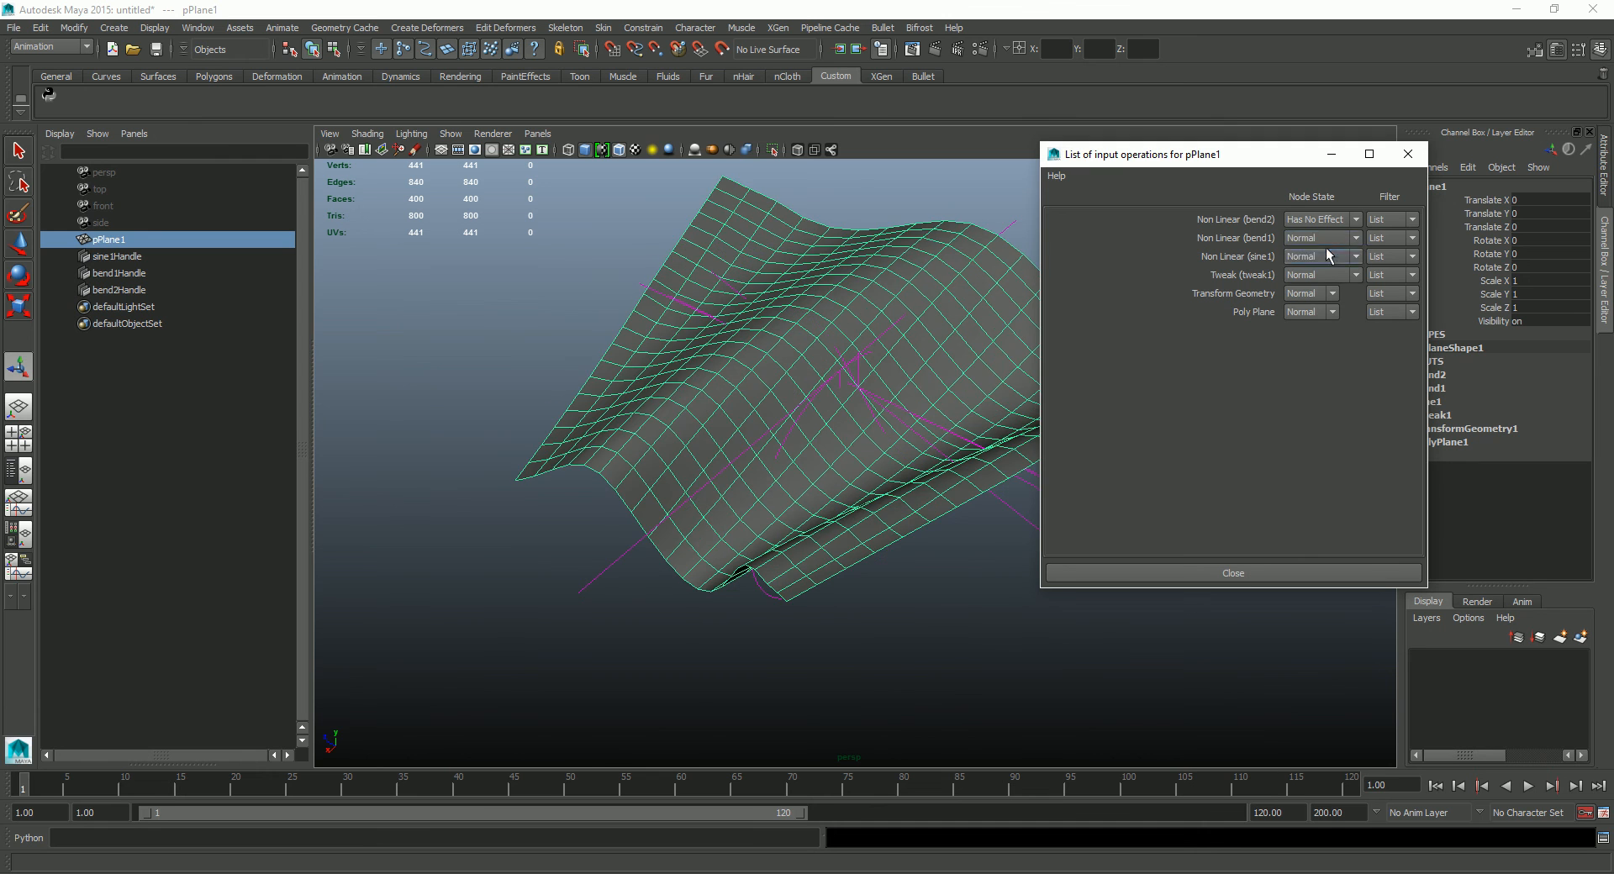
{"action": "left_click", "coordinate": [1330, 236]}
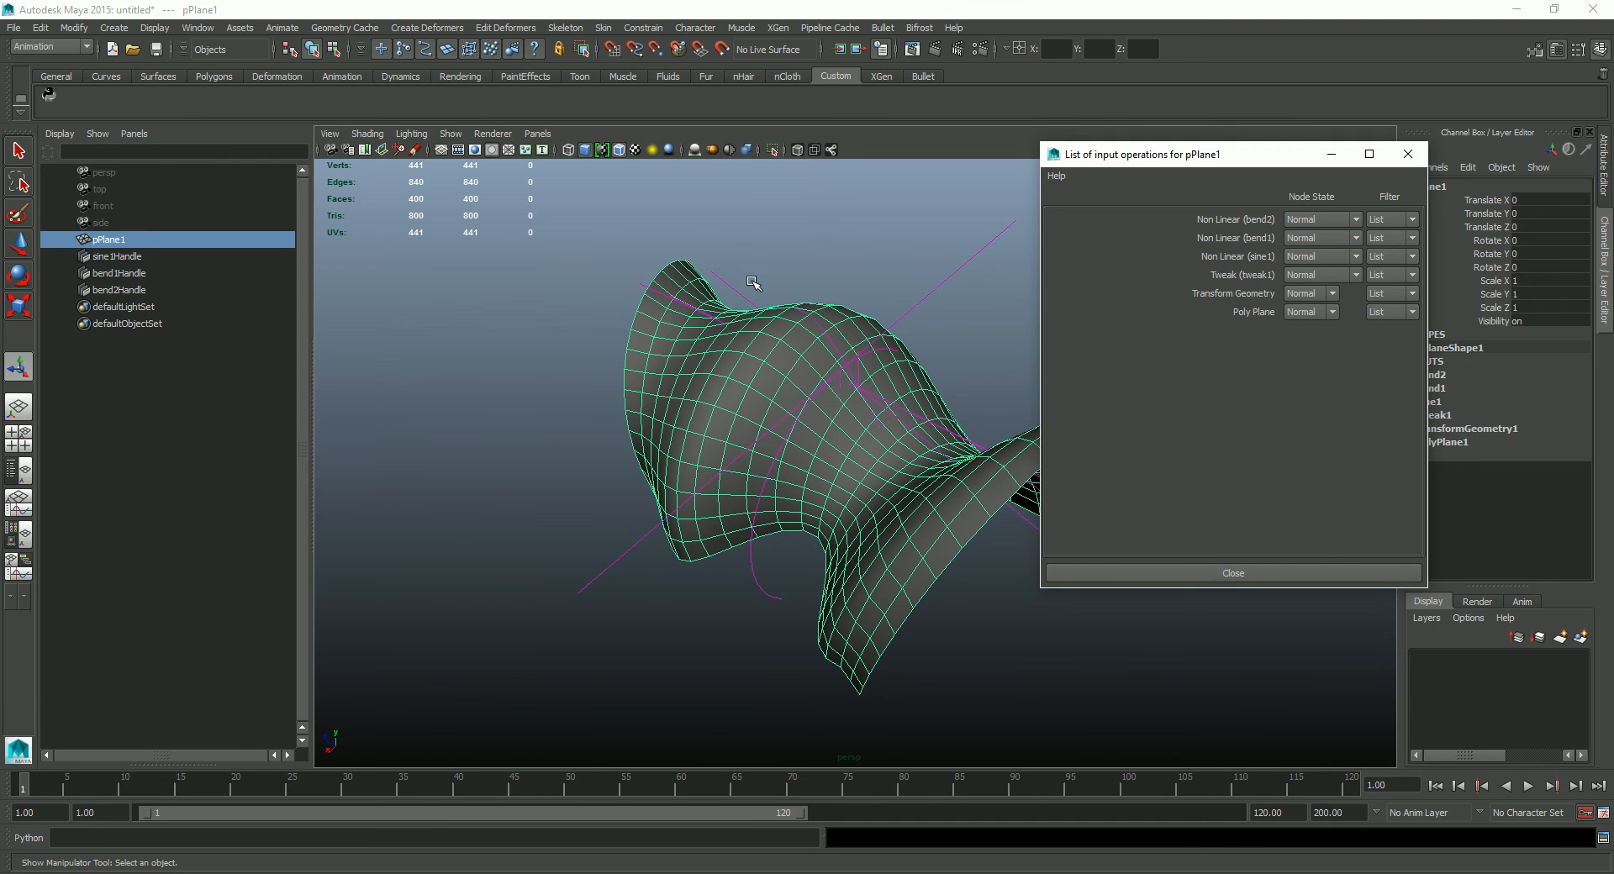
Step: Try the Blocking state on bend2, then set the node states of bend2, bend1 and sine1 to Has No Effect
{"action": "left_click", "coordinate": [1320, 220]}
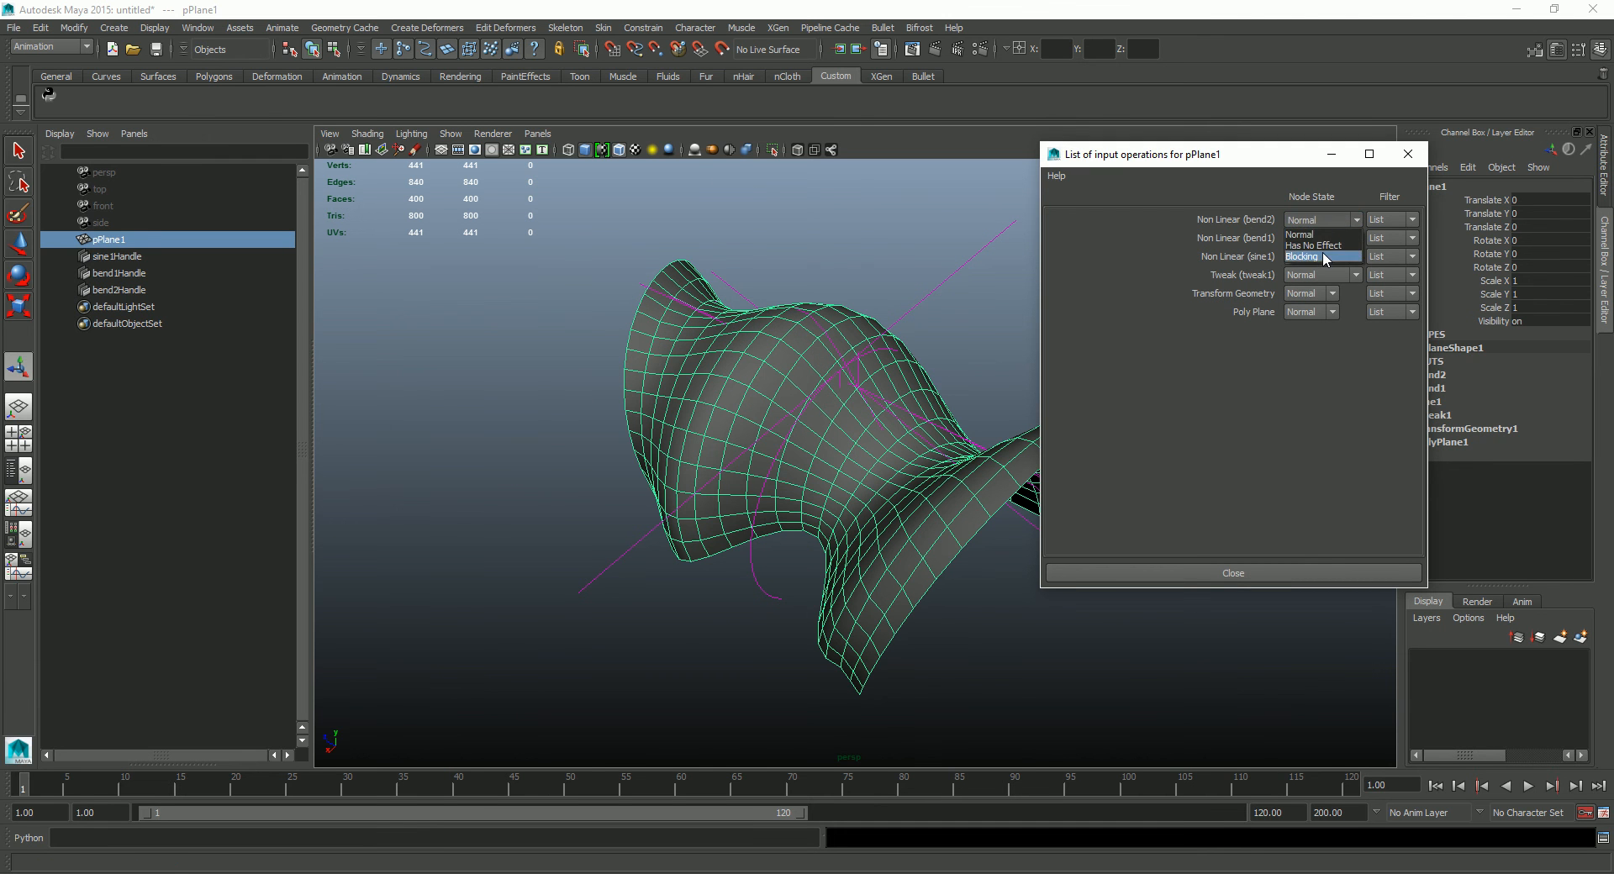
{"action": "left_click", "coordinate": [1323, 254]}
{"action": "left_click", "coordinate": [1321, 221]}
{"action": "left_click", "coordinate": [1310, 246]}
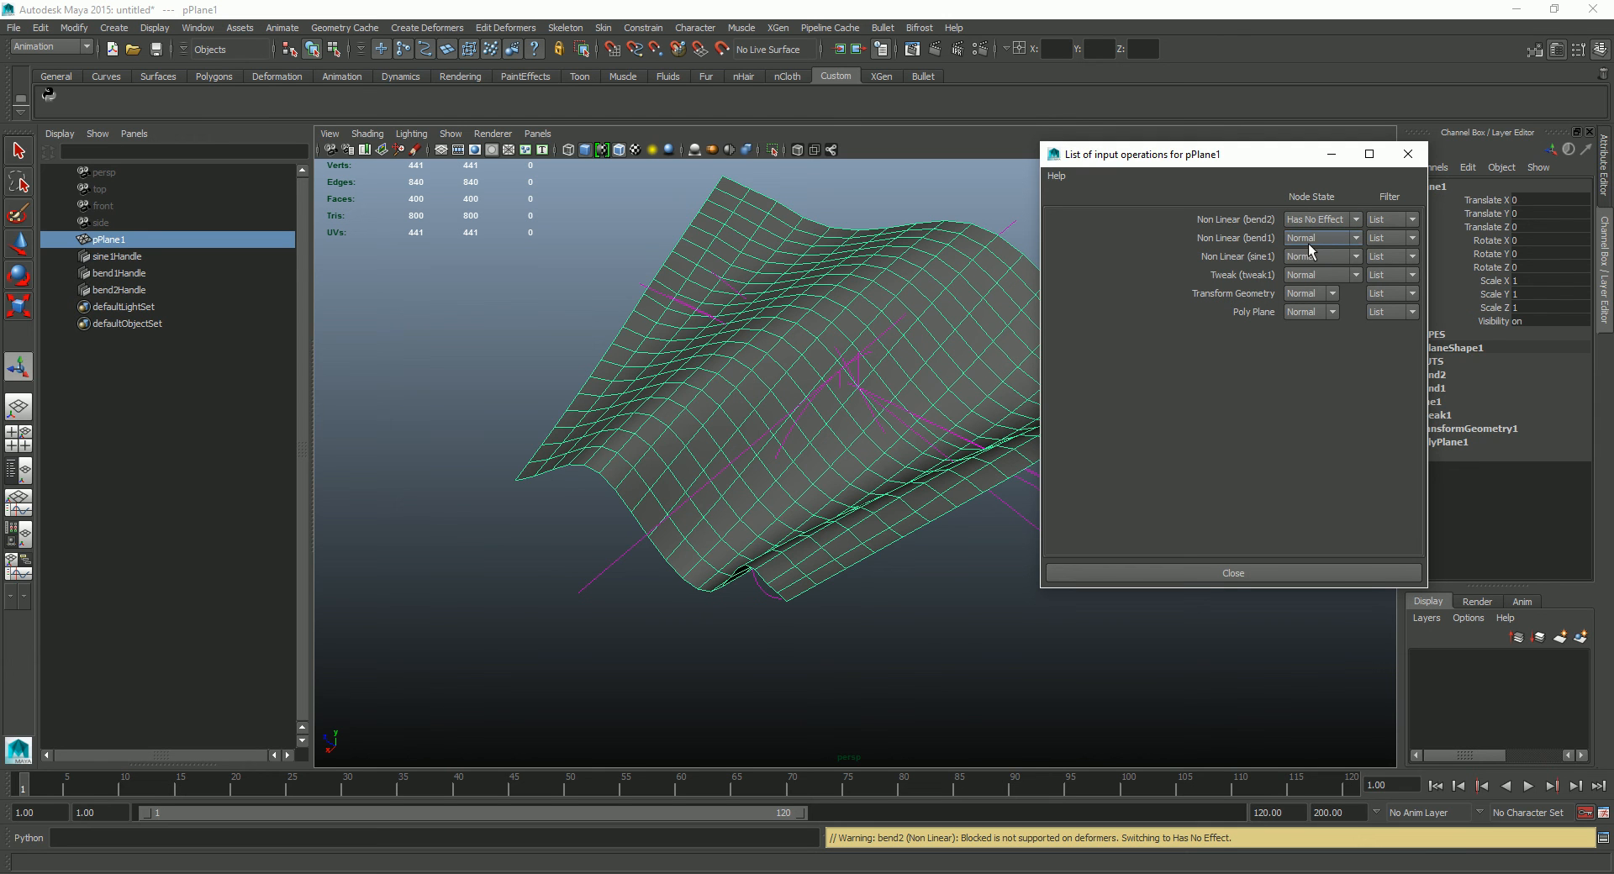
{"action": "left_click", "coordinate": [1317, 243]}
{"action": "left_click", "coordinate": [1318, 264]}
{"action": "left_click", "coordinate": [1318, 256]}
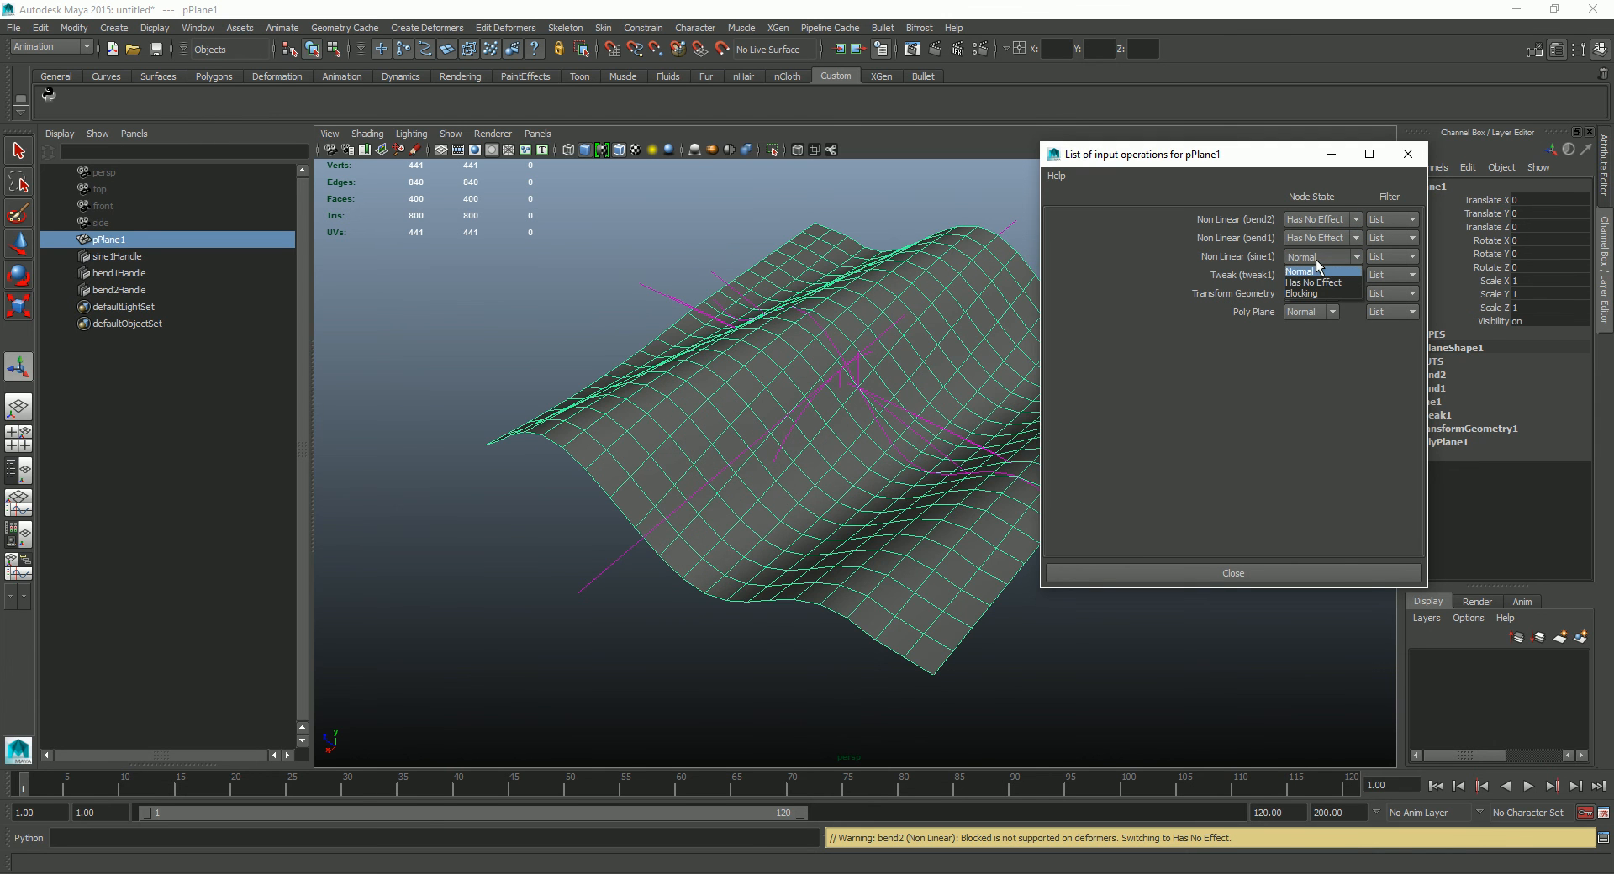
{"action": "left_click", "coordinate": [1315, 282]}
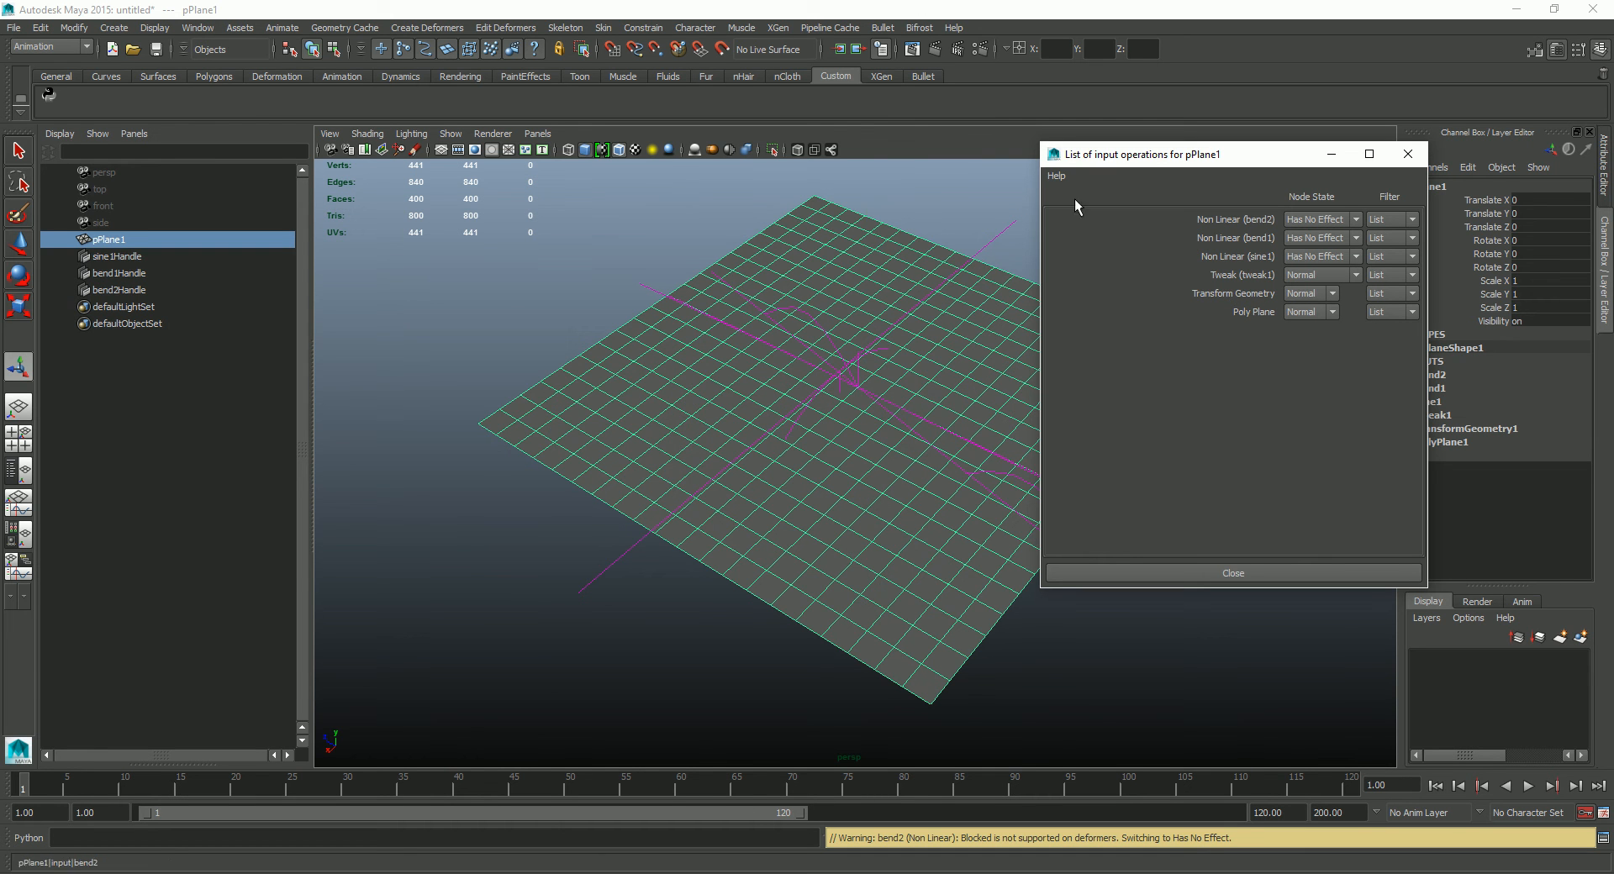
Step: Move the input operations window clear of the mesh and set polyPlane1's Subdivisions Width and Subdivisions Height to 10
{"action": "left_click_drag", "start_coordinate": [1145, 162], "coordinate": [231, 421]}
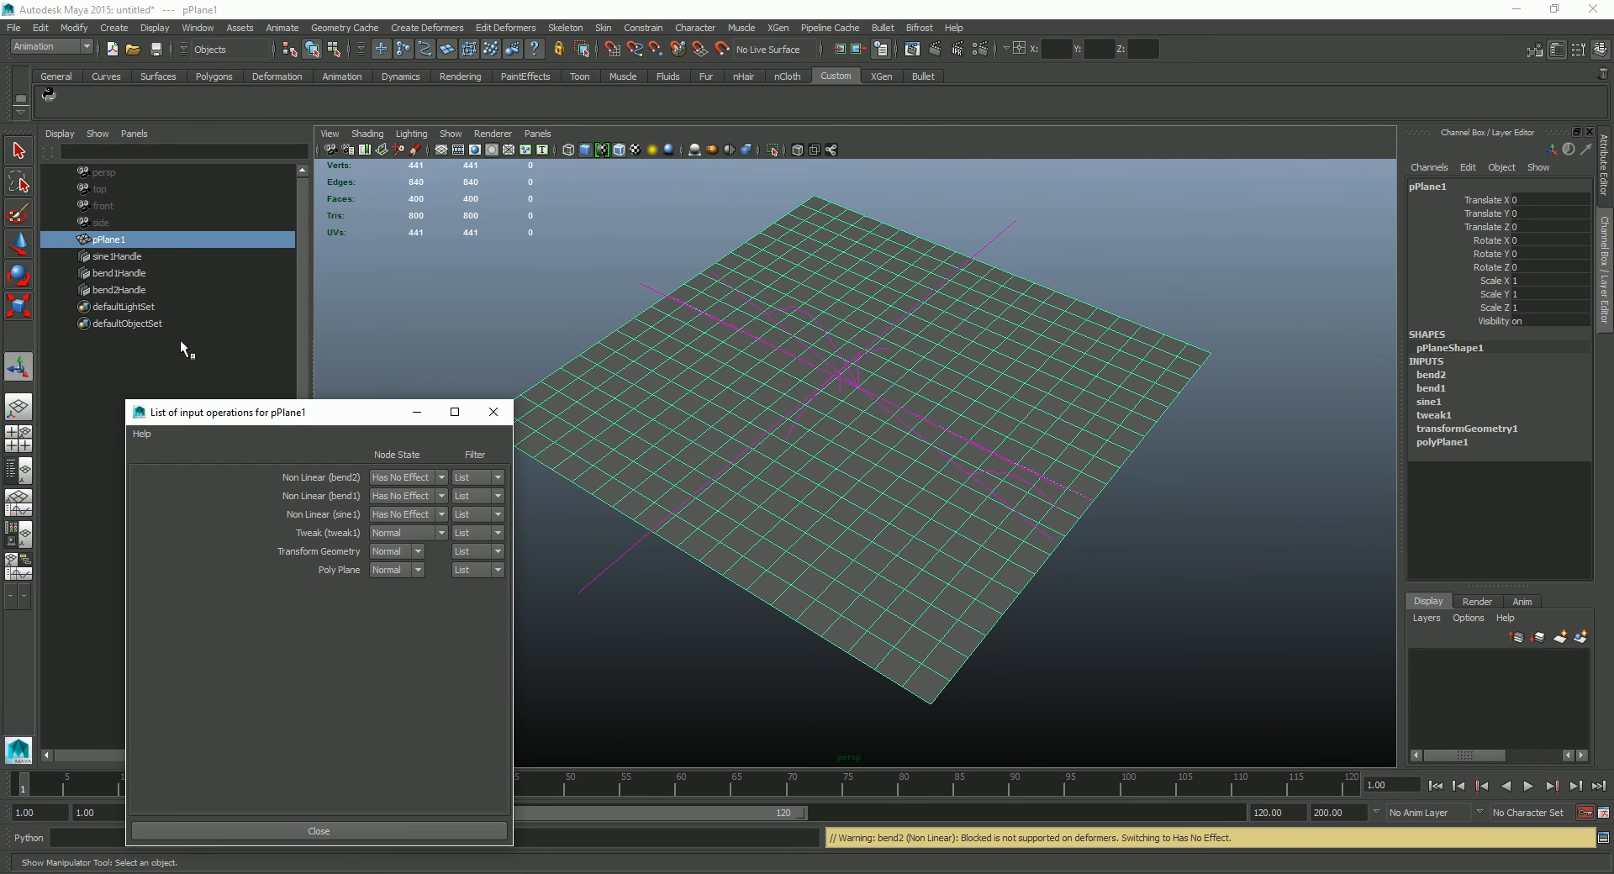
{"action": "left_click", "coordinate": [1446, 444]}
{"action": "left_click_drag", "start_coordinate": [1523, 482], "coordinate": [1526, 496]}
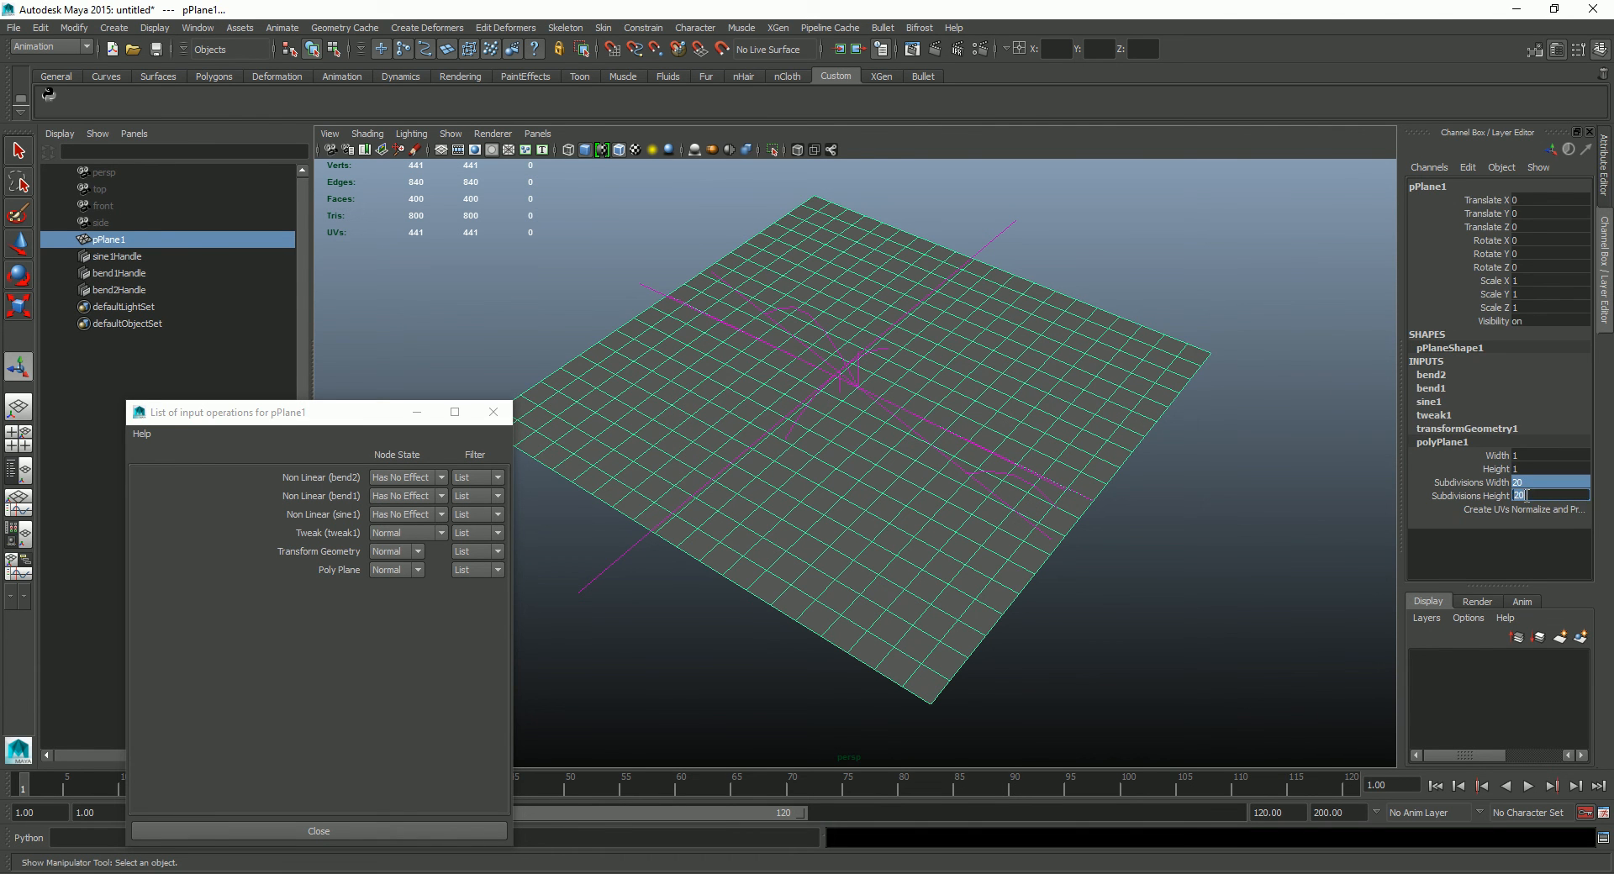
{"action": "key", "text": "Return"}
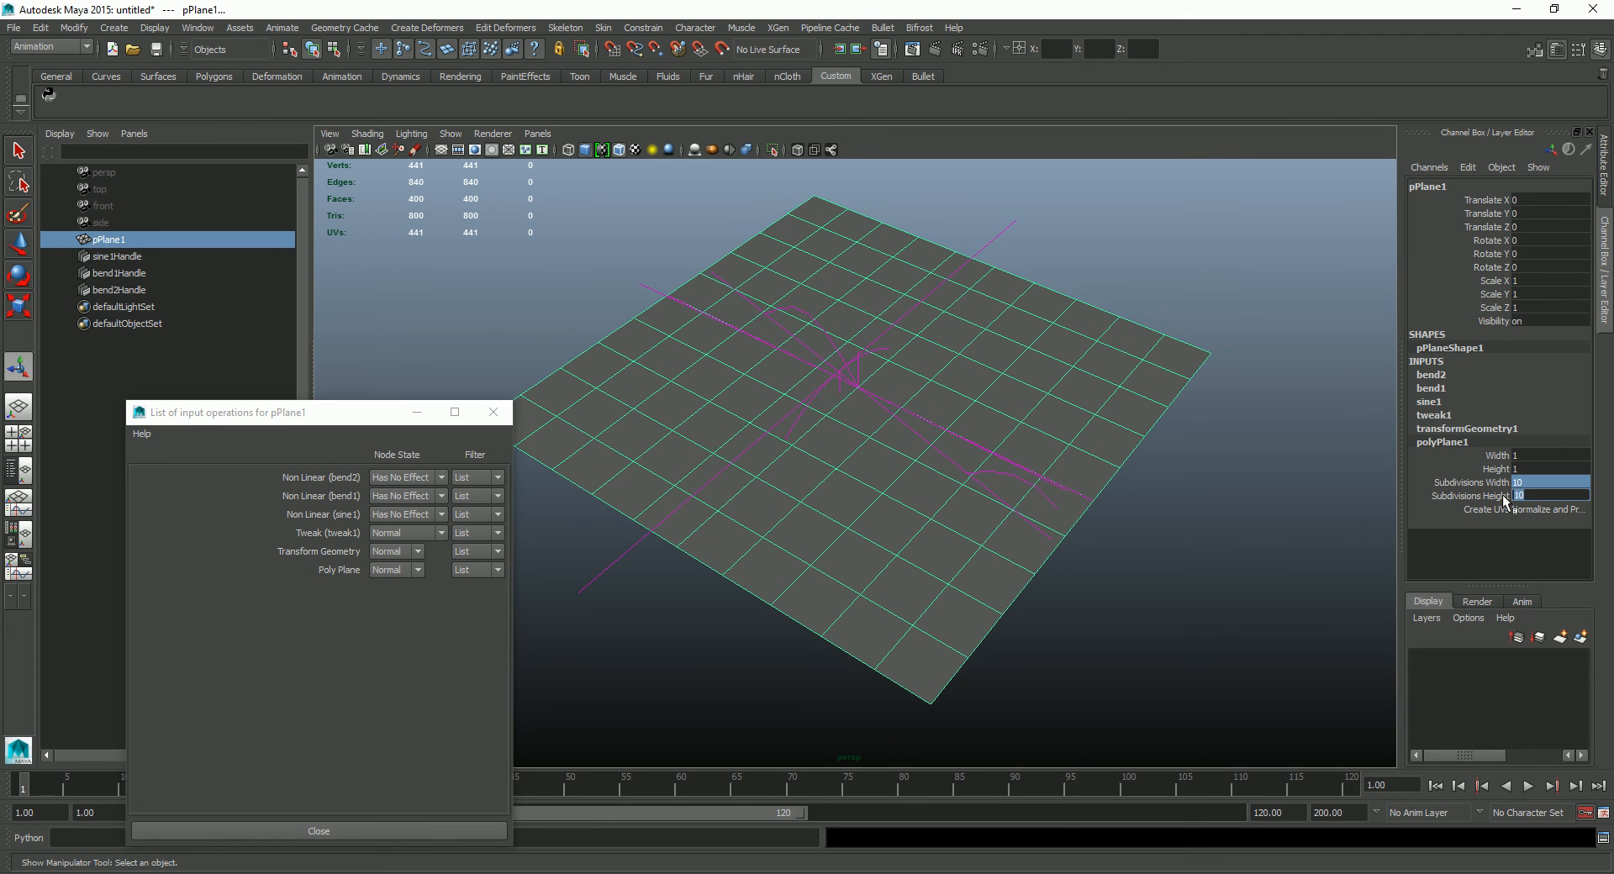
Step: Select 15 scattered faces across the flat plane and extrude them upward by about 1.67 units
{"action": "left_click_drag", "start_coordinate": [1201, 548], "coordinate": [1132, 468], "text": "alt"}
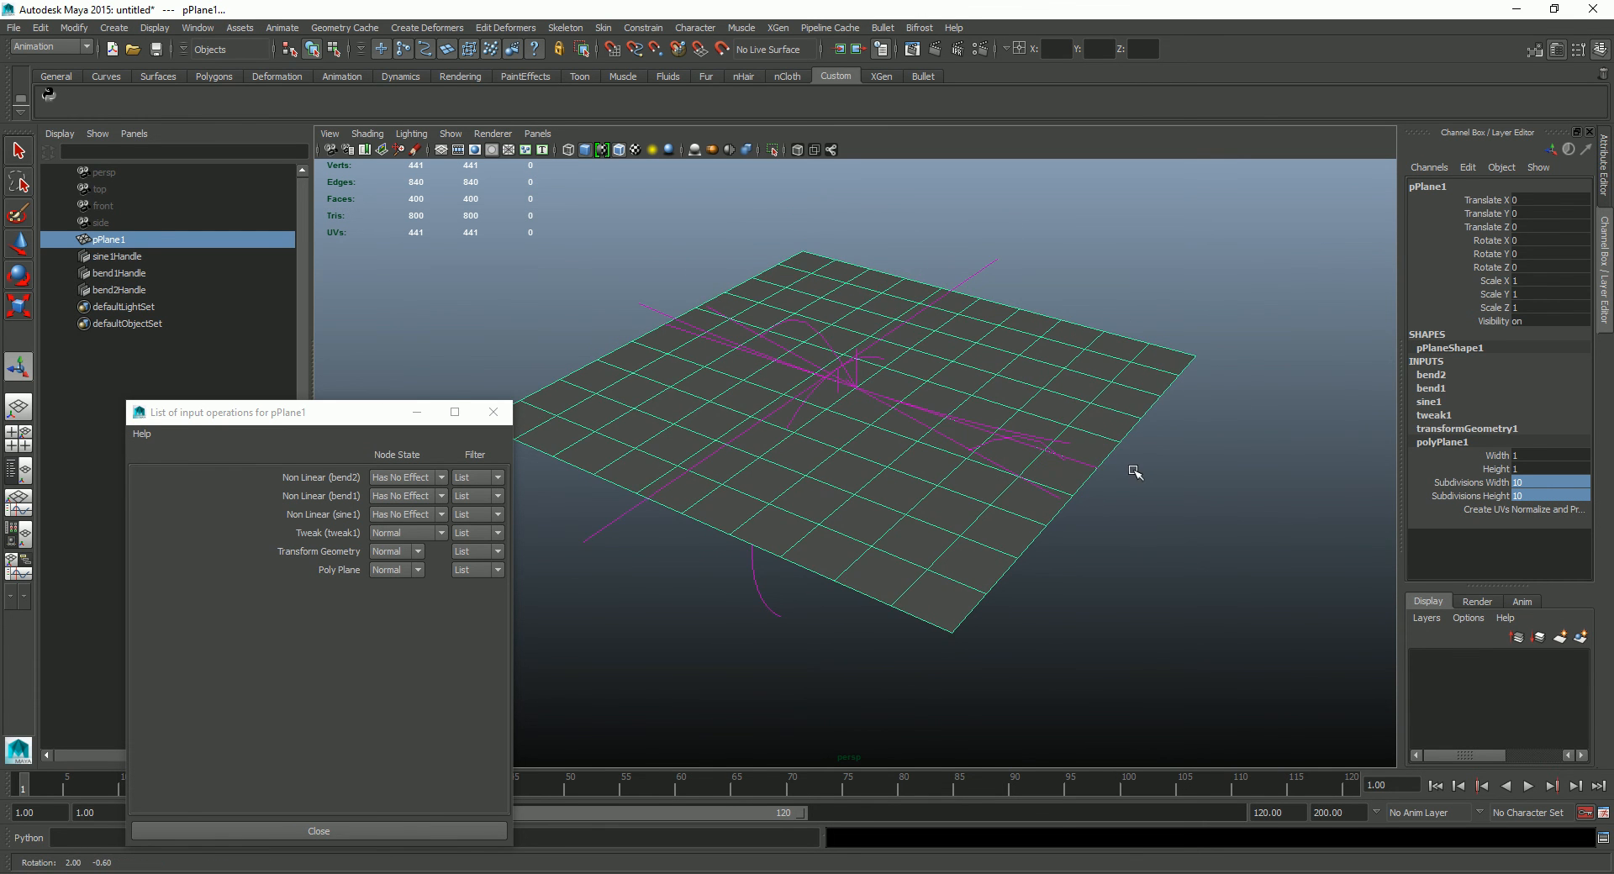
{"action": "right_click_drag", "start_coordinate": [971, 480], "coordinate": [1018, 486], "text": "alt"}
{"action": "left_click_drag", "start_coordinate": [1017, 486], "coordinate": [950, 555], "text": "alt"}
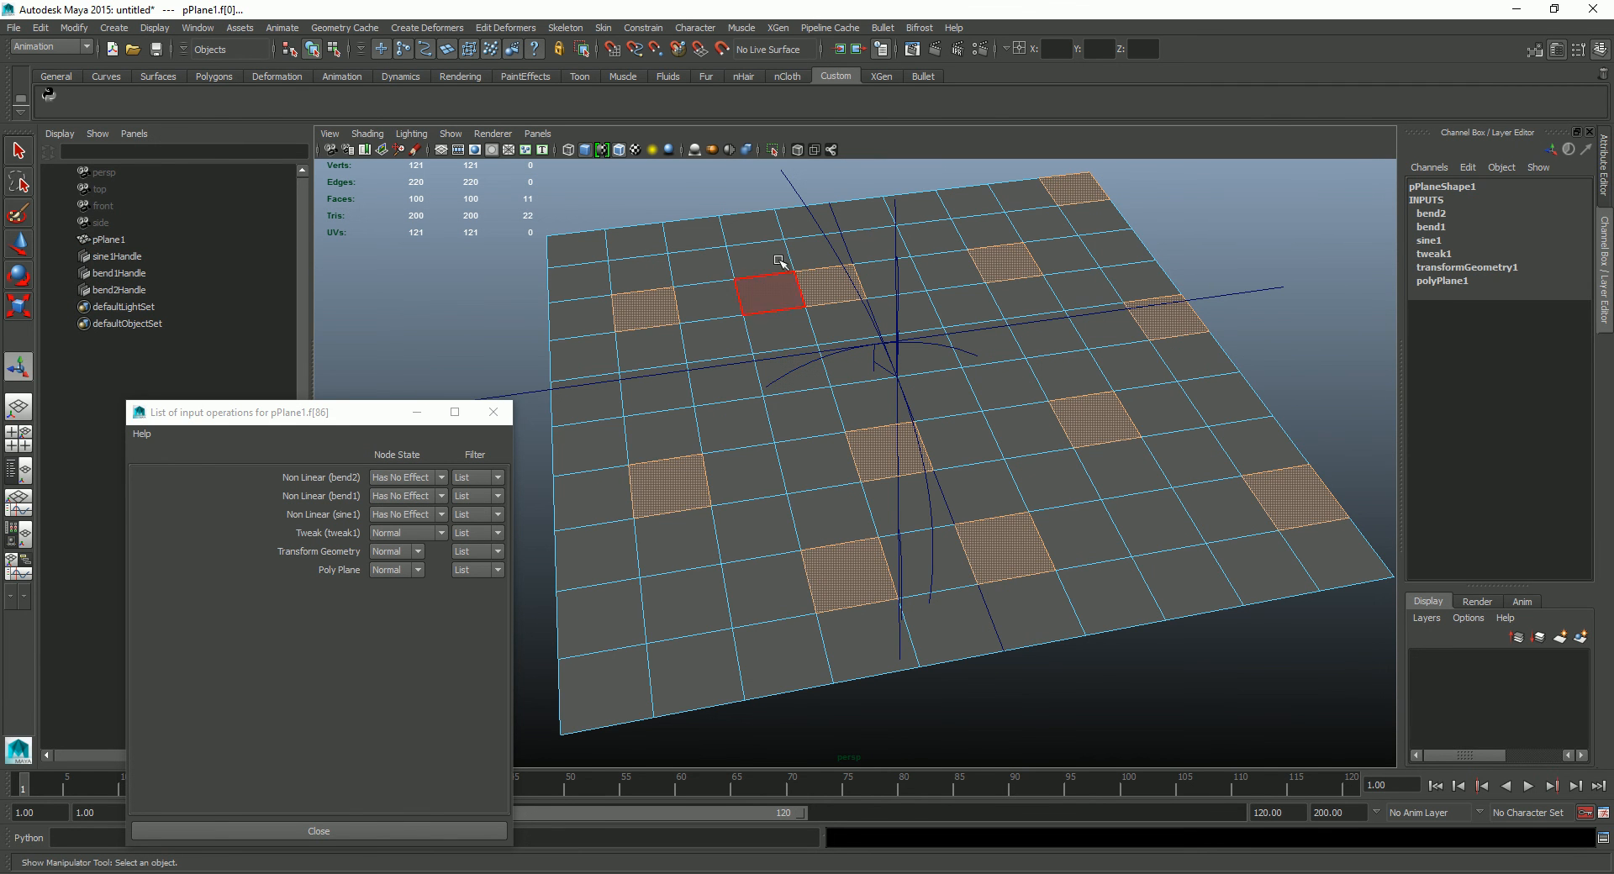
{"action": "left_click", "coordinate": [926, 206], "text": "shift"}
{"action": "left_click", "coordinate": [748, 224], "text": "shift"}
{"action": "left_click", "coordinate": [787, 369], "text": "shift"}
{"action": "left_click", "coordinate": [975, 356], "text": "shift"}
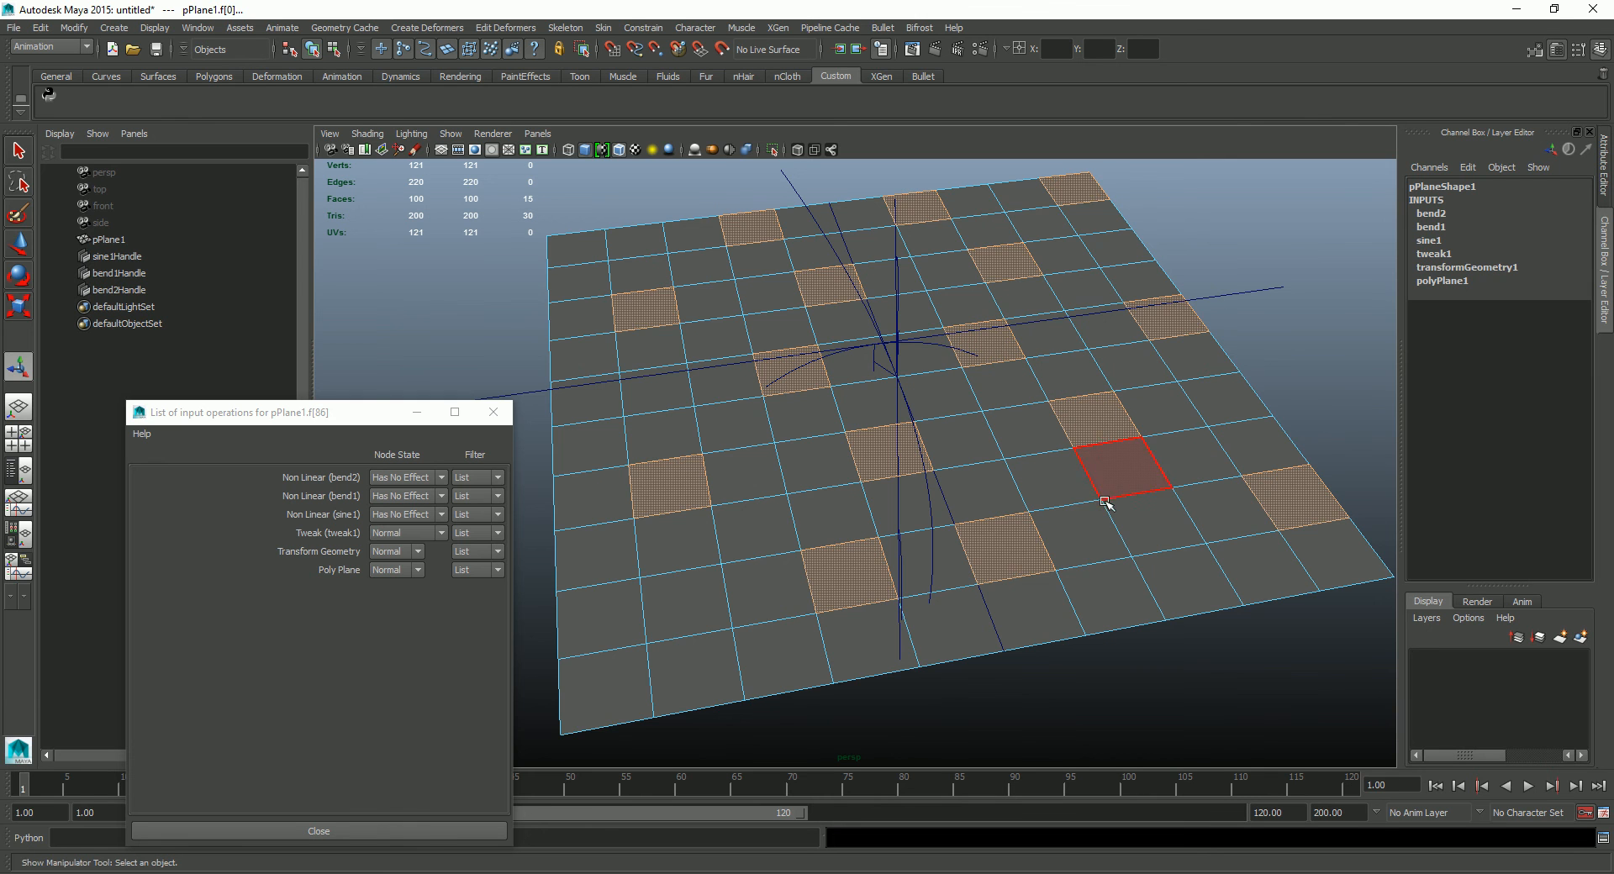
{"action": "left_click_drag", "start_coordinate": [1079, 565], "coordinate": [1050, 528], "text": "alt"}
{"action": "right_click_drag", "start_coordinate": [1156, 238], "coordinate": [1156, 276], "text": "shift"}
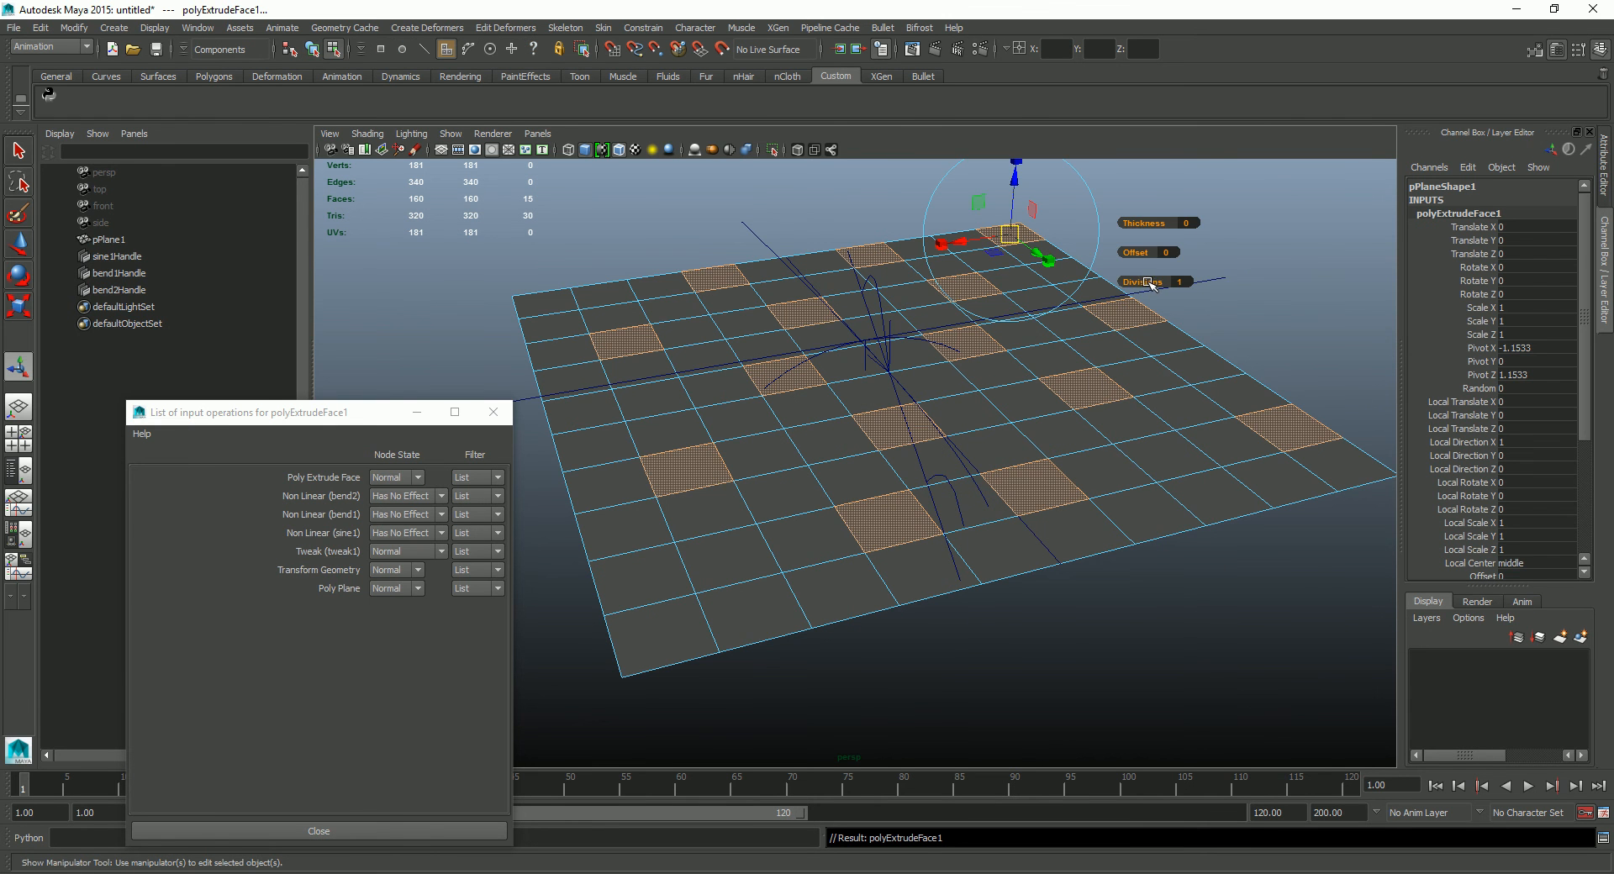
{"action": "left_click_drag", "start_coordinate": [1100, 303], "coordinate": [1100, 322], "text": "alt"}
{"action": "left_click_drag", "start_coordinate": [1034, 225], "coordinate": [1037, 188]}
Step: Compare the smooth mesh preview of the extruded plane with its unsmoothed display
{"action": "key", "text": "3"}
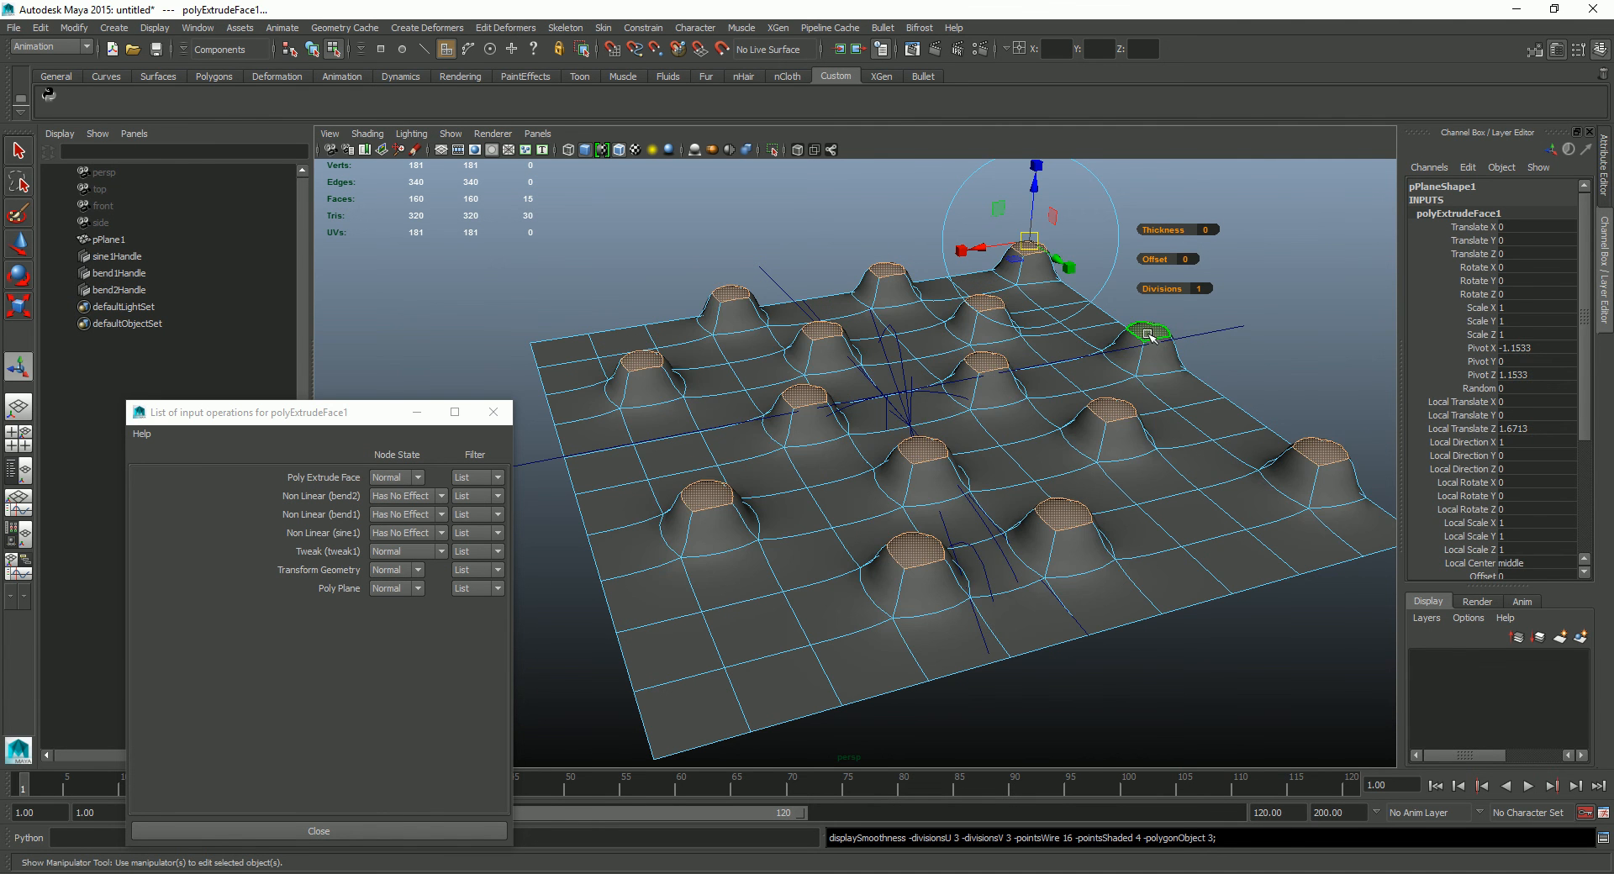
{"action": "key", "text": "1"}
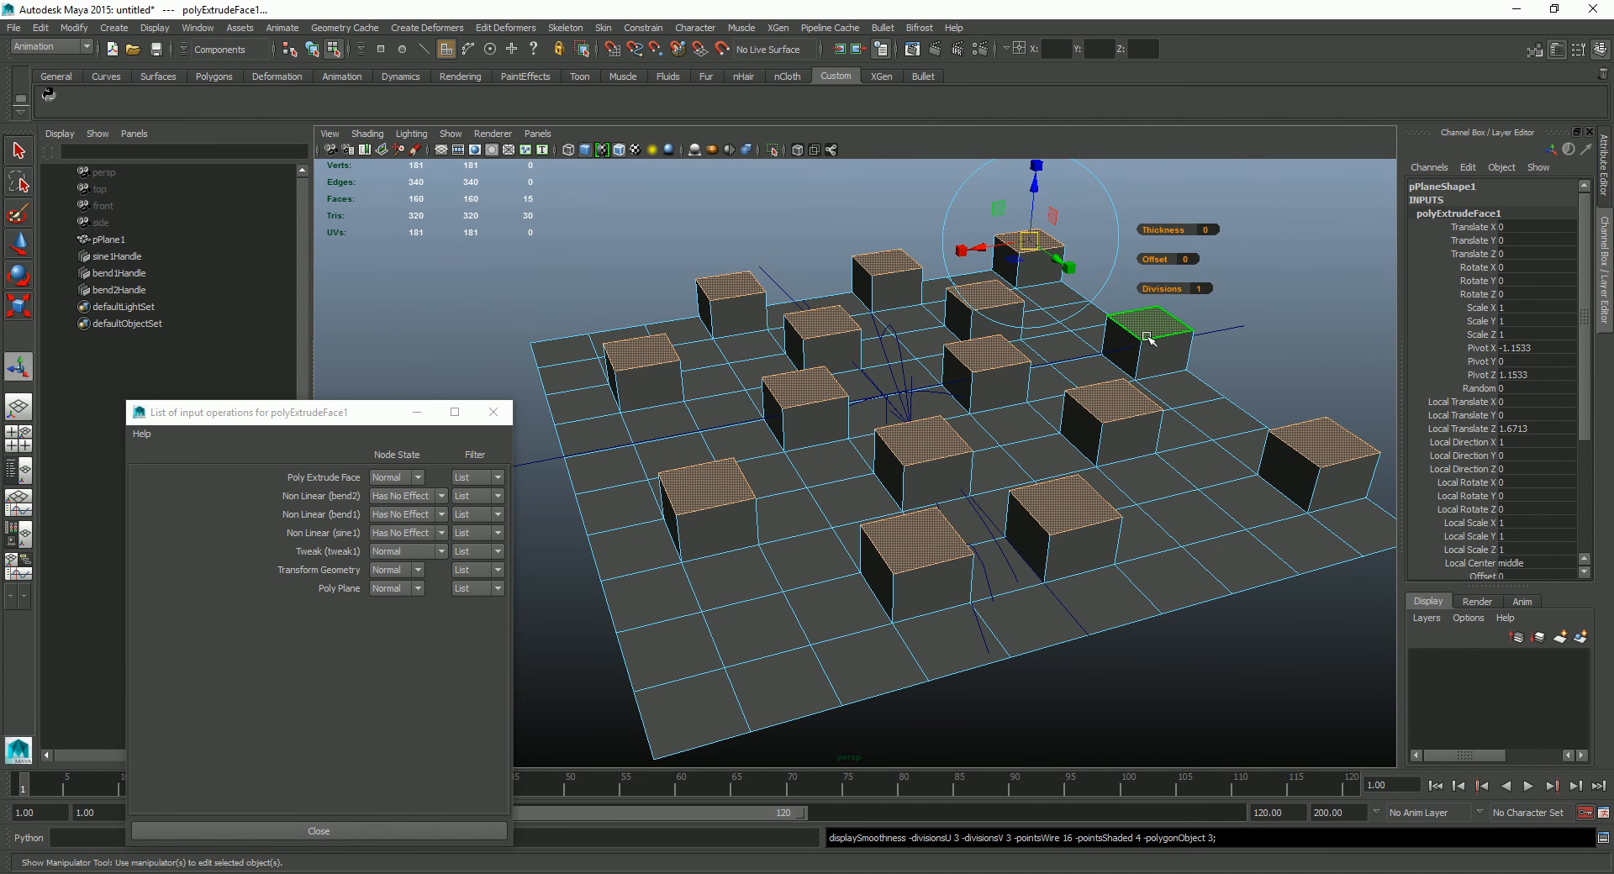
{"action": "key", "text": "3"}
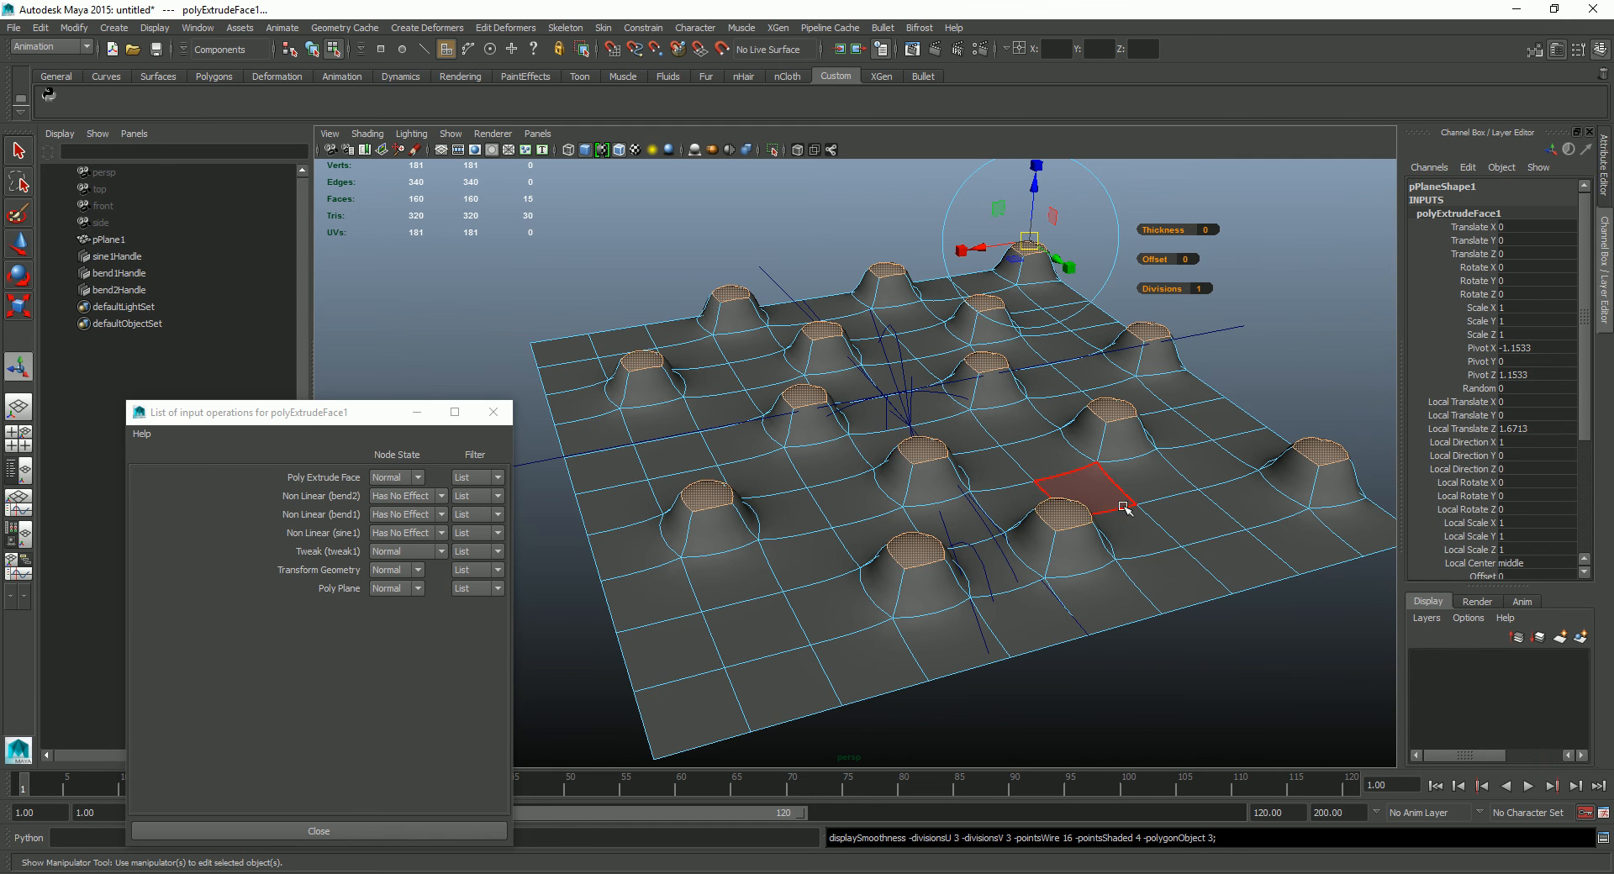
{"action": "key", "text": "1"}
Step: Extrude the top faces of the blocks again, about 0.34 units upward and scaled in to about 0.65
{"action": "mouse_move", "coordinate": [1109, 505]}
{"action": "left_mouse_down", "text": "alt"}
{"action": "mouse_move", "coordinate": [1135, 472]}
{"action": "mouse_move", "coordinate": [1120, 498]}
{"action": "left_mouse_up", "text": "alt"}
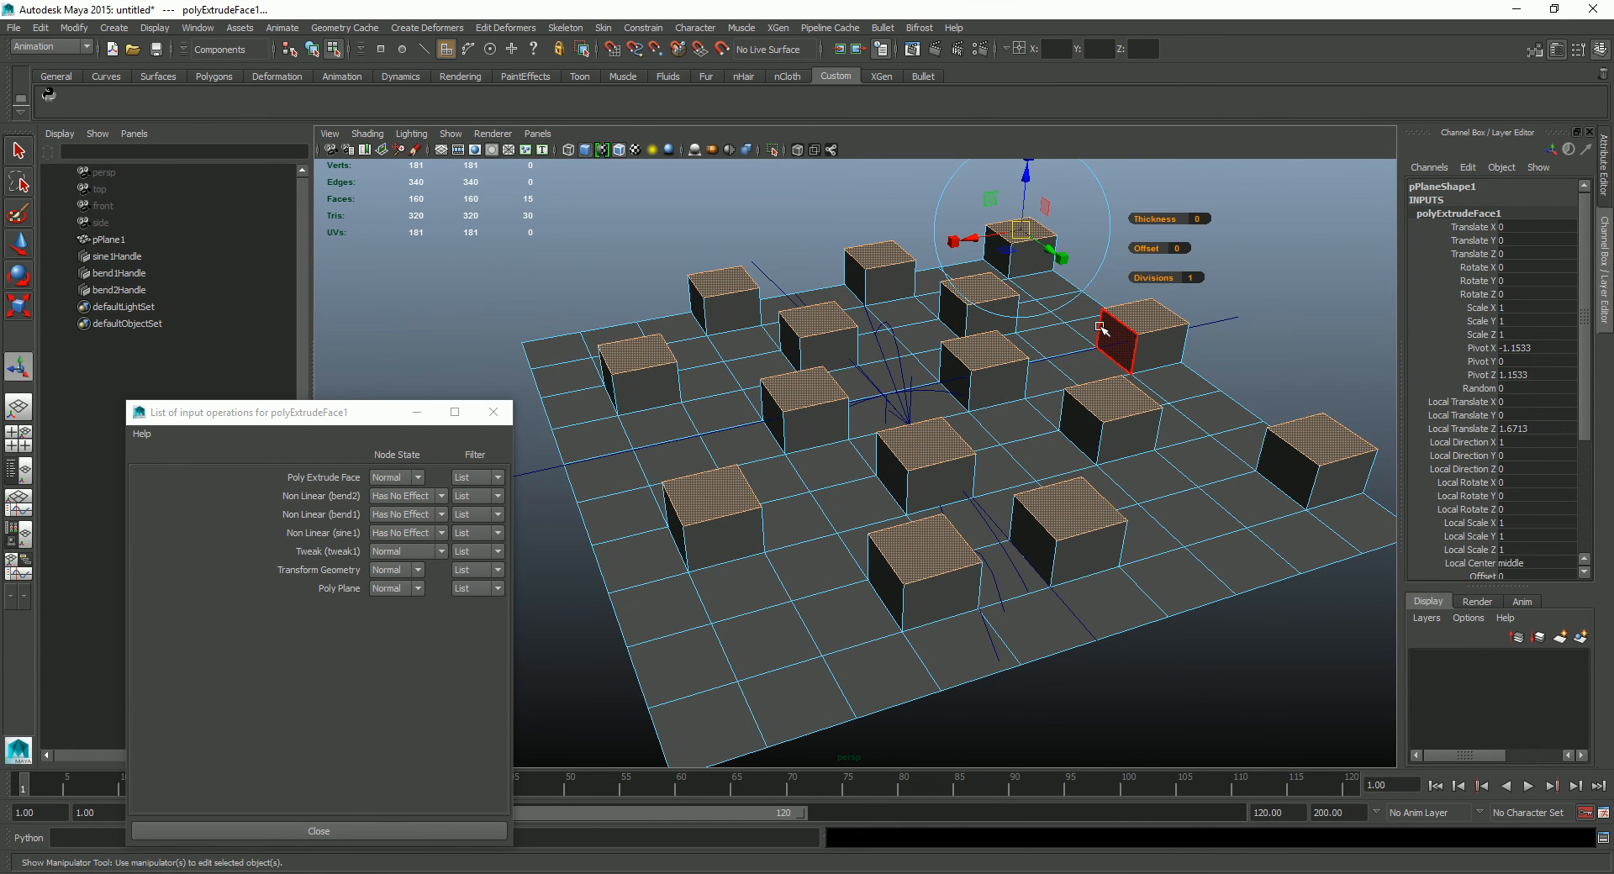
{"action": "key", "text": "ctrl+e"}
{"action": "middle_click_drag", "start_coordinate": [1139, 382], "coordinate": [1138, 421], "text": "alt"}
{"action": "mouse_move", "coordinate": [1020, 210]}
{"action": "left_mouse_down"}
{"action": "mouse_move", "coordinate": [1028, 179]}
{"action": "mouse_move", "coordinate": [1033, 205]}
{"action": "left_mouse_up"}
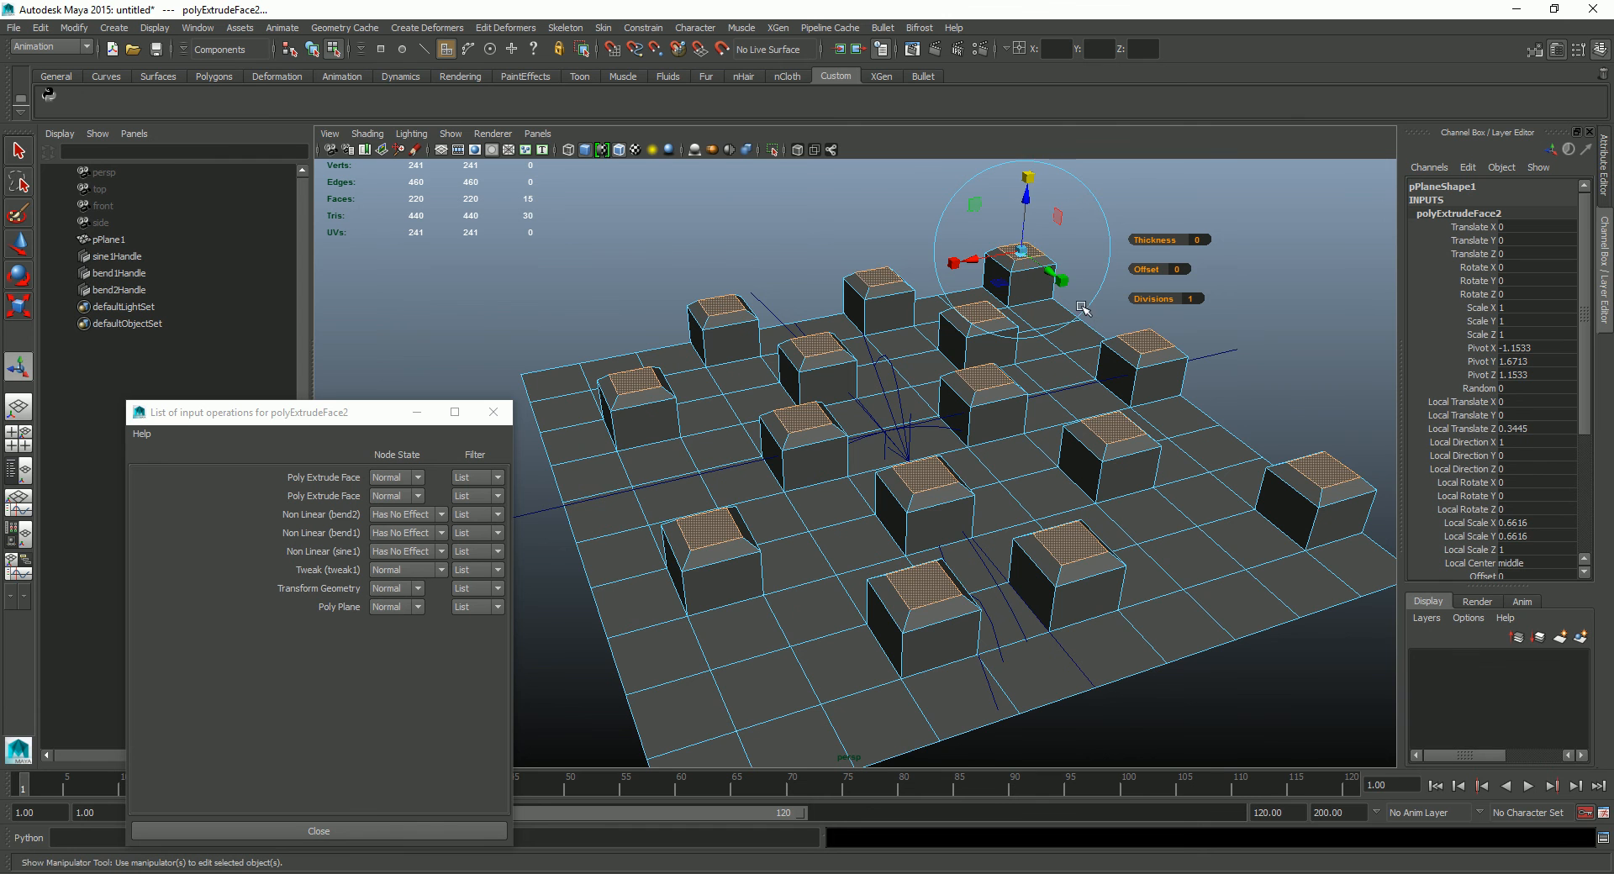
{"action": "left_click_drag", "start_coordinate": [1016, 185], "coordinate": [1029, 192]}
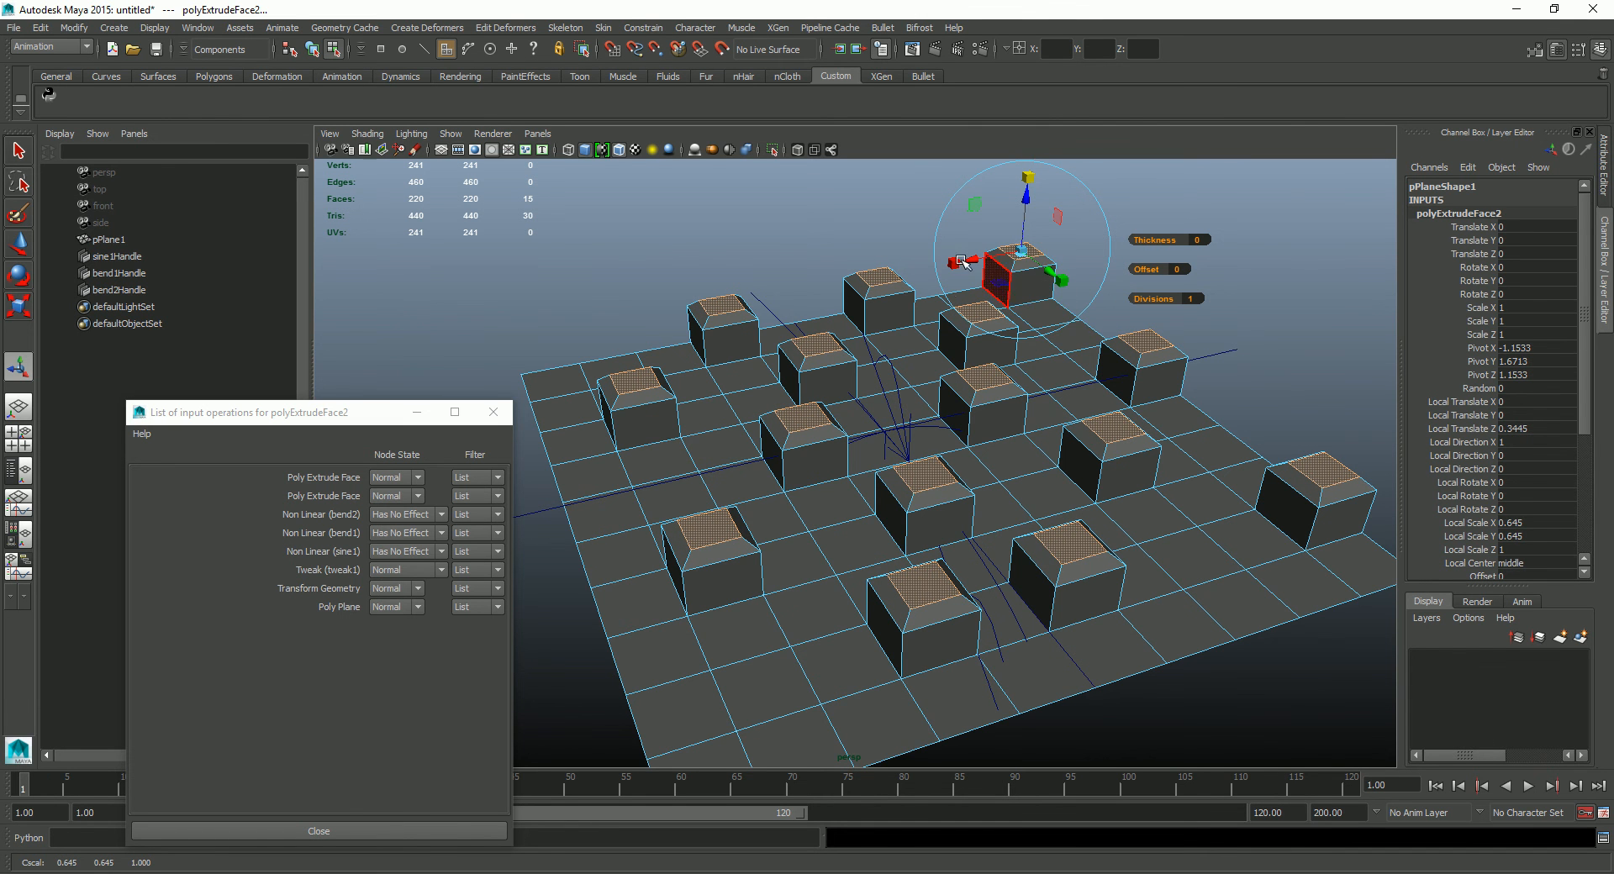
{"action": "left_click_drag", "start_coordinate": [1030, 179], "coordinate": [1034, 177]}
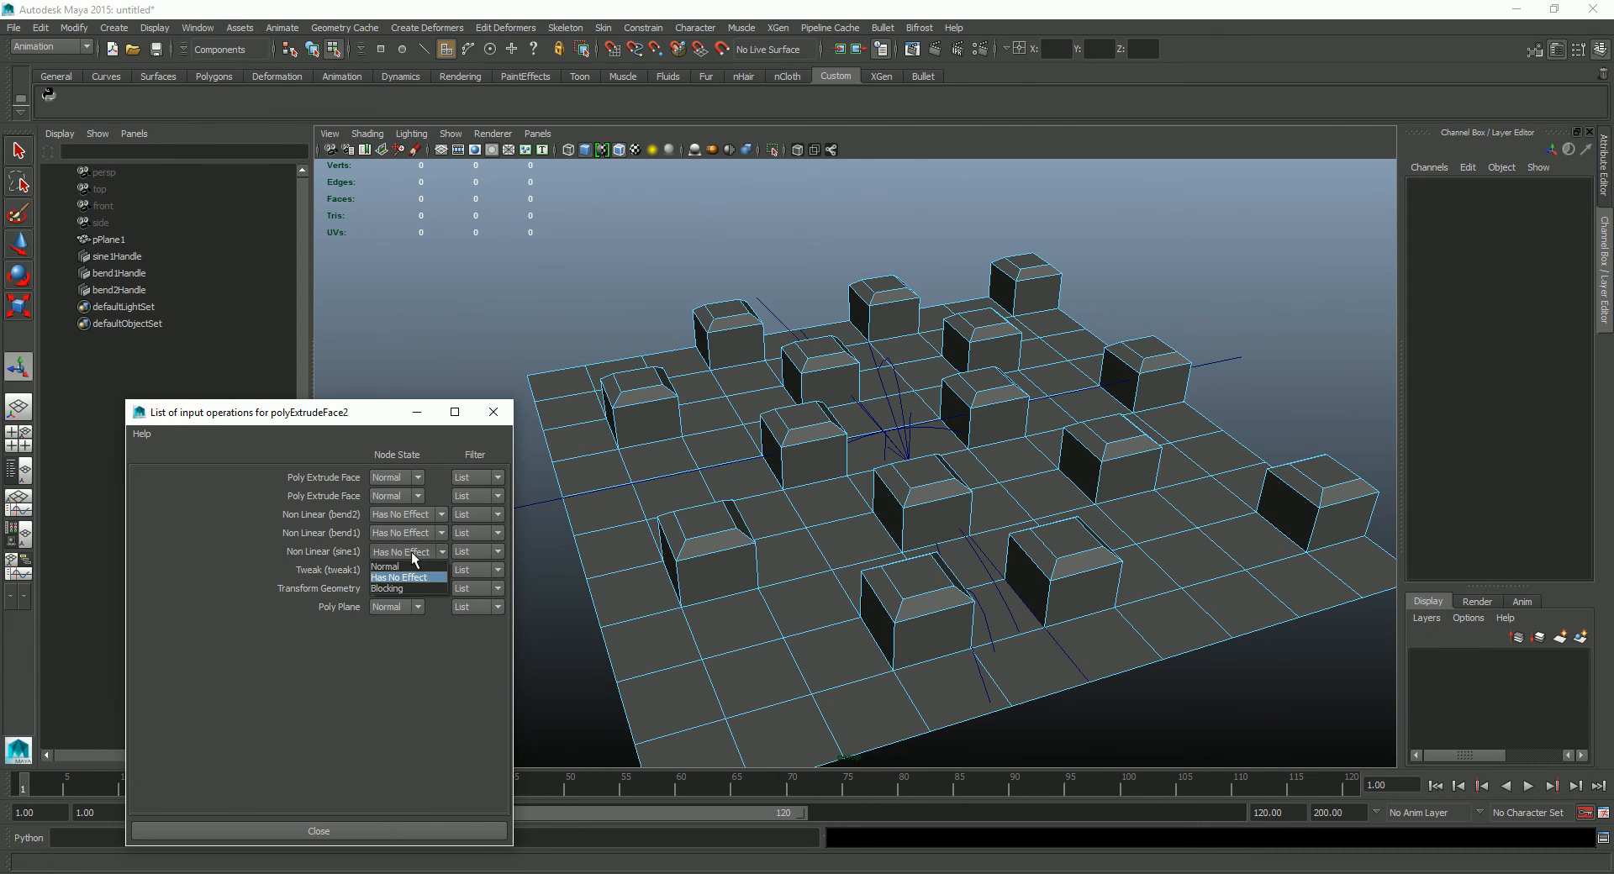
Step: Re-enable the sine1, bend1 and bend2 deformers by setting their node states to Normal
{"action": "left_click", "coordinate": [410, 566]}
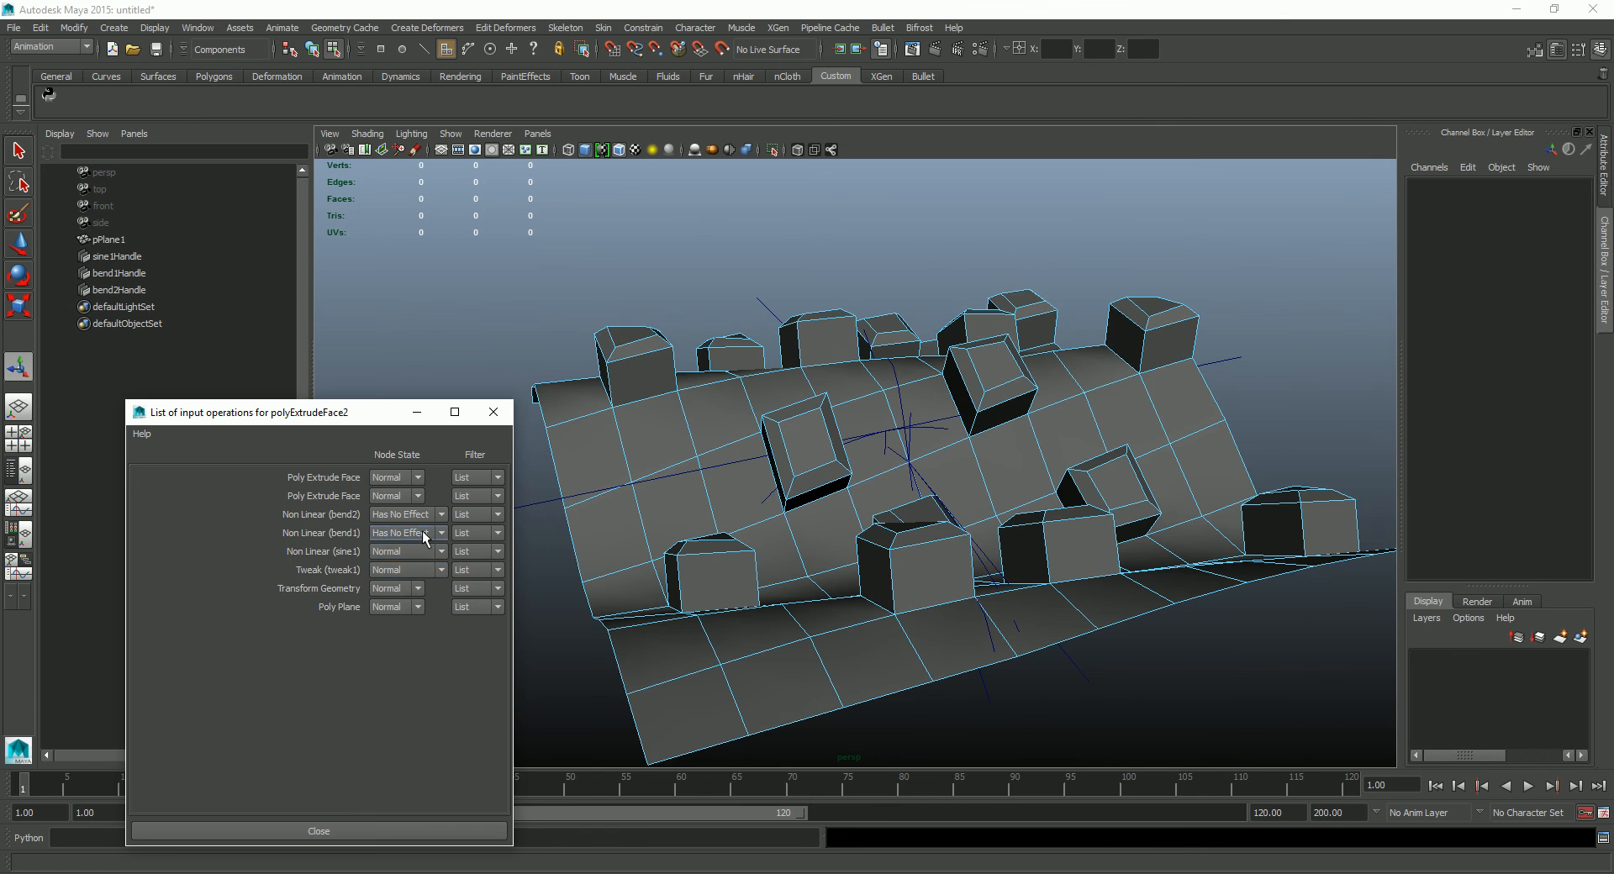
{"action": "left_click", "coordinate": [422, 548]}
{"action": "left_click", "coordinate": [421, 515]}
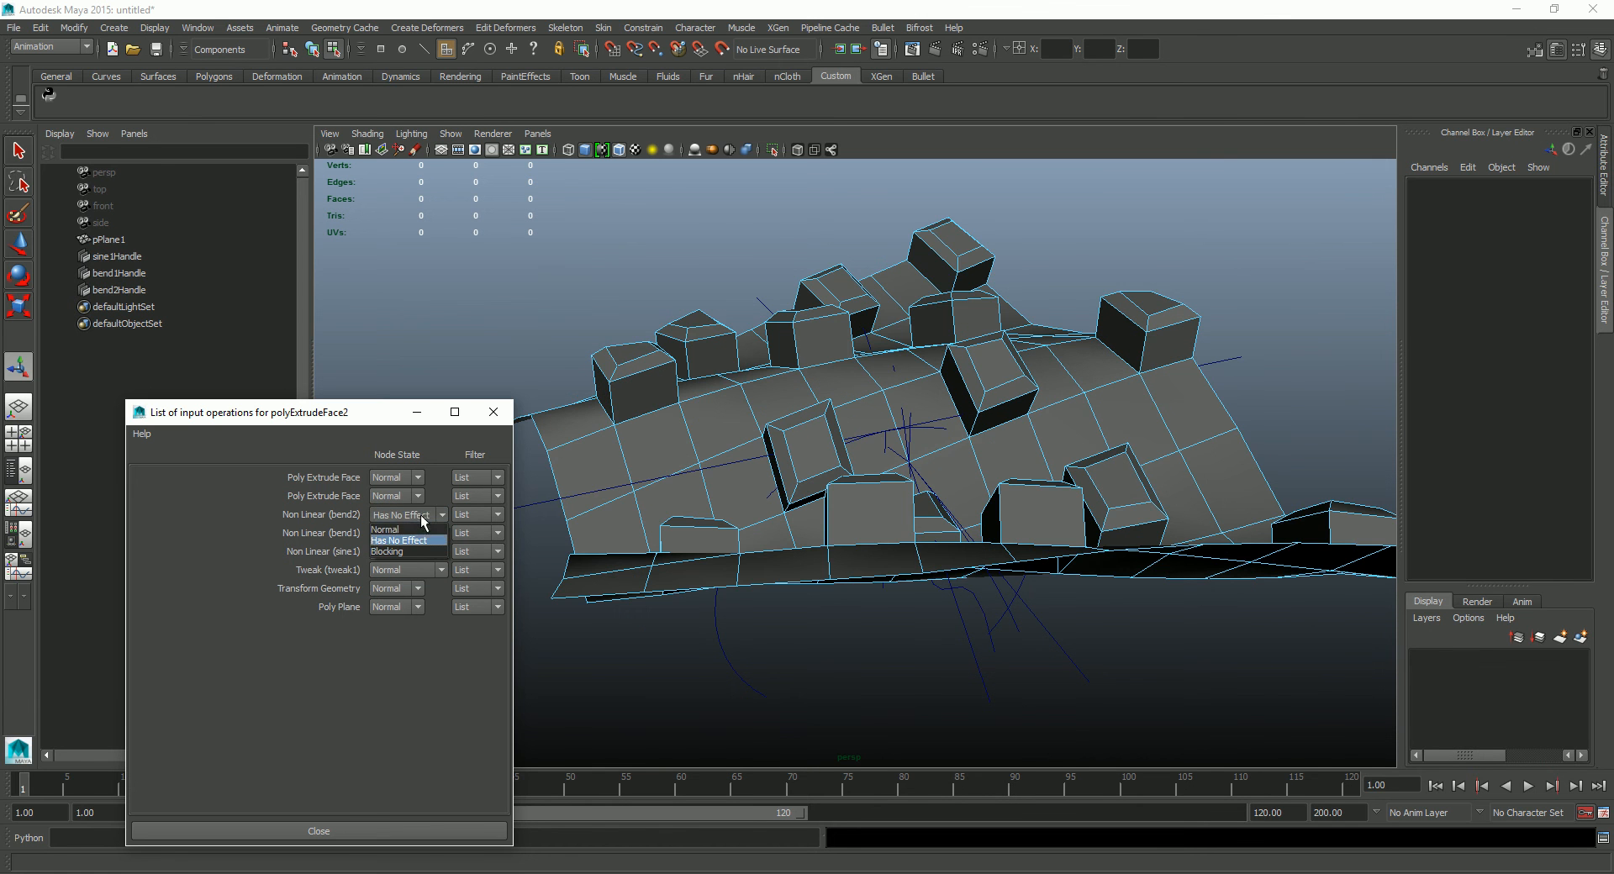
{"action": "left_click", "coordinate": [421, 530]}
{"action": "left_click_drag", "start_coordinate": [895, 522], "coordinate": [918, 549], "text": "alt"}
{"action": "right_click_drag", "start_coordinate": [919, 549], "coordinate": [1081, 394]}
{"action": "left_click_drag", "start_coordinate": [1138, 400], "coordinate": [605, 438], "text": "alt"}
Step: Select sine1Handle, bend1Handle and bend2Handle, undo a trial grouping of them, and hide the three handles
{"action": "left_click", "coordinate": [109, 239]}
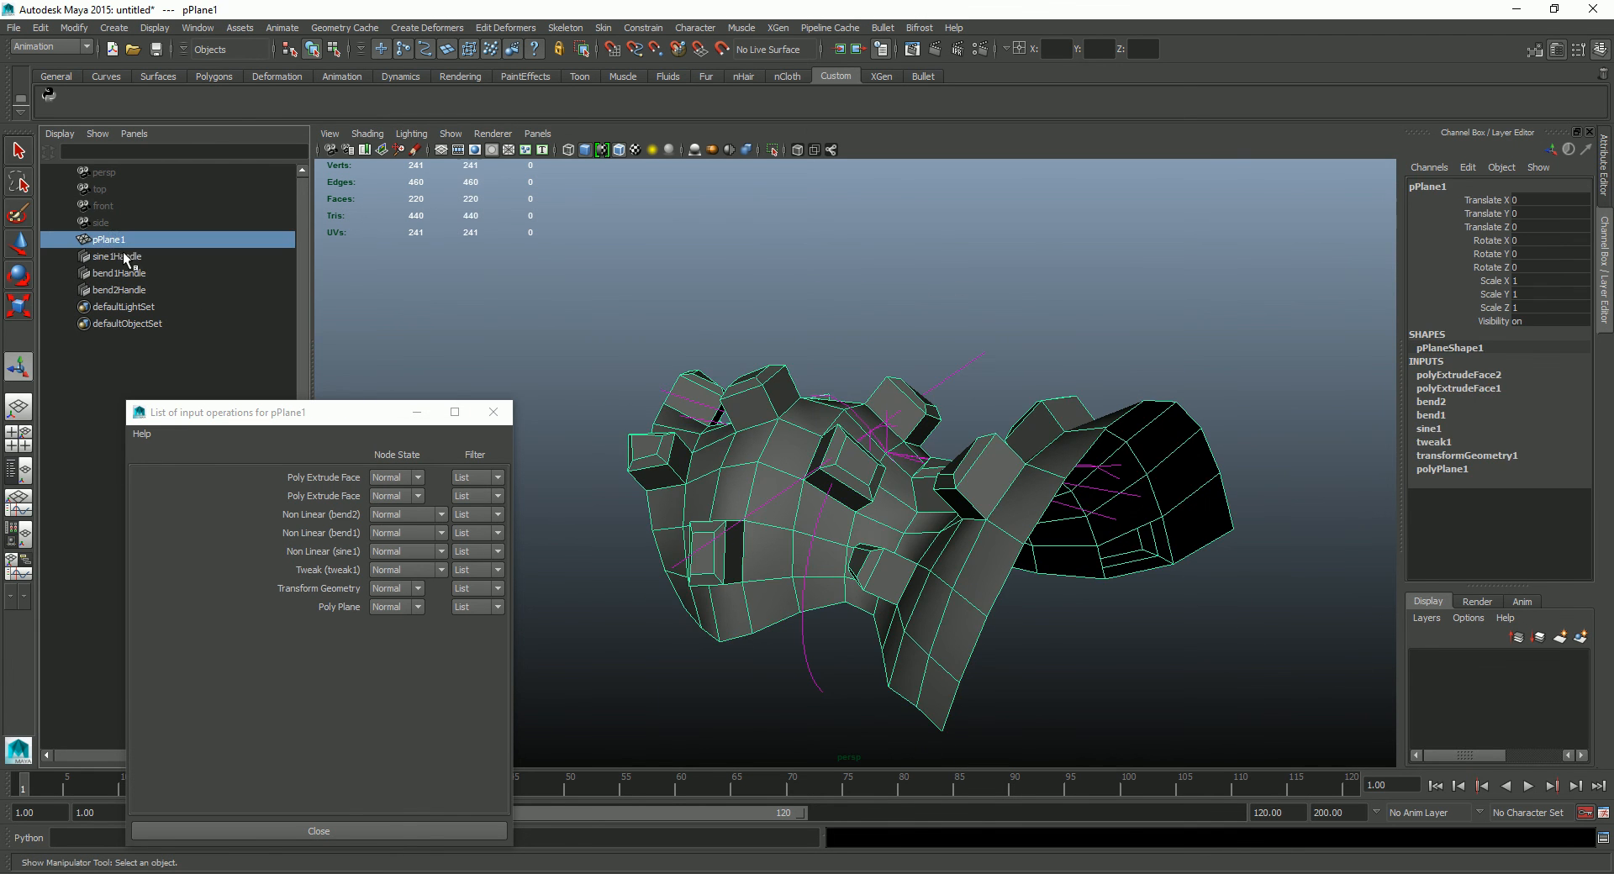
{"action": "left_click", "coordinate": [117, 256]}
{"action": "left_click", "coordinate": [119, 290], "text": "shift"}
{"action": "key", "text": "ctrl+g"}
{"action": "key", "text": "ctrl+z"}
{"action": "key", "text": "ctrl+h"}
Step: Display the deformed plane with smooth mesh preview and deselect it
{"action": "left_click_drag", "start_coordinate": [825, 386], "coordinate": [1247, 548], "text": "alt"}
{"action": "left_click_drag", "start_coordinate": [879, 582], "coordinate": [881, 643], "text": "alt"}
{"action": "left_click_drag", "start_coordinate": [955, 367], "coordinate": [965, 622], "text": "alt"}
{"action": "left_click", "coordinate": [912, 593]}
{"action": "key", "text": "3"}
{"action": "left_click", "coordinate": [1243, 569]}
{"action": "left_click_drag", "start_coordinate": [1243, 569], "coordinate": [1186, 503], "text": "alt"}
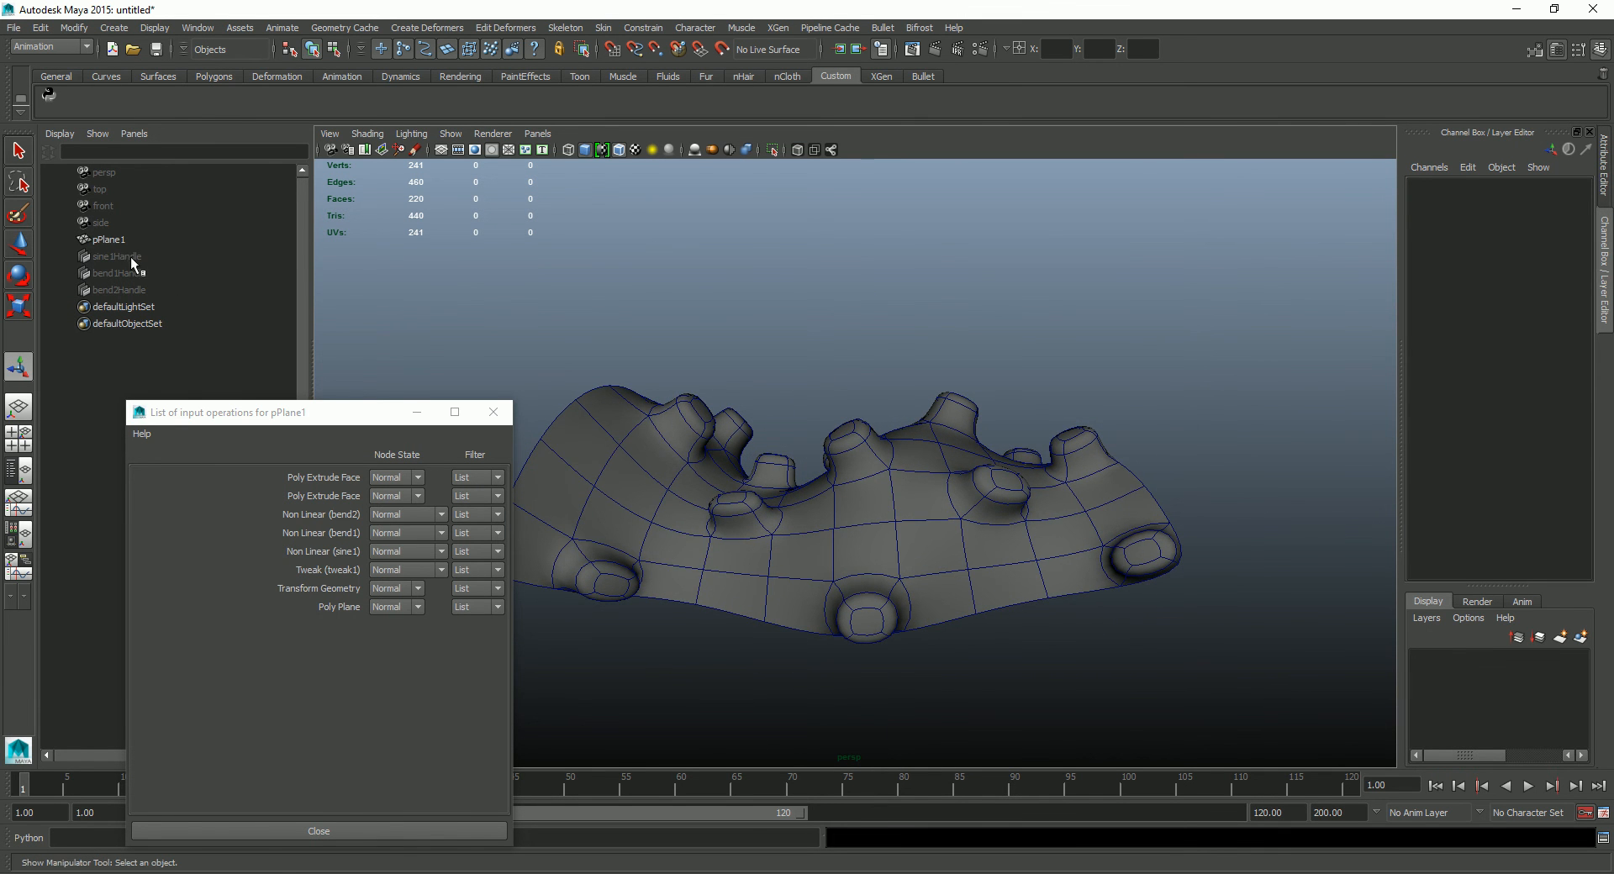
Step: Select the three hidden deformer handles and show them again
{"action": "left_click", "coordinate": [118, 256]}
{"action": "left_click", "coordinate": [159, 290], "text": "shift"}
{"action": "key", "text": "shift+h"}
{"action": "left_click_drag", "start_coordinate": [1115, 494], "coordinate": [1081, 543], "text": "alt"}
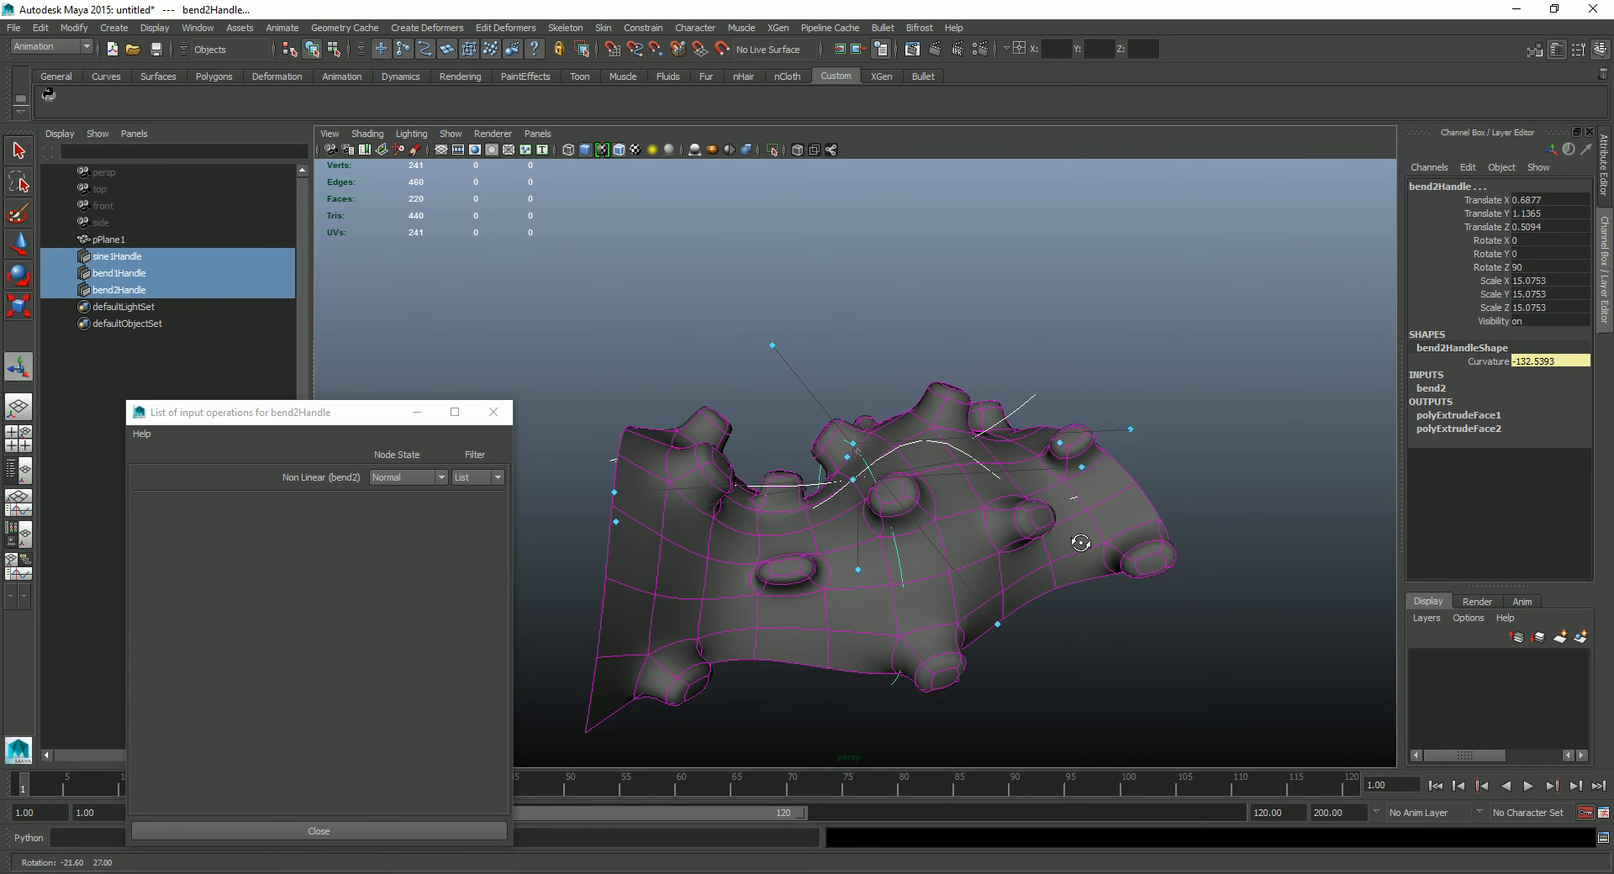
{"action": "left_click_drag", "start_coordinate": [820, 483], "coordinate": [1045, 526], "text": "alt"}
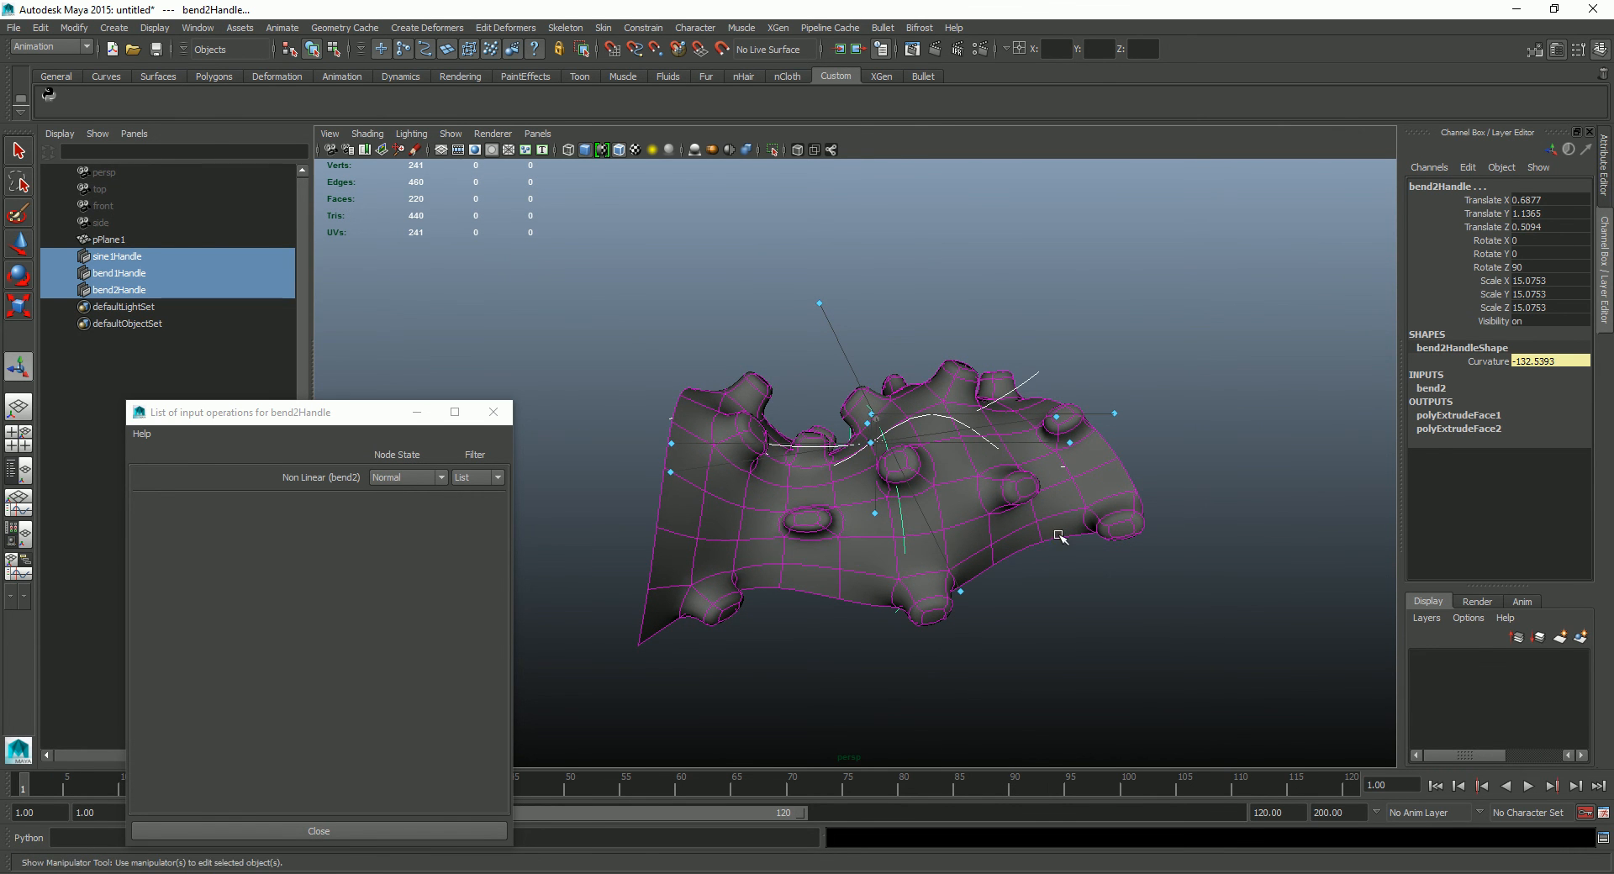
Step: Duplicate the deformed plane and move the copy about 16.45 in X, 18.61 in Y and 13.15 in Z
{"action": "left_click", "coordinate": [1058, 535]}
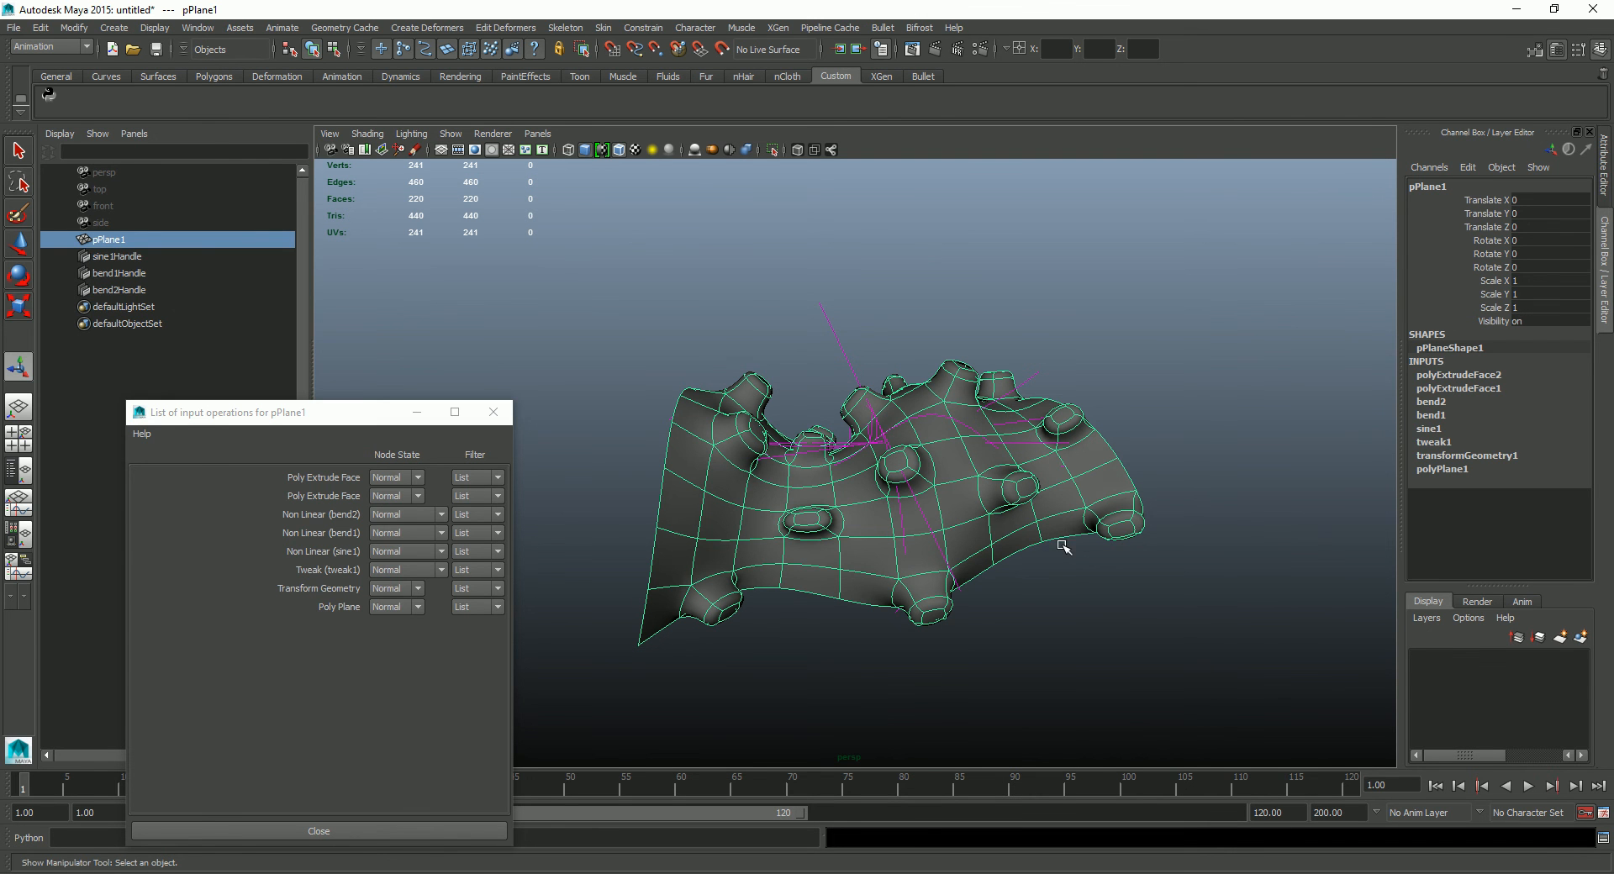
{"action": "key", "text": "ctrl+d"}
{"action": "key", "text": "w"}
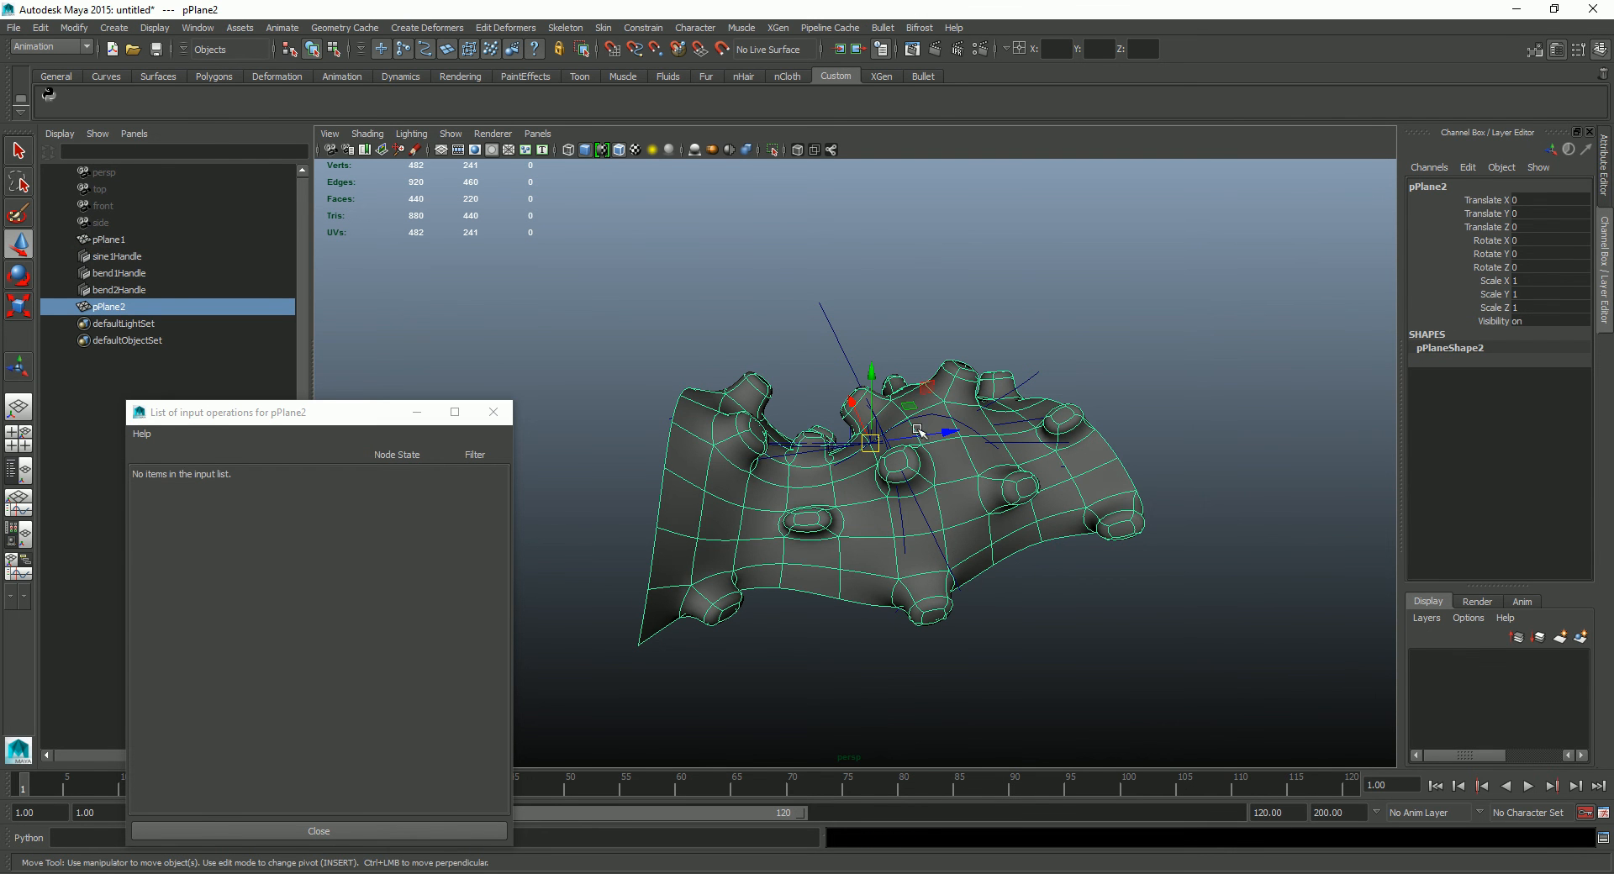
{"action": "left_click_drag", "start_coordinate": [923, 406], "coordinate": [1193, 252]}
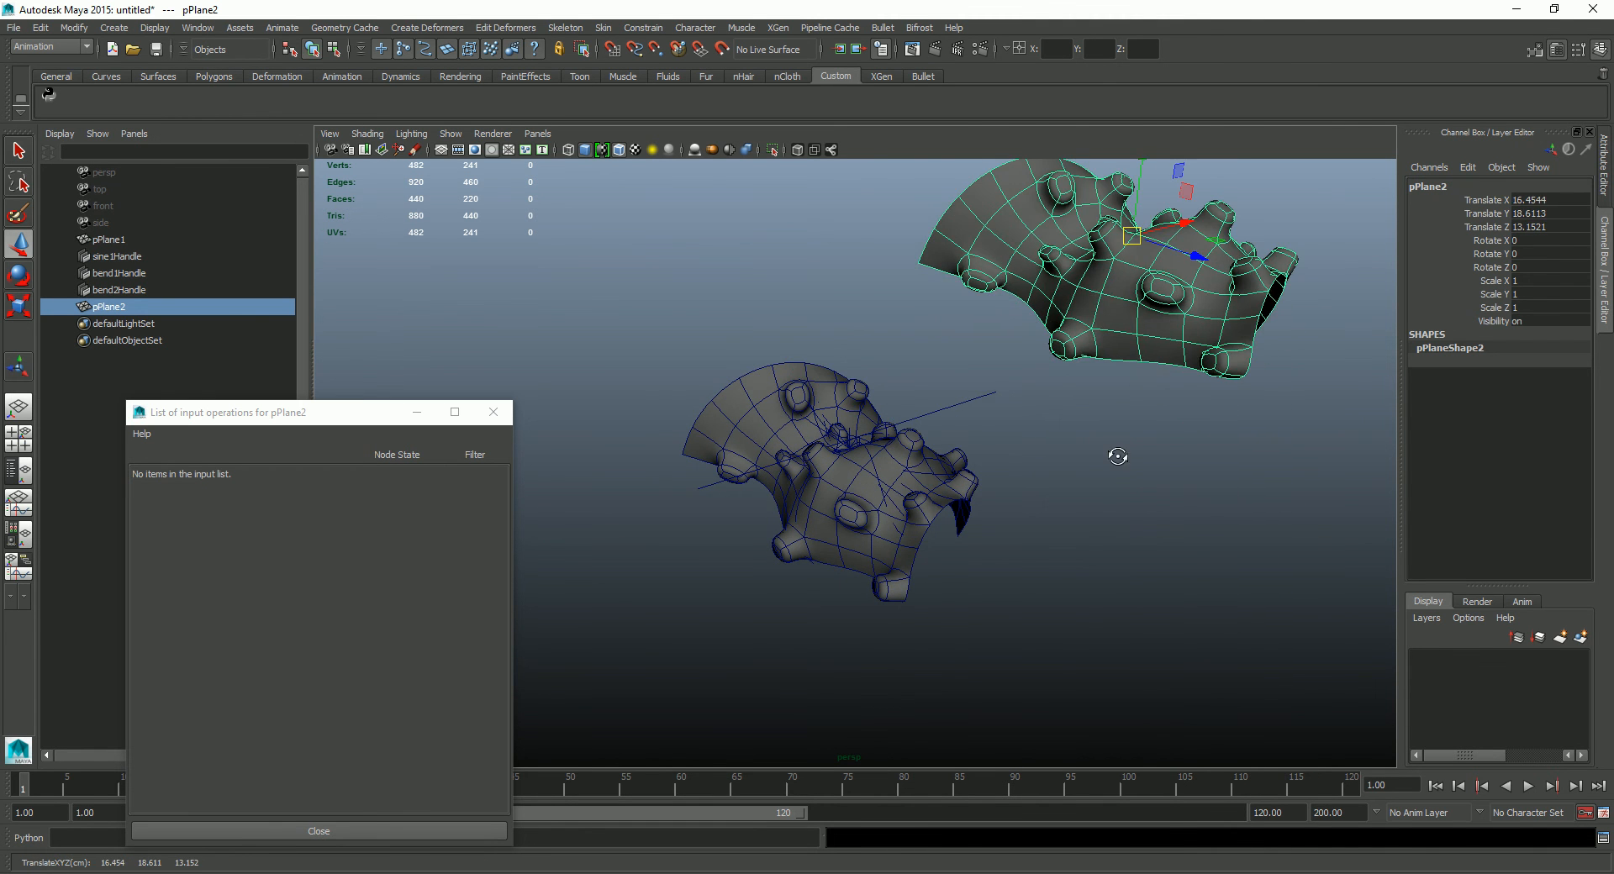
{"action": "left_click_drag", "start_coordinate": [1124, 446], "coordinate": [1041, 518], "text": "alt"}
{"action": "left_click", "coordinate": [1040, 518]}
{"action": "left_click_drag", "start_coordinate": [1070, 569], "coordinate": [1180, 548], "text": "alt"}
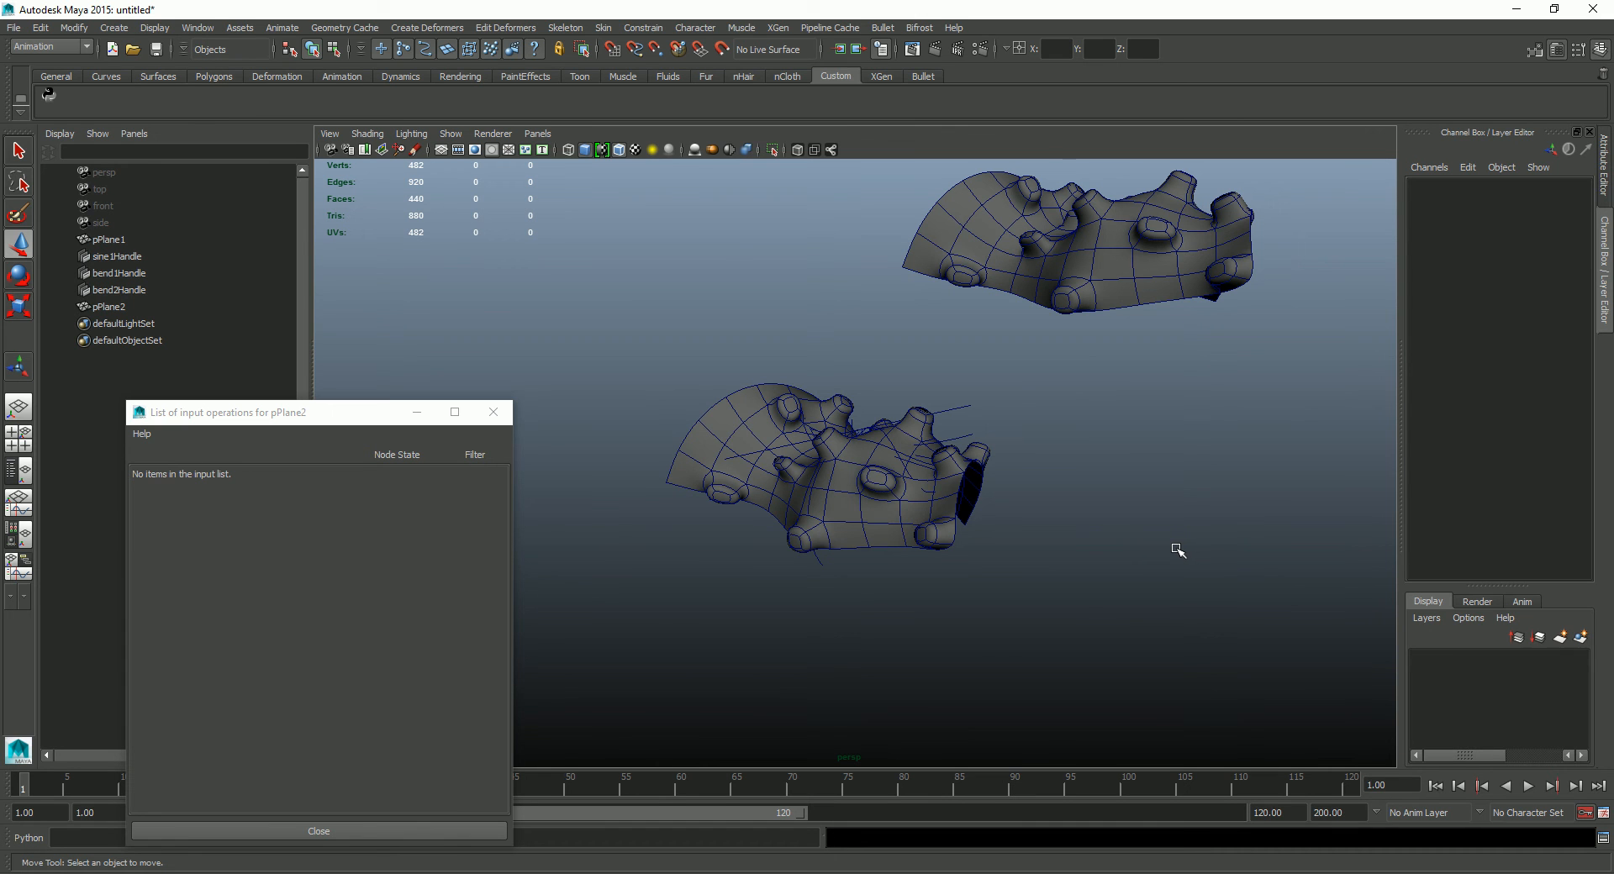
{"action": "left_click_drag", "start_coordinate": [1083, 553], "coordinate": [481, 413], "text": "alt"}
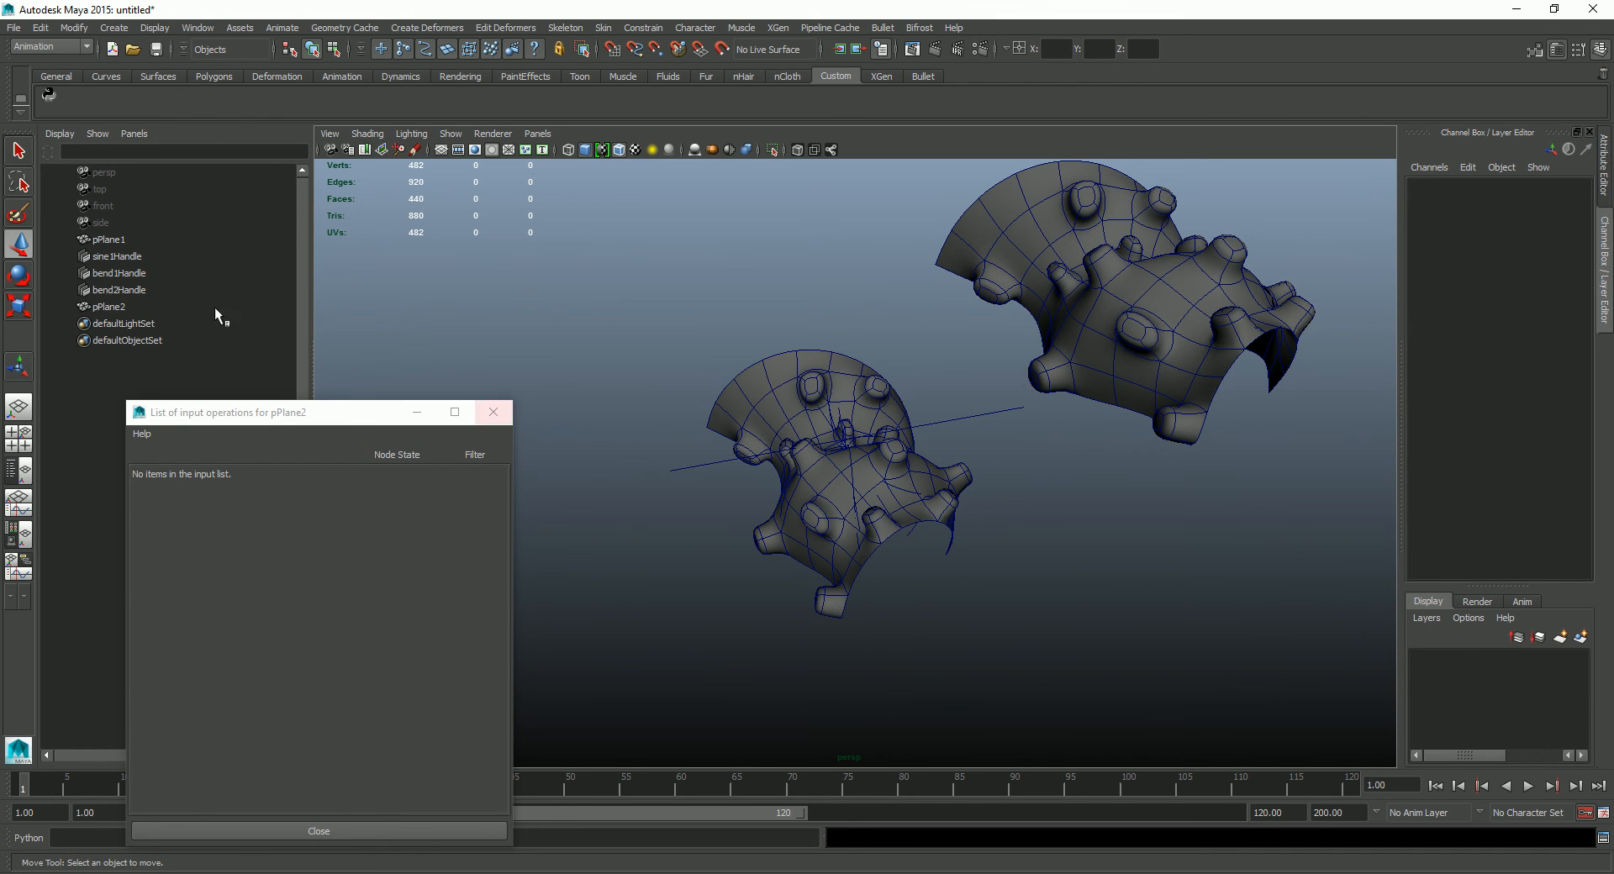
Step: Group pPlane1 with its sine and two bend handles, then try moving the group and undo the move
{"action": "left_click_drag", "start_coordinate": [108, 243], "coordinate": [111, 290]}
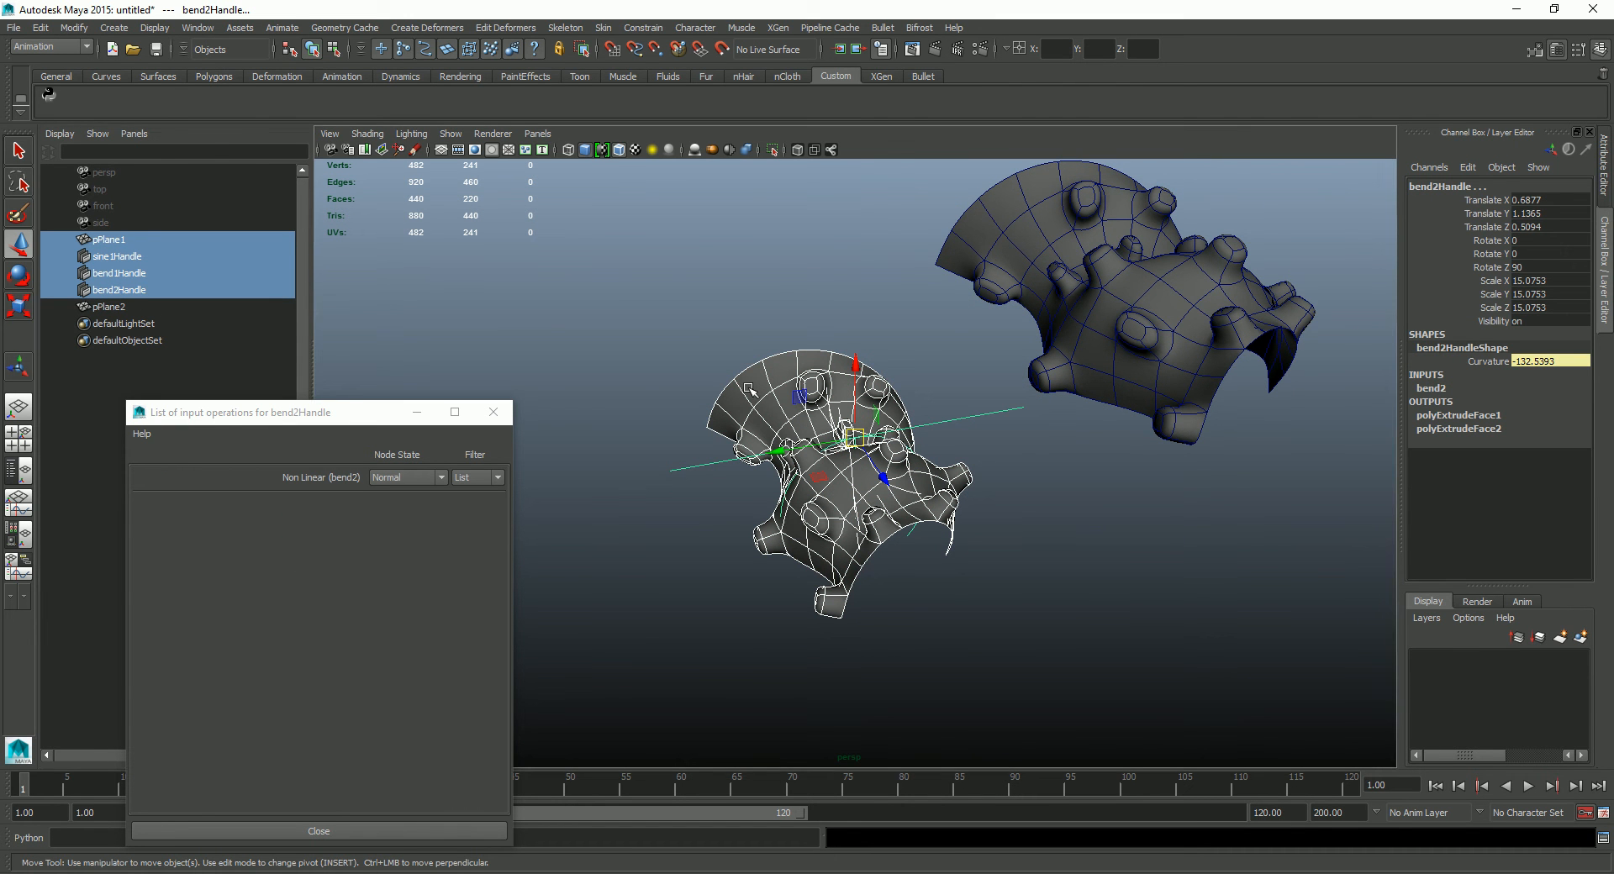
{"action": "key", "text": "ctrl+g"}
{"action": "left_click", "coordinate": [61, 256]}
{"action": "middle_click_drag", "start_coordinate": [933, 506], "coordinate": [872, 526]}
{"action": "key", "text": "ctrl+z"}
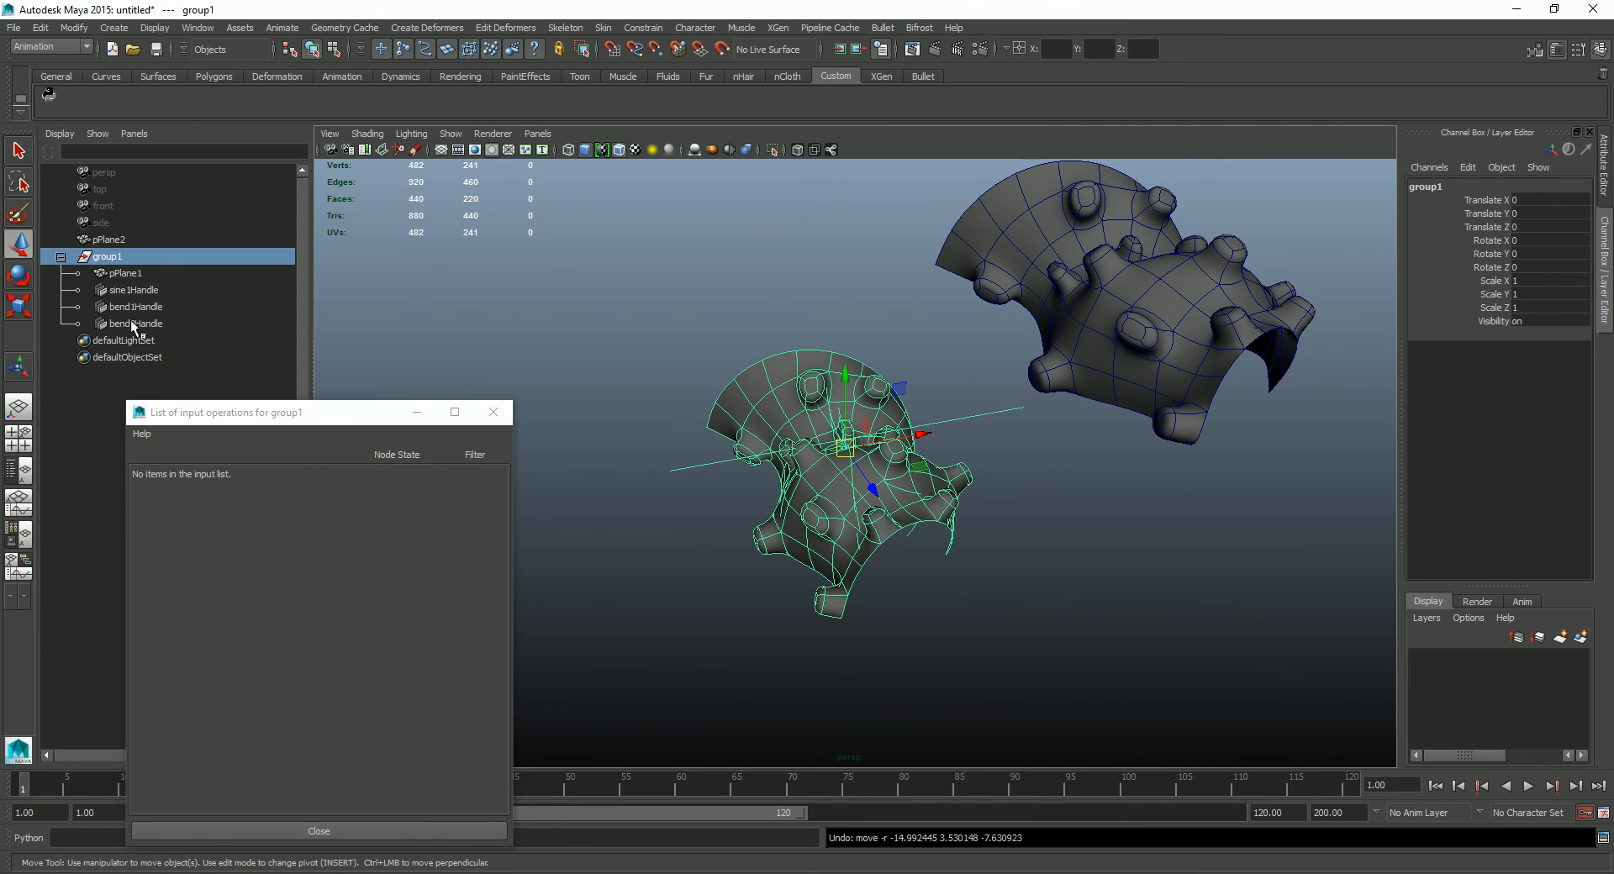
Step: Try moving pPlane1 on its own away from its deformers, and undo the moves
{"action": "left_click", "coordinate": [148, 273]}
{"action": "left_click_drag", "start_coordinate": [849, 471], "coordinate": [646, 472], "text": "alt"}
{"action": "left_click_drag", "start_coordinate": [711, 491], "coordinate": [885, 513]}
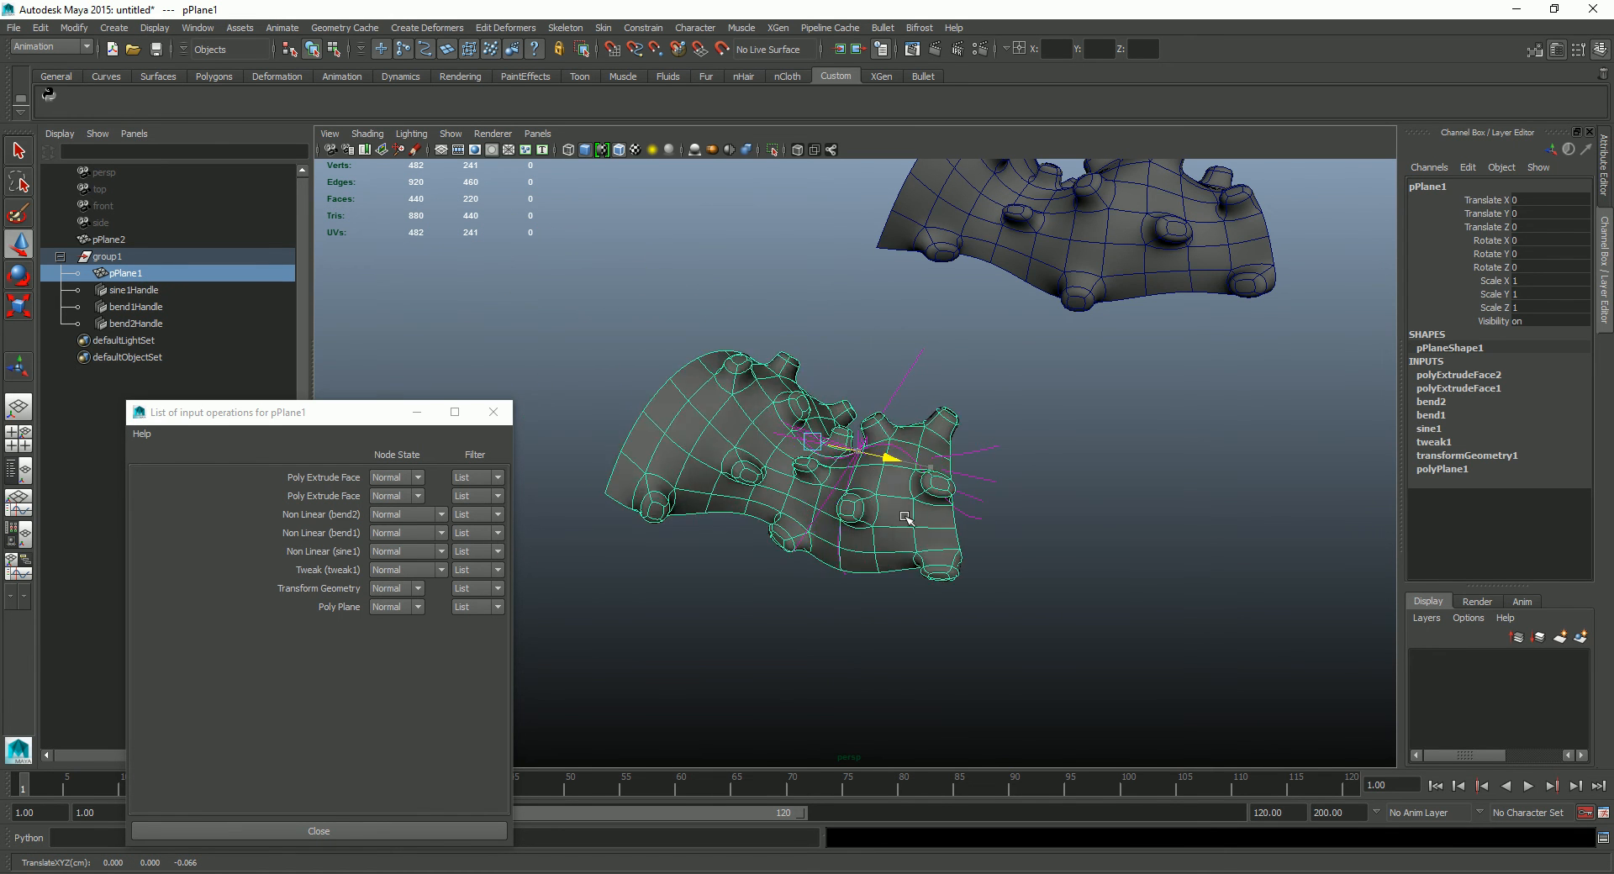
{"action": "left_click_drag", "start_coordinate": [1023, 528], "coordinate": [1062, 508]}
{"action": "key", "text": "ctrl+z"}
{"action": "left_click_drag", "start_coordinate": [923, 471], "coordinate": [844, 440]}
{"action": "key", "text": "ctrl+z"}
Step: Try moving the sine1, bend1 and bend2 handles together without the plane, and undo the move
{"action": "left_click", "coordinate": [146, 290]}
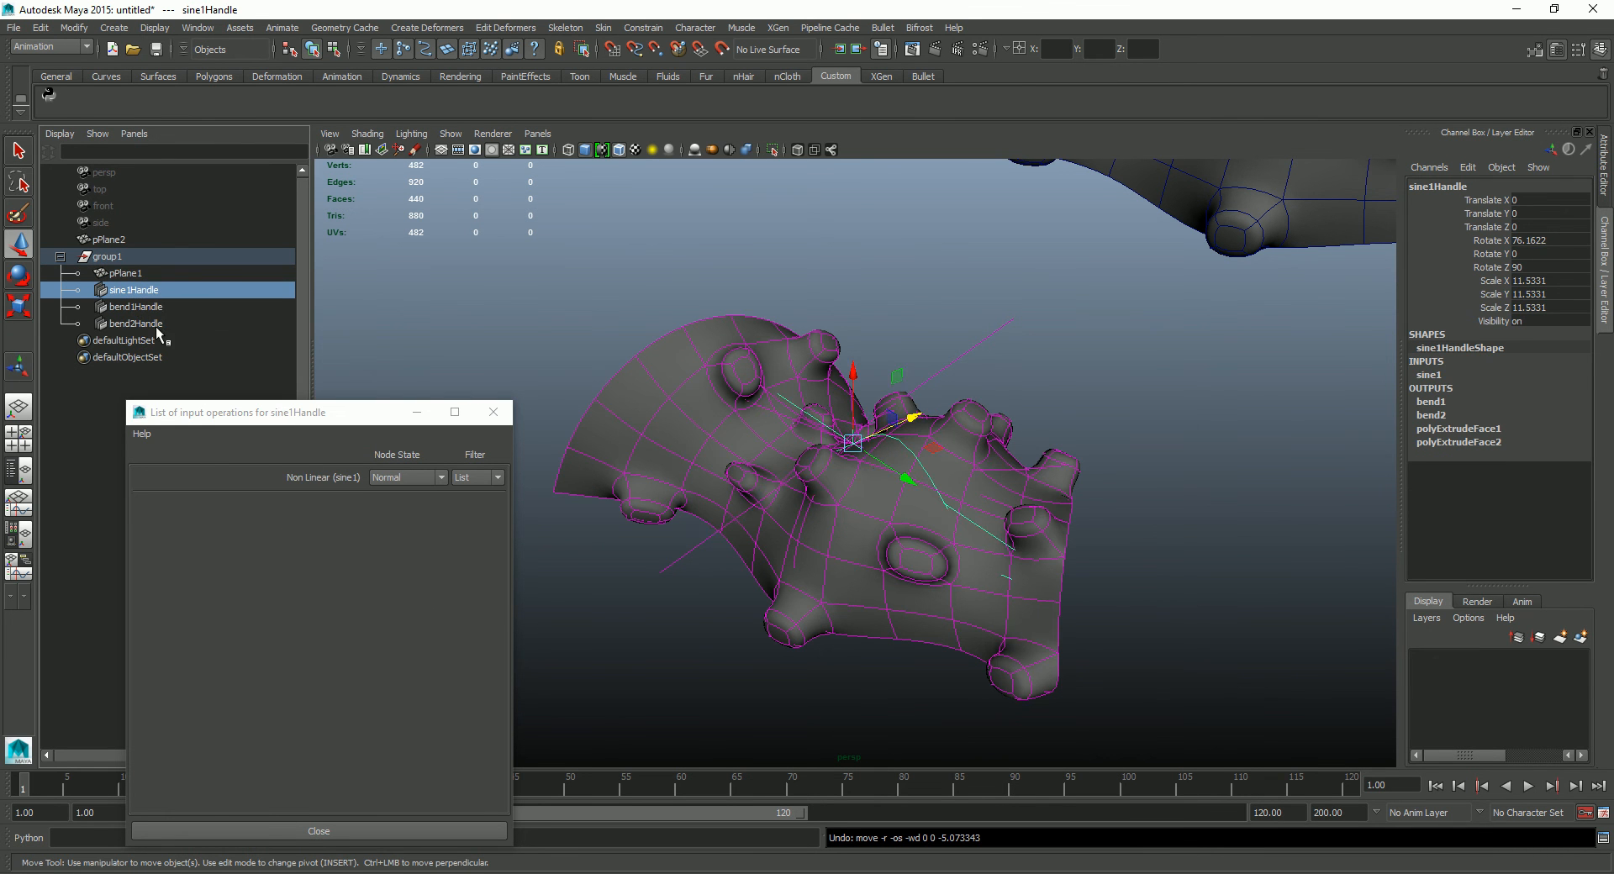
{"action": "left_click", "coordinate": [155, 324], "text": "shift"}
{"action": "middle_click_drag", "start_coordinate": [944, 363], "coordinate": [1001, 395]}
{"action": "key", "text": "ctrl+z"}
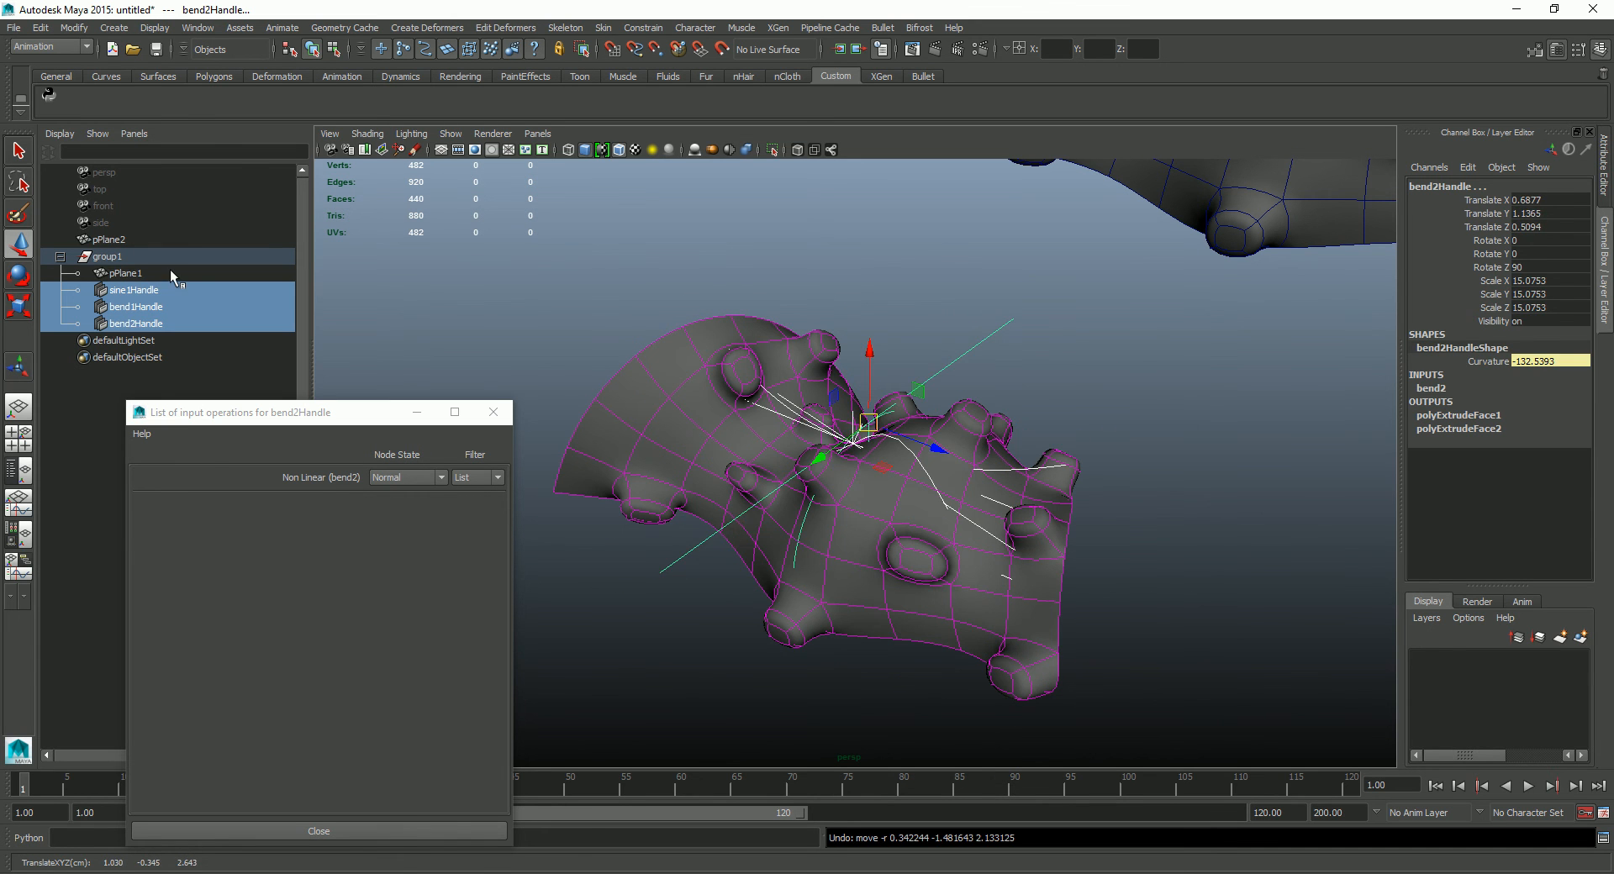
Step: Try moving the sine1 handle and the bend1 handle separately, undoing each move
{"action": "left_click", "coordinate": [194, 291]}
{"action": "middle_click_drag", "start_coordinate": [1057, 439], "coordinate": [1025, 421]}
{"action": "key", "text": "ctrl+z"}
{"action": "left_click", "coordinate": [139, 308]}
{"action": "middle_click_drag", "start_coordinate": [1084, 468], "coordinate": [1179, 465]}
{"action": "key", "text": "ctrl+z"}
{"action": "left_click_drag", "start_coordinate": [971, 492], "coordinate": [896, 505], "text": "alt"}
{"action": "left_click_drag", "start_coordinate": [1004, 522], "coordinate": [950, 476], "text": "alt"}
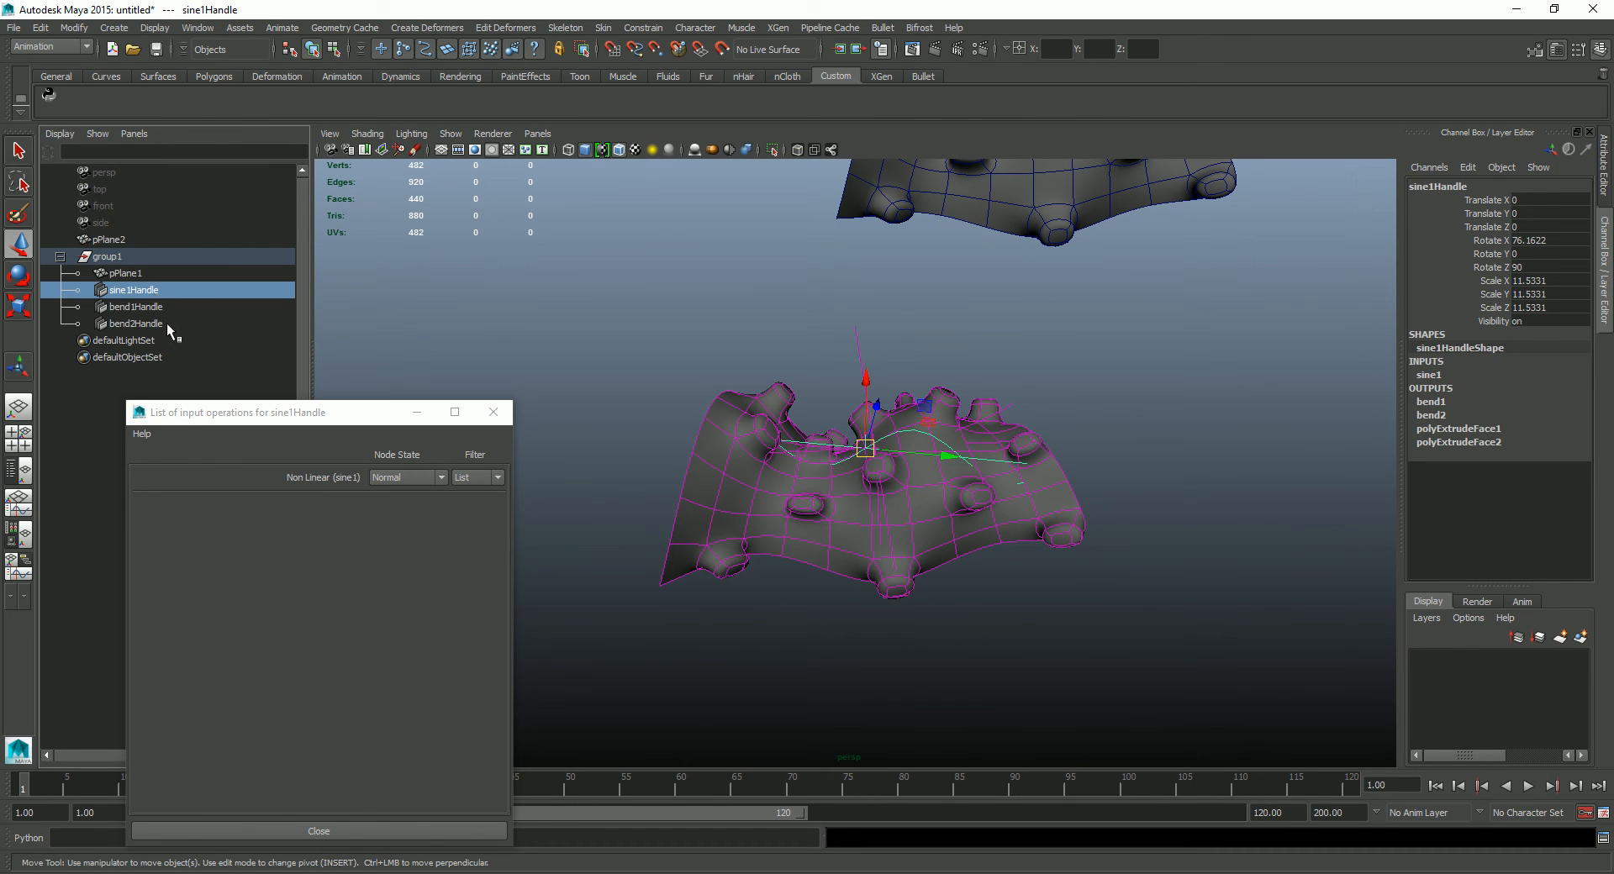
Step: Group the sine1, bend1 and bend2 handles into a subgroup inside group1
{"action": "left_click", "coordinate": [166, 320]}
{"action": "left_click", "coordinate": [176, 275]}
{"action": "left_click_drag", "start_coordinate": [174, 289], "coordinate": [180, 322]}
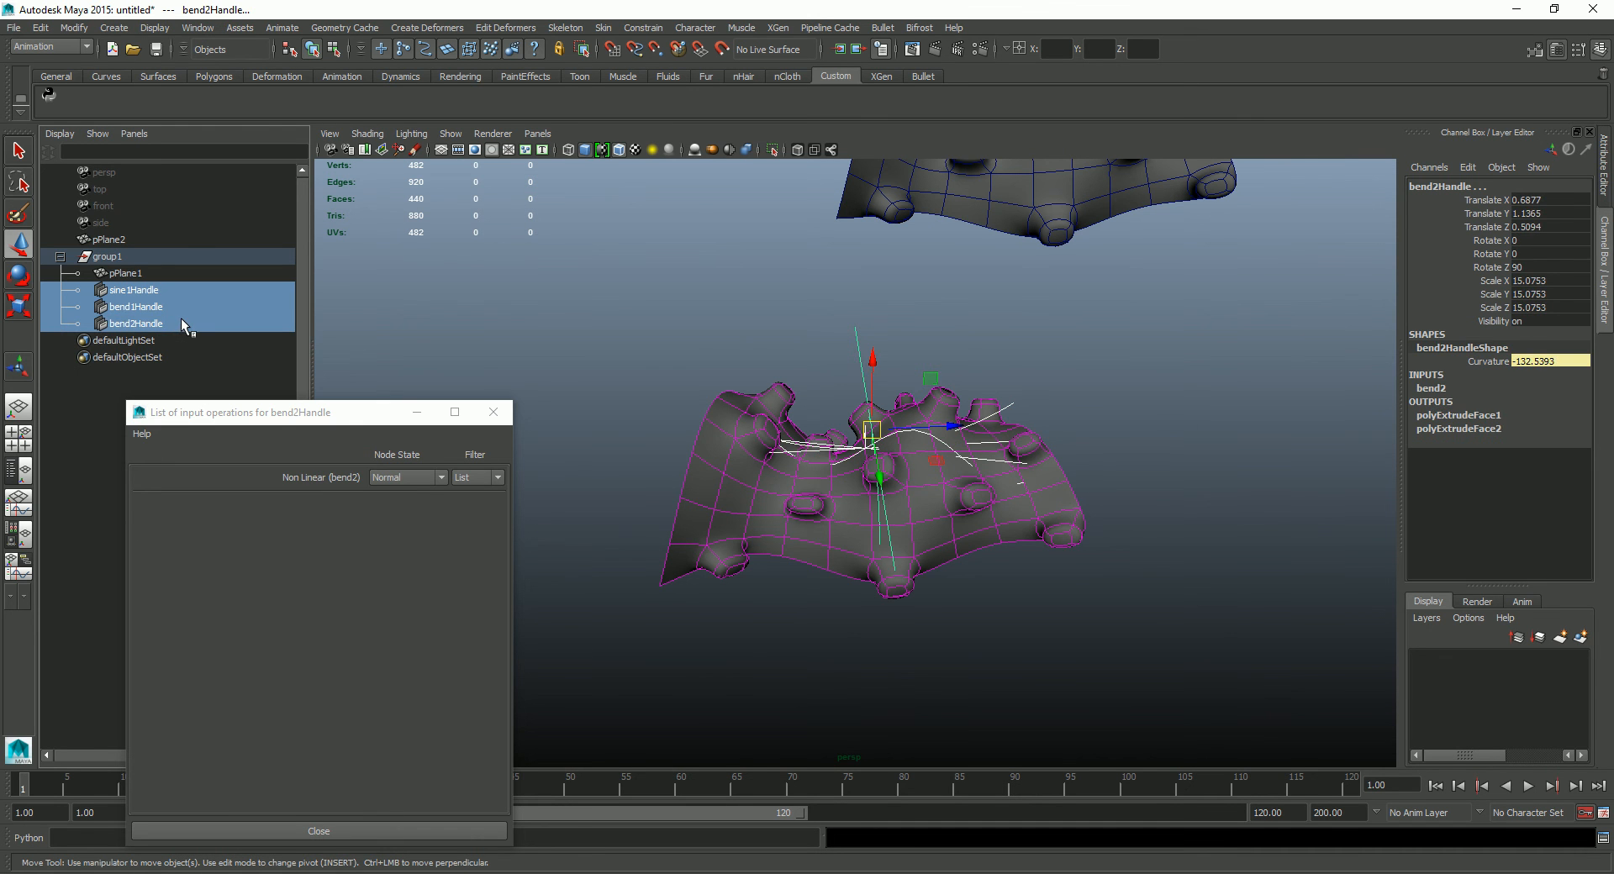
{"action": "key", "text": "ctrl+g"}
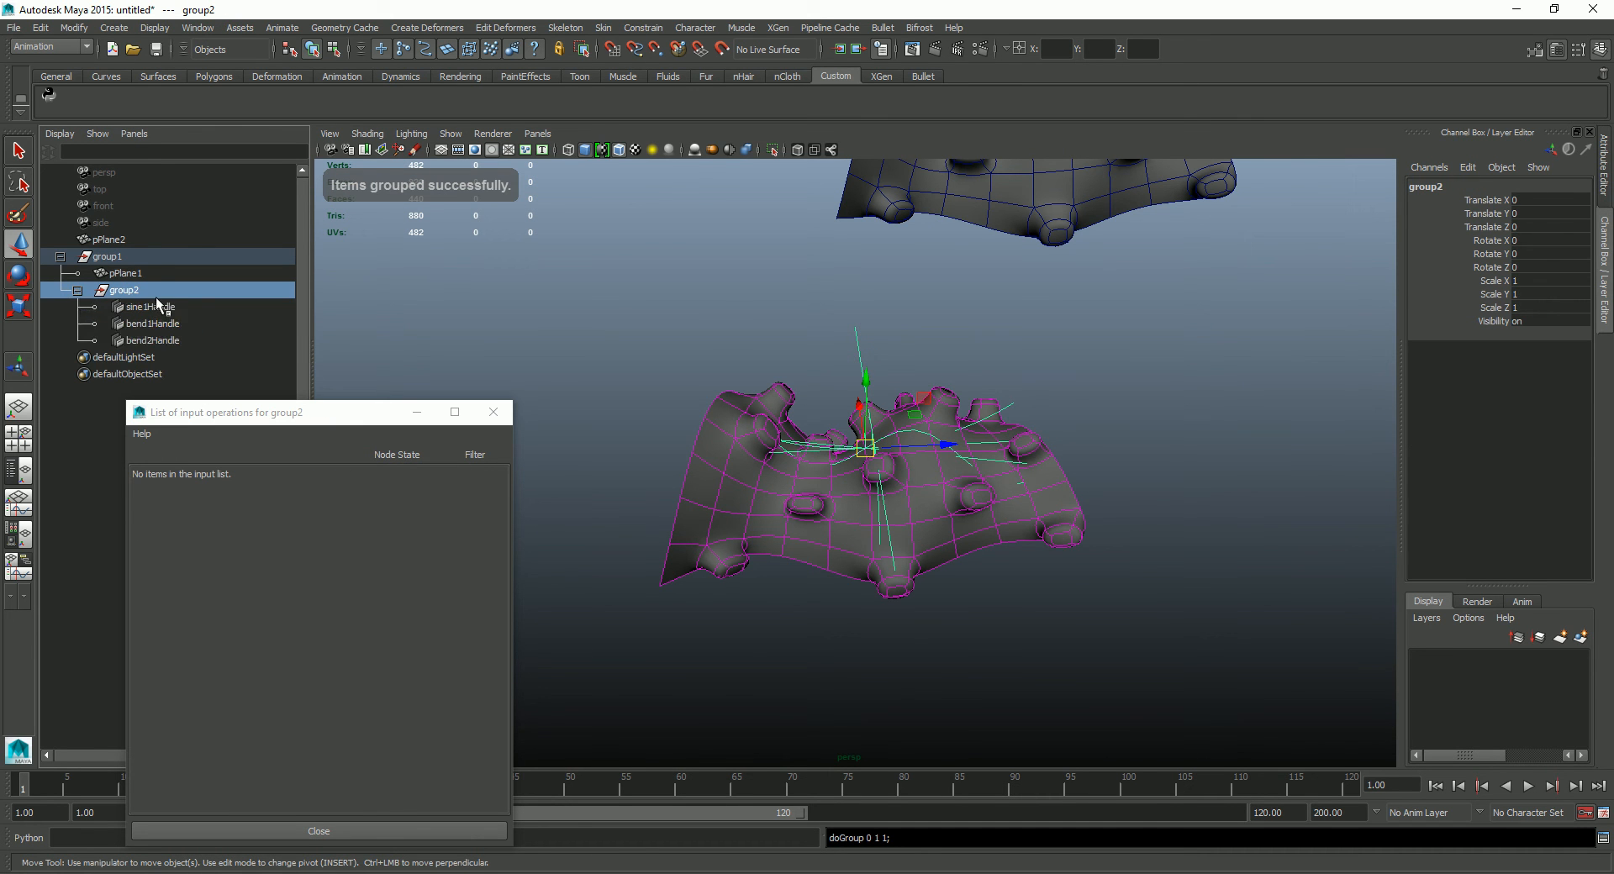
Step: Try moving the handle subgroup group2 and then the whole group1, undoing each move
{"action": "left_click", "coordinate": [146, 259]}
{"action": "left_click", "coordinate": [133, 291]}
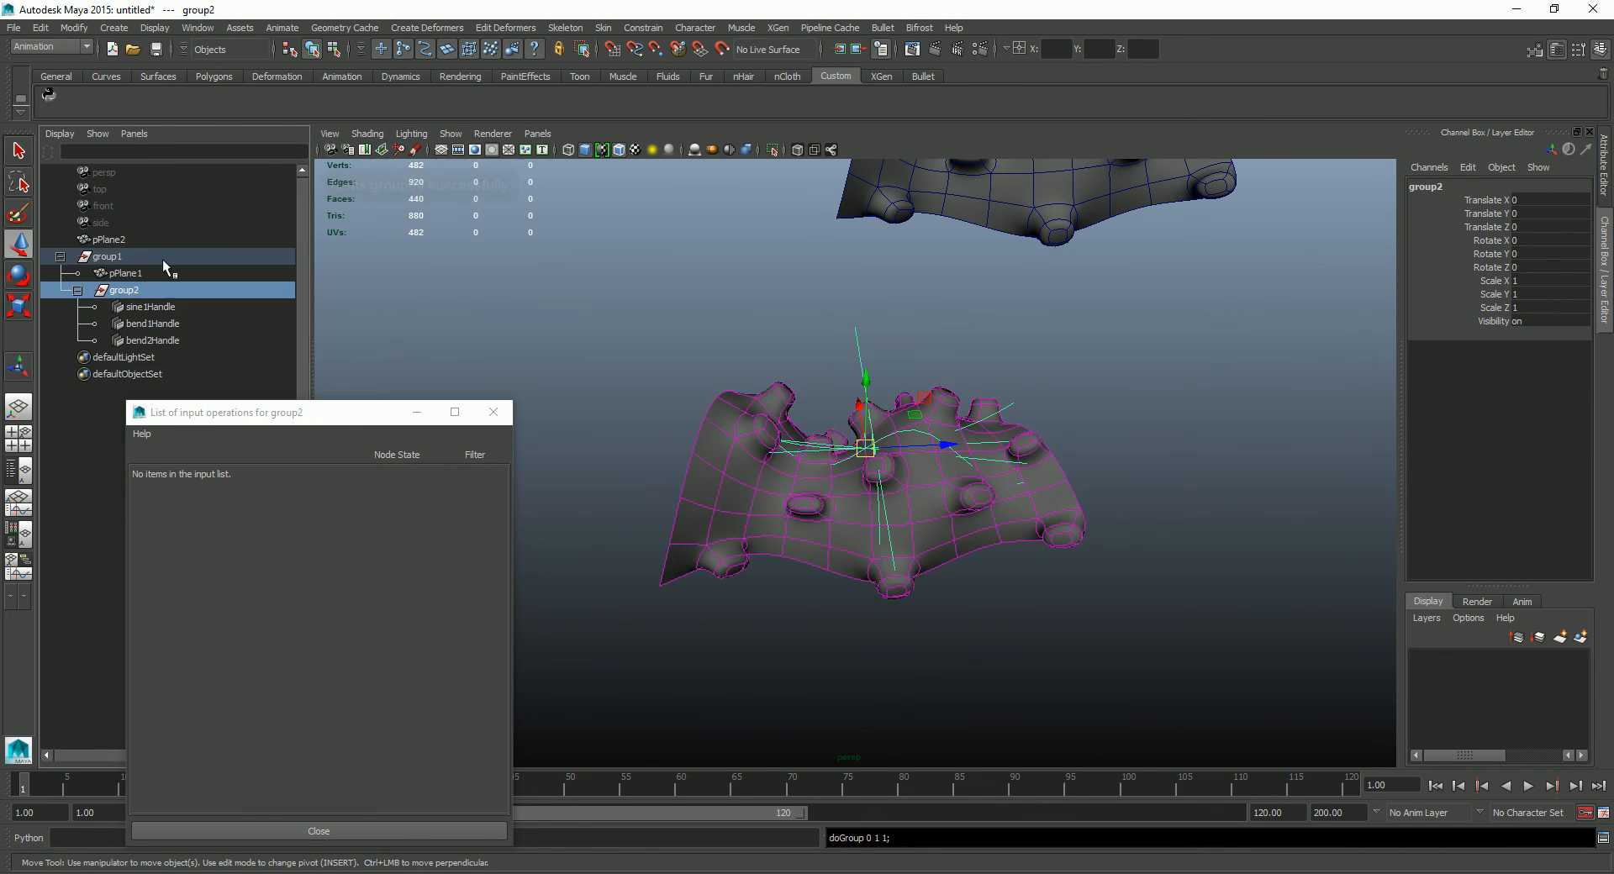
{"action": "middle_click_drag", "start_coordinate": [1141, 475], "coordinate": [1039, 393]}
{"action": "key", "text": "ctrl+z"}
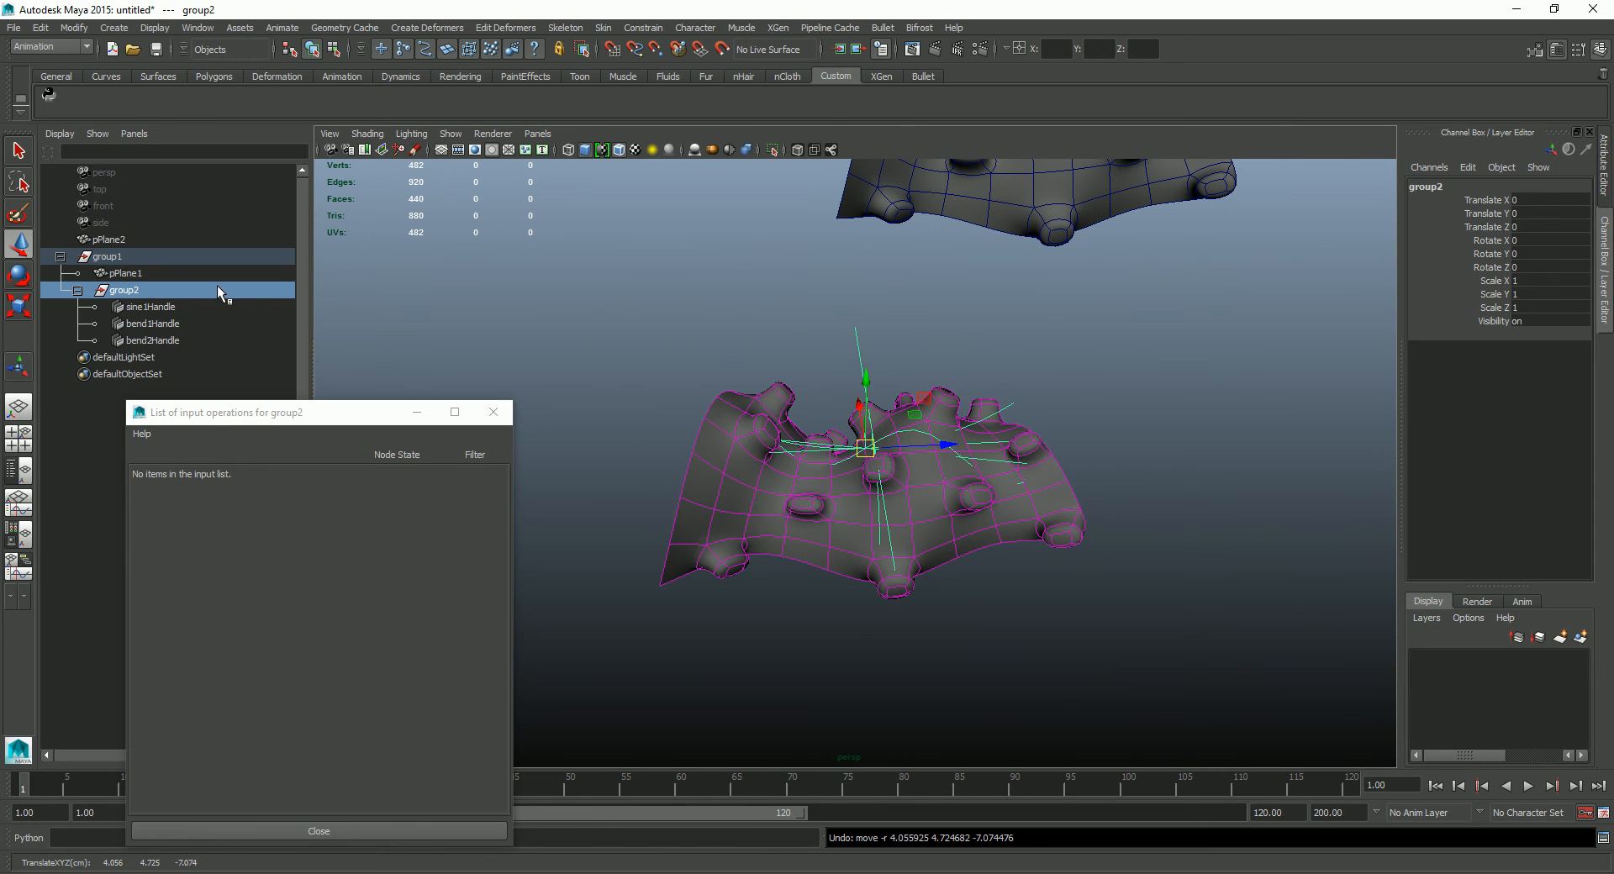
{"action": "left_click", "coordinate": [160, 257]}
{"action": "middle_click_drag", "start_coordinate": [1225, 447], "coordinate": [1525, 240]}
{"action": "key", "text": "ctrl+z"}
{"action": "left_click_drag", "start_coordinate": [1366, 363], "coordinate": [1268, 381], "text": "alt"}
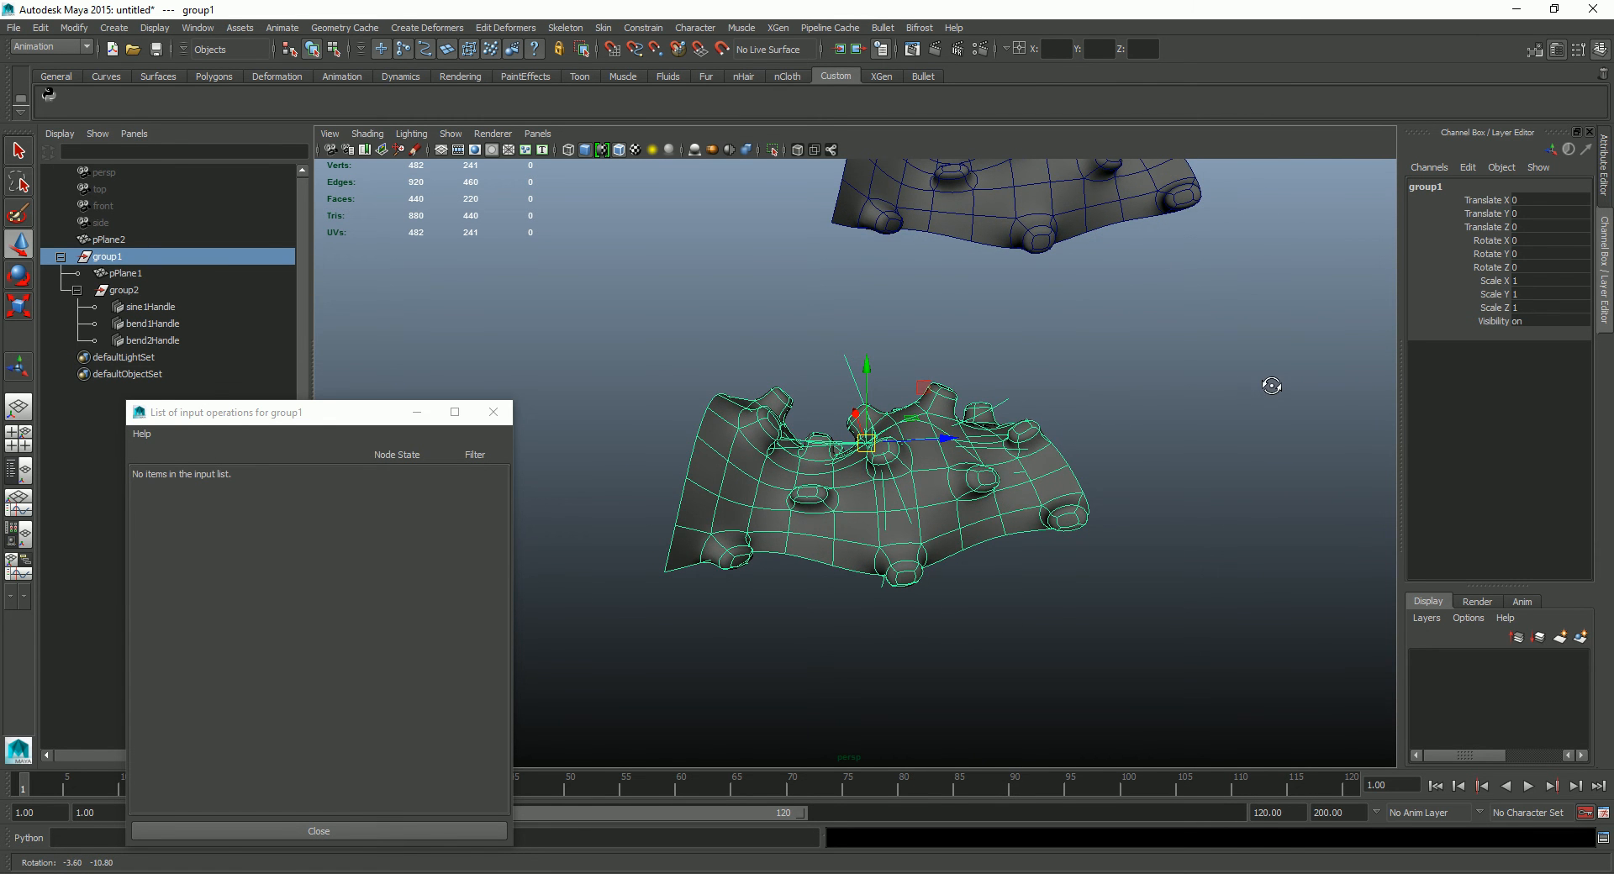
Step: Repeat the test moves of the handle subgroup and its parent group, undoing both
{"action": "left_click", "coordinate": [124, 290]}
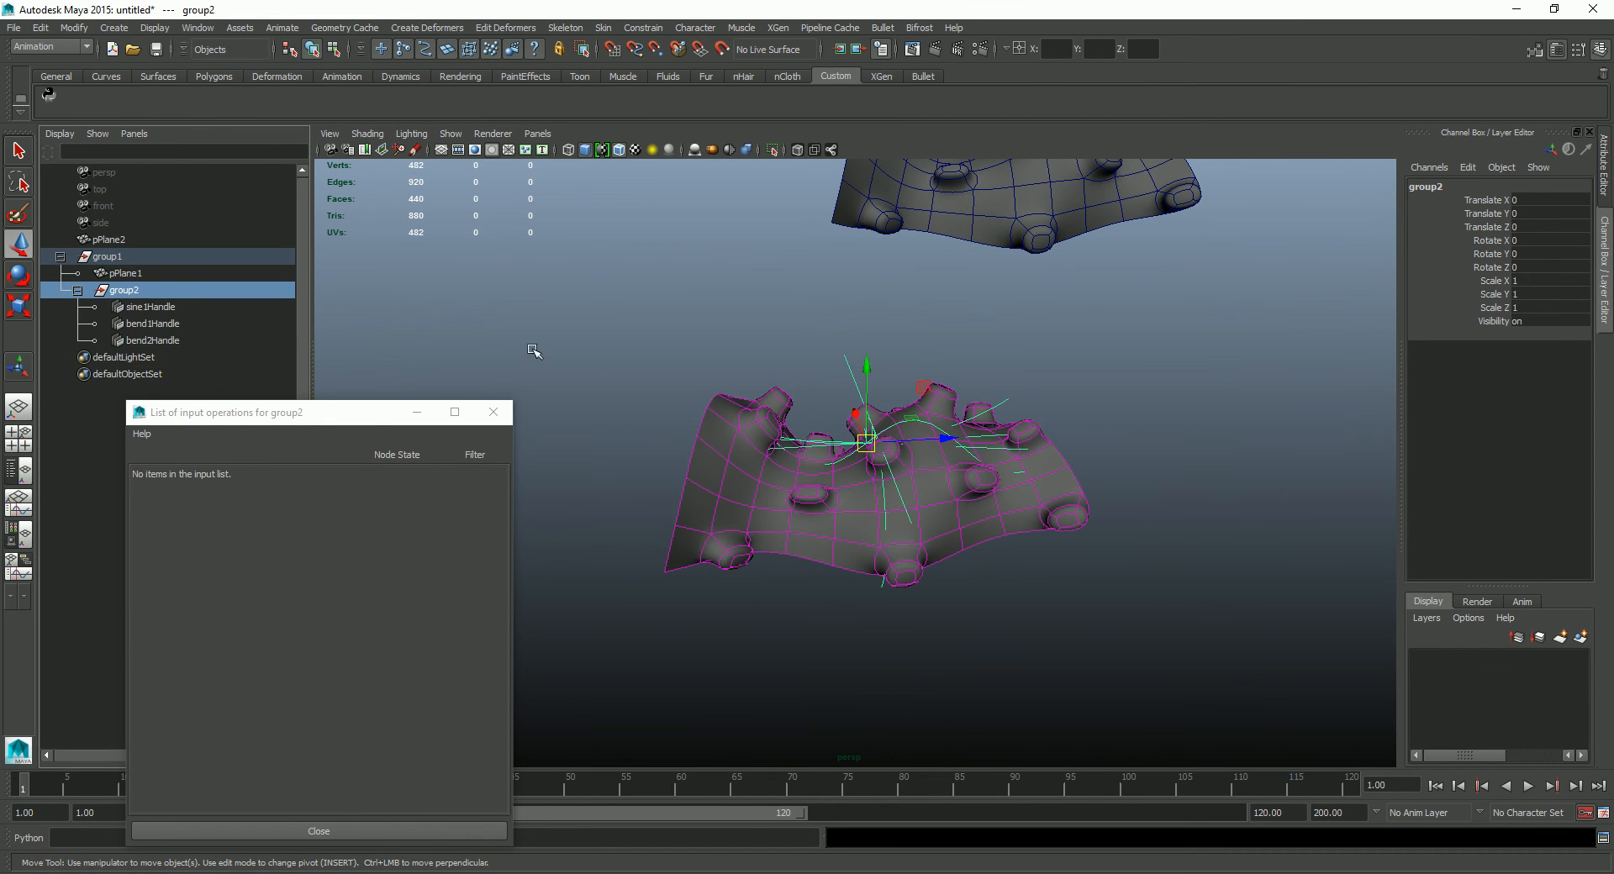
{"action": "middle_click_drag", "start_coordinate": [1081, 432], "coordinate": [1168, 420]}
{"action": "key", "text": "ctrl+z"}
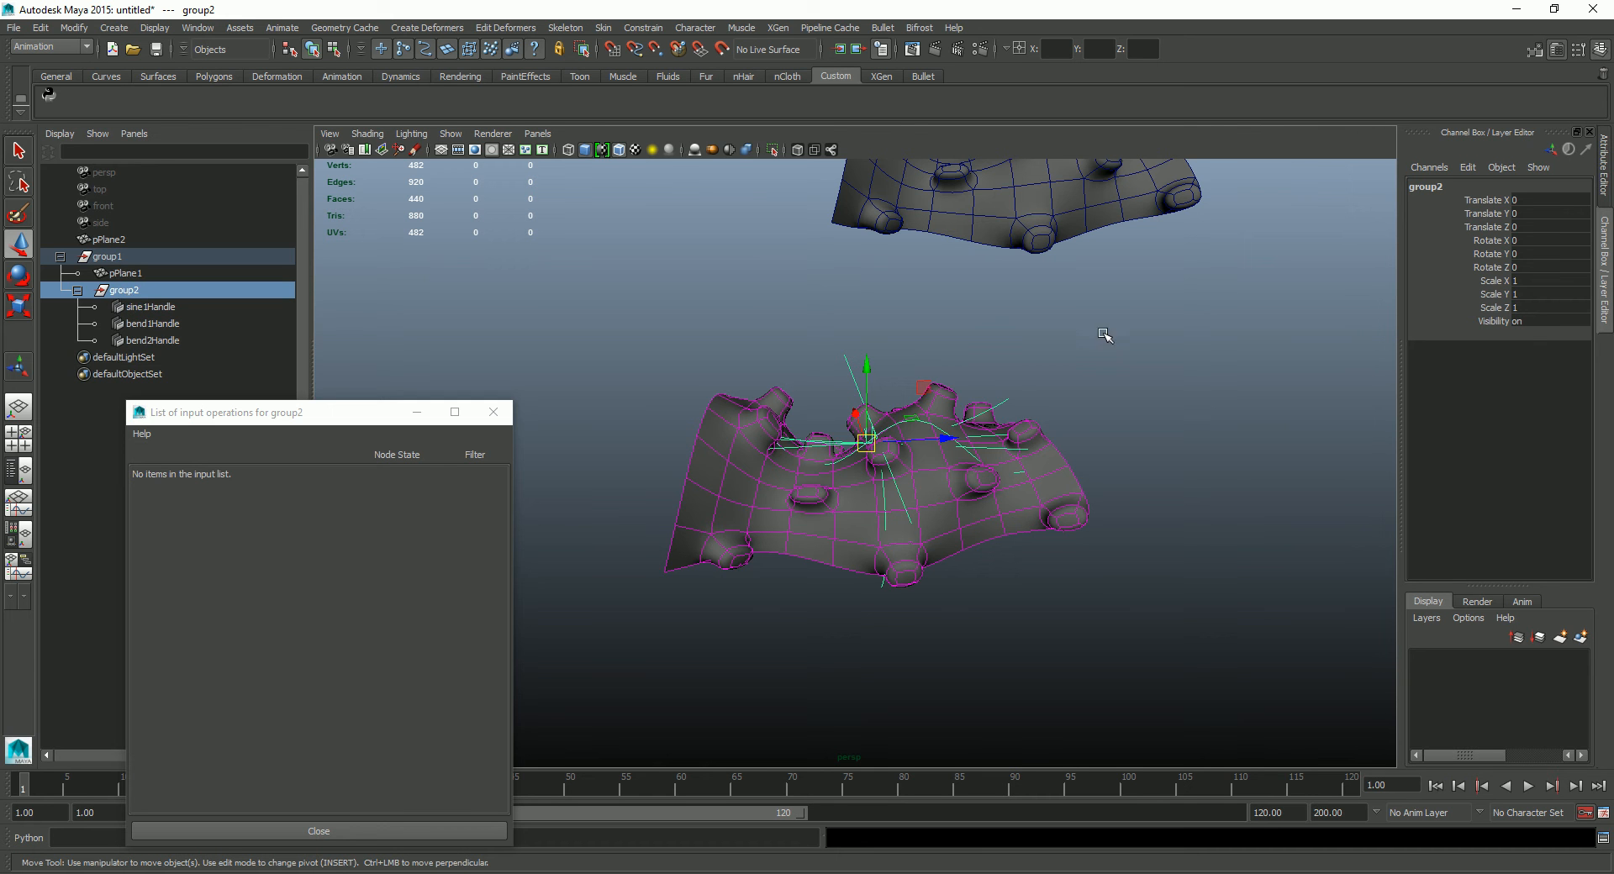
{"action": "left_click_drag", "start_coordinate": [1185, 396], "coordinate": [1085, 370], "text": "alt"}
{"action": "left_click", "coordinate": [125, 259]}
{"action": "left_click_drag", "start_coordinate": [1001, 421], "coordinate": [1035, 466], "text": "alt"}
{"action": "middle_click_drag", "start_coordinate": [1132, 494], "coordinate": [1121, 372]}
{"action": "key", "text": "ctrl+z"}
Step: Hide the group2 subgroup holding the deformer handles and clear the selection
{"action": "left_click", "coordinate": [168, 289]}
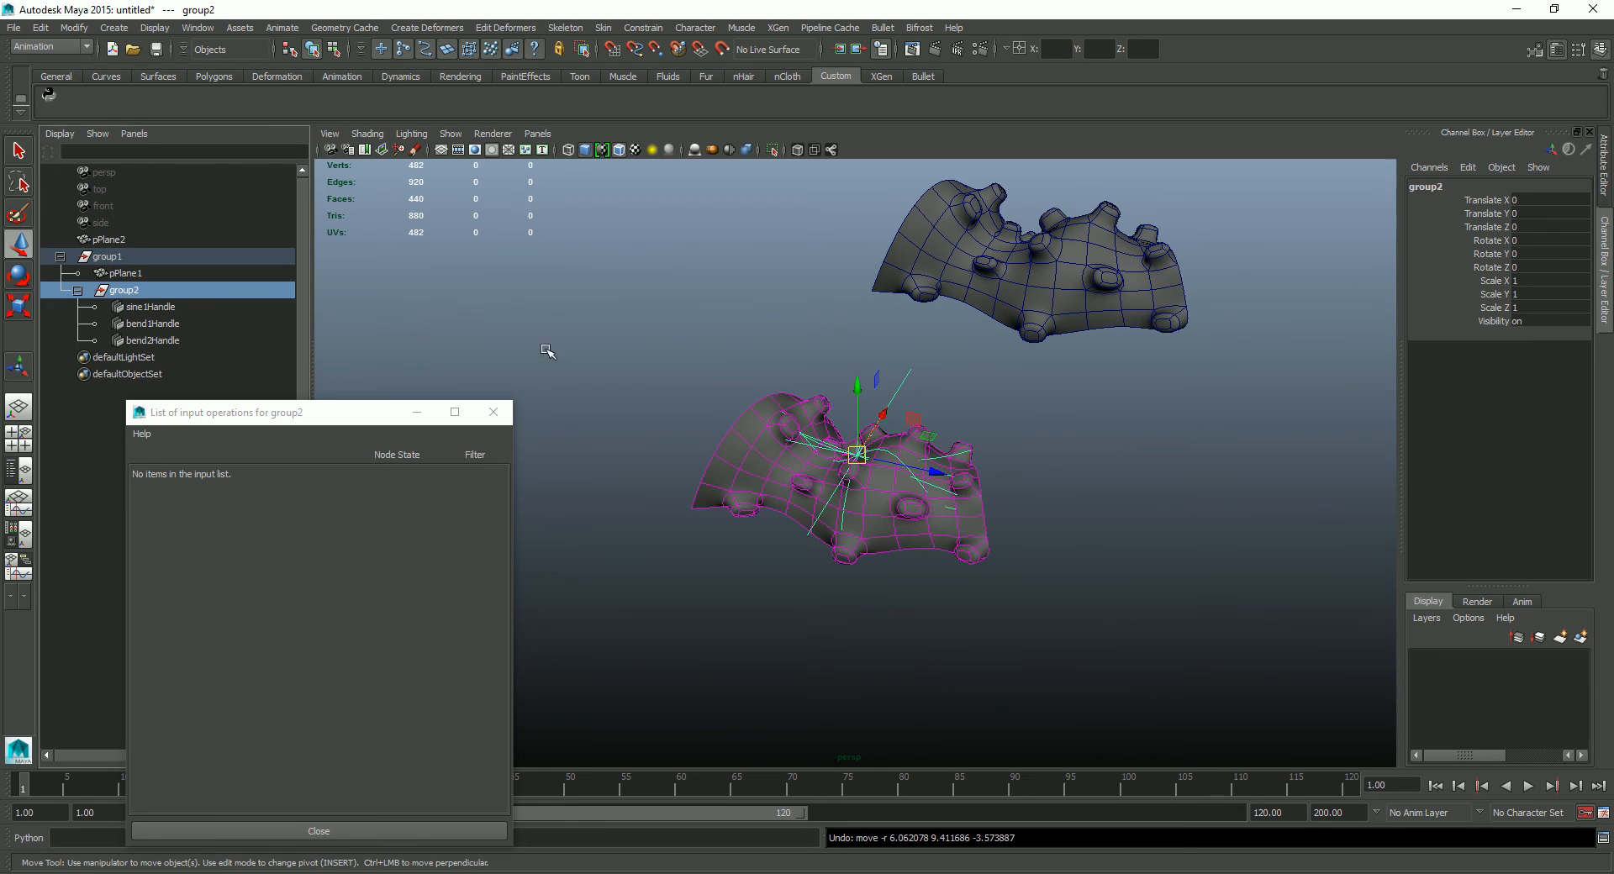
{"action": "key", "text": "ctrl+h"}
{"action": "left_click_drag", "start_coordinate": [1024, 455], "coordinate": [649, 440], "text": "alt"}
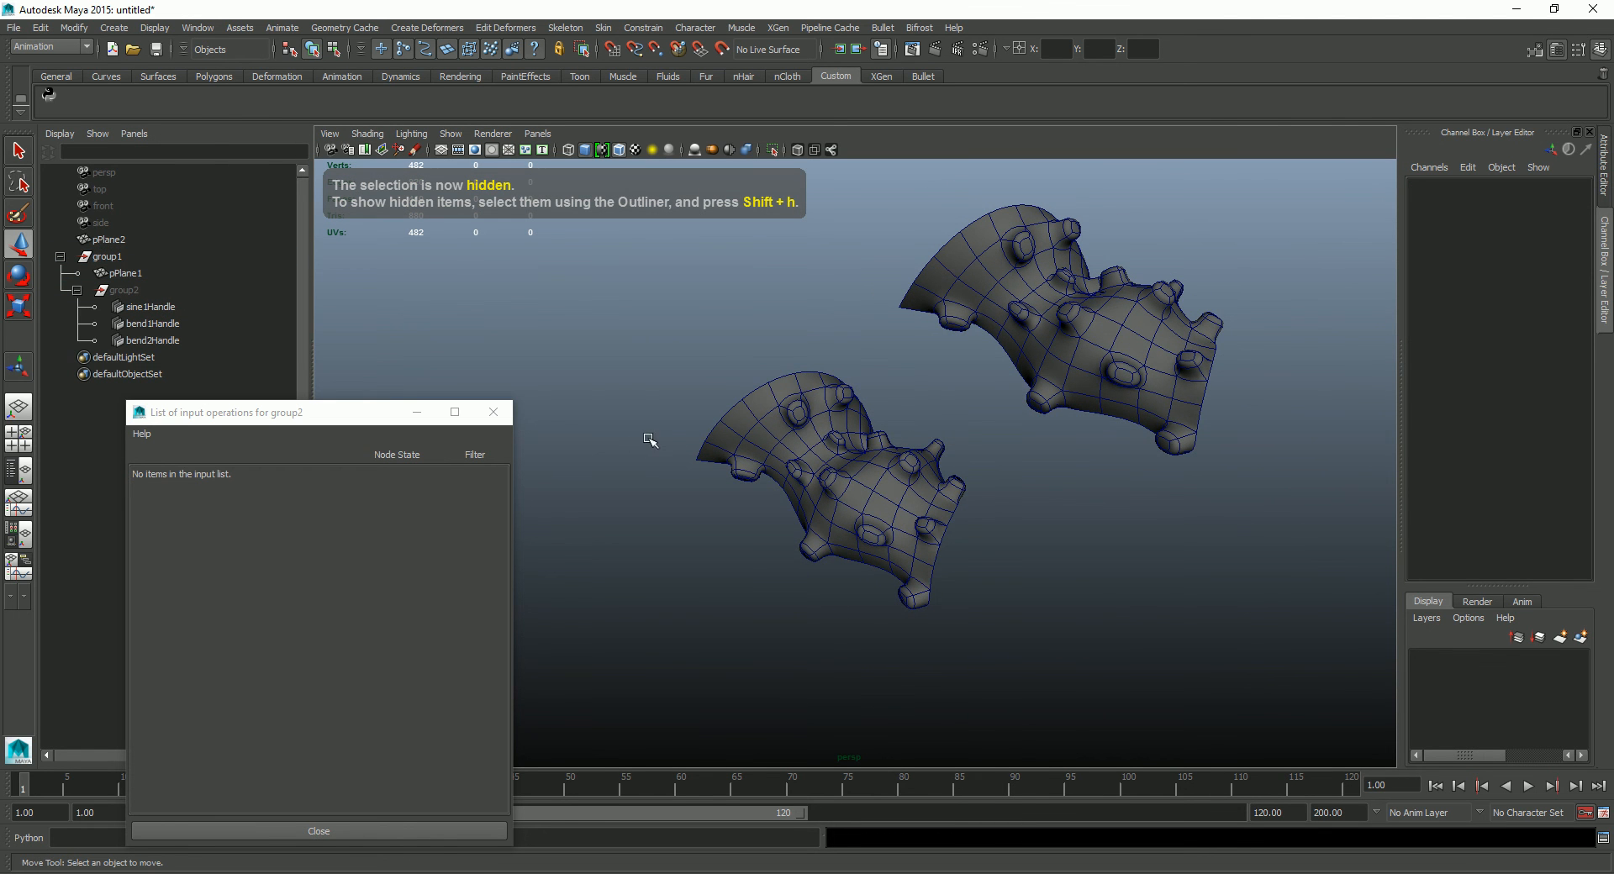
{"action": "left_click", "coordinate": [126, 293]}
{"action": "left_click_drag", "start_coordinate": [891, 487], "coordinate": [946, 511], "text": "alt"}
{"action": "left_click", "coordinate": [1030, 511]}
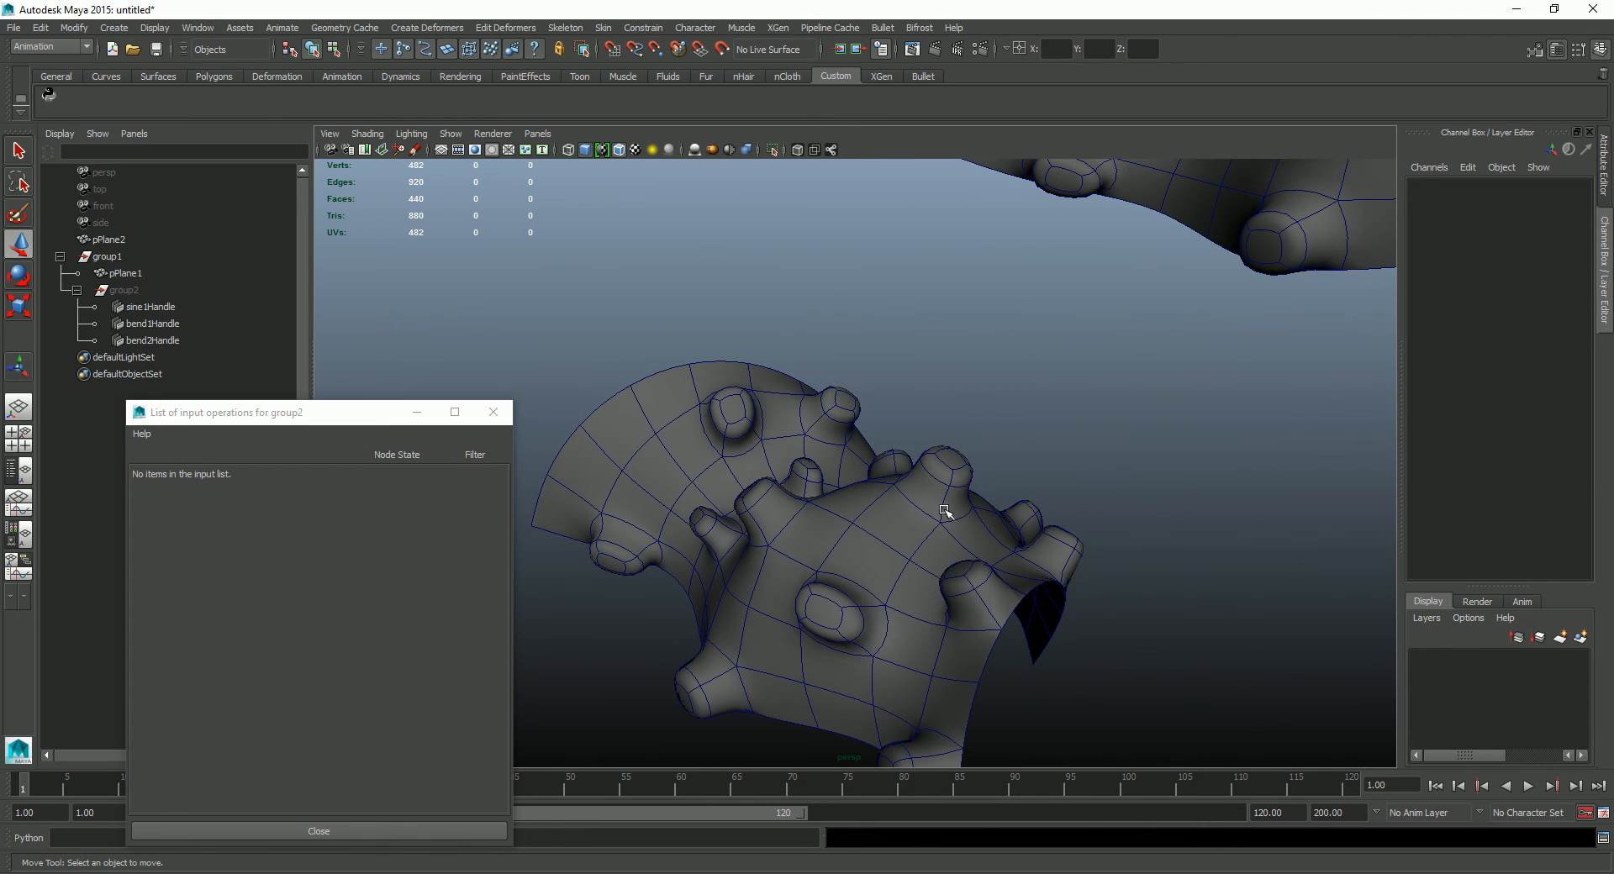
Step: Turn off the smooth mesh preview on pPlane1 and on its copy pPlane2
{"action": "left_click", "coordinate": [947, 512]}
{"action": "key", "text": "1"}
{"action": "left_click_drag", "start_coordinate": [1039, 529], "coordinate": [839, 496], "text": "alt"}
{"action": "left_click_drag", "start_coordinate": [1013, 454], "coordinate": [967, 450], "text": "alt"}
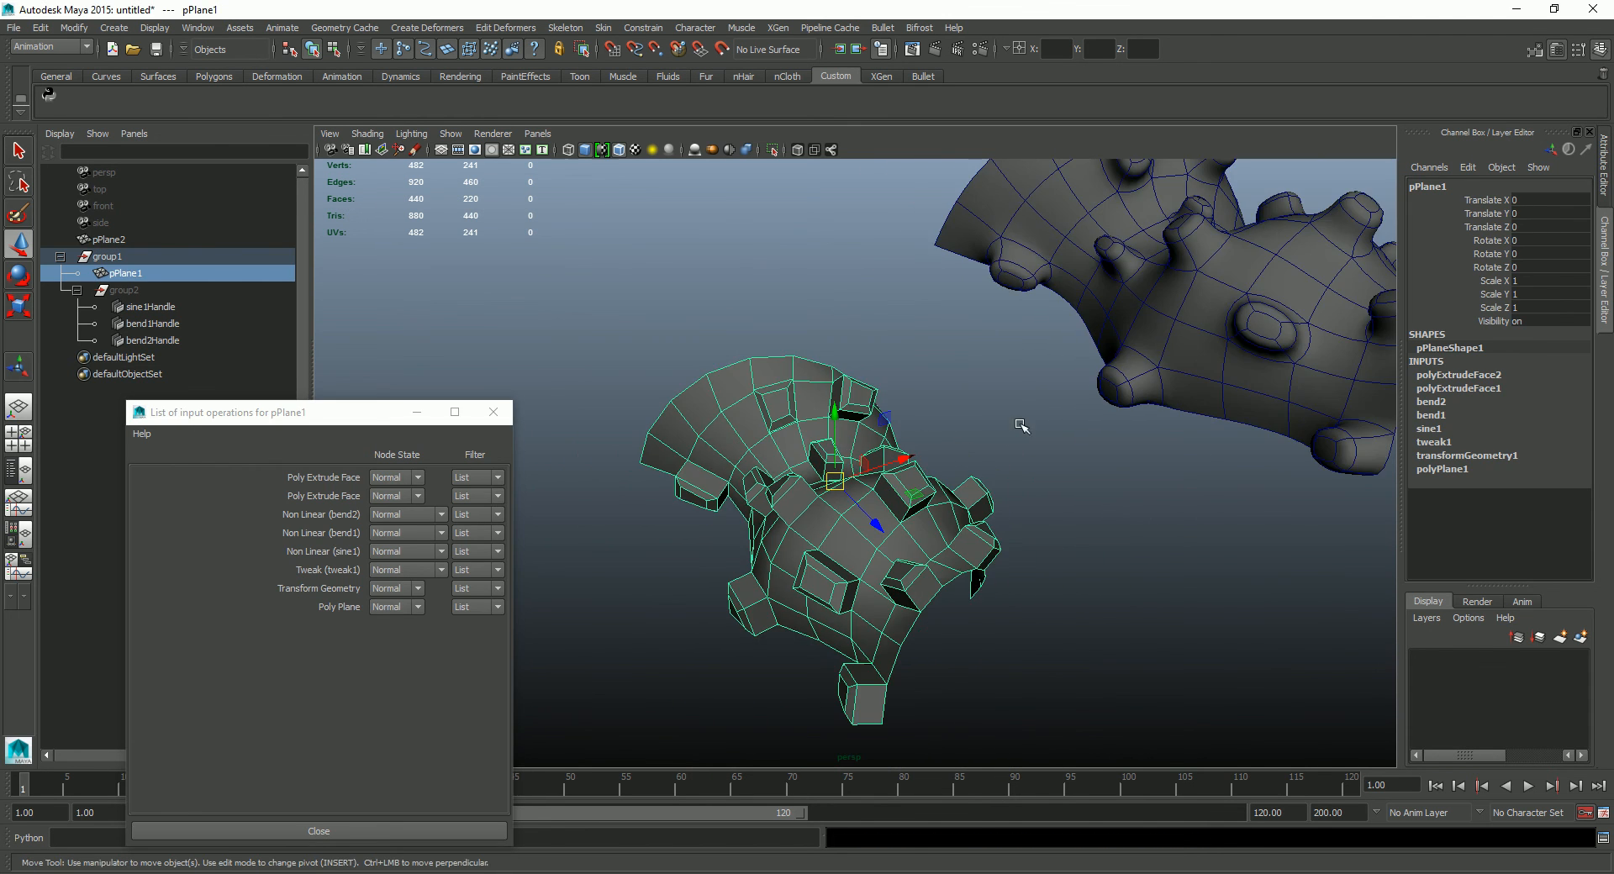
{"action": "left_click", "coordinate": [1146, 312]}
{"action": "key", "text": "1"}
{"action": "left_click_drag", "start_coordinate": [1113, 457], "coordinate": [843, 515], "text": "alt"}
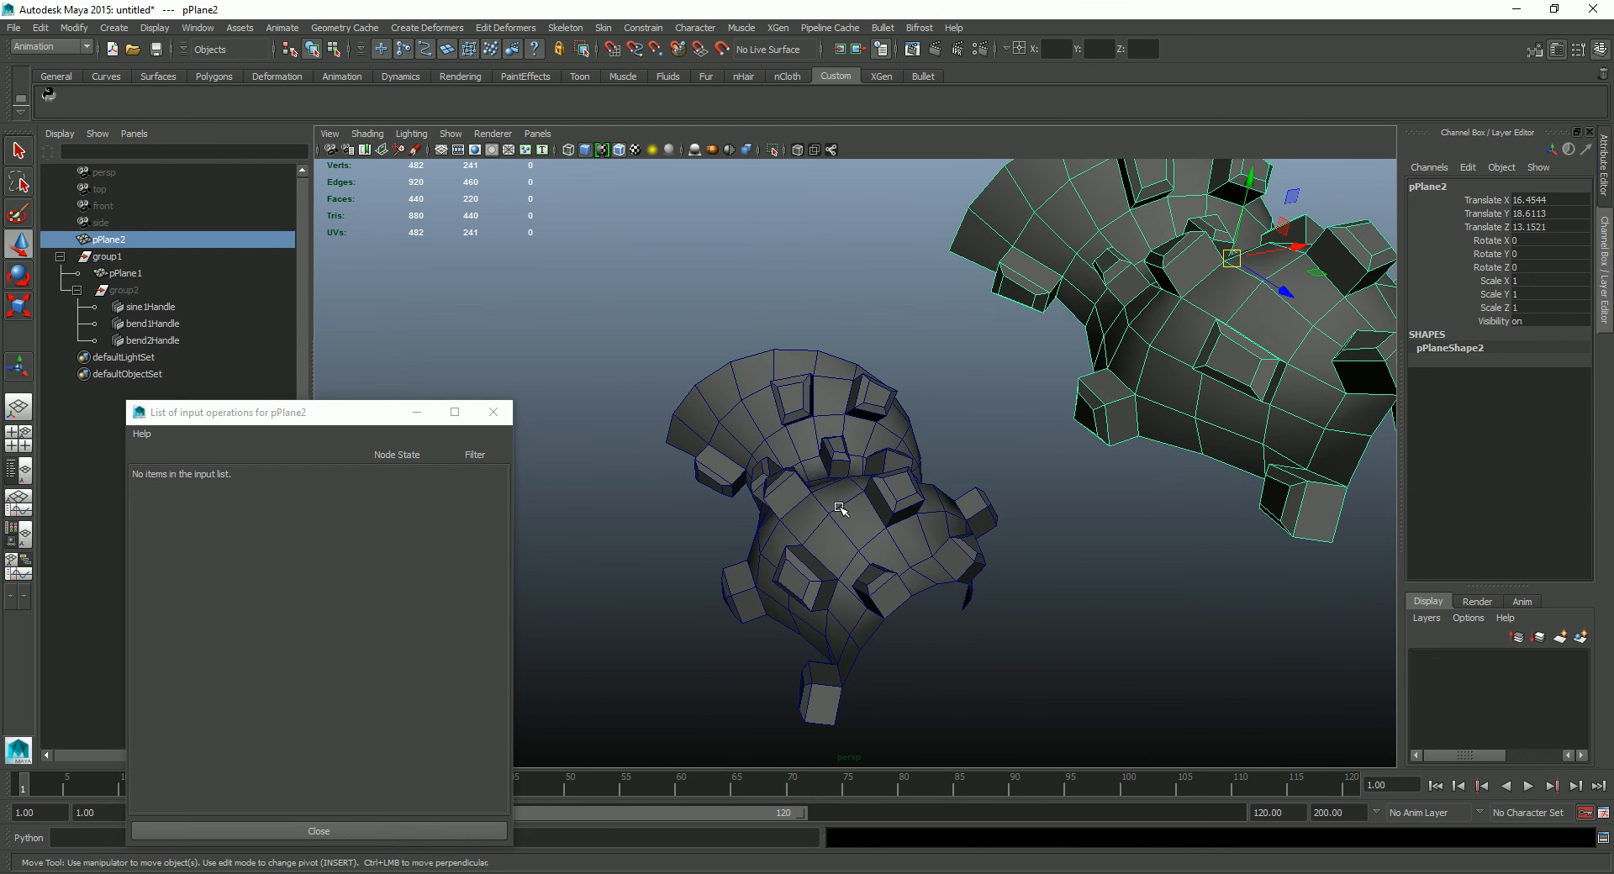
Step: Collapse group1 in the Outliner and hide the whole group
{"action": "left_click", "coordinate": [843, 515]}
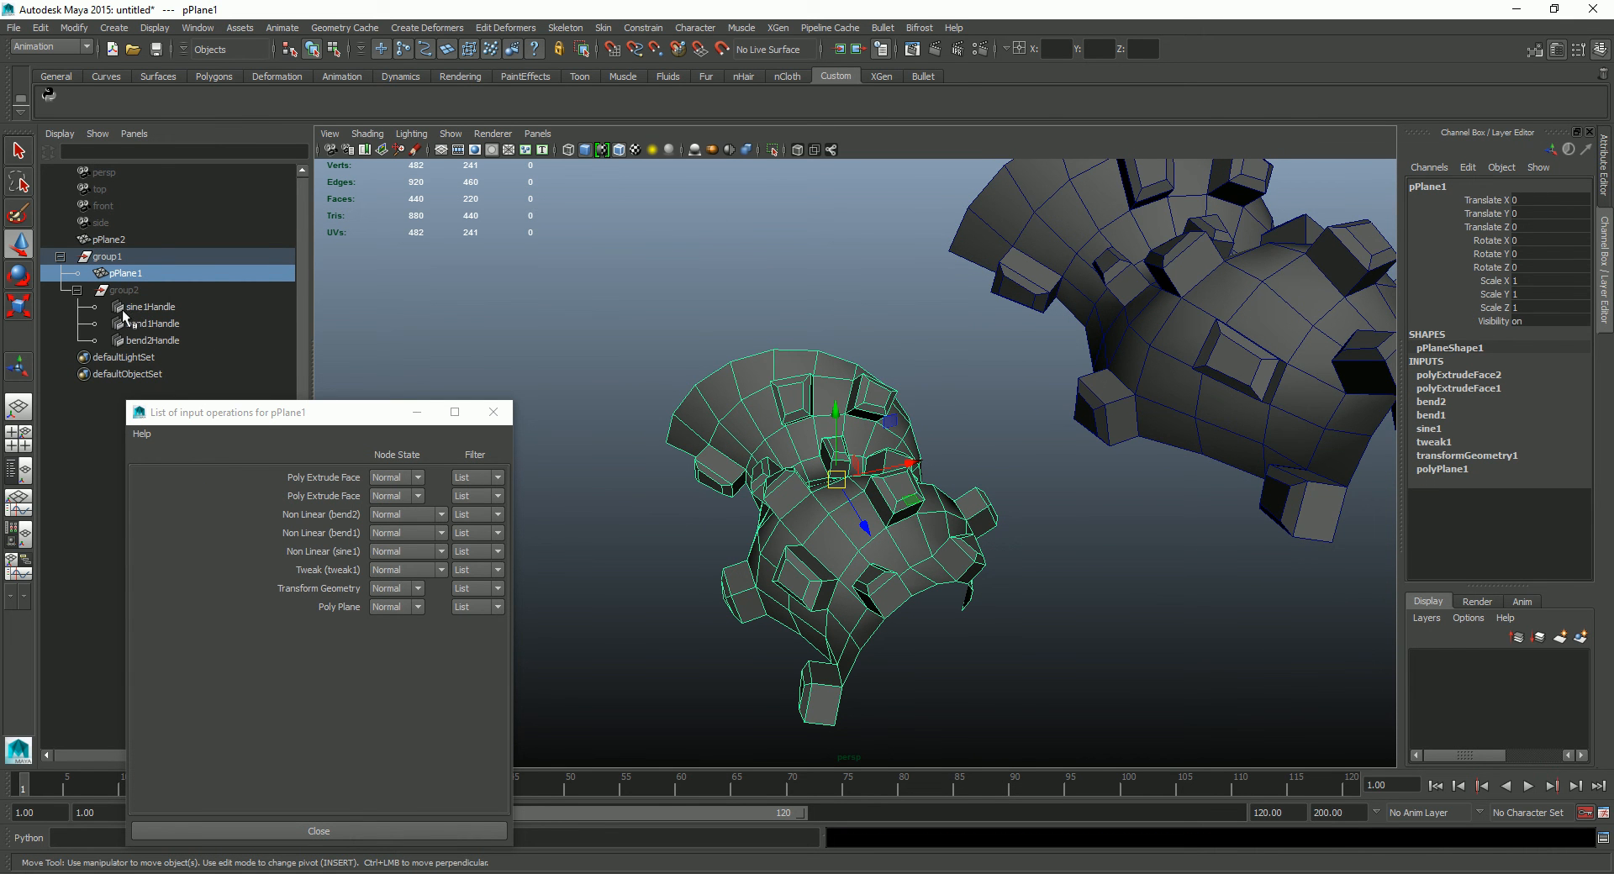
{"action": "left_click", "coordinate": [130, 257]}
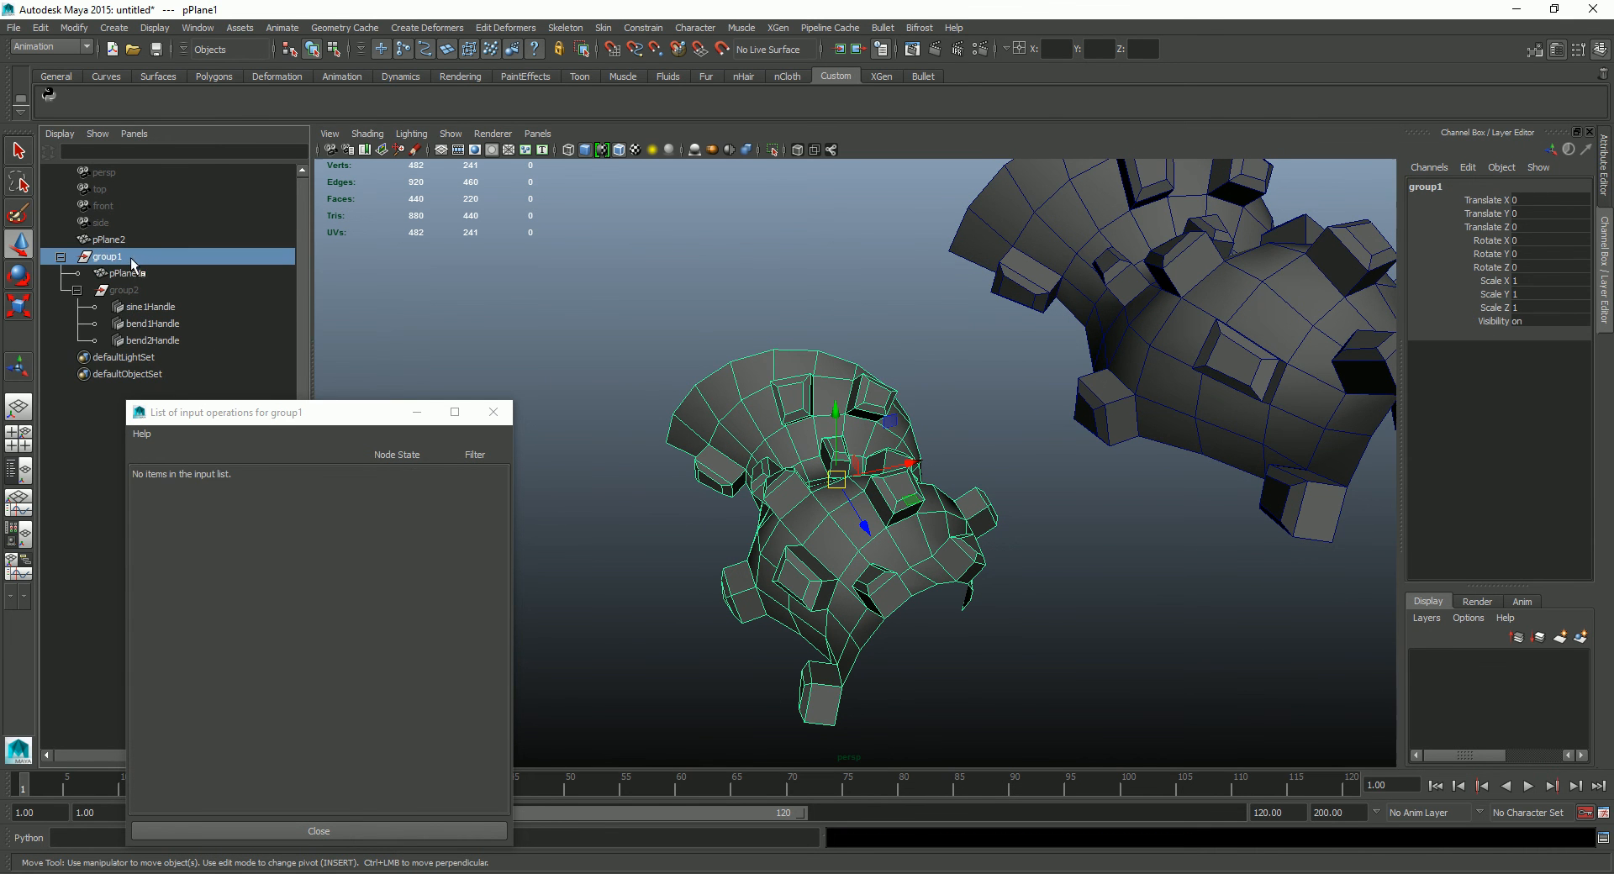
{"action": "left_click", "coordinate": [60, 256]}
{"action": "key", "text": "ctrl+h"}
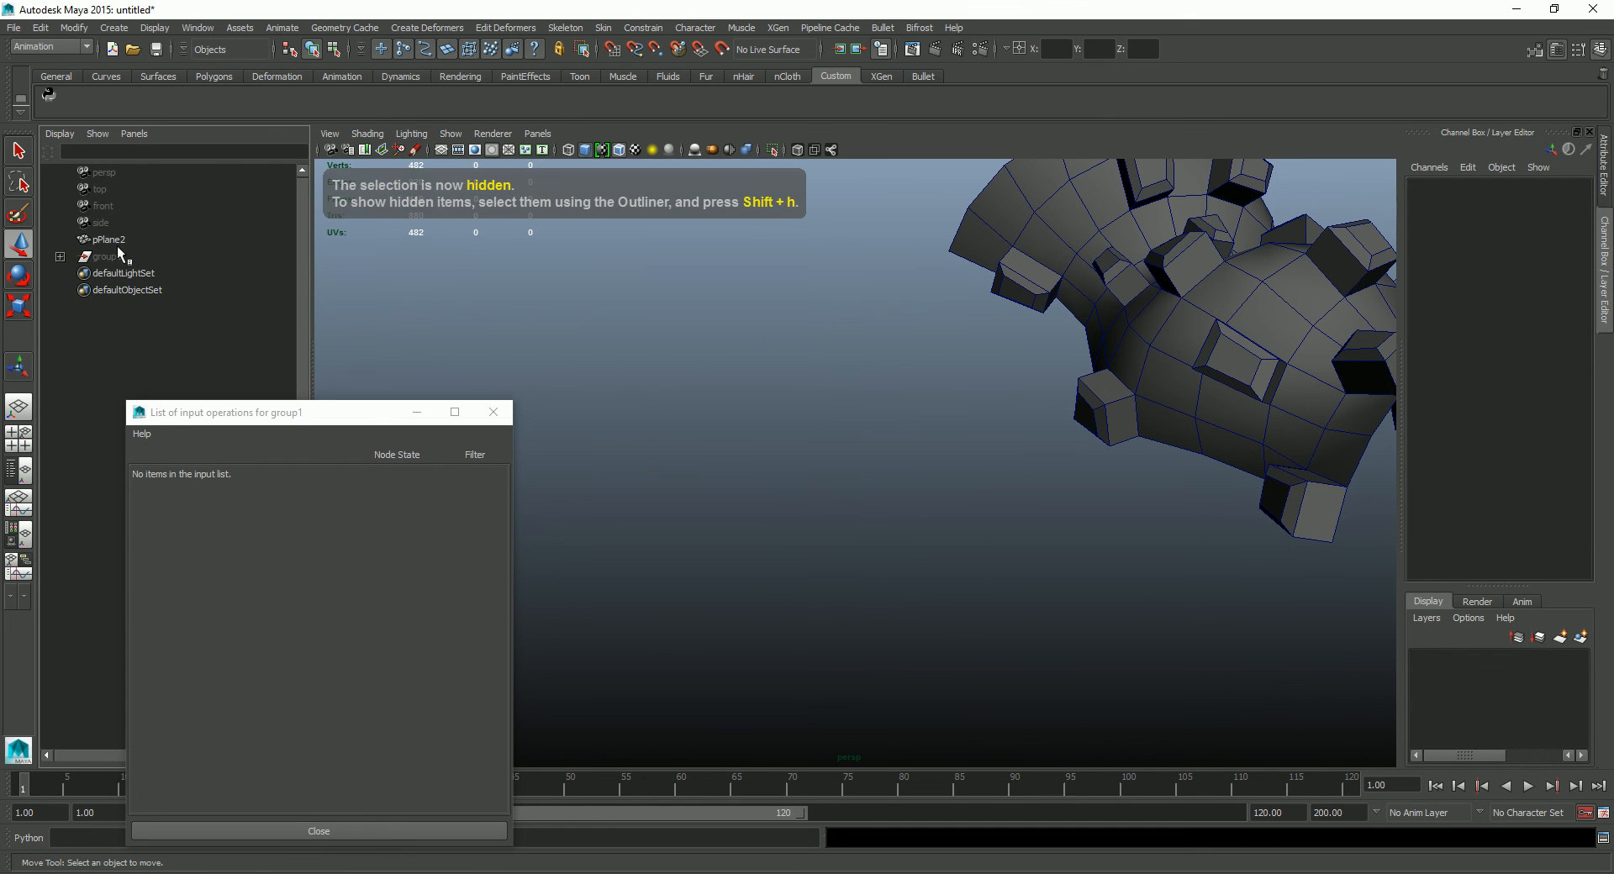
Step: Set Translate X, Y and Z of pPlane2 to 0
{"action": "left_click", "coordinate": [118, 240]}
{"action": "left_click_drag", "start_coordinate": [793, 381], "coordinate": [1066, 391], "text": "alt"}
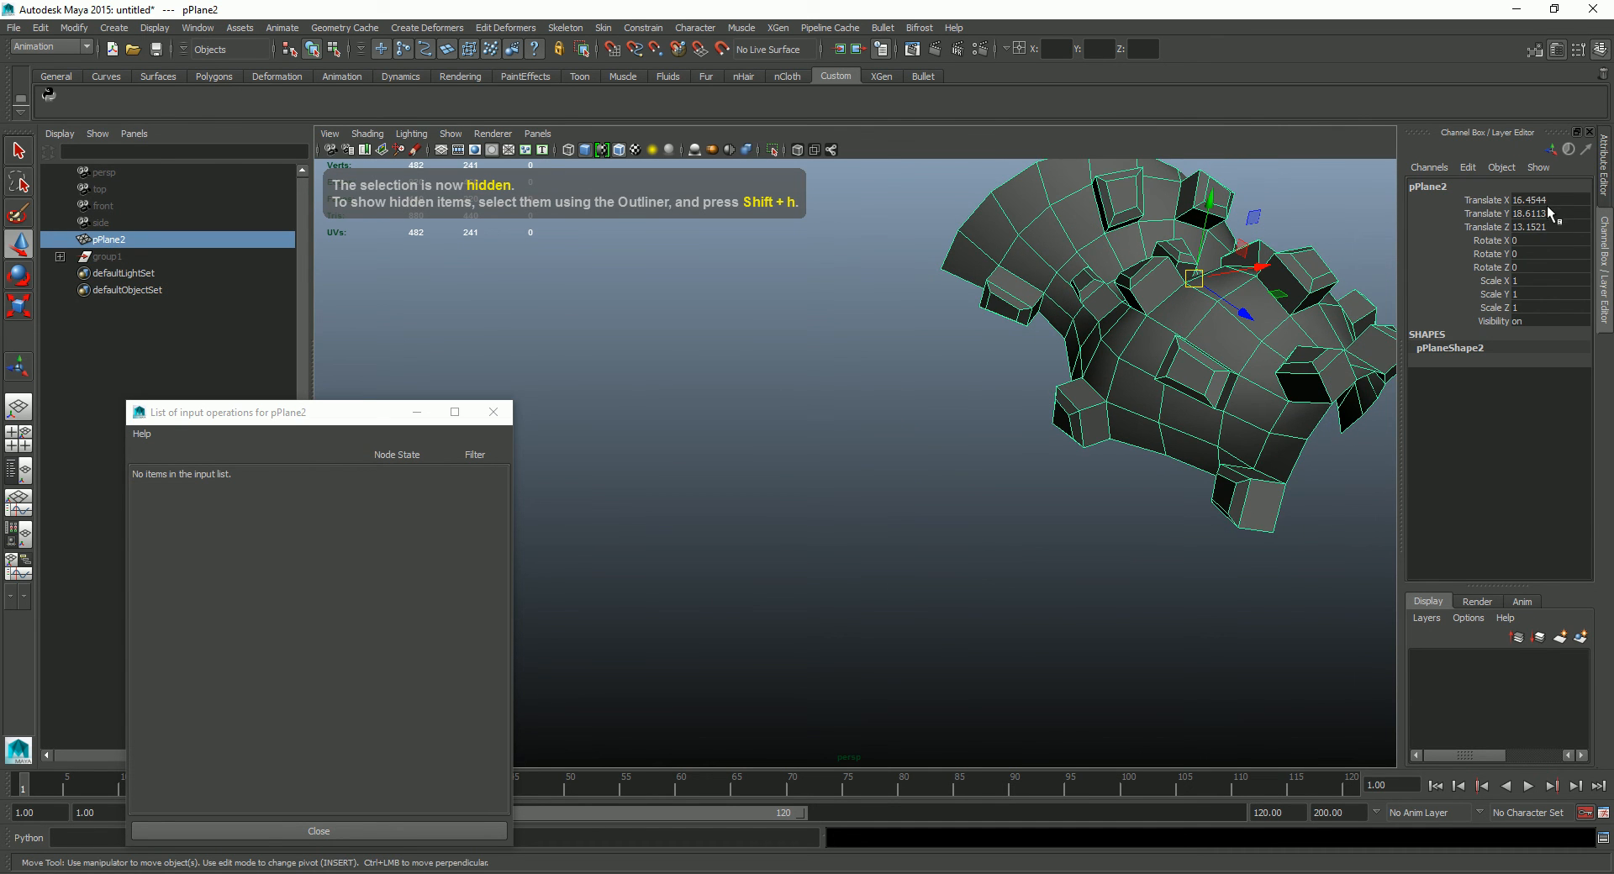
{"action": "left_click_drag", "start_coordinate": [1551, 200], "coordinate": [1551, 226]}
{"action": "type", "text": "0"}
{"action": "key", "text": "Return"}
{"action": "left_click_drag", "start_coordinate": [1026, 390], "coordinate": [1080, 363], "text": "alt"}
{"action": "scroll", "coordinate": [1101, 361], "scroll_direction": "up", "scroll_amount": 4}
{"action": "left_click_drag", "start_coordinate": [425, 268], "coordinate": [232, 282], "text": "alt"}
{"action": "left_click_drag", "start_coordinate": [1048, 447], "coordinate": [975, 399], "text": "alt"}
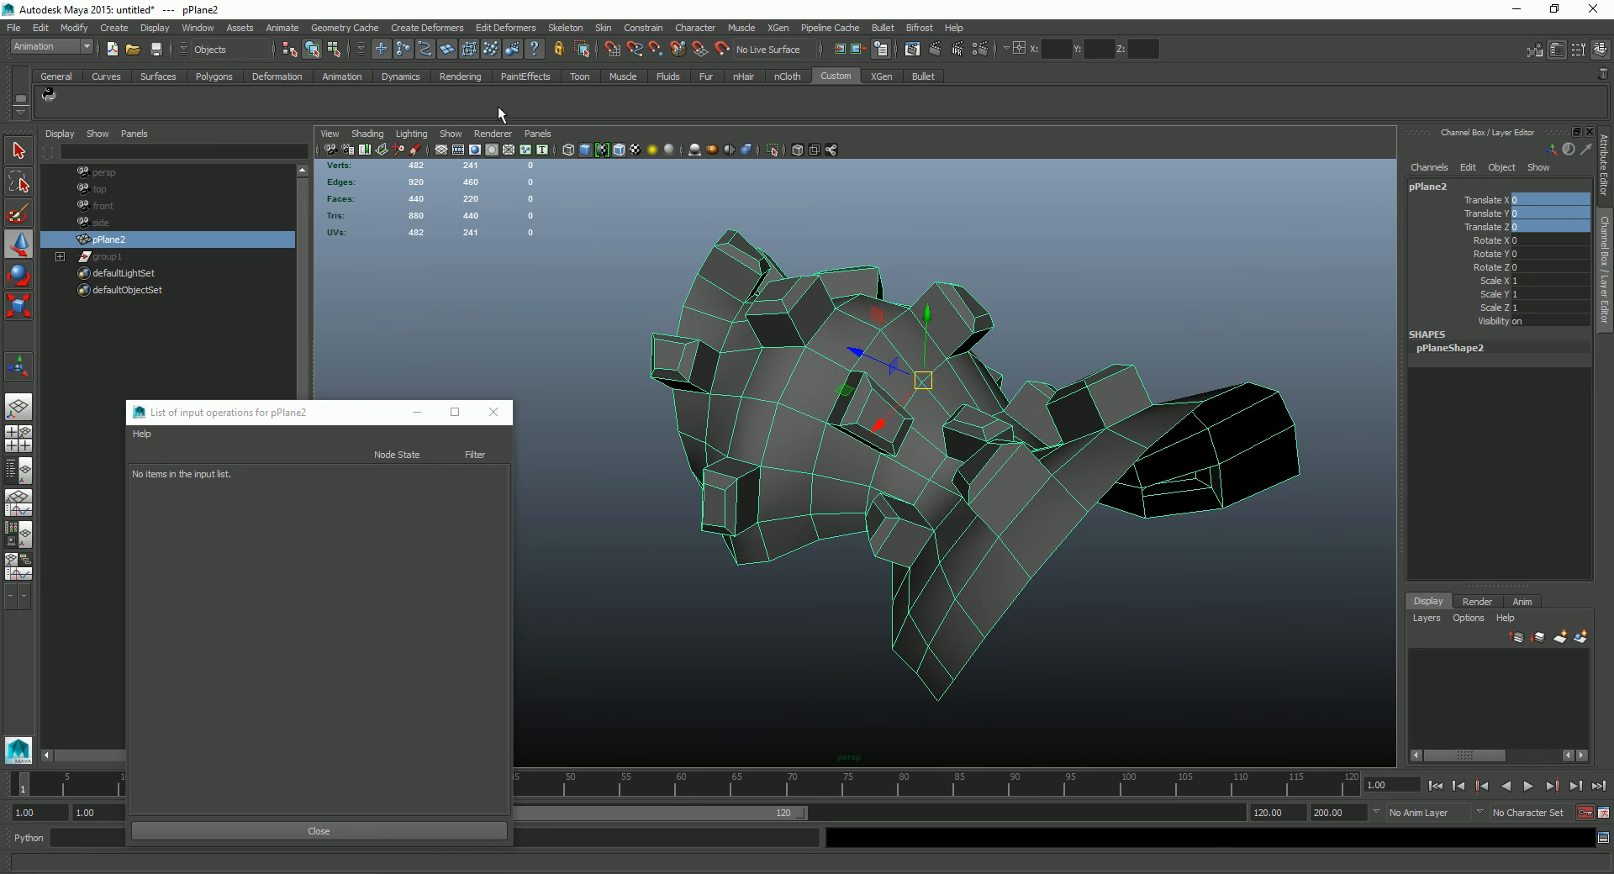
Step: Switch to the Polygons menu set and put pPlane2 into edge selection mode
{"action": "key", "text": "F3"}
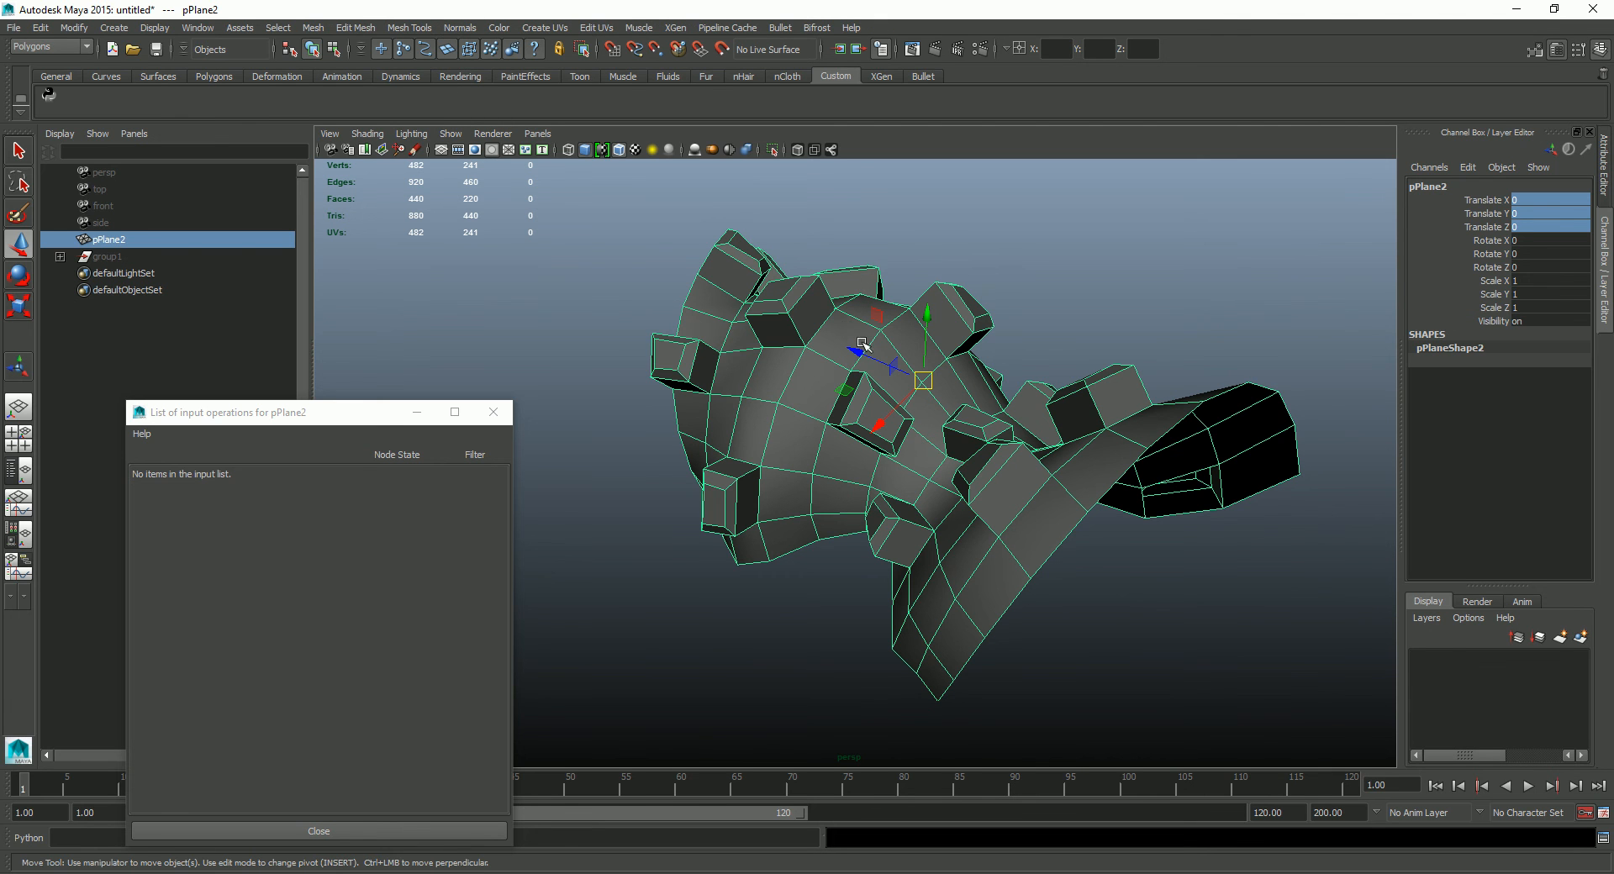
{"action": "left_click", "coordinate": [355, 28]}
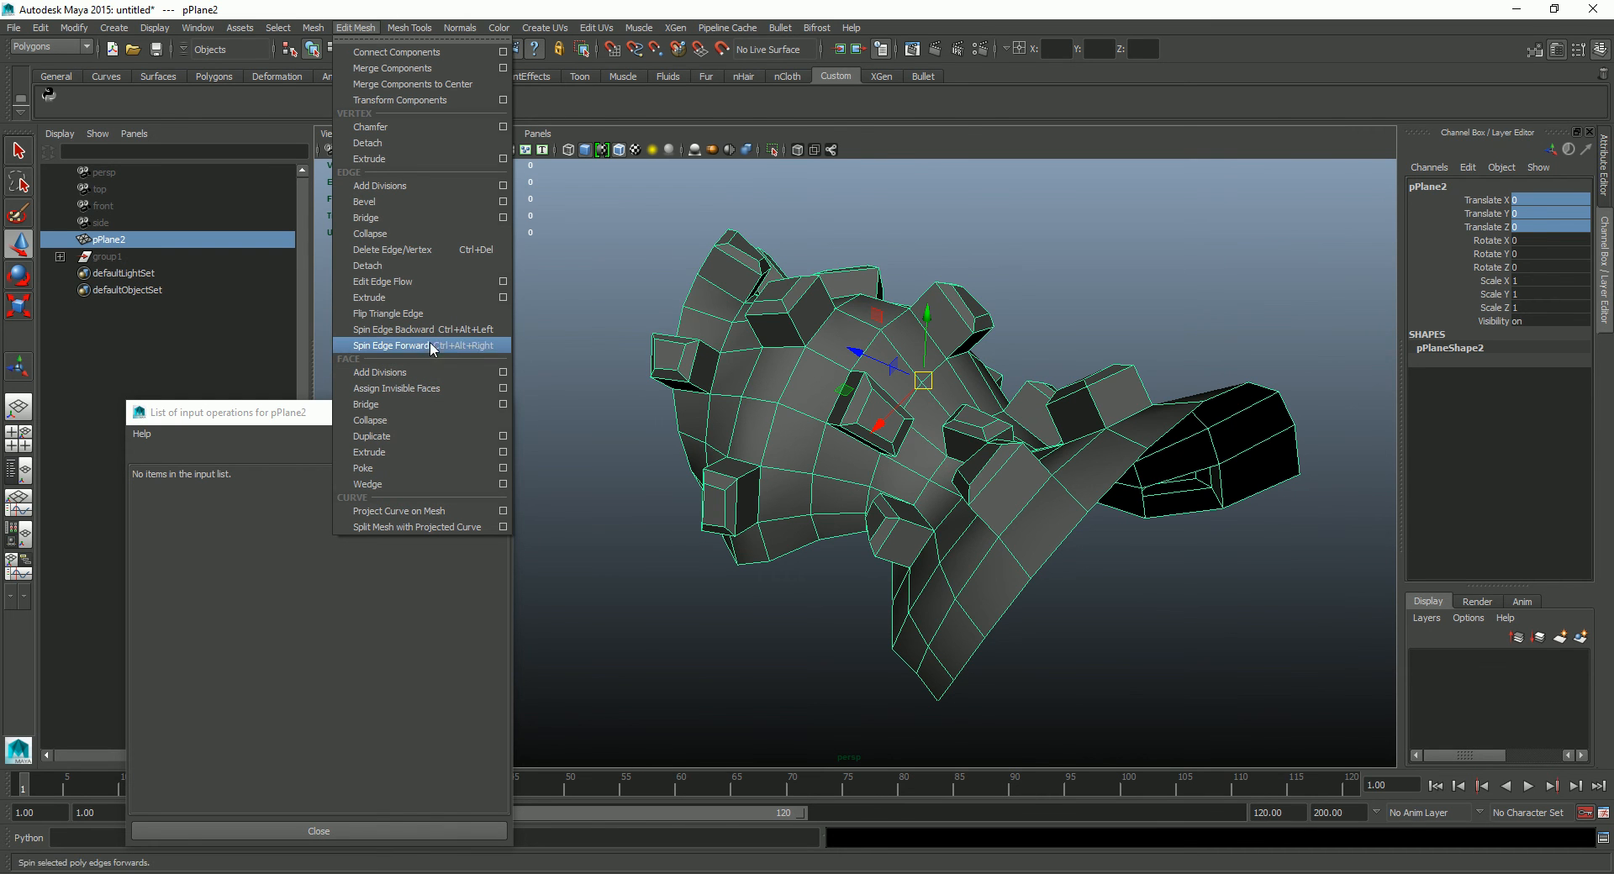
{"action": "left_click", "coordinate": [460, 286]}
{"action": "left_click_drag", "start_coordinate": [877, 355], "coordinate": [874, 401], "text": "alt"}
{"action": "right_click_drag", "start_coordinate": [872, 402], "coordinate": [865, 370]}
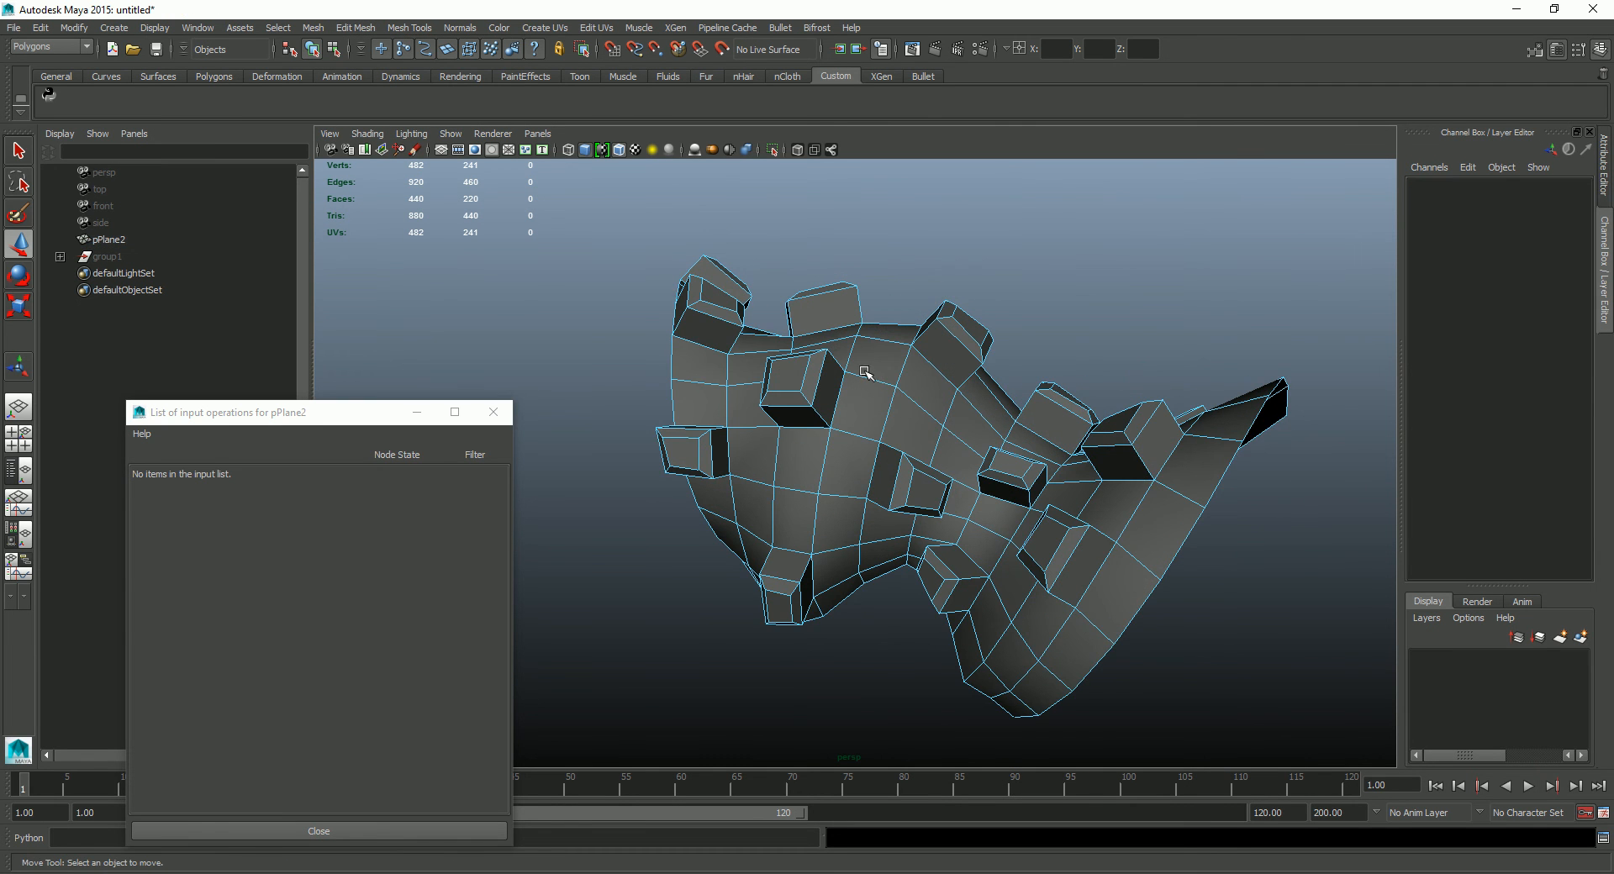
{"action": "left_click_drag", "start_coordinate": [865, 371], "coordinate": [897, 375], "text": "alt"}
Step: Insert three edge loops into pPlane2 between the extruded blocks with the Insert Edge Loop Tool
{"action": "left_click", "coordinate": [898, 341]}
{"action": "right_click", "coordinate": [901, 344], "text": "ctrl"}
{"action": "mouse_move", "coordinate": [901, 343]}
{"action": "right_mouse_down", "text": "ctrl"}
{"action": "mouse_move", "coordinate": [829, 366]}
{"action": "mouse_move", "coordinate": [915, 329]}
{"action": "right_mouse_up", "text": "ctrl"}
{"action": "right_click", "coordinate": [915, 328], "text": "shift"}
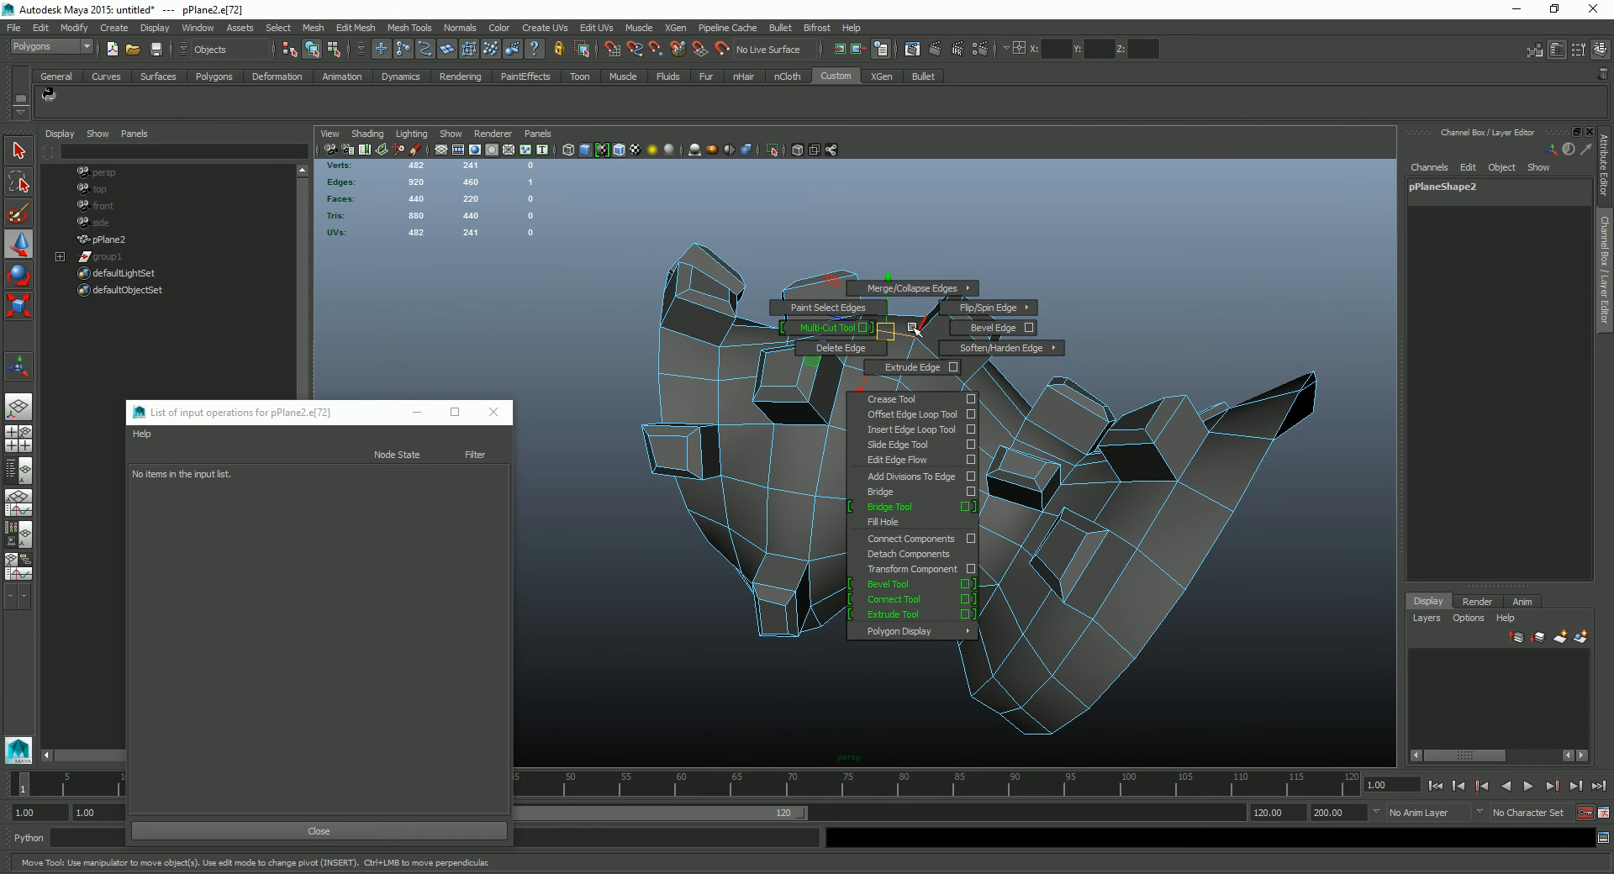
{"action": "left_click", "coordinate": [908, 429]}
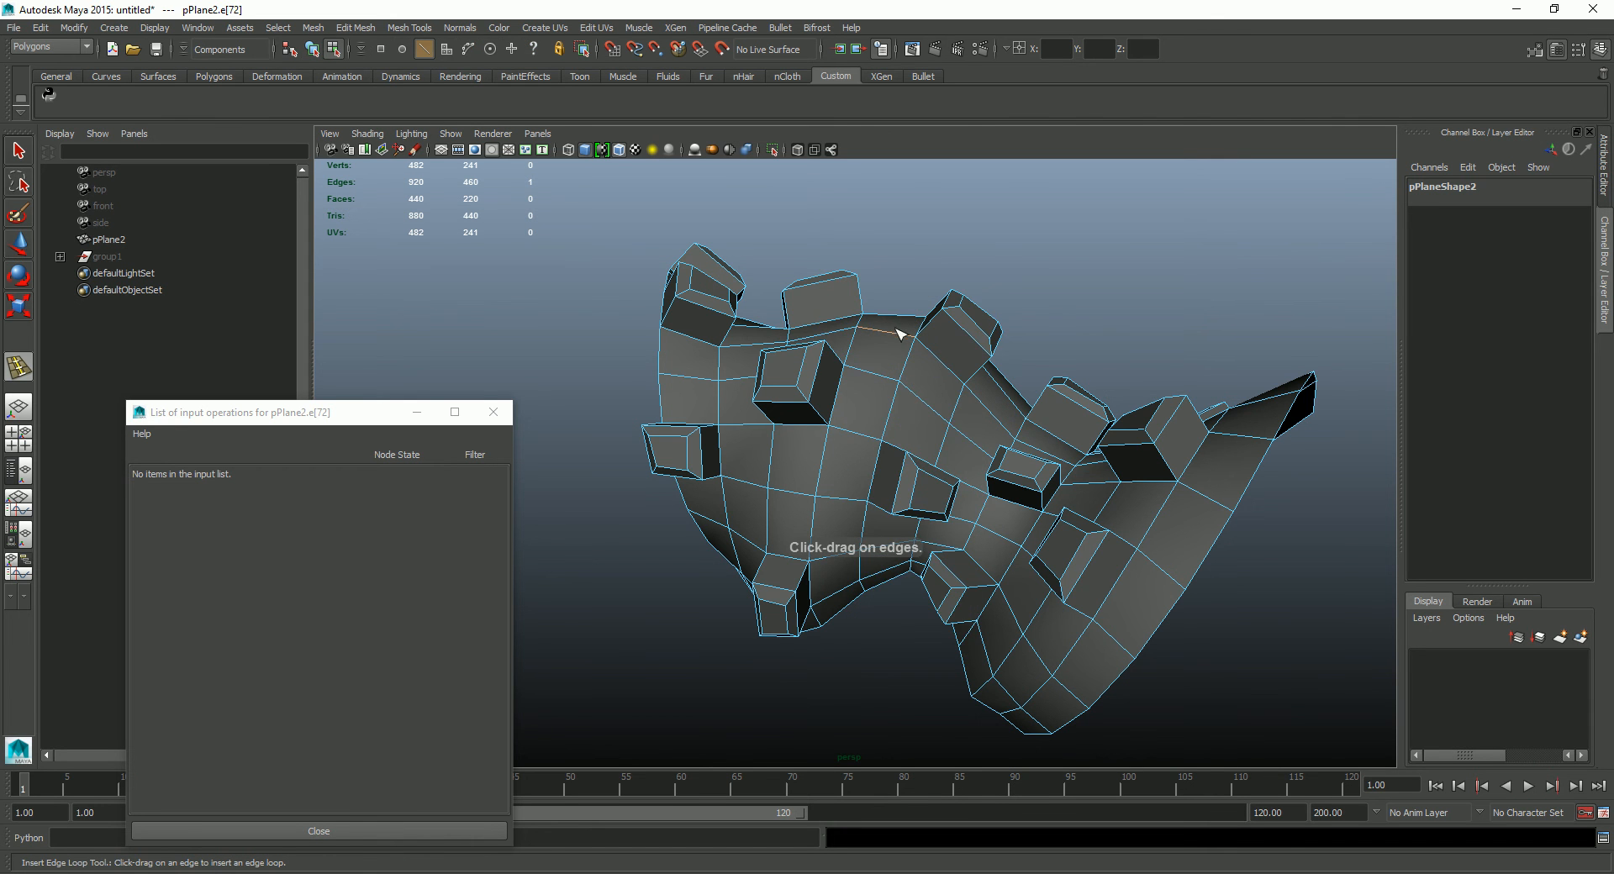
{"action": "left_click_drag", "start_coordinate": [889, 343], "coordinate": [920, 390], "text": "alt"}
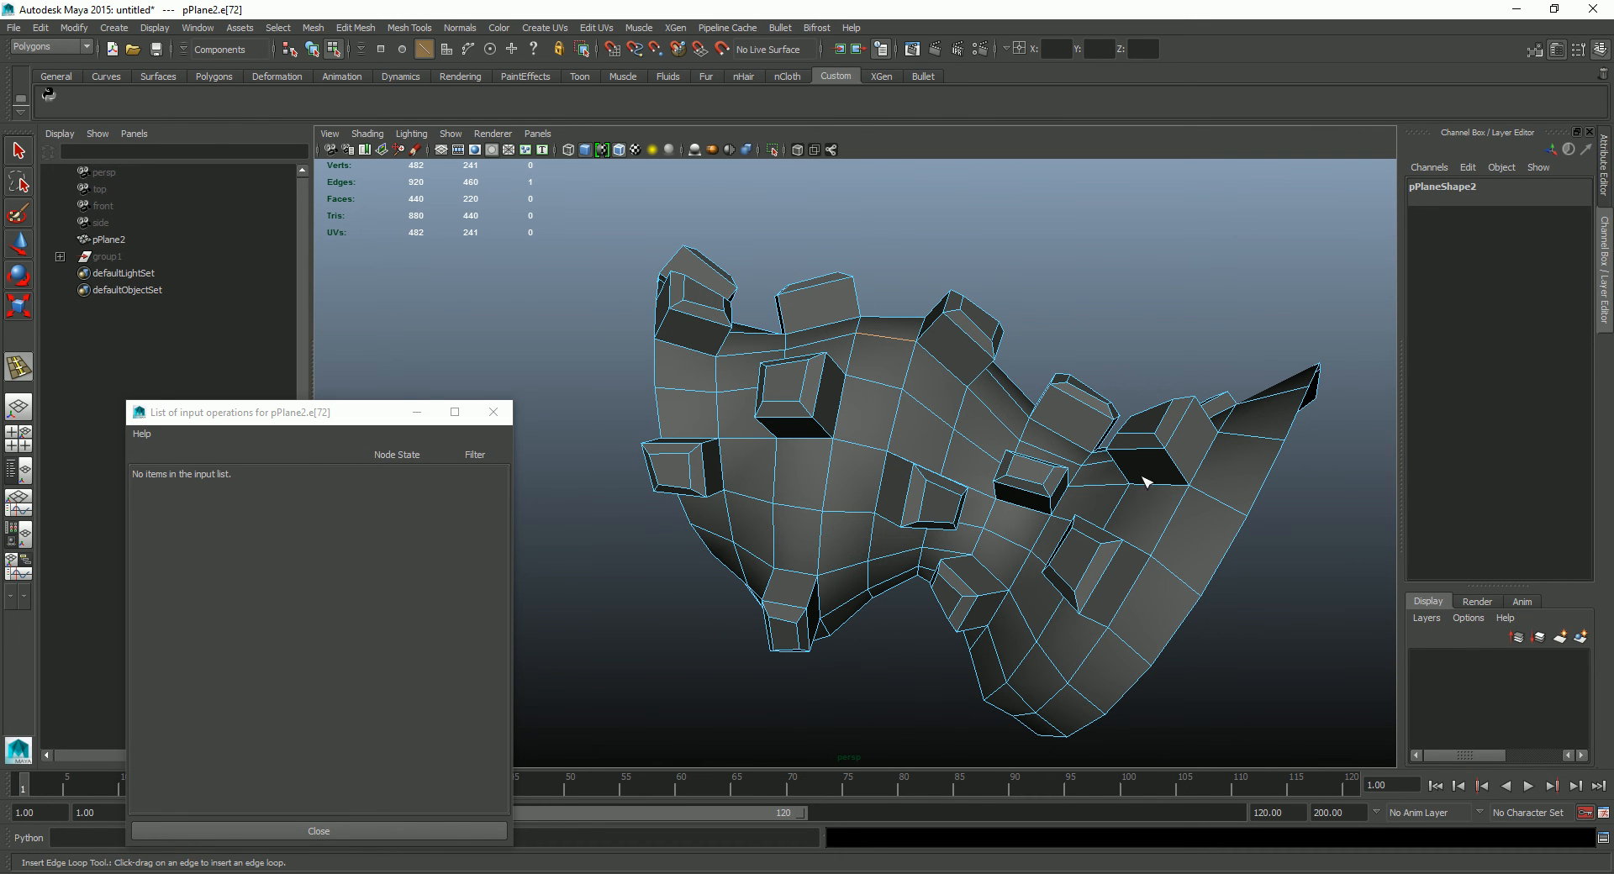
{"action": "left_click_drag", "start_coordinate": [775, 446], "coordinate": [870, 303], "text": "alt"}
{"action": "left_click_drag", "start_coordinate": [1020, 386], "coordinate": [996, 407], "text": "alt"}
{"action": "left_click_drag", "start_coordinate": [864, 343], "coordinate": [873, 350]}
{"action": "left_click_drag", "start_coordinate": [738, 355], "coordinate": [756, 363]}
{"action": "left_click_drag", "start_coordinate": [992, 385], "coordinate": [995, 381]}
{"action": "left_click_drag", "start_coordinate": [1045, 460], "coordinate": [990, 434], "text": "alt"}
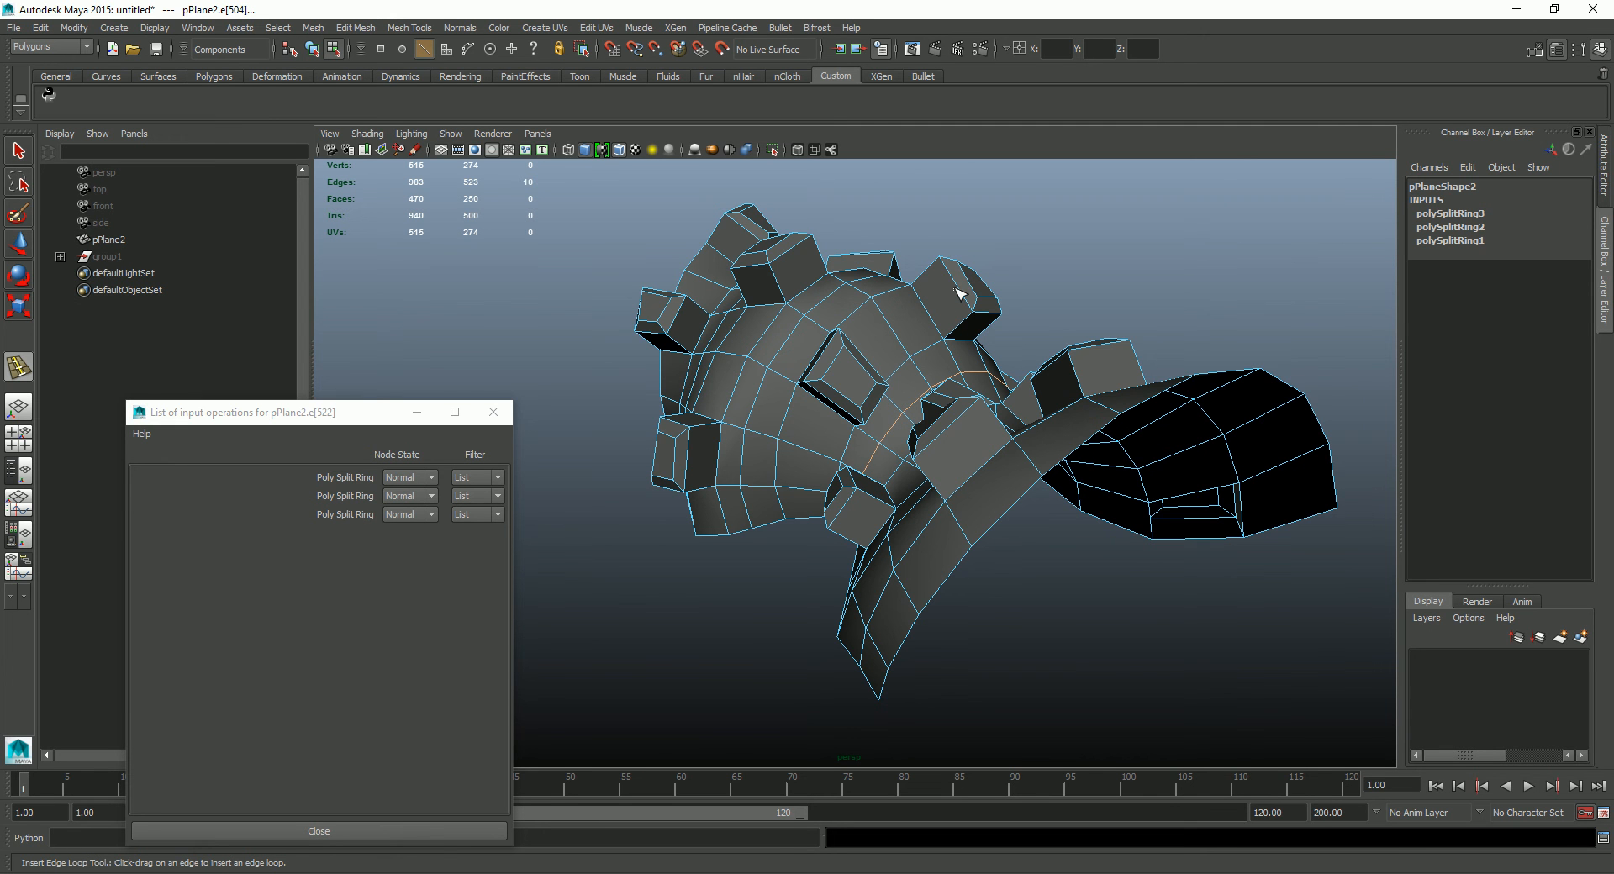
Step: Insert four more edge loops through the extruded blocks across the middle and narrow part of pPlane2
{"action": "left_click_drag", "start_coordinate": [961, 293], "coordinate": [958, 290]}
{"action": "left_click_drag", "start_coordinate": [959, 361], "coordinate": [1016, 389], "text": "alt"}
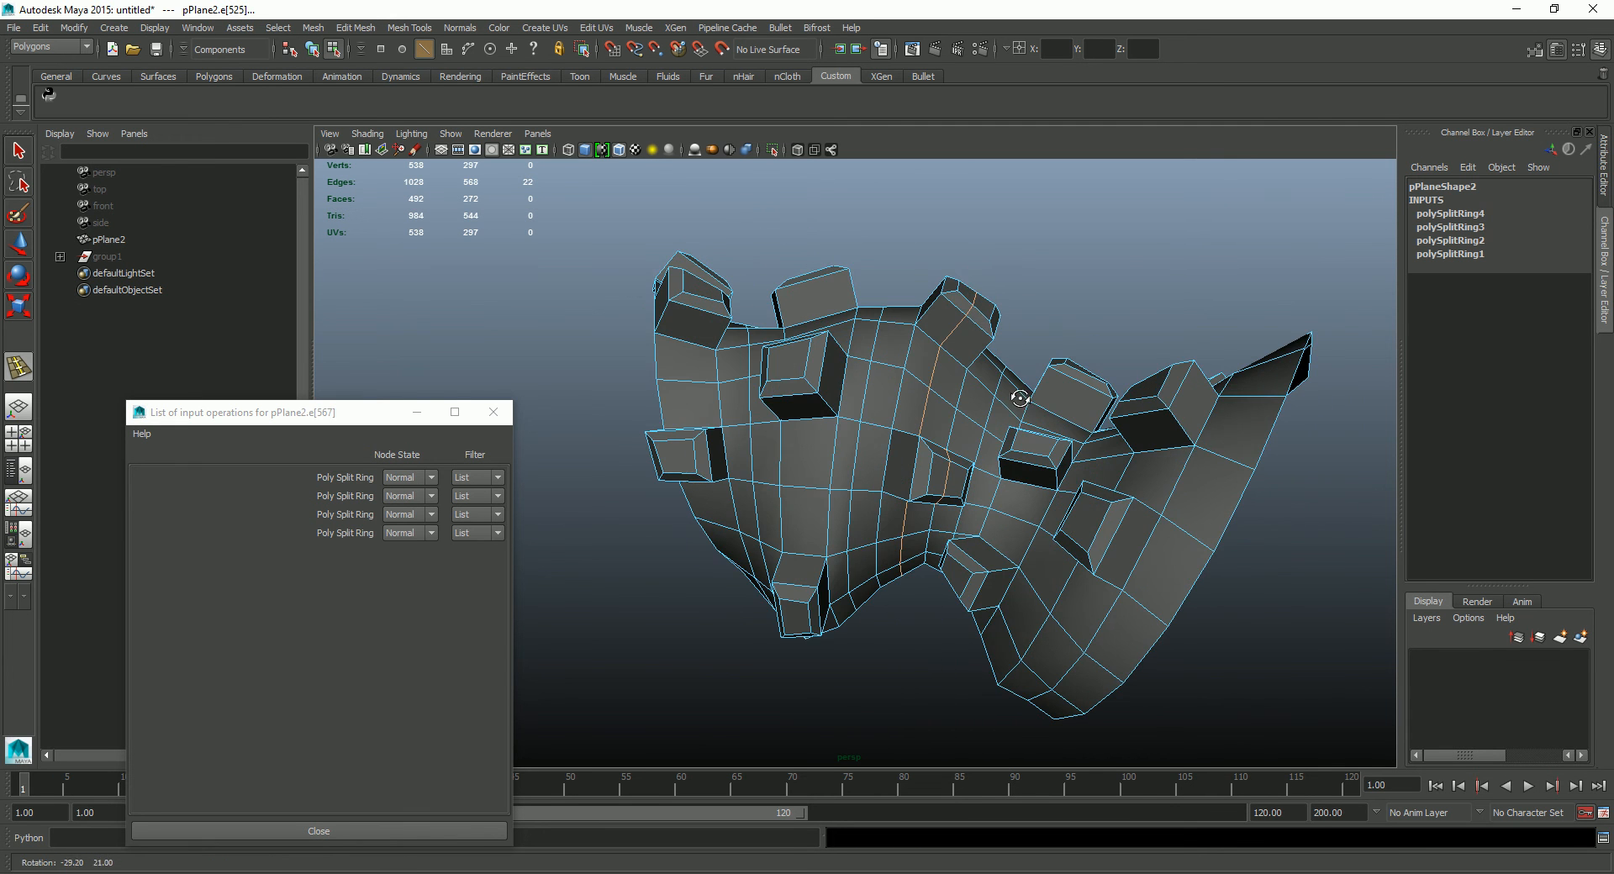
{"action": "left_click", "coordinate": [1084, 386]}
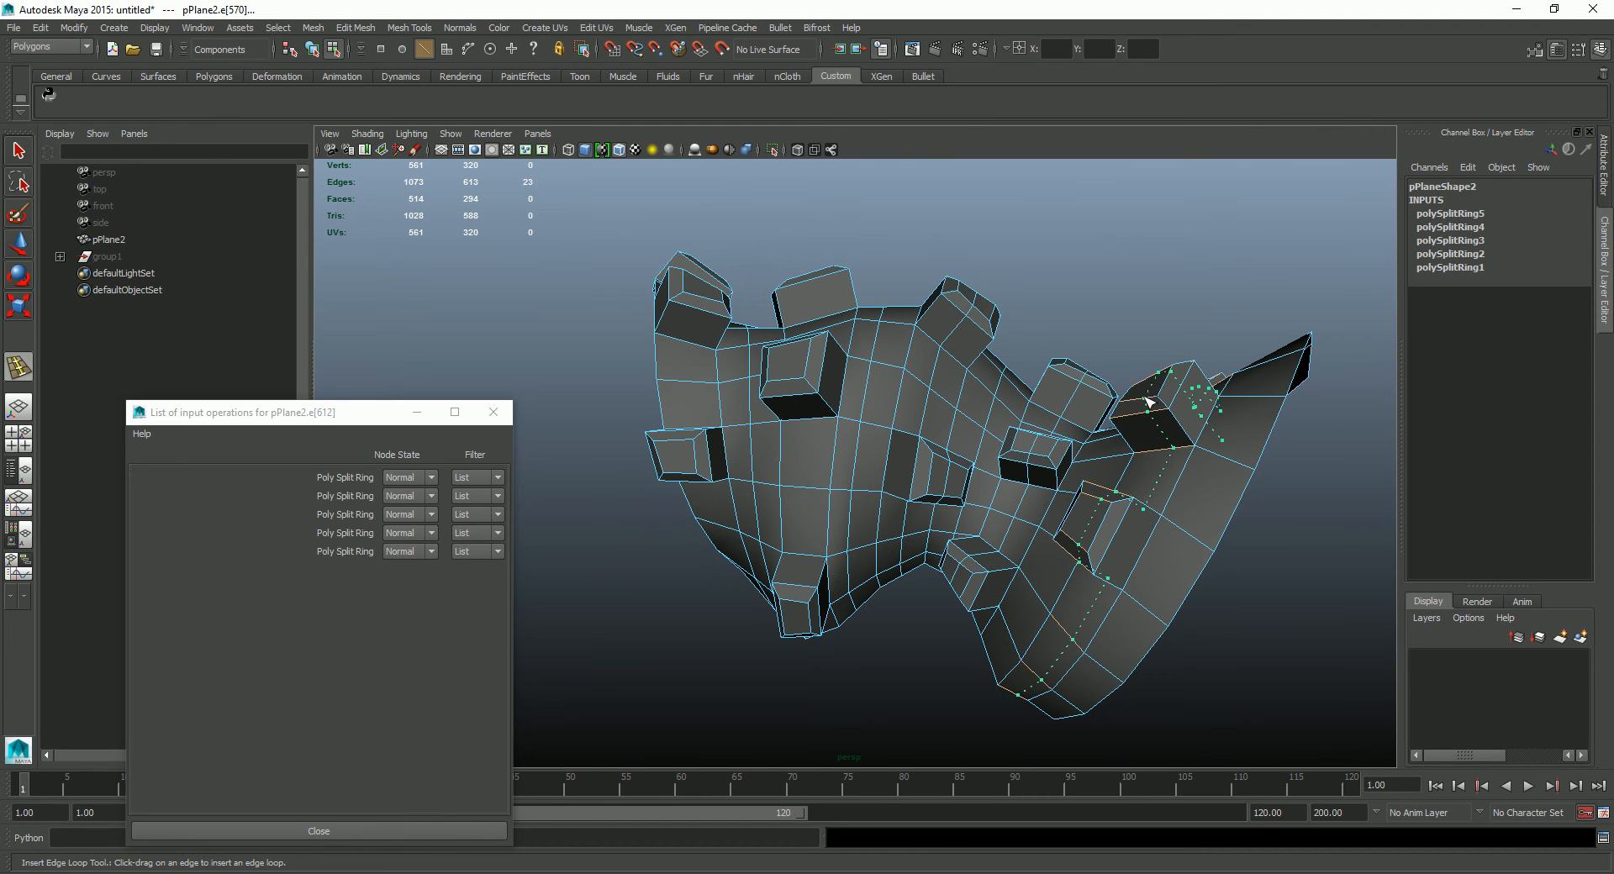
{"action": "left_click_drag", "start_coordinate": [1142, 421], "coordinate": [1106, 462]}
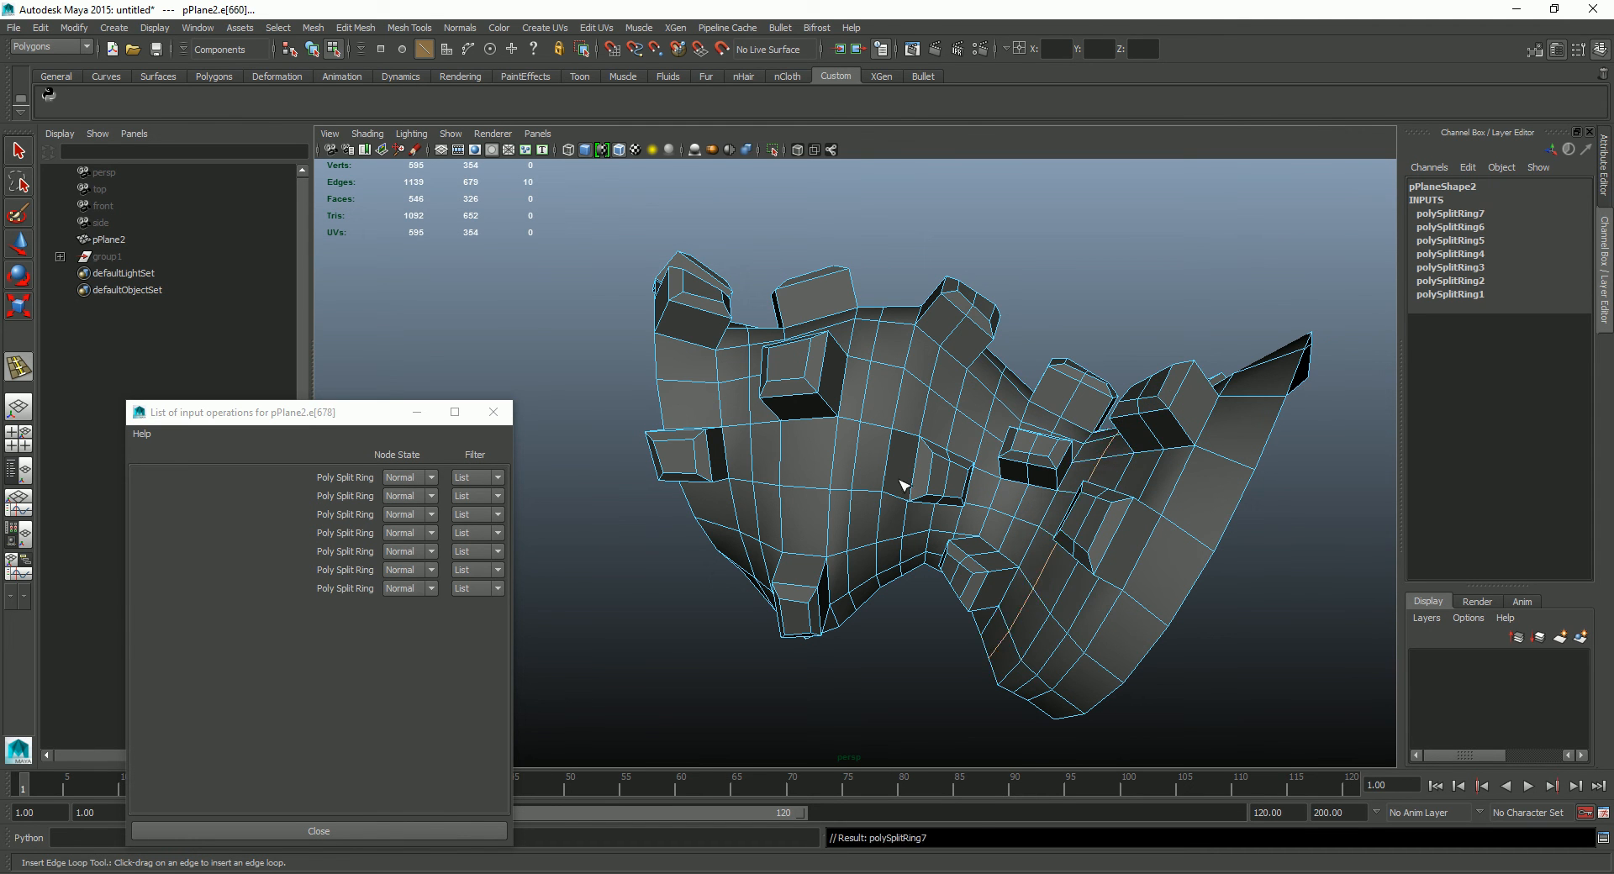
Step: Undo a misplaced edge loop, insert three more across pPlane2's remaining wide faces and ends, and return to the Move tool
{"action": "left_click_drag", "start_coordinate": [824, 370], "coordinate": [829, 366]}
{"action": "key", "text": "ctrl+z"}
{"action": "left_click_drag", "start_coordinate": [822, 285], "coordinate": [821, 288]}
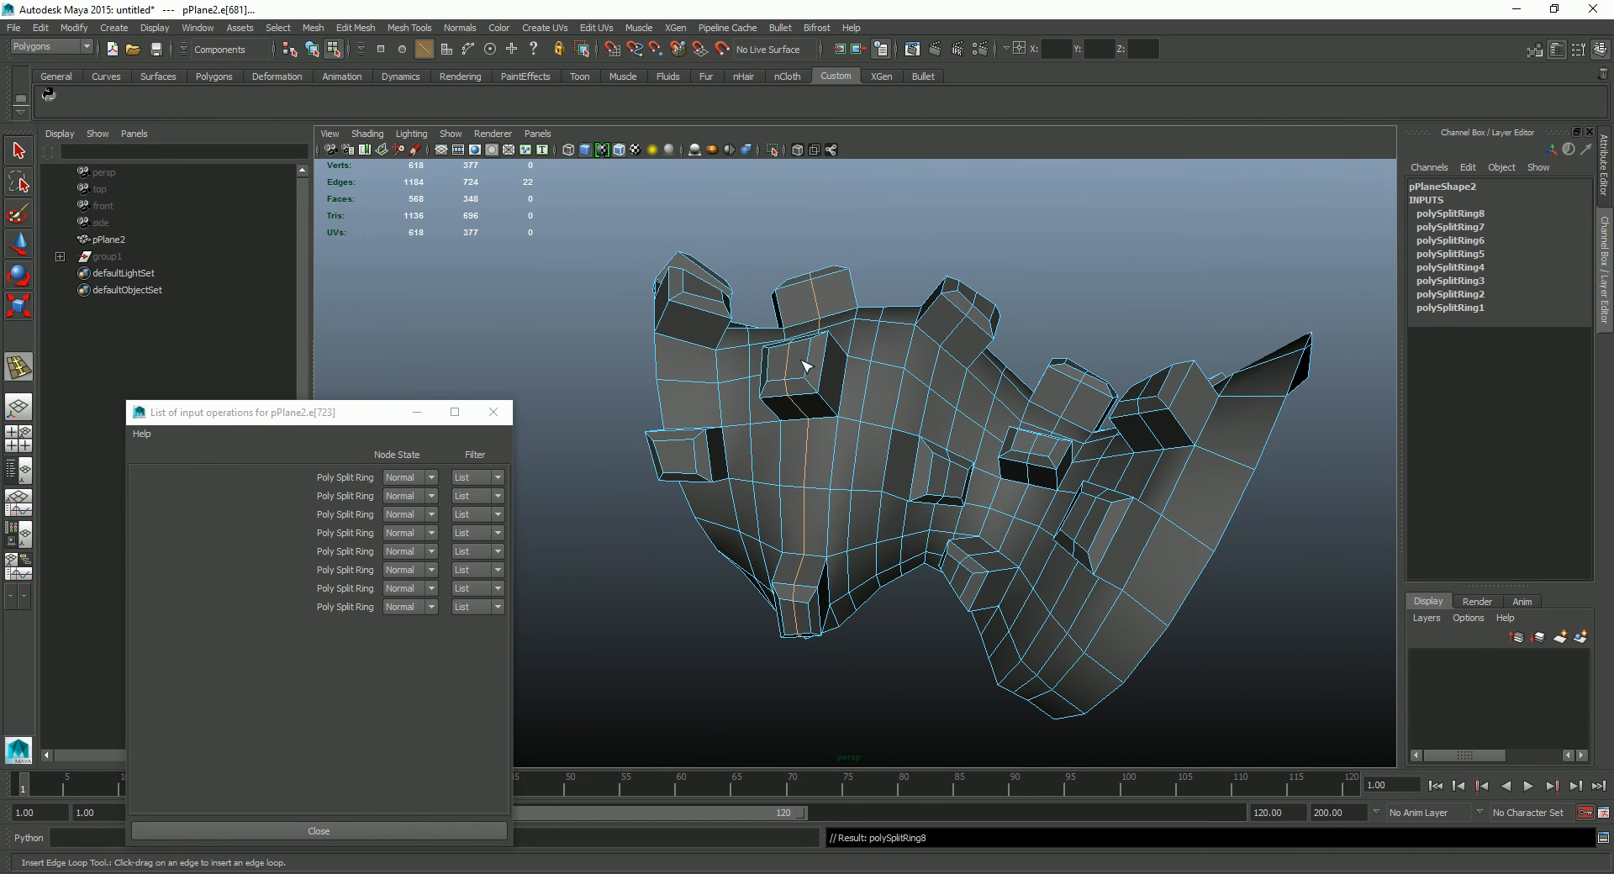
{"action": "left_click_drag", "start_coordinate": [1083, 586], "coordinate": [951, 523], "text": "alt"}
{"action": "left_click_drag", "start_coordinate": [671, 360], "coordinate": [671, 360]}
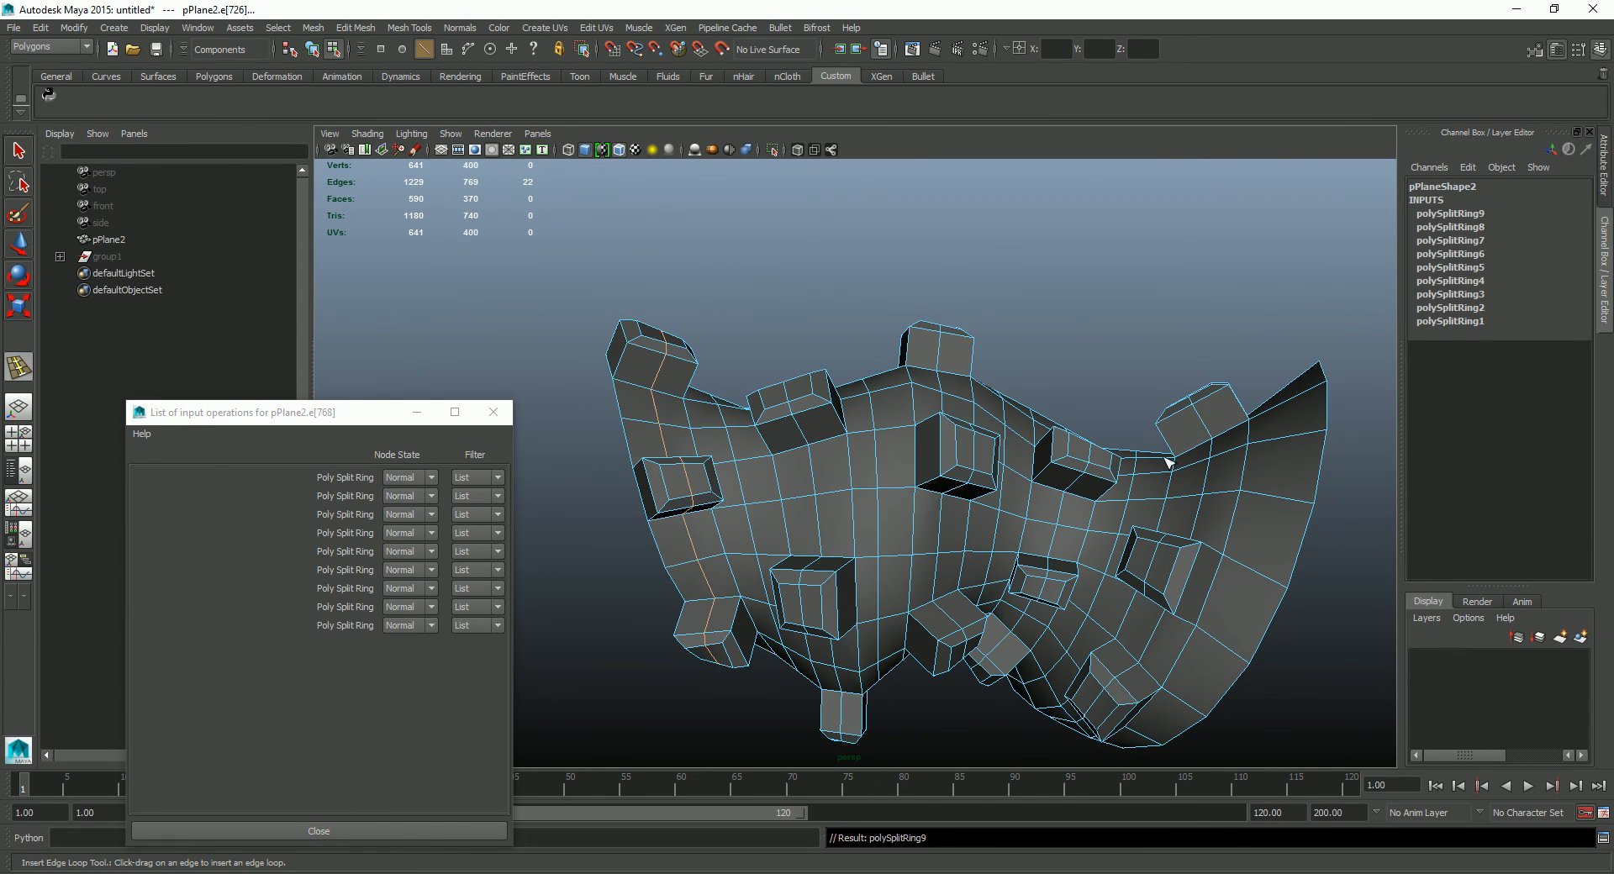
{"action": "left_click_drag", "start_coordinate": [1286, 409], "coordinate": [1292, 410]}
{"action": "key", "text": "w"}
{"action": "left_click_drag", "start_coordinate": [1070, 547], "coordinate": [891, 462], "text": "alt"}
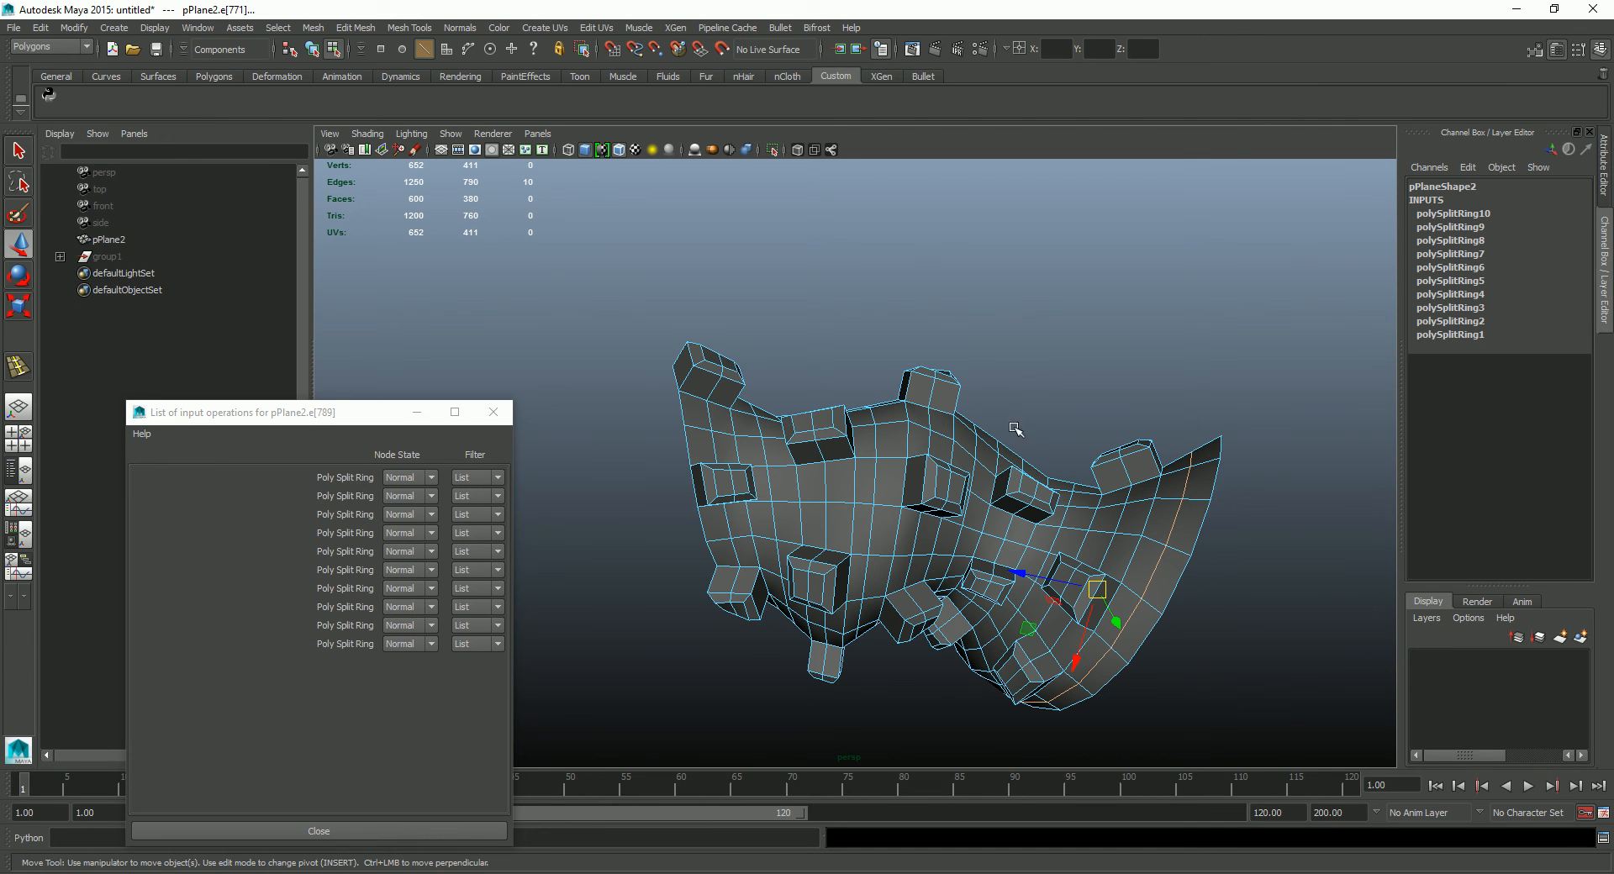
{"action": "right_click_drag", "start_coordinate": [965, 454], "coordinate": [997, 480], "text": "alt"}
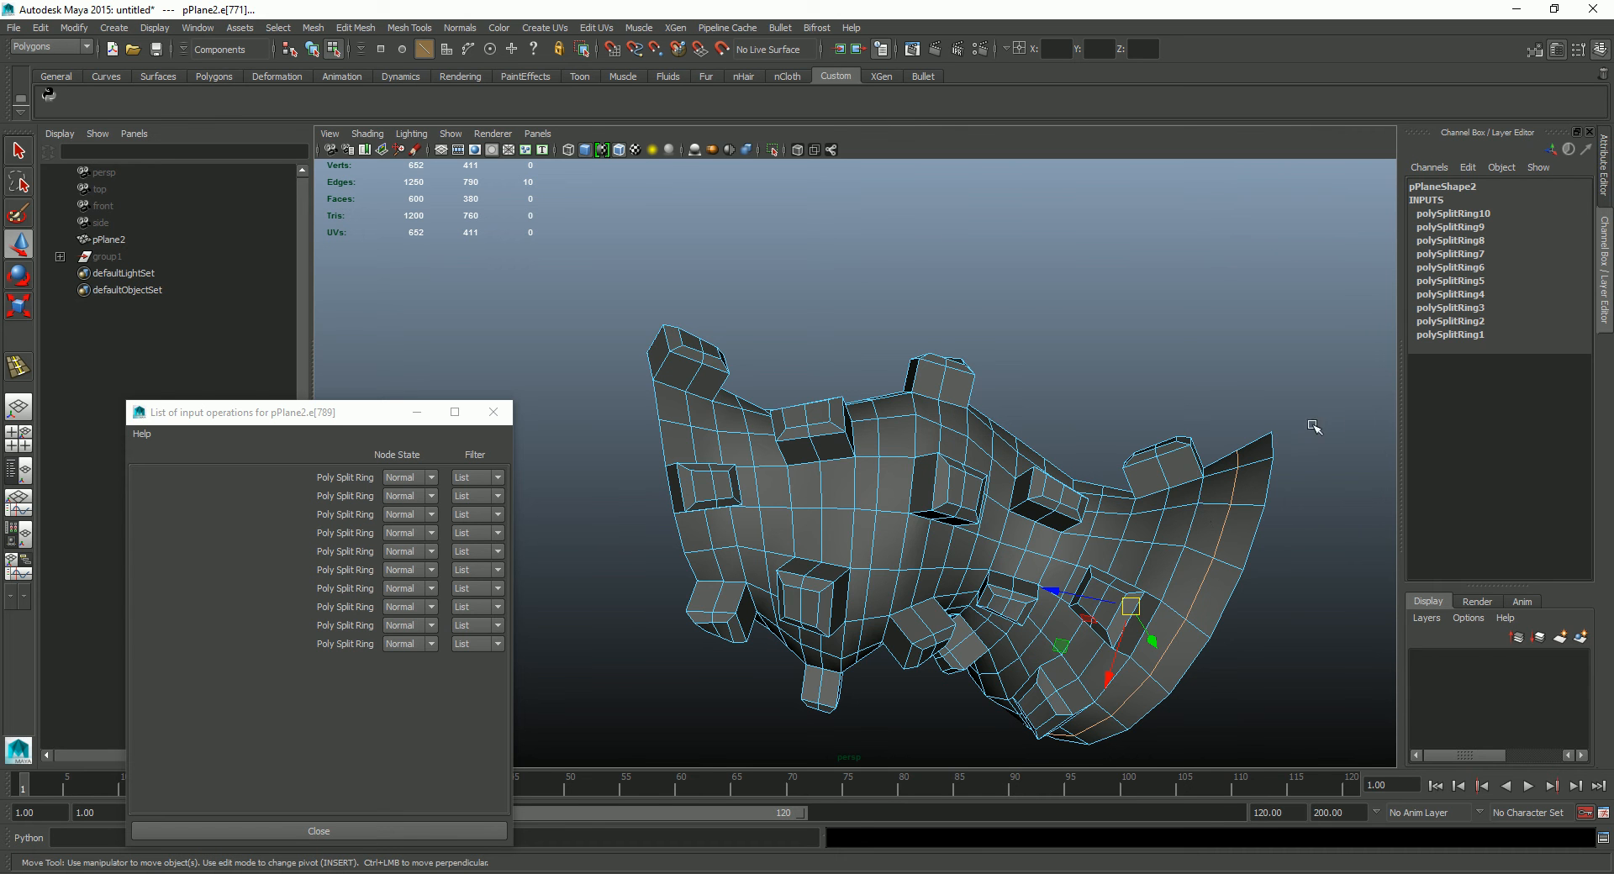
Step: Return pPlane2 to object mode, delete its construction history, and dismiss the list of input operations
{"action": "key", "text": "F8"}
{"action": "left_click", "coordinate": [1220, 539]}
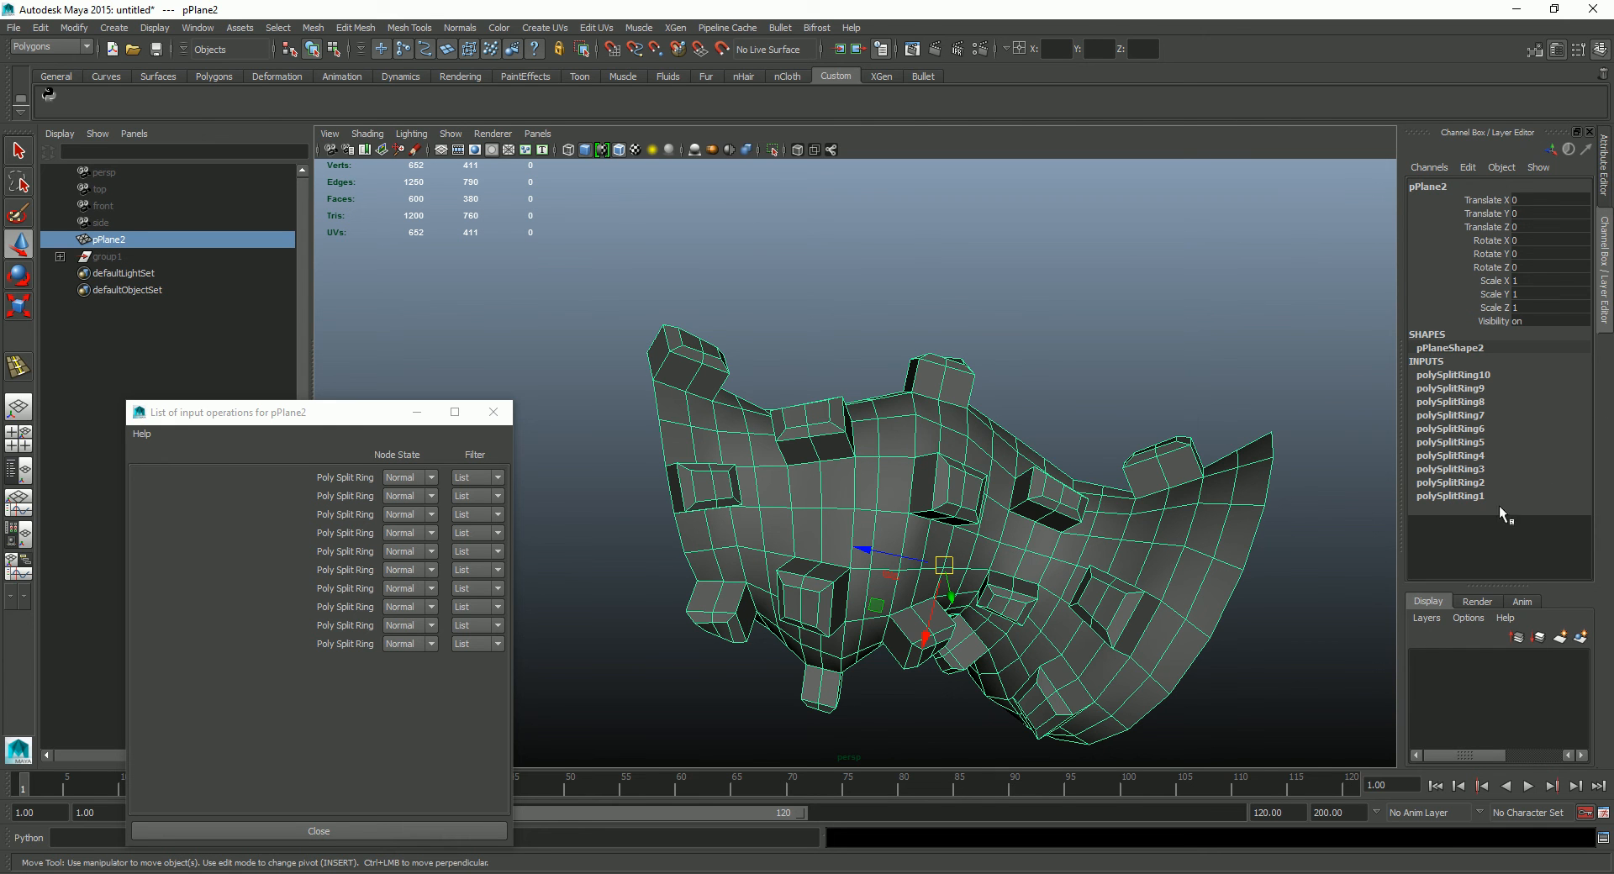
{"action": "key", "text": "alt+shift+d"}
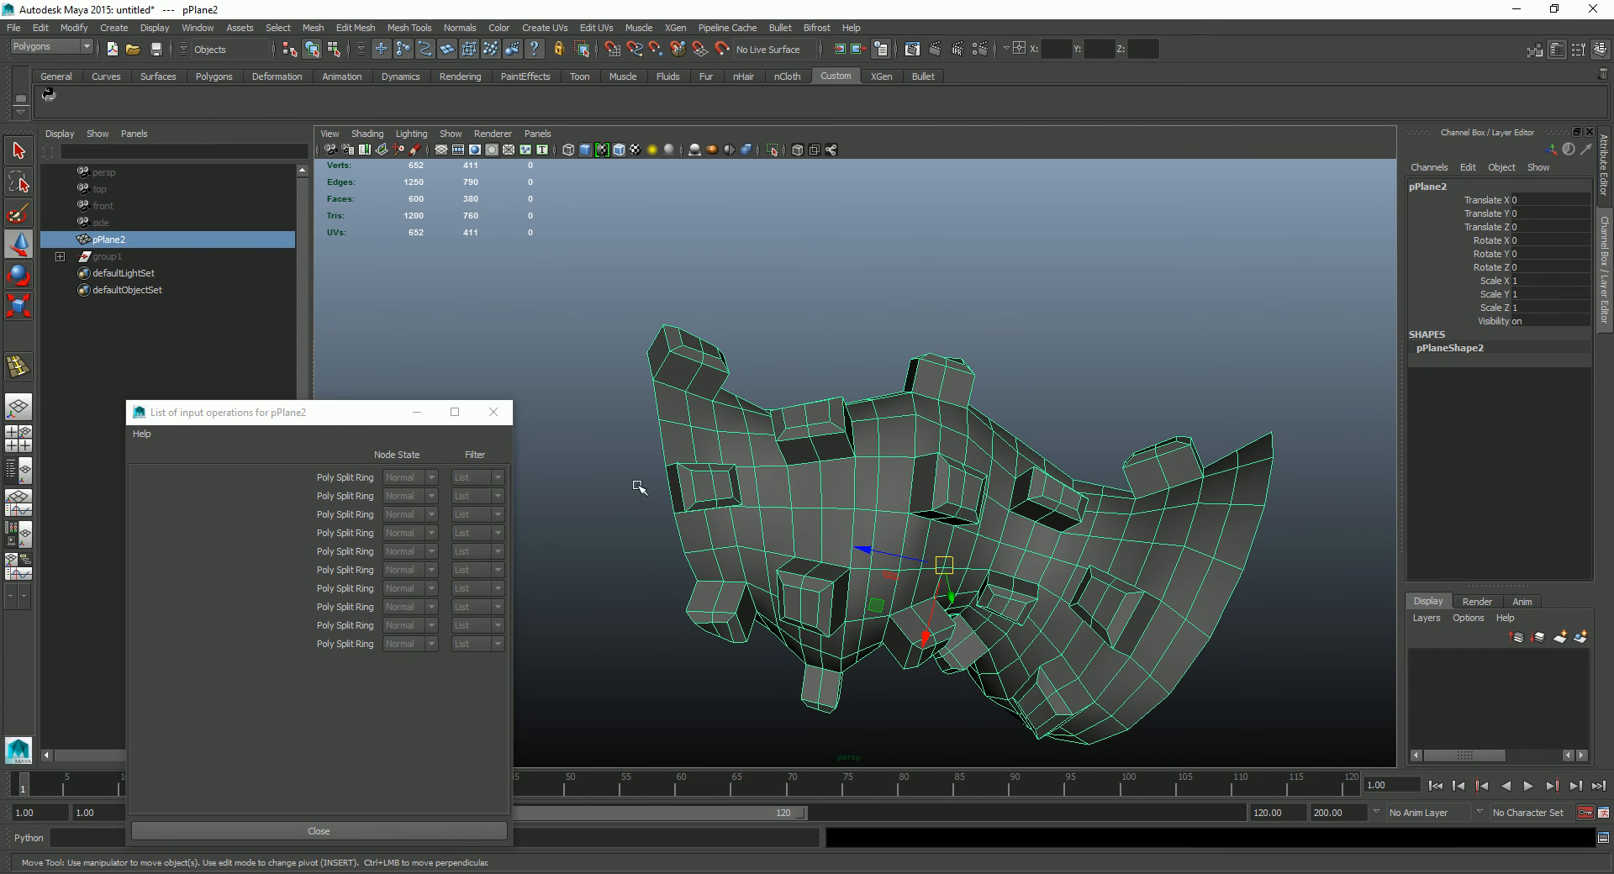
{"action": "left_click", "coordinate": [494, 412]}
Step: Select the edge loop between the blocks near pPlane2's end and apply Edit Edge Flow with Adjust Edge Flow at 1
{"action": "key", "text": "F10"}
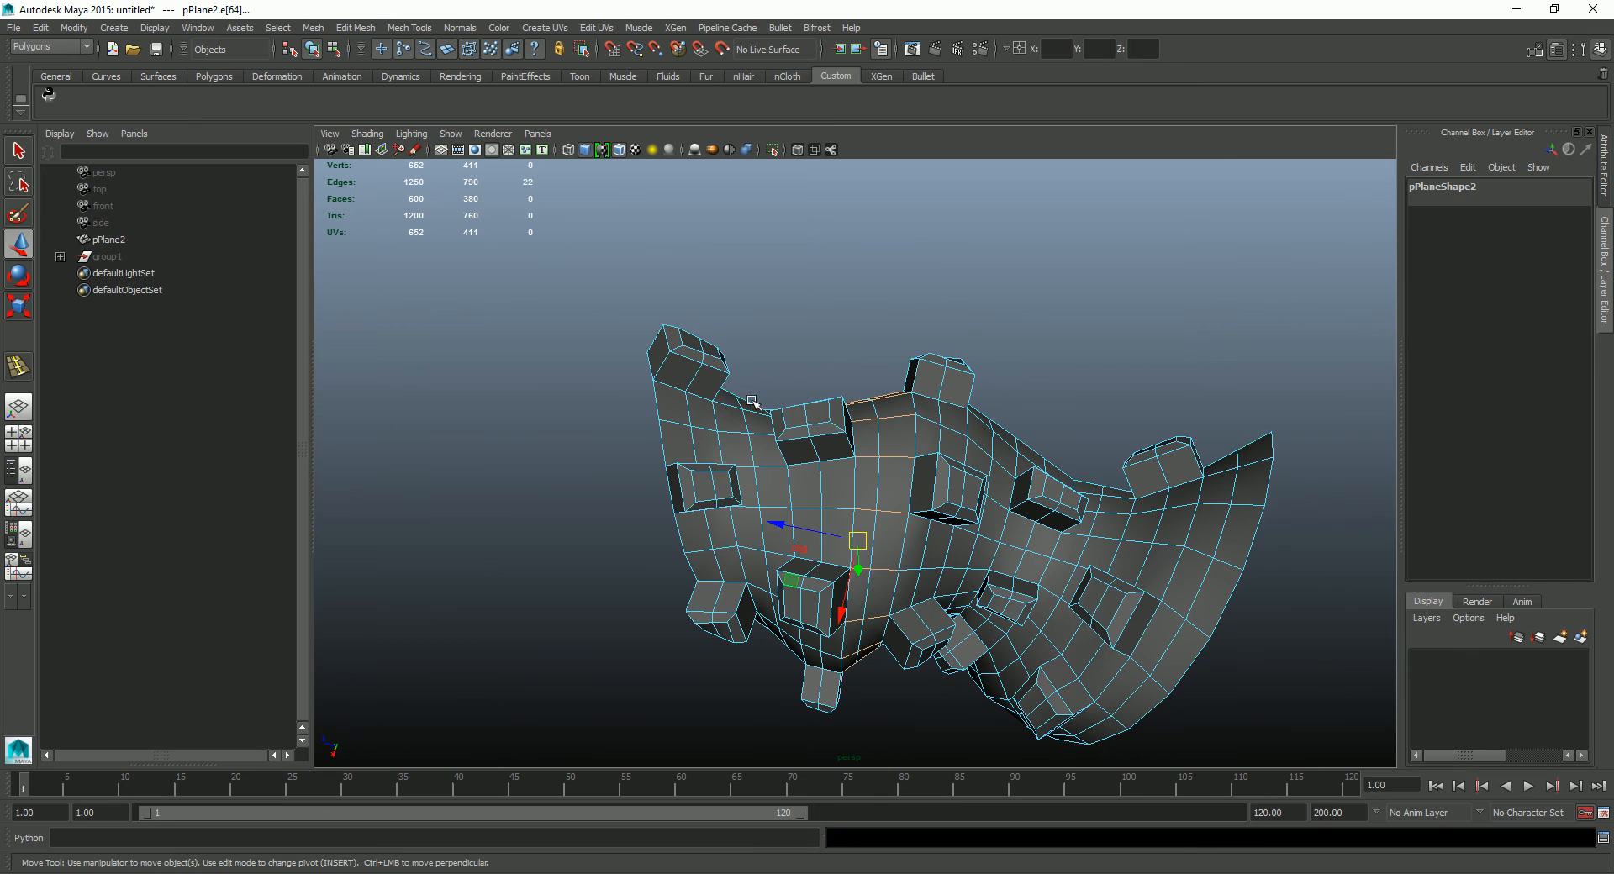
{"action": "double_click", "coordinate": [744, 430]}
{"action": "scroll", "coordinate": [876, 476], "scroll_direction": "up", "scroll_amount": 5}
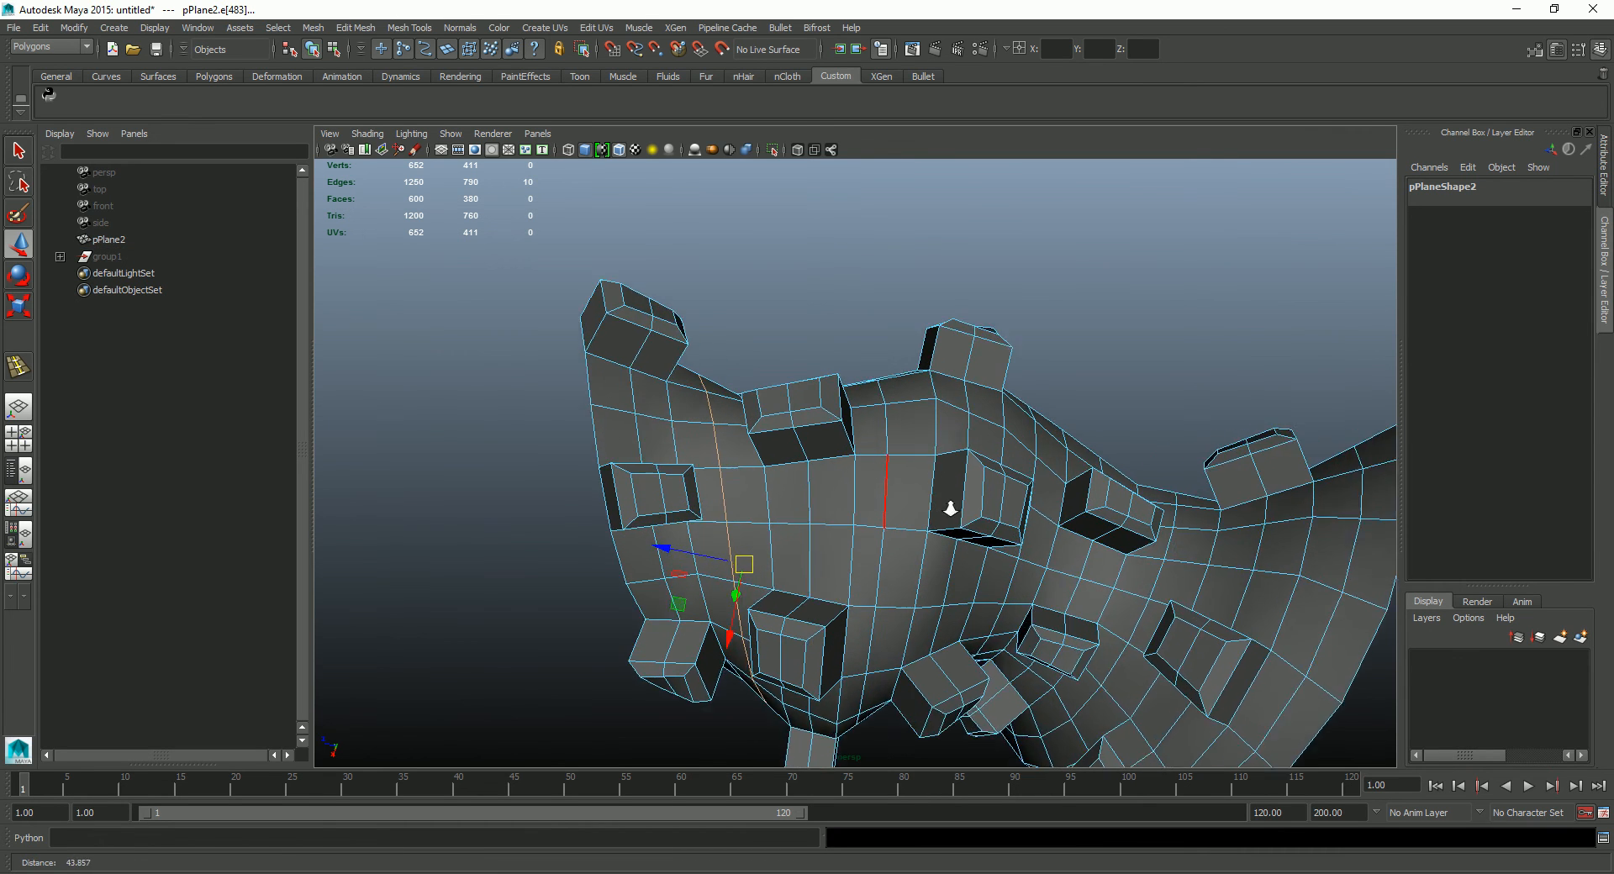
{"action": "left_click_drag", "start_coordinate": [967, 529], "coordinate": [990, 451], "text": "alt"}
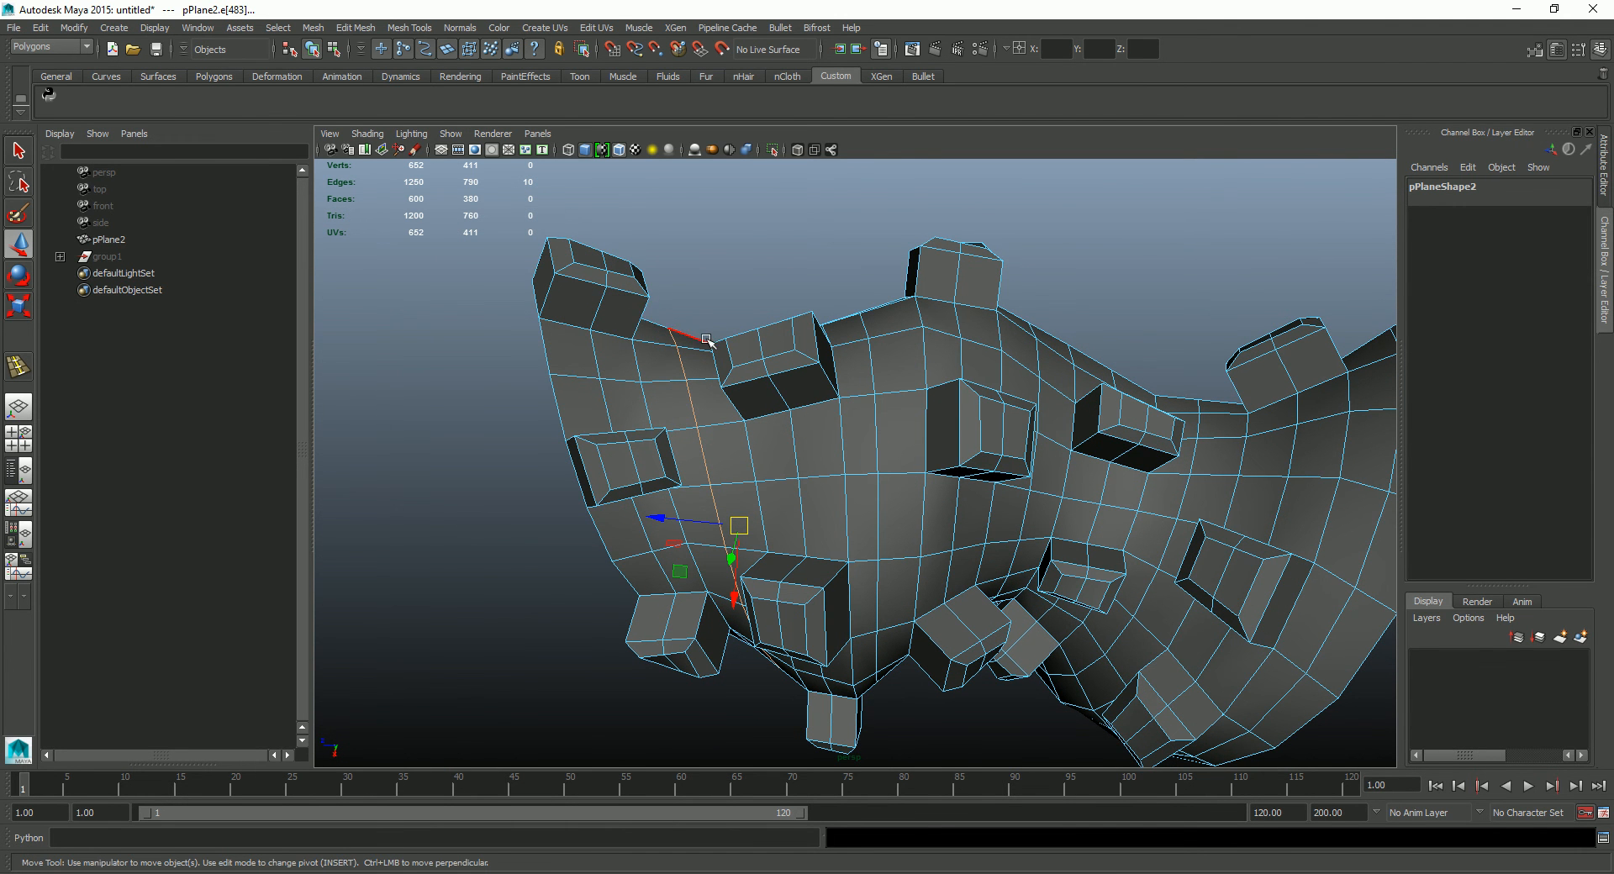
{"action": "left_click", "coordinate": [358, 28]}
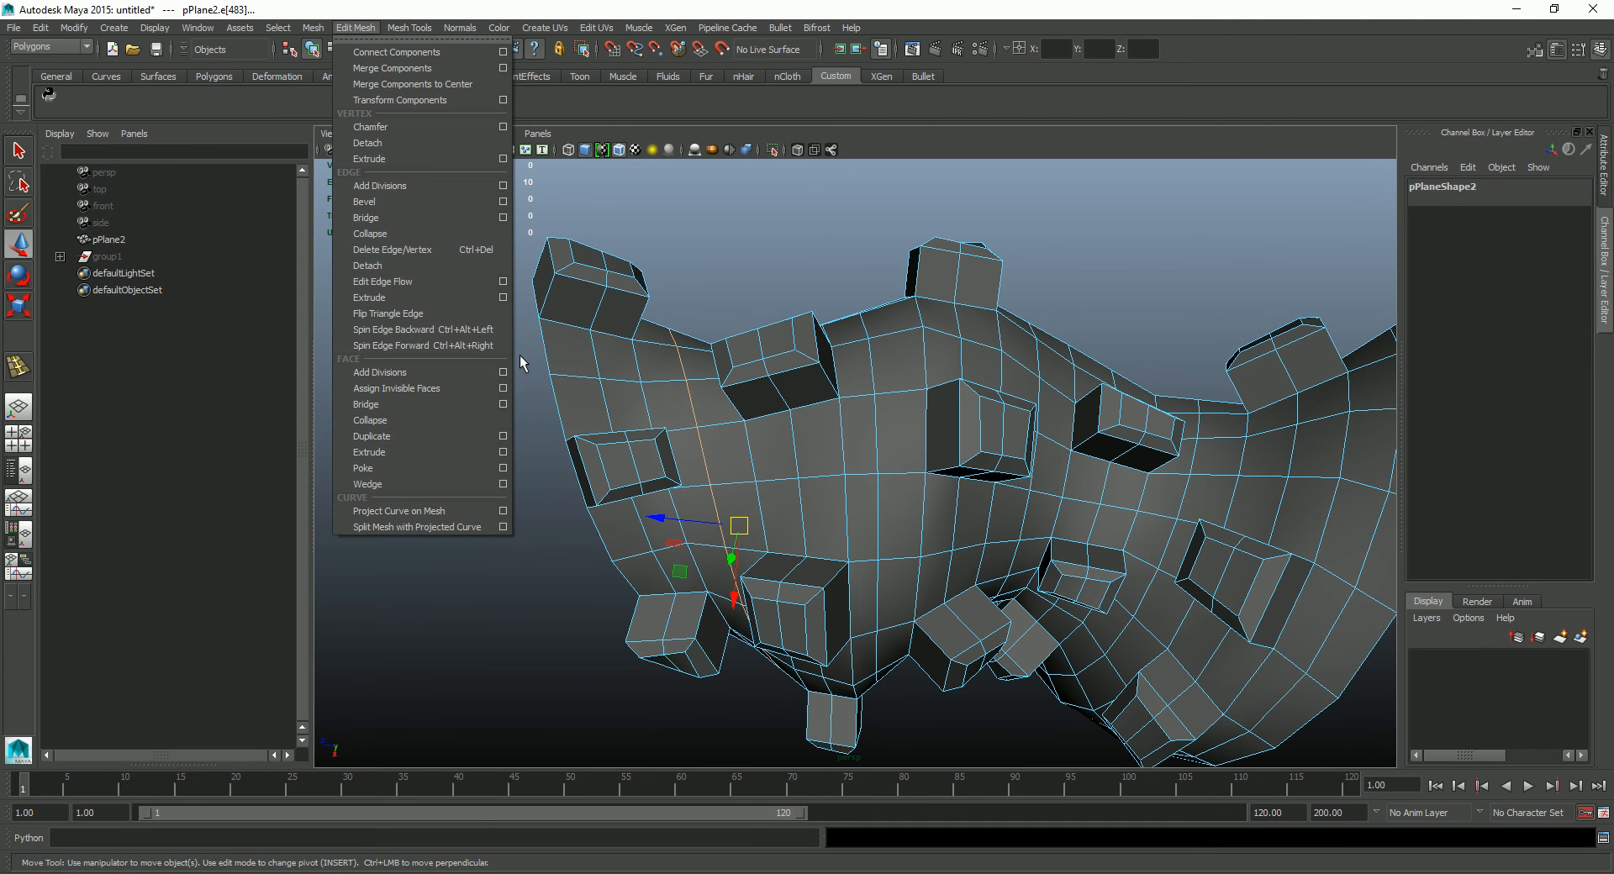
{"action": "left_click", "coordinate": [501, 282]}
{"action": "left_click_drag", "start_coordinate": [837, 415], "coordinate": [452, 234]}
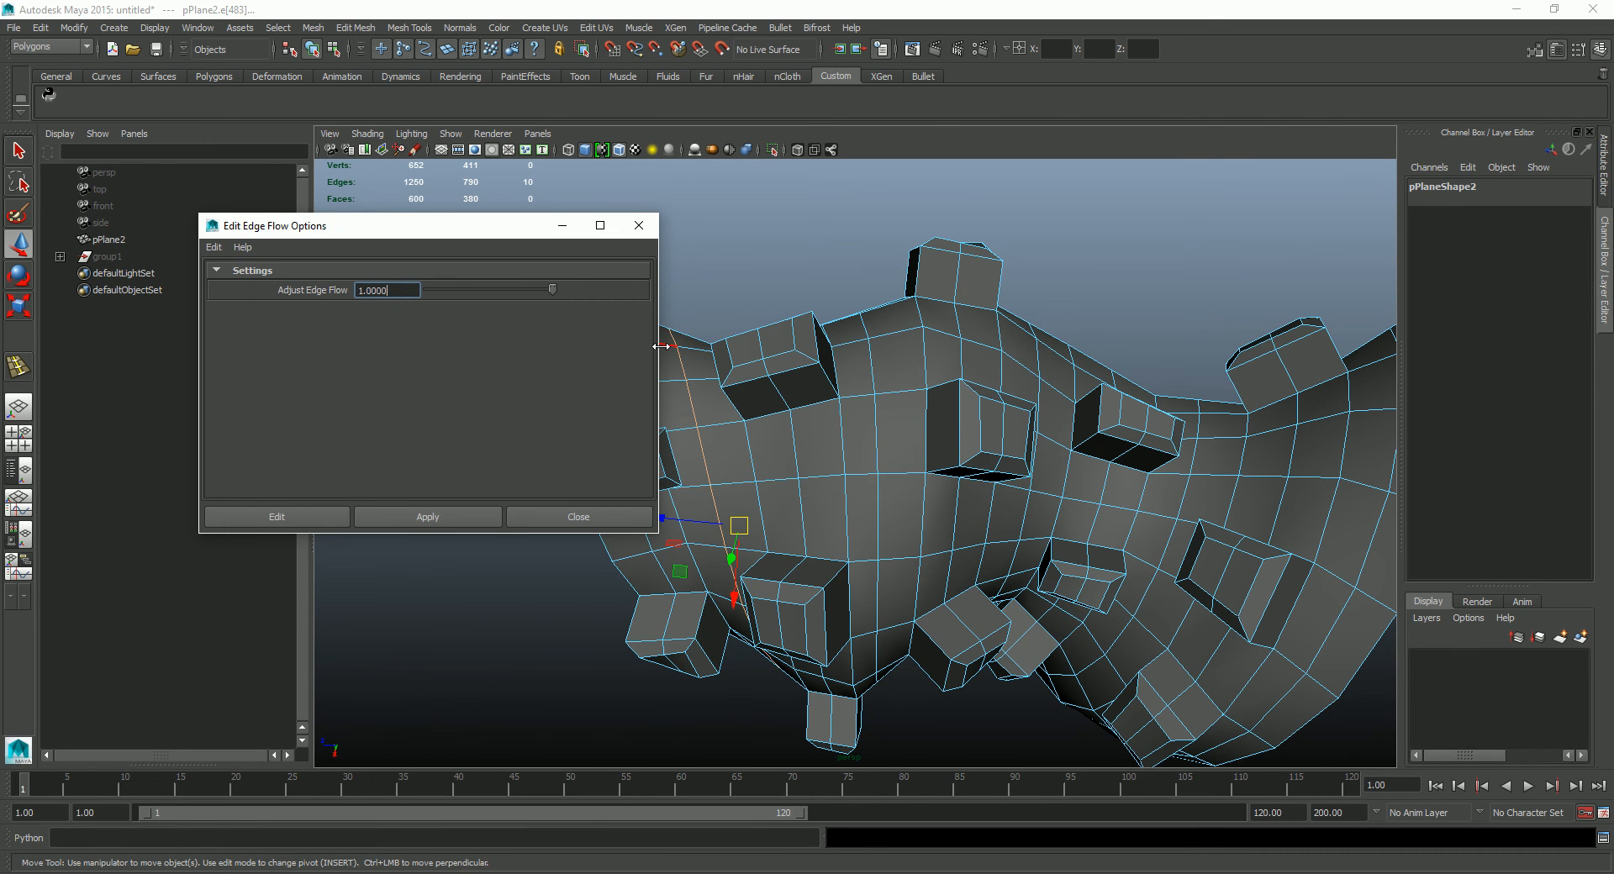
{"action": "left_click_drag", "start_coordinate": [659, 330], "coordinate": [593, 340]}
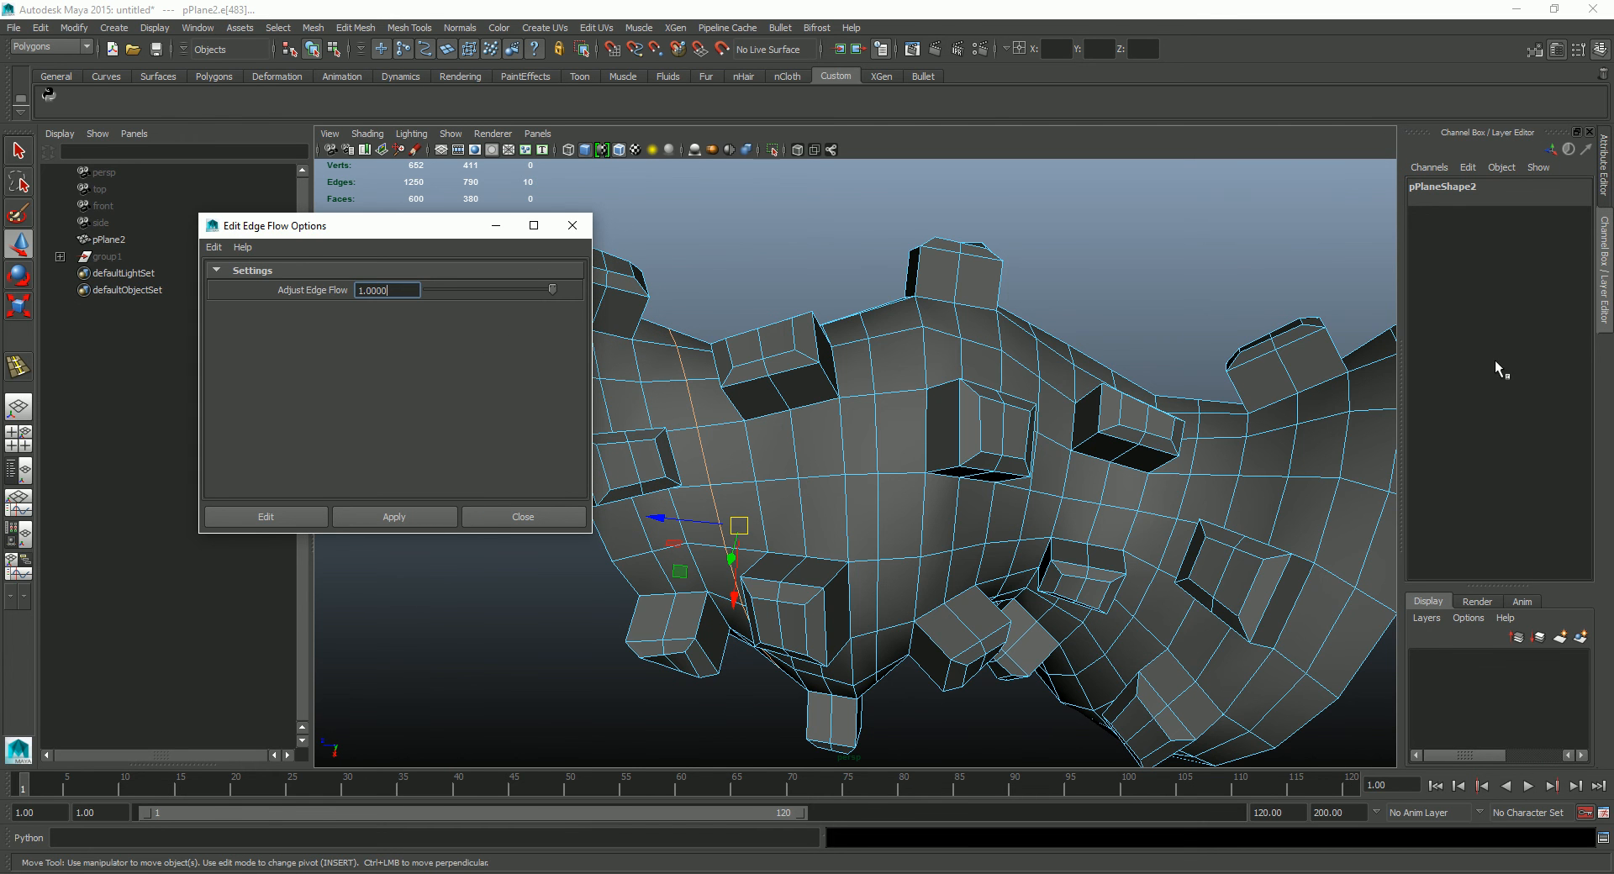
{"action": "left_click", "coordinate": [286, 515]}
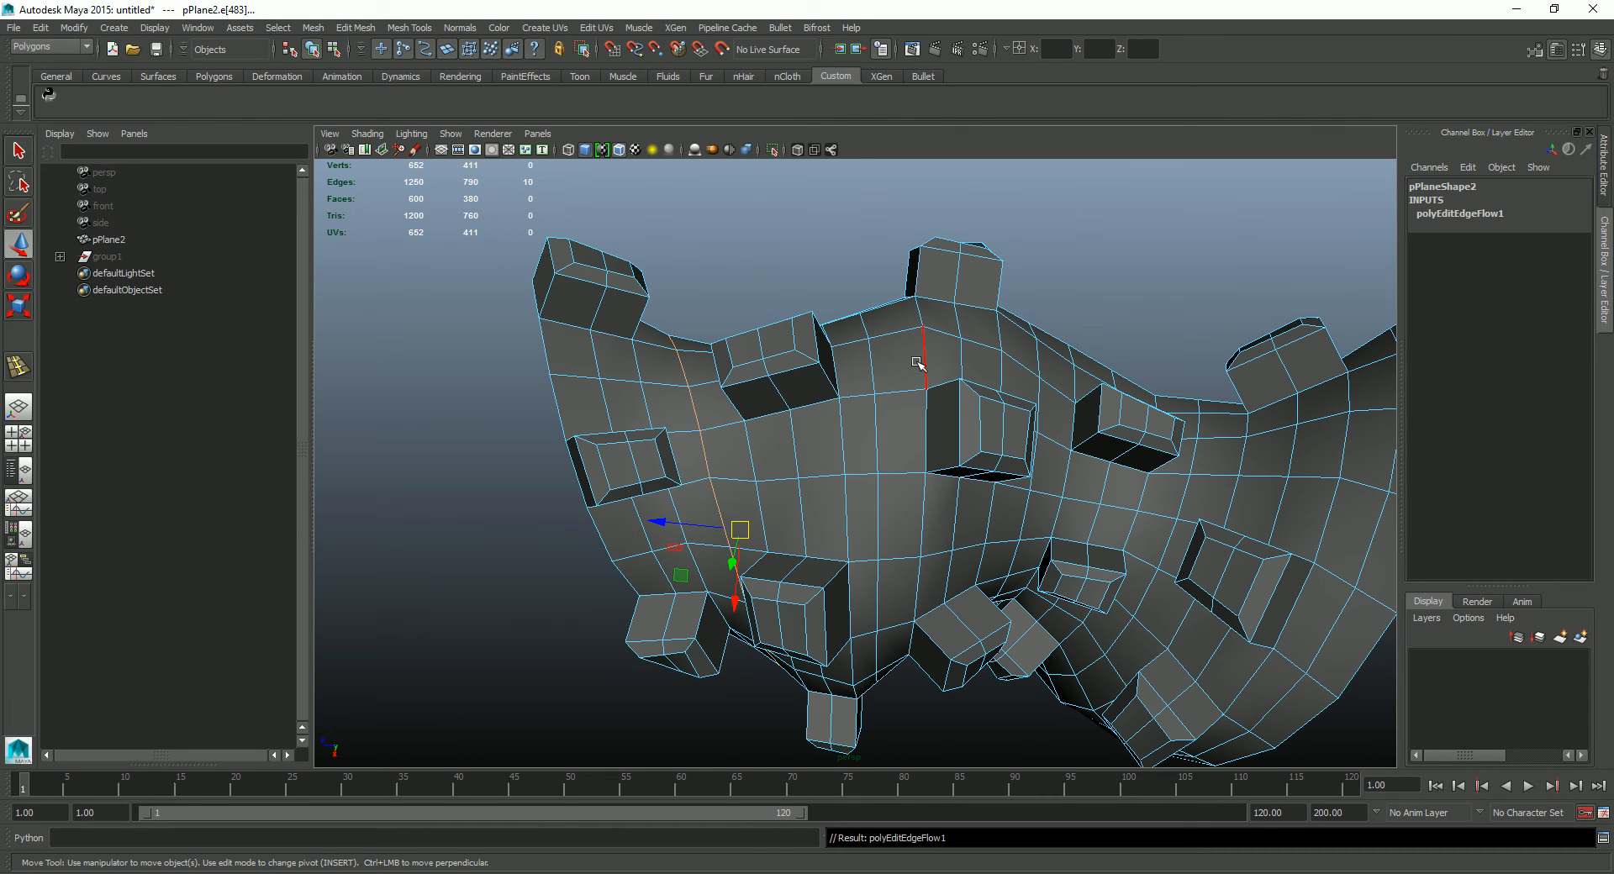
Step: Undo and redo the edge flow edit to compare the loop's shape with and without it
{"action": "key", "text": "ctrl+z"}
{"action": "key", "text": "shift+z"}
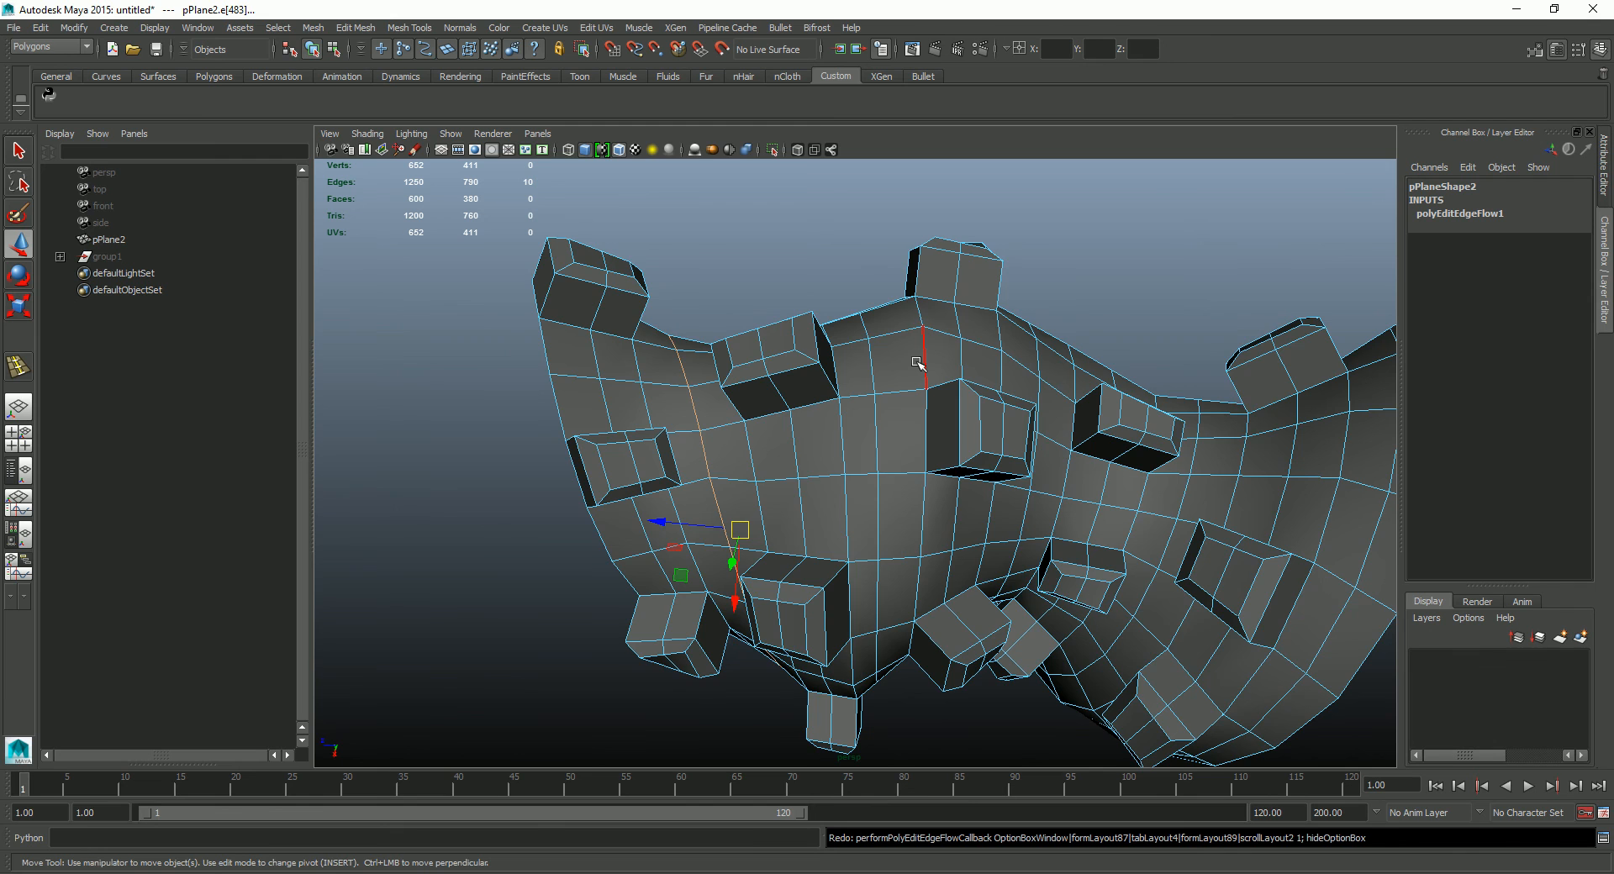
{"action": "mouse_move", "coordinate": [920, 373]}
{"action": "left_mouse_down", "text": "alt"}
{"action": "mouse_move", "coordinate": [891, 395]}
{"action": "mouse_move", "coordinate": [907, 381]}
{"action": "left_mouse_up", "text": "alt"}
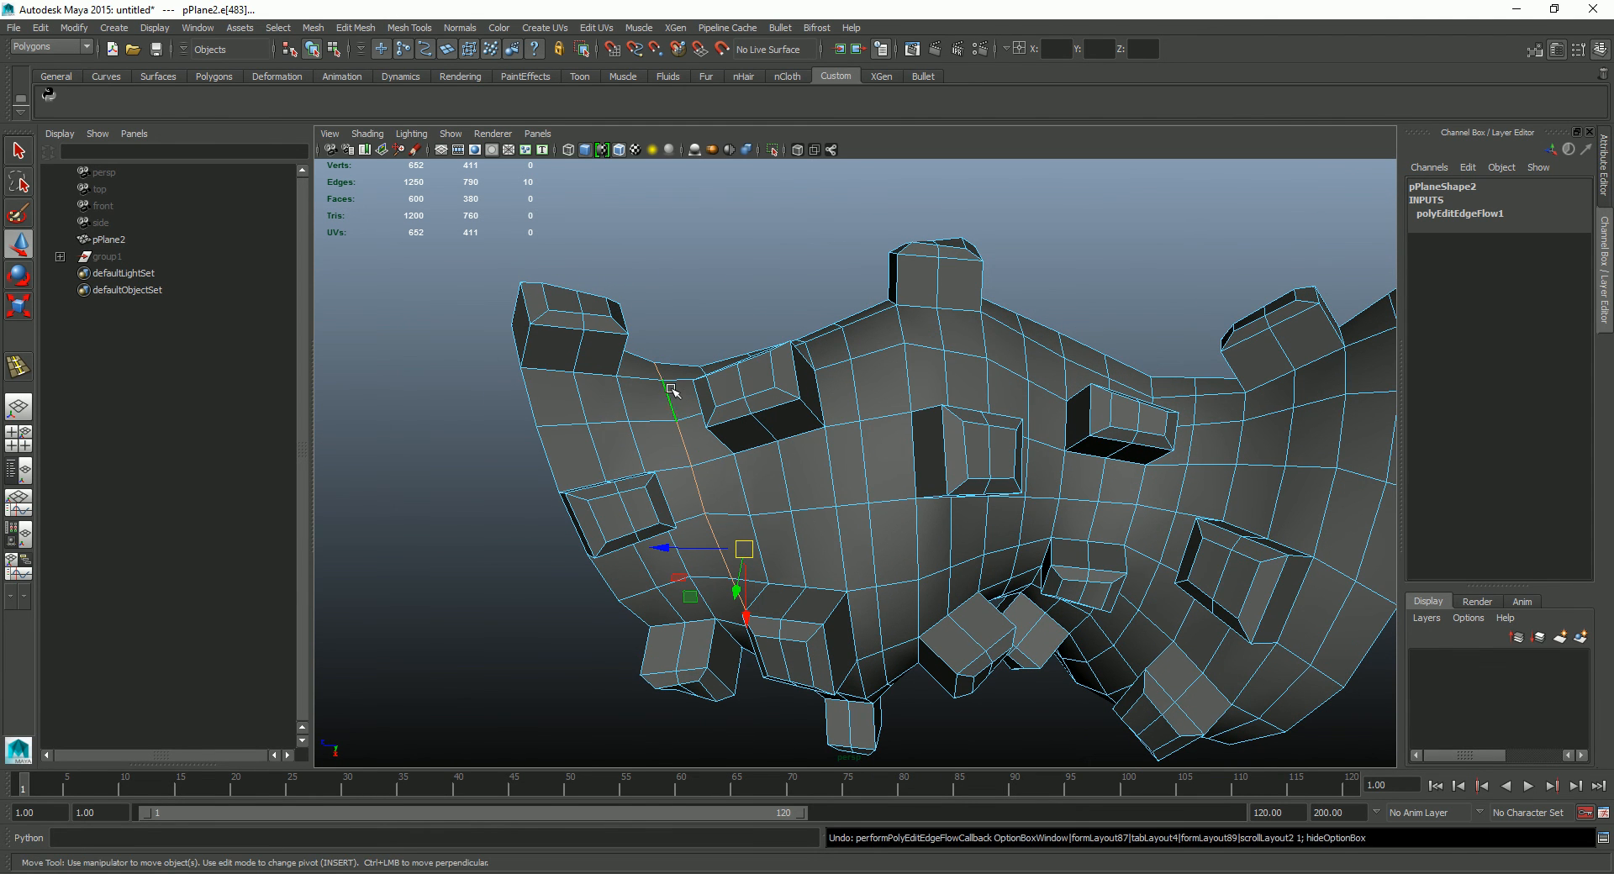
{"action": "key", "text": "ctrl+z"}
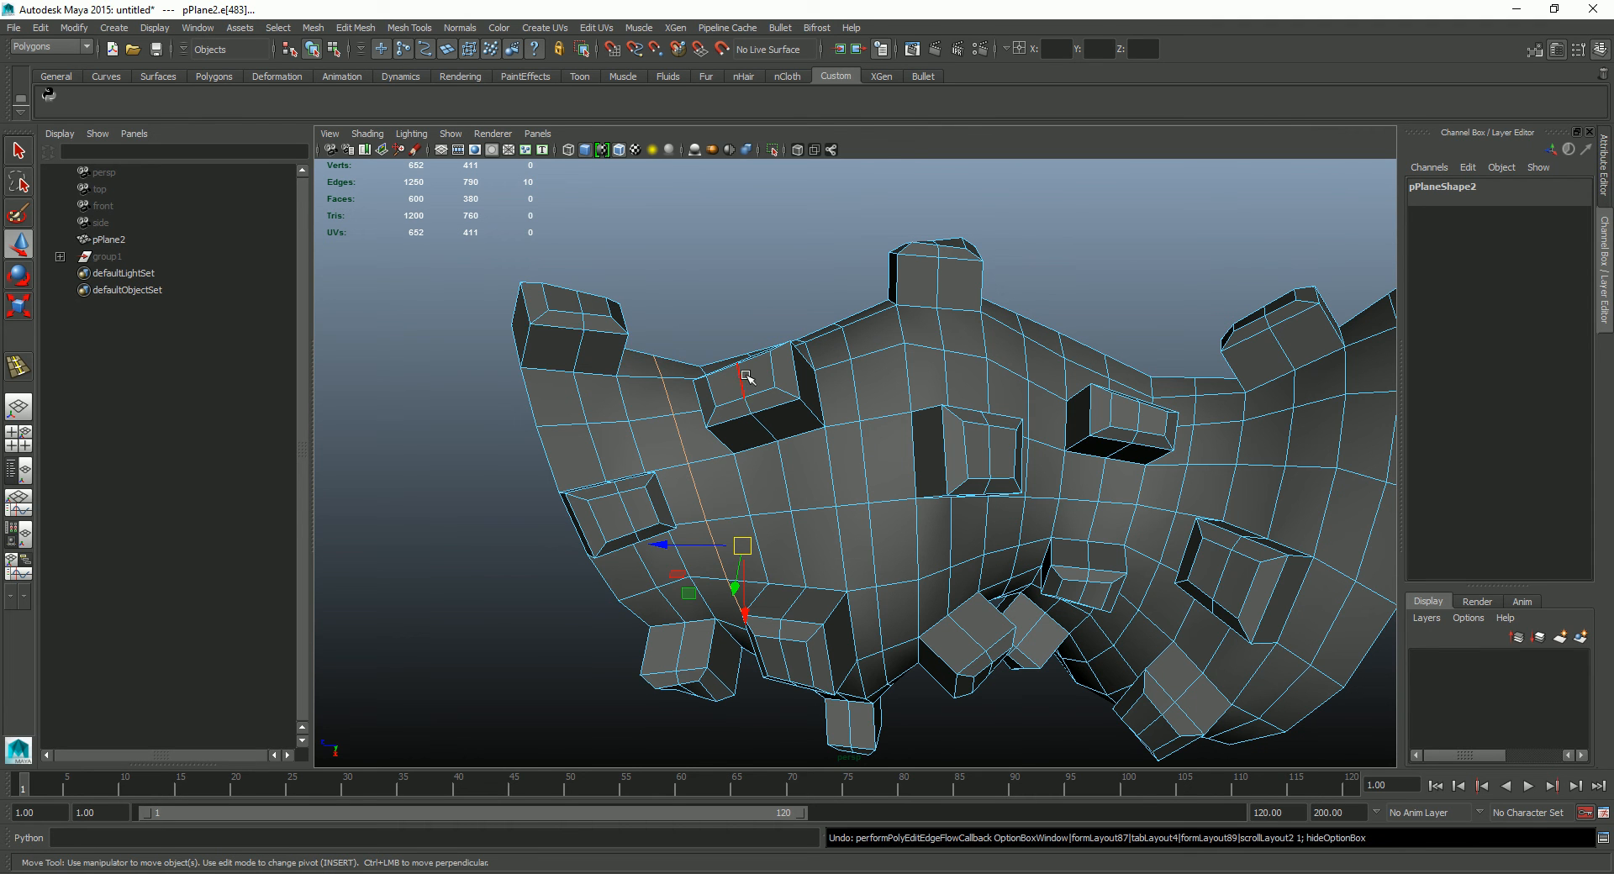
{"action": "key", "text": "ctrl+y"}
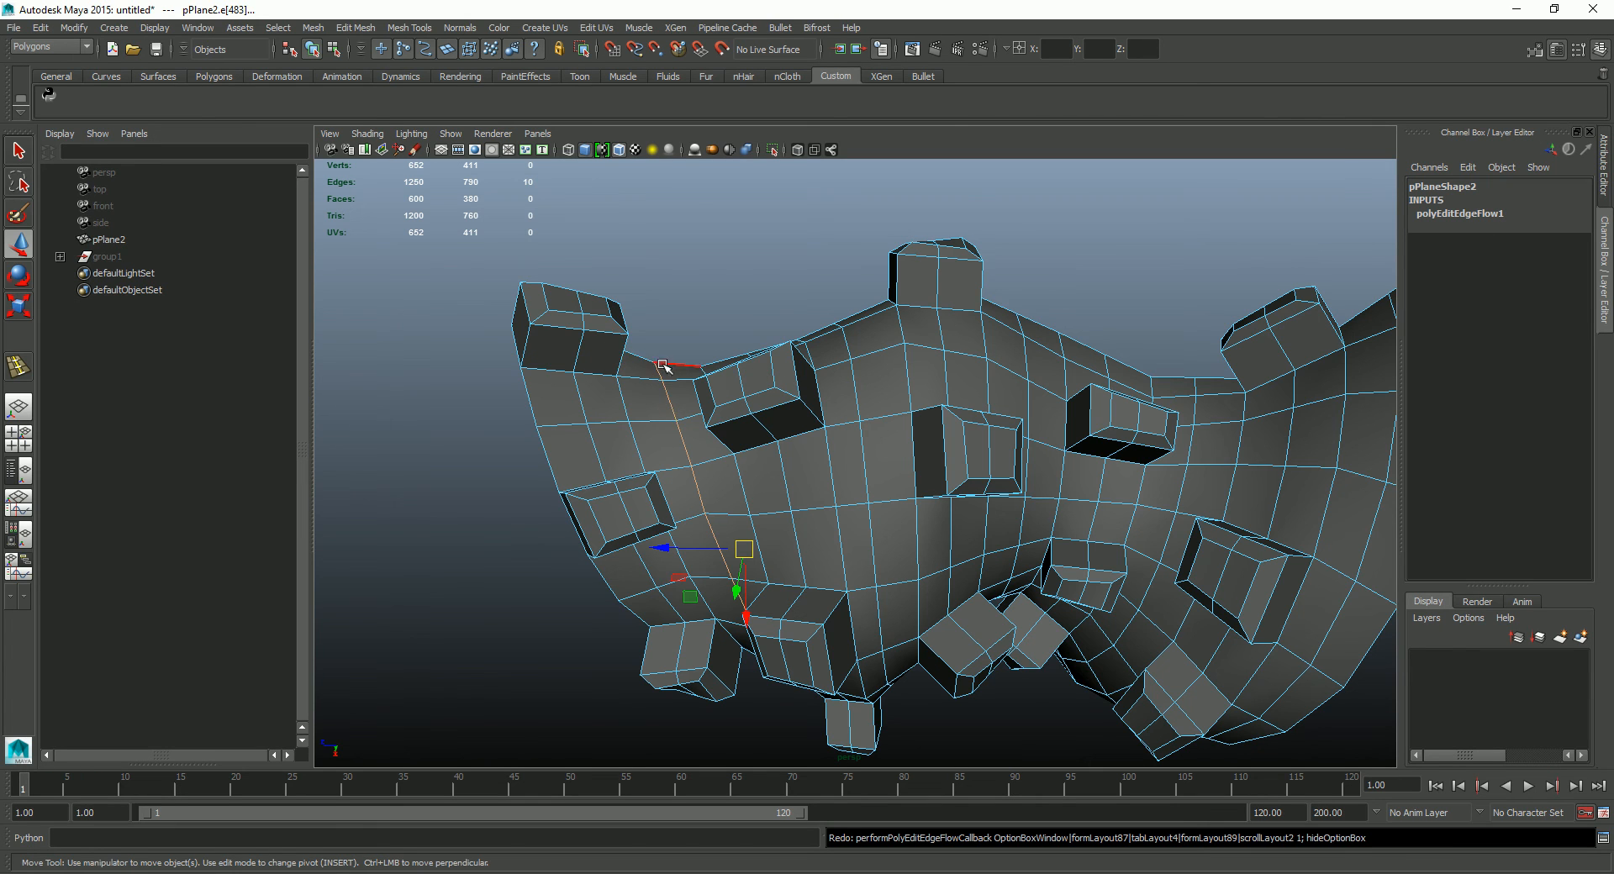
{"action": "left_click_drag", "start_coordinate": [723, 370], "coordinate": [830, 427], "text": "alt"}
{"action": "left_click_drag", "start_coordinate": [921, 361], "coordinate": [908, 356], "text": "alt"}
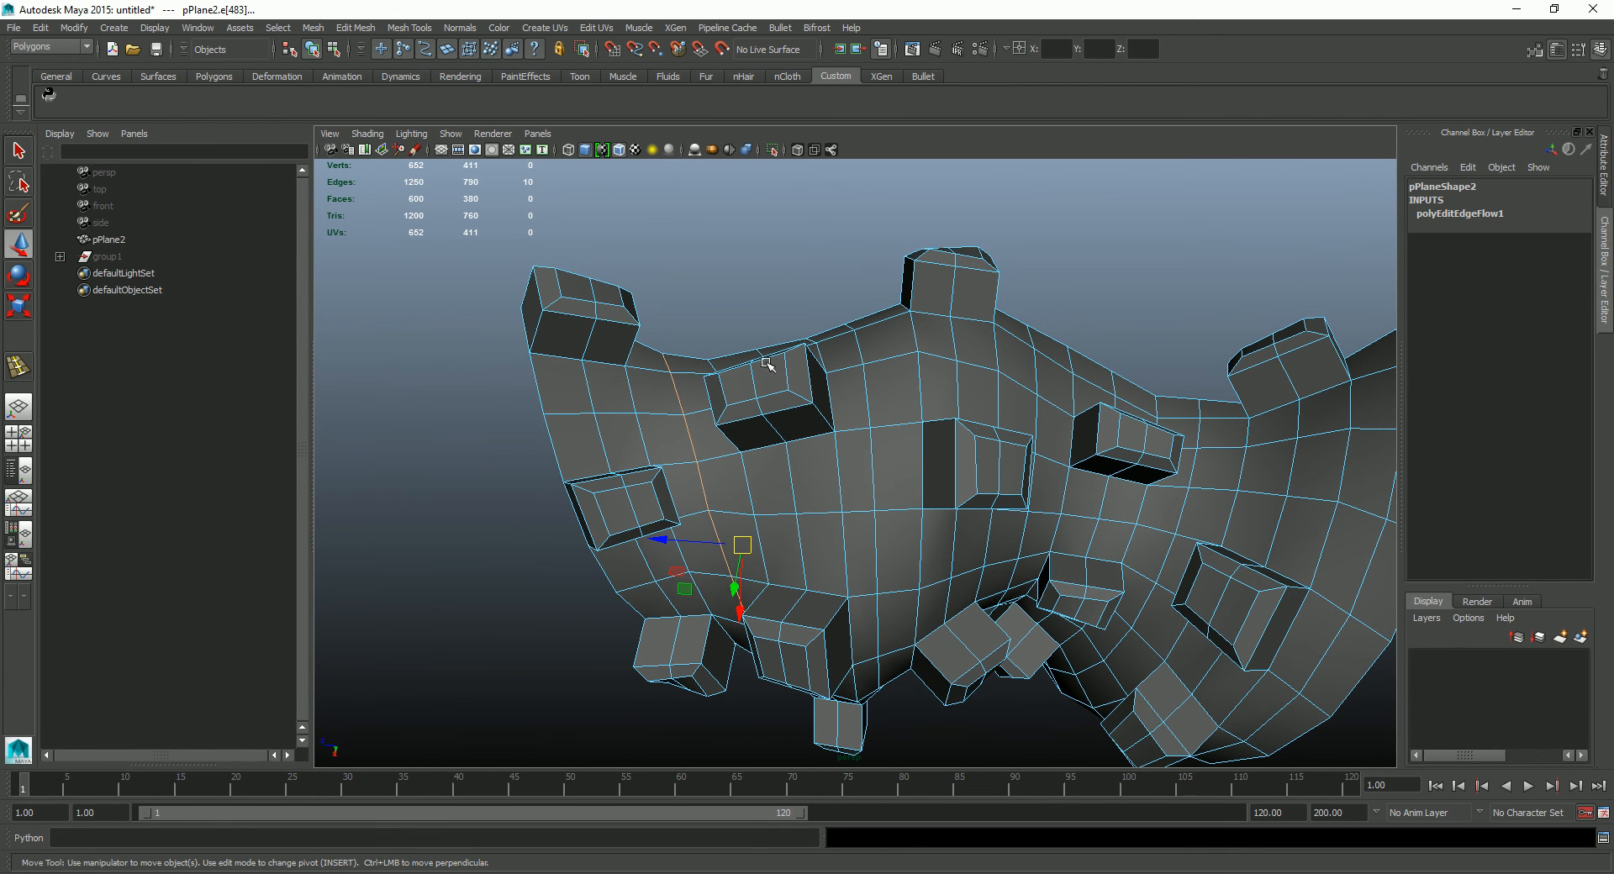
Step: Undo the edge flow edit, reapply Edit Edge Flow to the same loop, and examine the curvature from several angles
{"action": "left_click_drag", "start_coordinate": [888, 391], "coordinate": [681, 258], "text": "alt"}
{"action": "left_click_drag", "start_coordinate": [938, 333], "coordinate": [685, 309], "text": "alt"}
{"action": "left_click_drag", "start_coordinate": [870, 358], "coordinate": [821, 484], "text": "alt"}
{"action": "left_click_drag", "start_coordinate": [765, 348], "coordinate": [785, 312], "text": "alt"}
{"action": "left_click_drag", "start_coordinate": [792, 378], "coordinate": [806, 468], "text": "alt"}
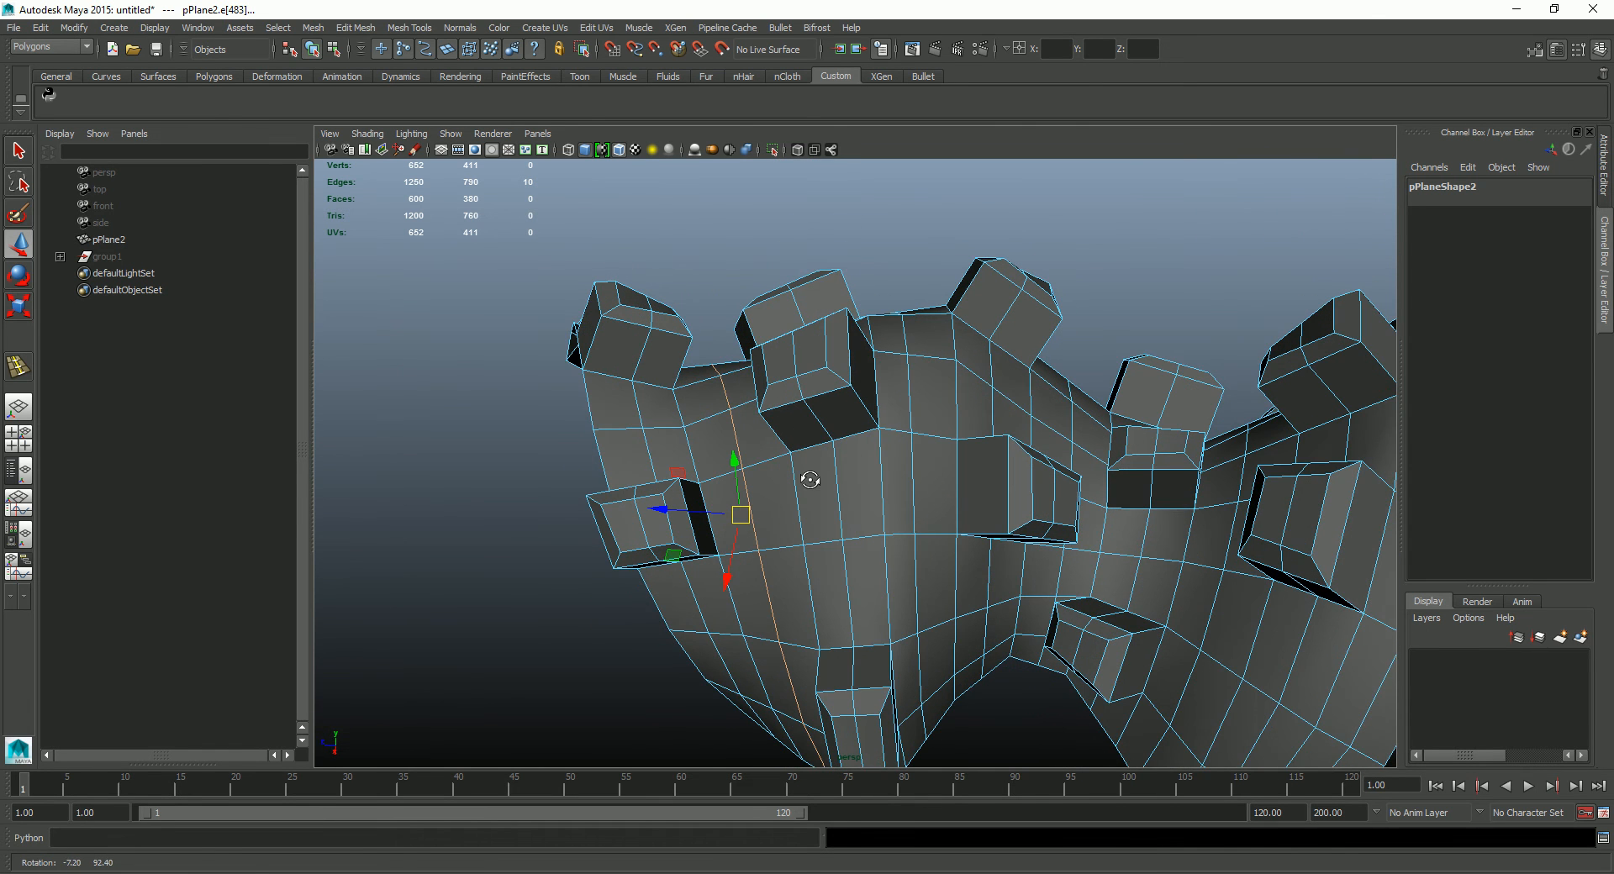
{"action": "left_click_drag", "start_coordinate": [940, 470], "coordinate": [925, 458], "text": "alt"}
{"action": "left_click", "coordinate": [356, 28]}
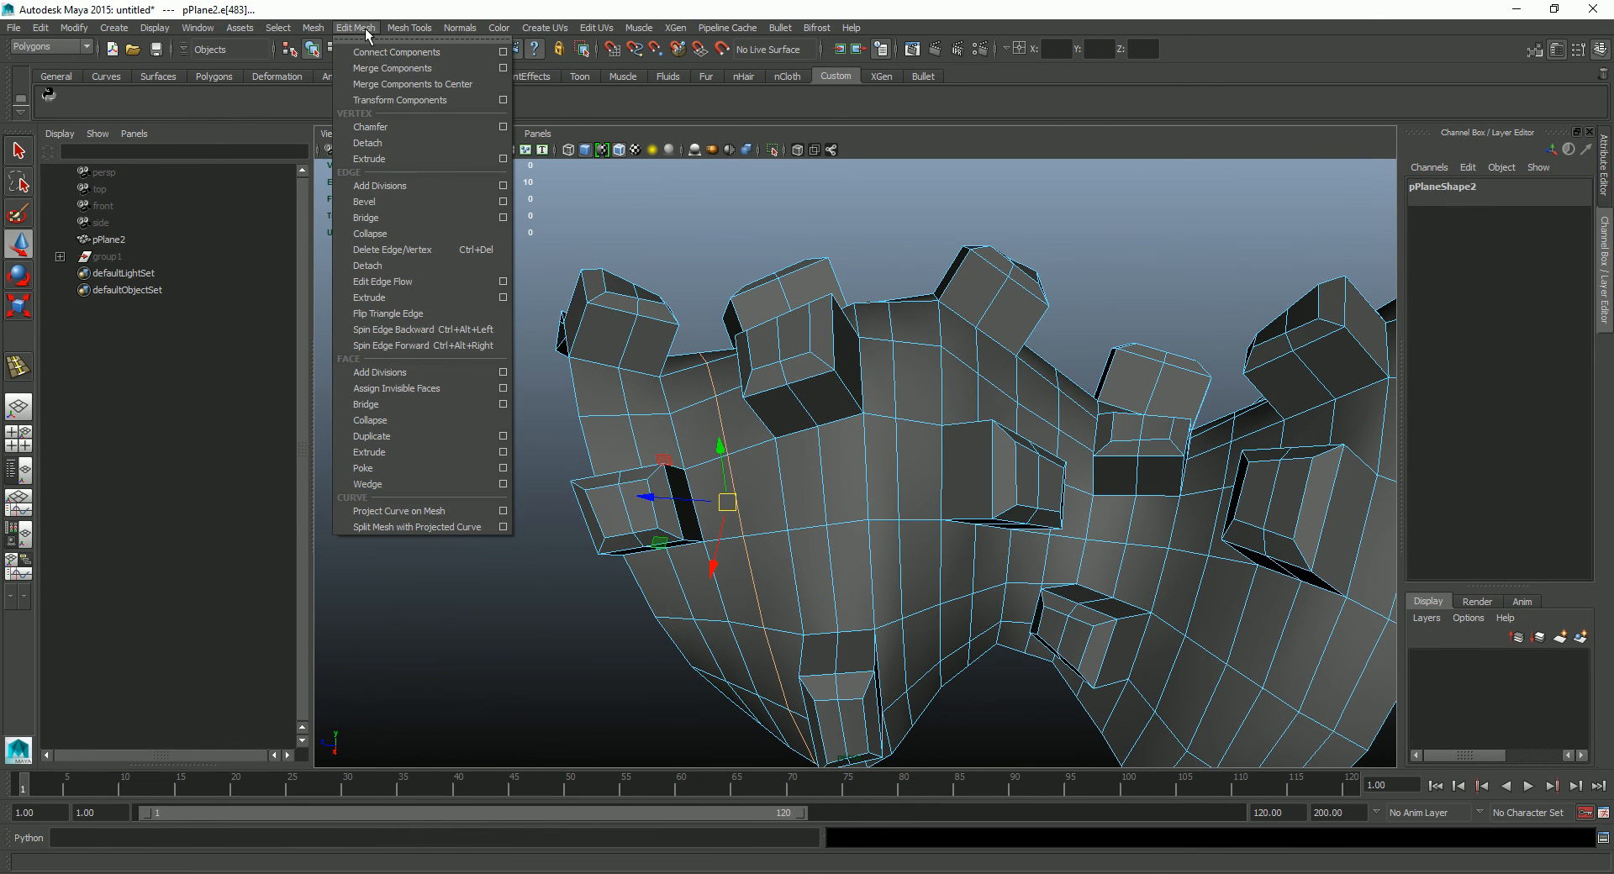
{"action": "left_click", "coordinate": [430, 281]}
{"action": "left_click_drag", "start_coordinate": [814, 416], "coordinate": [807, 454], "text": "alt"}
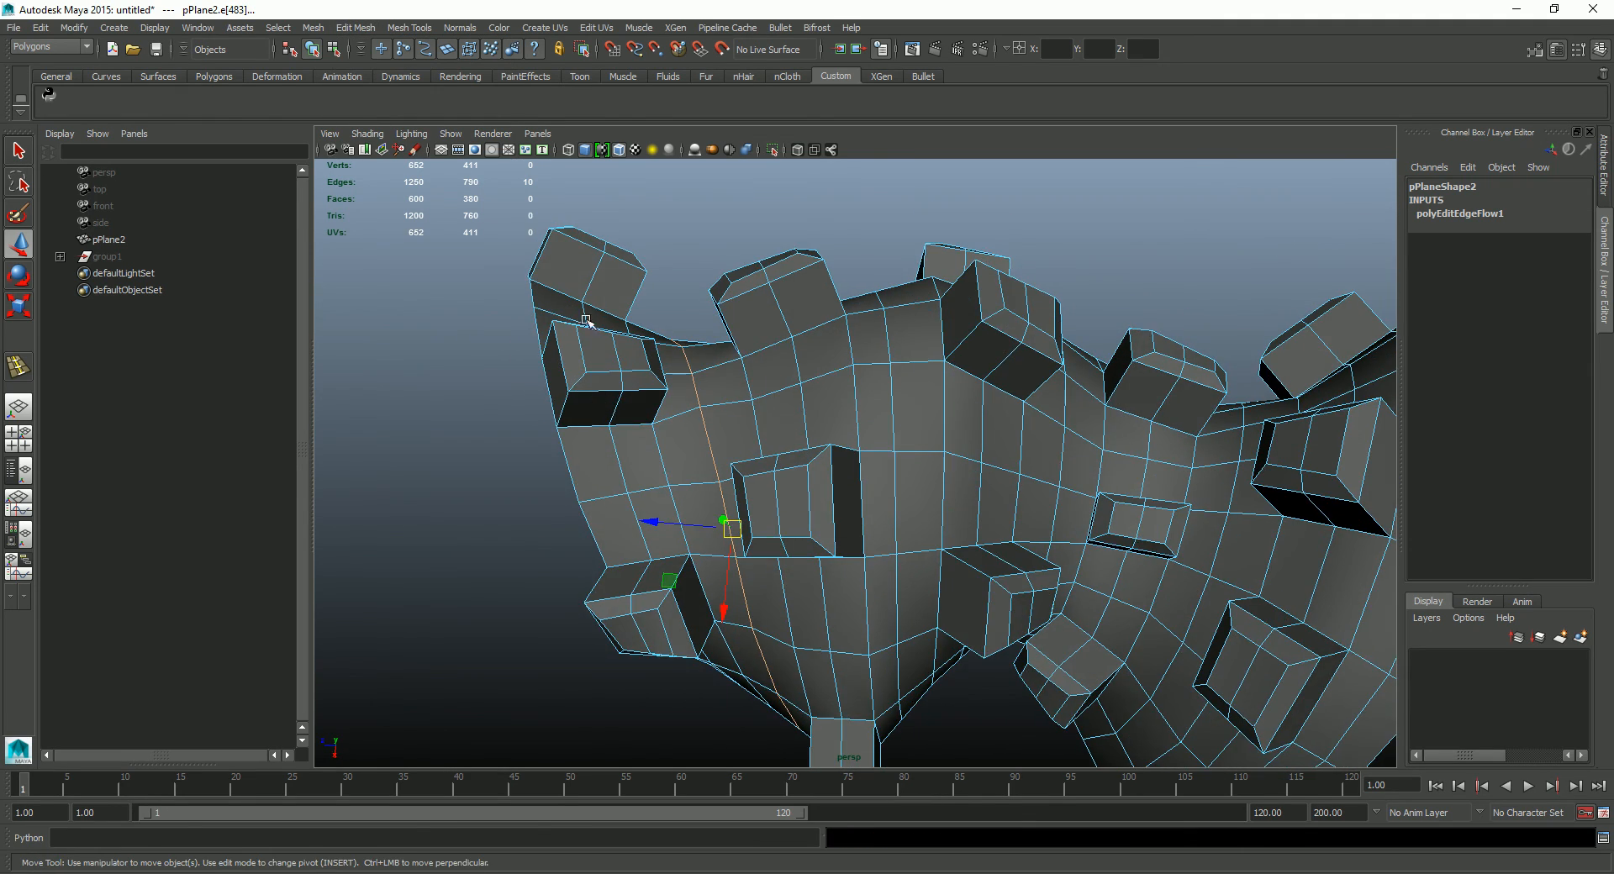
{"action": "left_click_drag", "start_coordinate": [766, 353], "coordinate": [781, 320], "text": "alt"}
{"action": "left_click_drag", "start_coordinate": [679, 395], "coordinate": [627, 418], "text": "alt"}
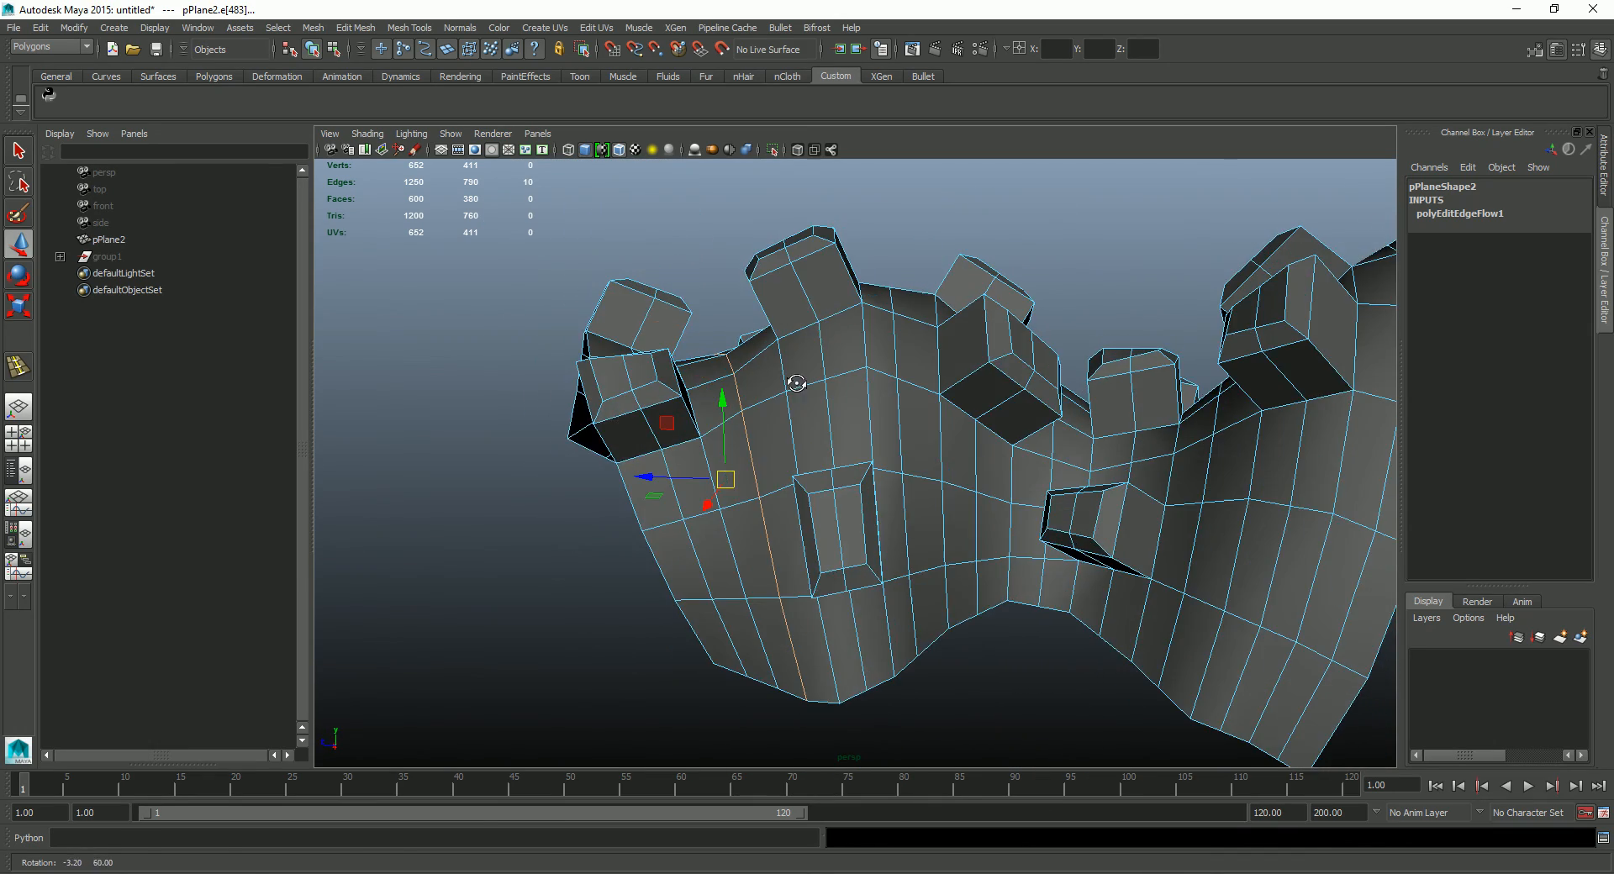
{"action": "mouse_move", "coordinate": [726, 478]}
{"action": "left_mouse_down", "text": "alt"}
{"action": "mouse_move", "coordinate": [746, 456]}
{"action": "mouse_move", "coordinate": [722, 478]}
{"action": "left_mouse_up", "text": "alt"}
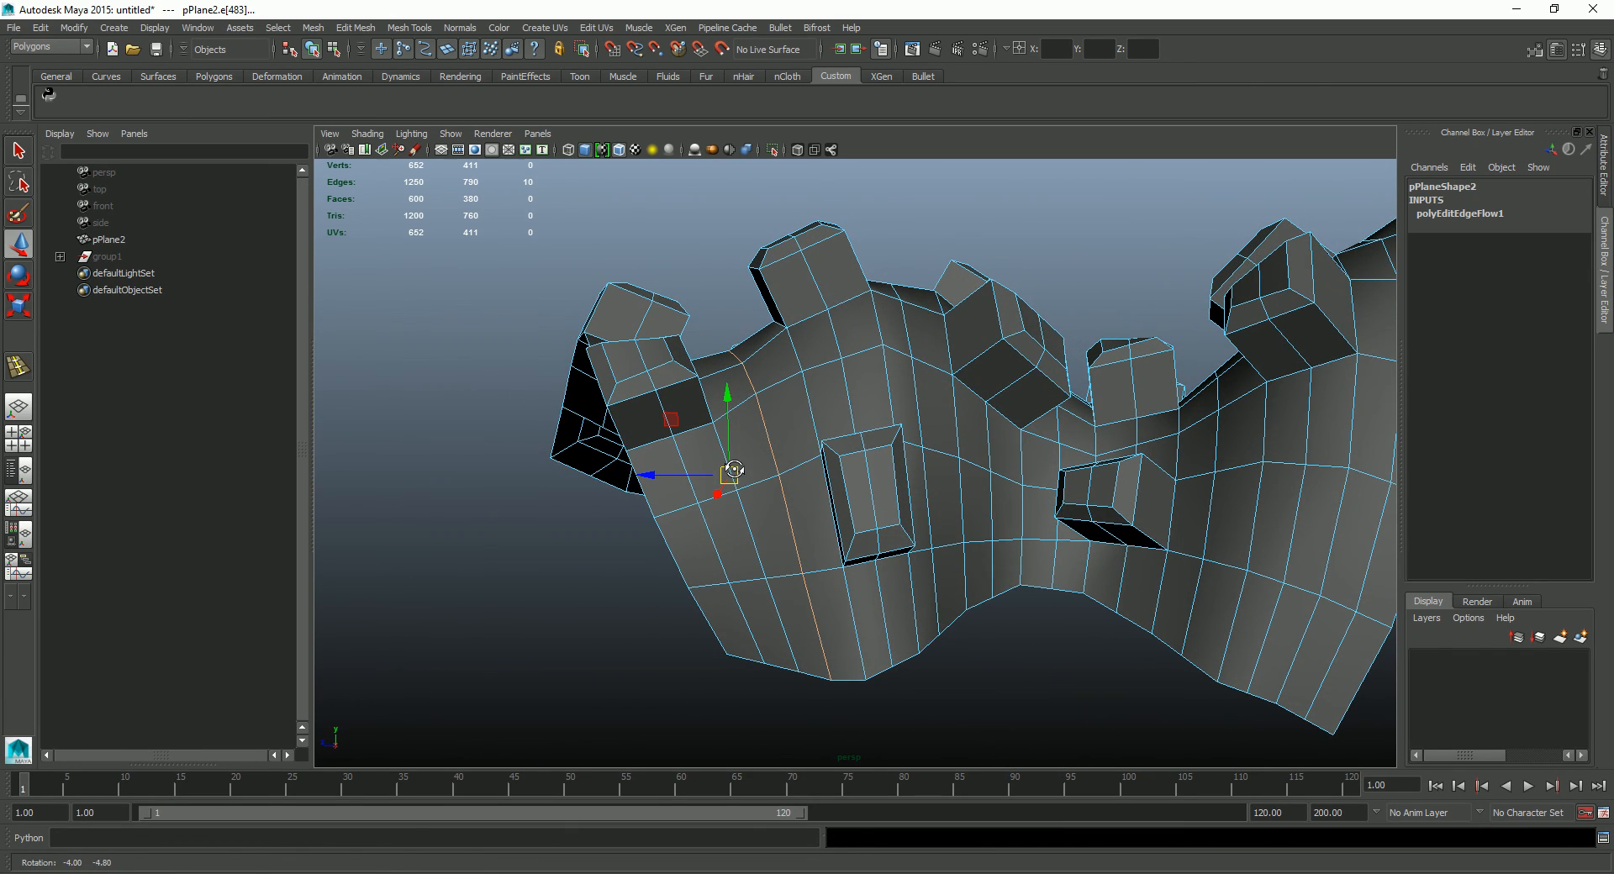
Step: Set the Adjust Edge Flow of polyEditEdgeFlow1 to 3
{"action": "left_click", "coordinate": [1472, 214]}
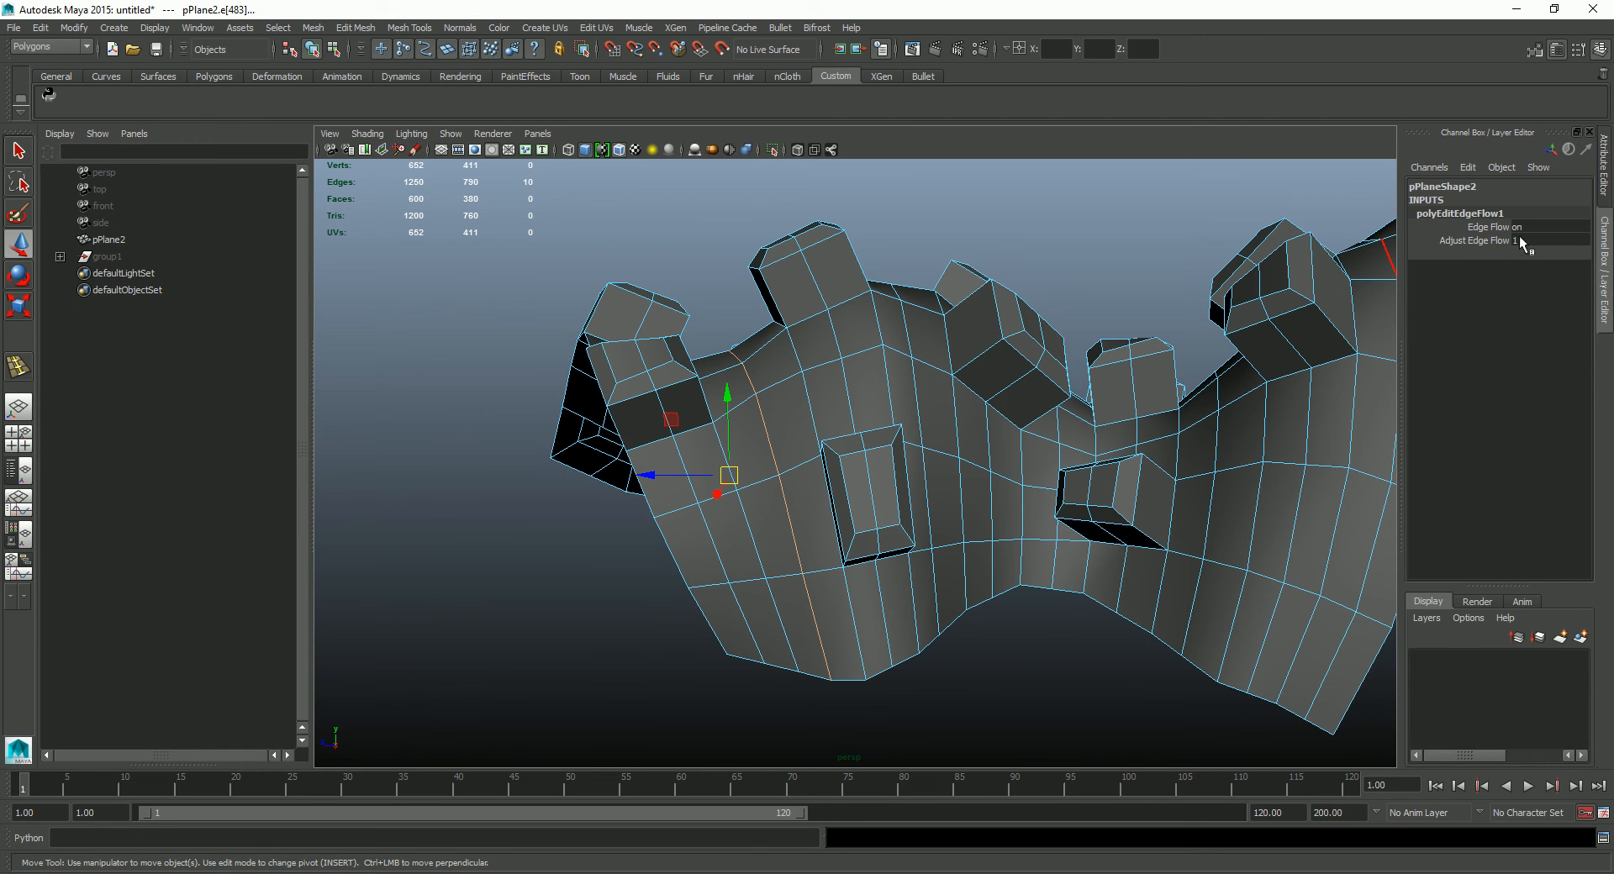
{"action": "left_click", "coordinate": [1478, 240]}
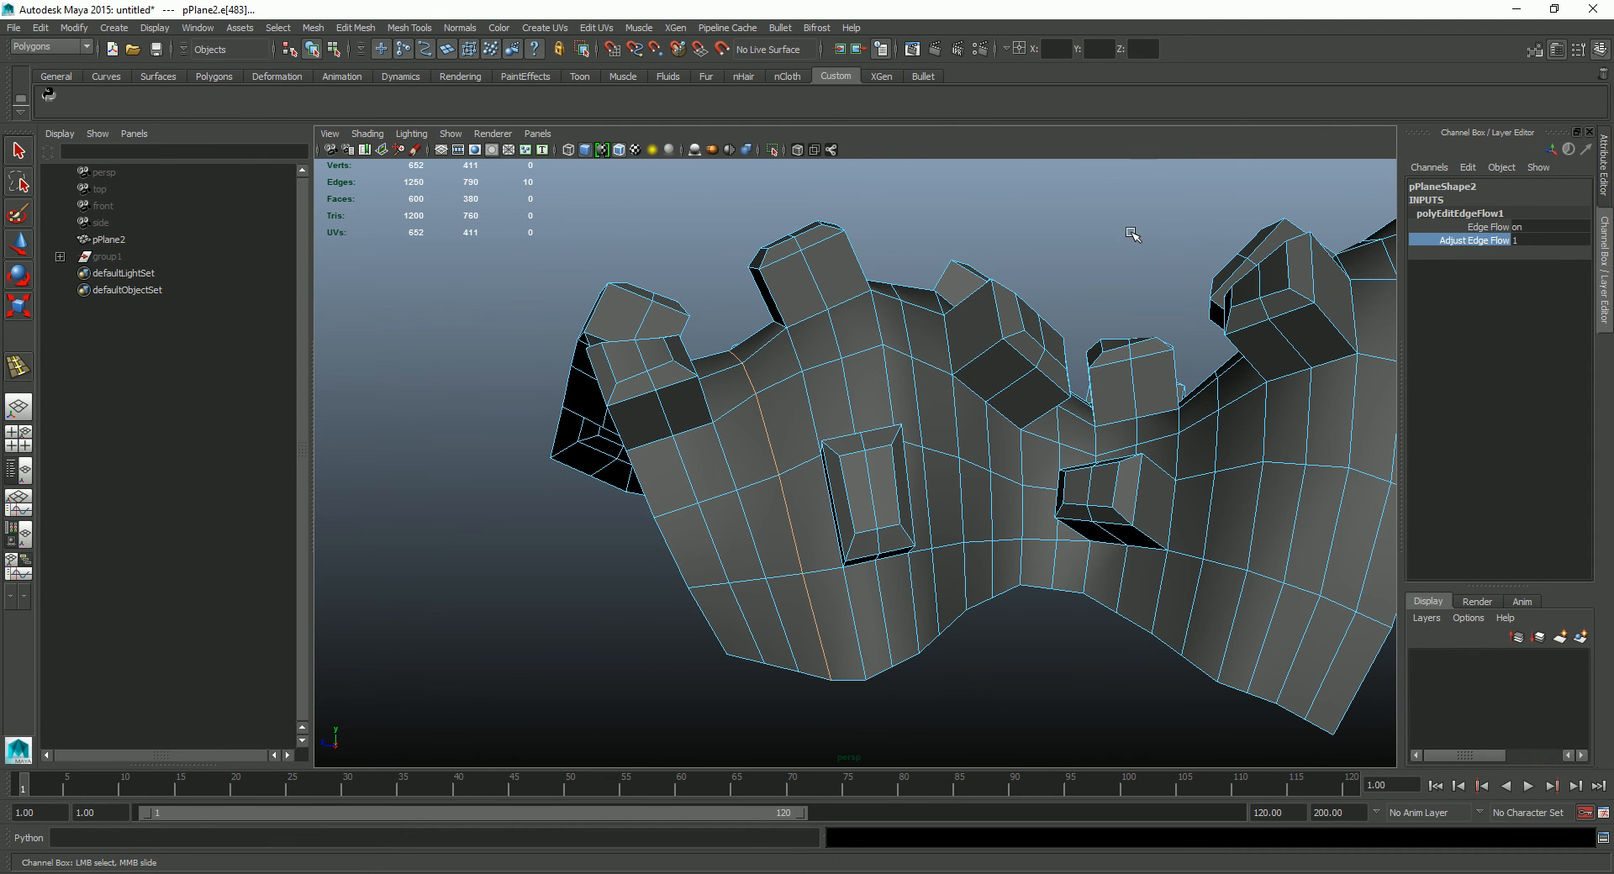
{"action": "middle_click_drag", "start_coordinate": [1198, 233], "coordinate": [1249, 281]}
{"action": "left_click_drag", "start_coordinate": [1248, 281], "coordinate": [1208, 321], "text": "alt"}
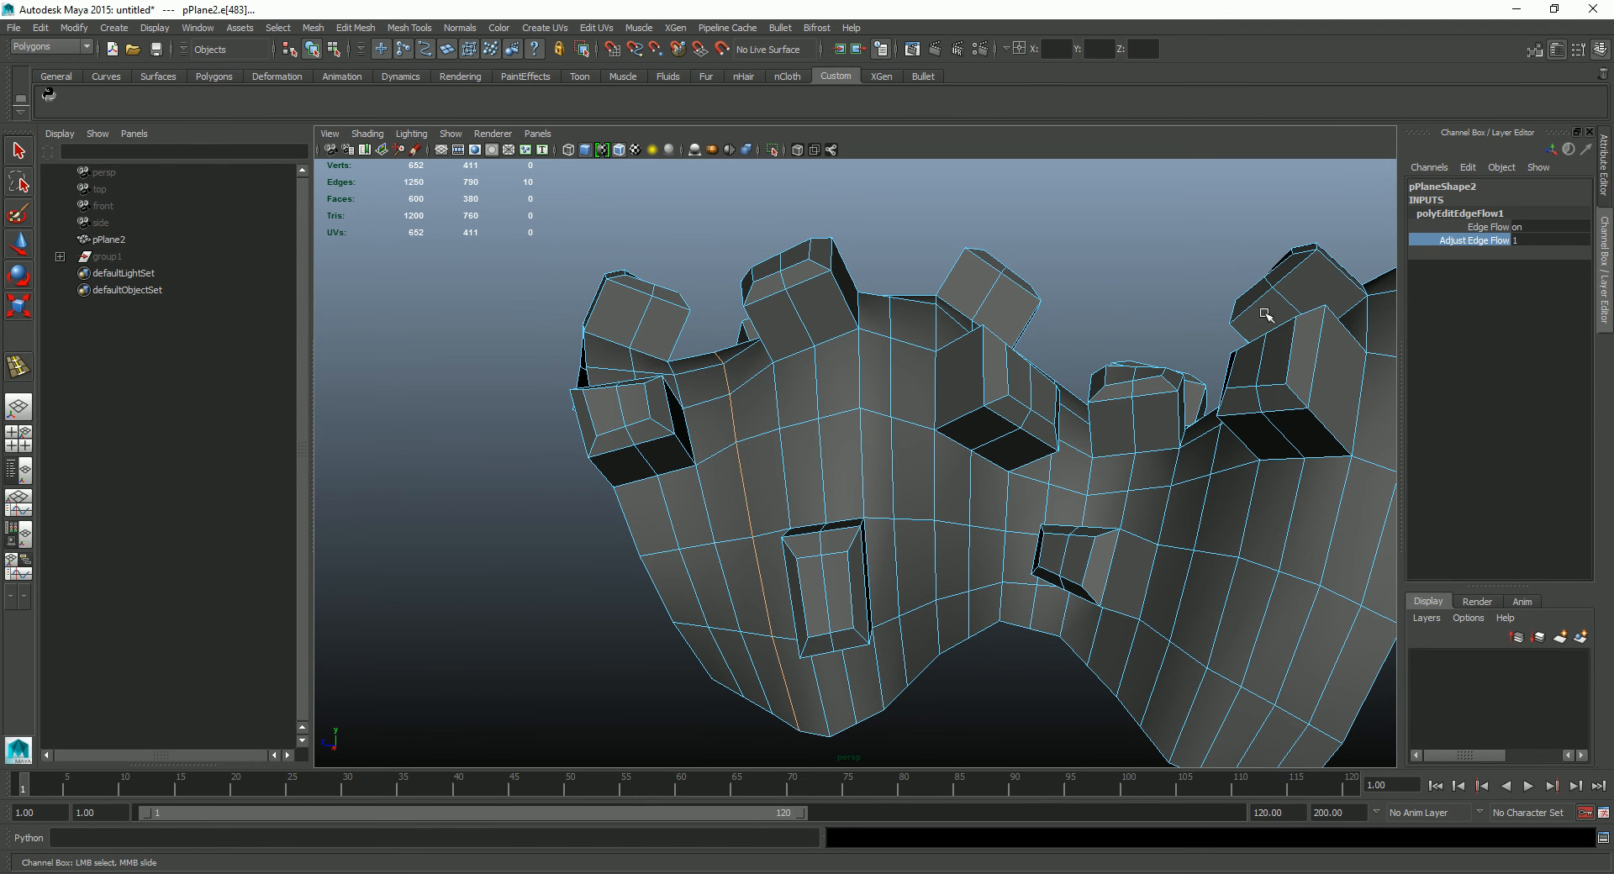
{"action": "double_click", "coordinate": [1522, 240]}
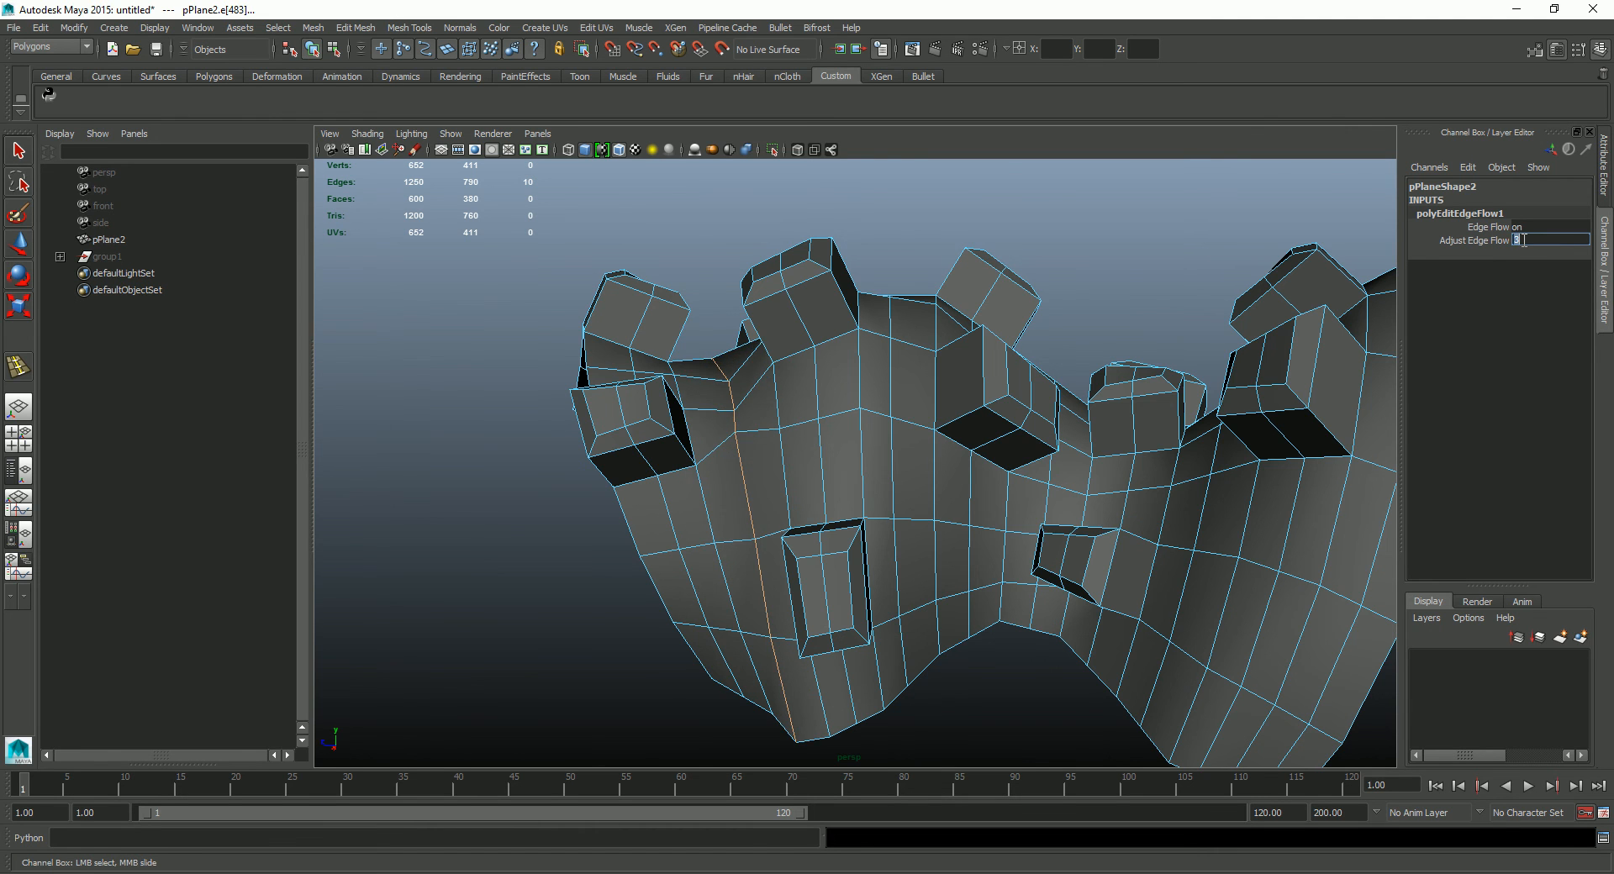
{"action": "type", "text": "3"}
{"action": "key", "text": "Return"}
{"action": "left_click_drag", "start_coordinate": [1150, 326], "coordinate": [961, 365], "text": "alt"}
Step: Switch pPlane2 to vertex selection and reposition individual vertices around the extruded blocks with the Move tool
{"action": "key", "text": "F9"}
{"action": "key", "text": "w"}
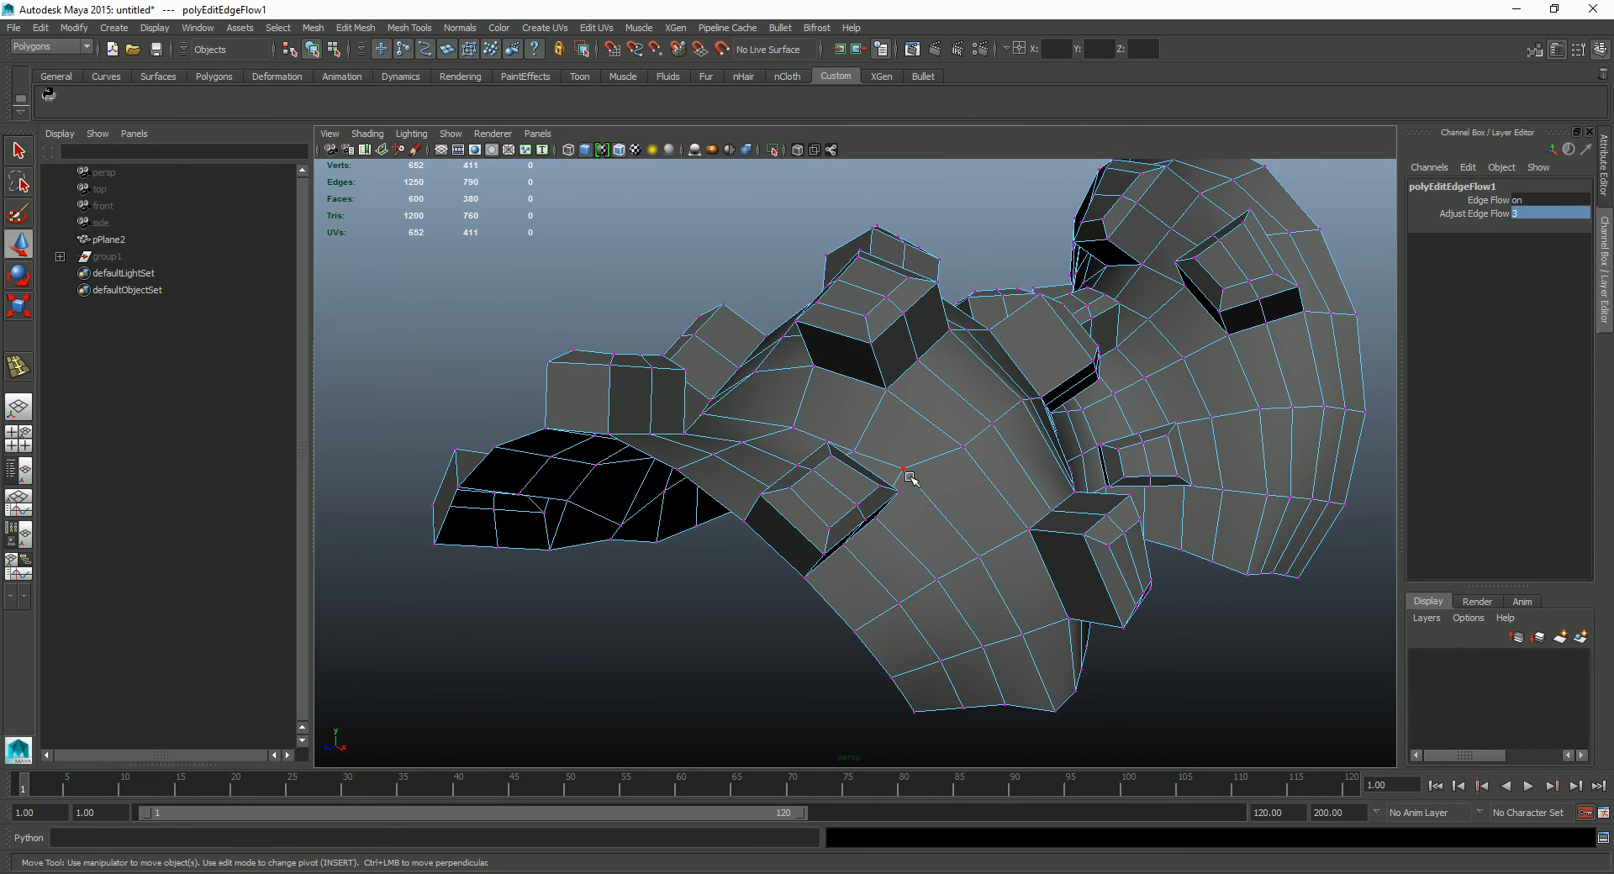
{"action": "left_click", "coordinate": [904, 470]}
{"action": "left_click_drag", "start_coordinate": [942, 503], "coordinate": [911, 468], "text": "alt"}
{"action": "left_click_drag", "start_coordinate": [881, 313], "coordinate": [979, 503]}
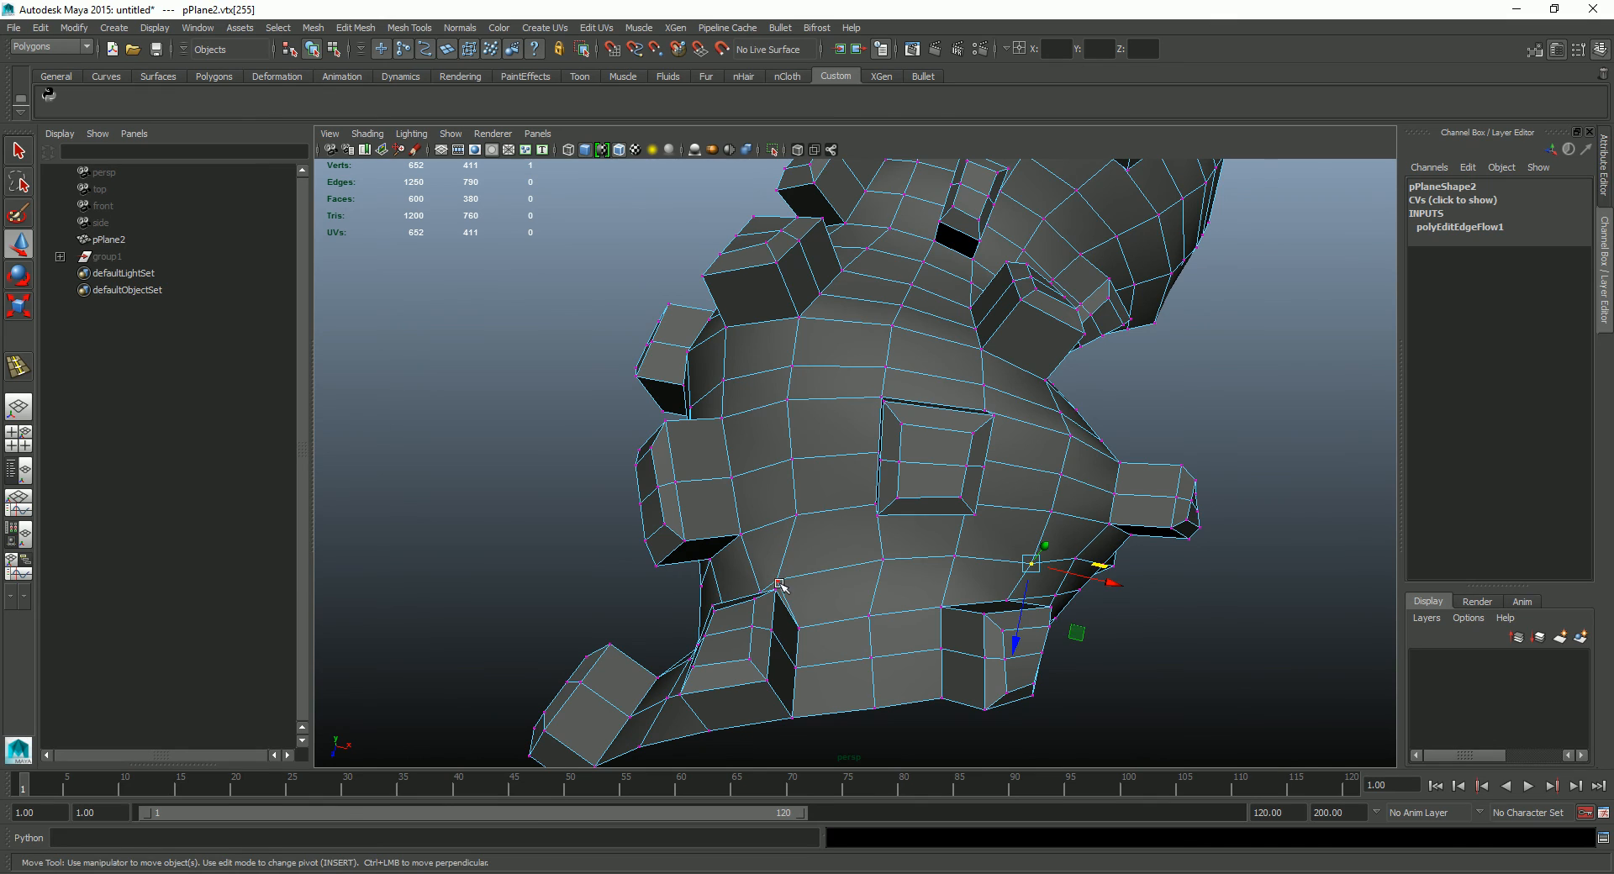
{"action": "left_click_drag", "start_coordinate": [833, 590], "coordinate": [841, 330]}
{"action": "left_click_drag", "start_coordinate": [824, 247], "coordinate": [859, 390]}
{"action": "left_click_drag", "start_coordinate": [778, 412], "coordinate": [959, 445], "text": "alt"}
{"action": "left_click_drag", "start_coordinate": [802, 448], "coordinate": [736, 446], "text": "alt"}
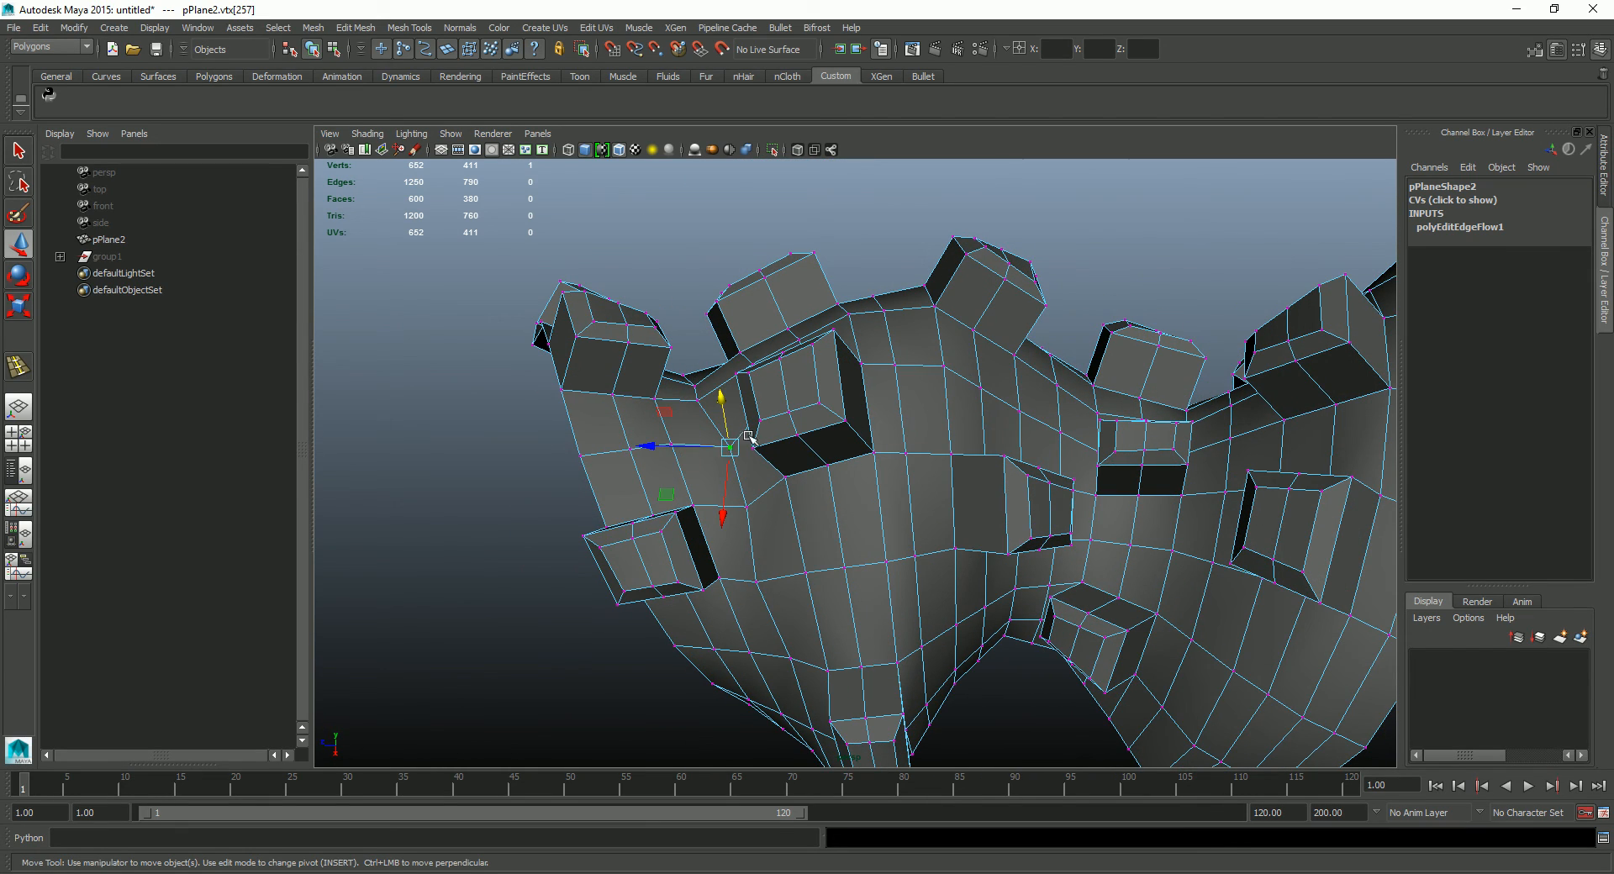
{"action": "left_click_drag", "start_coordinate": [731, 448], "coordinate": [654, 377], "text": "alt"}
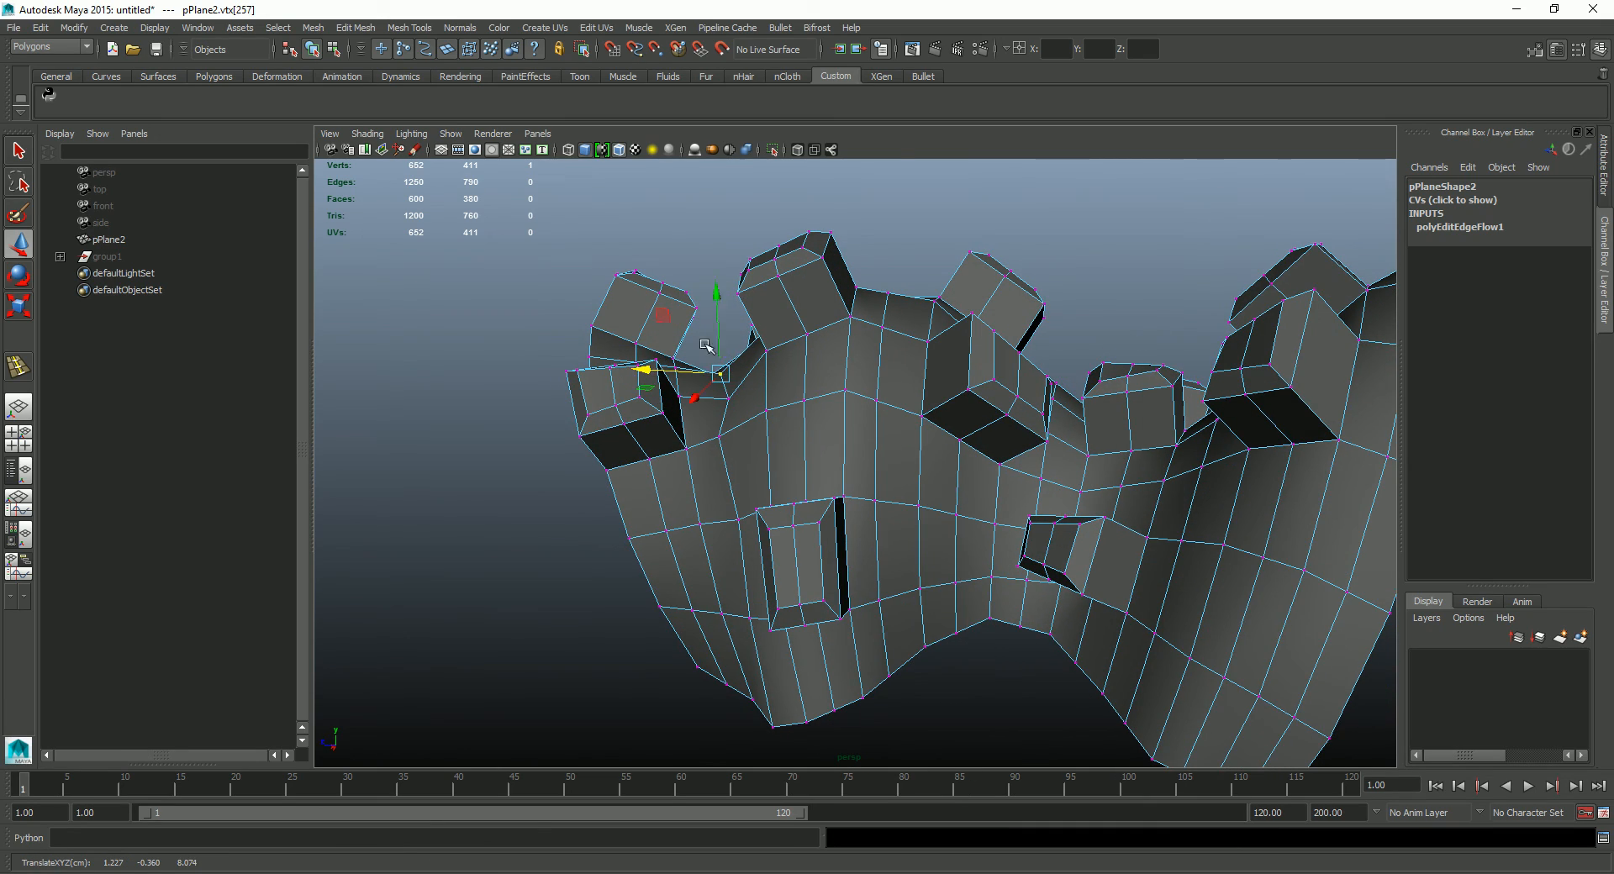
{"action": "left_click_drag", "start_coordinate": [719, 303], "coordinate": [1155, 327], "text": "alt"}
Step: Return to edge selection, select a loop crossing the bulge between the blocks, and apply Edit Edge Flow to it
{"action": "key", "text": "F10"}
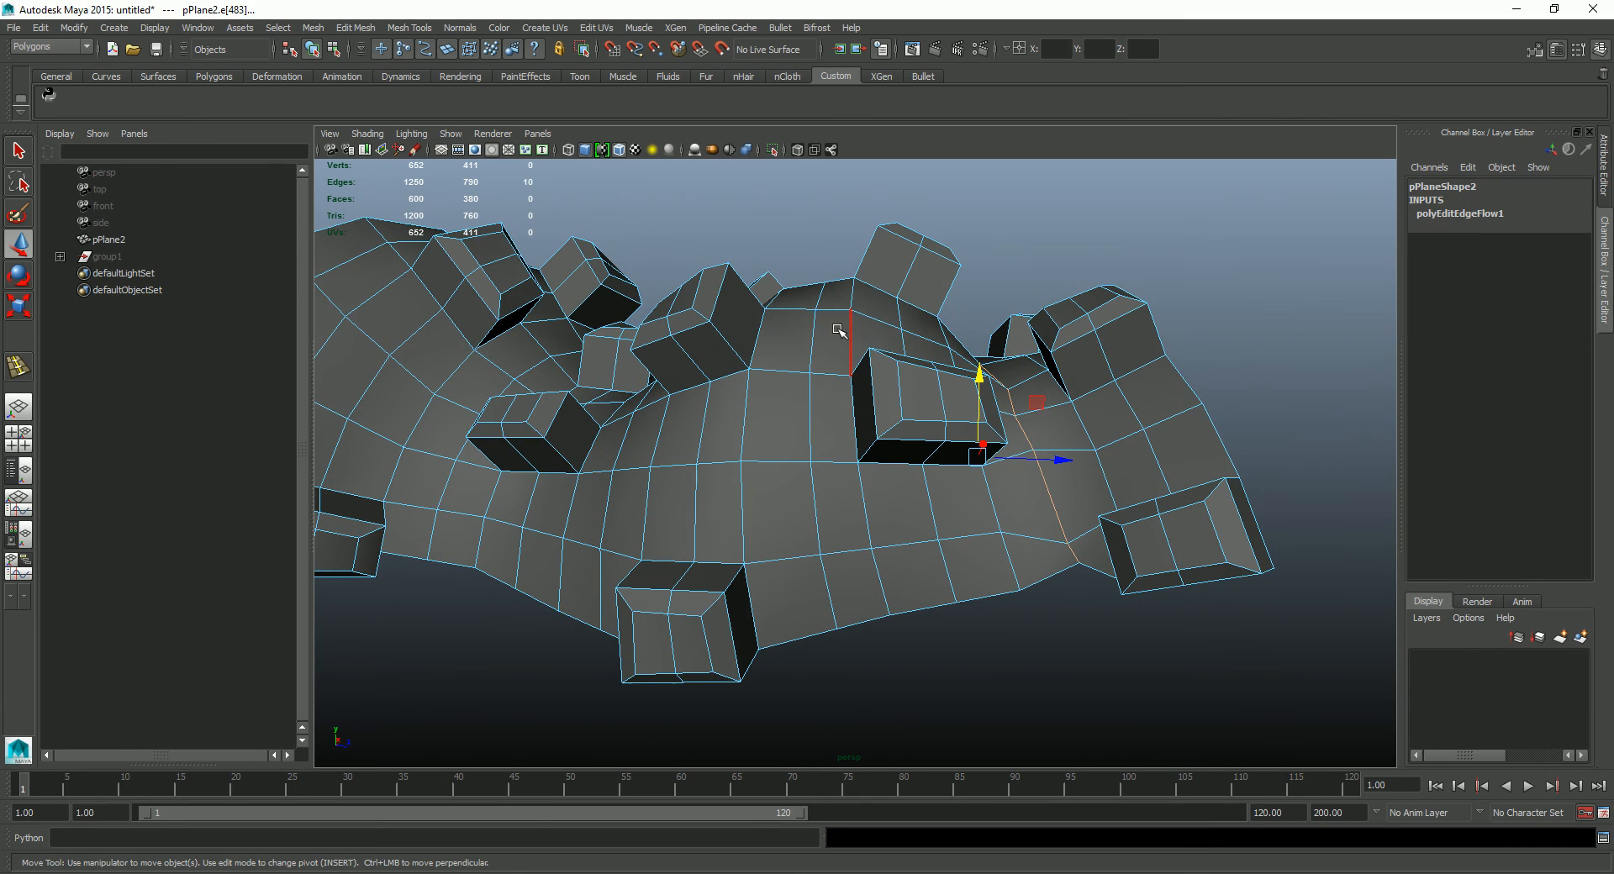
{"action": "double_click", "coordinate": [816, 334]}
{"action": "left_click_drag", "start_coordinate": [817, 334], "coordinate": [690, 372], "text": "alt"}
{"action": "left_click_drag", "start_coordinate": [756, 273], "coordinate": [933, 376], "text": "alt"}
{"action": "left_click", "coordinate": [427, 28]}
{"action": "left_click", "coordinate": [401, 27]}
{"action": "left_click", "coordinate": [371, 28]}
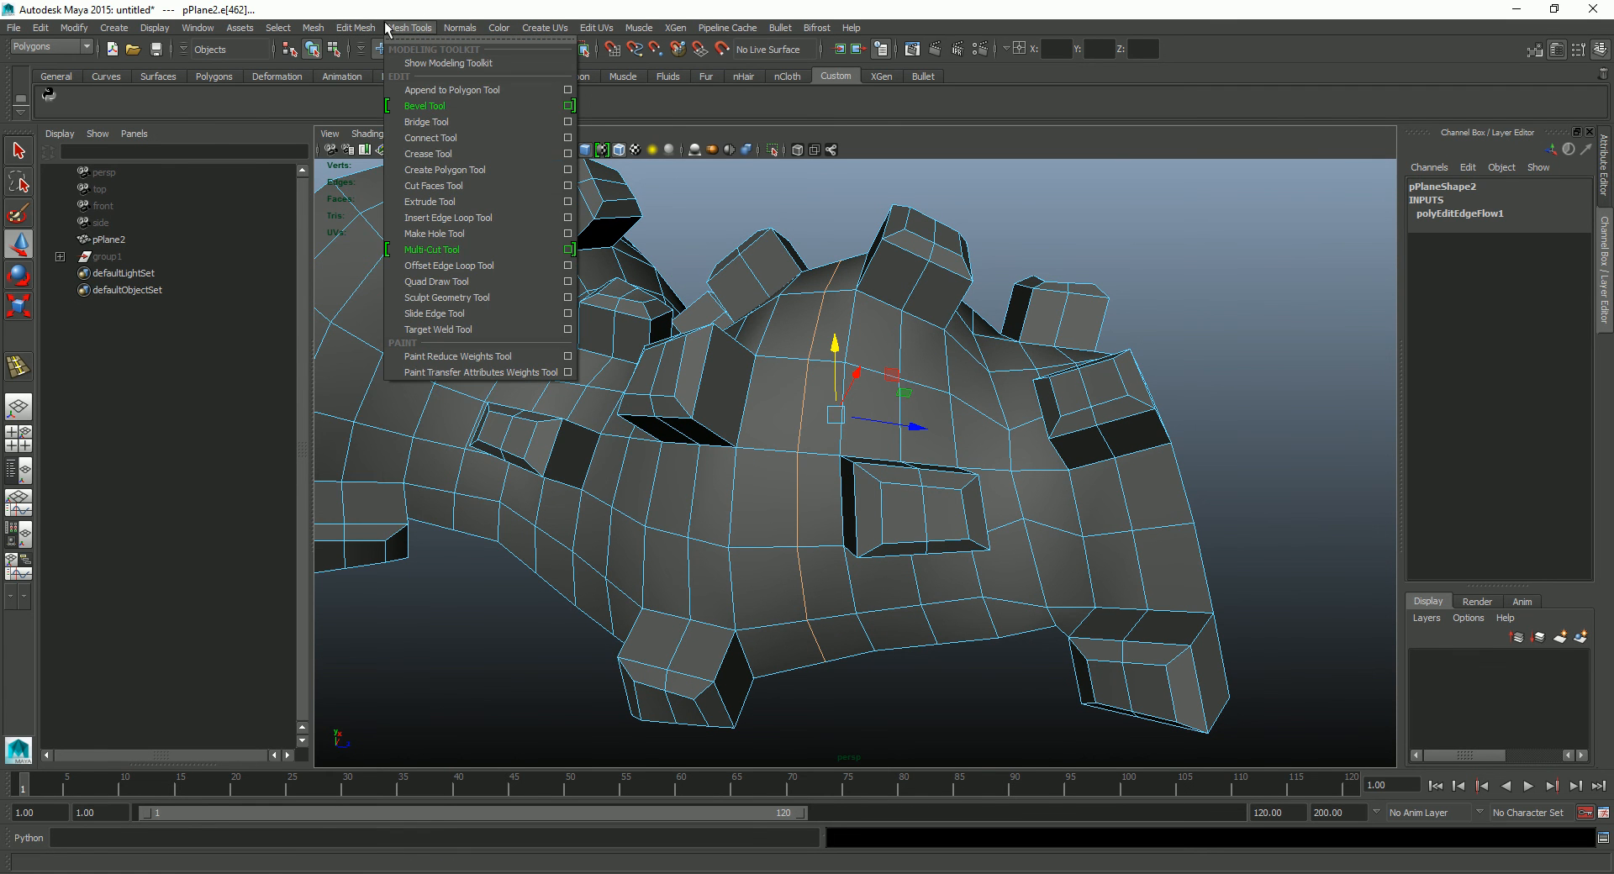
{"action": "mouse_move", "coordinate": [355, 28]}
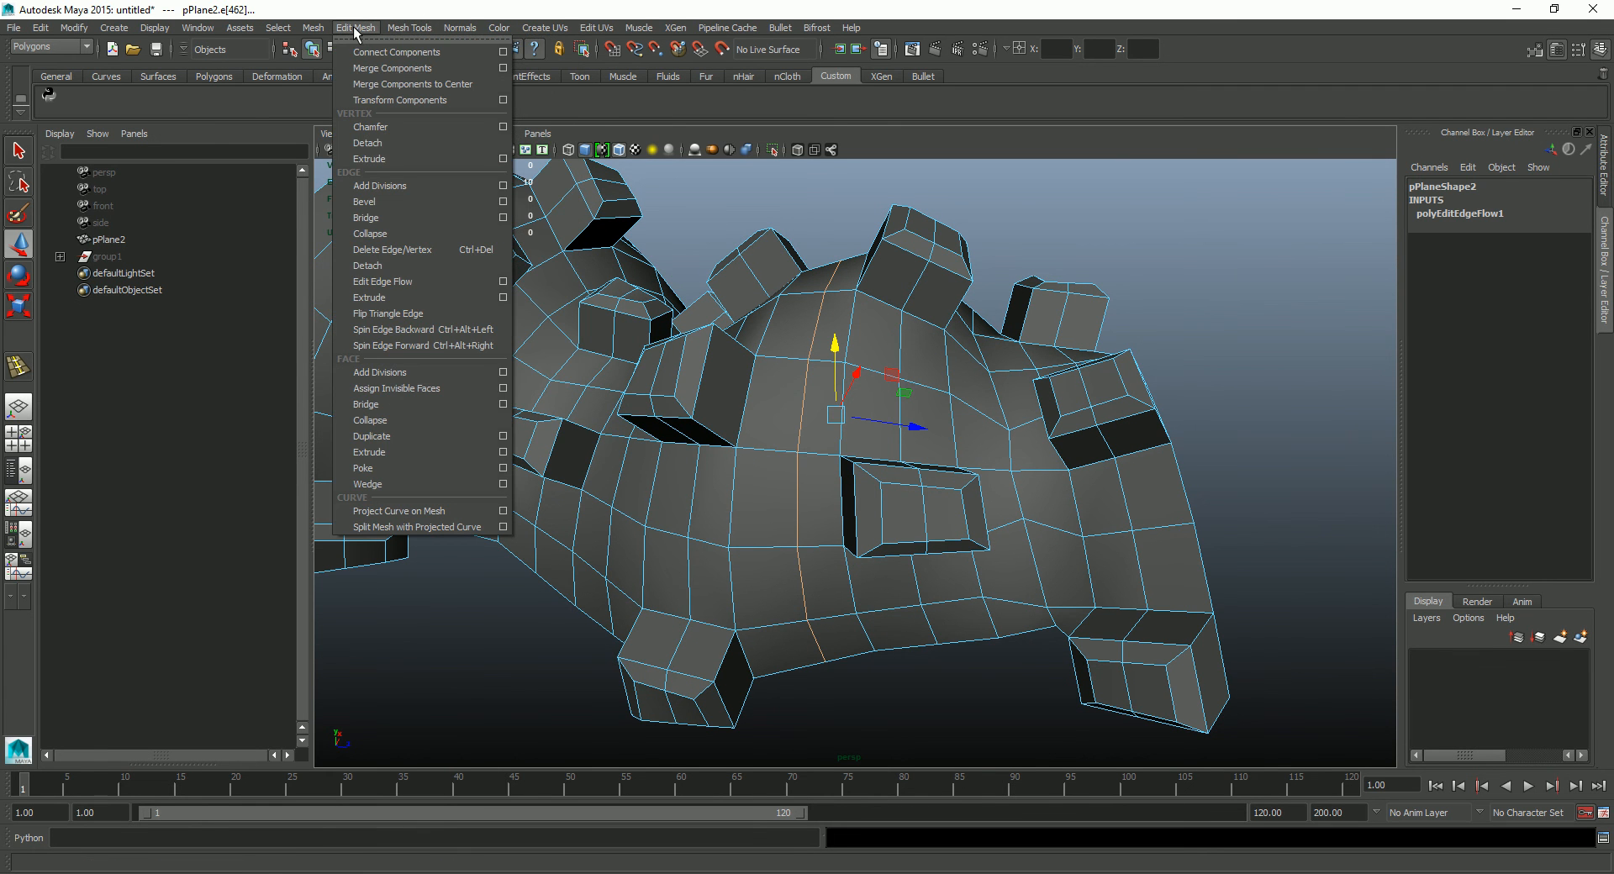
{"action": "left_click", "coordinate": [459, 282]}
{"action": "left_click_drag", "start_coordinate": [790, 313], "coordinate": [795, 245], "text": "alt"}
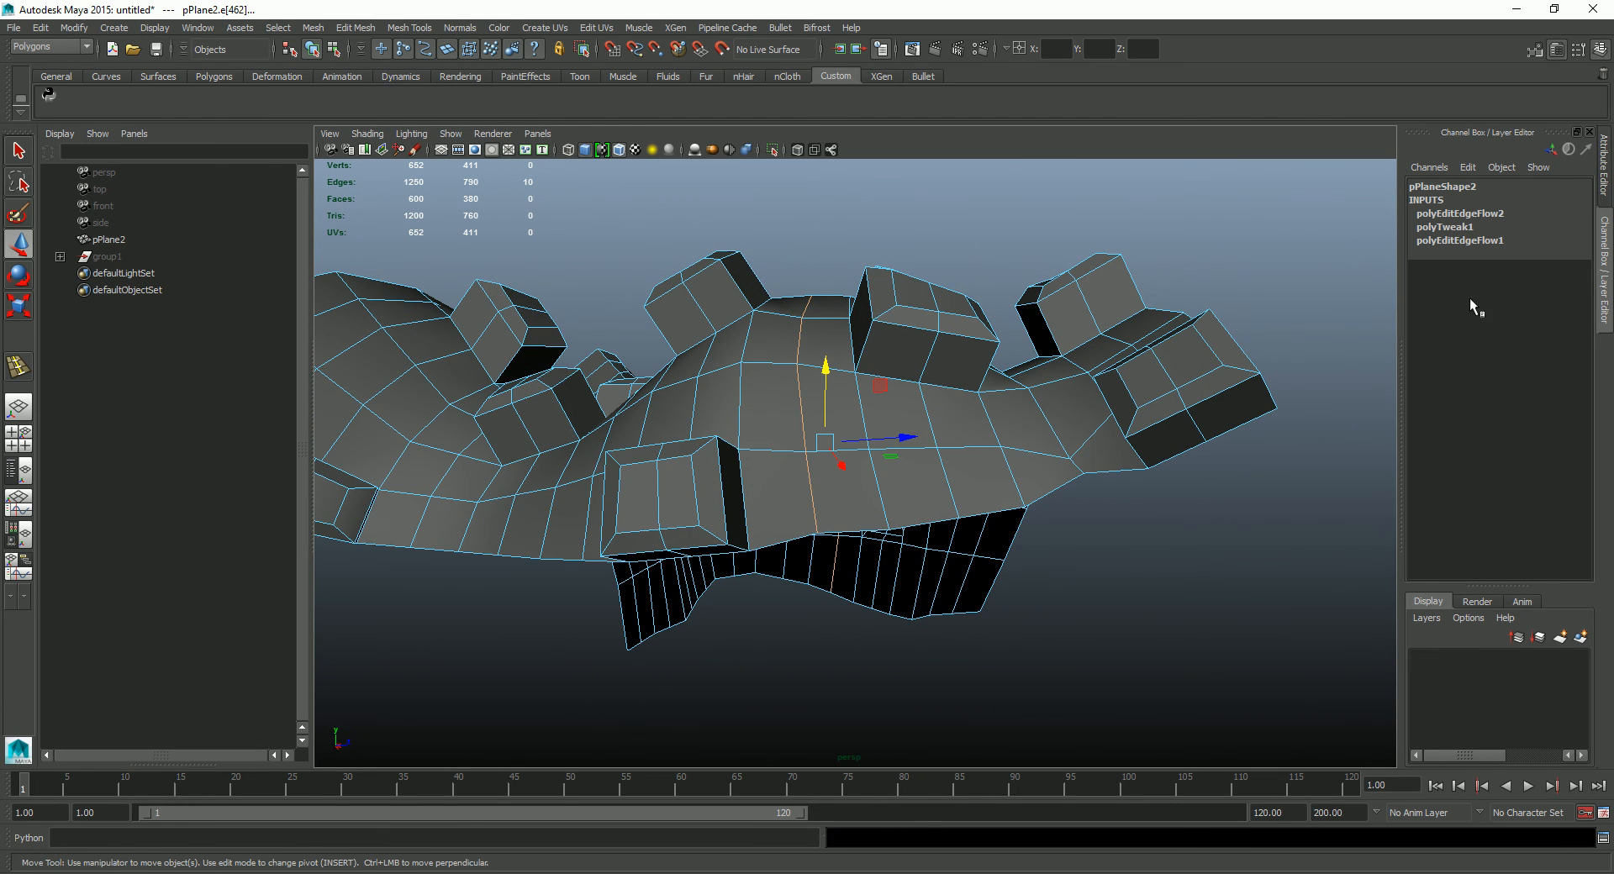
Step: Set the Adjust Edge Flow of polyEditEdgeFlow2 to 3
{"action": "left_click", "coordinate": [1466, 241]}
{"action": "left_click", "coordinate": [1478, 216]}
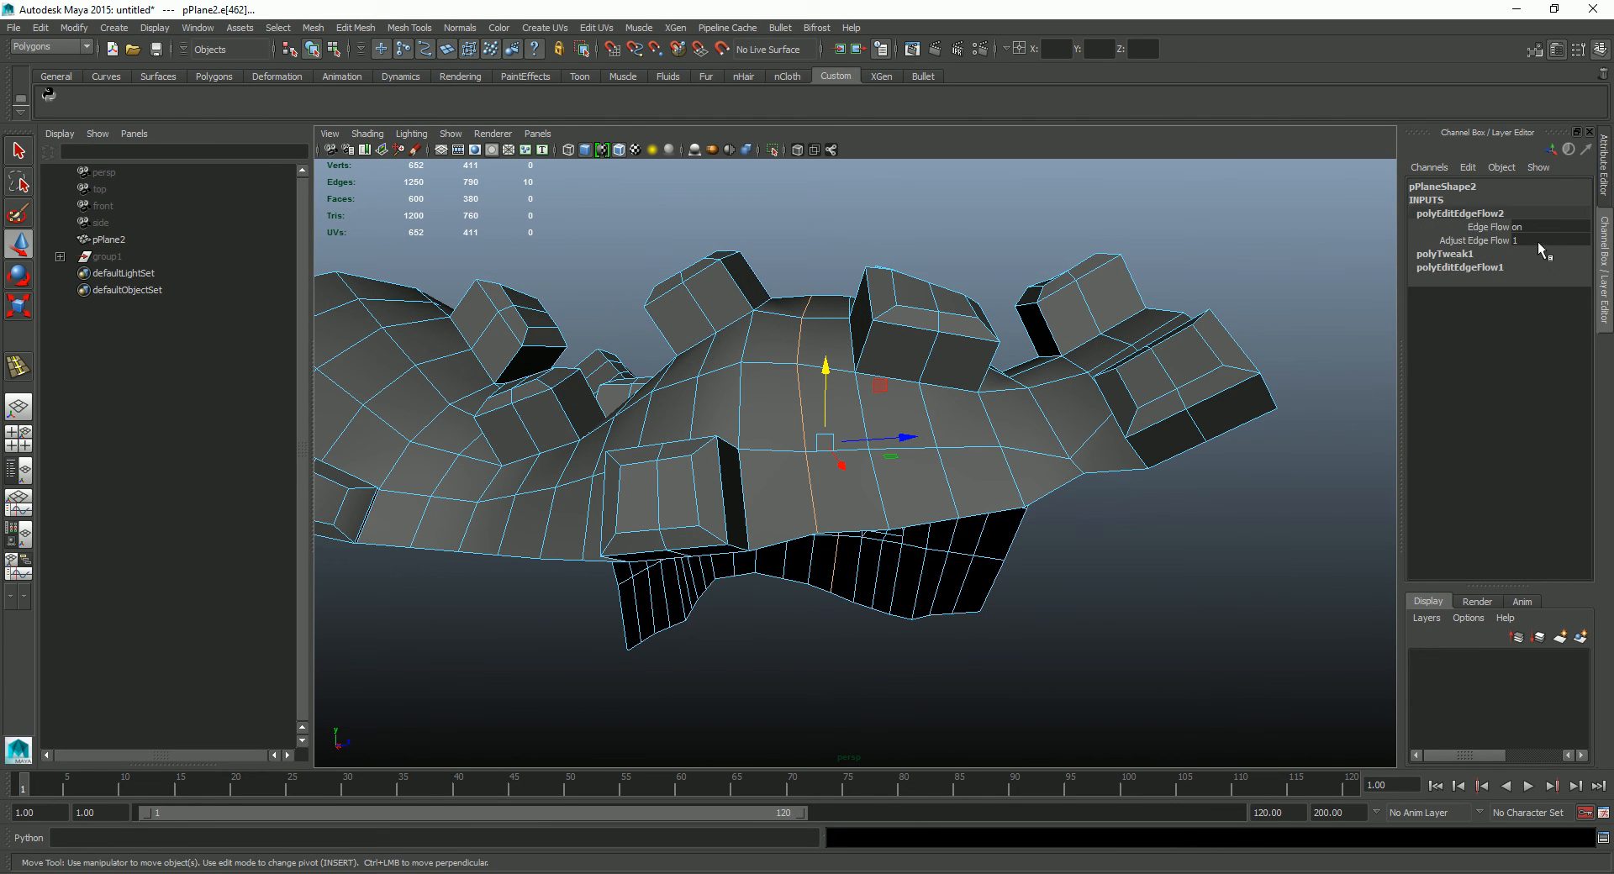
{"action": "key", "text": "Return"}
{"action": "left_click_drag", "start_coordinate": [1042, 343], "coordinate": [729, 316], "text": "alt"}
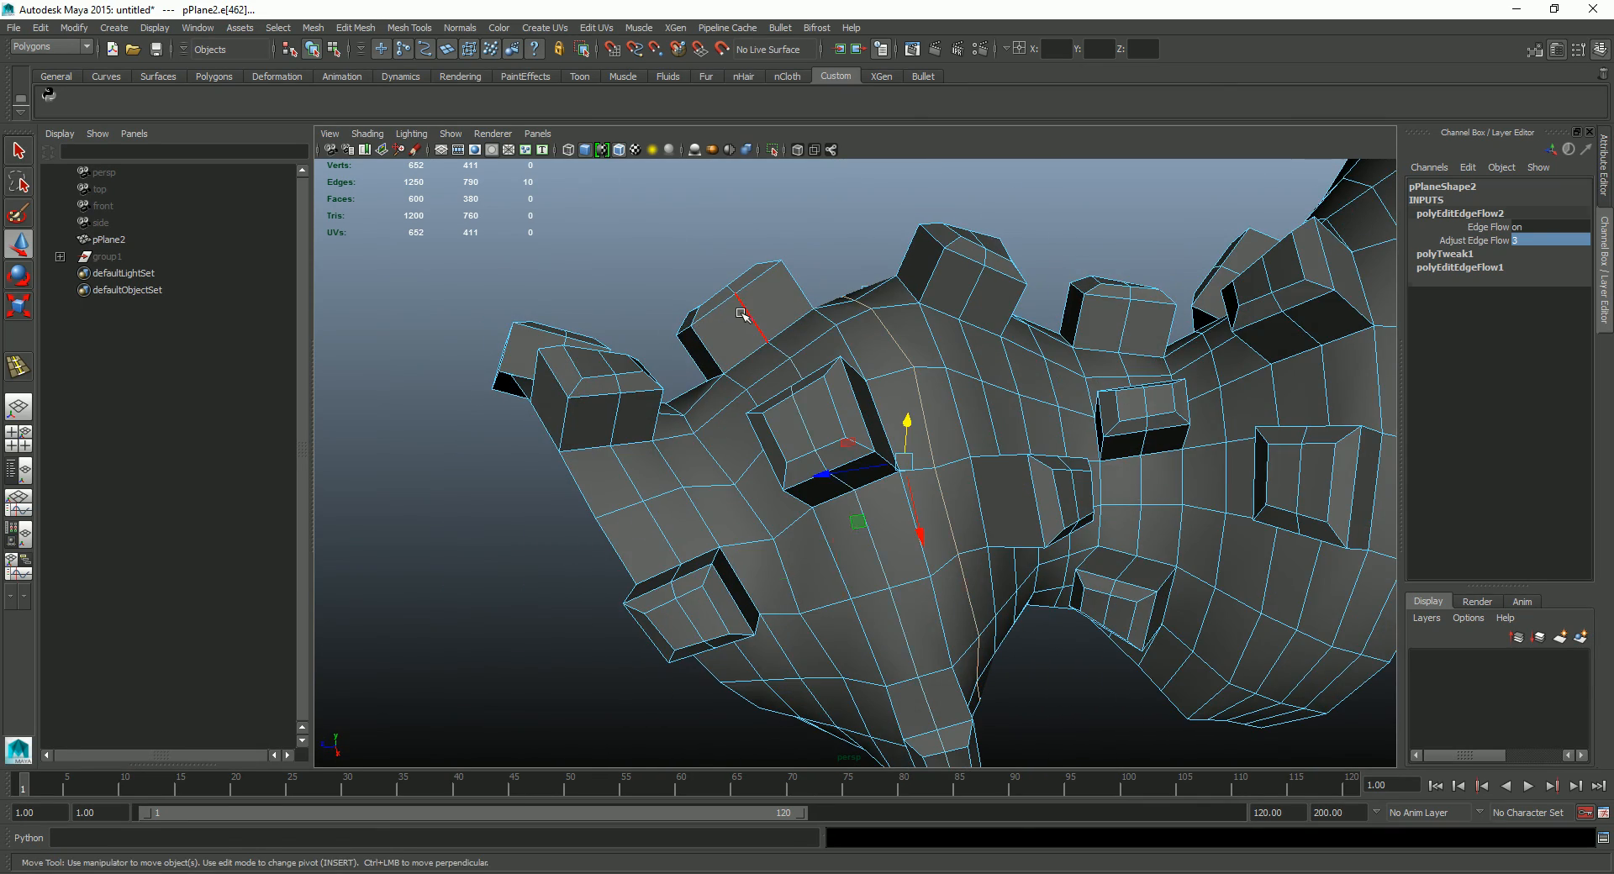
Step: Select the edge loop running through the extruded blocks and apply Edit Edge Flow with an Adjust Edge Flow of 2
{"action": "double_click", "coordinate": [741, 313]}
{"action": "left_click_drag", "start_coordinate": [912, 364], "coordinate": [1107, 226], "text": "alt"}
{"action": "key", "text": "g"}
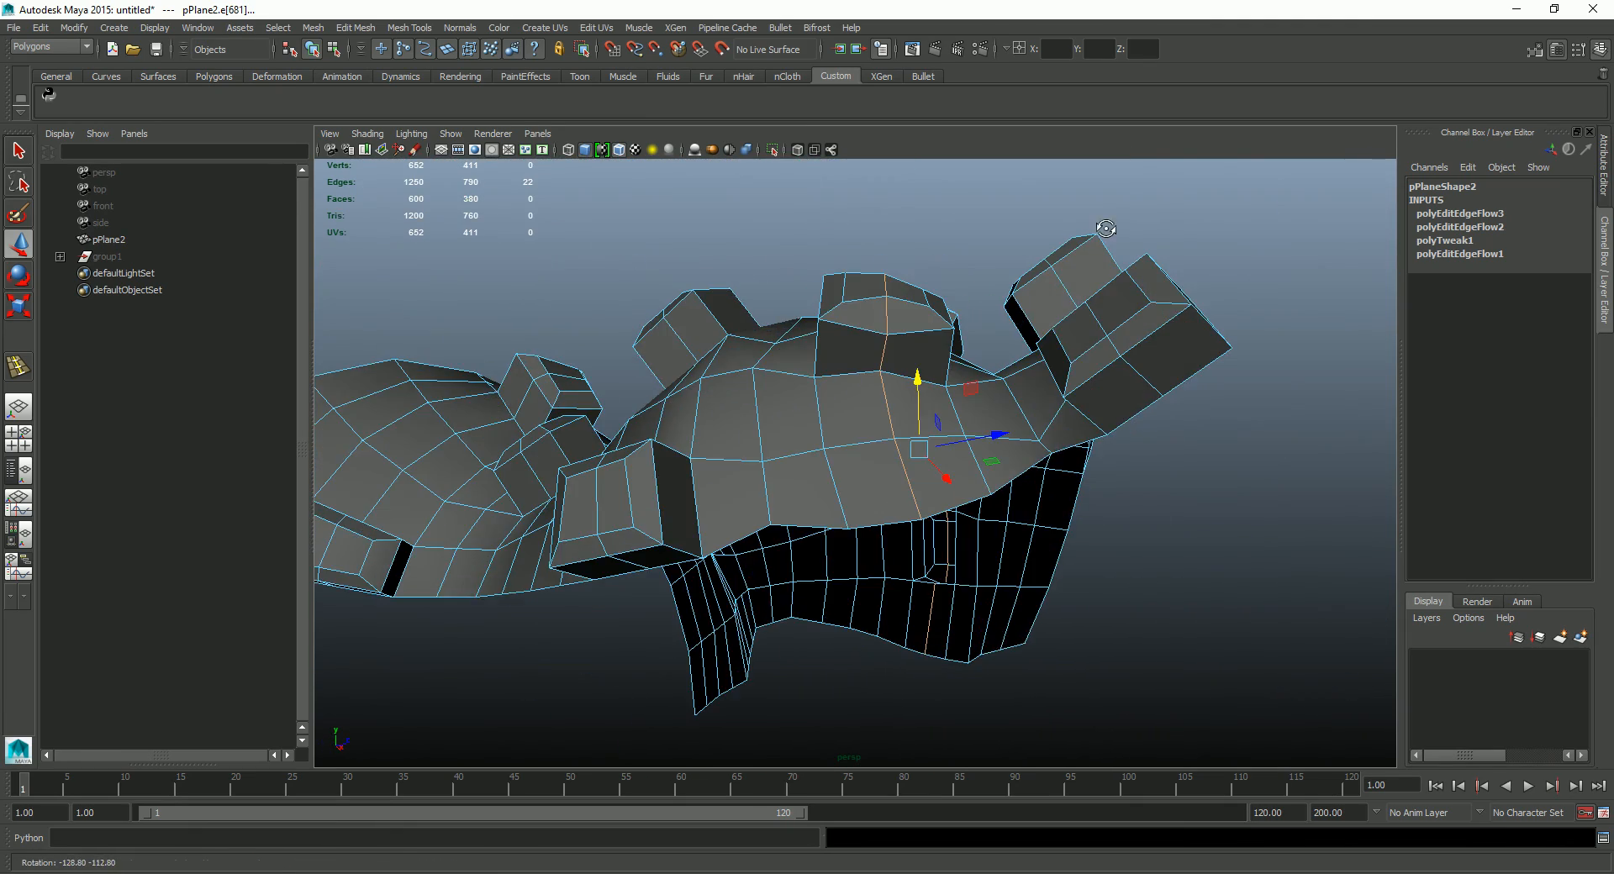
{"action": "left_click", "coordinate": [1491, 214]}
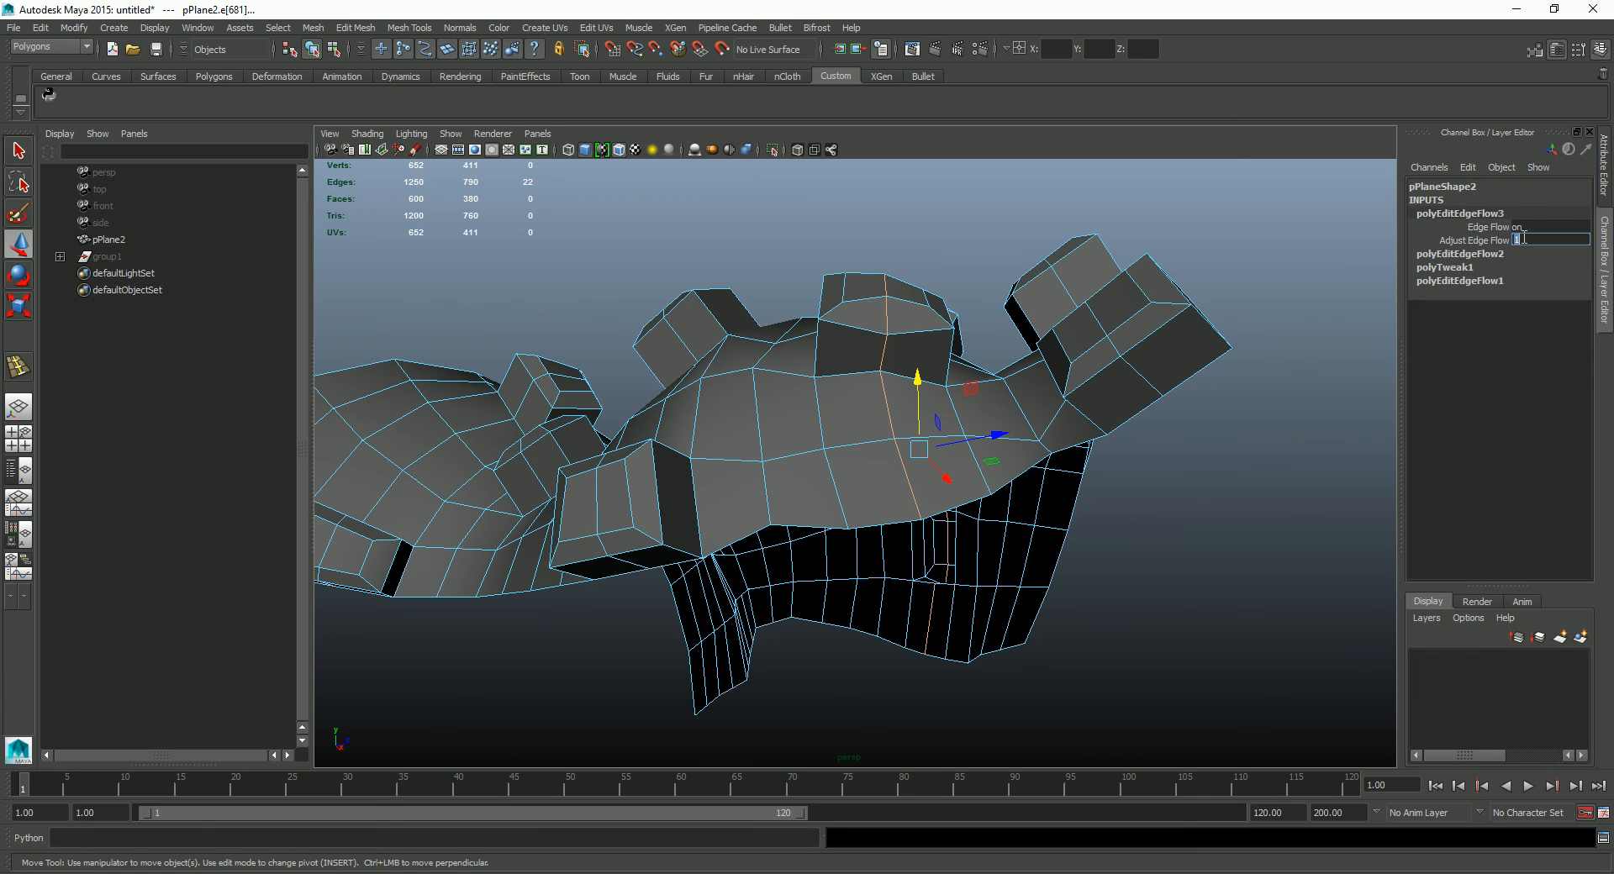
{"action": "left_click_drag", "start_coordinate": [1042, 327], "coordinate": [1086, 388], "text": "alt"}
{"action": "left_click_drag", "start_coordinate": [988, 335], "coordinate": [955, 300], "text": "alt"}
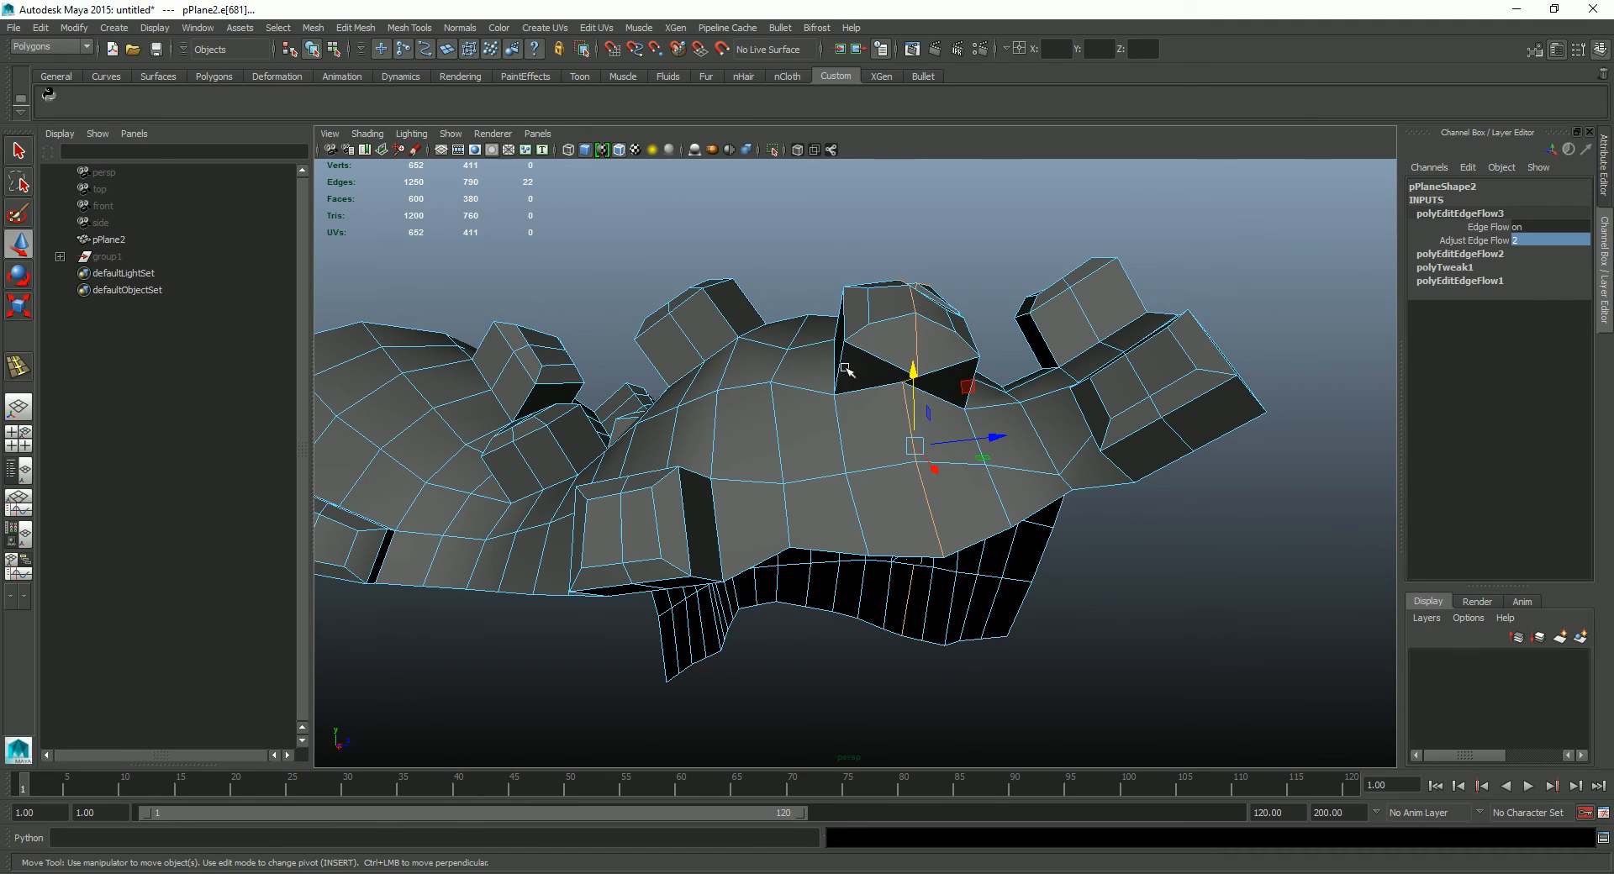
{"action": "left_click_drag", "start_coordinate": [969, 371], "coordinate": [923, 478], "text": "alt"}
Step: Undo the Edit Edge Flow operations, the vertex moves and the history deletion on pPlane2
{"action": "key", "text": "ctrl+z"}
{"action": "key", "text": "ctrl+z"}
{"action": "key", "text": "ctrl+z"}
{"action": "left_click_drag", "start_coordinate": [1036, 395], "coordinate": [768, 379], "text": "alt"}
{"action": "key", "text": "ctrl+z"}
{"action": "key", "text": "ctrl+z"}
{"action": "key", "text": "ctrl+z"}
{"action": "key", "text": "ctrl+z"}
{"action": "key", "text": "ctrl+z"}
{"action": "key", "text": "ctrl+z"}
{"action": "key", "text": "ctrl+z"}
{"action": "key", "text": "ctrl+z"}
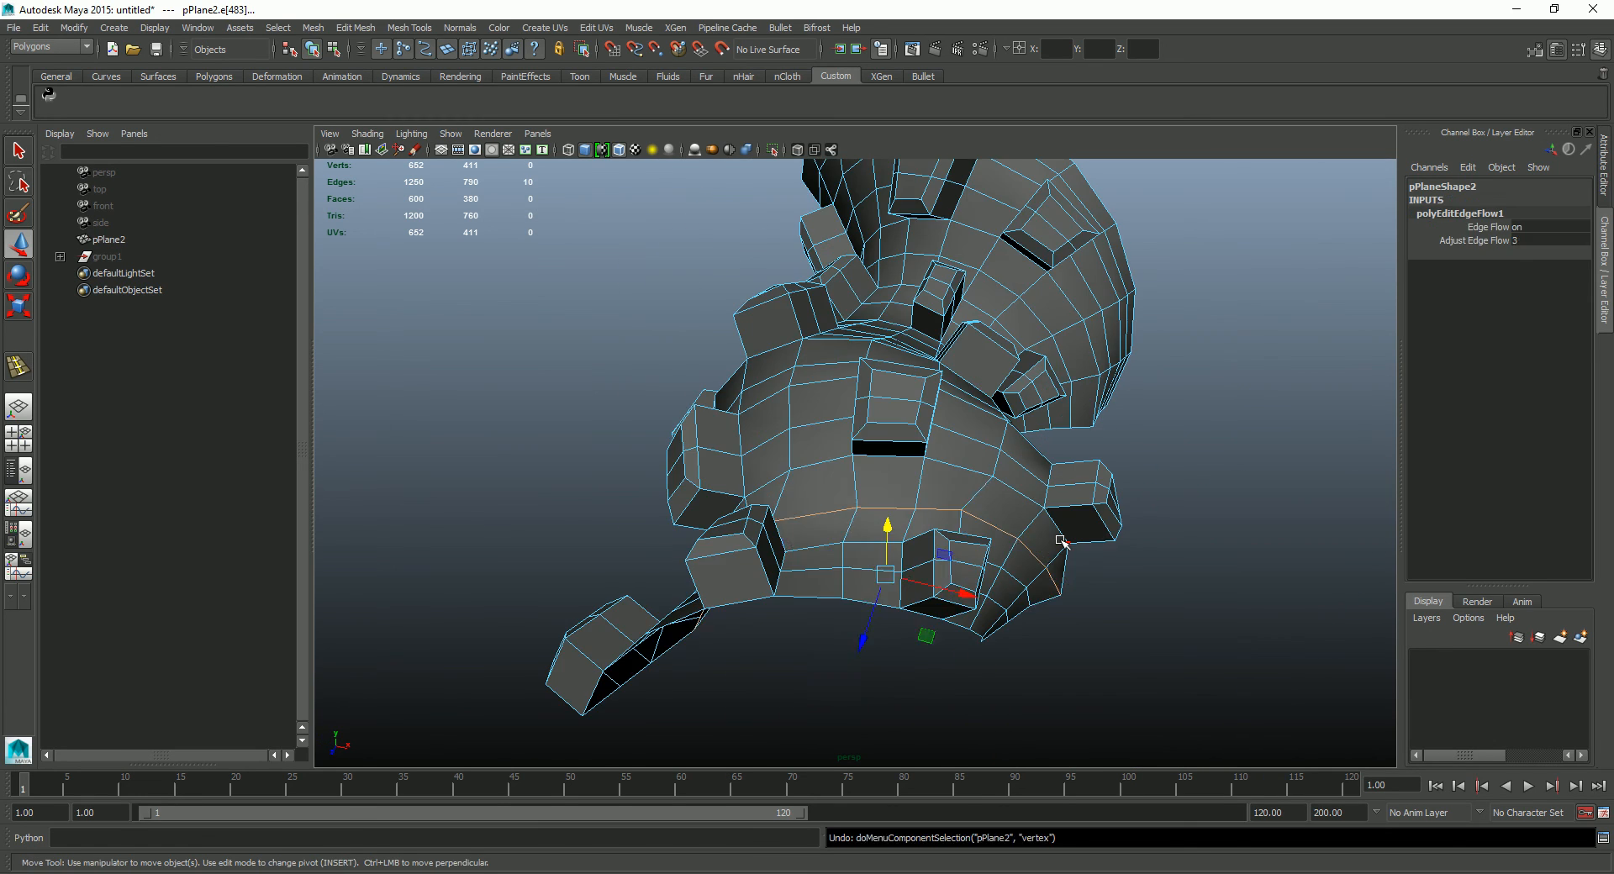
{"action": "key", "text": "ctrl+z"}
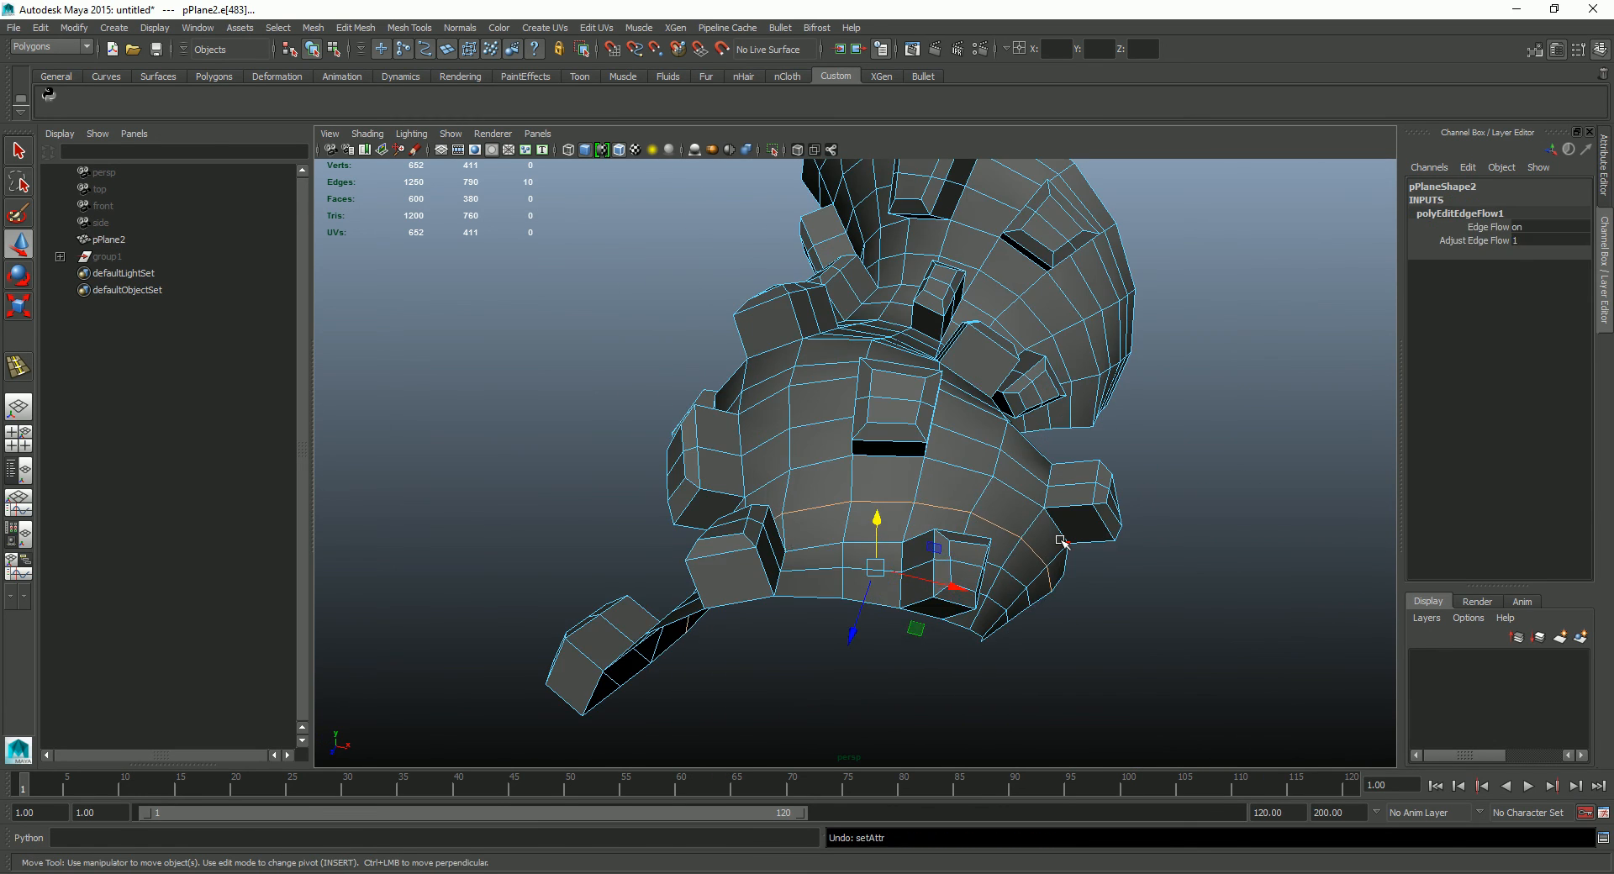
{"action": "key", "text": "ctrl+z"}
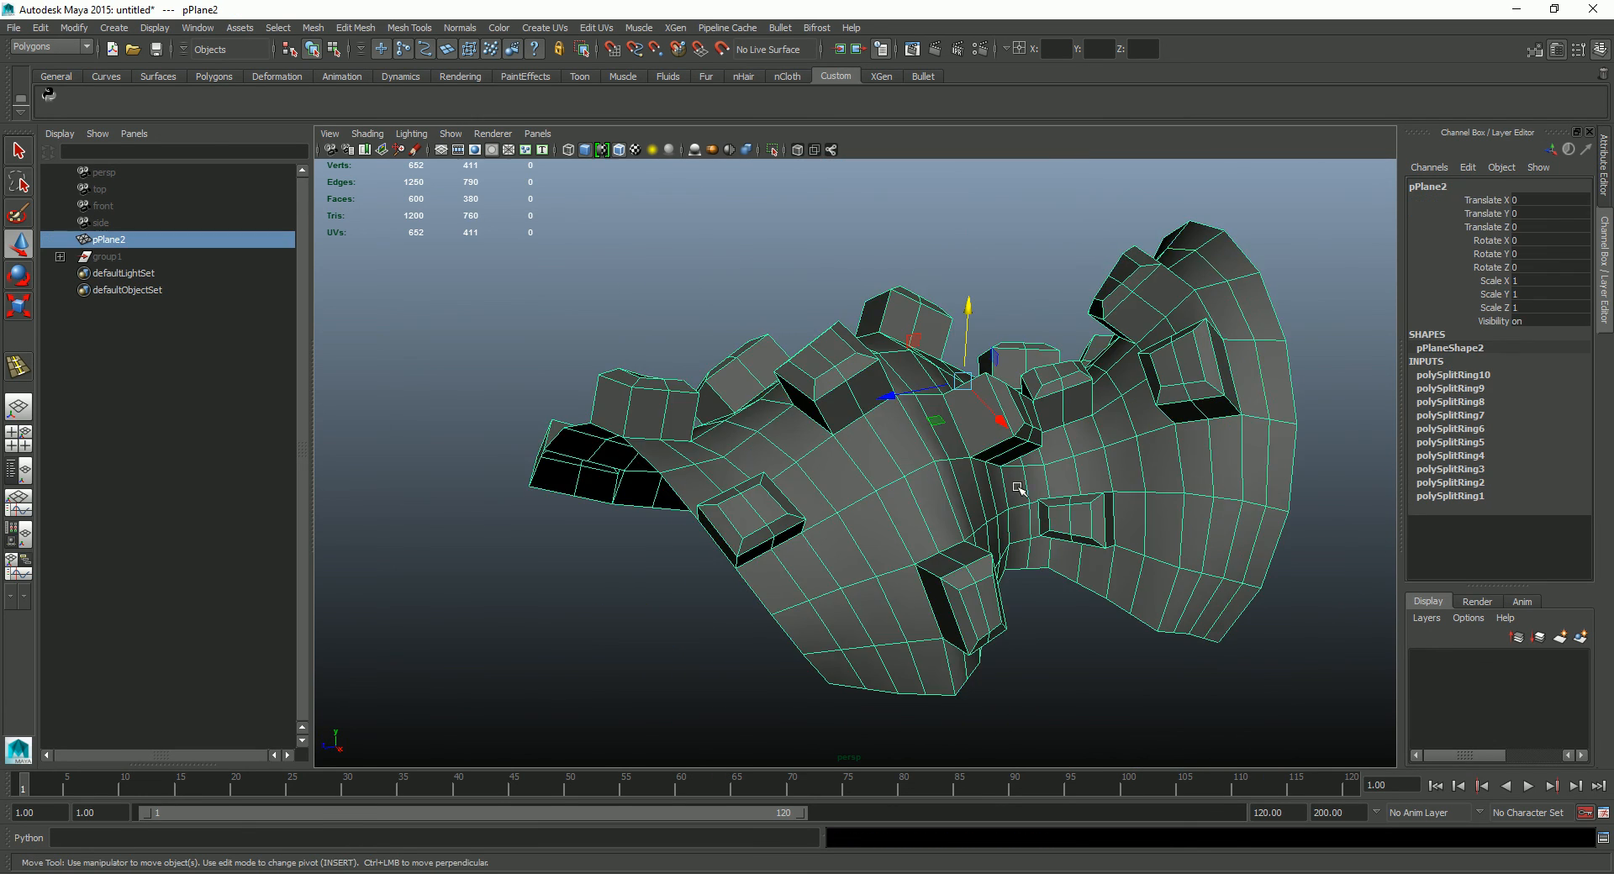
Step: Delete pPlane2's construction history again and switch the mesh to edge selection
{"action": "left_click_drag", "start_coordinate": [1020, 488], "coordinate": [967, 570], "text": "alt"}
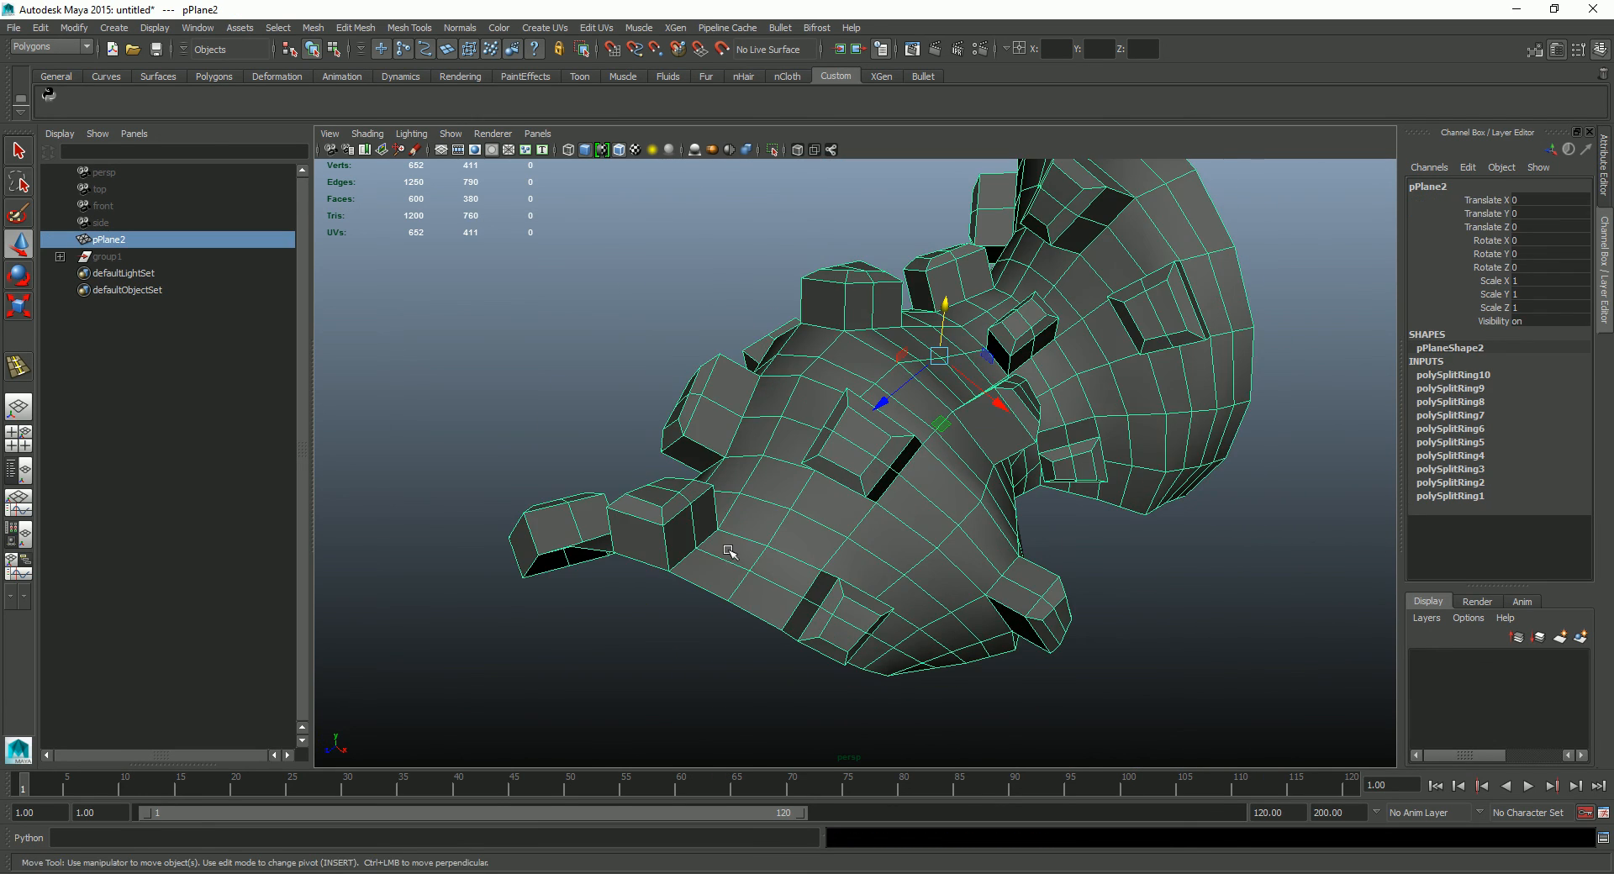
{"action": "left_click_drag", "start_coordinate": [815, 521], "coordinate": [949, 512], "text": "alt"}
{"action": "right_click_drag", "start_coordinate": [950, 512], "coordinate": [954, 470]}
{"action": "left_click_drag", "start_coordinate": [961, 494], "coordinate": [948, 600], "text": "alt"}
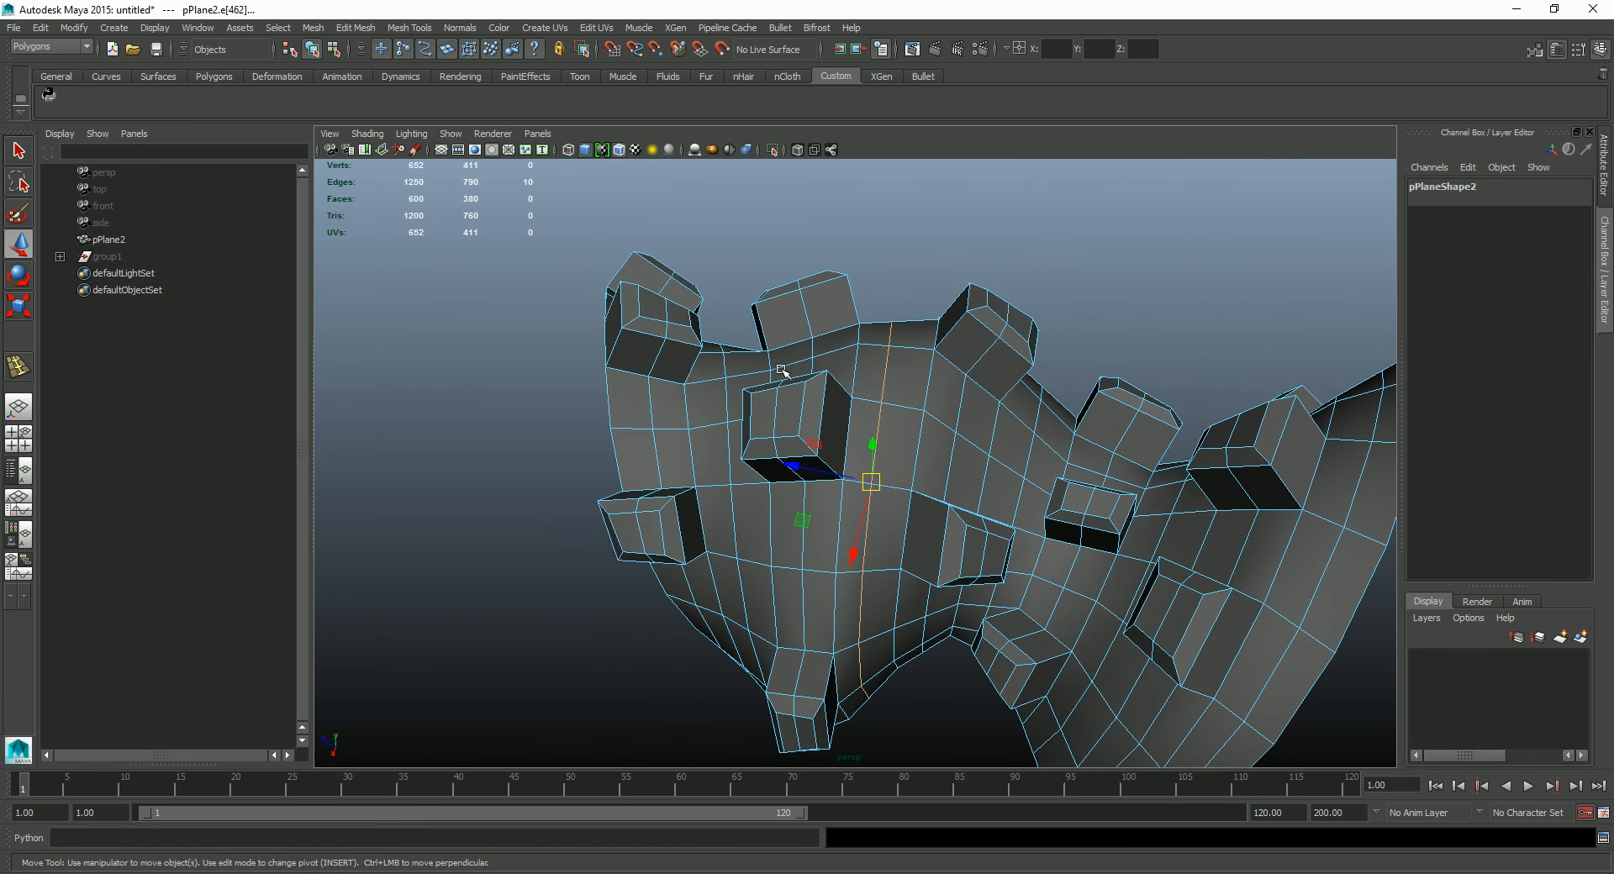
Step: Select the edge loop crossing the bulge between the extruded blocks and slide it with the Slide Edge Tool
{"action": "left_click_drag", "start_coordinate": [919, 390], "coordinate": [866, 427], "text": "alt"}
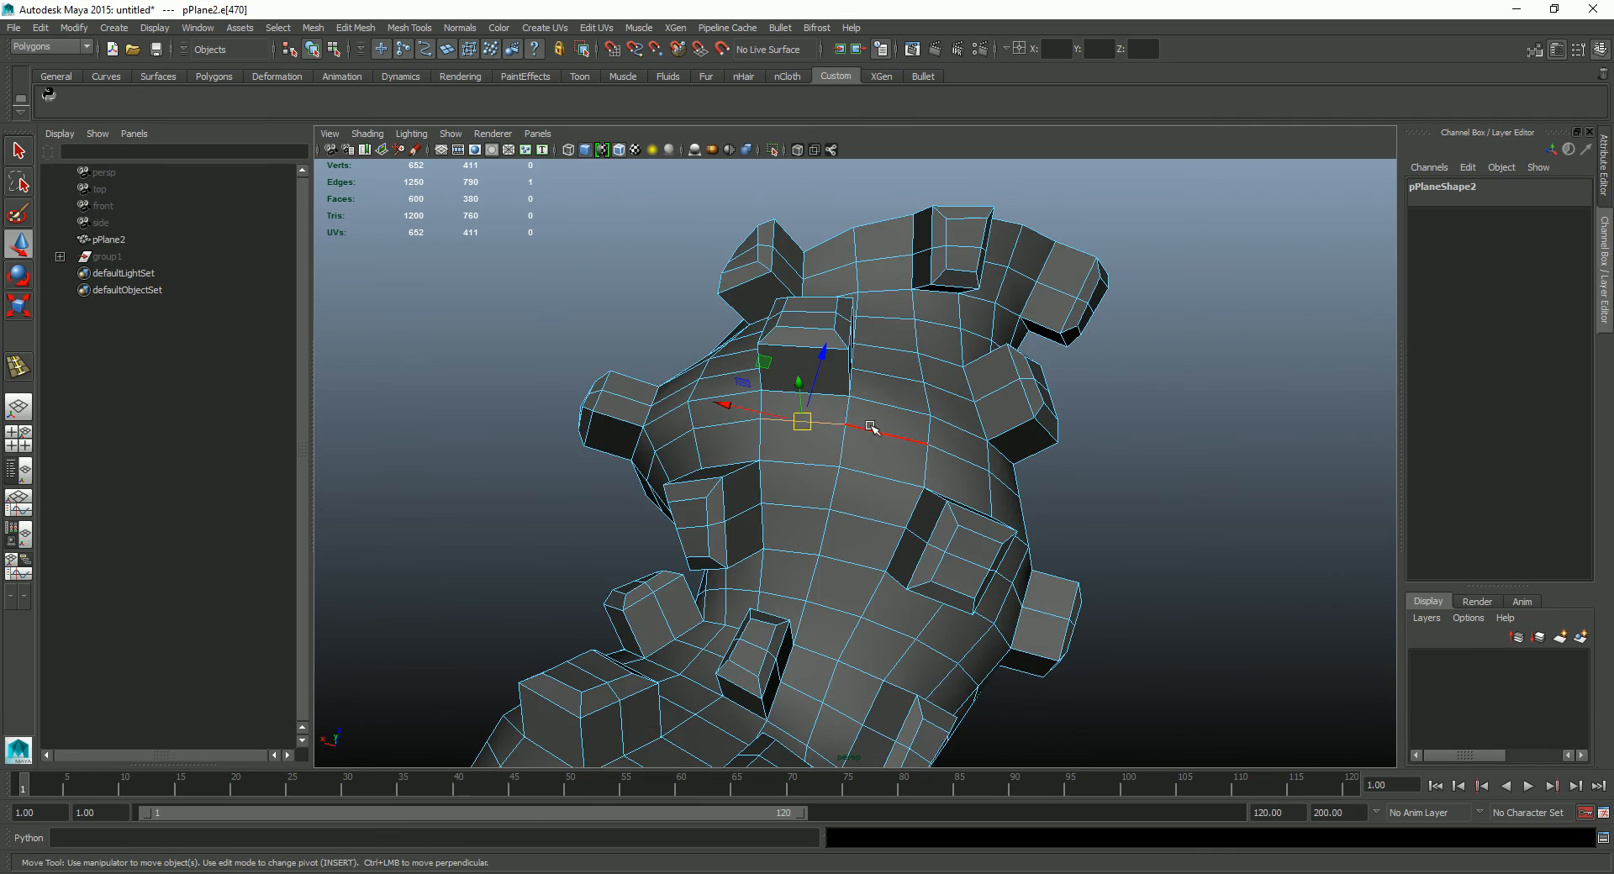
{"action": "left_click_drag", "start_coordinate": [871, 527], "coordinate": [884, 387], "text": "alt"}
{"action": "left_click_drag", "start_coordinate": [866, 447], "coordinate": [912, 475]}
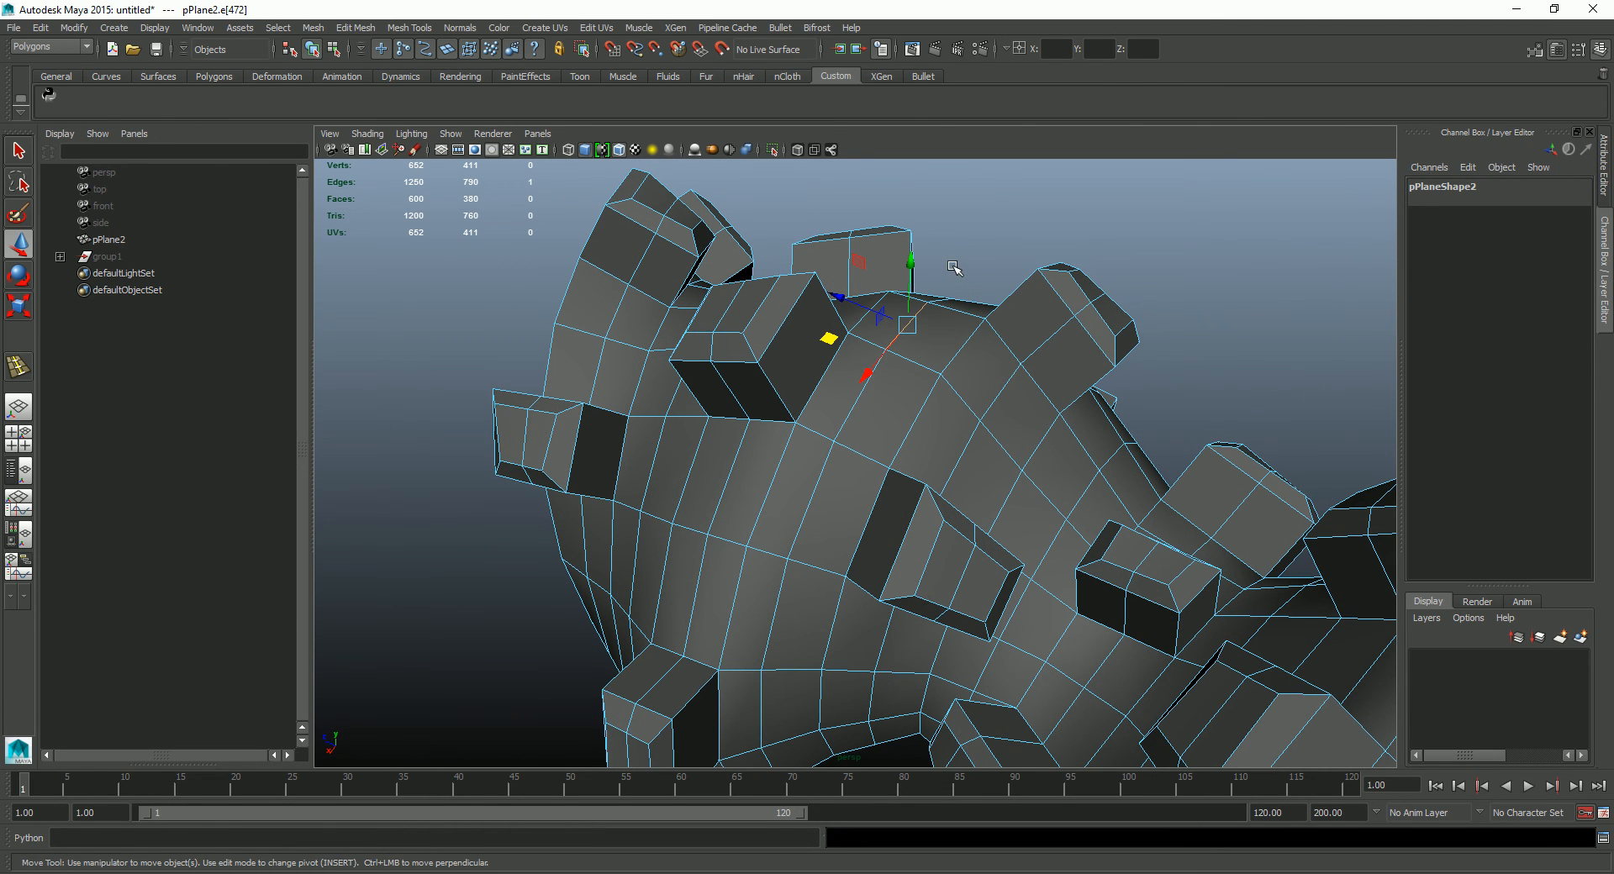
{"action": "double_click", "coordinate": [921, 309]}
{"action": "left_click_drag", "start_coordinate": [1025, 384], "coordinate": [903, 350], "text": "alt"}
{"action": "left_click", "coordinate": [355, 27]}
{"action": "mouse_move", "coordinate": [410, 28]}
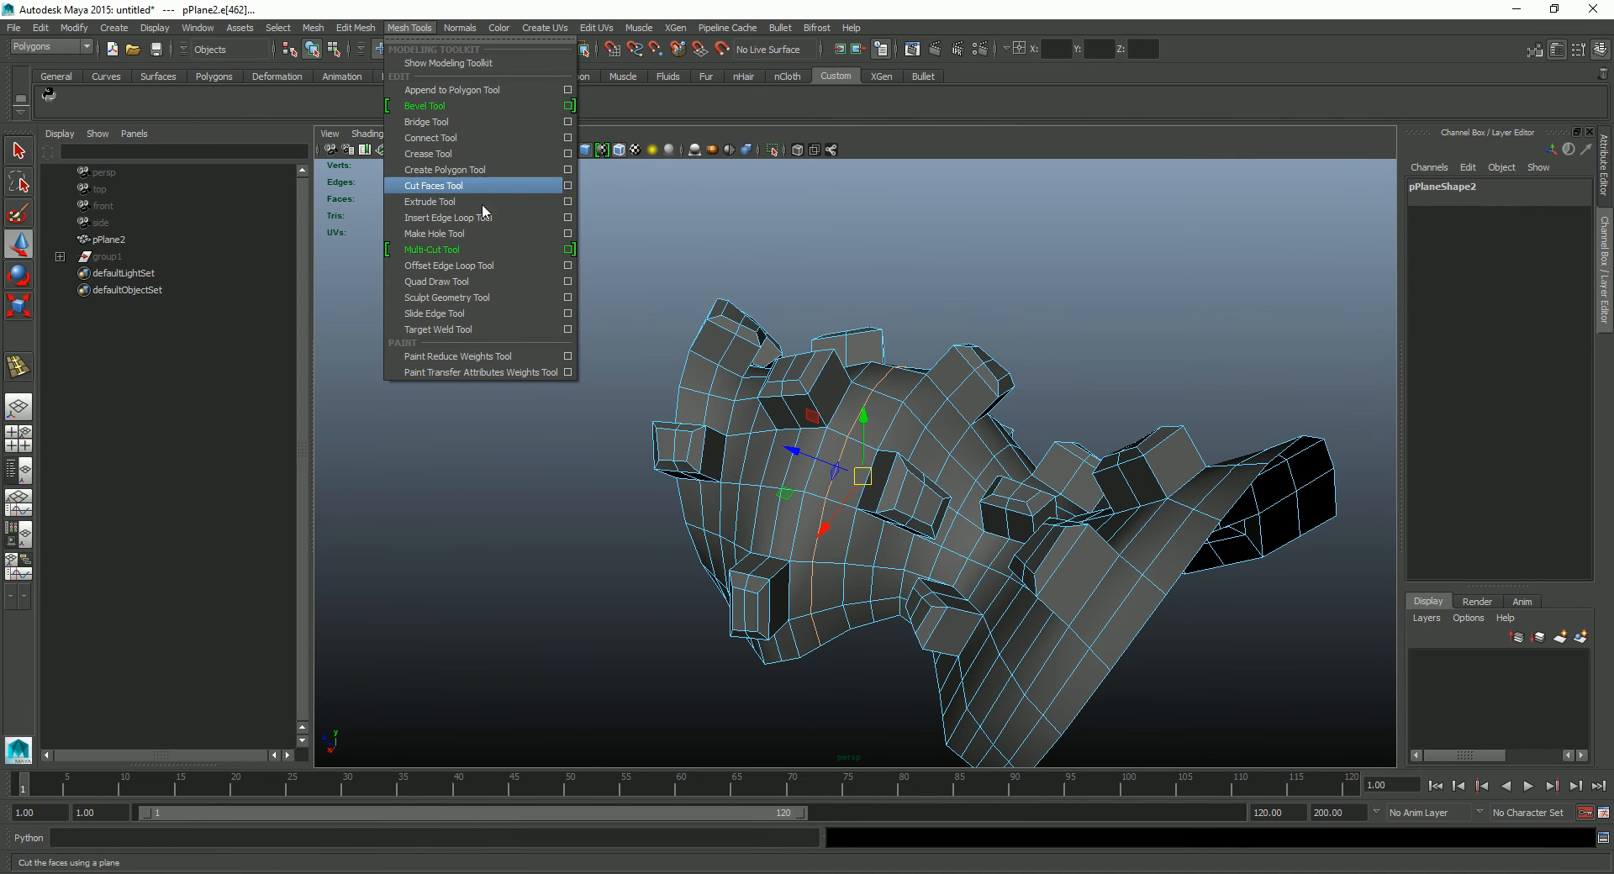
{"action": "left_click", "coordinate": [555, 312]}
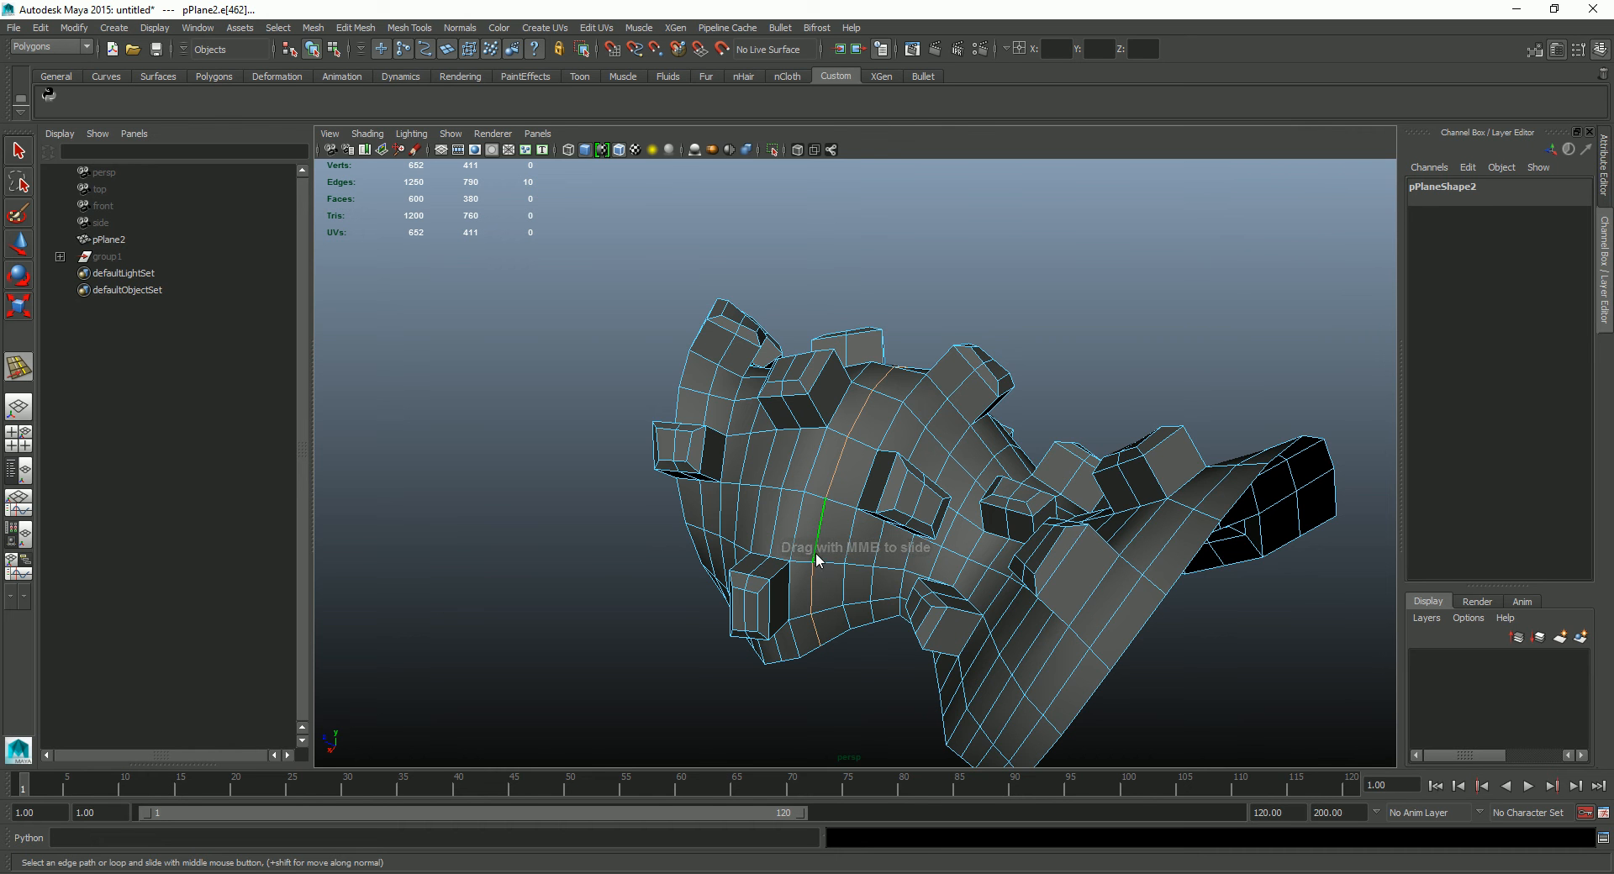
{"action": "left_click_drag", "start_coordinate": [1011, 317], "coordinate": [985, 284], "text": "alt"}
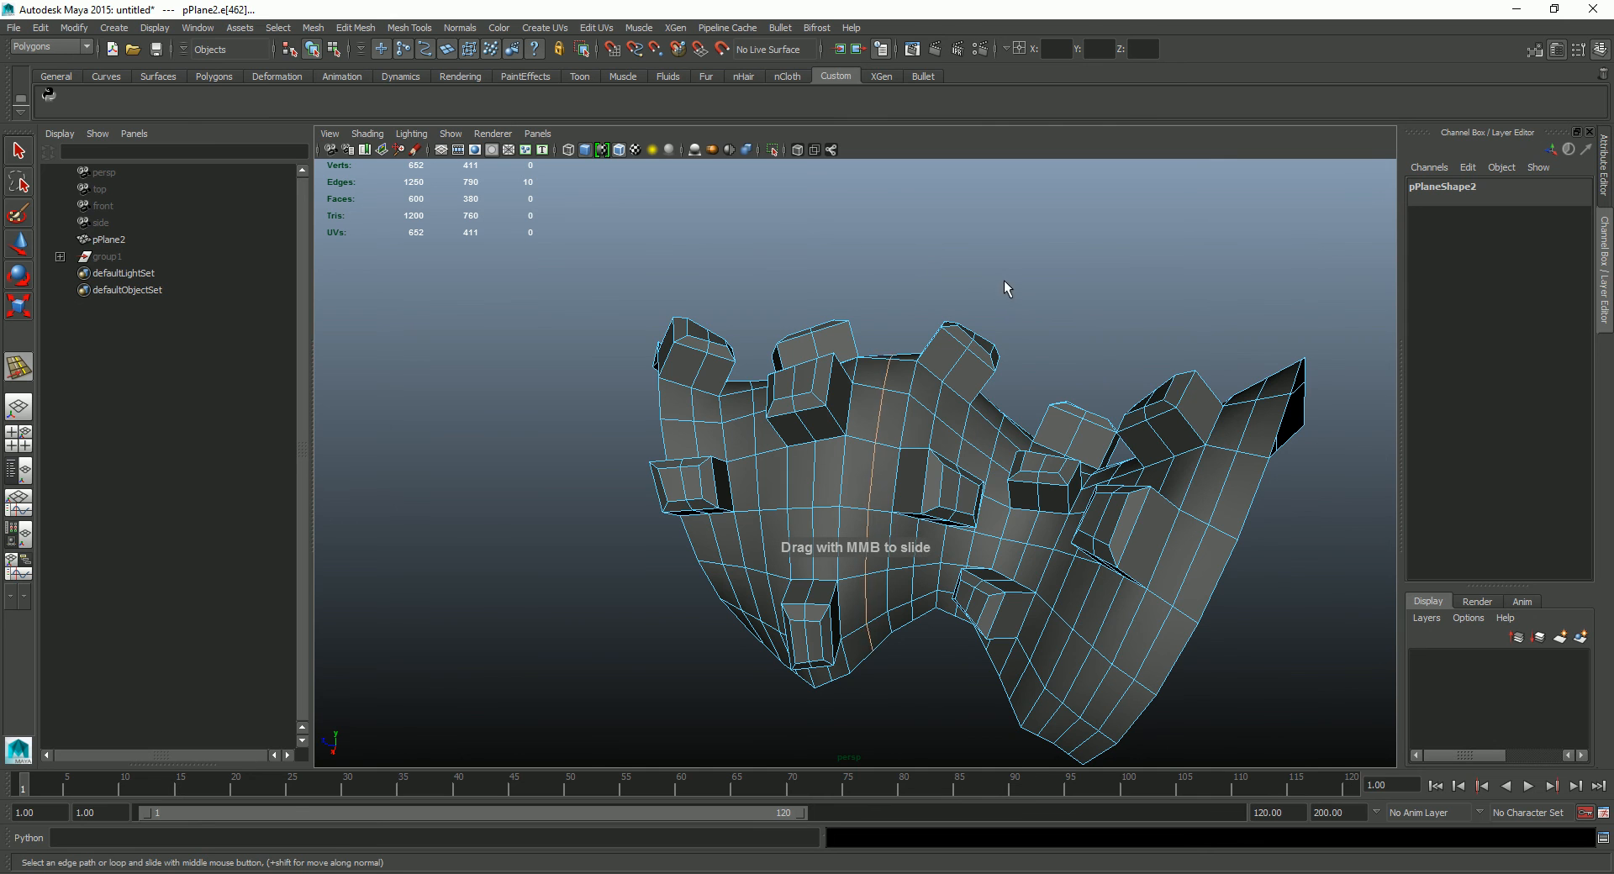
{"action": "middle_click_drag", "start_coordinate": [1020, 284], "coordinate": [1023, 330]}
Step: Slide the selected loop across the gap between the blocks, bringing it closer to one neighbouring loop
{"action": "left_click_drag", "start_coordinate": [1024, 326], "coordinate": [1012, 406], "text": "alt"}
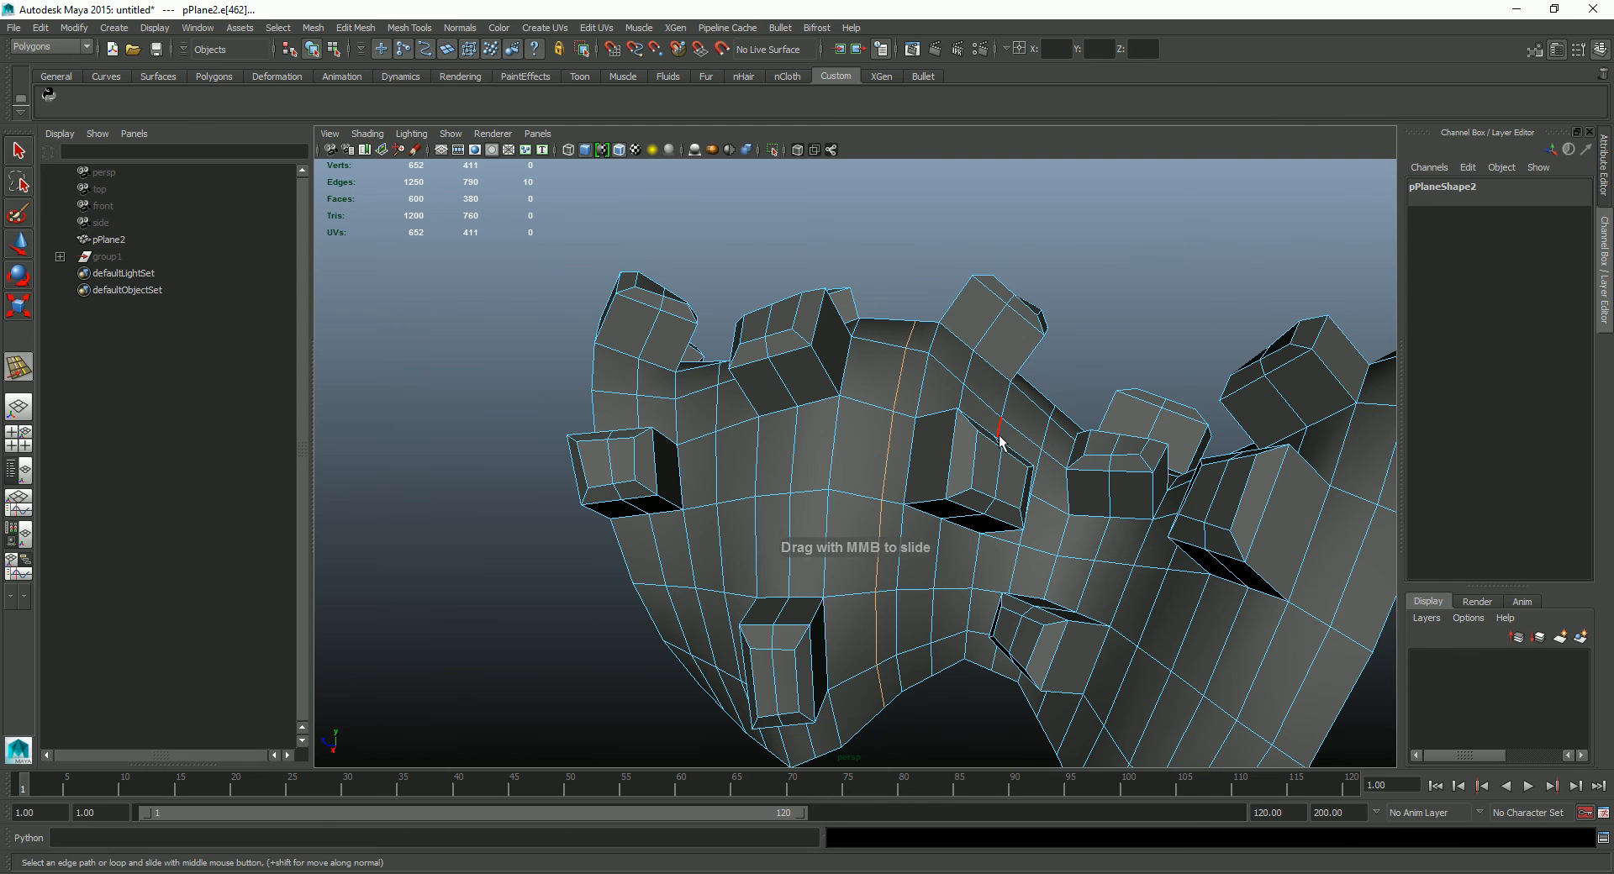
{"action": "middle_click_drag", "start_coordinate": [967, 443], "coordinate": [917, 451]}
{"action": "left_click_drag", "start_coordinate": [918, 453], "coordinate": [886, 461], "text": "alt"}
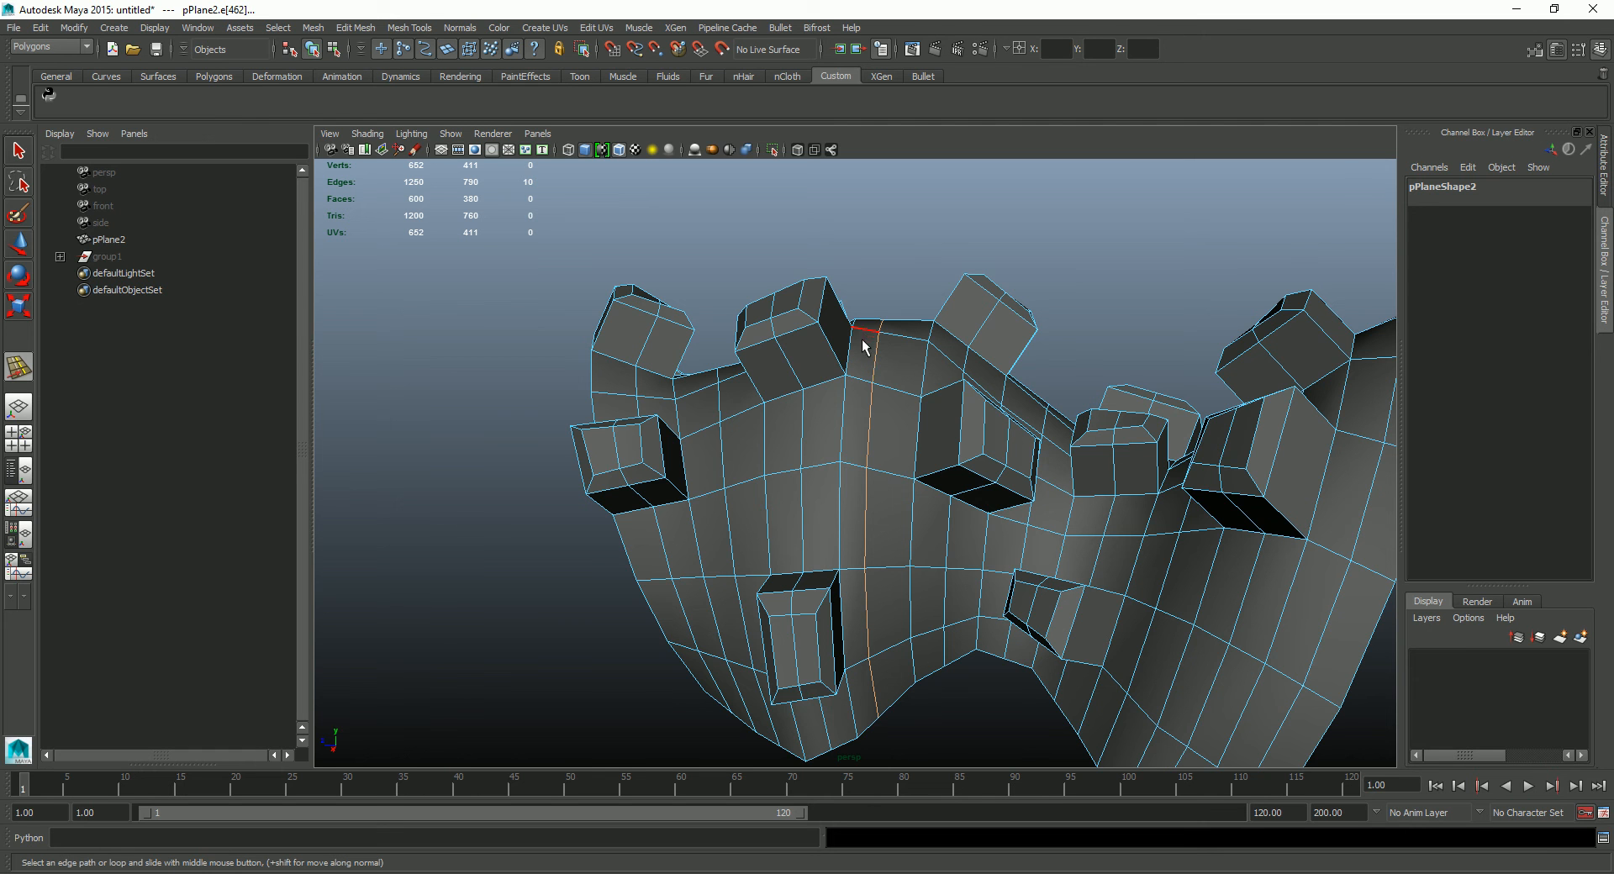
{"action": "middle_click_drag", "start_coordinate": [959, 232], "coordinate": [921, 238]}
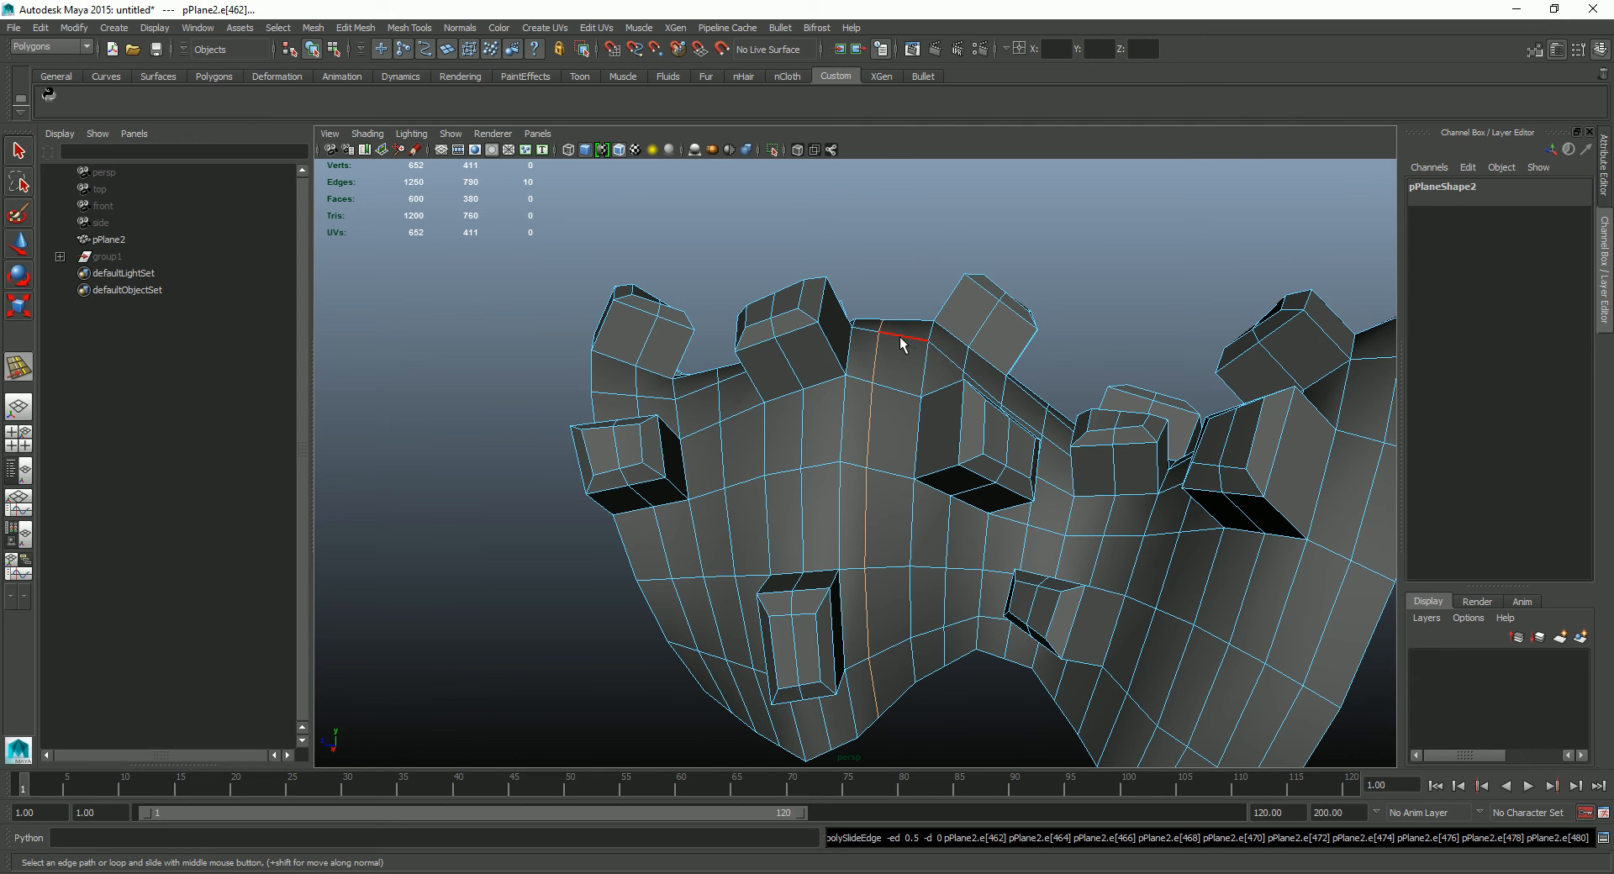
{"action": "mouse_move", "coordinate": [908, 239]}
{"action": "middle_mouse_down"}
{"action": "mouse_move", "coordinate": [990, 227]}
{"action": "mouse_move", "coordinate": [910, 254]}
{"action": "middle_mouse_up"}
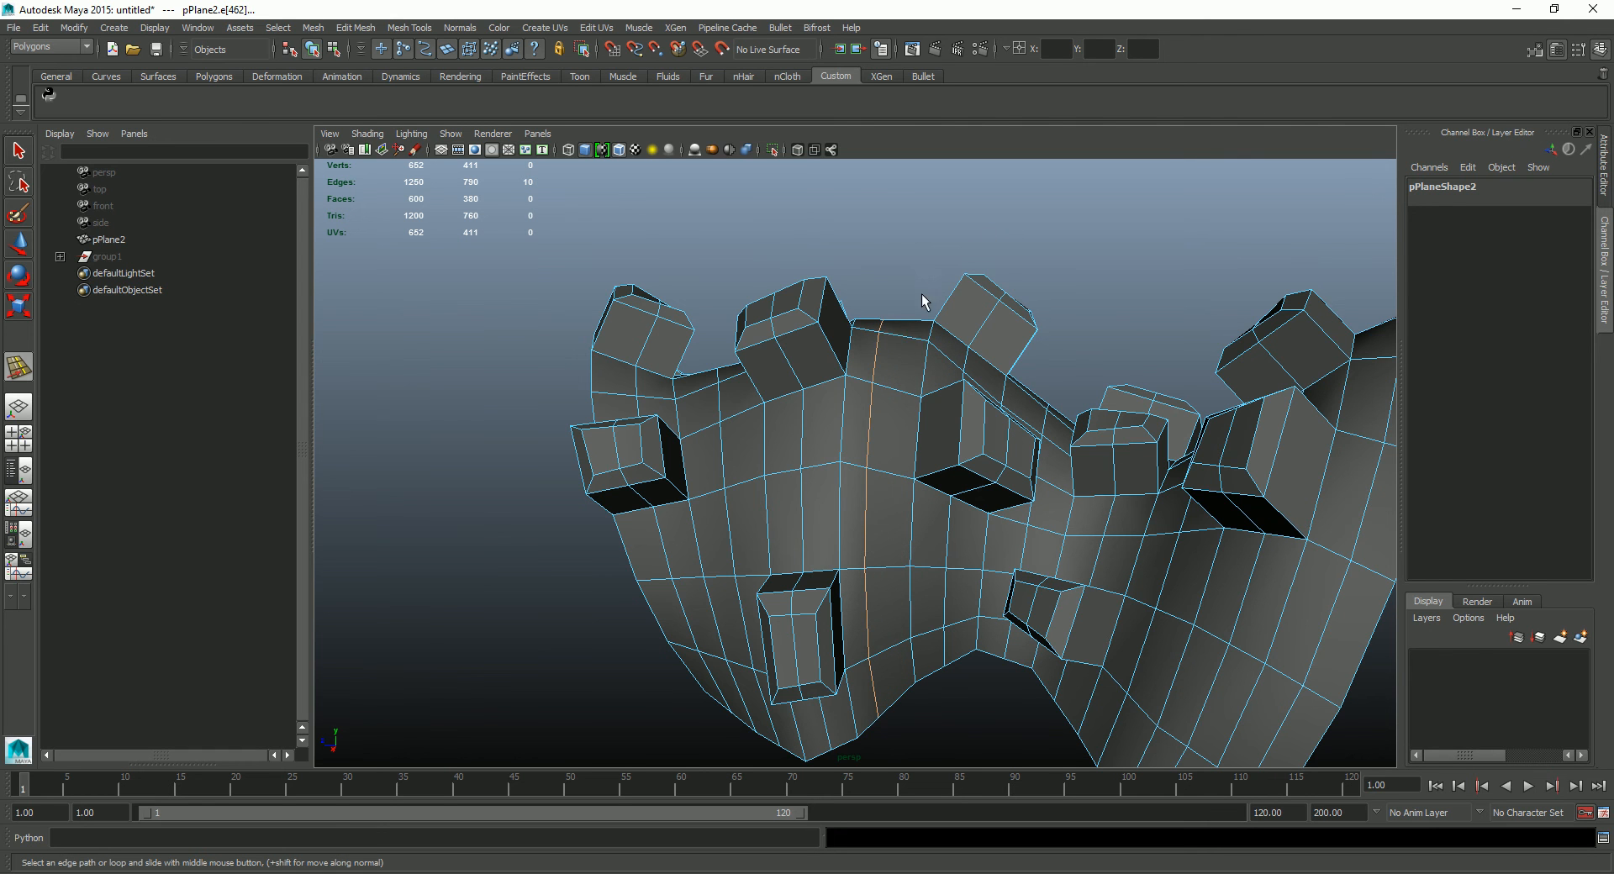
Step: Slide the same loop toward either neighbour in turn and leave it about midway between them
{"action": "left_click_drag", "start_coordinate": [925, 362], "coordinate": [906, 258], "text": "alt"}
{"action": "middle_click_drag", "start_coordinate": [906, 267], "coordinate": [942, 257]}
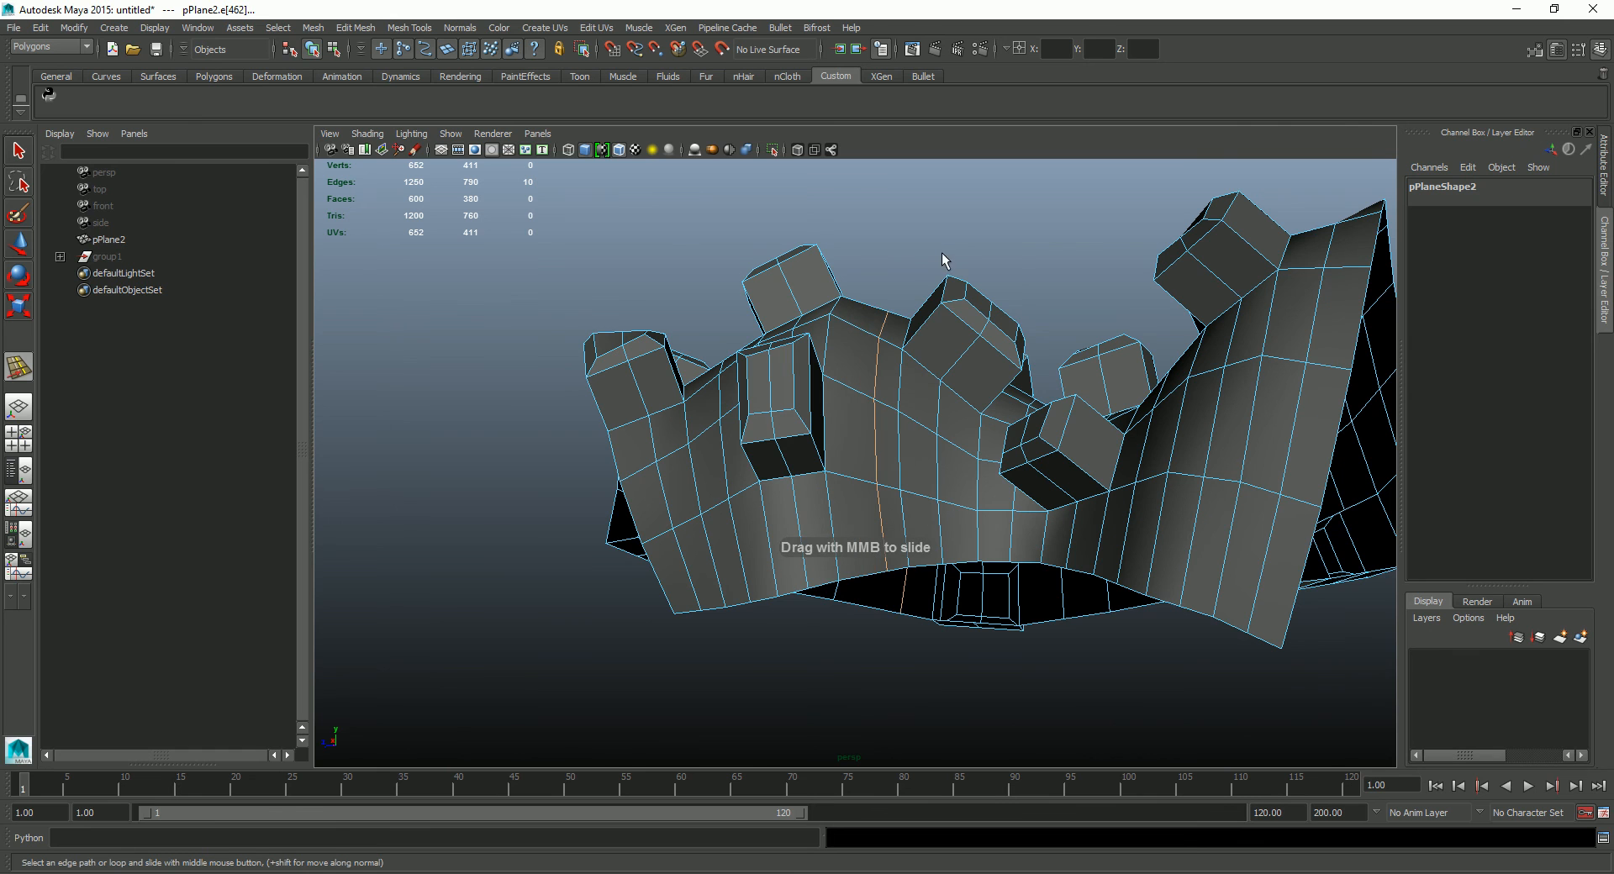
{"action": "middle_click_drag", "start_coordinate": [861, 315], "coordinate": [872, 334]}
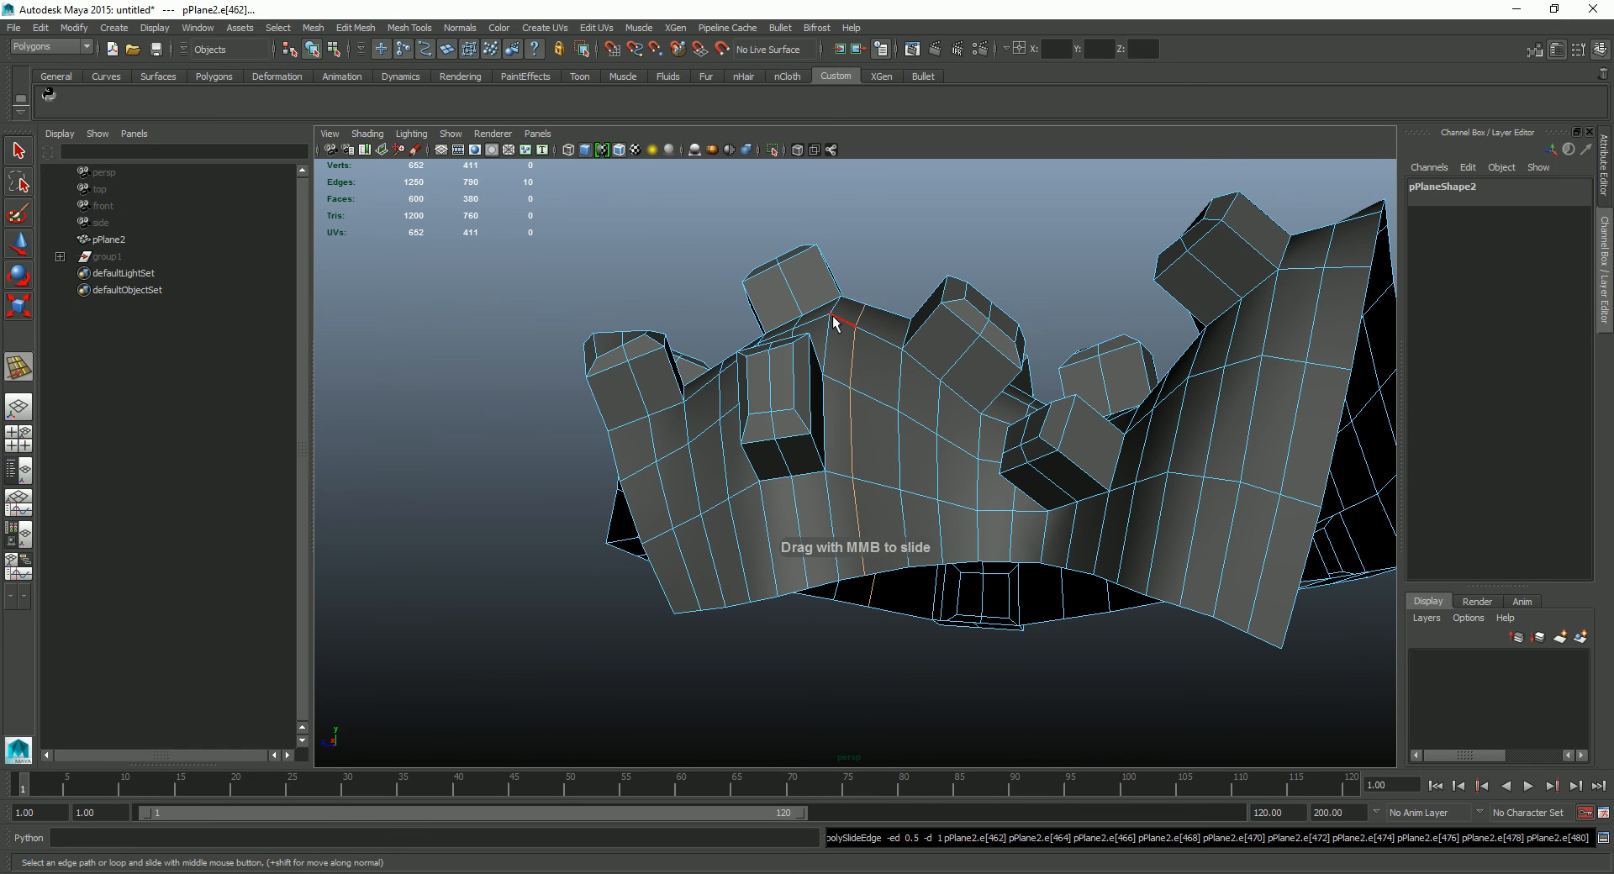
{"action": "left_click_drag", "start_coordinate": [900, 331], "coordinate": [883, 370], "text": "alt"}
{"action": "middle_click_drag", "start_coordinate": [887, 357], "coordinate": [908, 358]}
{"action": "left_click_drag", "start_coordinate": [905, 359], "coordinate": [952, 288], "text": "alt"}
{"action": "middle_click_drag", "start_coordinate": [956, 277], "coordinate": [987, 273]}
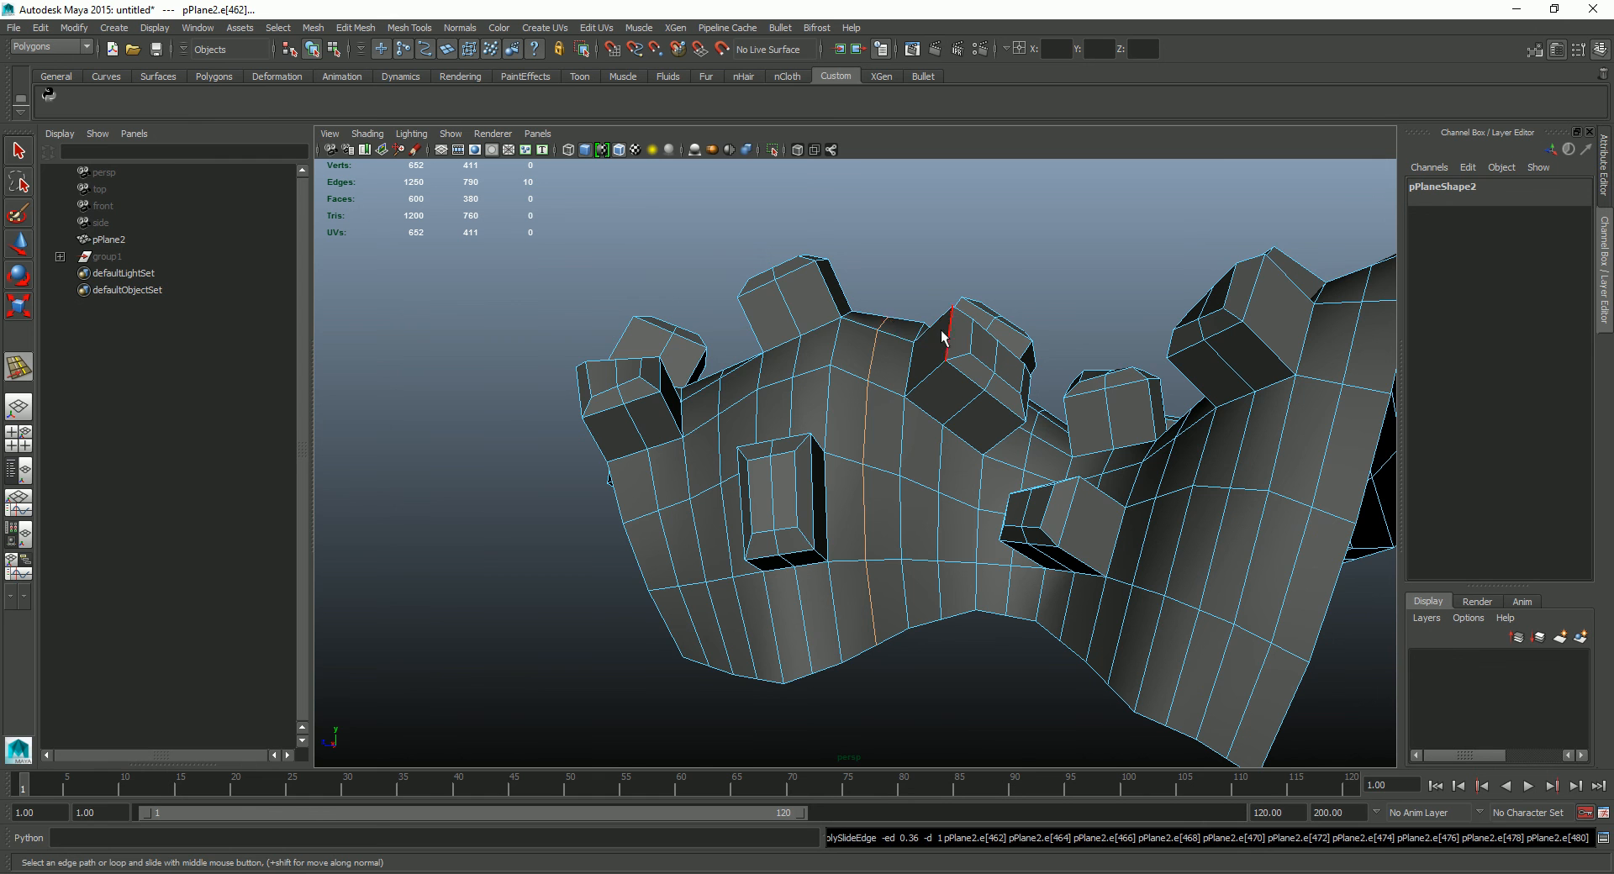
Step: Try moving the selected loop along its surface normals, first outward into a ridge and then inward into a groove
{"action": "mouse_move", "coordinate": [887, 334]}
{"action": "left_mouse_down", "text": "alt"}
{"action": "mouse_move", "coordinate": [912, 433]}
{"action": "mouse_move", "coordinate": [875, 342]}
{"action": "left_mouse_up", "text": "alt"}
{"action": "left_click_drag", "start_coordinate": [969, 372], "coordinate": [966, 336], "text": "alt"}
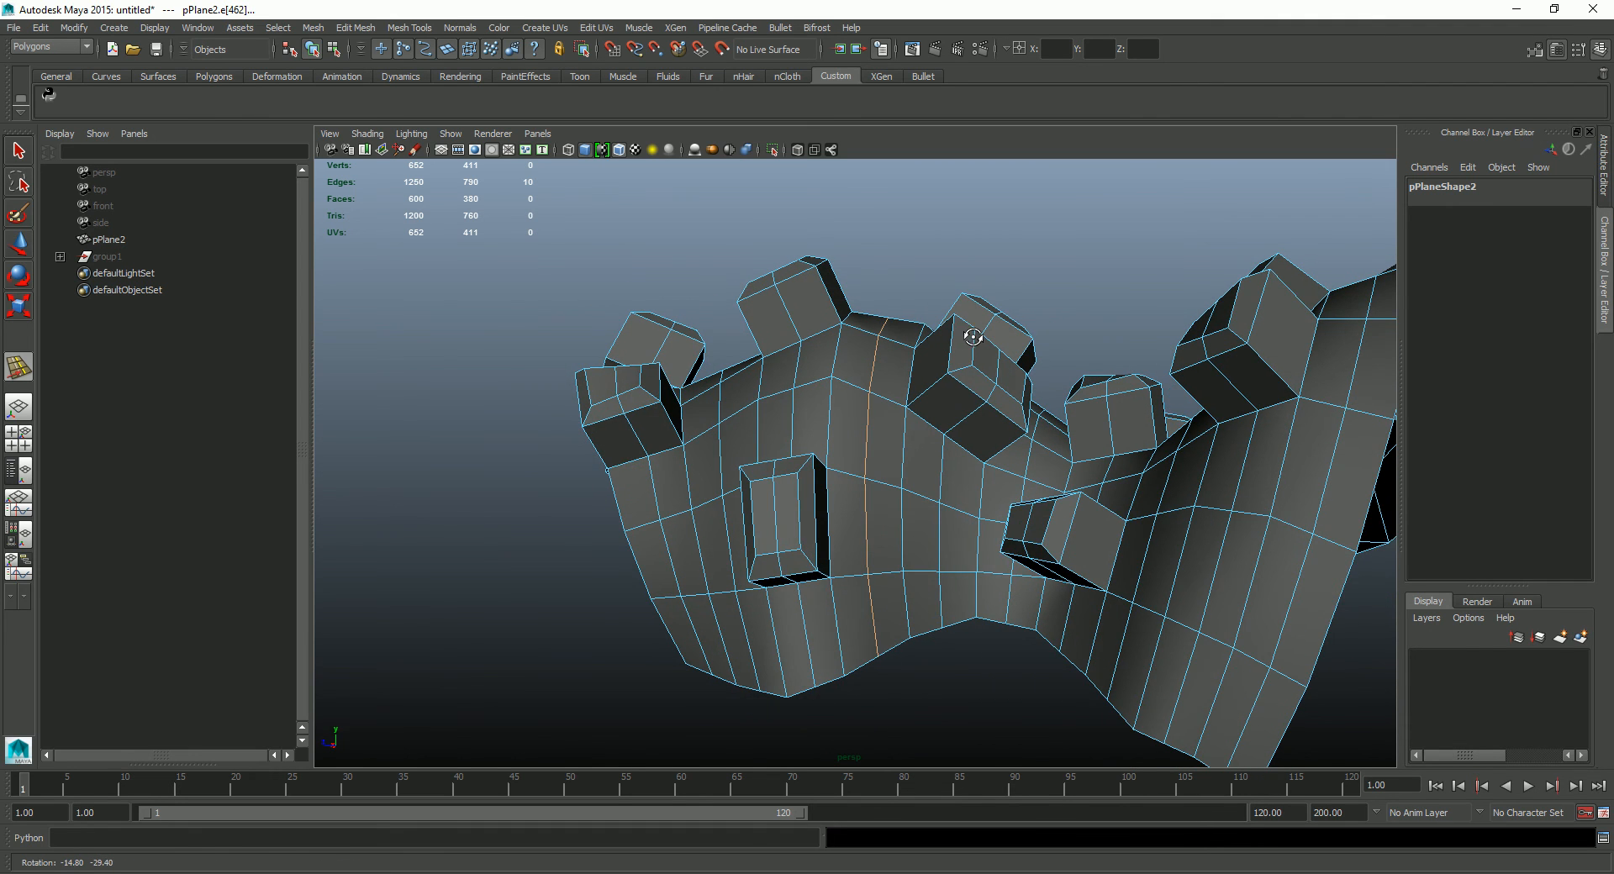
{"action": "left_click_drag", "start_coordinate": [891, 282], "coordinate": [869, 360], "text": "alt"}
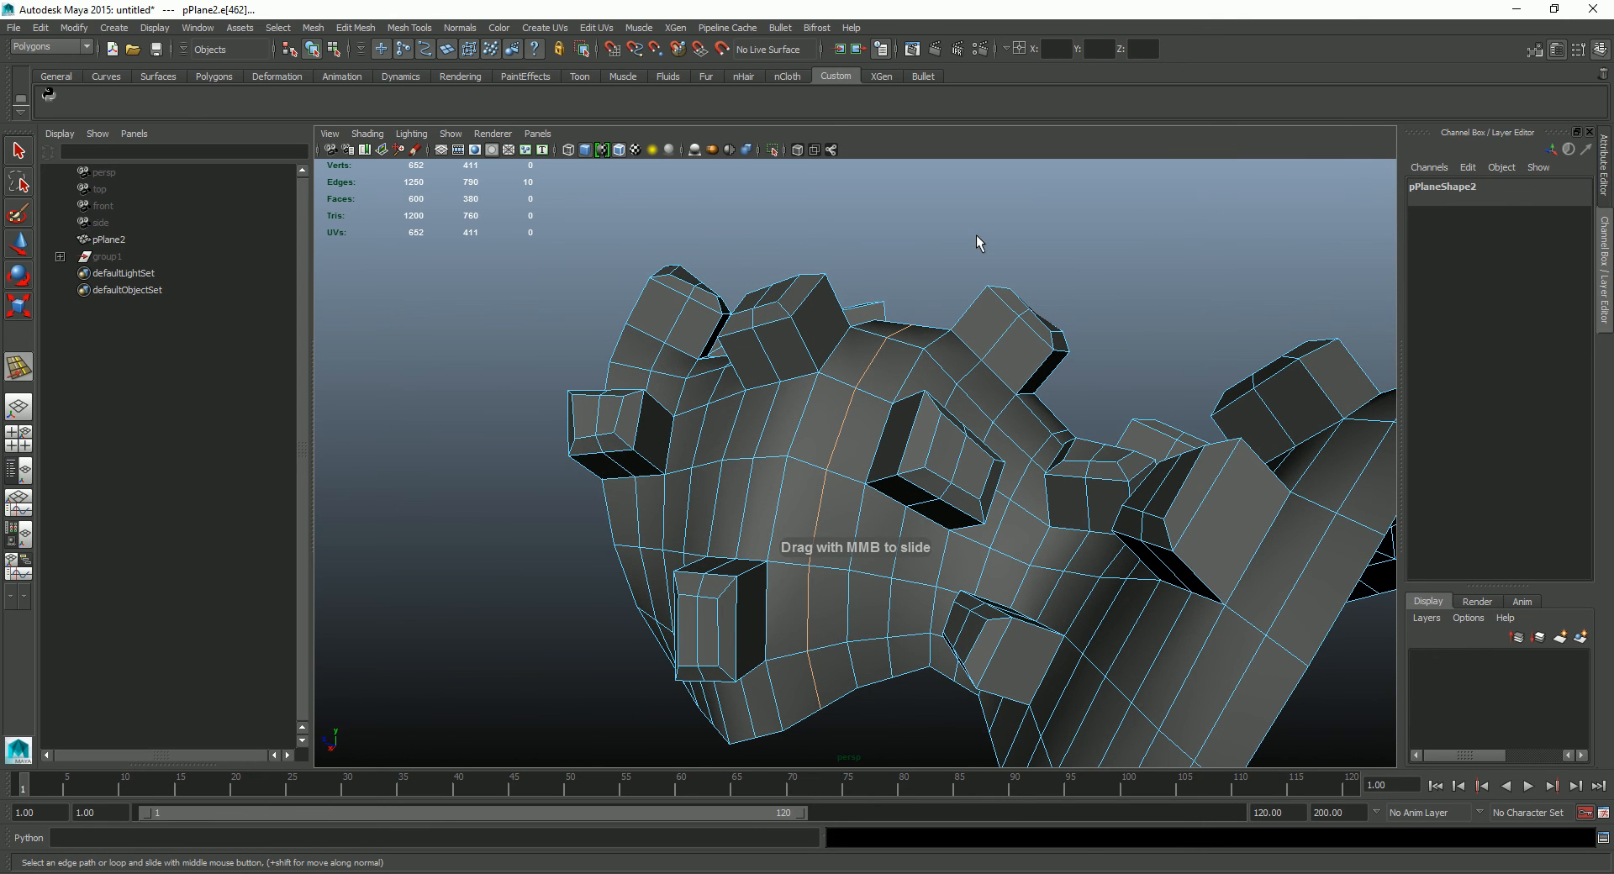
{"action": "middle_click_drag", "start_coordinate": [976, 236], "coordinate": [1019, 254]}
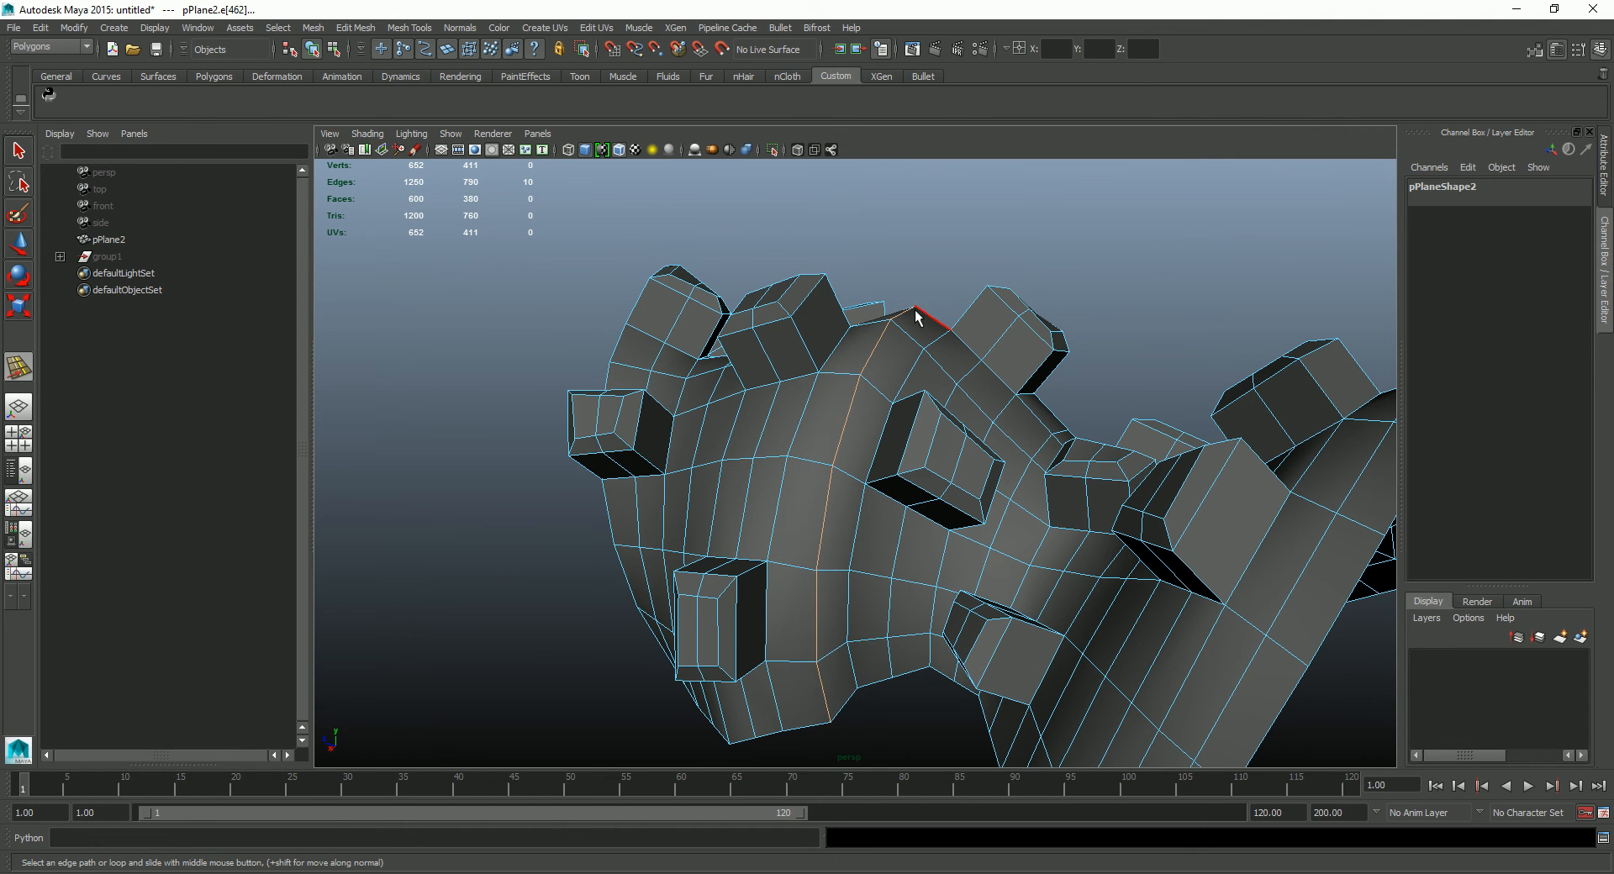
{"action": "left_click_drag", "start_coordinate": [948, 387], "coordinate": [1086, 374], "text": "alt"}
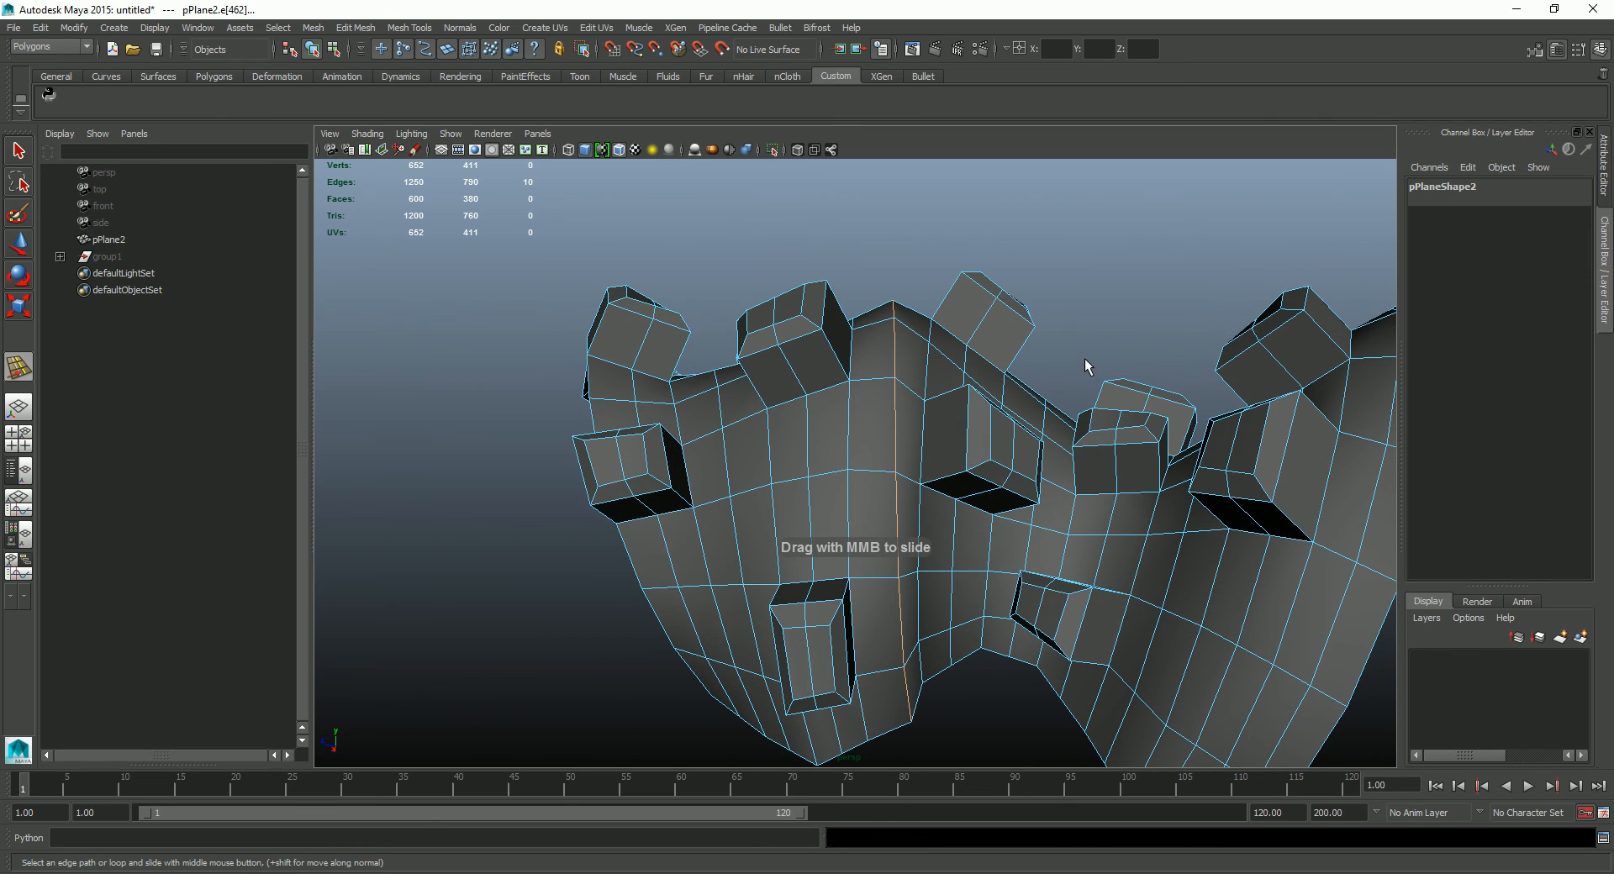
{"action": "middle_click_drag", "start_coordinate": [1086, 351], "coordinate": [1096, 316]}
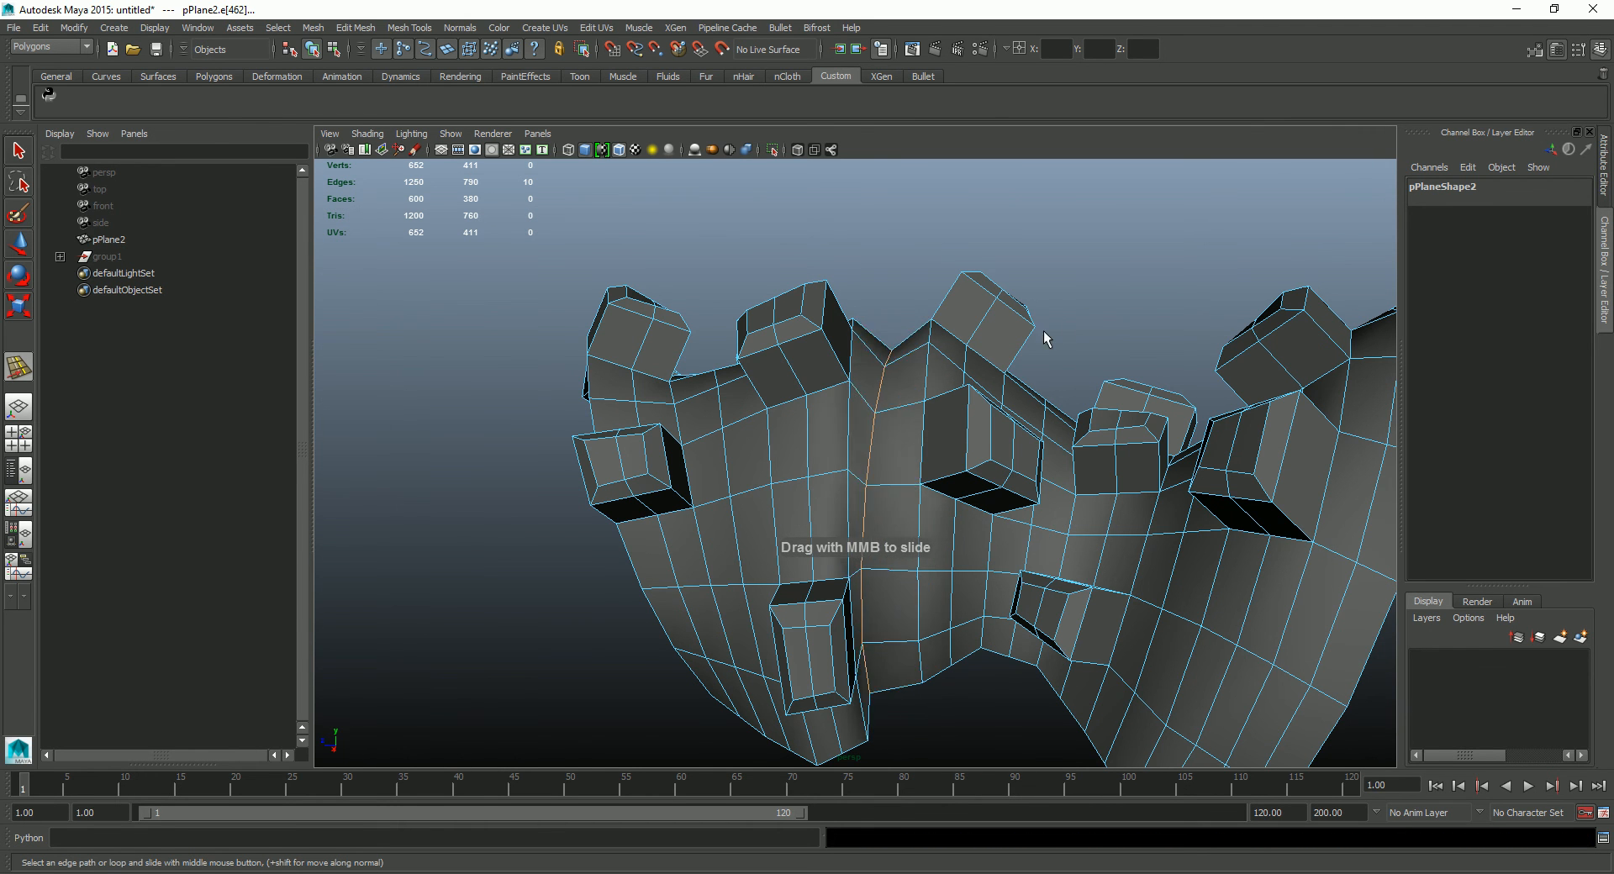
{"action": "left_click_drag", "start_coordinate": [1045, 334], "coordinate": [1031, 379], "text": "alt"}
Step: Select another edge loop nearer the outer end of the bulge and slide it between its neighbouring loops
{"action": "left_click", "coordinate": [1043, 389]}
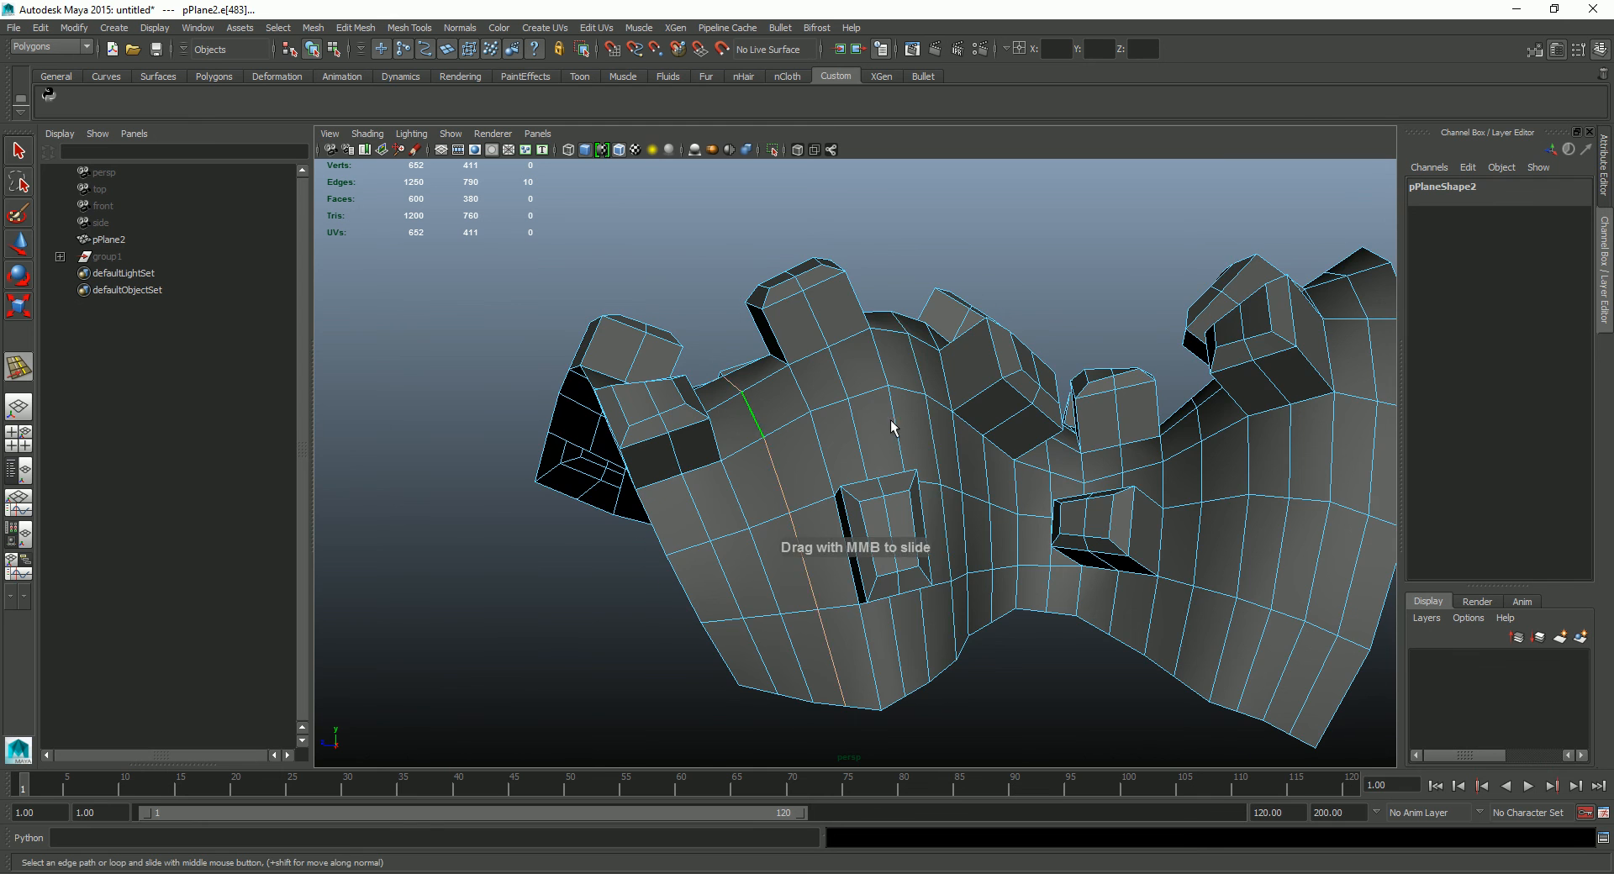
{"action": "left_click_drag", "start_coordinate": [893, 427], "coordinate": [865, 443], "text": "alt"}
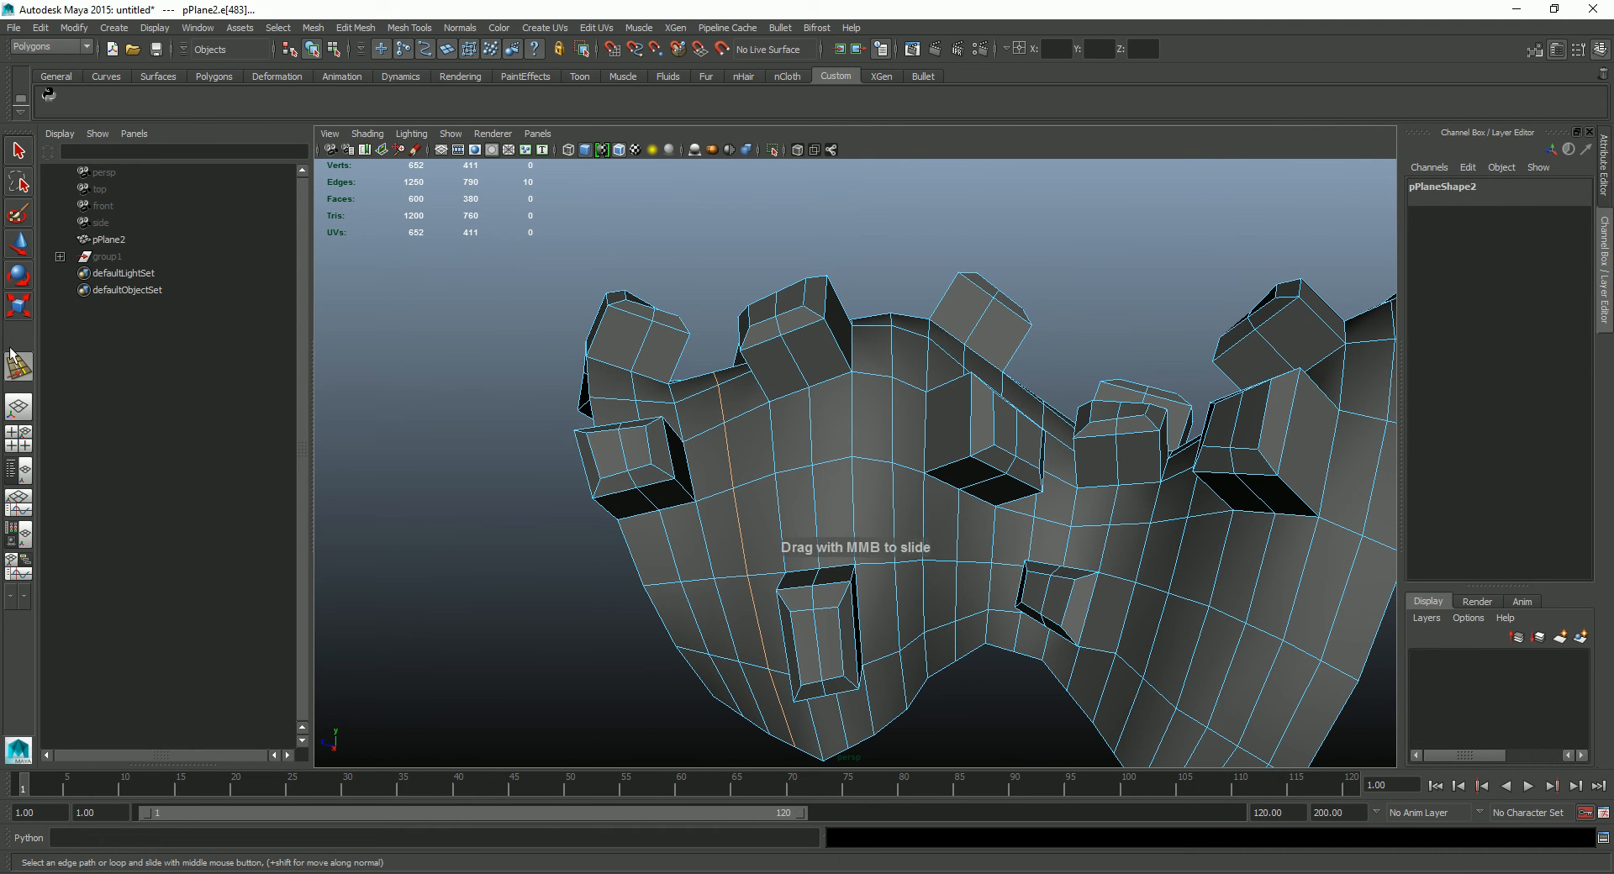
{"action": "left_click_drag", "start_coordinate": [890, 416], "coordinate": [872, 318], "text": "alt"}
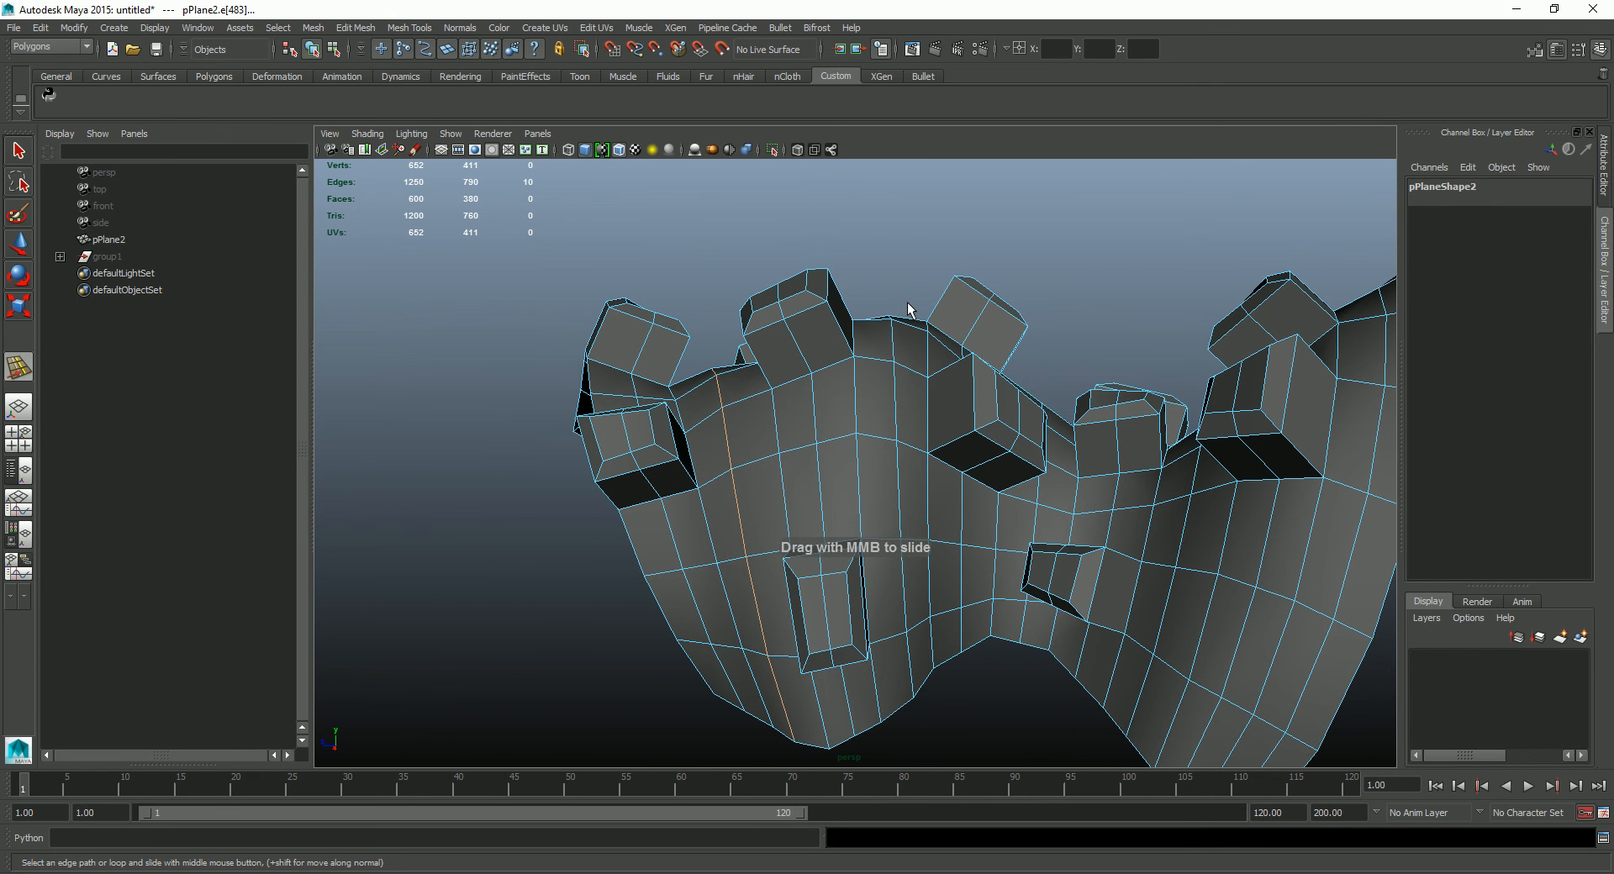
{"action": "middle_click_drag", "start_coordinate": [913, 308], "coordinate": [899, 324]}
{"action": "left_click_drag", "start_coordinate": [903, 315], "coordinate": [887, 370], "text": "alt"}
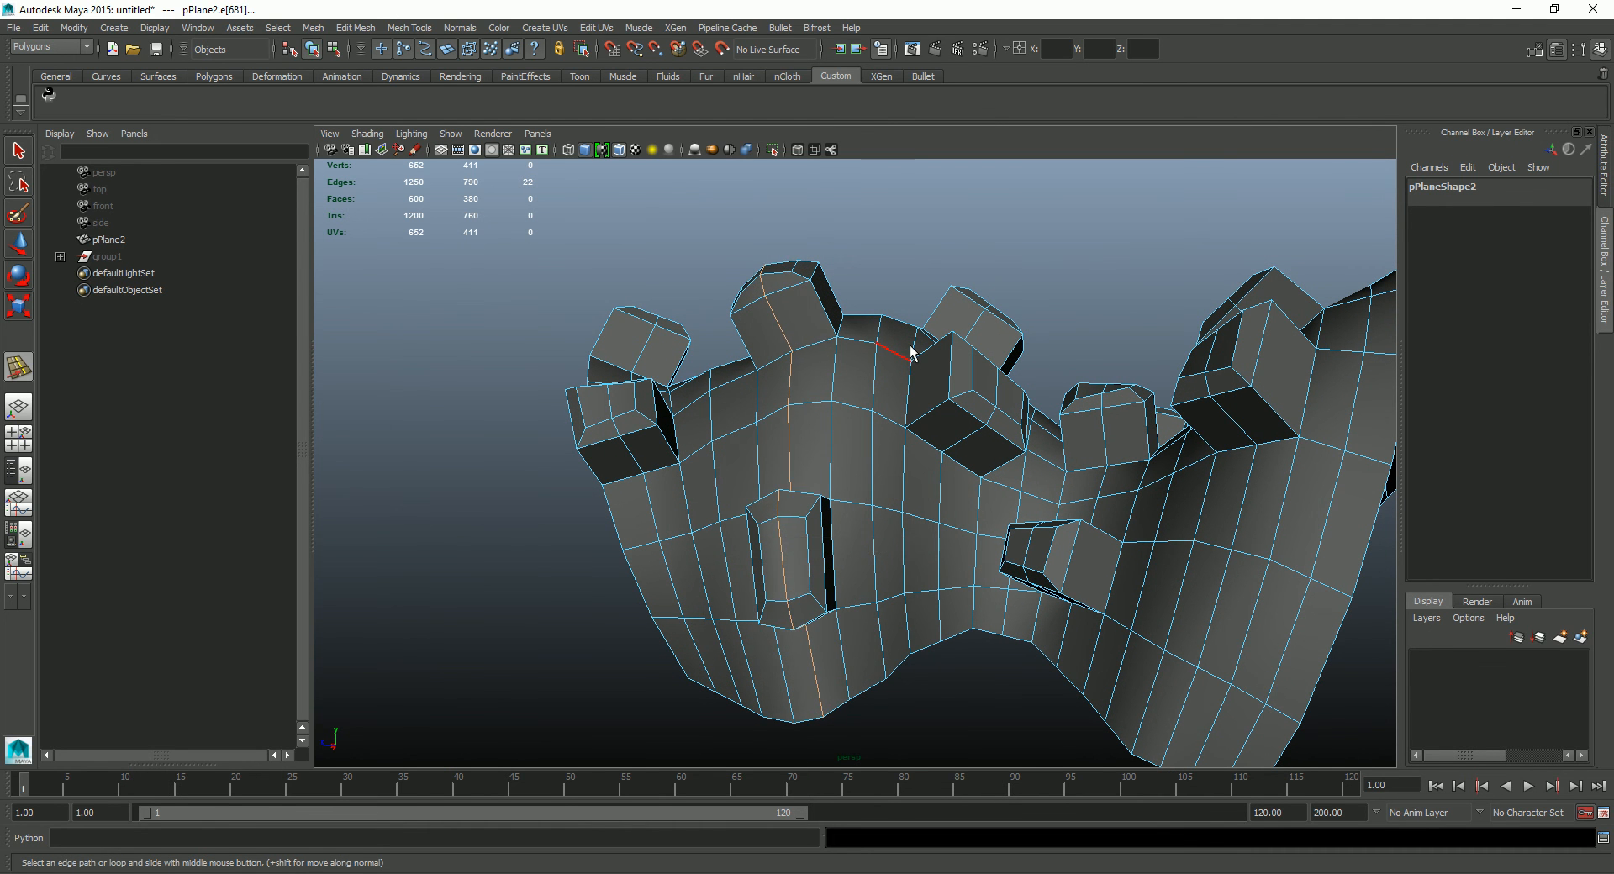
Step: Slide the selected edge loop that runs through the extruded blocks sideways, and undo the slide
{"action": "left_click_drag", "start_coordinate": [906, 393], "coordinate": [817, 428], "text": "alt"}
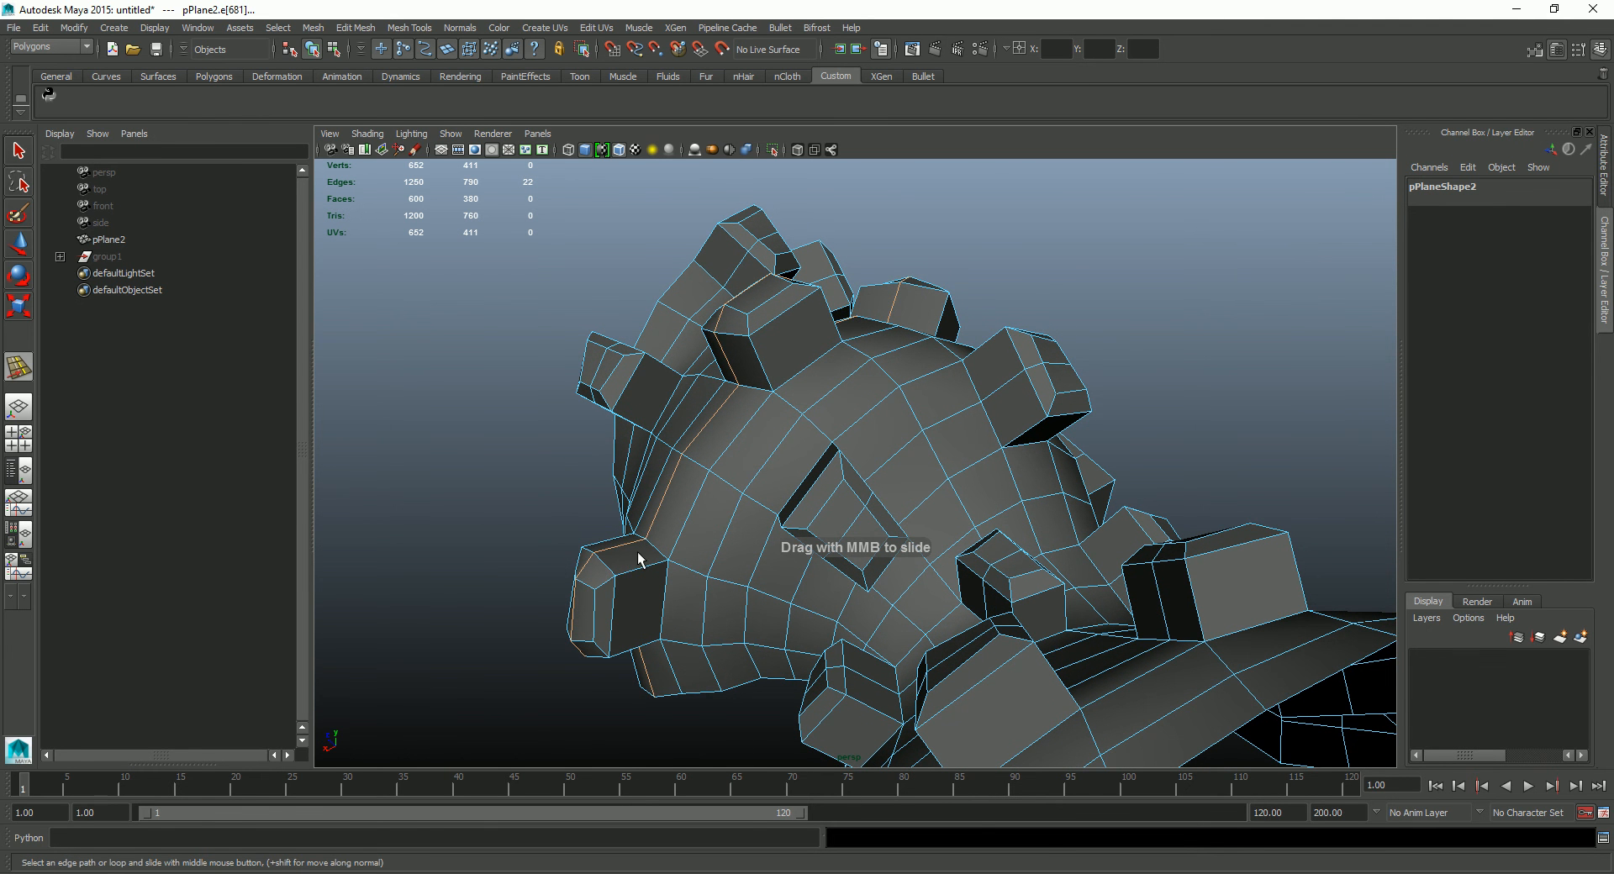
{"action": "middle_click_drag", "start_coordinate": [738, 509], "coordinate": [783, 505]}
{"action": "left_click_drag", "start_coordinate": [783, 505], "coordinate": [1113, 526], "text": "alt"}
{"action": "left_click_drag", "start_coordinate": [1107, 448], "coordinate": [1146, 393], "text": "alt"}
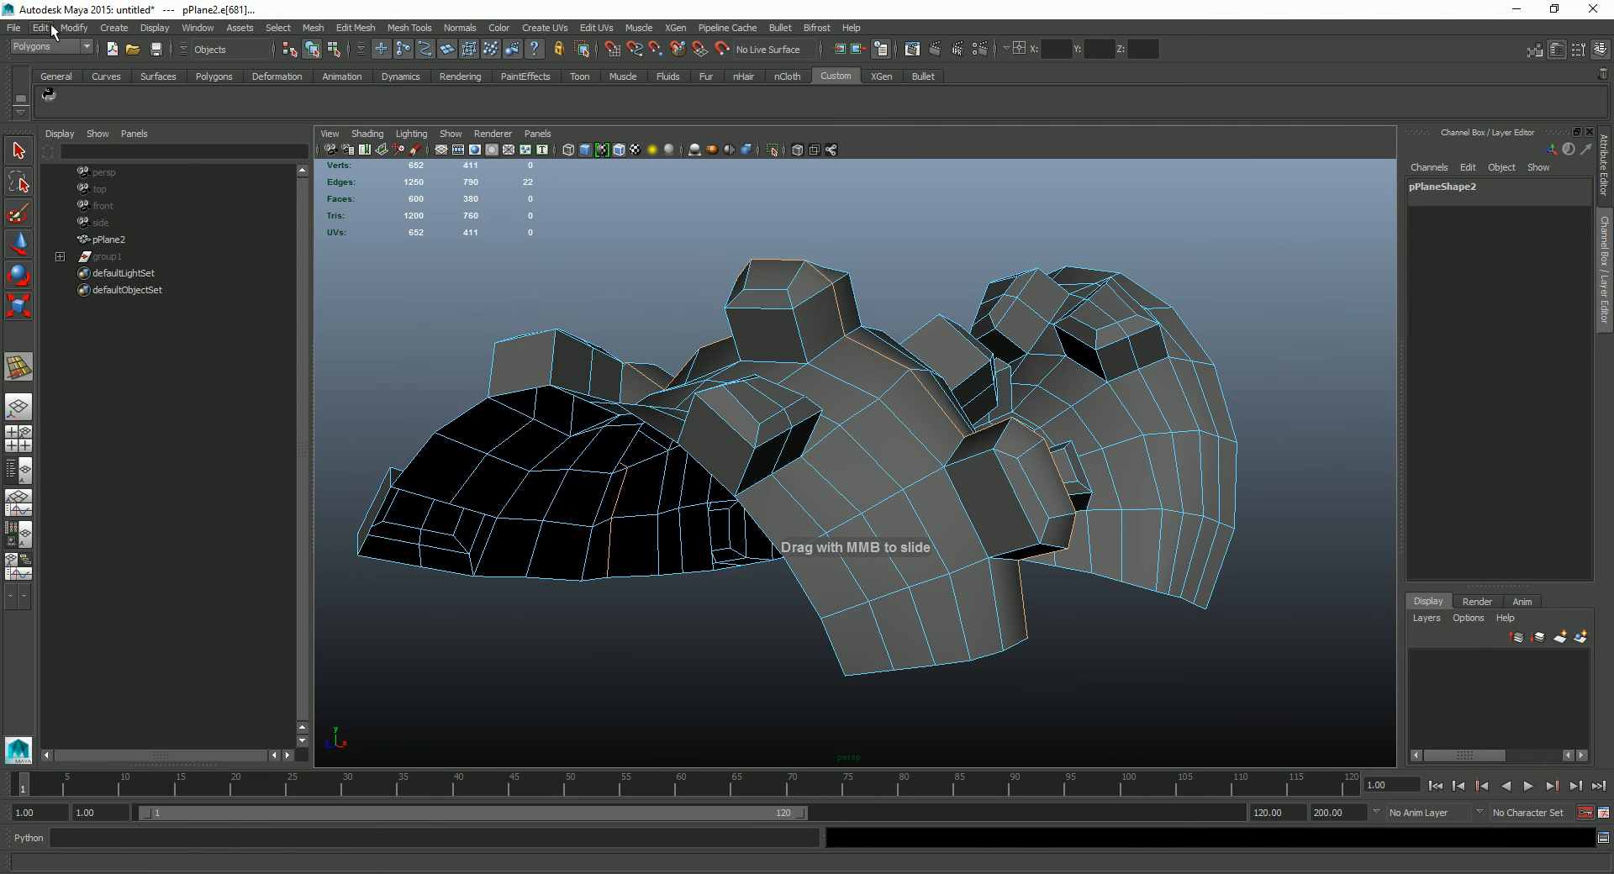
{"action": "left_click", "coordinate": [52, 27]}
{"action": "left_click", "coordinate": [54, 54]}
Step: Deselect part of the selected edge loop through the extruded blocks and slide the remaining partial selection
{"action": "left_click_drag", "start_coordinate": [756, 404], "coordinate": [877, 370], "text": "alt"}
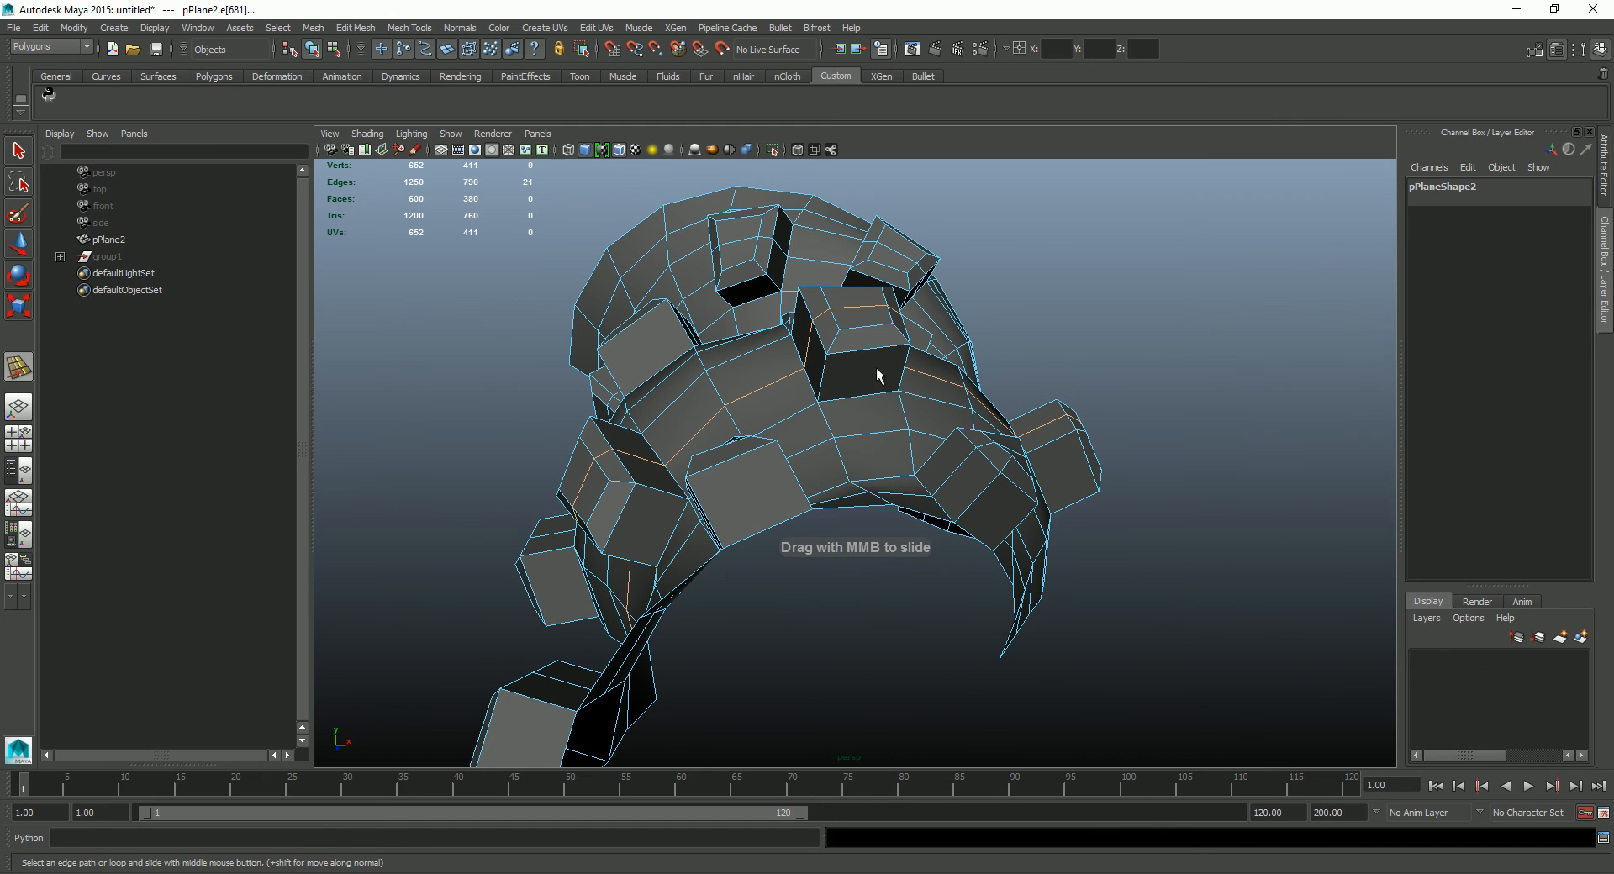
{"action": "left_click_drag", "start_coordinate": [992, 471], "coordinate": [1042, 461], "text": "alt"}
{"action": "left_click", "coordinate": [1049, 431], "text": "ctrl"}
{"action": "left_click_drag", "start_coordinate": [923, 458], "coordinate": [972, 449], "text": "alt"}
{"action": "left_click_drag", "start_coordinate": [828, 271], "coordinate": [841, 262], "text": "alt"}
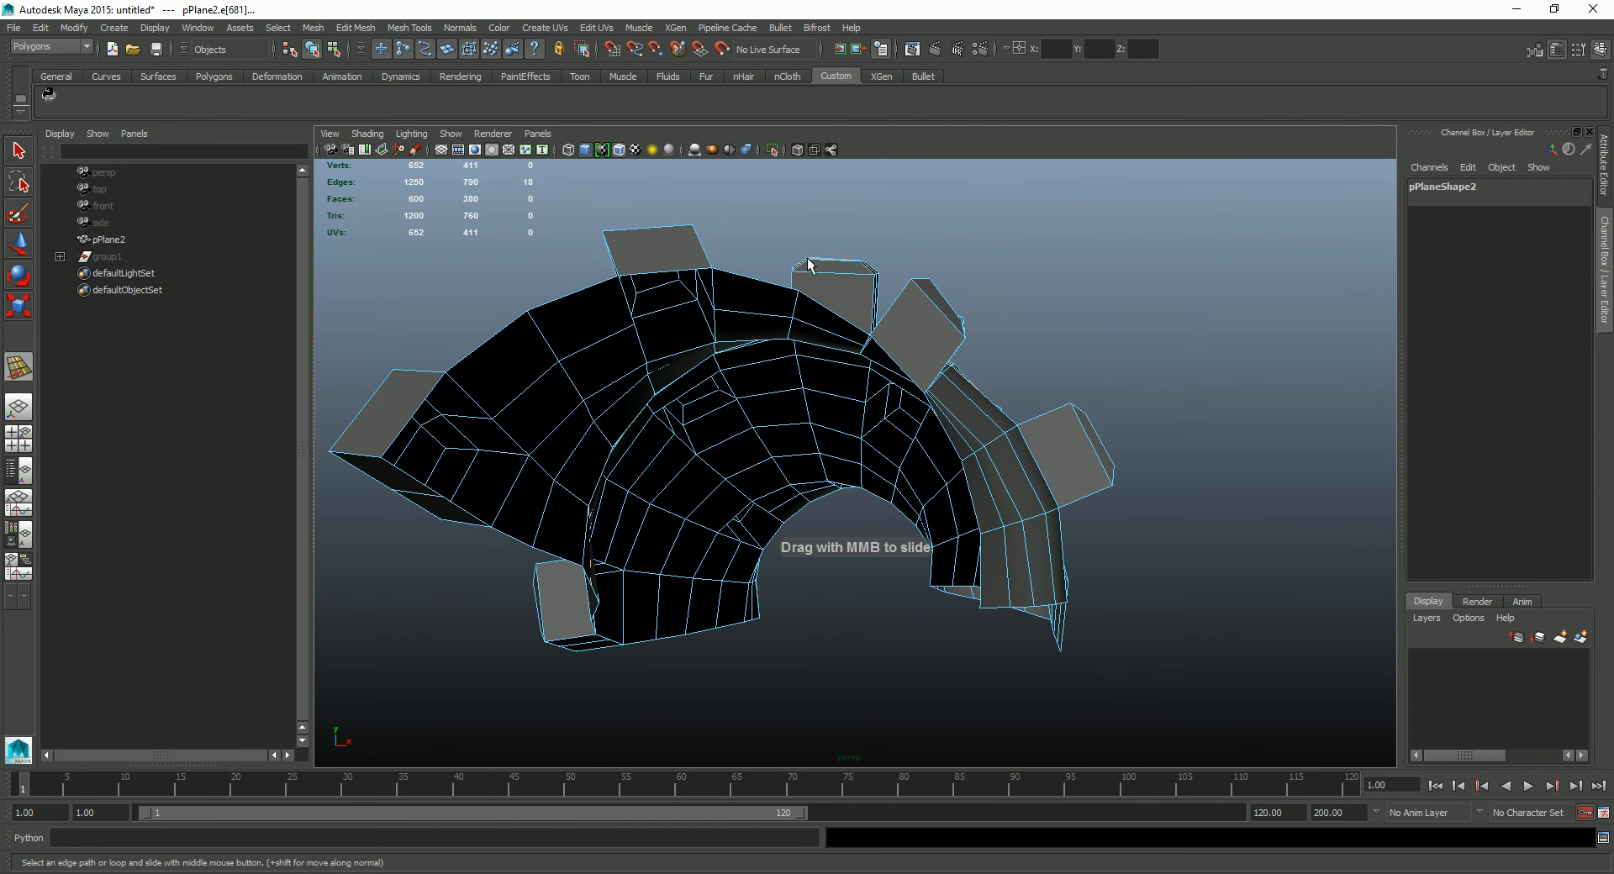
{"action": "left_click_drag", "start_coordinate": [797, 256], "coordinate": [933, 398], "text": "alt"}
{"action": "left_click_drag", "start_coordinate": [1082, 449], "coordinate": [677, 501], "text": "alt"}
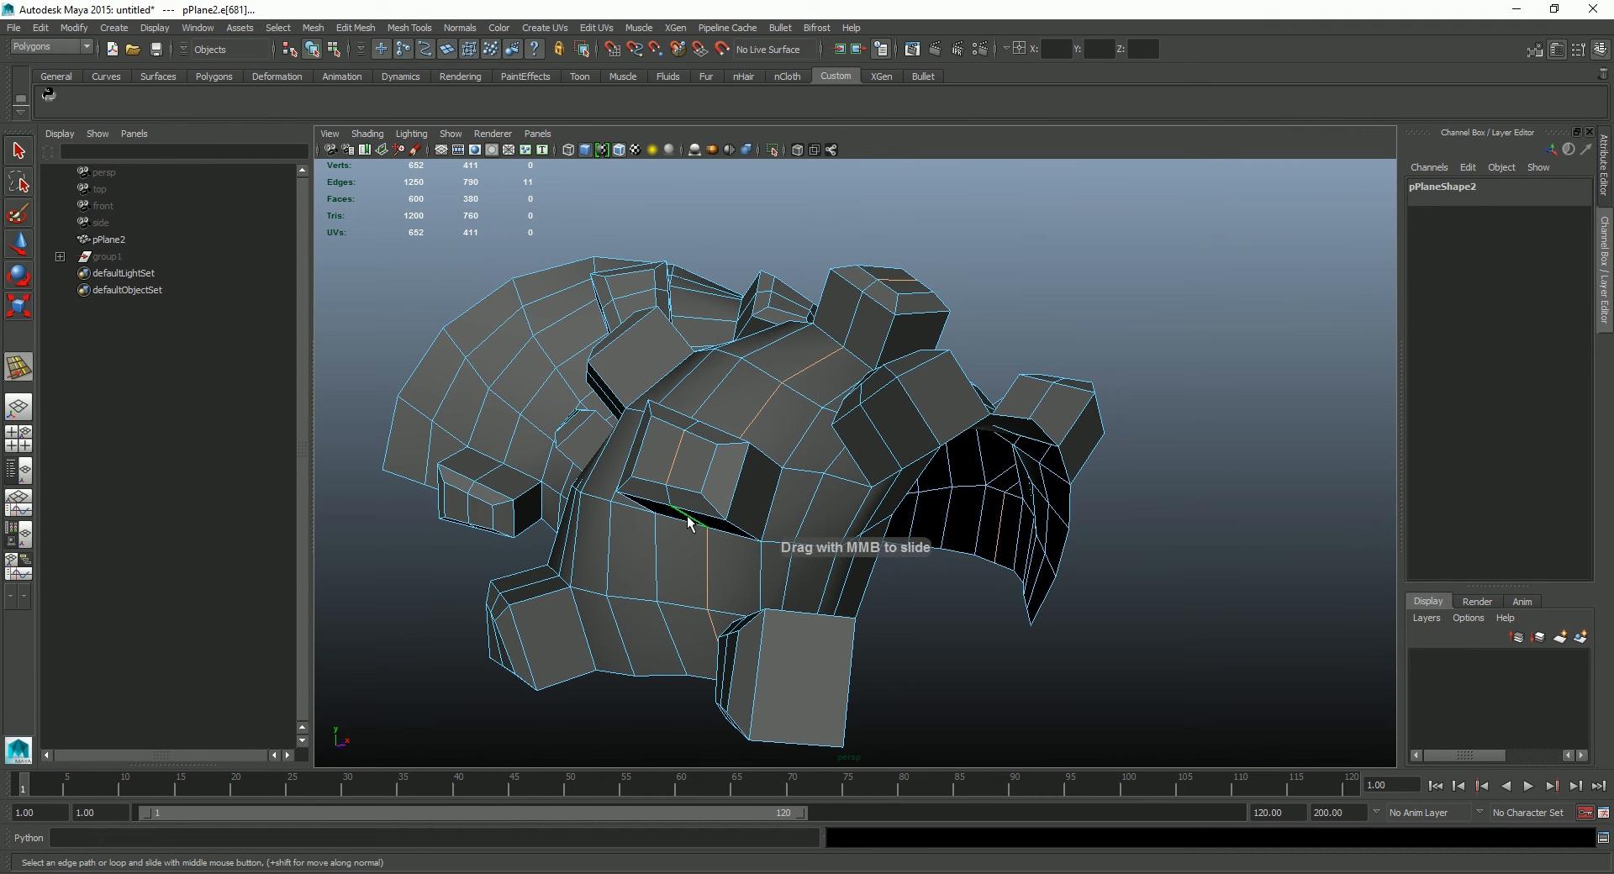
{"action": "left_click", "coordinate": [899, 498]}
{"action": "left_click_drag", "start_coordinate": [856, 419], "coordinate": [652, 427], "text": "alt"}
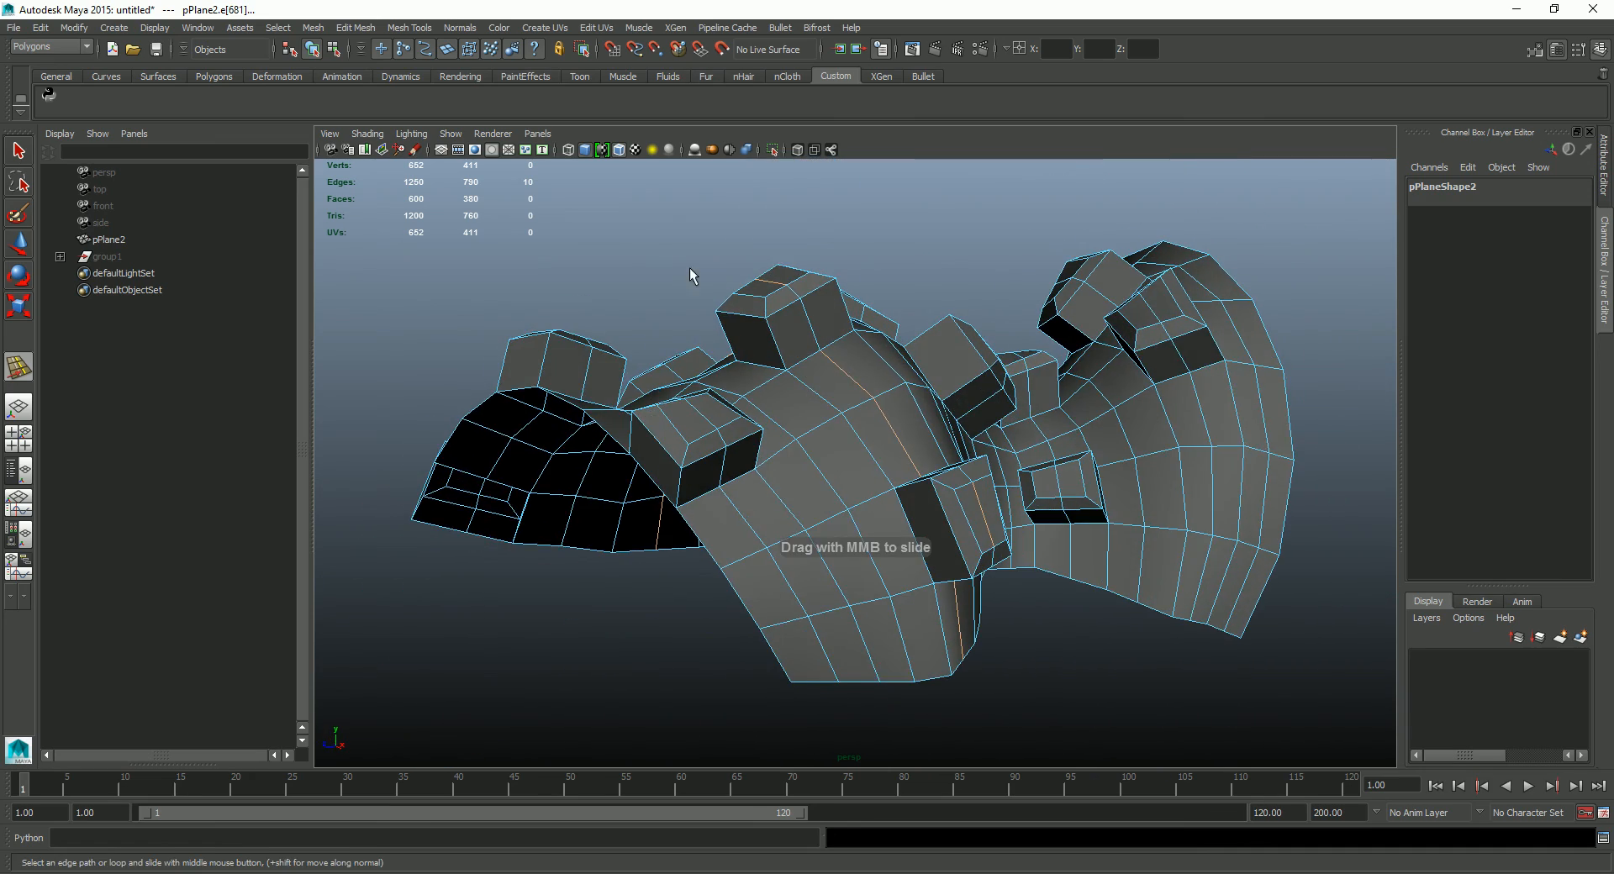
{"action": "middle_click_drag", "start_coordinate": [679, 260], "coordinate": [709, 274]}
Step: Add more of the loop's edges back to the selection and slide this partial loop toward its neighbour
{"action": "left_click_drag", "start_coordinate": [708, 274], "coordinate": [959, 465], "text": "alt"}
{"action": "left_click", "coordinate": [805, 326]}
{"action": "left_click_drag", "start_coordinate": [1001, 533], "coordinate": [843, 479], "text": "alt"}
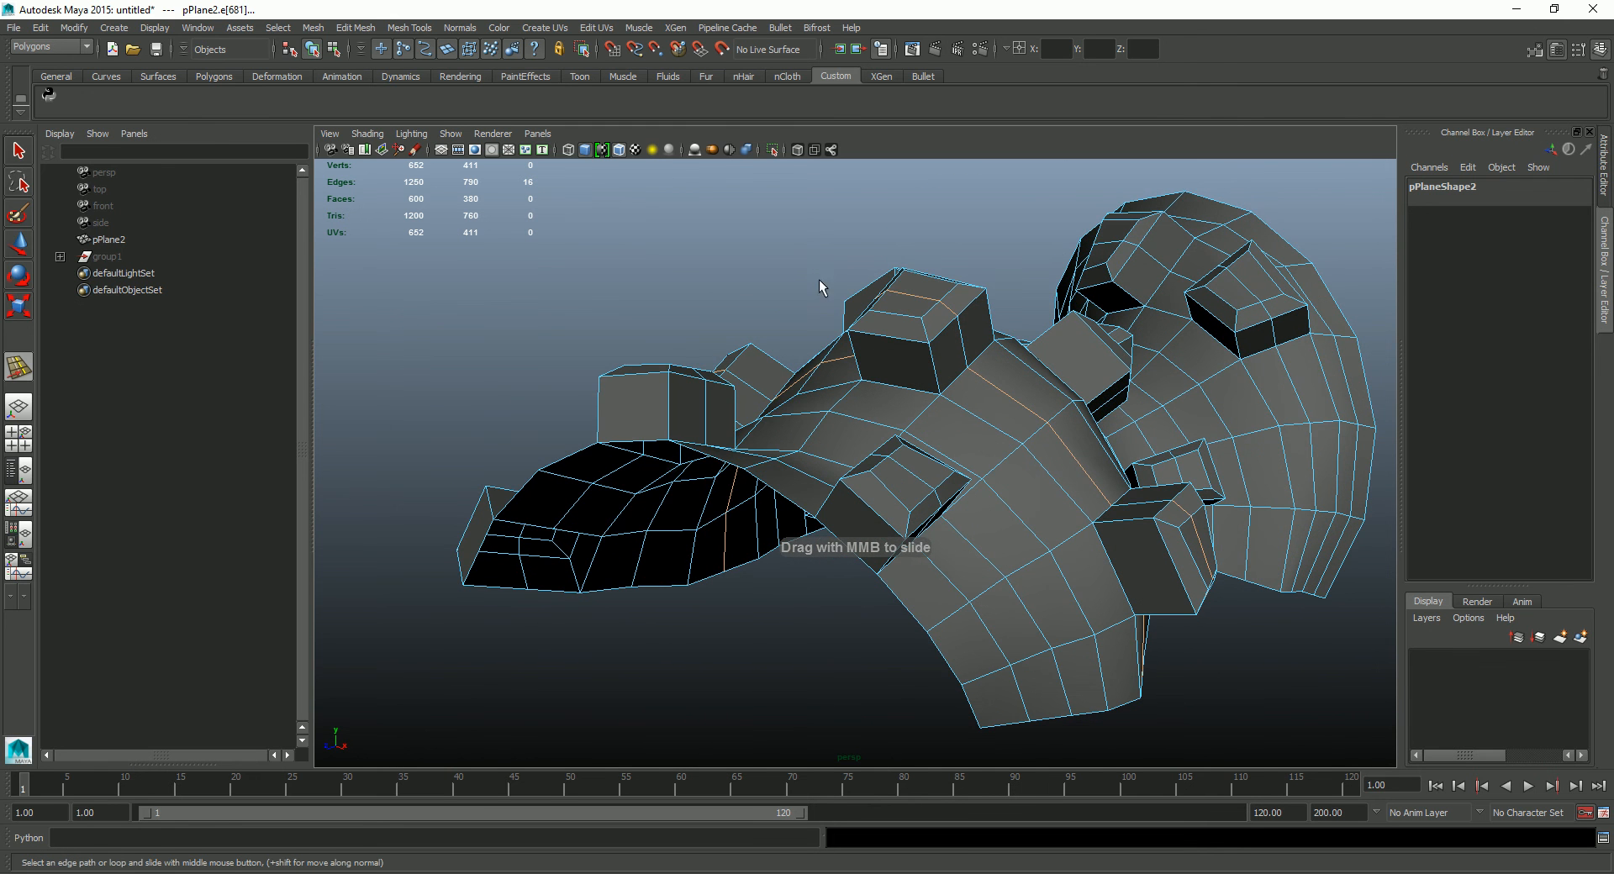
{"action": "middle_click_drag", "start_coordinate": [812, 249], "coordinate": [817, 253]}
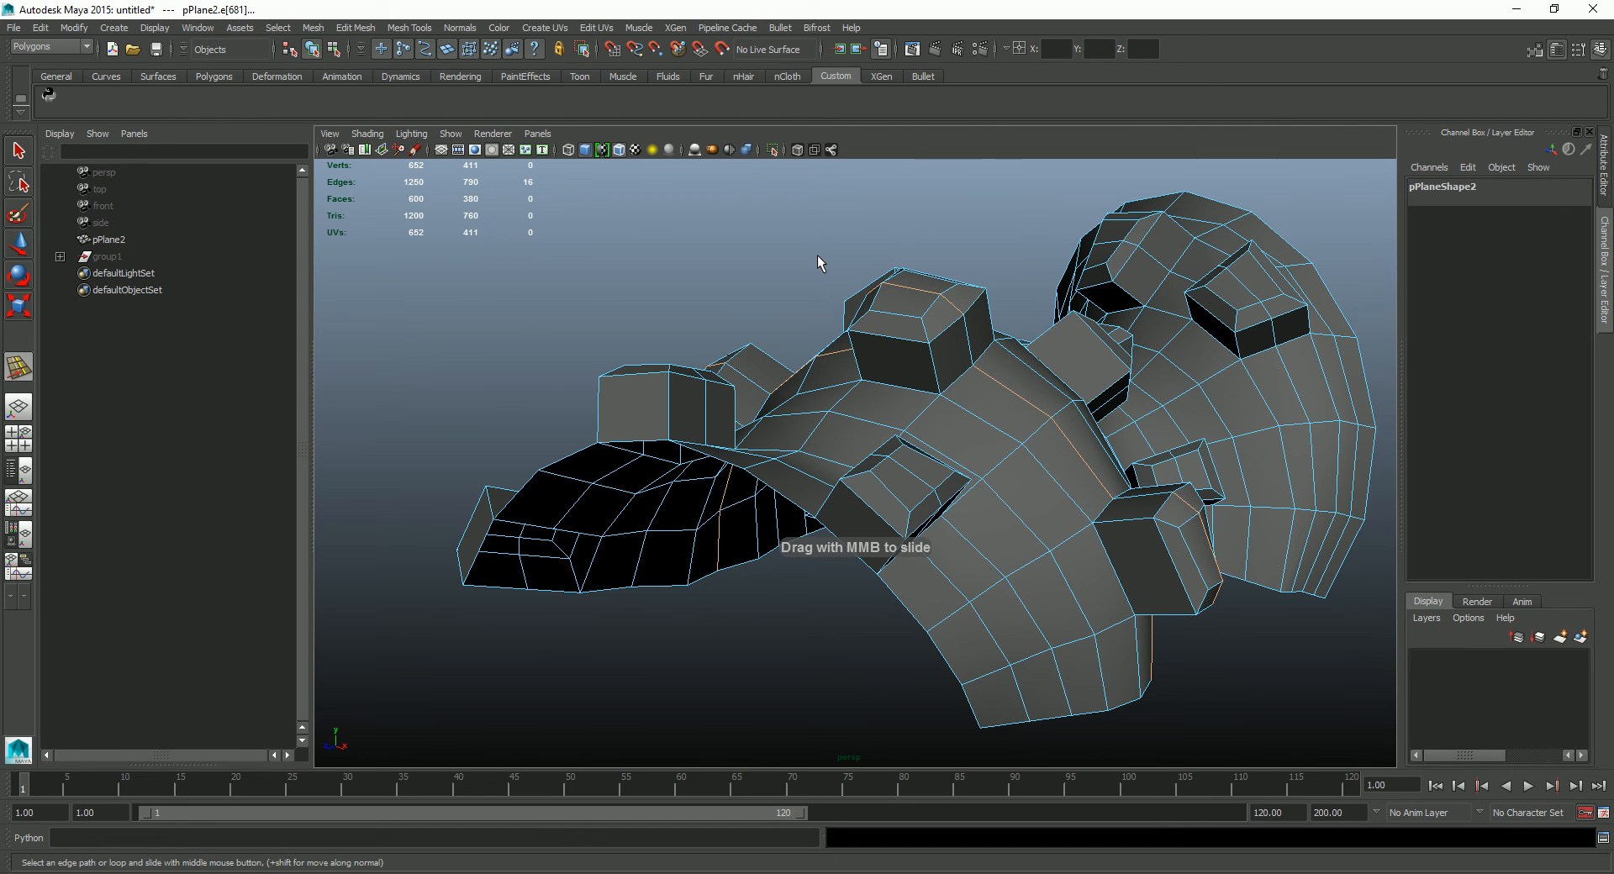
{"action": "left_click_drag", "start_coordinate": [1045, 424], "coordinate": [829, 478], "text": "alt"}
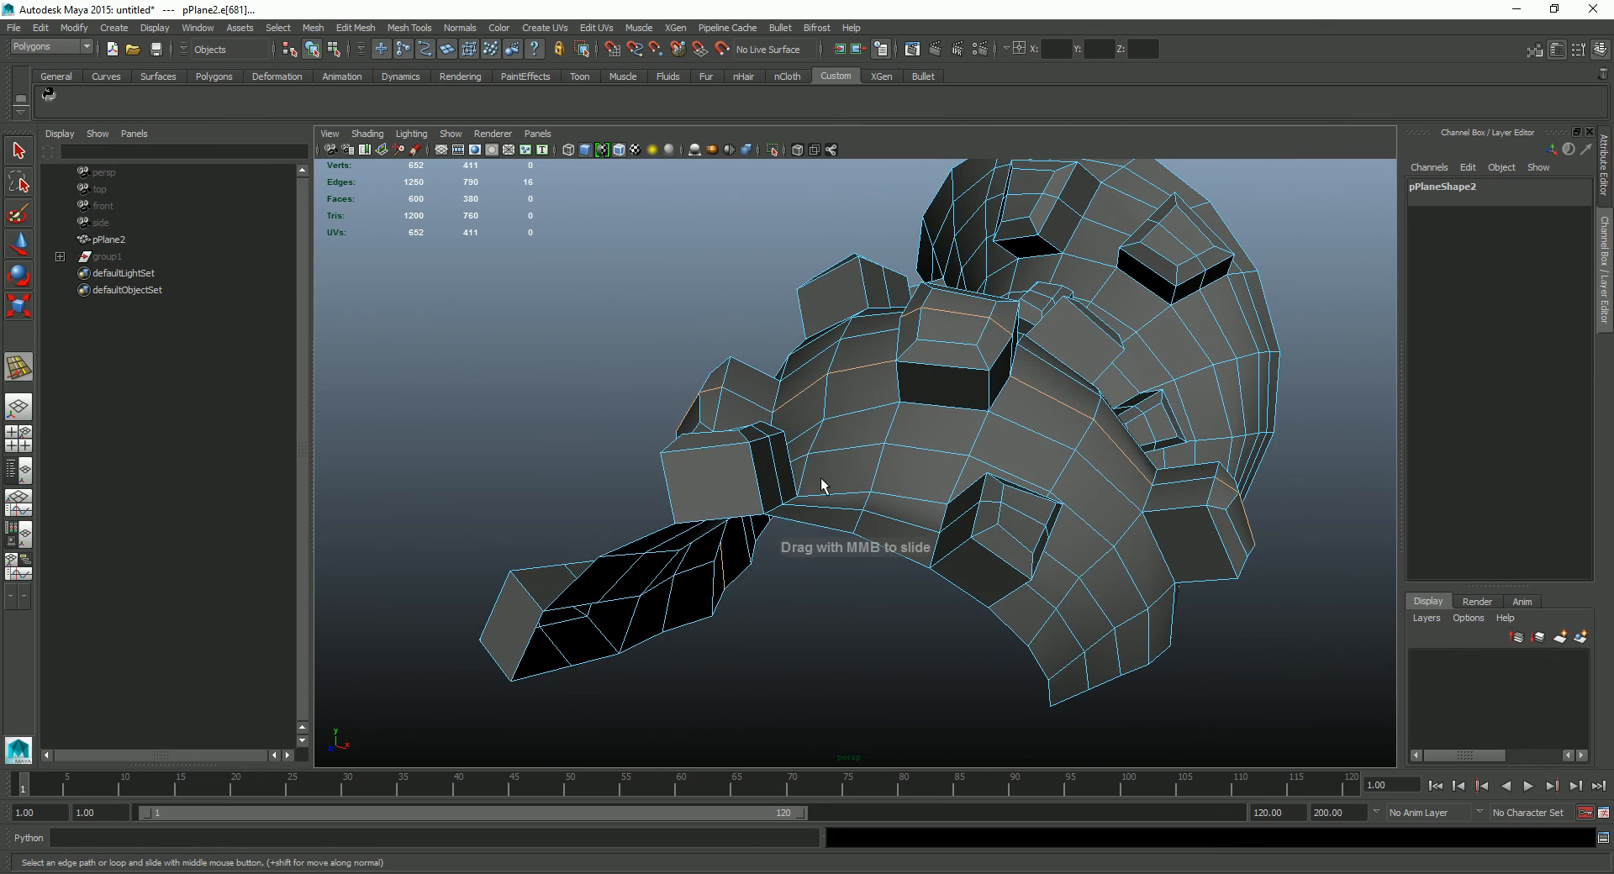
Step: Select a few separate, unconnected edges on different extruded blocks, and clear the selection
{"action": "left_click_drag", "start_coordinate": [948, 408], "coordinate": [925, 352], "text": "alt"}
{"action": "left_click", "coordinate": [999, 325]}
{"action": "left_click", "coordinate": [982, 351]}
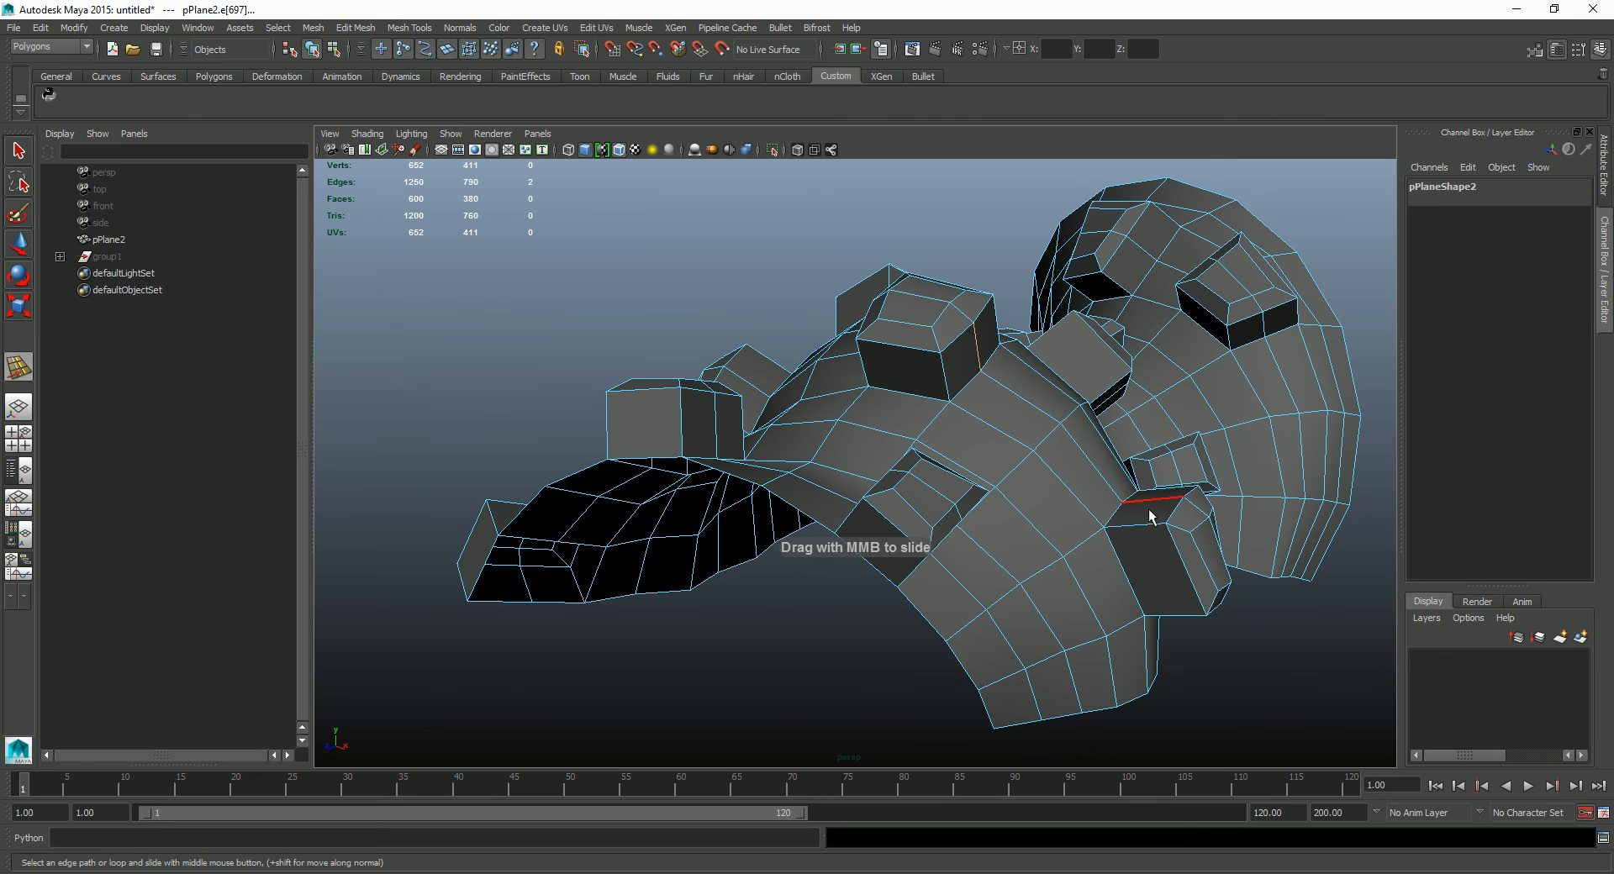
{"action": "left_click_drag", "start_coordinate": [997, 446], "coordinate": [803, 445], "text": "alt"}
{"action": "left_click", "coordinate": [811, 423]}
{"action": "left_click_drag", "start_coordinate": [770, 440], "coordinate": [739, 421], "text": "alt"}
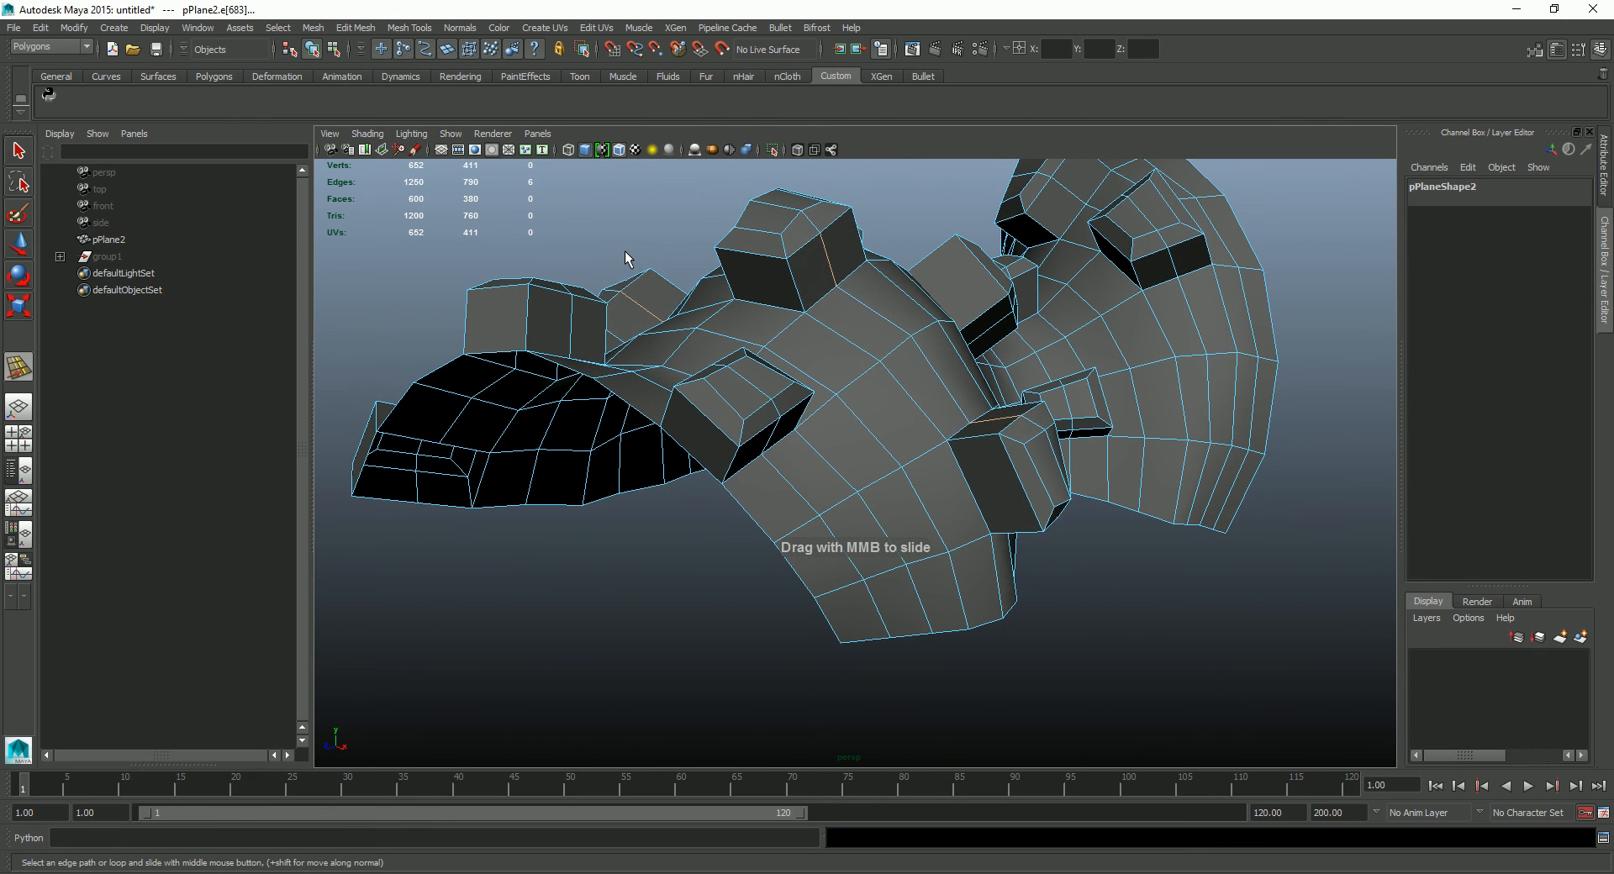
{"action": "left_click_drag", "start_coordinate": [618, 250], "coordinate": [626, 411], "text": "alt"}
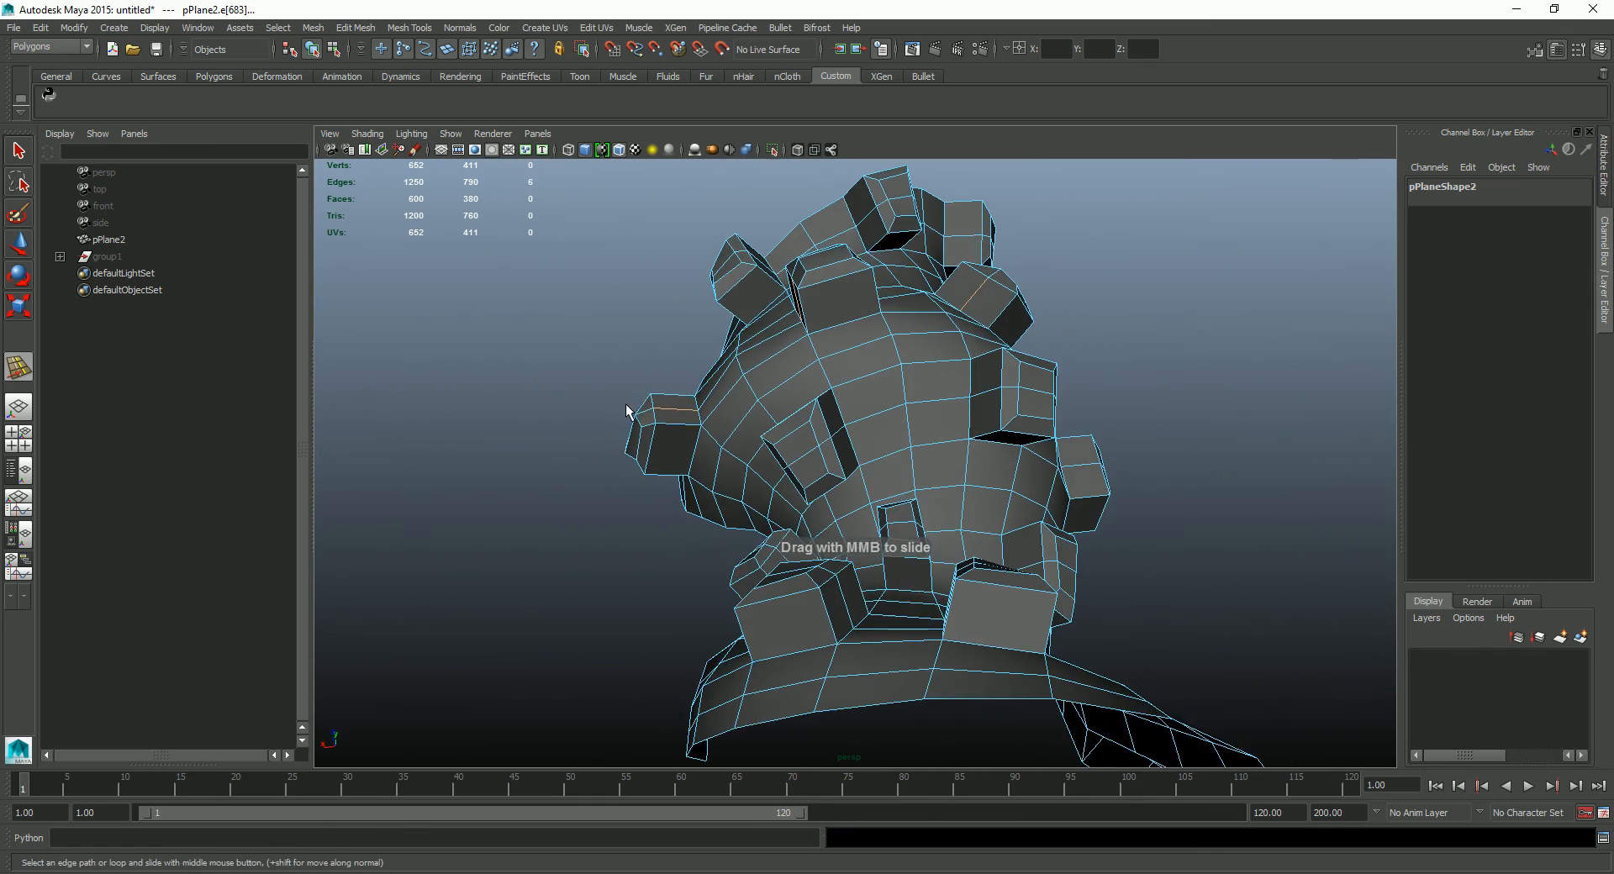
{"action": "left_click", "coordinate": [975, 230]}
{"action": "left_click_drag", "start_coordinate": [977, 234], "coordinate": [1019, 487], "text": "alt"}
Step: Create a polygon plane scaled uniformly to about 14.1 and move it about 24.7 along X, away from the deformed mesh
{"action": "right_click_drag", "start_coordinate": [1020, 487], "coordinate": [821, 425], "text": "alt"}
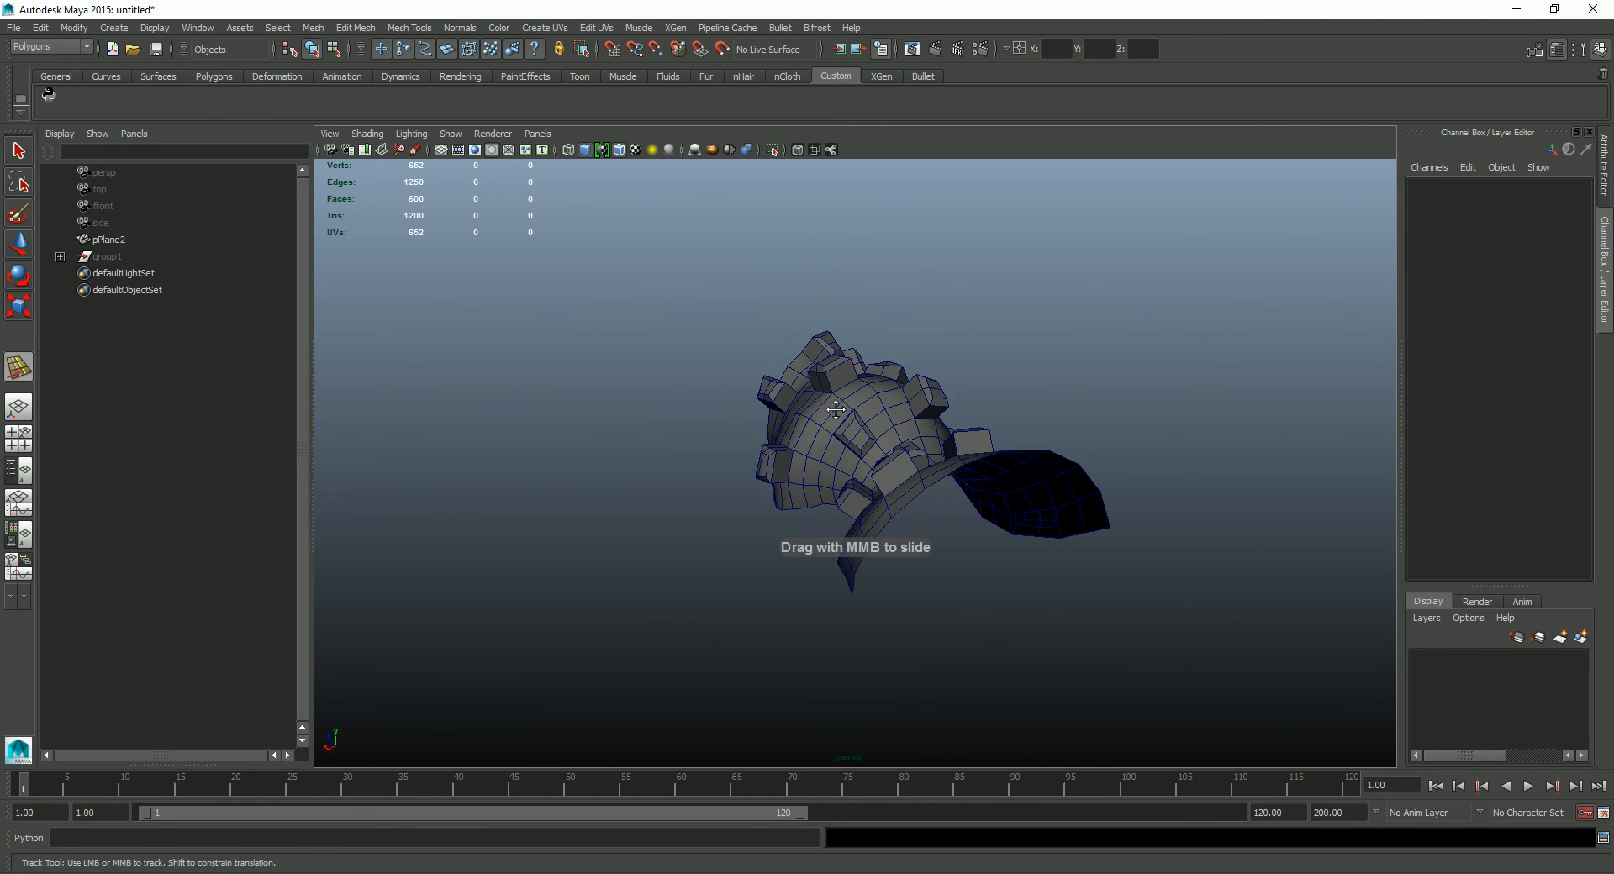
{"action": "middle_click_drag", "start_coordinate": [821, 426], "coordinate": [967, 395], "text": "alt"}
{"action": "left_click_drag", "start_coordinate": [967, 395], "coordinate": [829, 432], "text": "alt"}
{"action": "right_click_drag", "start_coordinate": [829, 432], "coordinate": [919, 543], "text": "shift"}
{"action": "key", "text": "w"}
{"action": "left_click_drag", "start_coordinate": [919, 544], "coordinate": [956, 519], "text": "alt"}
{"action": "key", "text": "r"}
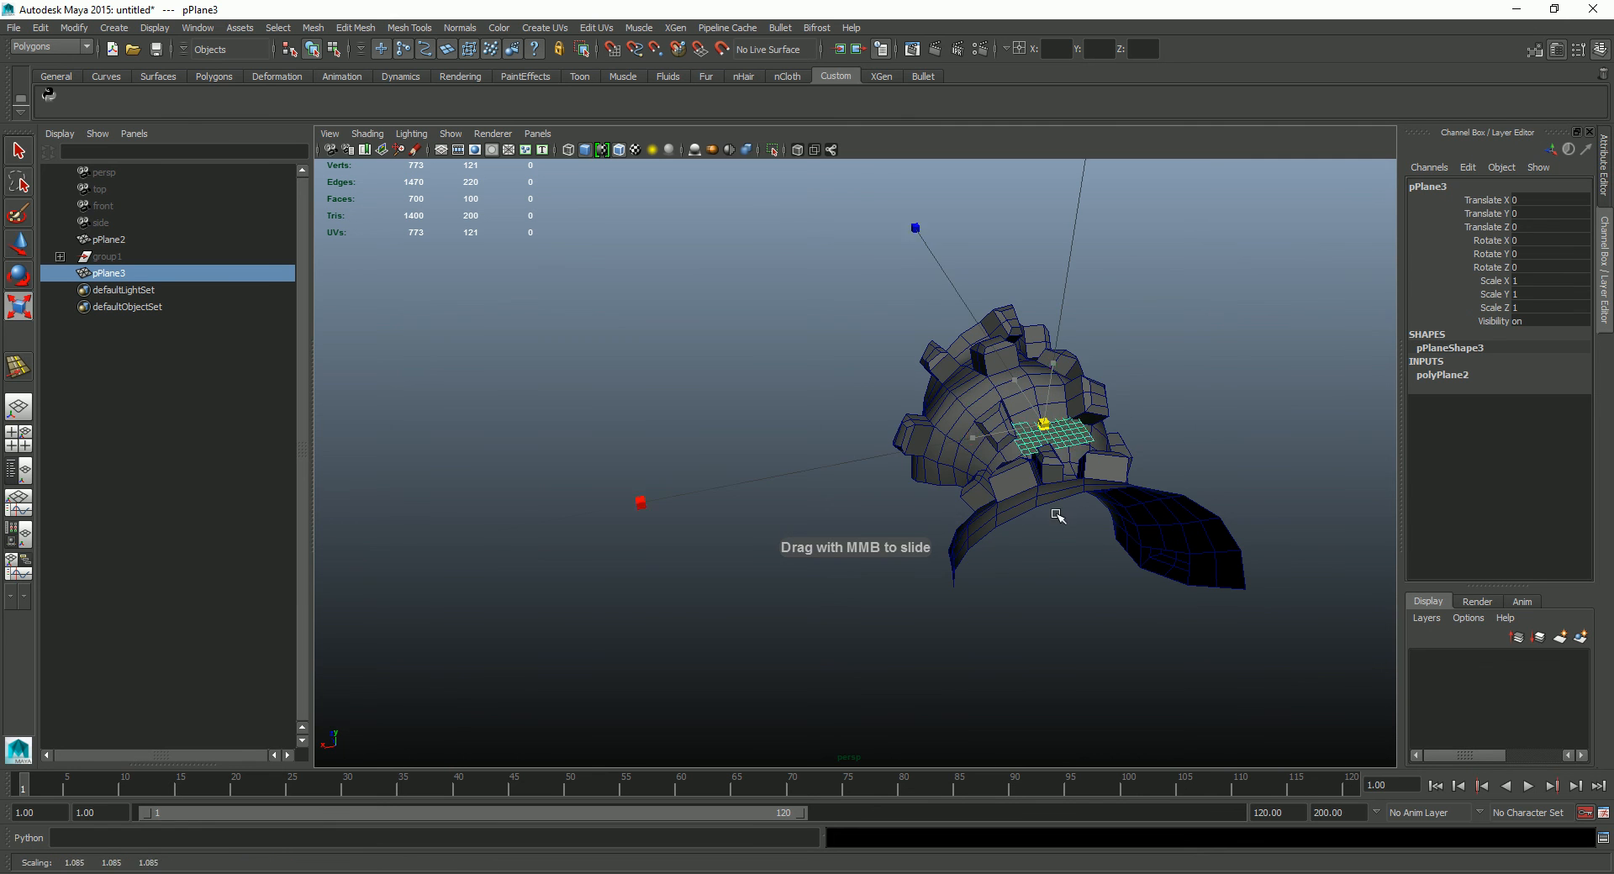
{"action": "middle_click_drag", "start_coordinate": [981, 522], "coordinate": [1086, 506]}
{"action": "key", "text": "w"}
{"action": "left_click_drag", "start_coordinate": [973, 441], "coordinate": [605, 498]}
Step: Display the deformed mesh with the extruded blocks in smooth mesh preview
{"action": "right_click_drag", "start_coordinate": [670, 499], "coordinate": [706, 547], "text": "alt"}
{"action": "middle_click_drag", "start_coordinate": [706, 546], "coordinate": [902, 472], "text": "alt"}
{"action": "left_click_drag", "start_coordinate": [902, 472], "coordinate": [841, 498], "text": "alt"}
{"action": "right_click_drag", "start_coordinate": [841, 498], "coordinate": [1023, 462], "text": "alt"}
{"action": "middle_click_drag", "start_coordinate": [1174, 467], "coordinate": [816, 494], "text": "alt"}
{"action": "left_click", "coordinate": [1144, 411]}
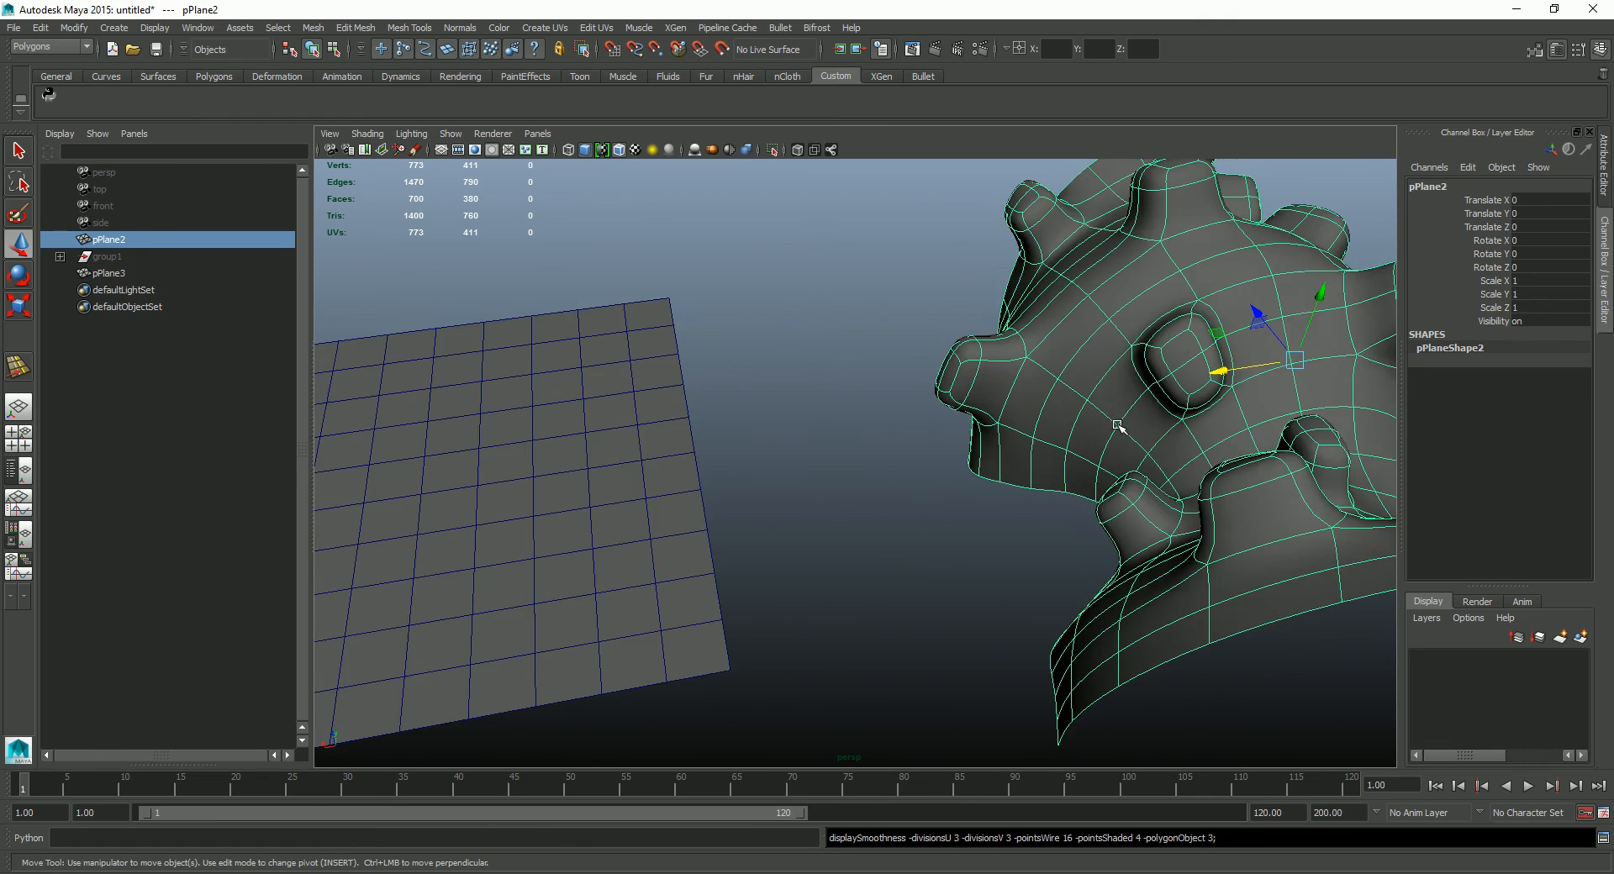
{"action": "key", "text": "3"}
{"action": "right_click_drag", "start_coordinate": [1127, 411], "coordinate": [966, 396], "text": "alt"}
{"action": "left_click_drag", "start_coordinate": [965, 396], "coordinate": [1062, 296], "text": "alt"}
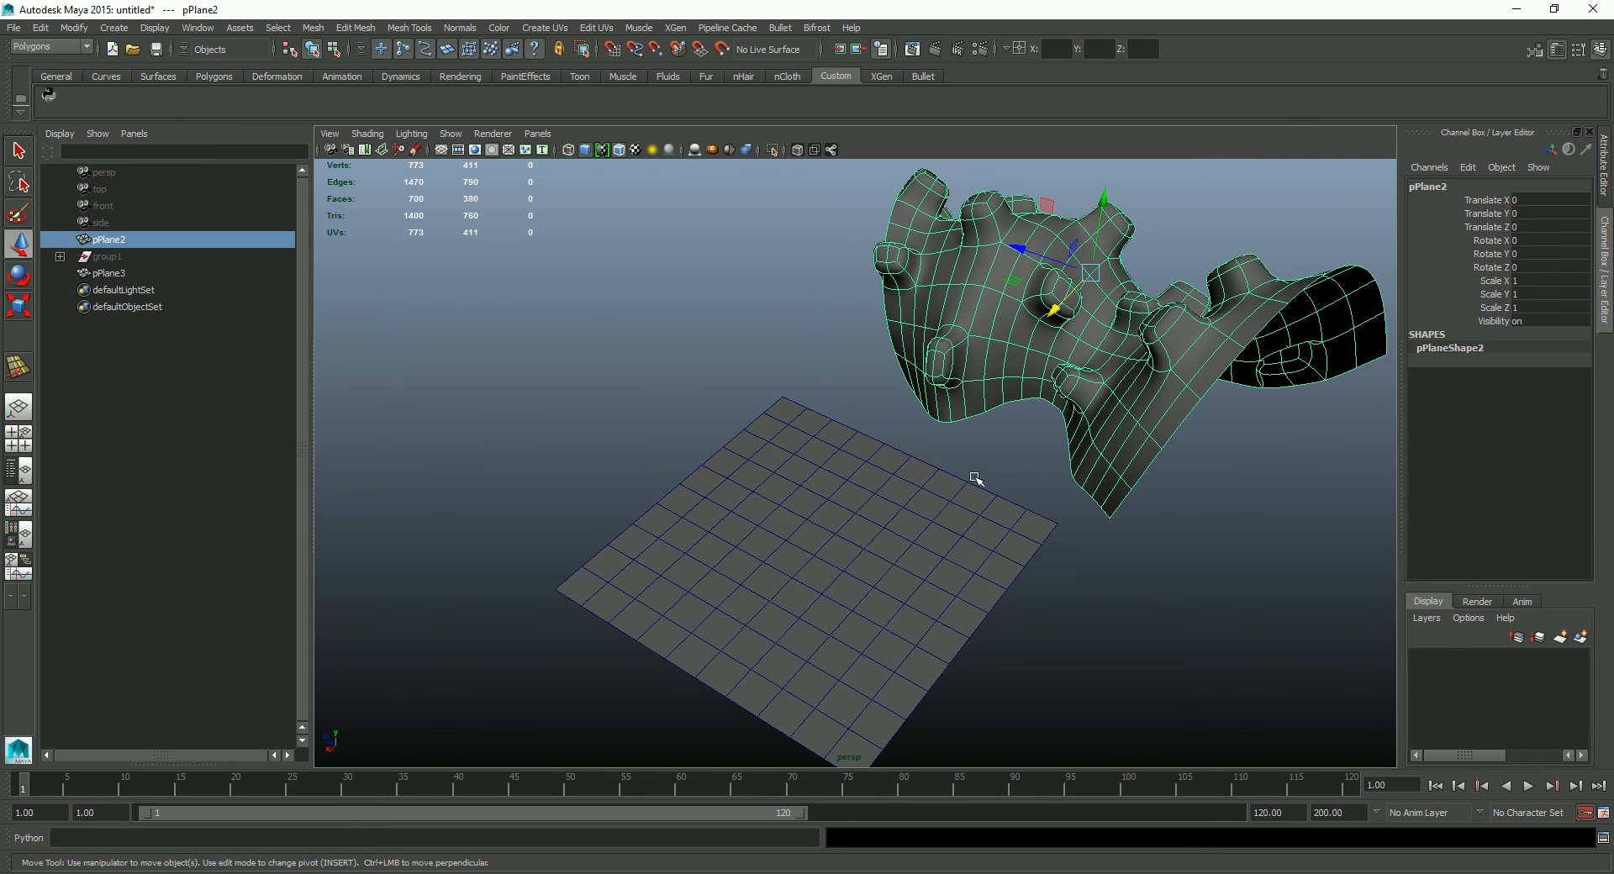
Step: Select a strip of five neighbouring faces near the middle of the new plane
{"action": "left_click", "coordinate": [981, 478]}
{"action": "left_click_drag", "start_coordinate": [967, 540], "coordinate": [930, 540], "text": "alt"}
{"action": "left_click", "coordinate": [751, 579]}
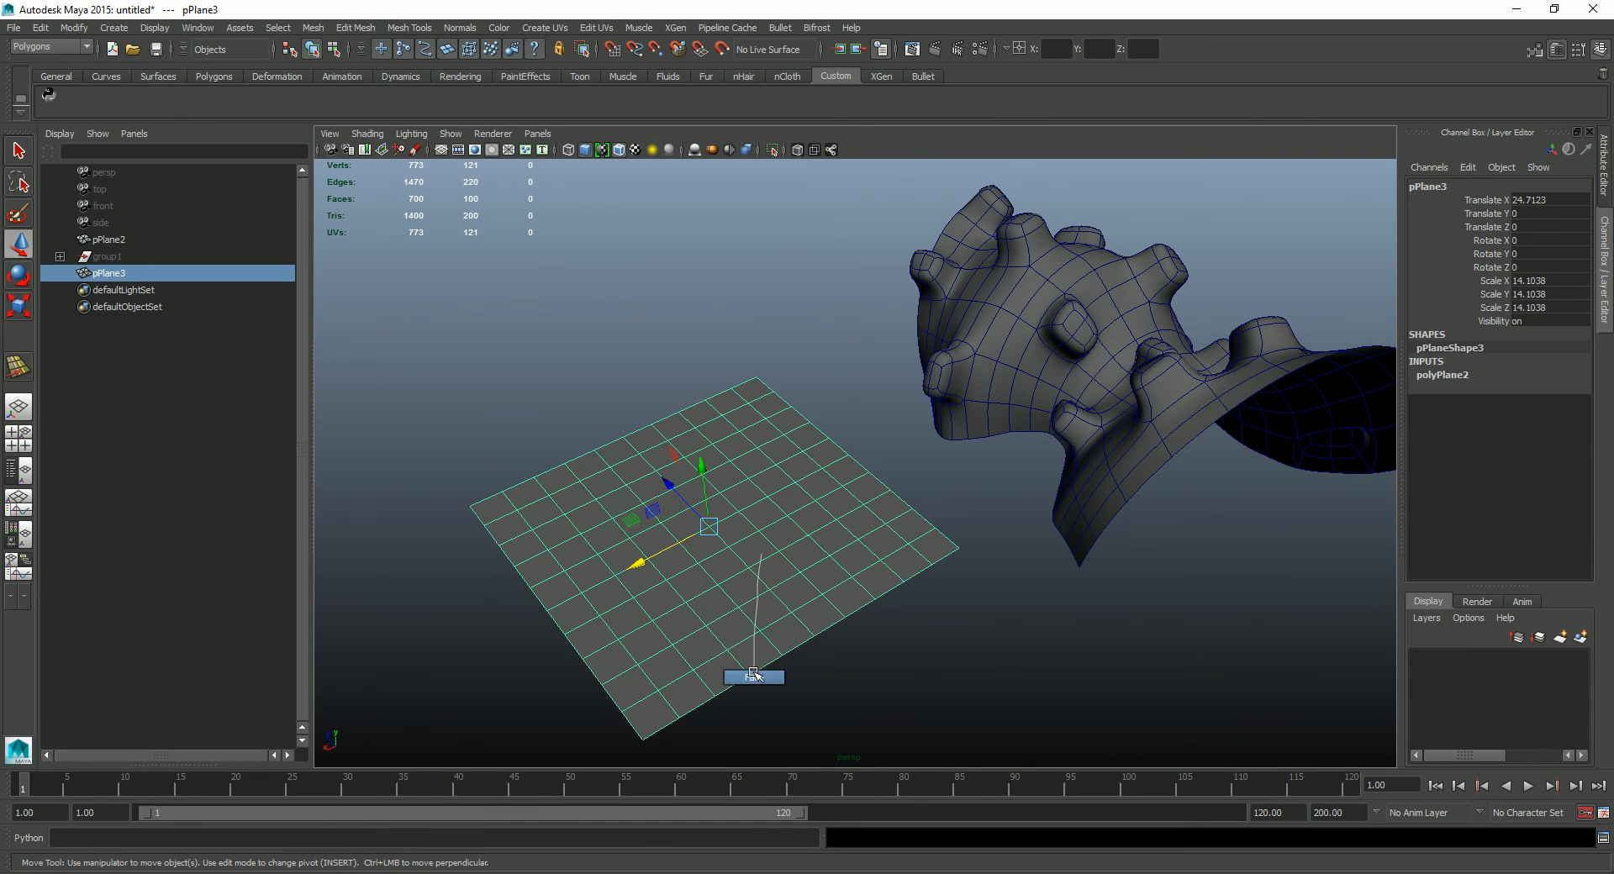
{"action": "right_click_drag", "start_coordinate": [757, 682], "coordinate": [755, 679]}
{"action": "left_click", "coordinate": [751, 552]}
{"action": "double_click", "coordinate": [678, 476], "text": "shift"}
{"action": "left_click_drag", "start_coordinate": [801, 607], "coordinate": [856, 538], "text": "alt"}
{"action": "middle_click_drag", "start_coordinate": [859, 534], "coordinate": [872, 574], "text": "alt"}
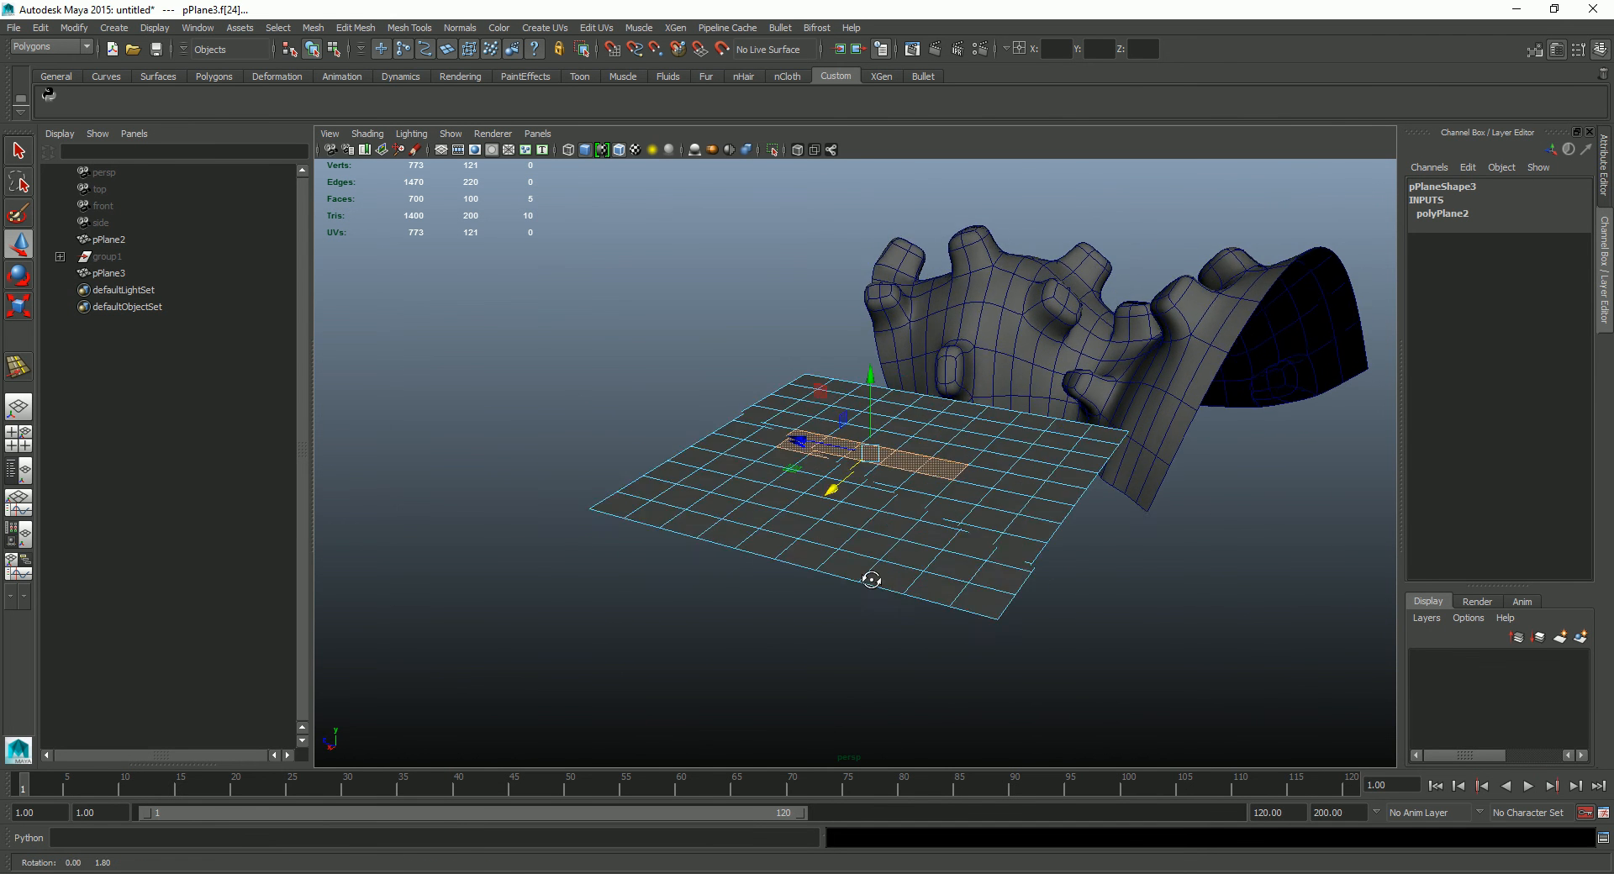
{"action": "left_click_drag", "start_coordinate": [873, 574], "coordinate": [866, 582], "text": "alt"}
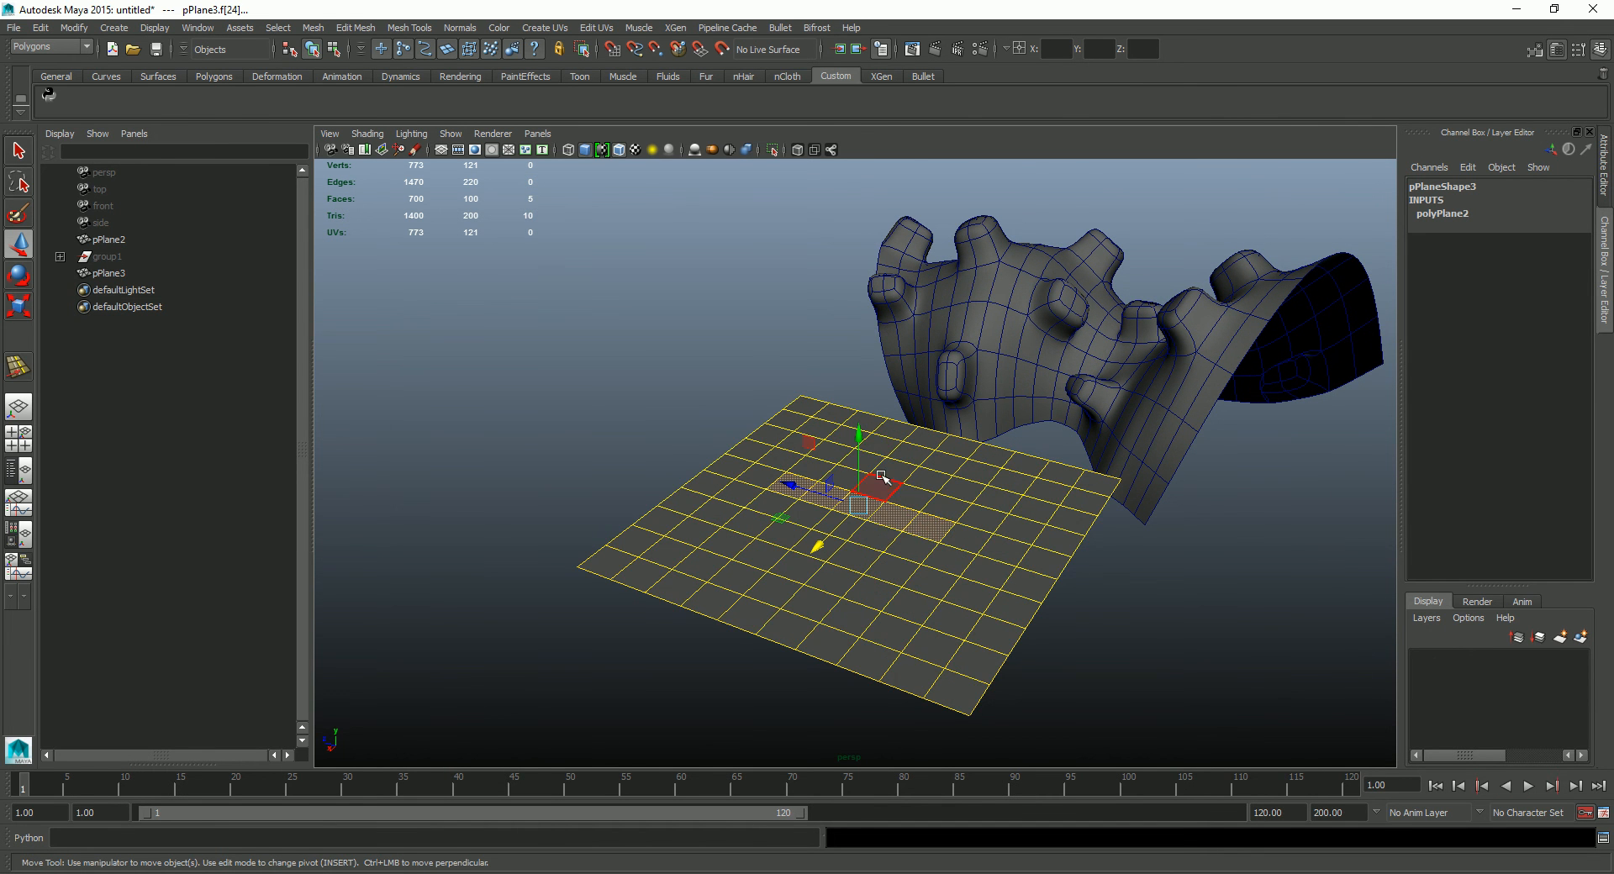
Step: Turn on soft selection and adjust its falloff to reach about two faces around the selected strip
{"action": "left_click_drag", "start_coordinate": [1027, 535], "coordinate": [893, 551]}
{"action": "left_click_drag", "start_coordinate": [716, 541], "coordinate": [660, 535]}
{"action": "left_click_drag", "start_coordinate": [928, 525], "coordinate": [870, 530]}
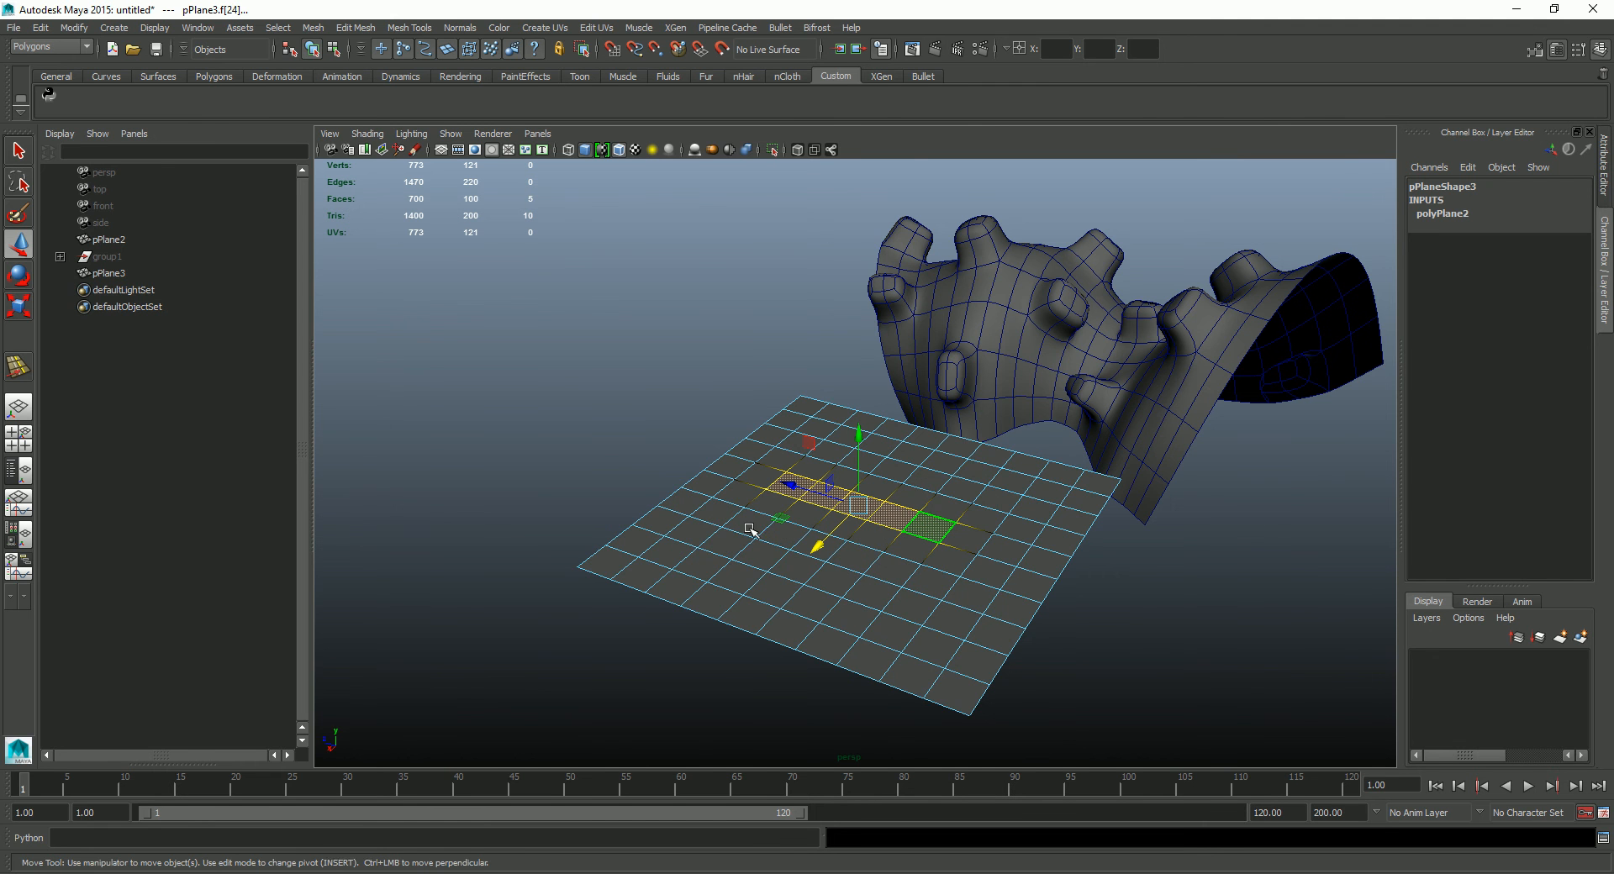
{"action": "left_click_drag", "start_coordinate": [631, 541], "coordinate": [943, 592]}
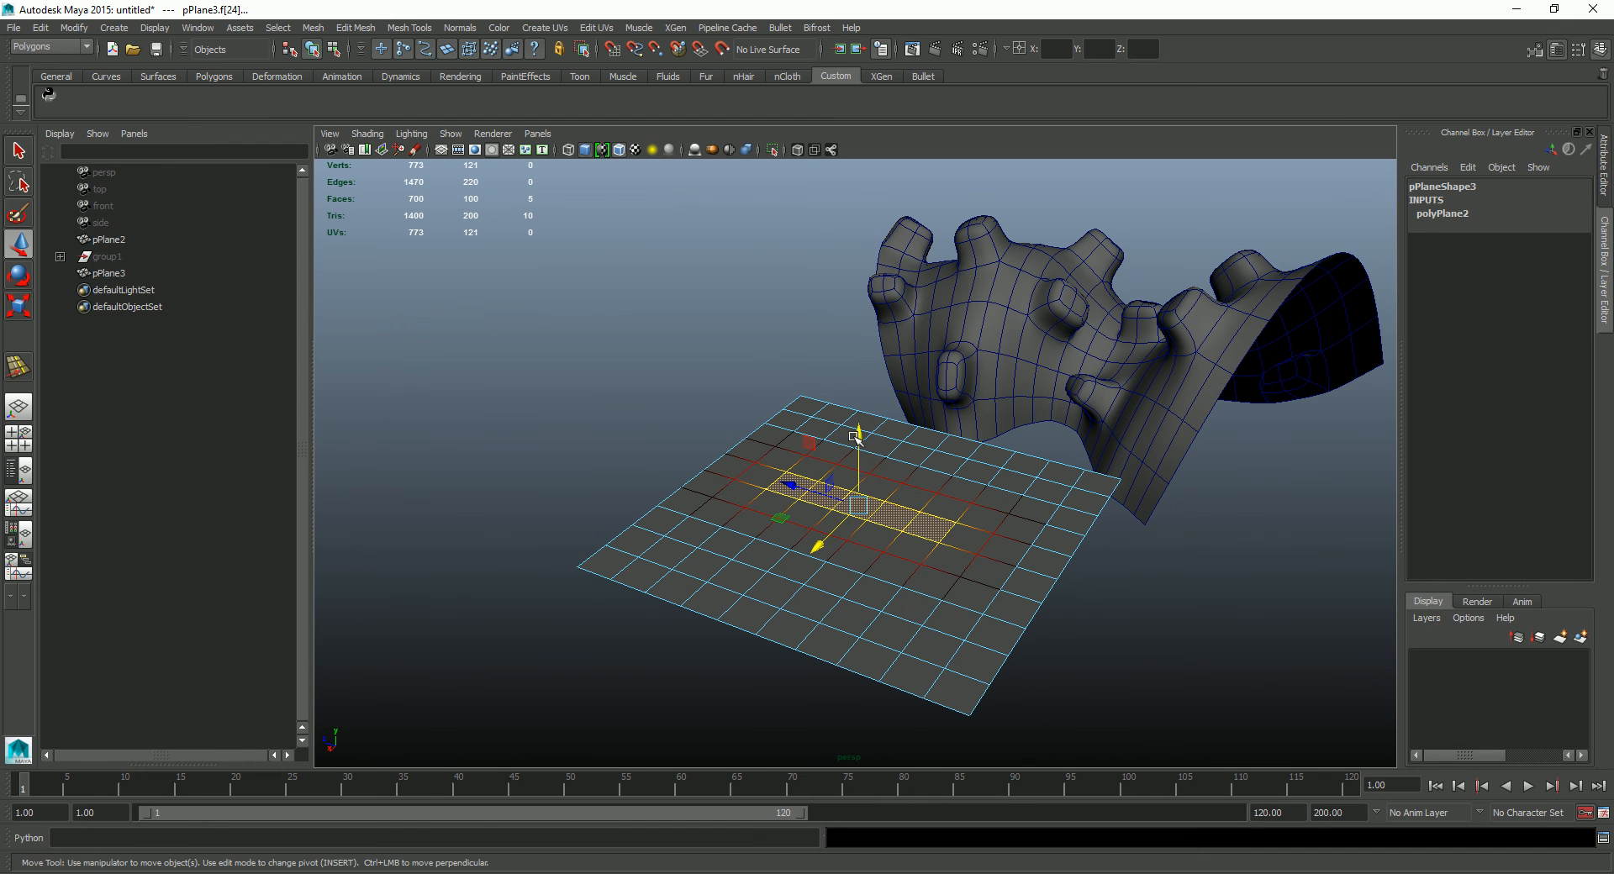
Step: Deselect the strip's two end faces and raise the remaining three with soft falloff to about 2 cm
{"action": "left_click", "coordinate": [936, 531], "text": "ctrl"}
{"action": "left_click", "coordinate": [793, 476], "text": "ctrl"}
{"action": "left_click_drag", "start_coordinate": [853, 446], "coordinate": [870, 403]}
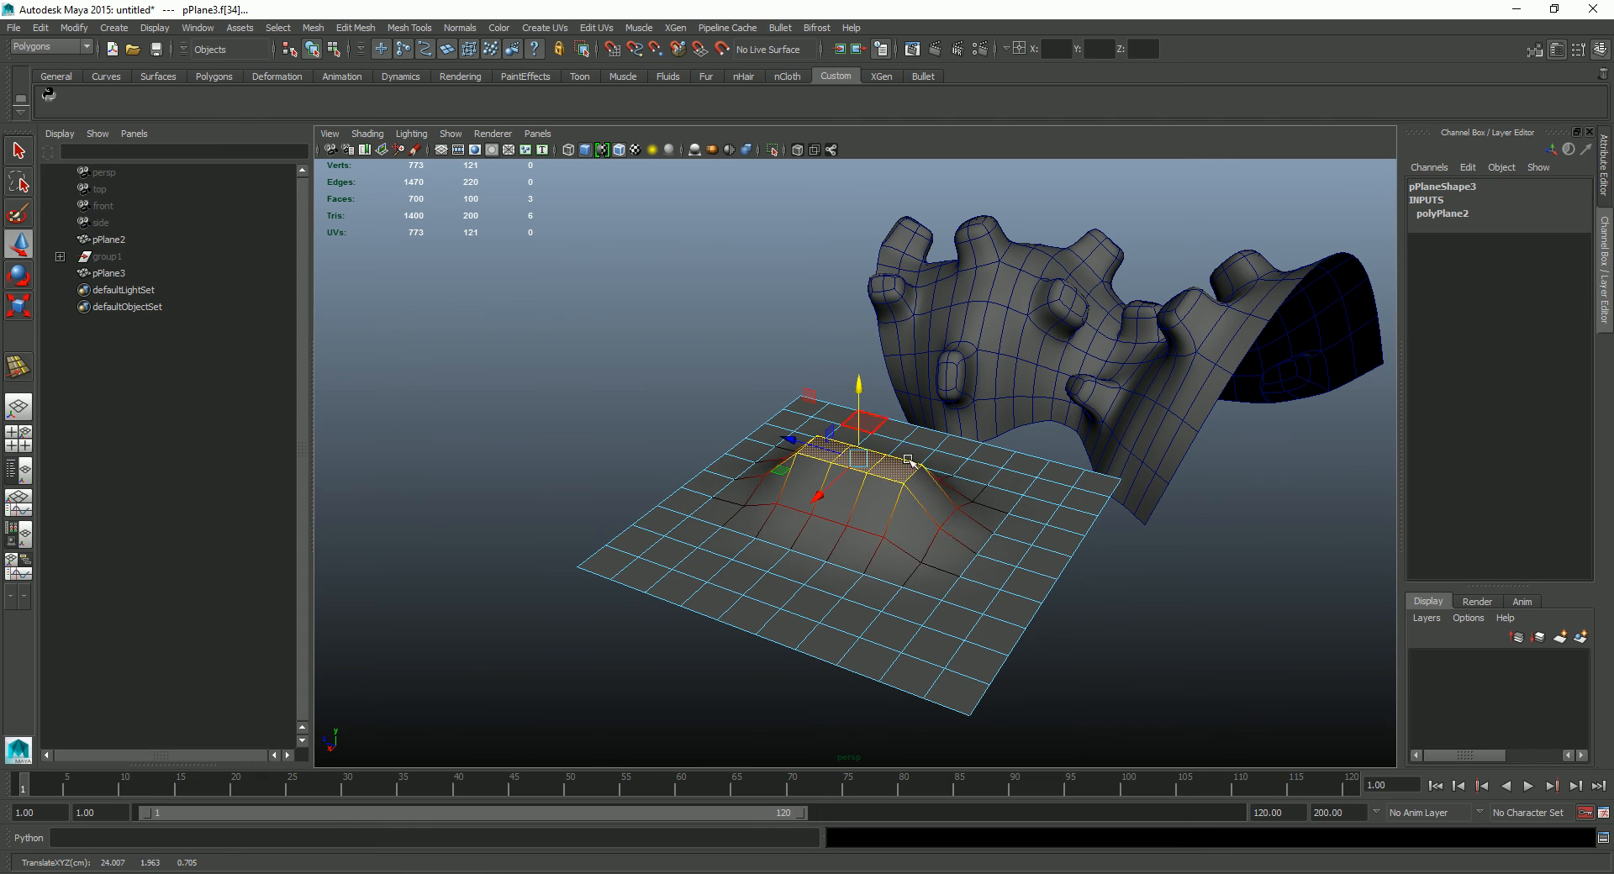
Step: Select four faces at the foot of the raised hill and lower them with soft falloff into a hollow
{"action": "left_click", "coordinate": [957, 560]}
{"action": "left_click", "coordinate": [931, 584], "text": "shift"}
{"action": "left_click", "coordinate": [922, 614], "text": "shift"}
{"action": "left_click", "coordinate": [883, 584], "text": "shift"}
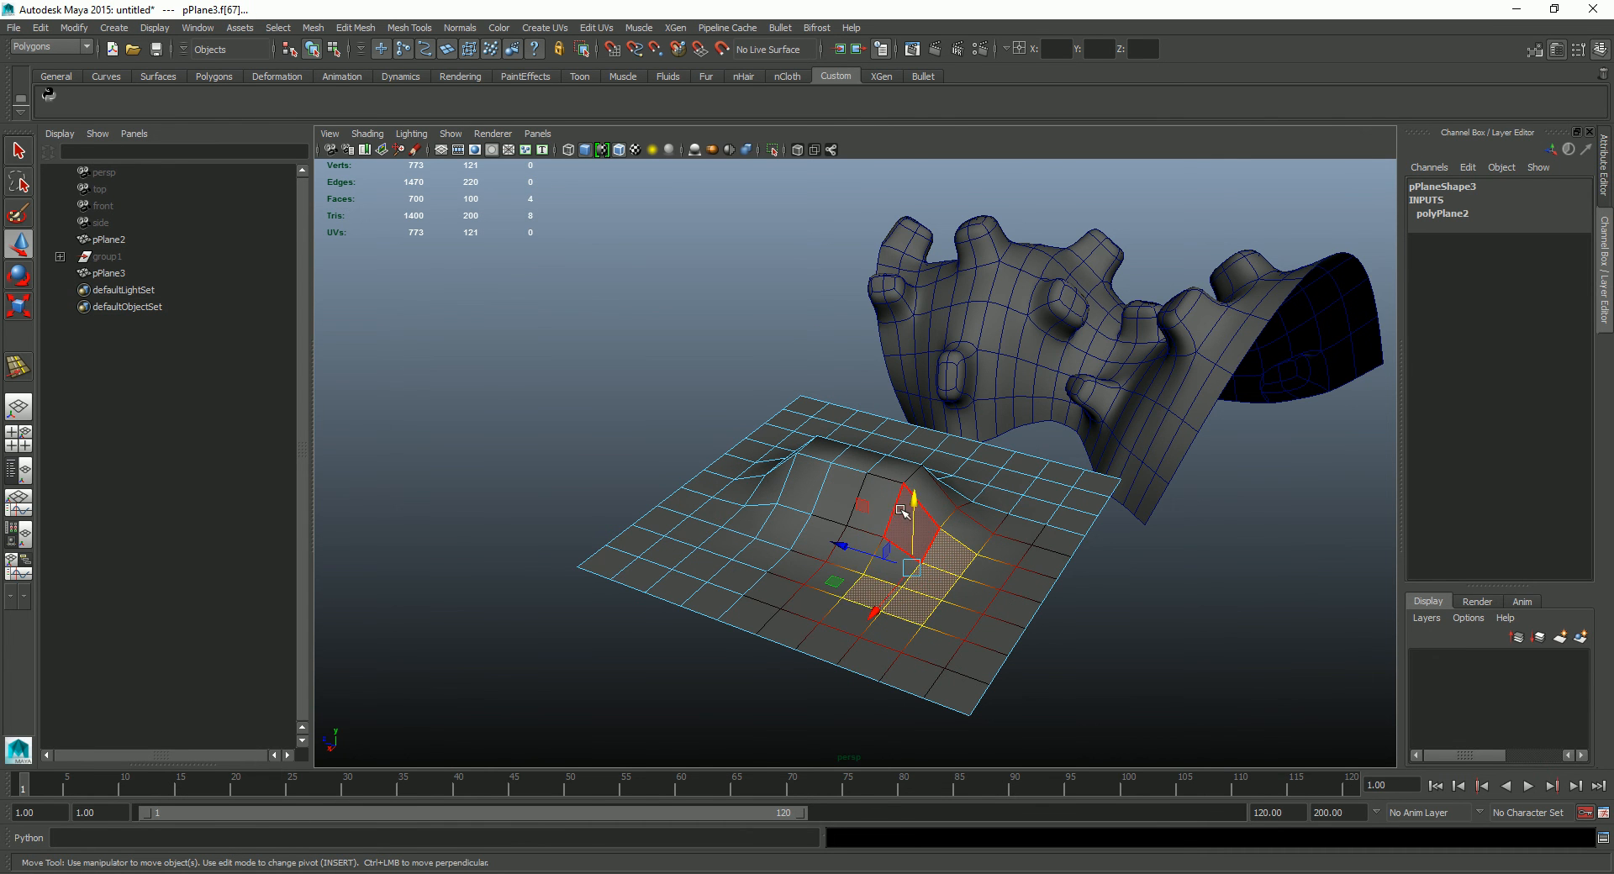
{"action": "left_click_drag", "start_coordinate": [914, 500], "coordinate": [915, 541]}
Step: Preview the sculpted plane smoothed and return it to unsmoothed display
{"action": "left_click_drag", "start_coordinate": [950, 542], "coordinate": [748, 547], "text": "alt"}
{"action": "key", "text": "F8"}
{"action": "left_click", "coordinate": [858, 511]}
{"action": "left_click", "coordinate": [785, 541]}
{"action": "key", "text": "3"}
{"action": "key", "text": "1"}
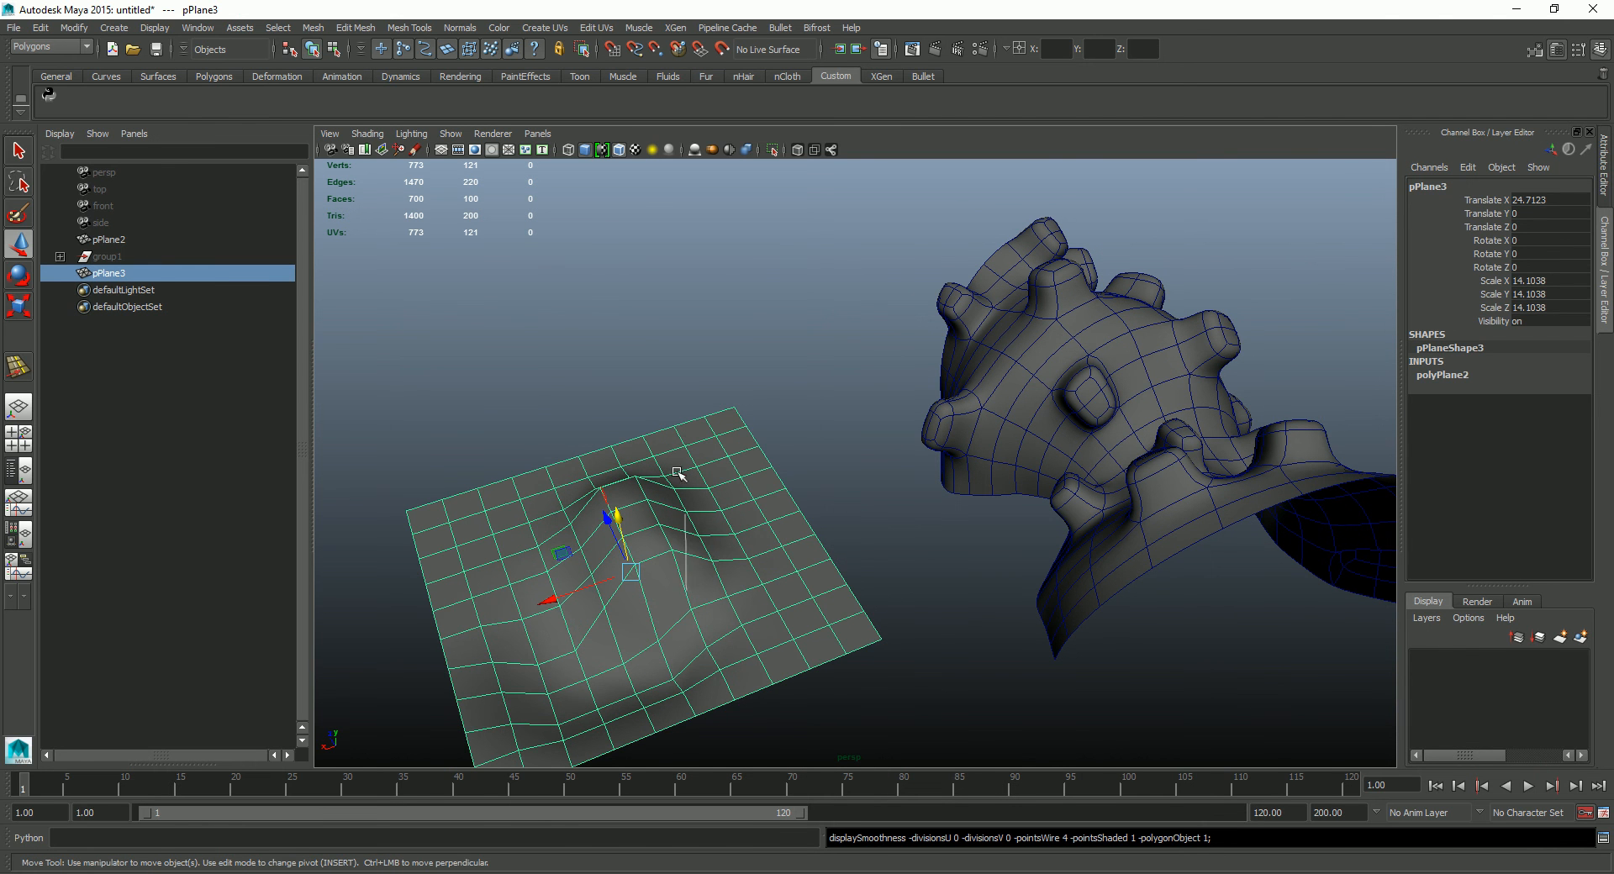
Step: Split the edge ring across the hill with a new edge loop and raise that loop into a sharper ridge
{"action": "key", "text": "F10"}
{"action": "left_click", "coordinate": [653, 560]}
{"action": "right_click_drag", "start_coordinate": [701, 536], "coordinate": [698, 581], "text": "ctrl"}
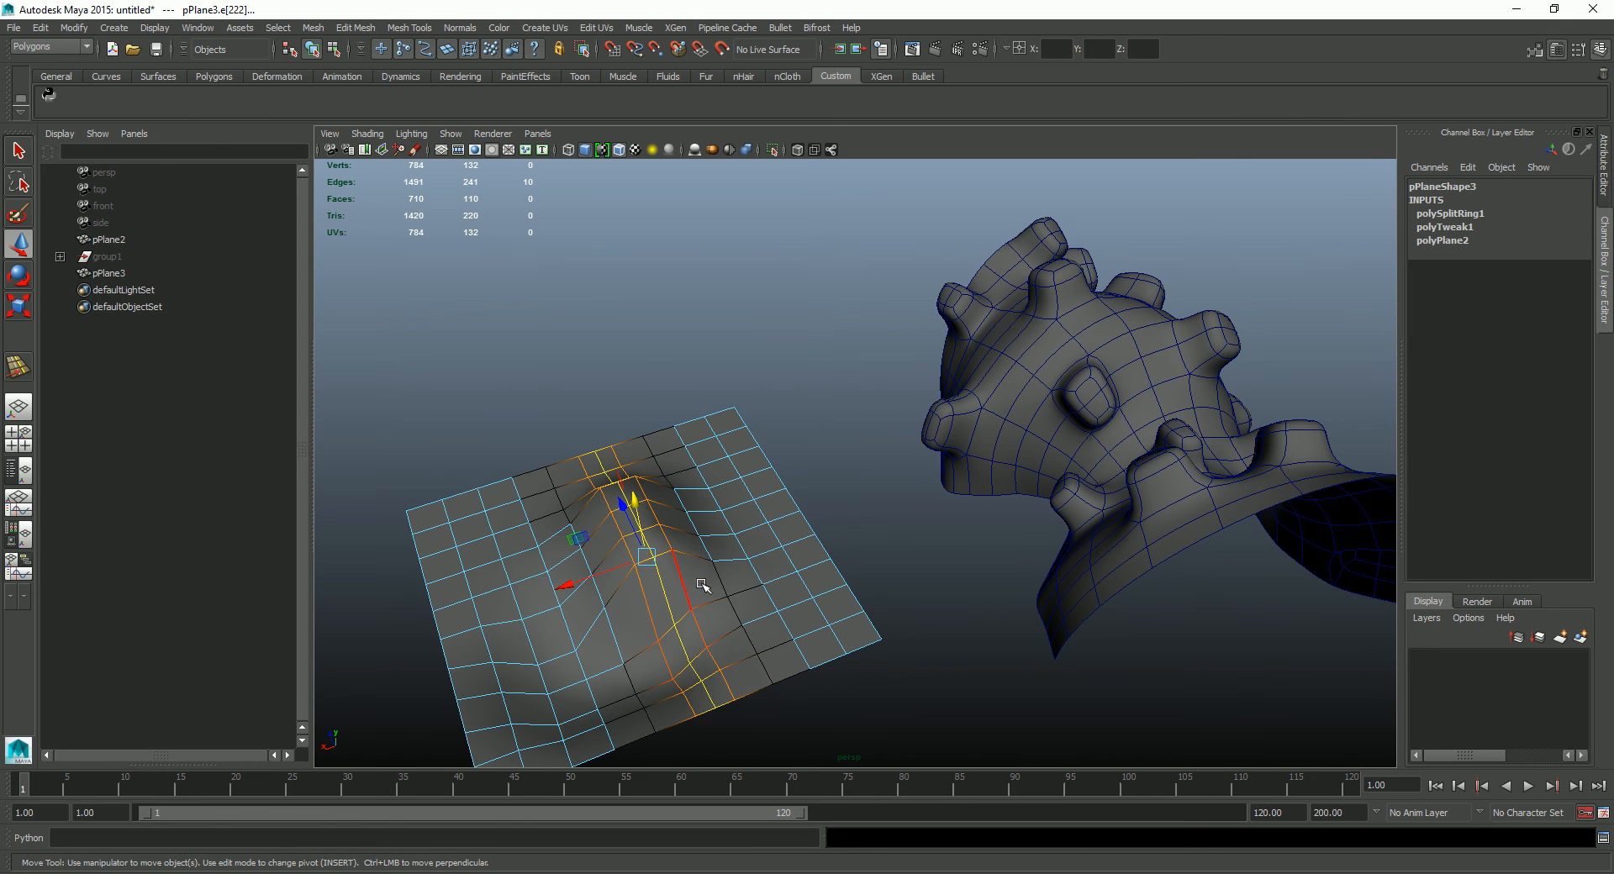
{"action": "left_click_drag", "start_coordinate": [702, 584], "coordinate": [697, 564], "text": "alt"}
{"action": "left_click_drag", "start_coordinate": [643, 476], "coordinate": [697, 435]}
{"action": "key", "text": "b"}
{"action": "middle_click_drag", "start_coordinate": [699, 435], "coordinate": [820, 444], "text": "alt"}
Step: Show the ridged plane in smooth mesh preview and examine its shape beside the block mesh
{"action": "right_click_drag", "start_coordinate": [810, 459], "coordinate": [902, 388]}
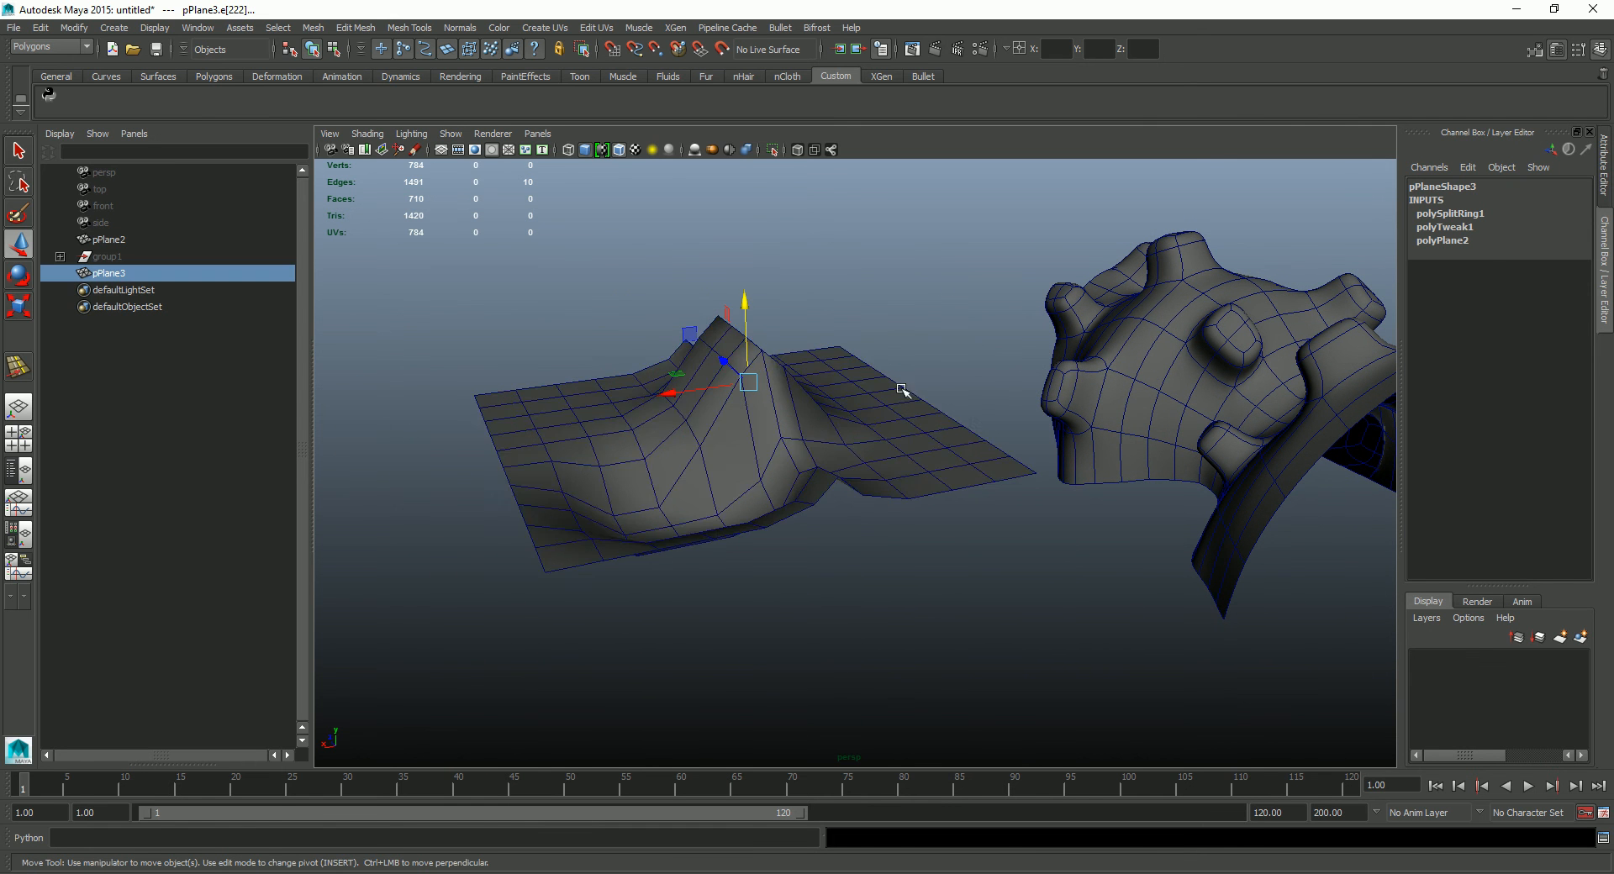
{"action": "left_click", "coordinate": [894, 449]}
{"action": "key", "text": "3"}
{"action": "left_click", "coordinate": [924, 386]}
{"action": "mouse_move", "coordinate": [926, 388]}
{"action": "left_mouse_down", "text": "alt"}
{"action": "mouse_move", "coordinate": [900, 446]}
{"action": "mouse_move", "coordinate": [1186, 311]}
{"action": "left_mouse_up", "text": "alt"}
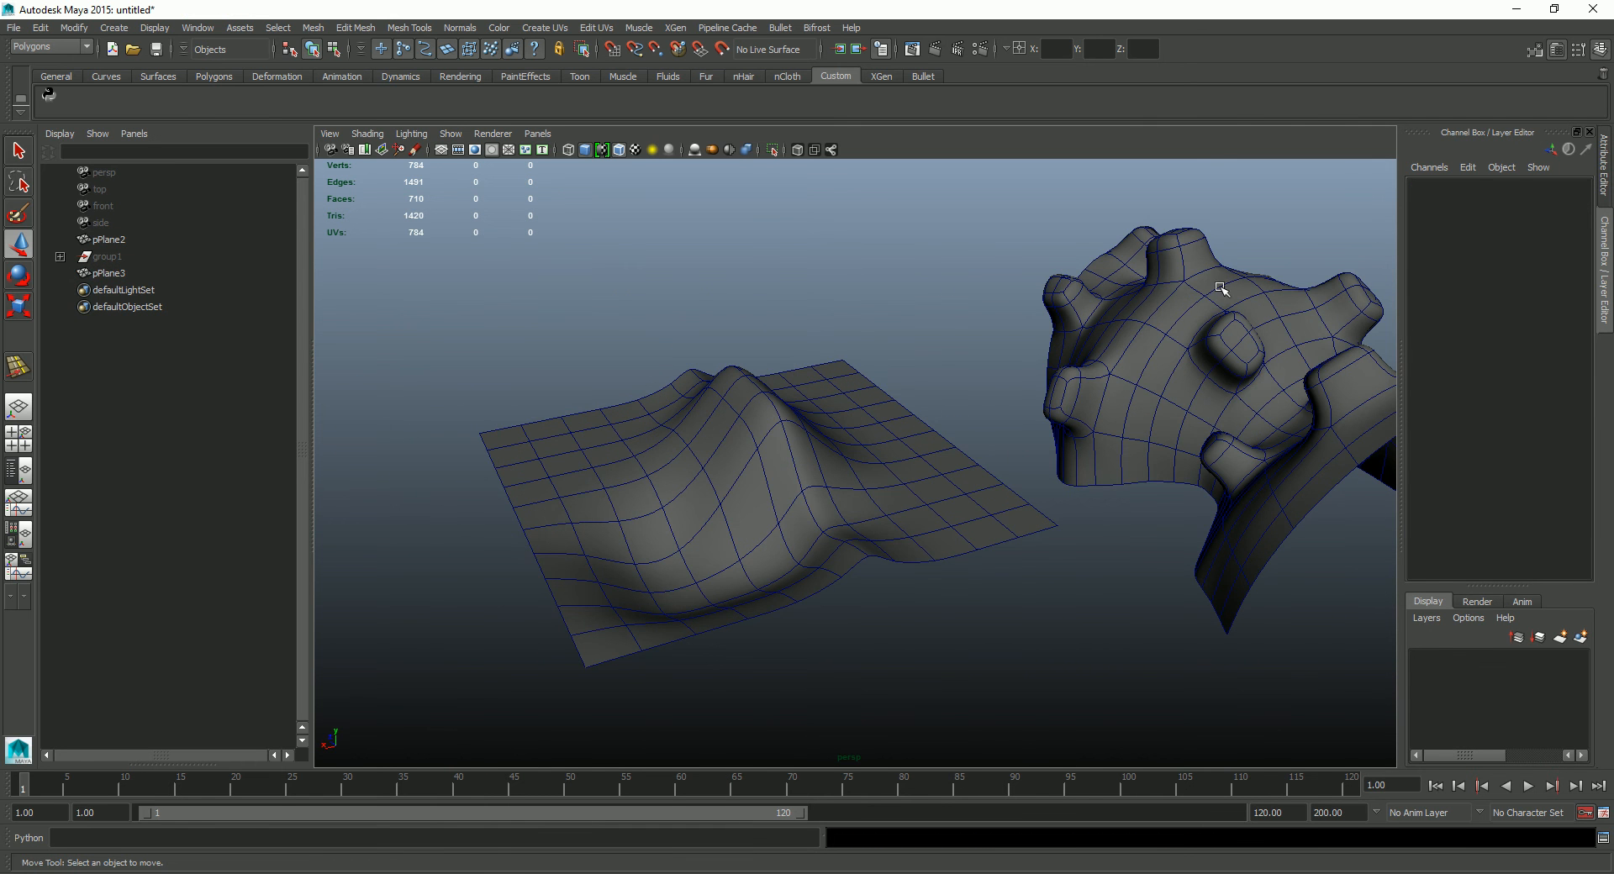
Step: Return the ridged plane to unsmoothed display and isolate it in the viewport
{"action": "left_click_drag", "start_coordinate": [929, 411], "coordinate": [853, 433], "text": "alt"}
{"action": "left_click", "coordinate": [850, 453]}
{"action": "key", "text": "1"}
{"action": "left_click_drag", "start_coordinate": [853, 512], "coordinate": [952, 498], "text": "alt"}
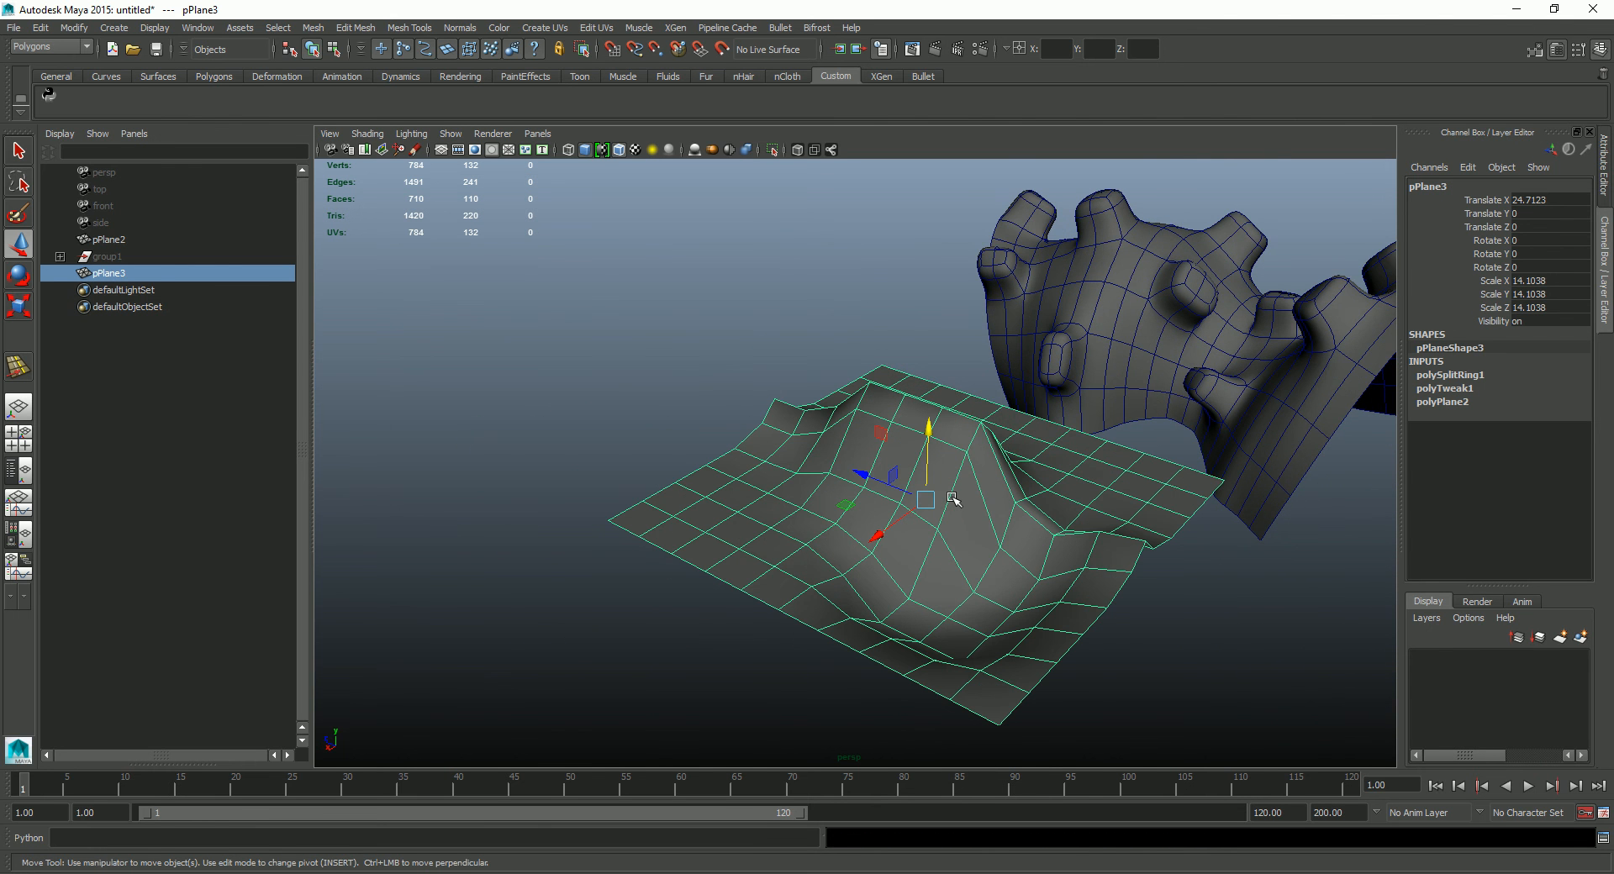
{"action": "key", "text": "ctrl+1"}
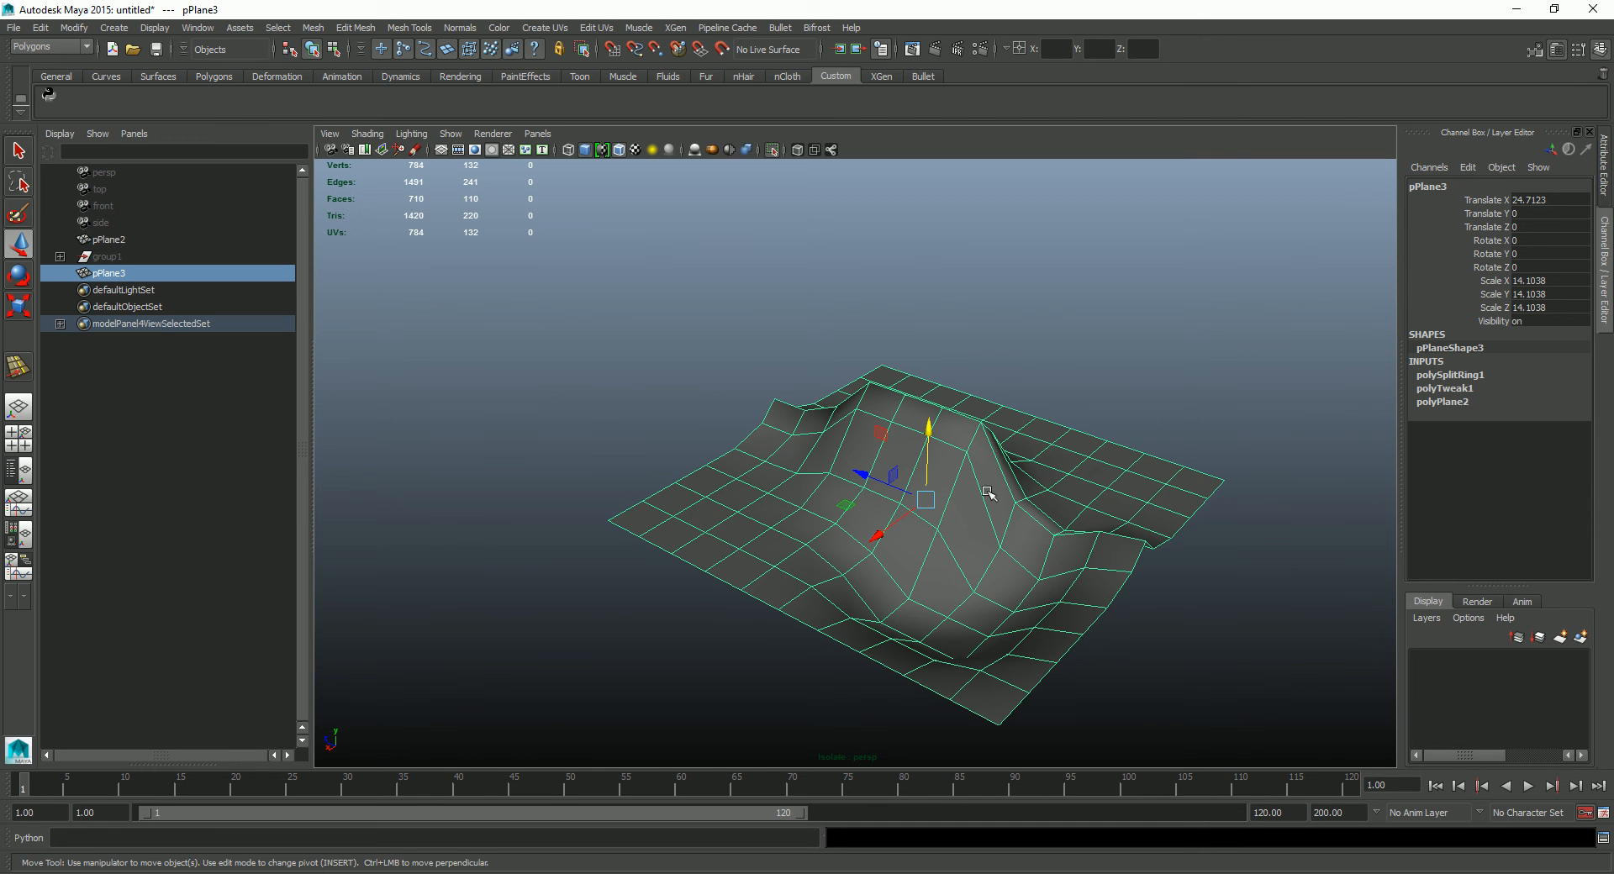
{"action": "left_click", "coordinate": [1086, 381]}
{"action": "left_click_drag", "start_coordinate": [1070, 417], "coordinate": [1004, 412], "text": "alt"}
Step: Insert another edge loop running lengthwise right beside the crest of the ridge
{"action": "right_click_drag", "start_coordinate": [947, 429], "coordinate": [951, 347]}
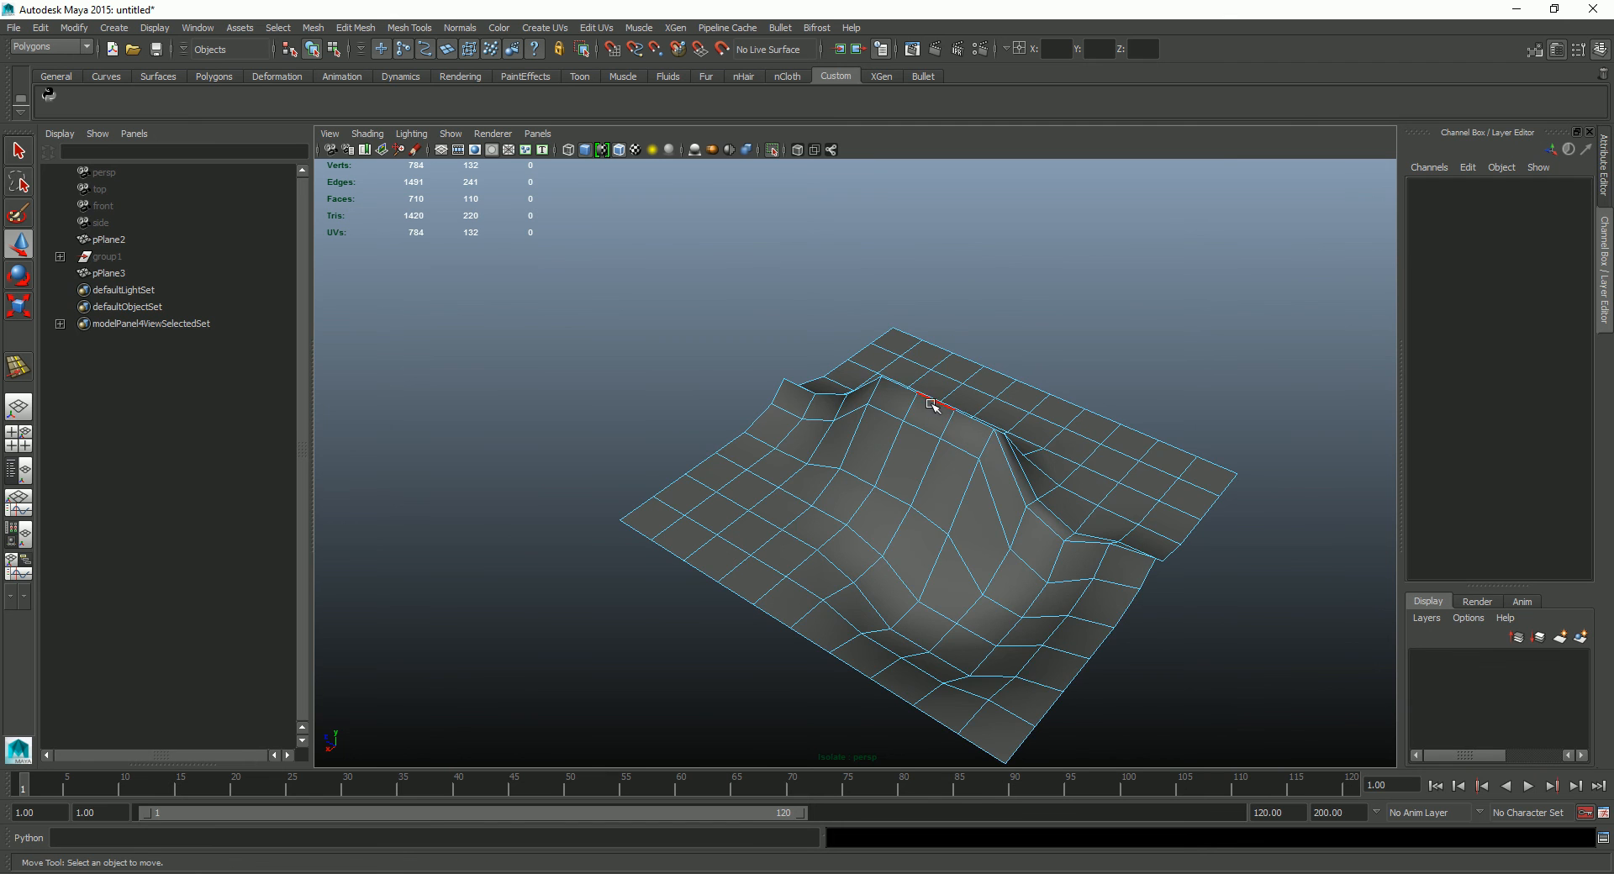
{"action": "left_click", "coordinate": [937, 404]}
{"action": "left_click_drag", "start_coordinate": [939, 333], "coordinate": [872, 357]}
{"action": "left_click", "coordinate": [873, 358]}
{"action": "left_click", "coordinate": [831, 411]}
{"action": "left_click_drag", "start_coordinate": [756, 411], "coordinate": [886, 381], "text": "alt"}
{"action": "right_click_drag", "start_coordinate": [886, 381], "coordinate": [966, 311], "text": "alt"}
{"action": "double_click", "coordinate": [860, 253]}
{"action": "left_click", "coordinate": [869, 273]}
{"action": "mouse_move", "coordinate": [967, 312]}
{"action": "left_mouse_down", "text": "alt"}
{"action": "mouse_move", "coordinate": [872, 299]}
{"action": "mouse_move", "coordinate": [850, 320]}
{"action": "mouse_move", "coordinate": [925, 317]}
{"action": "mouse_move", "coordinate": [935, 344]}
{"action": "mouse_move", "coordinate": [939, 296]}
{"action": "left_mouse_up", "text": "alt"}
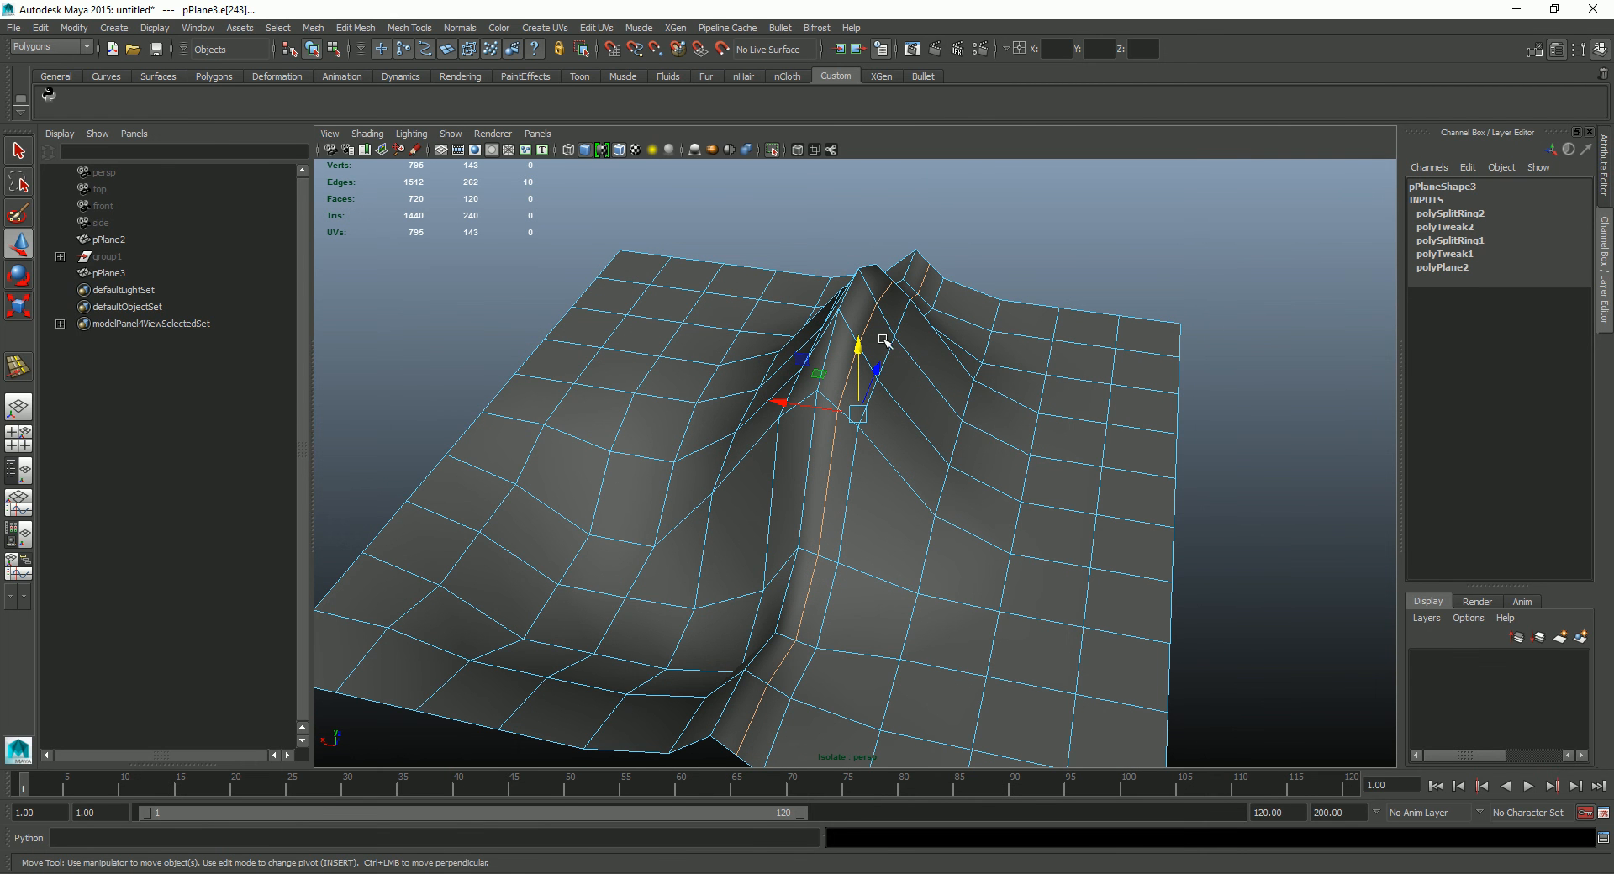
Step: Apply Edit Edge Flow to the new loop beside the ridge crest and expand the operation's settings
{"action": "left_click", "coordinate": [377, 29]}
{"action": "left_click", "coordinate": [412, 283]}
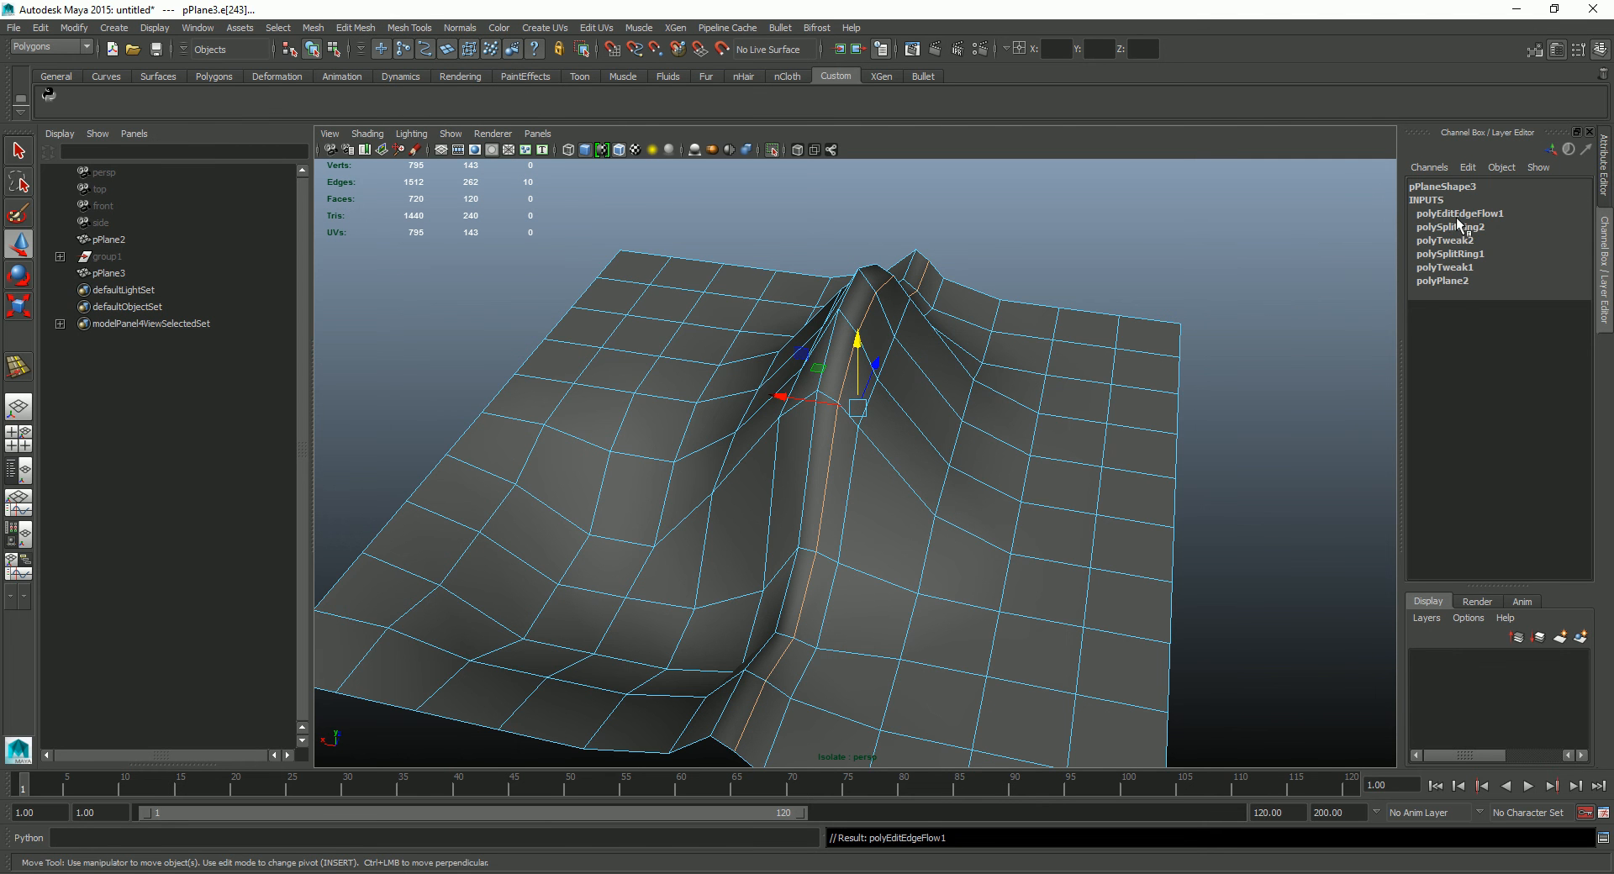
{"action": "left_click", "coordinate": [1458, 215]}
{"action": "left_click_drag", "start_coordinate": [1147, 345], "coordinate": [1138, 407], "text": "alt"}
Step: Undo and redo the edge flow repeatedly to compare the loop with and without it, leaving it applied
{"action": "key", "text": "ctrl+z"}
{"action": "key", "text": "ctrl+z"}
{"action": "key", "text": "shift+z"}
{"action": "key", "text": "ctrl+z"}
{"action": "key", "text": "shift+z"}
{"action": "key", "text": "ctrl+z"}
{"action": "key", "text": "shift+z"}
Step: Set the edge flow operation's Adjust Edge Flow value to 2 and check the ridge's profile
{"action": "left_click", "coordinate": [1484, 215]}
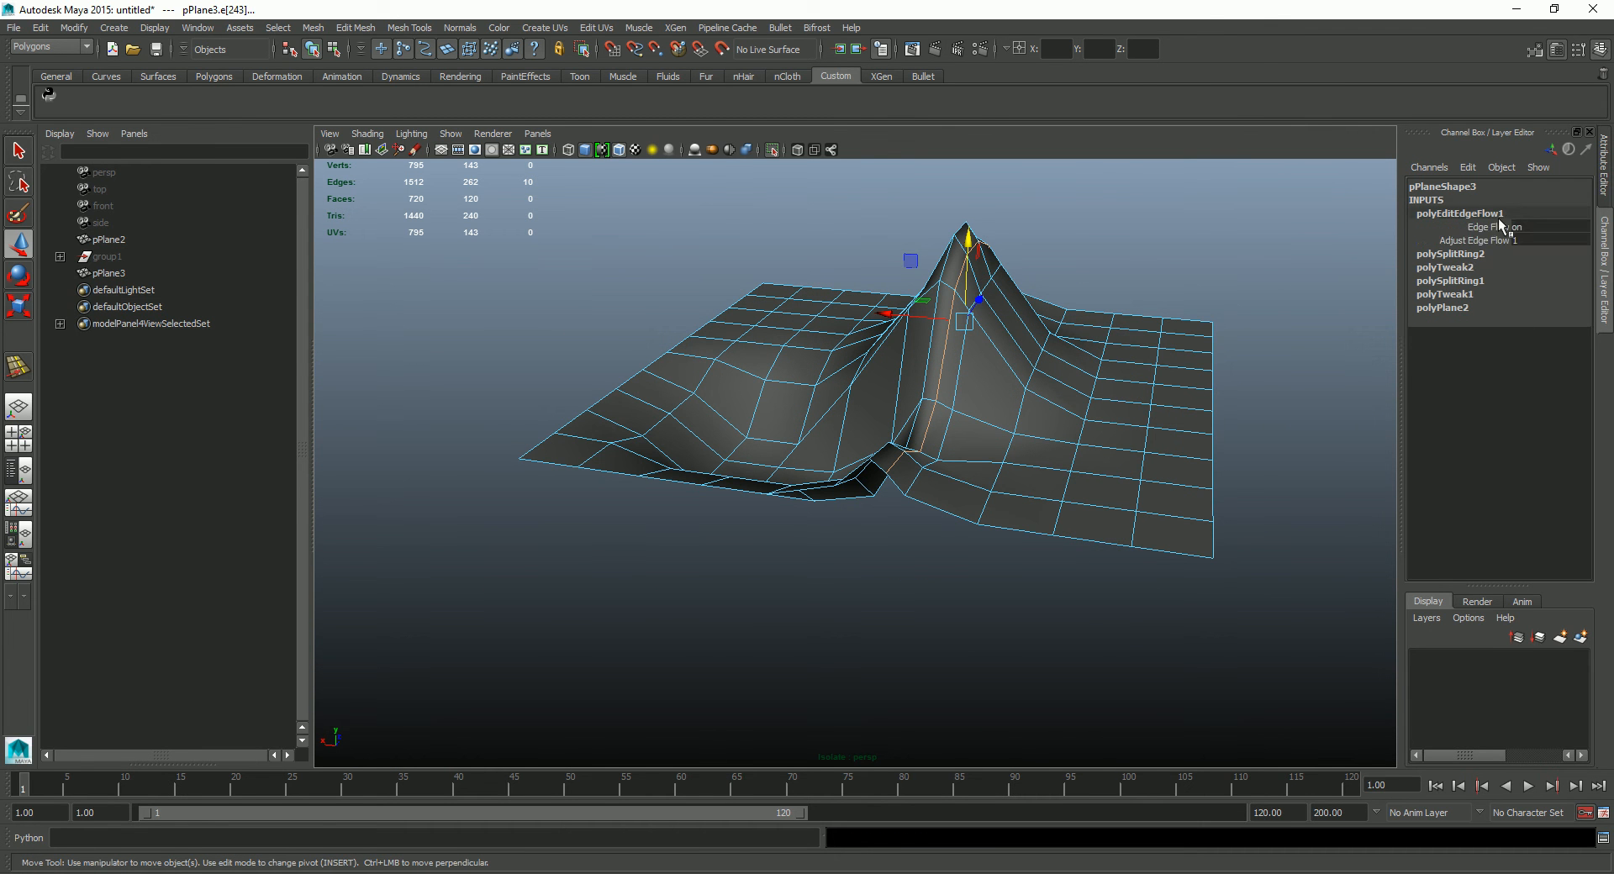
{"action": "left_click", "coordinate": [1534, 241]}
{"action": "type", "text": "2"}
{"action": "key", "text": "Return"}
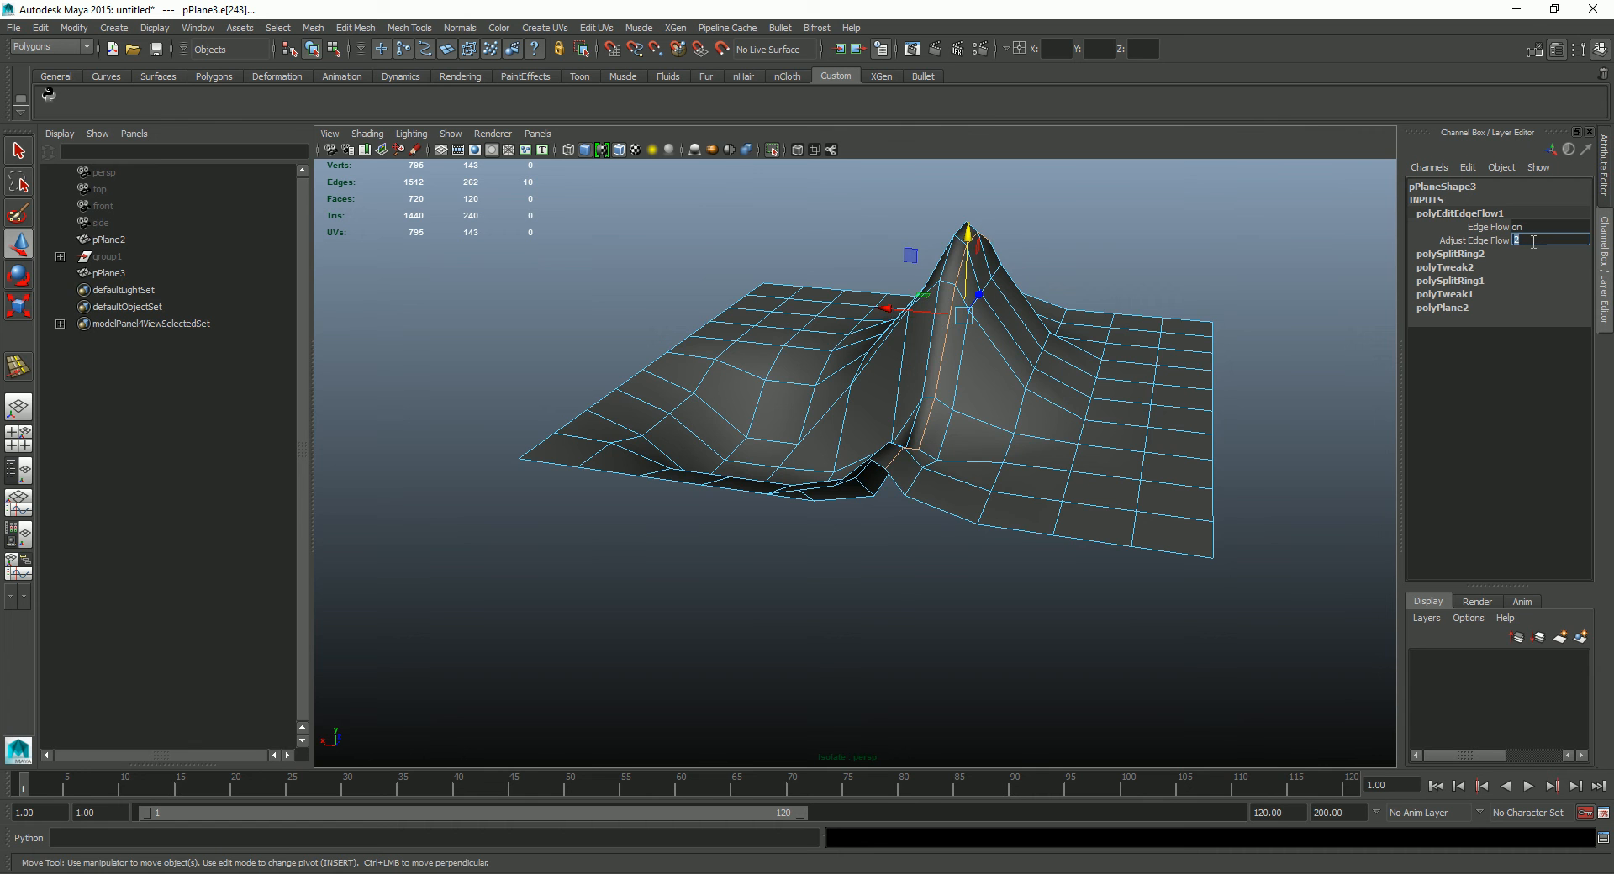
{"action": "left_click_drag", "start_coordinate": [1254, 338], "coordinate": [1273, 354], "text": "alt"}
{"action": "mouse_move", "coordinate": [1185, 315]}
{"action": "left_mouse_down", "text": "alt"}
{"action": "mouse_move", "coordinate": [1213, 328]}
{"action": "mouse_move", "coordinate": [1228, 310]}
{"action": "mouse_move", "coordinate": [1186, 313]}
{"action": "left_mouse_up", "text": "alt"}
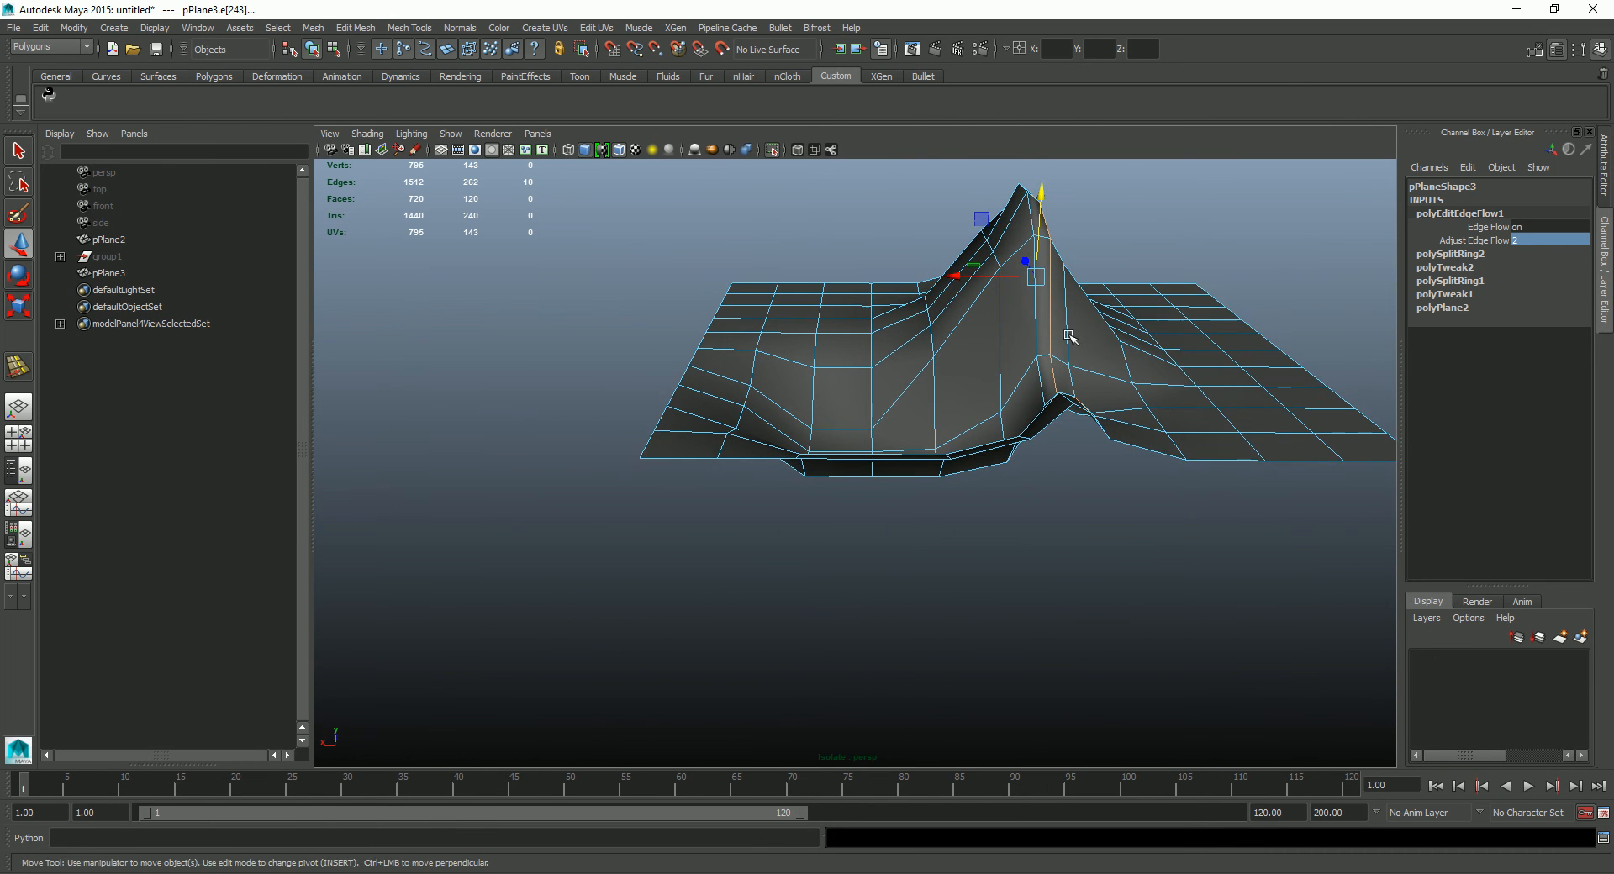
Step: Insert an edge loop lengthwise through the hollow beside the ridge
{"action": "left_click_drag", "start_coordinate": [902, 394], "coordinate": [845, 419], "text": "alt"}
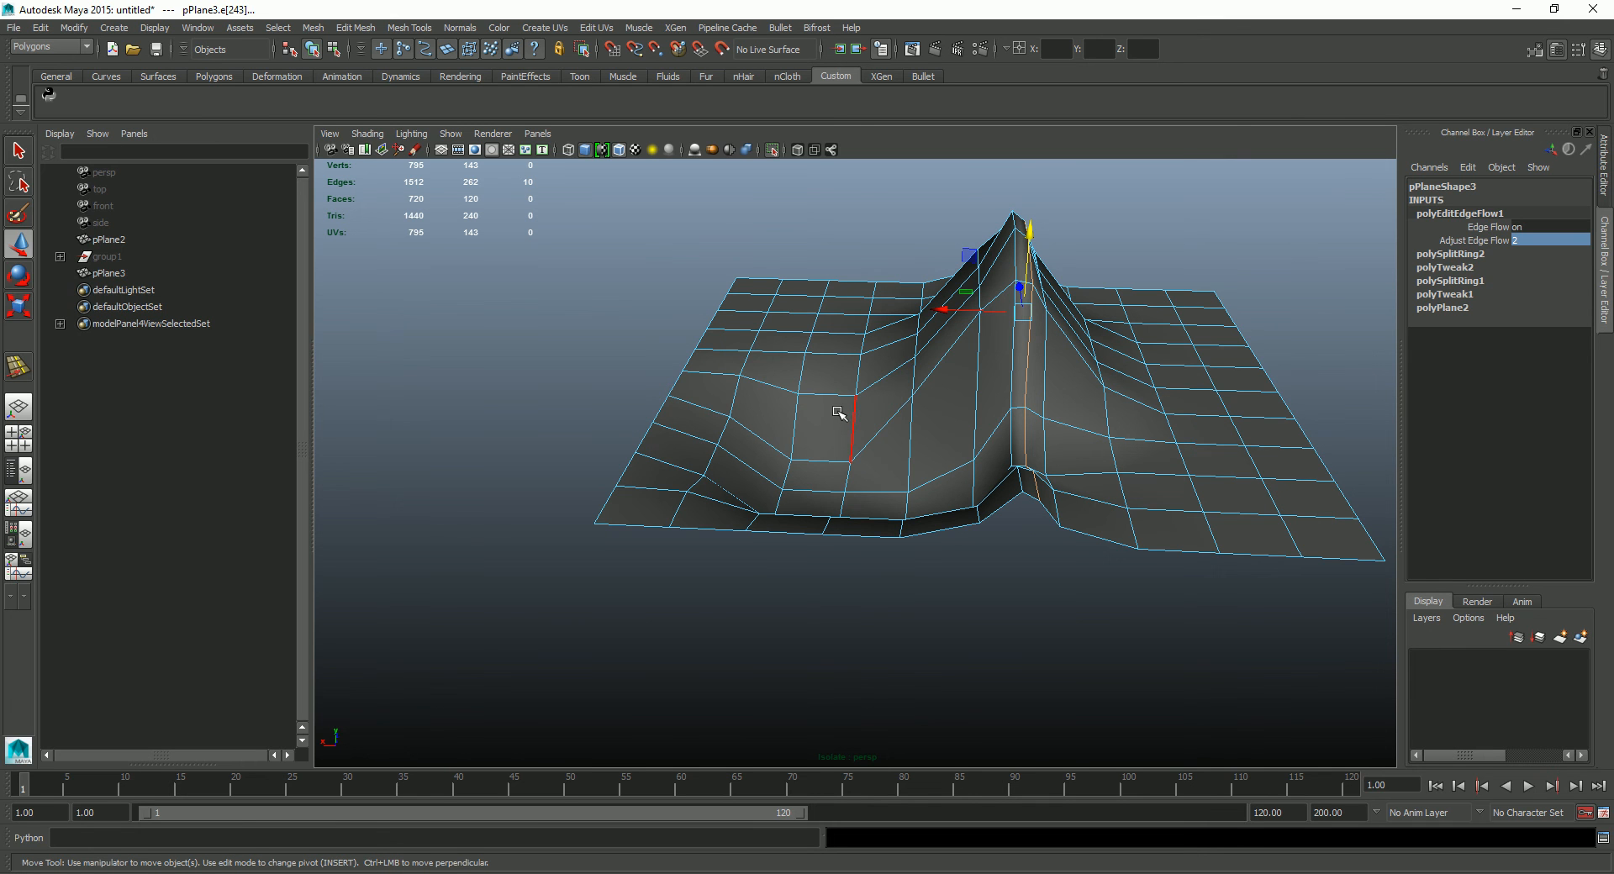
{"action": "left_click", "coordinate": [839, 384]}
{"action": "mouse_move", "coordinate": [844, 380]}
{"action": "right_mouse_down", "text": "shift"}
{"action": "mouse_move", "coordinate": [866, 369]}
{"action": "mouse_move", "coordinate": [828, 360]}
{"action": "mouse_move", "coordinate": [865, 379]}
{"action": "right_mouse_up", "text": "shift"}
{"action": "right_click_drag", "start_coordinate": [852, 225], "coordinate": [895, 307], "text": "shift"}
{"action": "middle_click_drag", "start_coordinate": [895, 307], "coordinate": [879, 365], "text": "alt"}
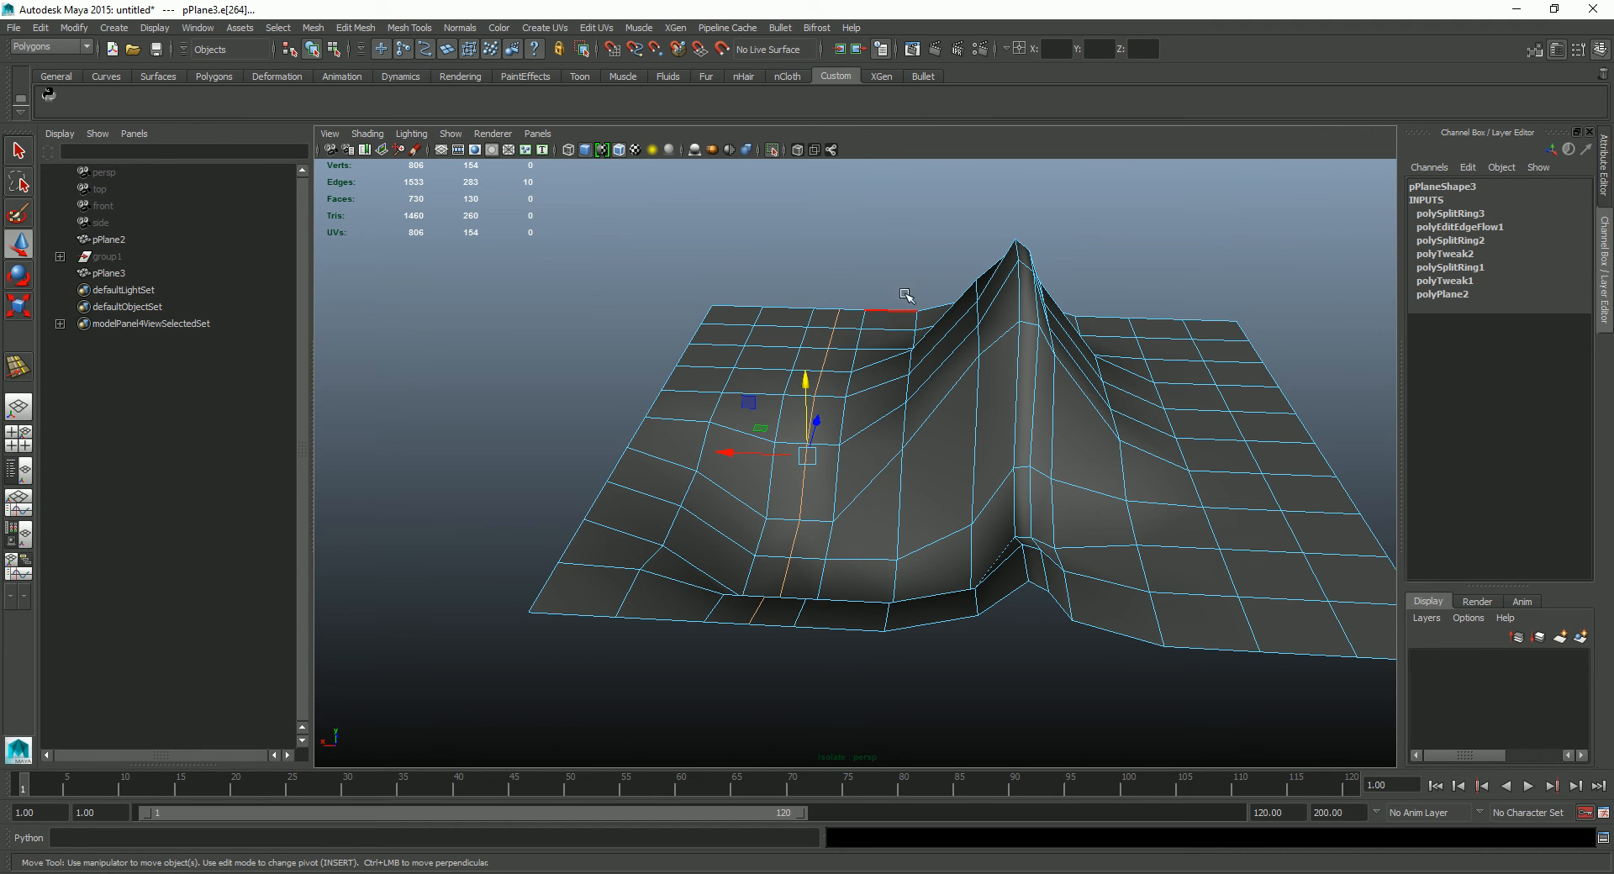
Step: Apply Edit Edge Flow to the loop inserted in the hollow, undoing and redoing it to compare, and leave it applied
{"action": "right_click_drag", "start_coordinate": [945, 221], "coordinate": [944, 220], "text": "shift"}
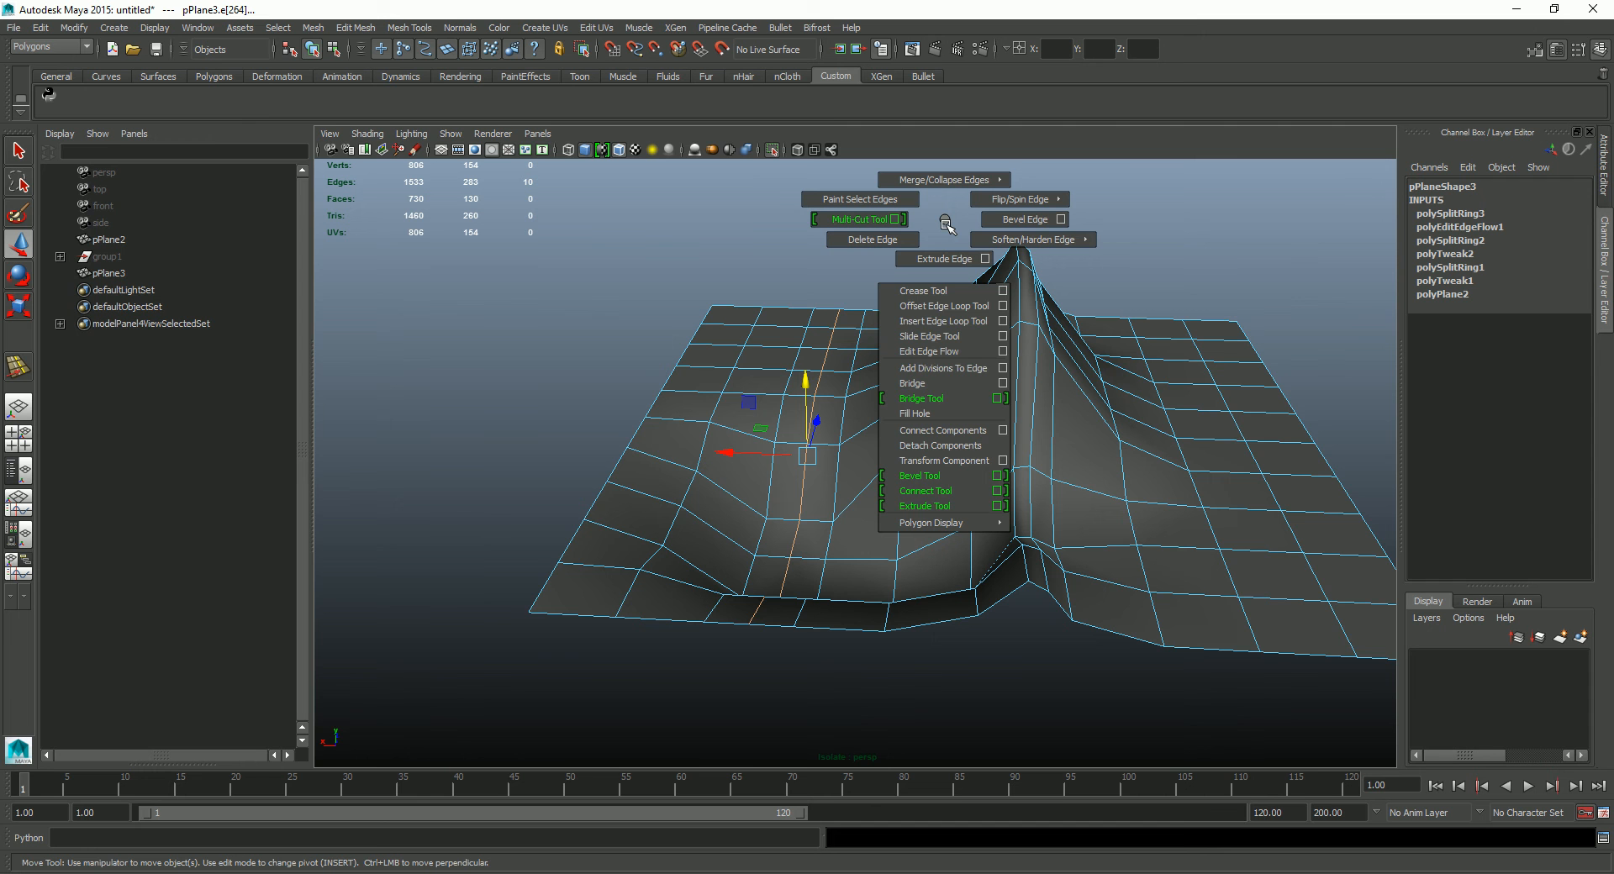
{"action": "left_click", "coordinate": [967, 351]}
{"action": "mouse_move", "coordinate": [966, 350]}
{"action": "left_mouse_down", "text": "alt"}
{"action": "mouse_move", "coordinate": [944, 356]}
{"action": "mouse_move", "coordinate": [989, 380]}
{"action": "mouse_move", "coordinate": [907, 356]}
{"action": "mouse_move", "coordinate": [937, 361]}
{"action": "left_mouse_up", "text": "alt"}
{"action": "key", "text": "ctrl+z"}
{"action": "key", "text": "shift+z"}
{"action": "key", "text": "ctrl+z"}
{"action": "key", "text": "shift+z"}
Step: Set the new edge flow operation's Adjust Edge Flow to 2 and check the hollow's curvature from several sides
{"action": "left_click_drag", "start_coordinate": [900, 461], "coordinate": [924, 433], "text": "alt"}
{"action": "left_click", "coordinate": [1449, 215]}
{"action": "left_click", "coordinate": [1543, 241]}
{"action": "left_click_drag", "start_coordinate": [1084, 402], "coordinate": [1121, 446], "text": "alt"}
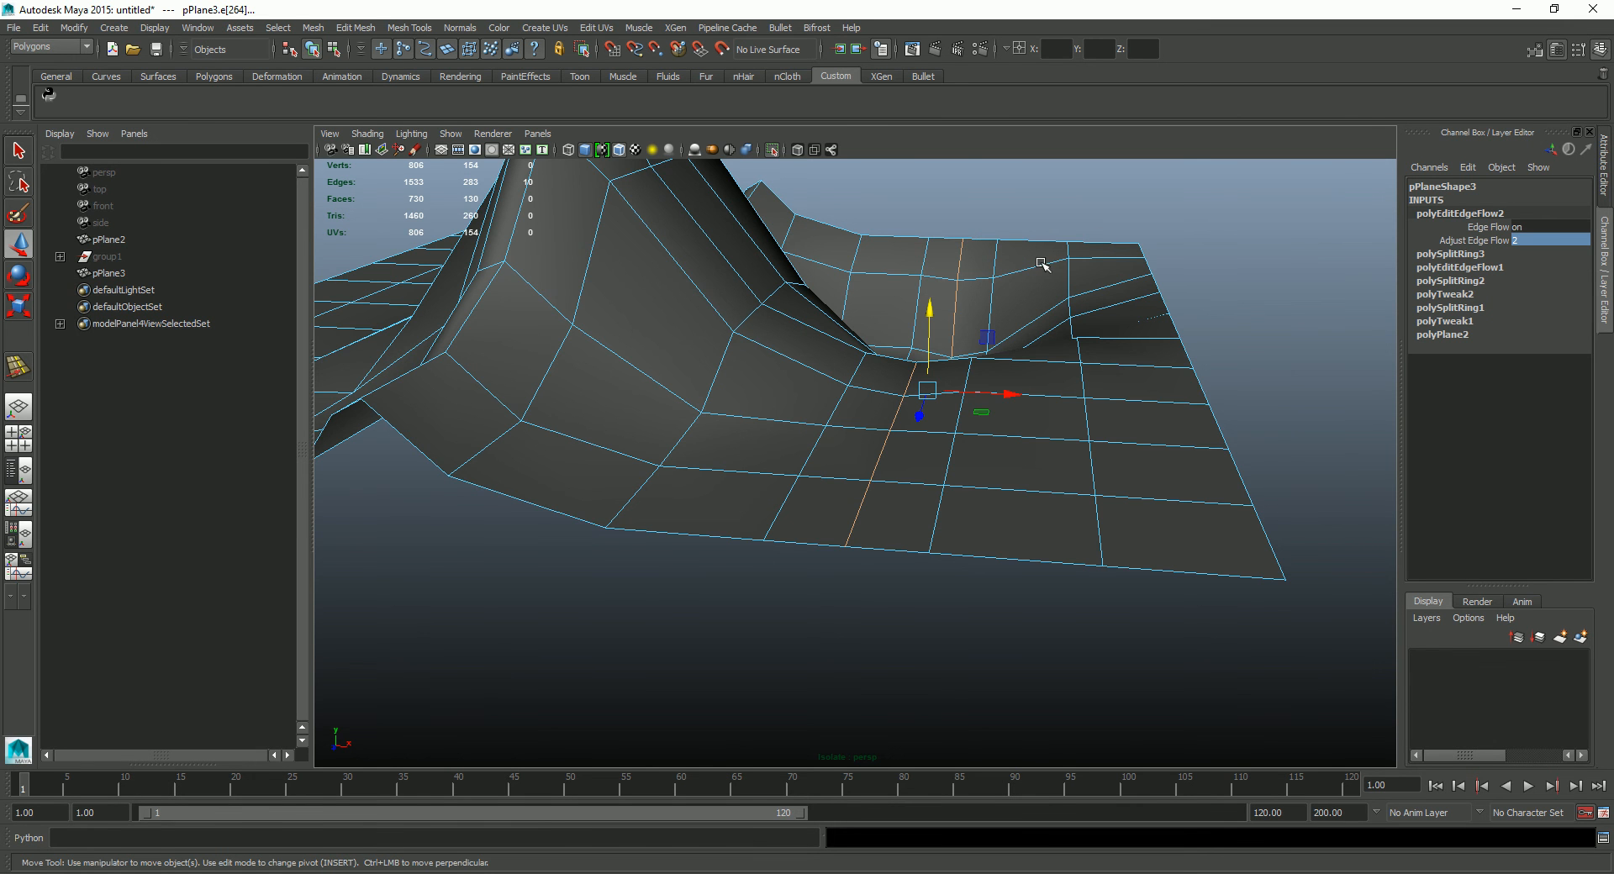
{"action": "left_click_drag", "start_coordinate": [1032, 240], "coordinate": [993, 275], "text": "alt"}
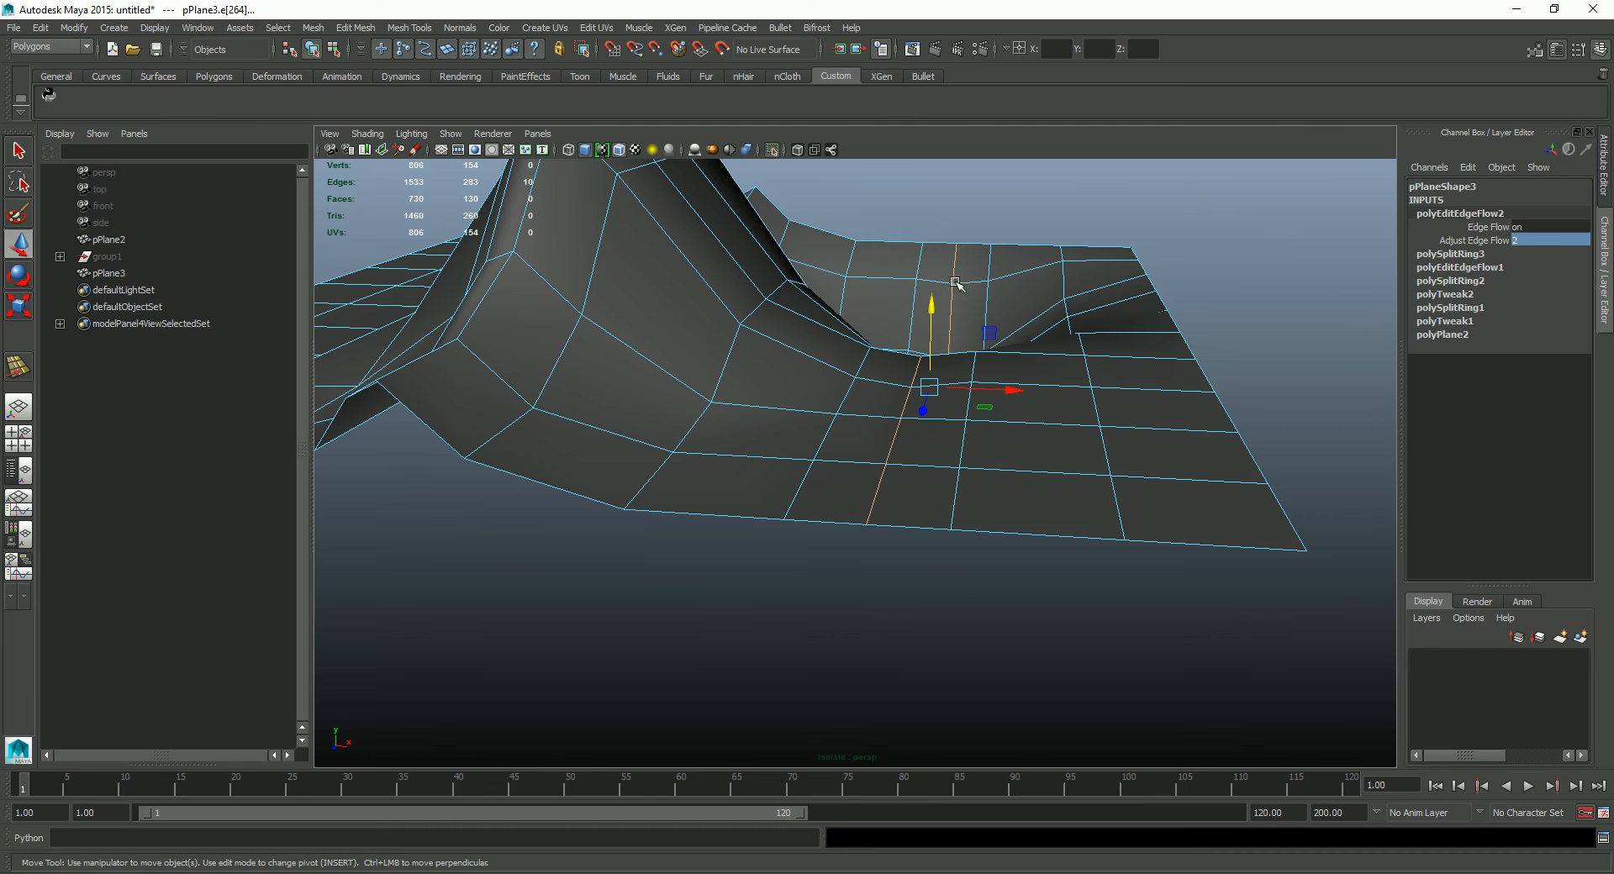
{"action": "left_click_drag", "start_coordinate": [951, 296], "coordinate": [599, 310], "text": "alt"}
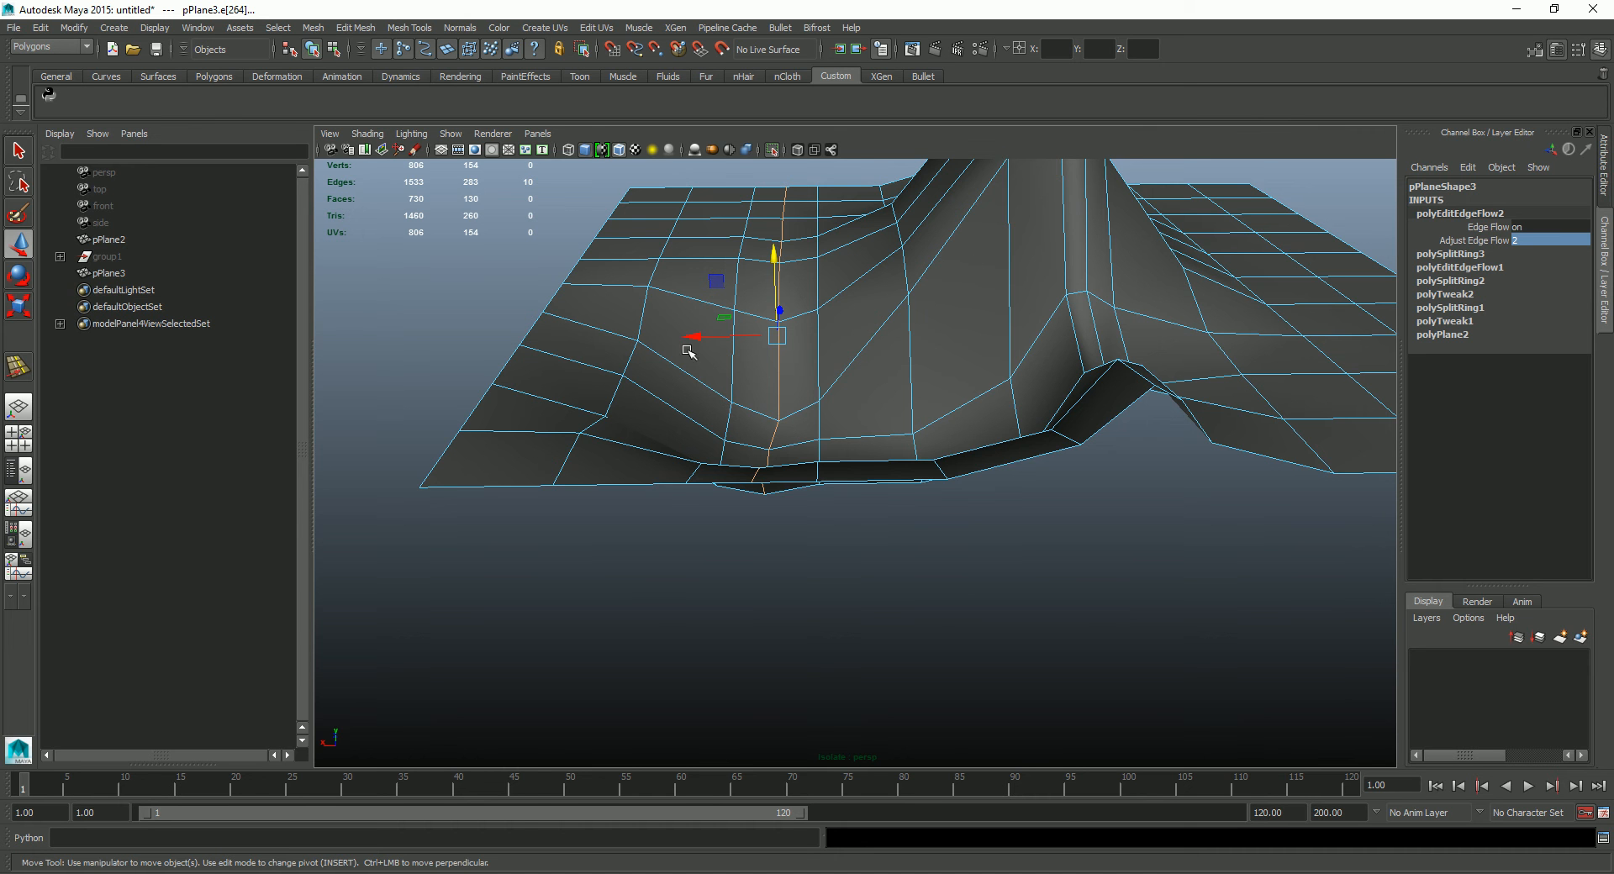
{"action": "left_click_drag", "start_coordinate": [791, 414], "coordinate": [841, 435], "text": "alt"}
{"action": "left_click_drag", "start_coordinate": [921, 267], "coordinate": [957, 345], "text": "alt"}
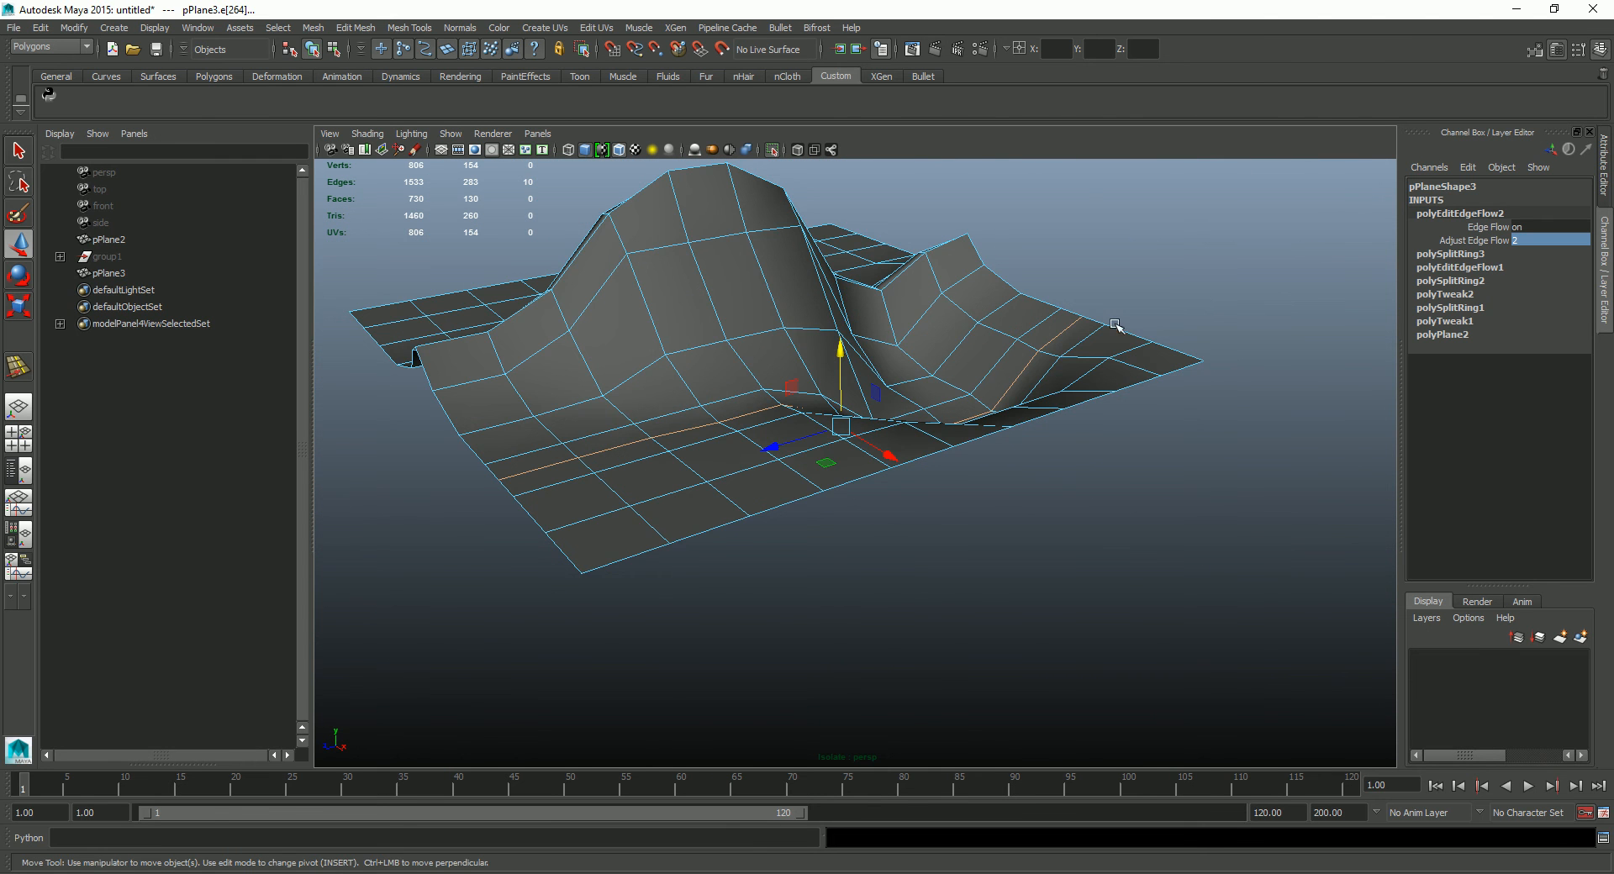
Step: Deselect the plane, create a polygon cylinder, isolate it and frame it in the view
{"action": "left_click", "coordinate": [1188, 413]}
{"action": "left_click_drag", "start_coordinate": [1189, 413], "coordinate": [1077, 452], "text": "alt"}
{"action": "middle_click_drag", "start_coordinate": [933, 369], "coordinate": [1059, 332], "text": "alt"}
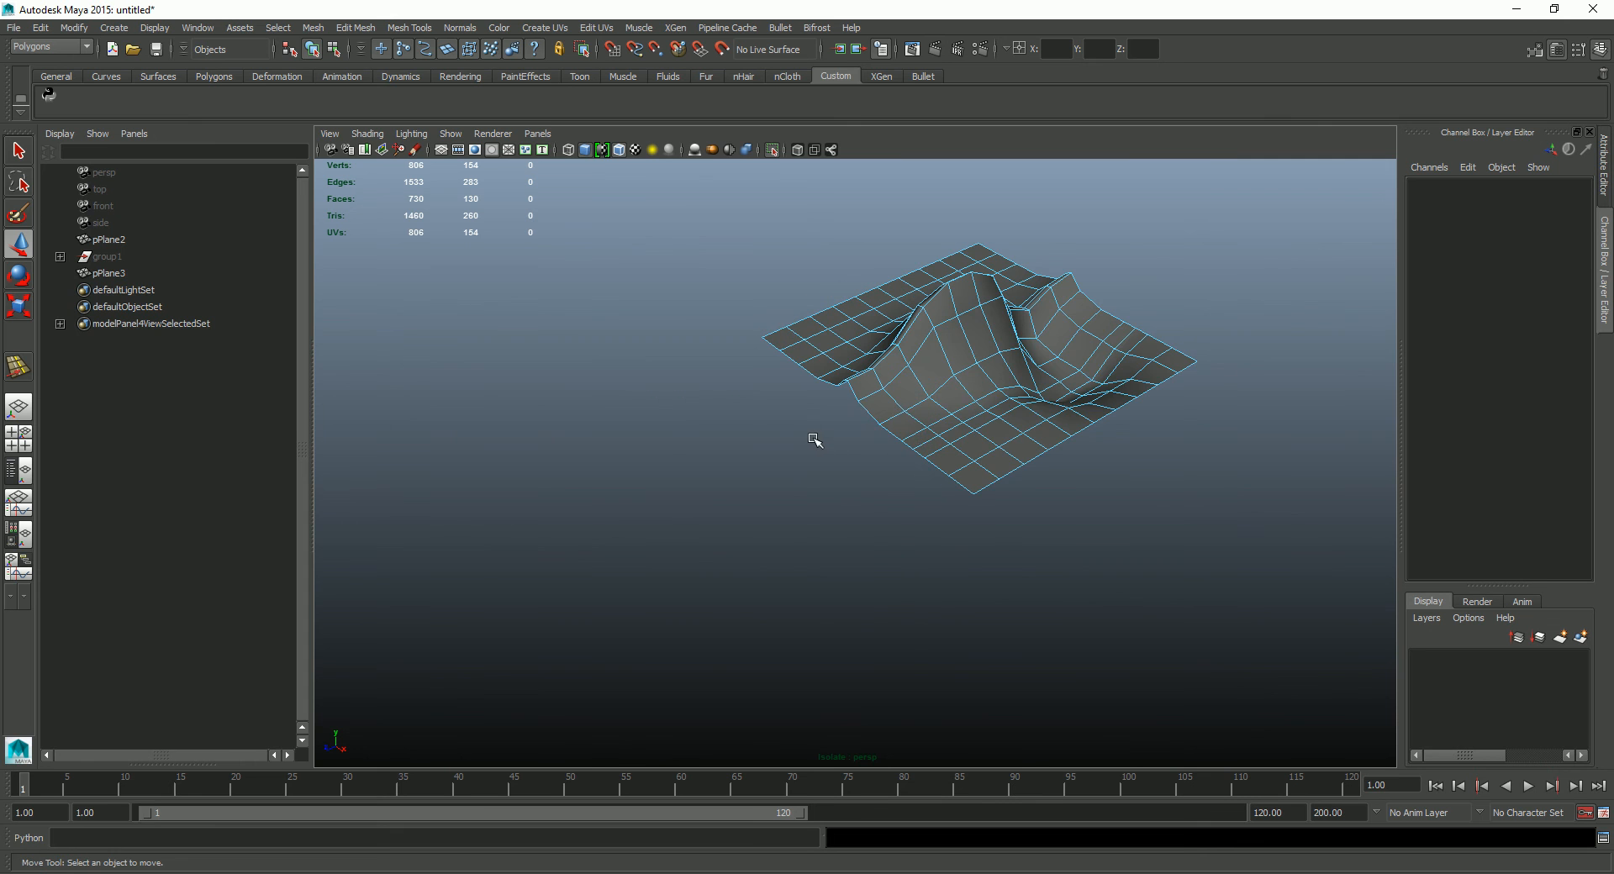
{"action": "right_click", "coordinate": [811, 439], "text": "shift"}
{"action": "left_click", "coordinate": [732, 439]}
{"action": "scroll", "coordinate": [841, 354], "scroll_direction": "down", "scroll_amount": 3}
{"action": "key", "text": "shift+i"}
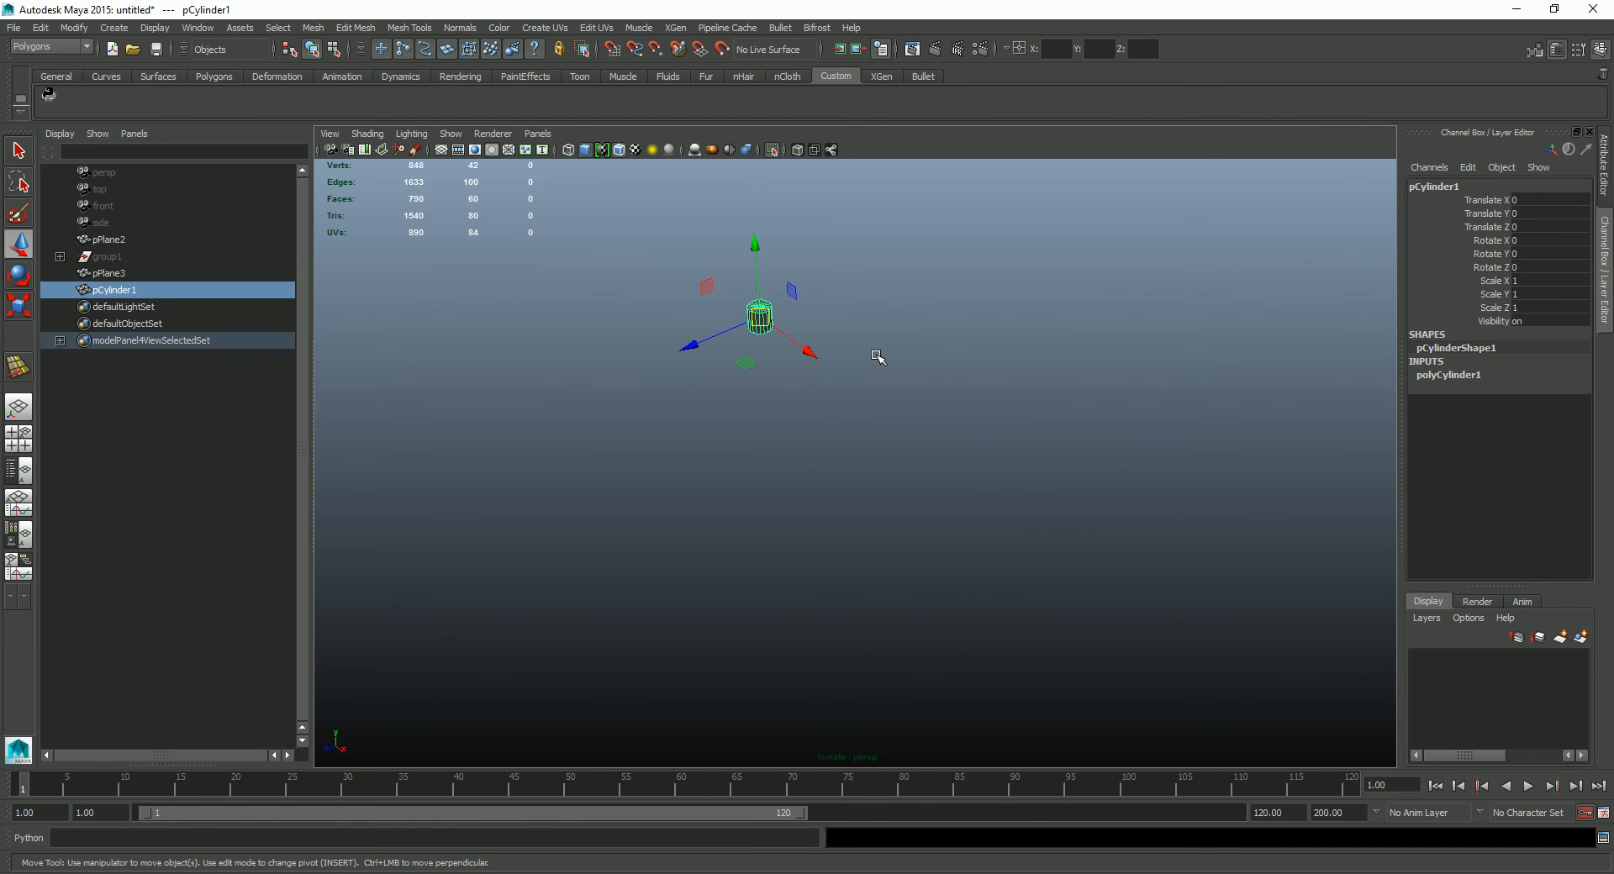
{"action": "key", "text": "f"}
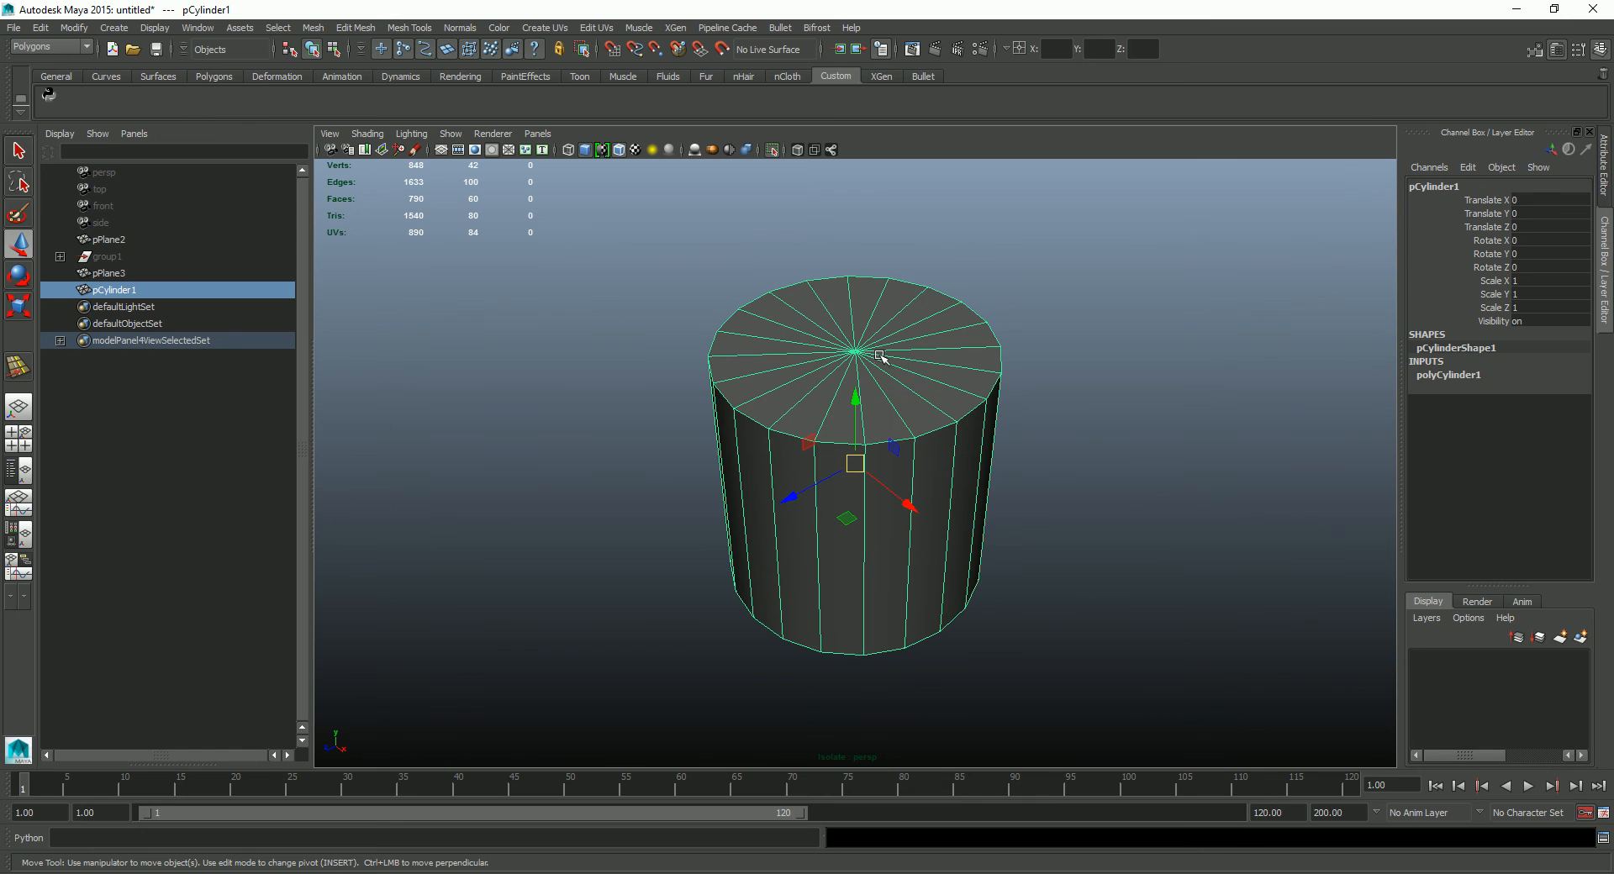
Step: Set the cylinder's Subdivisions Axis to 8
{"action": "left_click", "coordinate": [1476, 378]}
{"action": "left_click", "coordinate": [1537, 416]}
{"action": "type", "text": "8"}
{"action": "key", "text": "Return"}
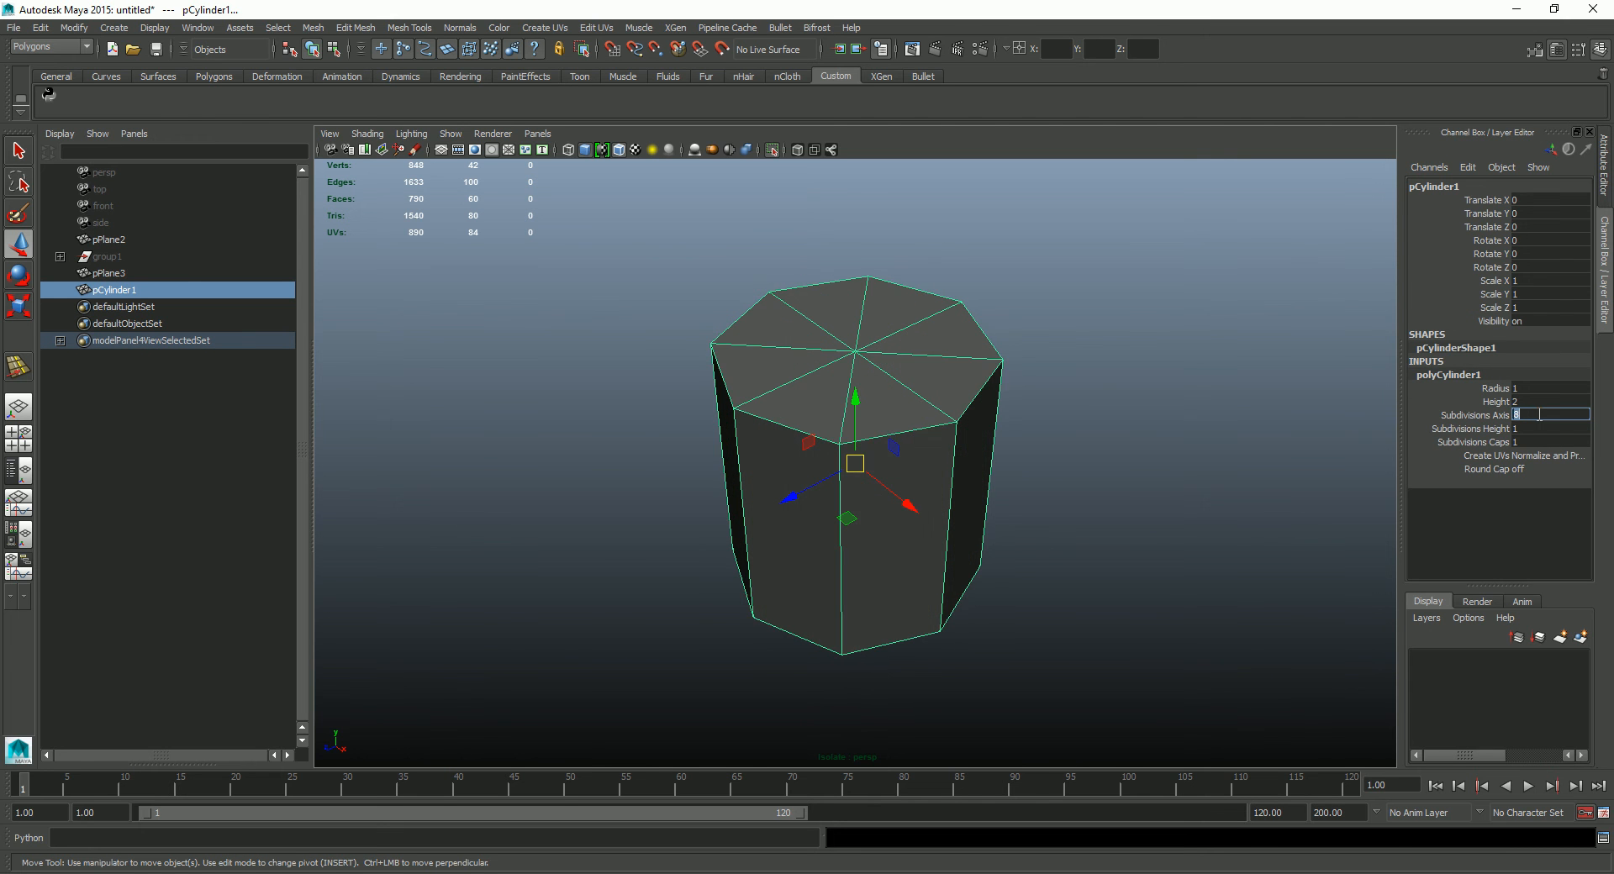
{"action": "left_click_drag", "start_coordinate": [1249, 391], "coordinate": [944, 400], "text": "alt"}
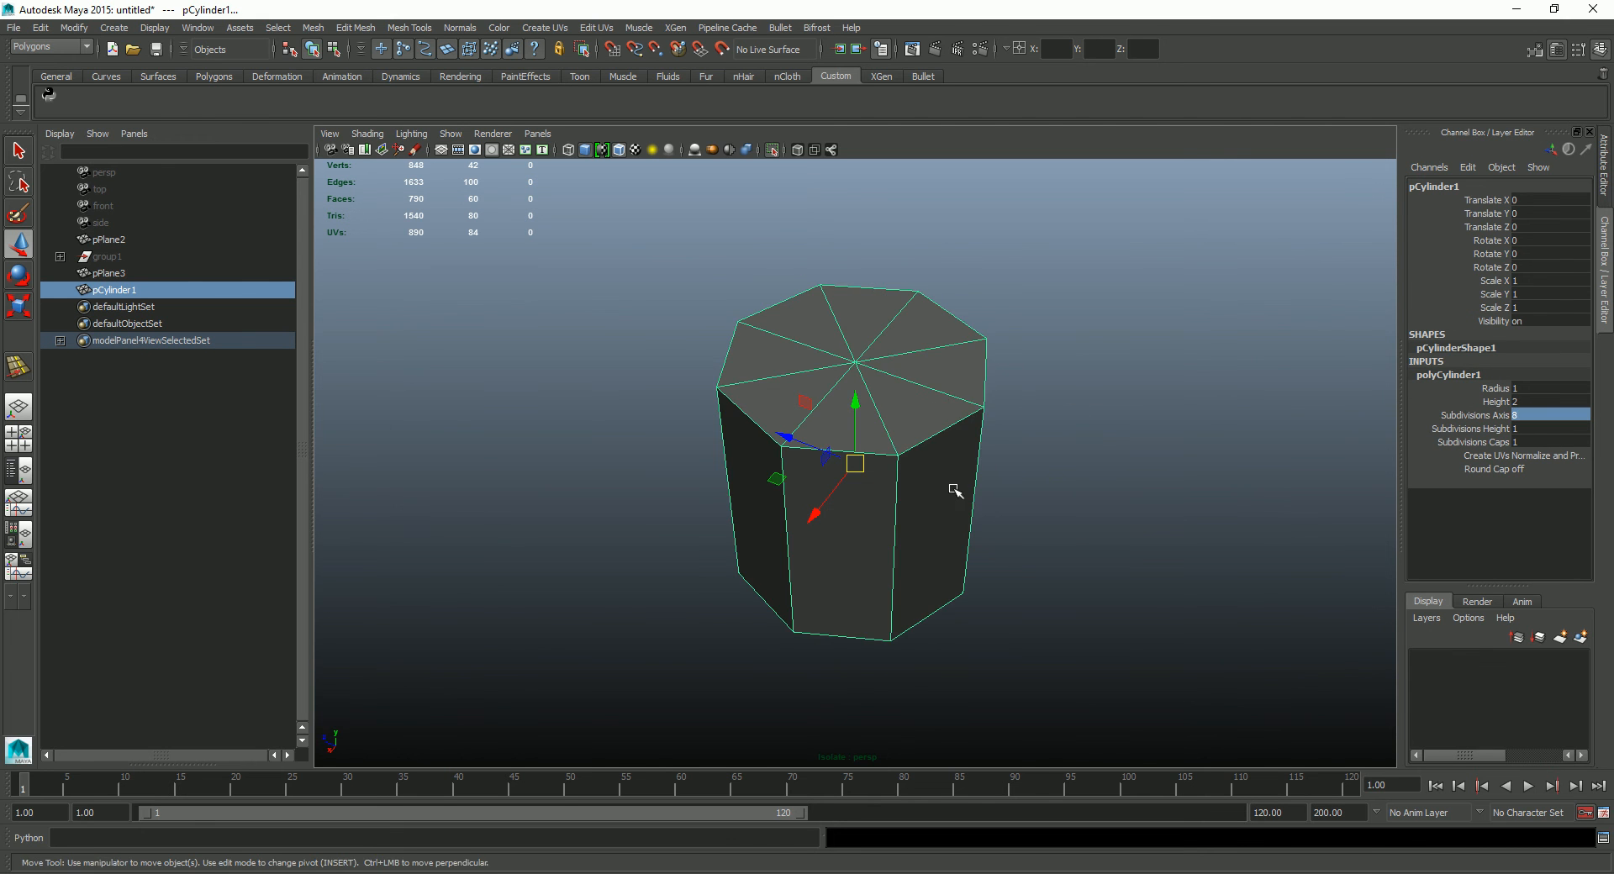
Step: In edge mode, insert a vertical edge down the middle of each of the cylinder's eight side faces
{"action": "right_click_drag", "start_coordinate": [948, 497], "coordinate": [985, 441]}
{"action": "left_click", "coordinate": [924, 437]}
{"action": "left_click", "coordinate": [857, 454]}
{"action": "key", "text": "g"}
{"action": "left_click", "coordinate": [760, 437]}
{"action": "key", "text": "g"}
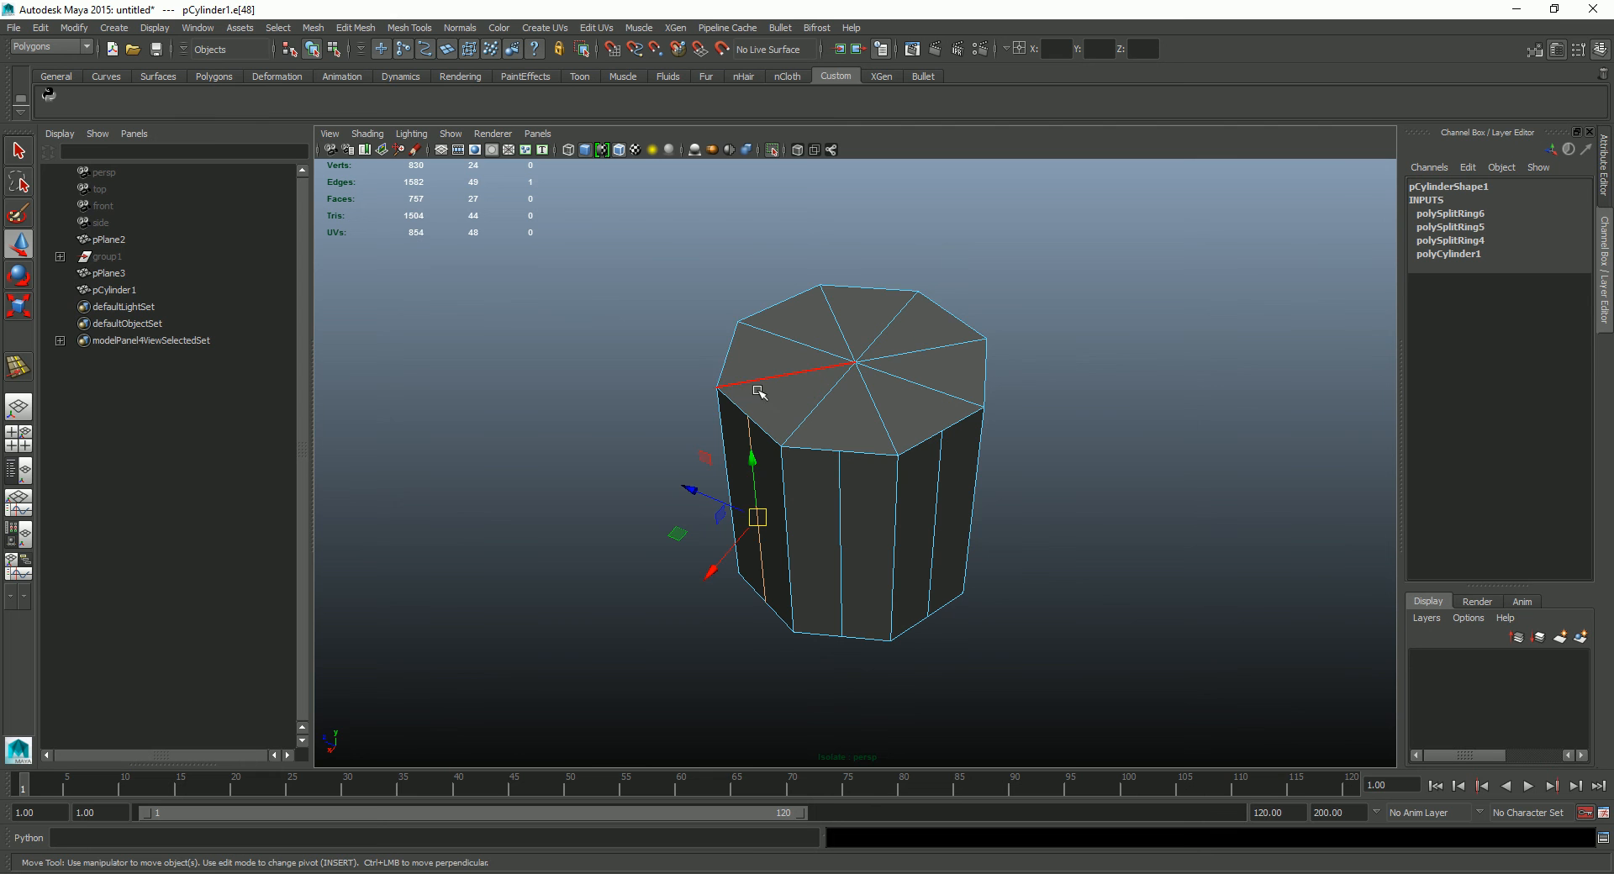
{"action": "left_click", "coordinate": [730, 343]}
{"action": "key", "text": "g"}
{"action": "left_click", "coordinate": [769, 317]}
{"action": "key", "text": "g"}
{"action": "left_click", "coordinate": [868, 290]}
{"action": "key", "text": "g"}
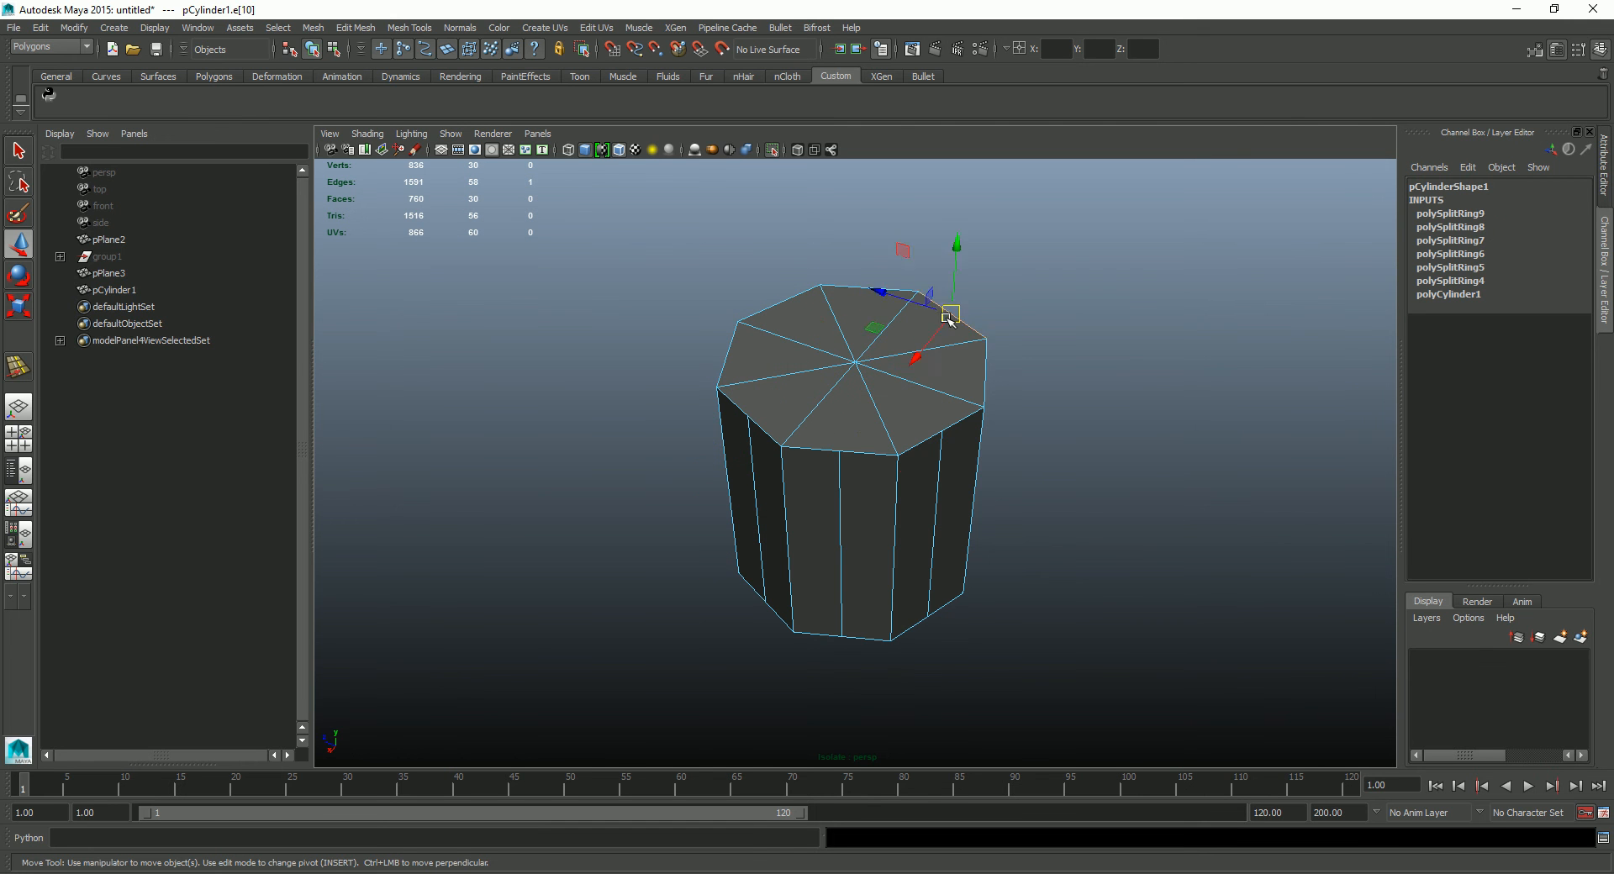
{"action": "left_click", "coordinate": [934, 302]}
{"action": "key", "text": "g"}
{"action": "left_click", "coordinate": [986, 358]}
{"action": "key", "text": "g"}
Step: Select all the newly inserted vertical edges around the cylinder and apply Edit Edge Flow to them
{"action": "left_click_drag", "start_coordinate": [1051, 407], "coordinate": [1009, 461], "text": "alt"}
{"action": "left_click", "coordinate": [823, 440], "text": "shift"}
{"action": "left_click", "coordinate": [758, 444], "text": "shift"}
{"action": "left_click", "coordinate": [756, 449], "text": "shift"}
{"action": "left_click", "coordinate": [757, 467], "text": "shift"}
{"action": "left_click", "coordinate": [793, 494], "text": "shift"}
{"action": "left_click", "coordinate": [833, 490], "text": "shift"}
{"action": "left_click_drag", "start_coordinate": [832, 490], "coordinate": [996, 481], "text": "alt"}
{"action": "left_click", "coordinate": [858, 510], "text": "shift"}
{"action": "left_click_drag", "start_coordinate": [858, 510], "coordinate": [795, 471], "text": "alt"}
{"action": "right_click_drag", "start_coordinate": [1120, 390], "coordinate": [1137, 523], "text": "shift"}
{"action": "left_click_drag", "start_coordinate": [1119, 519], "coordinate": [1016, 547], "text": "alt"}
{"action": "left_click_drag", "start_coordinate": [772, 347], "coordinate": [828, 373], "text": "alt"}
{"action": "left_click_drag", "start_coordinate": [917, 425], "coordinate": [971, 449], "text": "alt"}
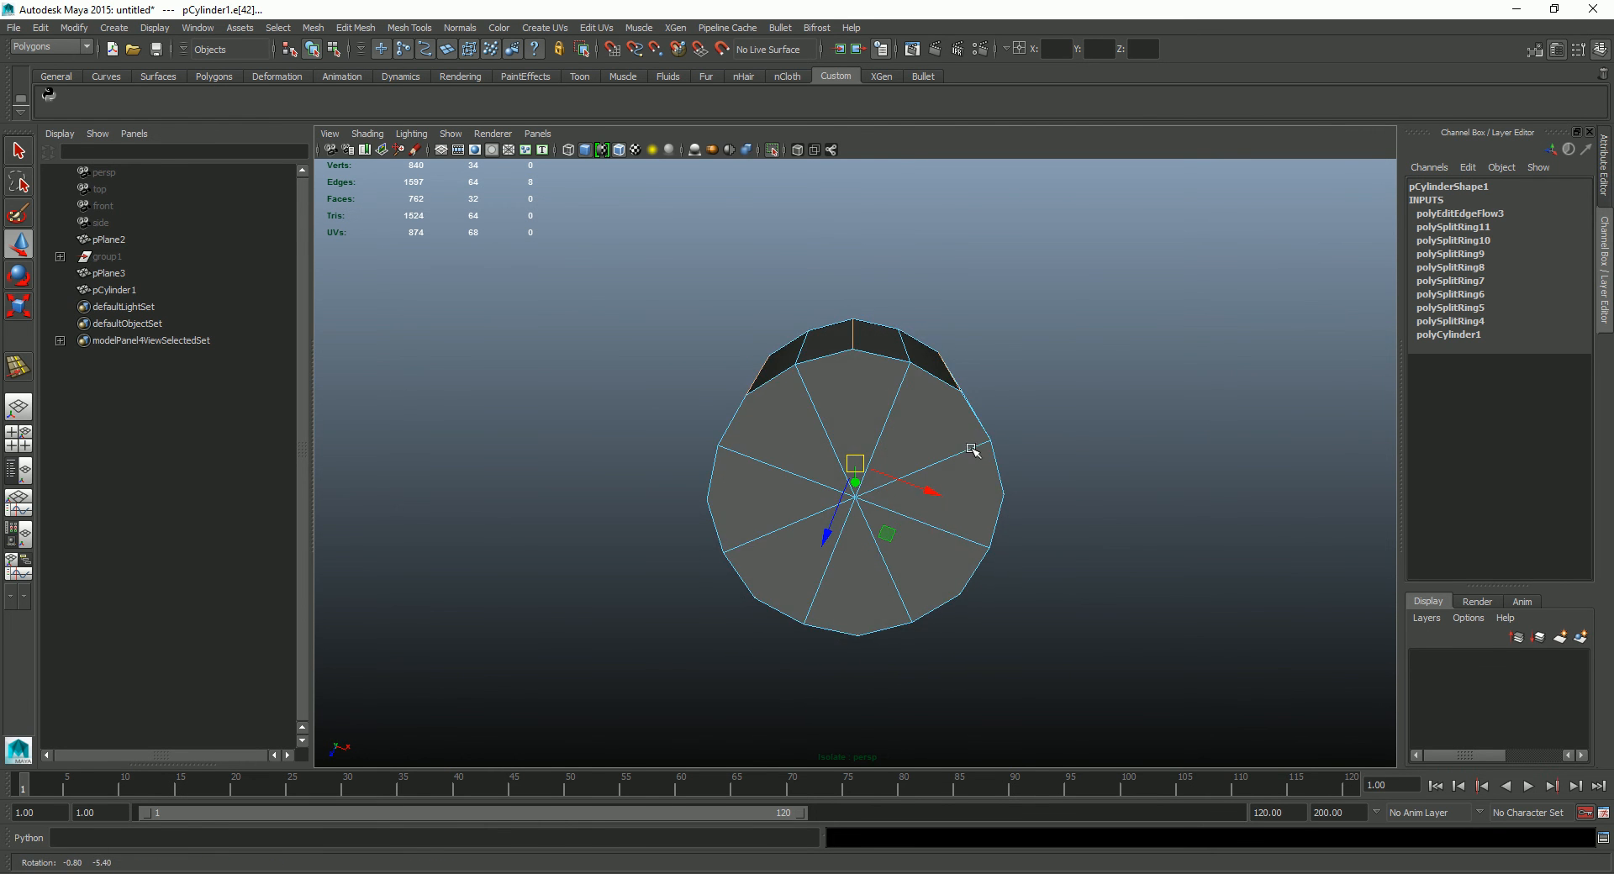
{"action": "left_click_drag", "start_coordinate": [863, 406], "coordinate": [848, 250], "text": "alt"}
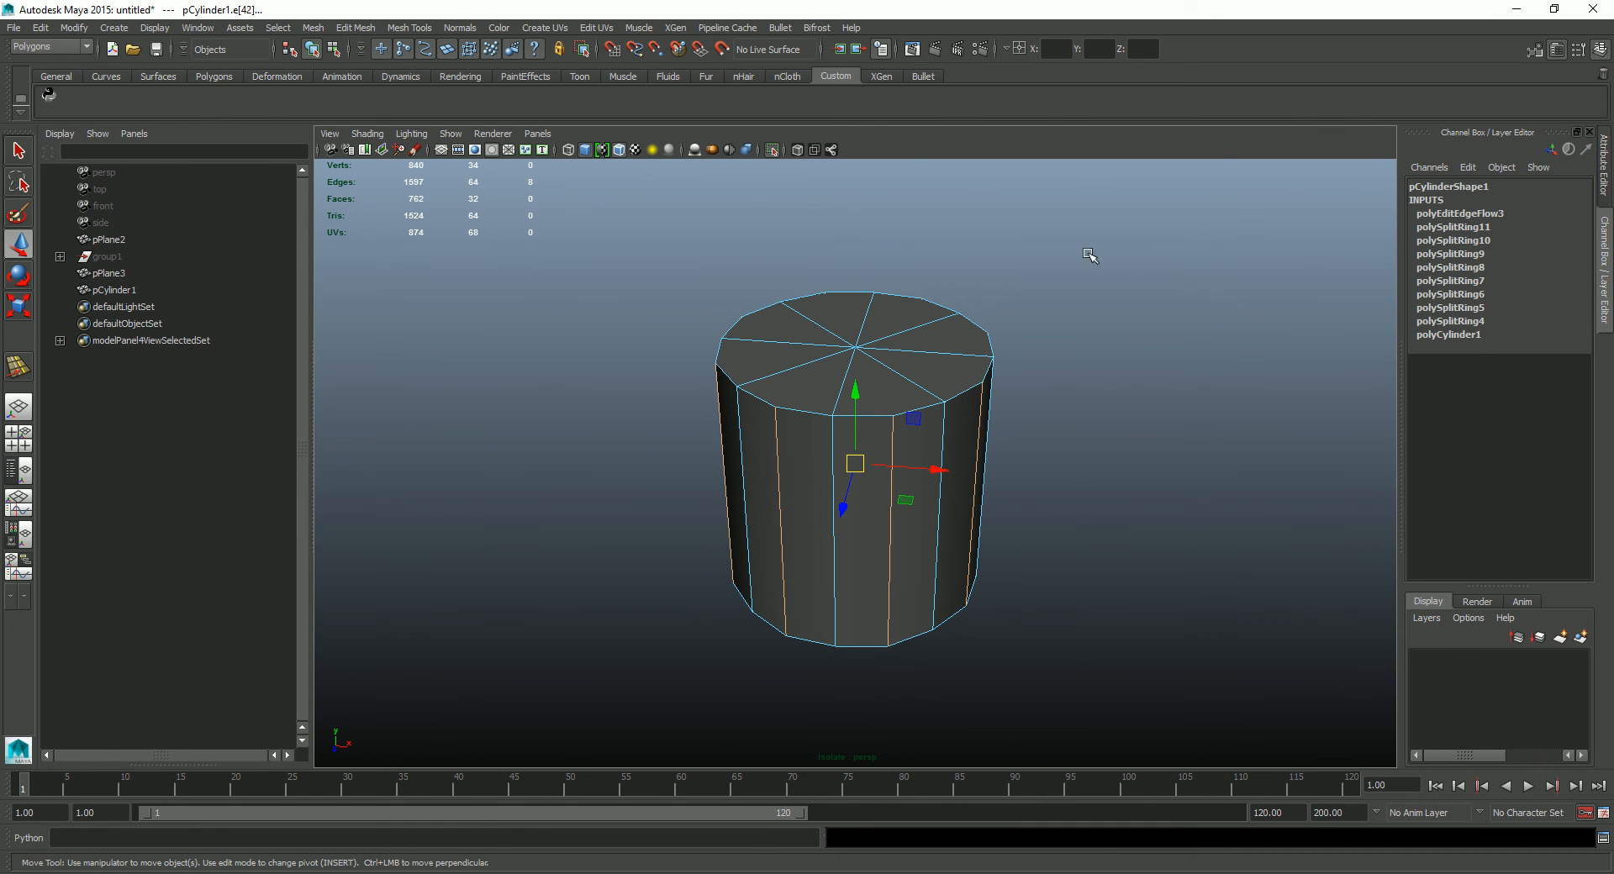
Step: Try Adjust Edge Flow values of 1.2 and 0.8 on the cylinder's edge flow operation
{"action": "left_click", "coordinate": [1461, 213]}
{"action": "left_click", "coordinate": [1525, 240]}
{"action": "type", "text": "1."}
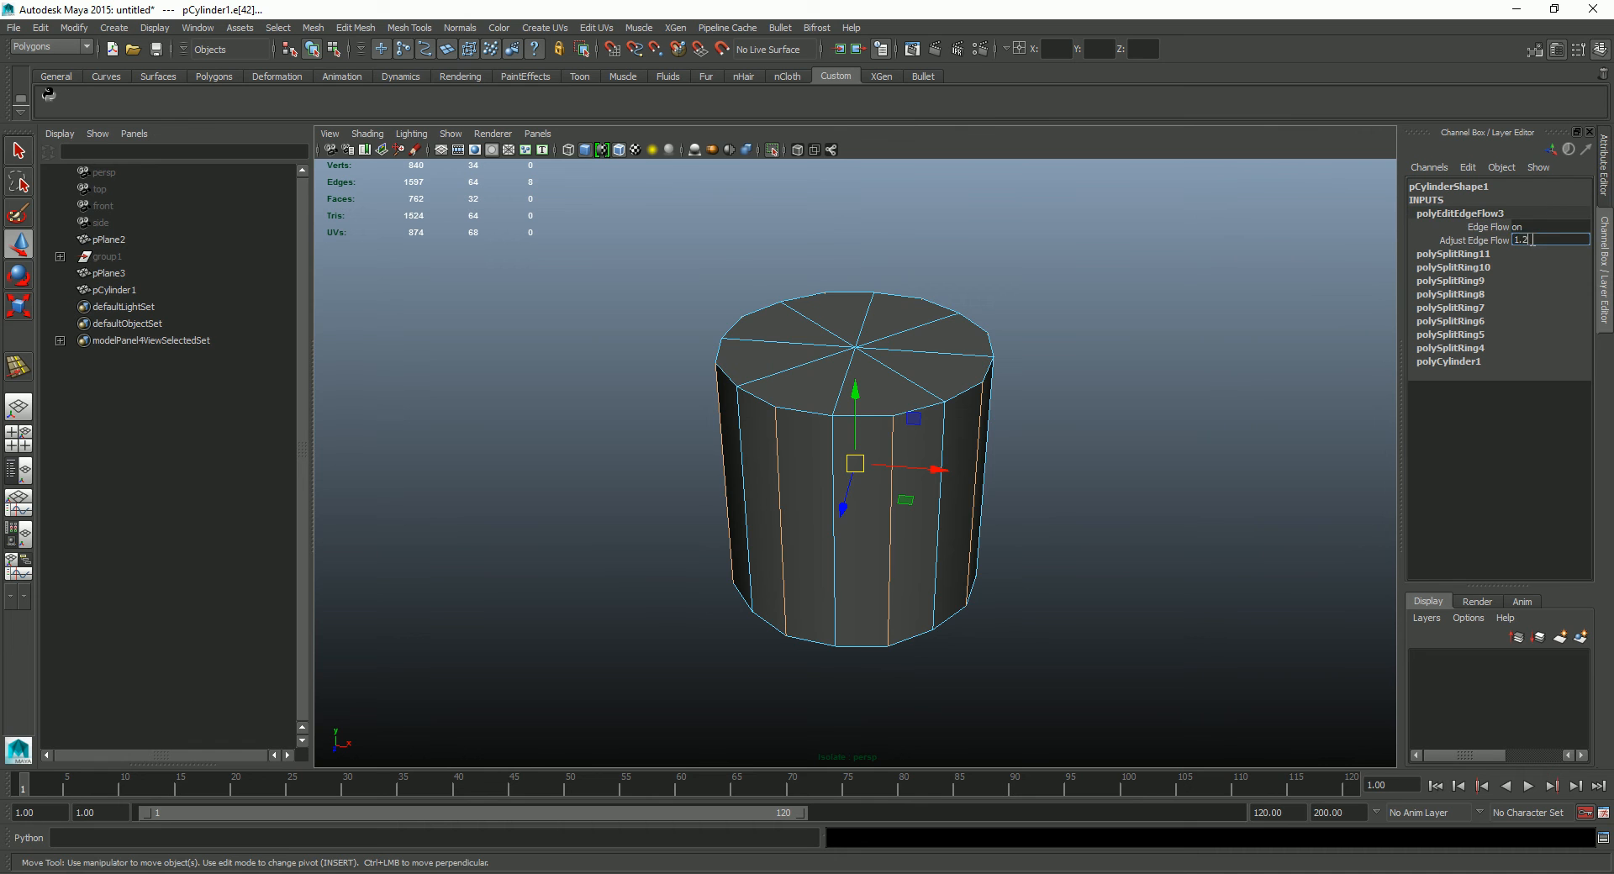
{"action": "type", "text": "2"}
{"action": "key", "text": "Return"}
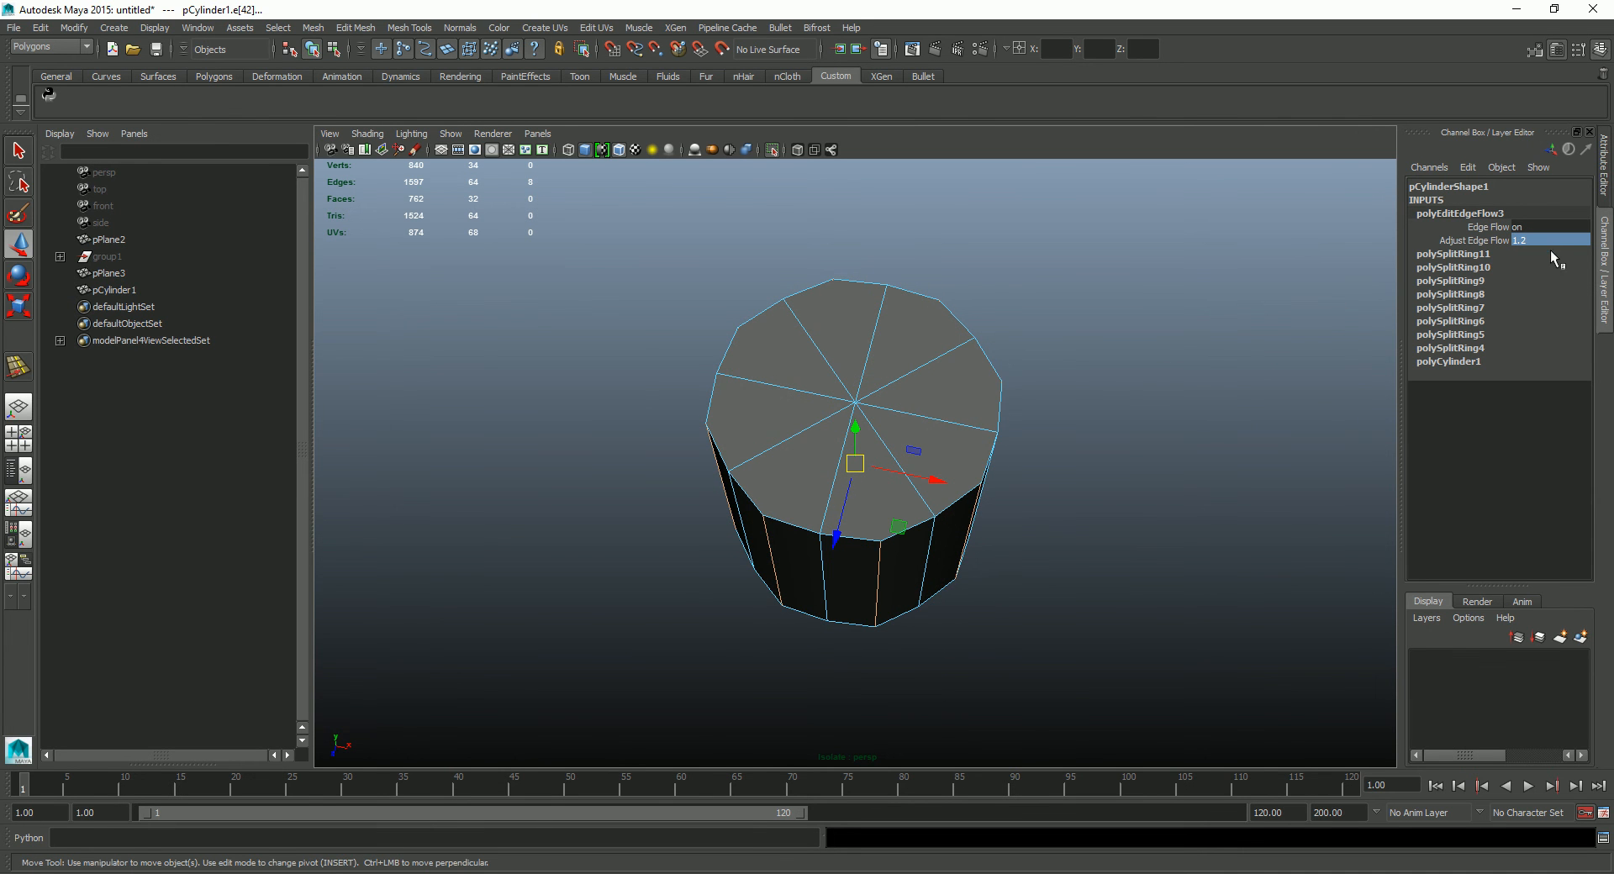
{"action": "type", "text": ".8"}
{"action": "key", "text": "Return"}
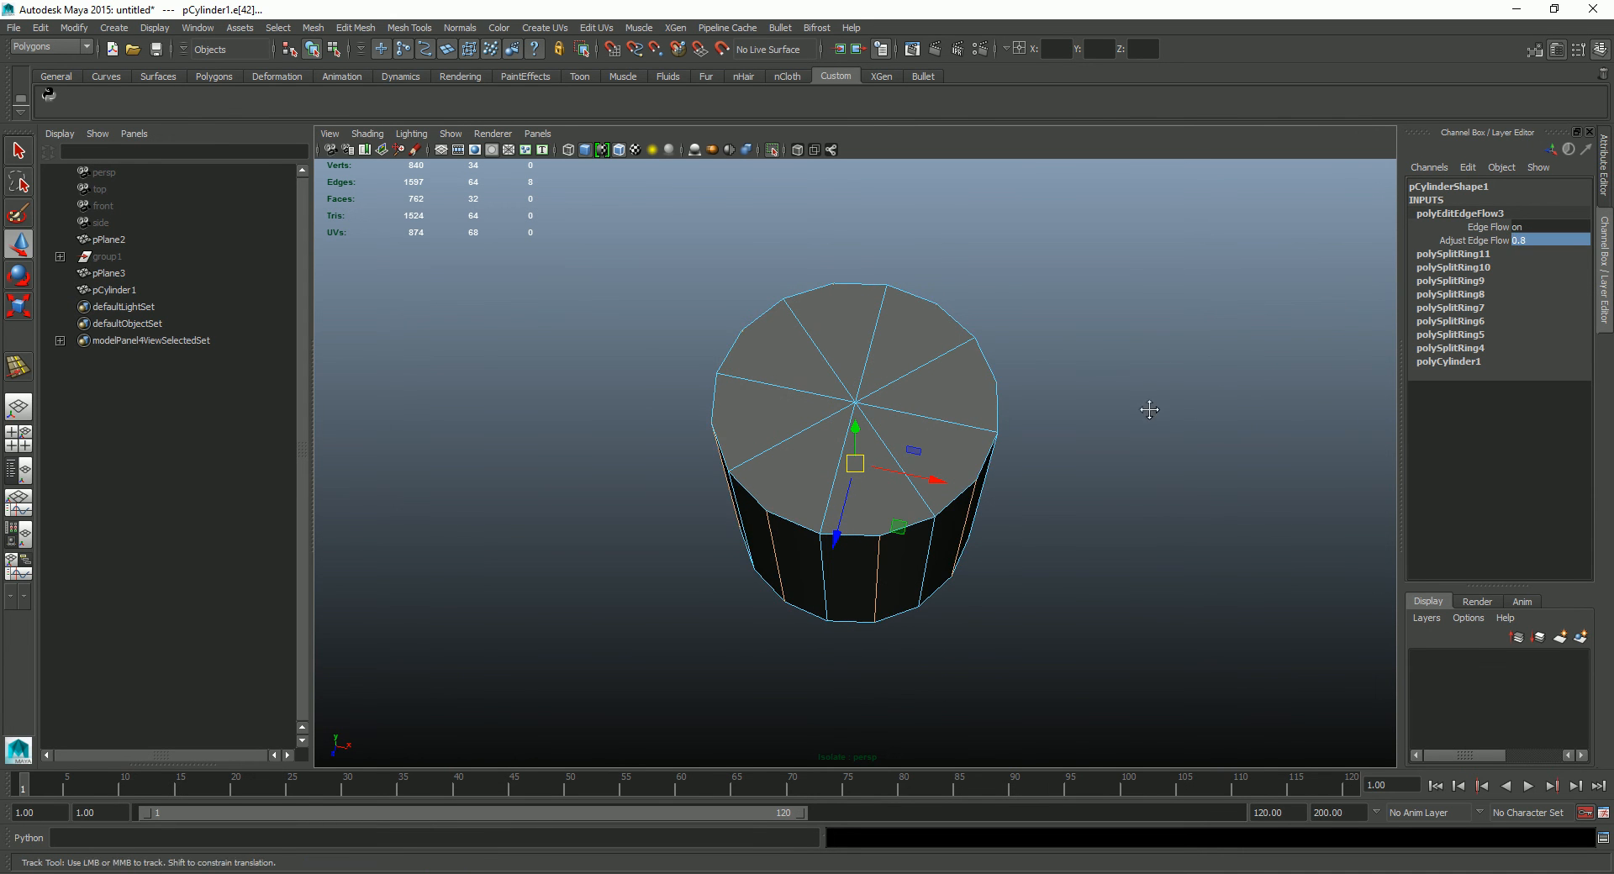
Step: Preview the cylinder smoothed, return it to unsmoothed display and inspect its shape out of edge mode
{"action": "key", "text": "3"}
{"action": "left_click_drag", "start_coordinate": [1132, 411], "coordinate": [845, 500], "text": "alt"}
{"action": "key", "text": "1"}
{"action": "right_click_drag", "start_coordinate": [845, 500], "coordinate": [1062, 343]}
{"action": "left_click_drag", "start_coordinate": [1030, 471], "coordinate": [995, 577], "text": "alt"}
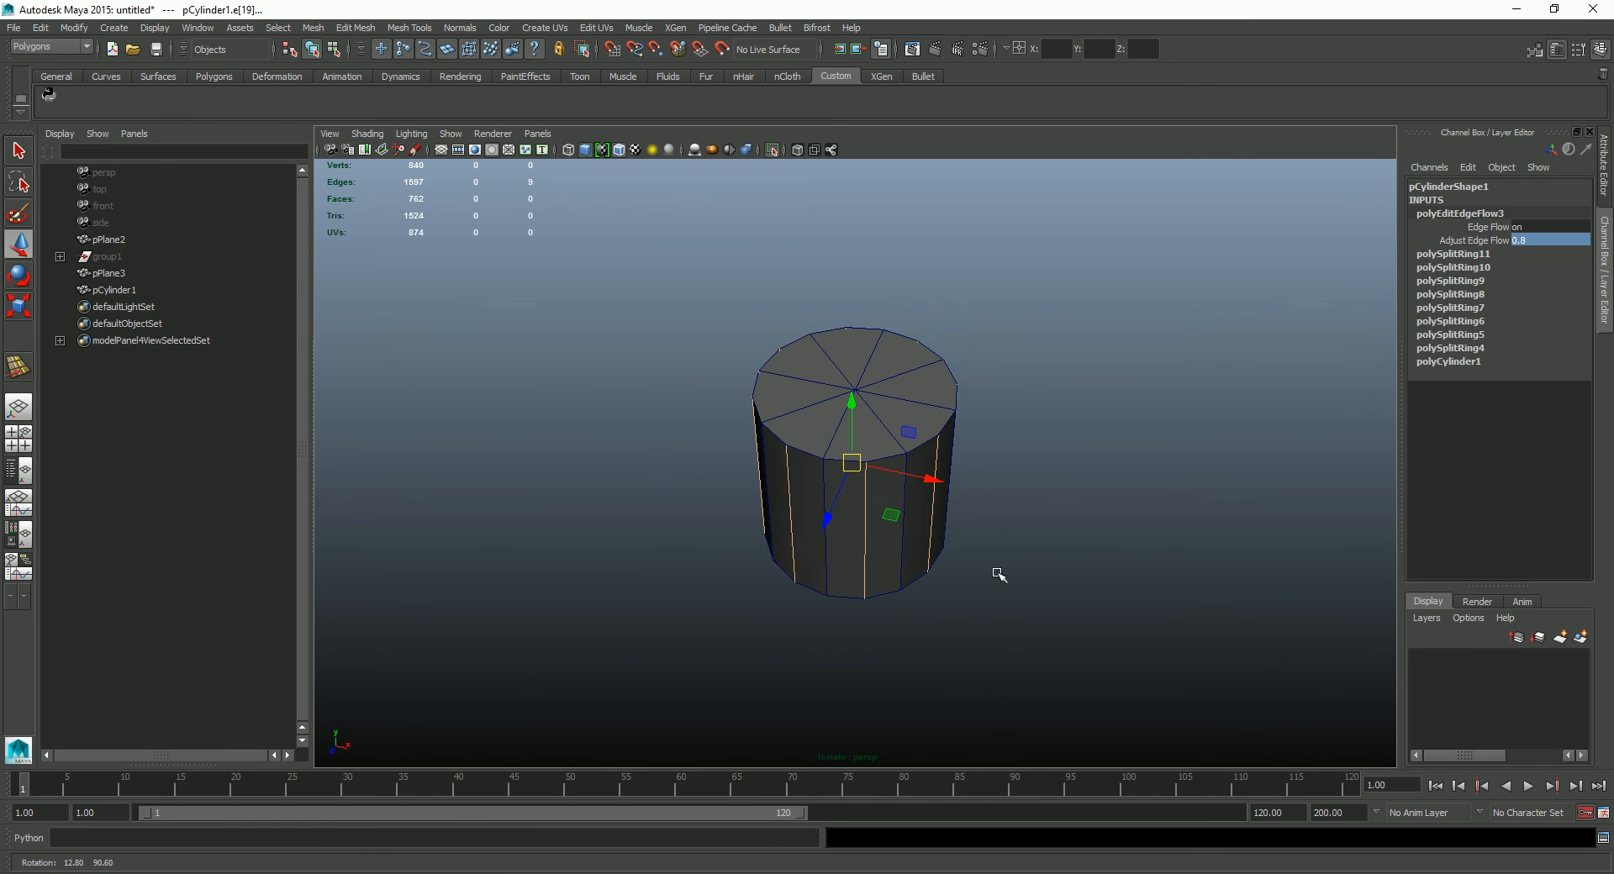
Step: Undo the value changes and the edge flow on the cylinder, keeping the inserted vertical edges selected
{"action": "key", "text": "ctrl+z"}
{"action": "key", "text": "ctrl+z"}
{"action": "key", "text": "ctrl+z"}
{"action": "key", "text": "ctrl+z"}
{"action": "key", "text": "ctrl+z"}
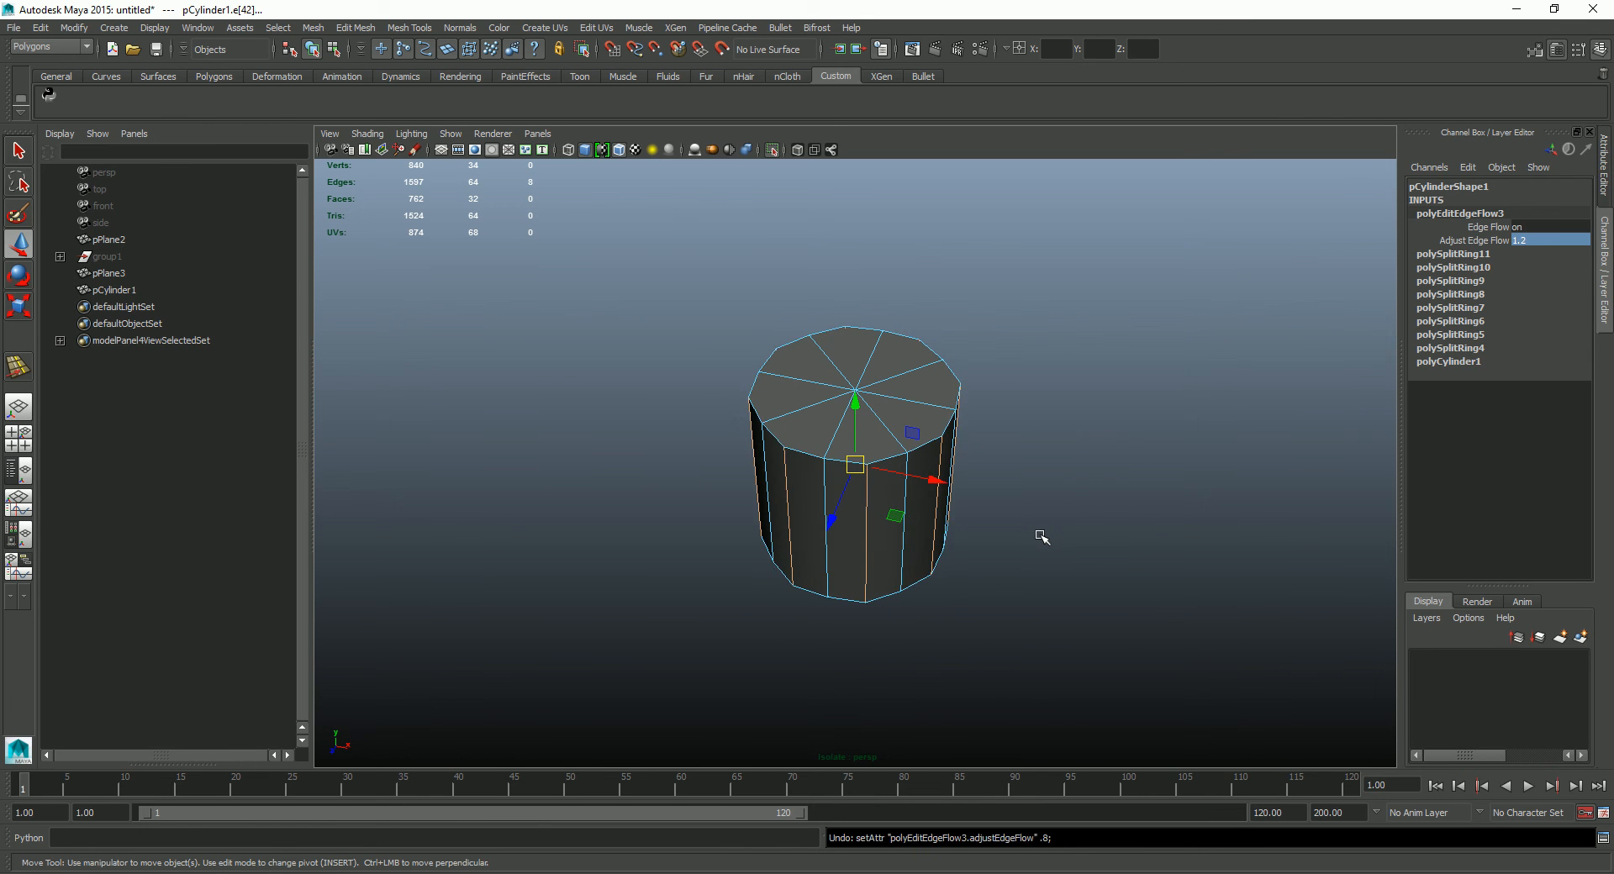
{"action": "left_click_drag", "start_coordinate": [1041, 535], "coordinate": [1034, 471], "text": "alt"}
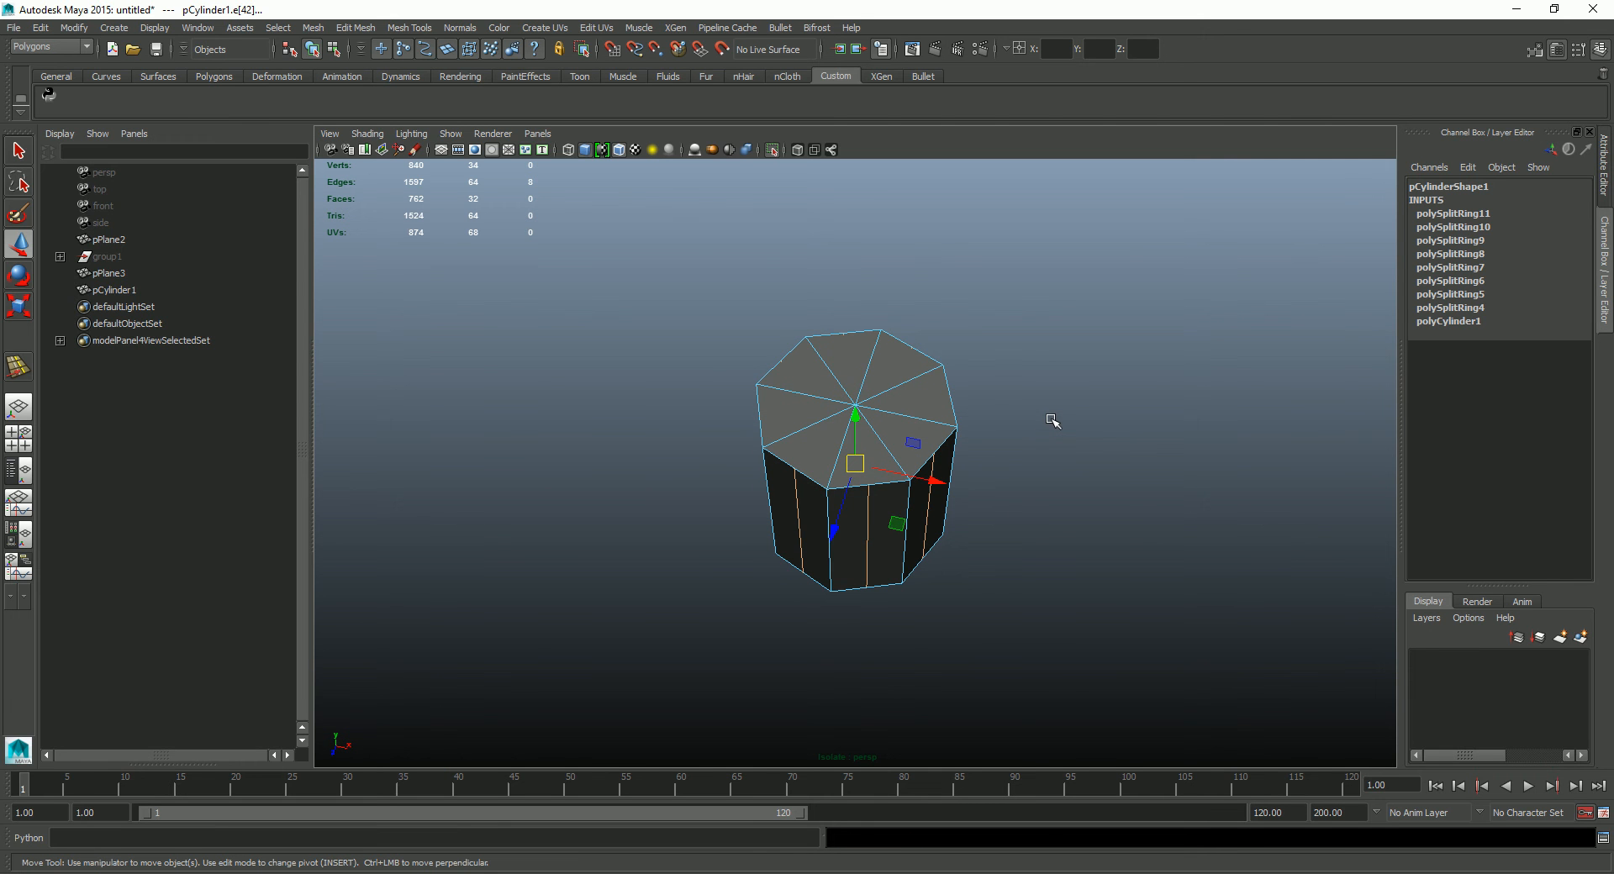
Step: With the Slide Edge Tool, push the selected vertical edges outward along their normals to round the cylinder
{"action": "right_click", "coordinate": [1037, 429], "text": "shift"}
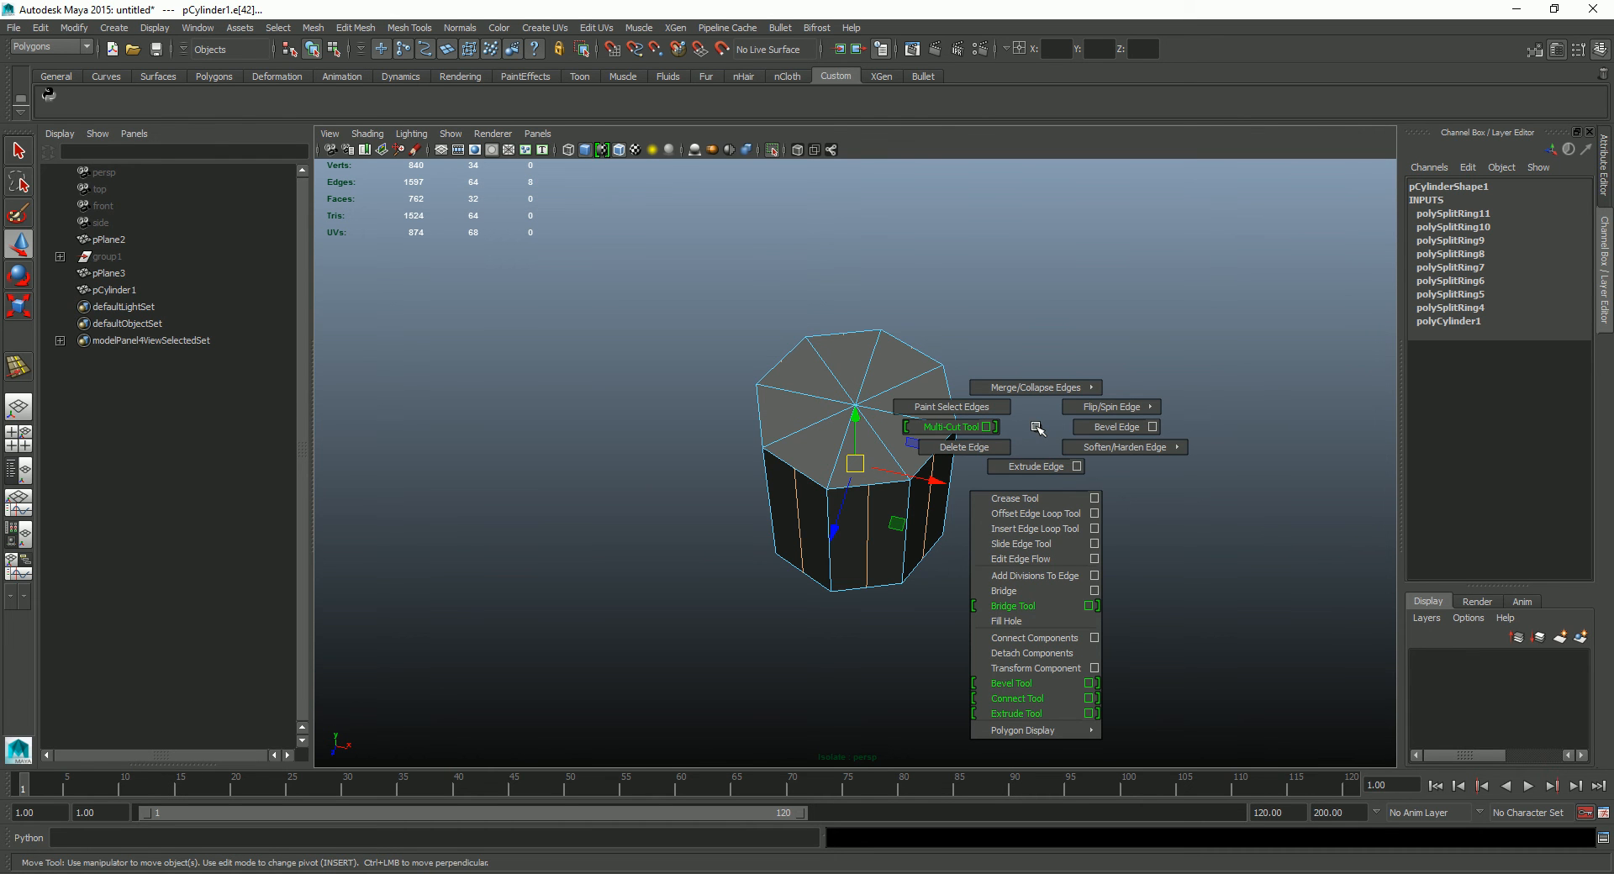
{"action": "left_click", "coordinate": [1038, 545]}
{"action": "left_click_drag", "start_coordinate": [1037, 528], "coordinate": [1023, 435], "text": "alt"}
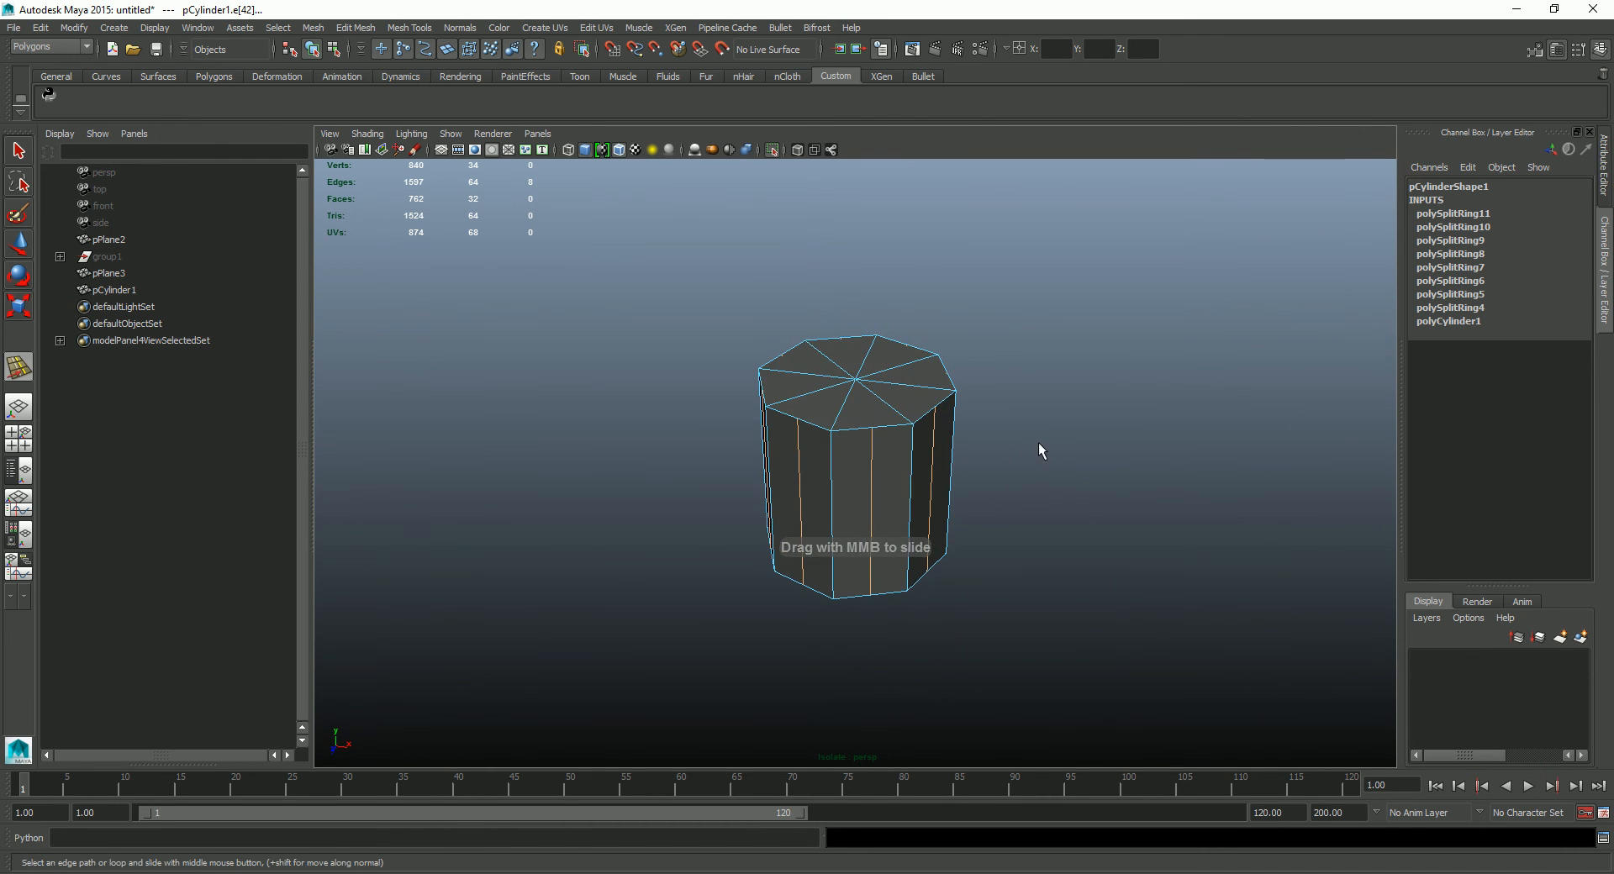
{"action": "mouse_move", "coordinate": [1010, 460]}
{"action": "middle_mouse_down"}
{"action": "mouse_move", "coordinate": [1086, 454]}
{"action": "mouse_move", "coordinate": [1020, 464]}
{"action": "middle_mouse_up"}
{"action": "mouse_move", "coordinate": [1098, 443]}
{"action": "left_mouse_down", "text": "alt"}
{"action": "mouse_move", "coordinate": [1034, 439]}
{"action": "mouse_move", "coordinate": [1034, 457]}
{"action": "mouse_move", "coordinate": [1115, 423]}
{"action": "left_mouse_up", "text": "alt"}
{"action": "middle_click_drag", "start_coordinate": [1113, 422], "coordinate": [1113, 422], "text": "shift"}
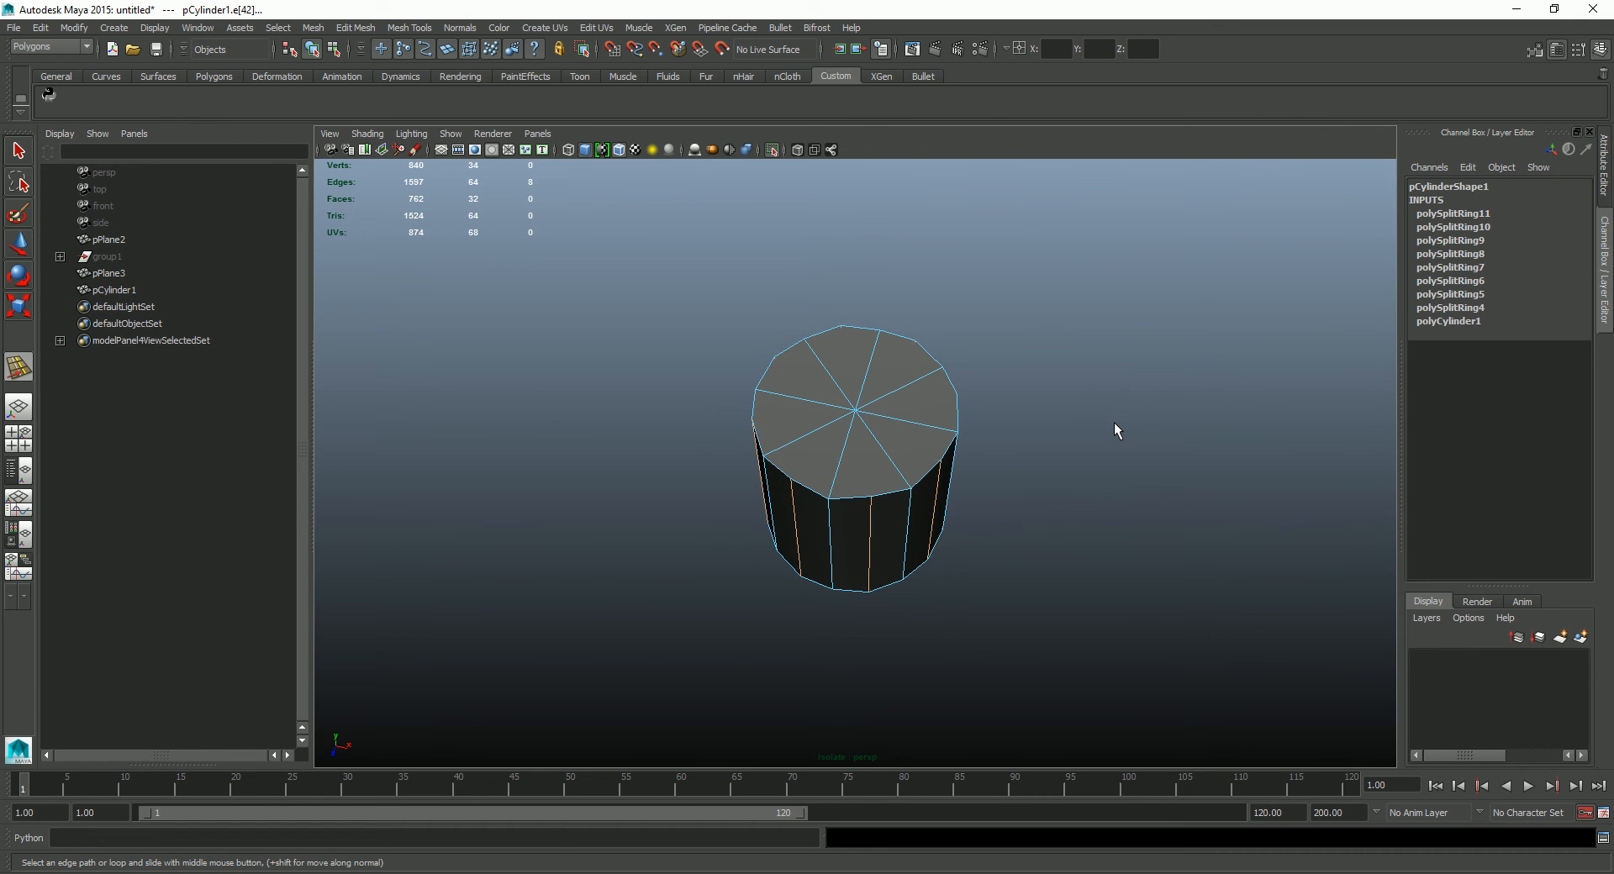
Step: Inspect the cylinder in object mode, then undo back to the vertical edge selection
{"action": "right_click_drag", "start_coordinate": [870, 482], "coordinate": [1172, 293]}
{"action": "left_click", "coordinate": [936, 501]}
{"action": "left_click", "coordinate": [1211, 528]}
{"action": "left_click_drag", "start_coordinate": [1008, 567], "coordinate": [1026, 453], "text": "alt"}
{"action": "key", "text": "ctrl+z"}
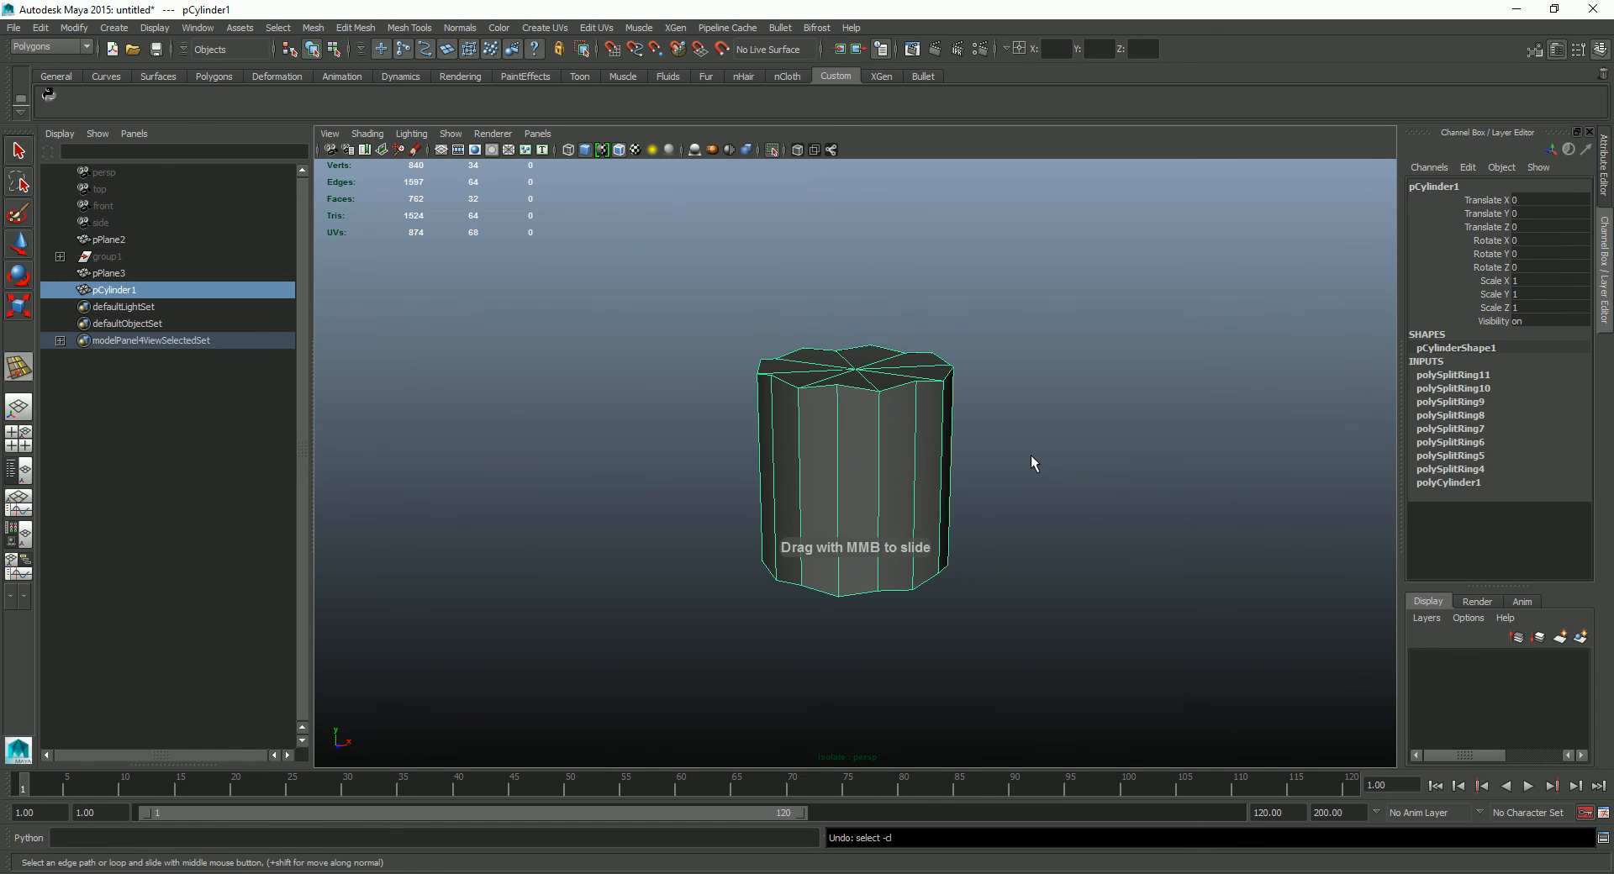
{"action": "key", "text": "ctrl+z"}
{"action": "key", "text": "ctrl+z"}
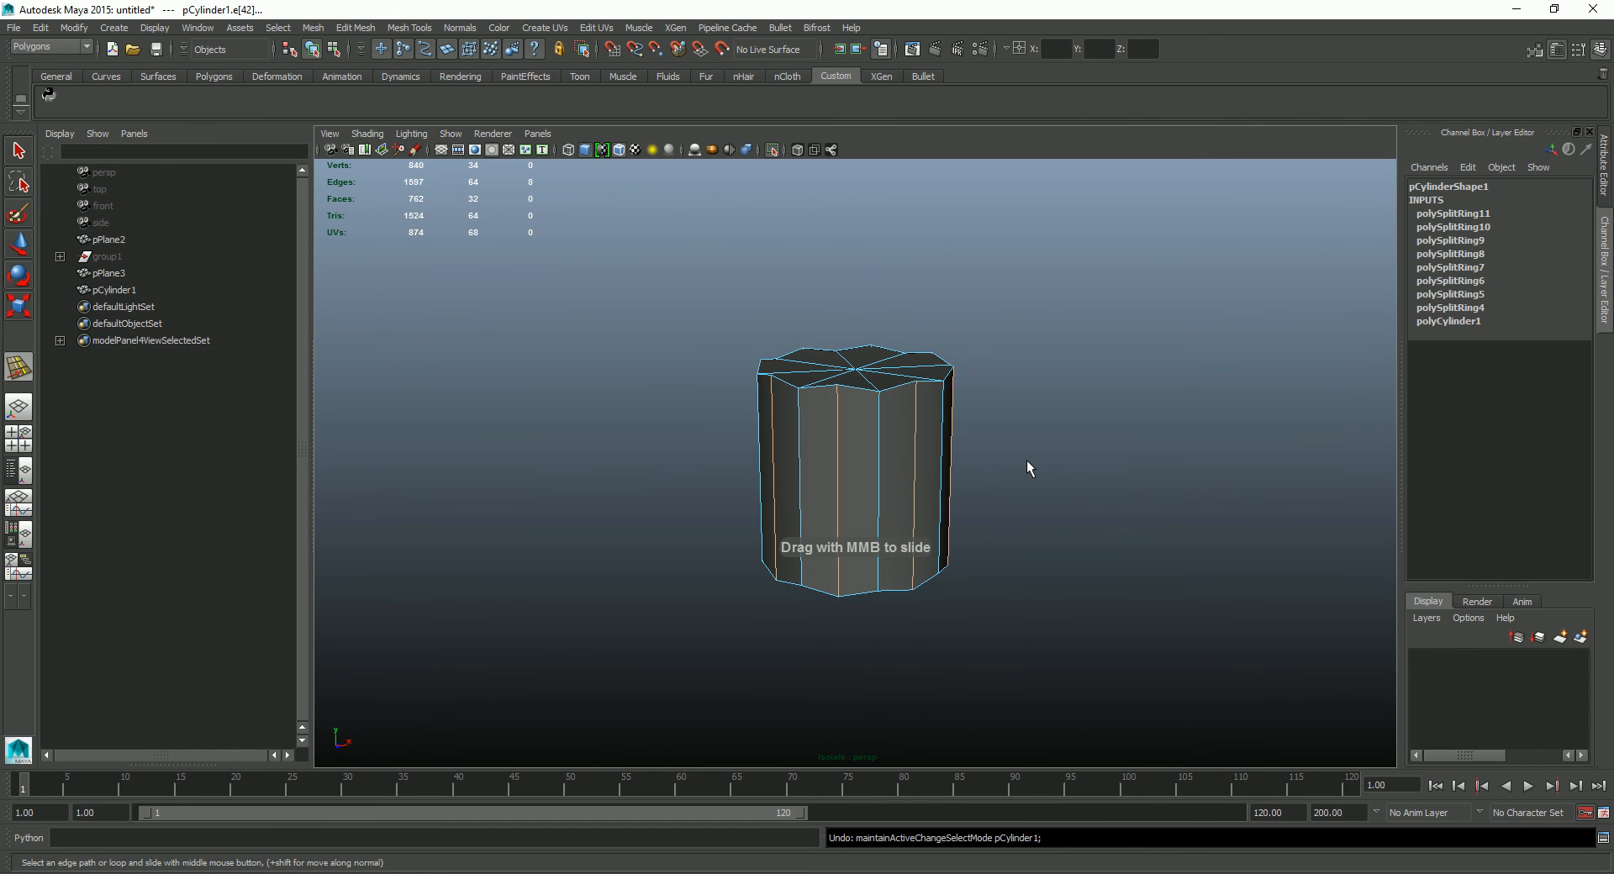
Step: Slide the selected edges far outward along their normals into a star shape, then undo the offset
{"action": "mouse_move", "coordinate": [1022, 458]}
{"action": "middle_mouse_down", "text": "shift"}
{"action": "mouse_move", "coordinate": [1047, 452]}
{"action": "mouse_move", "coordinate": [1040, 464]}
{"action": "middle_mouse_up", "text": "shift"}
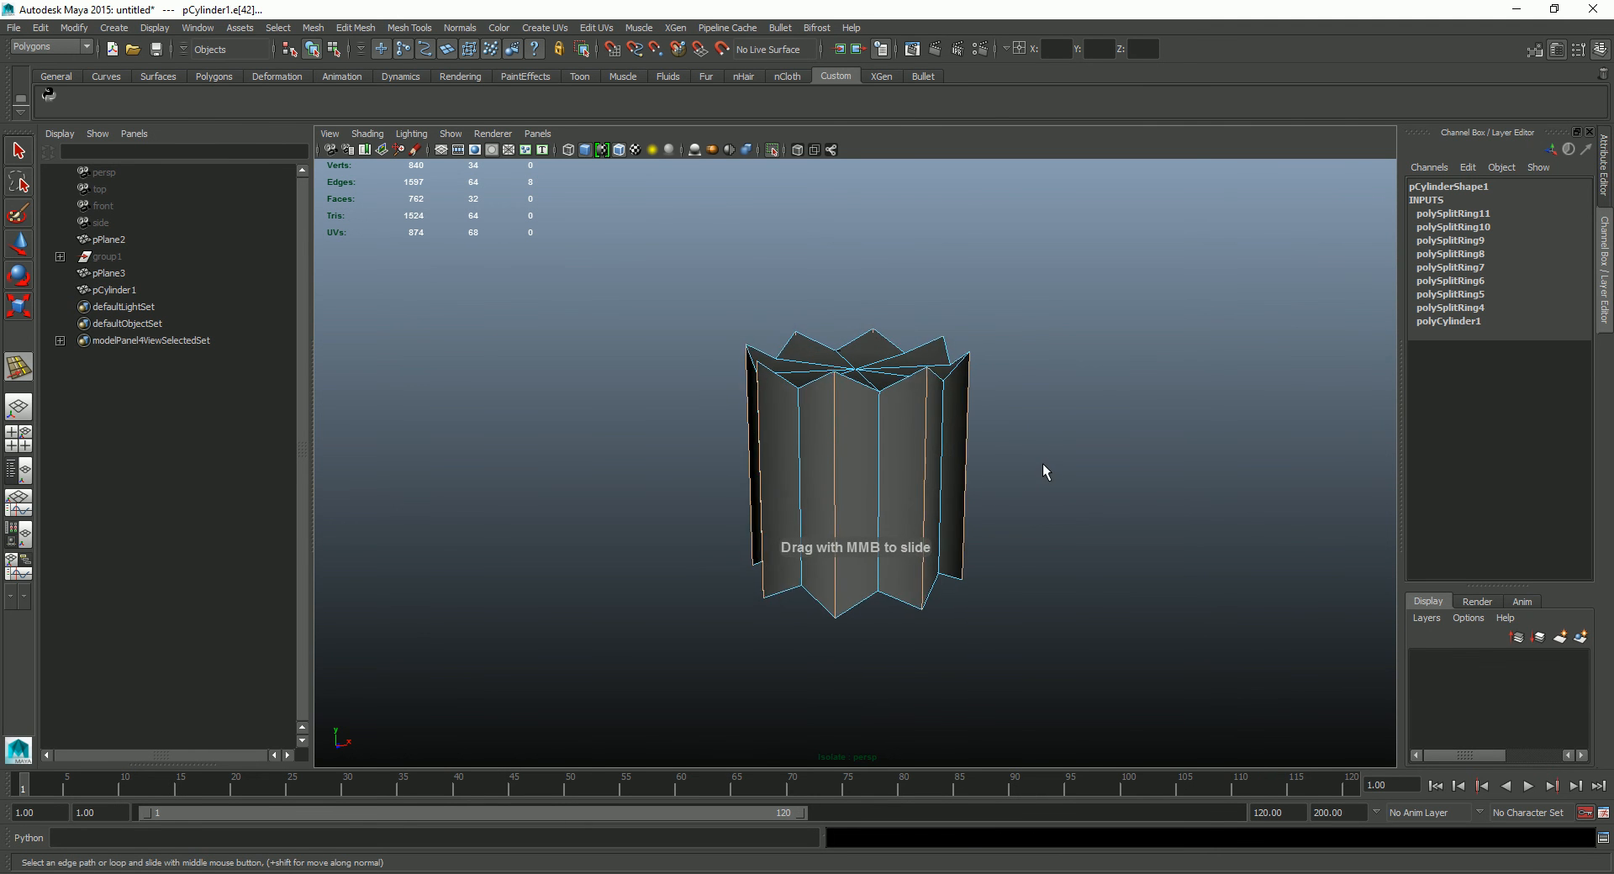
{"action": "left_click_drag", "start_coordinate": [1045, 469], "coordinate": [744, 364], "text": "alt"}
{"action": "left_click_drag", "start_coordinate": [753, 589], "coordinate": [950, 533], "text": "alt"}
{"action": "key", "text": "ctrl+z"}
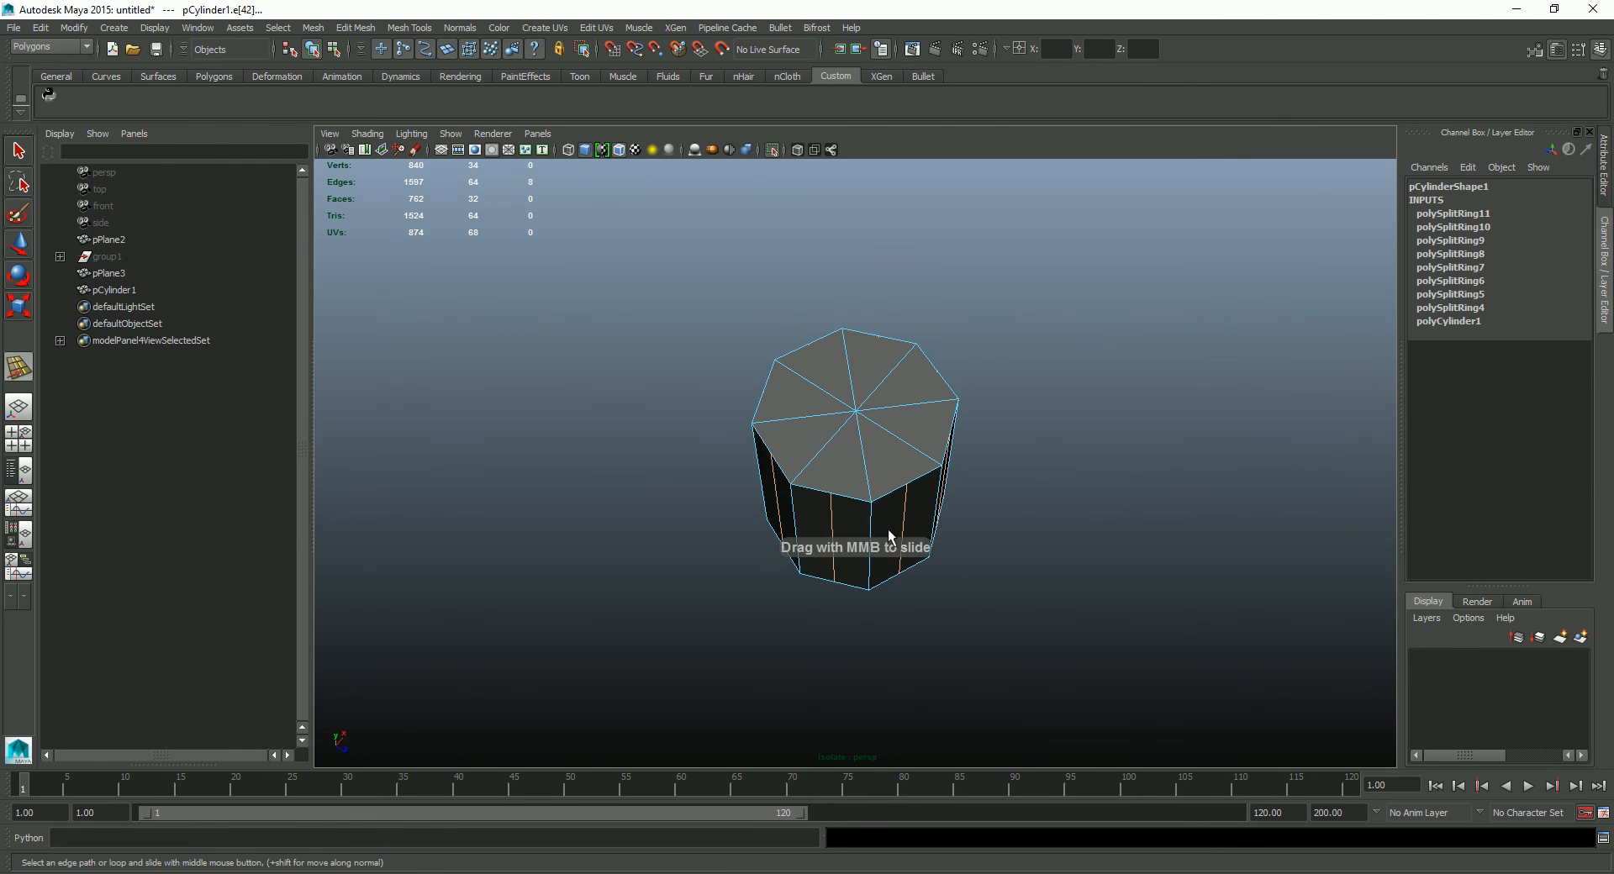
{"action": "left_click_drag", "start_coordinate": [588, 639], "coordinate": [533, 645], "text": "alt"}
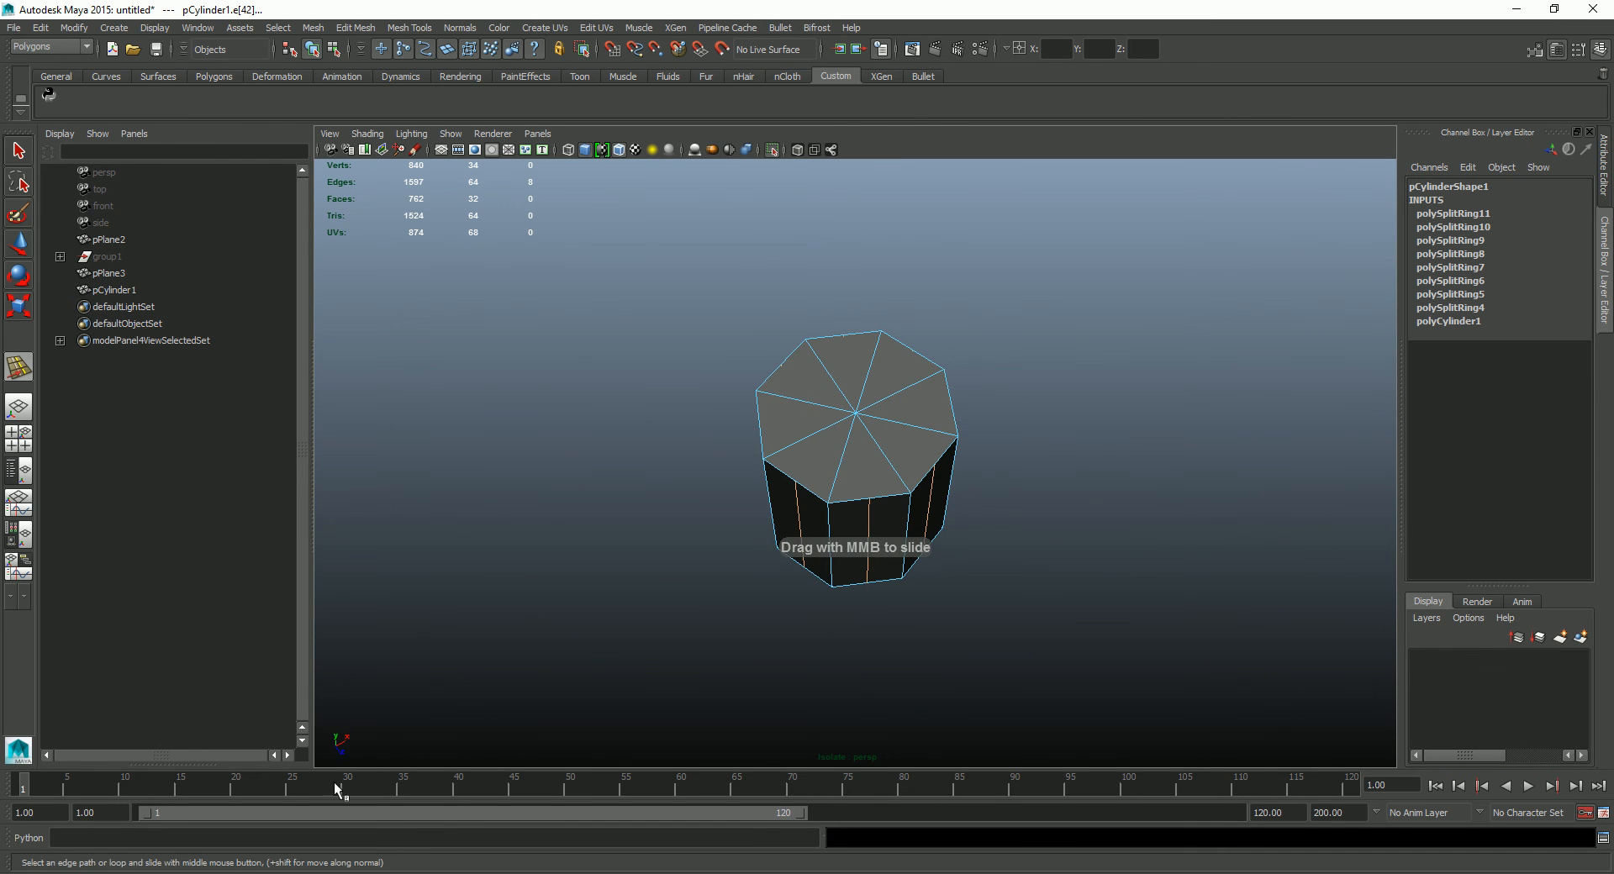
Step: Change the viewport background to plain grey and return the timeline to frame 1
{"action": "key", "text": "alt+v"}
{"action": "key", "text": "alt+v"}
{"action": "key", "text": "alt+b"}
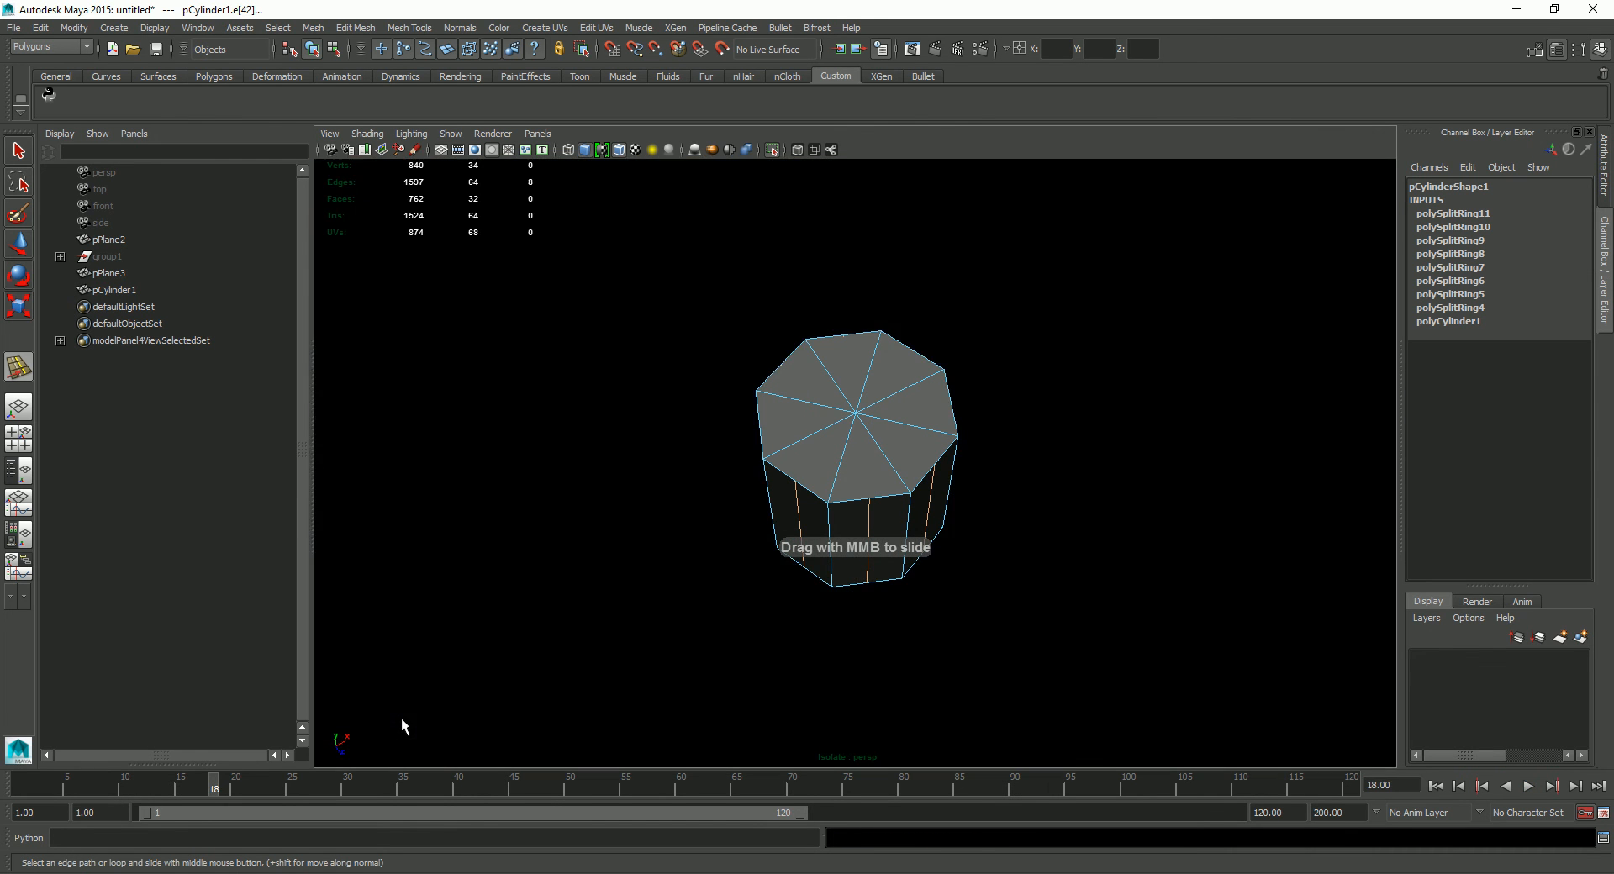
{"action": "key", "text": "alt+b"}
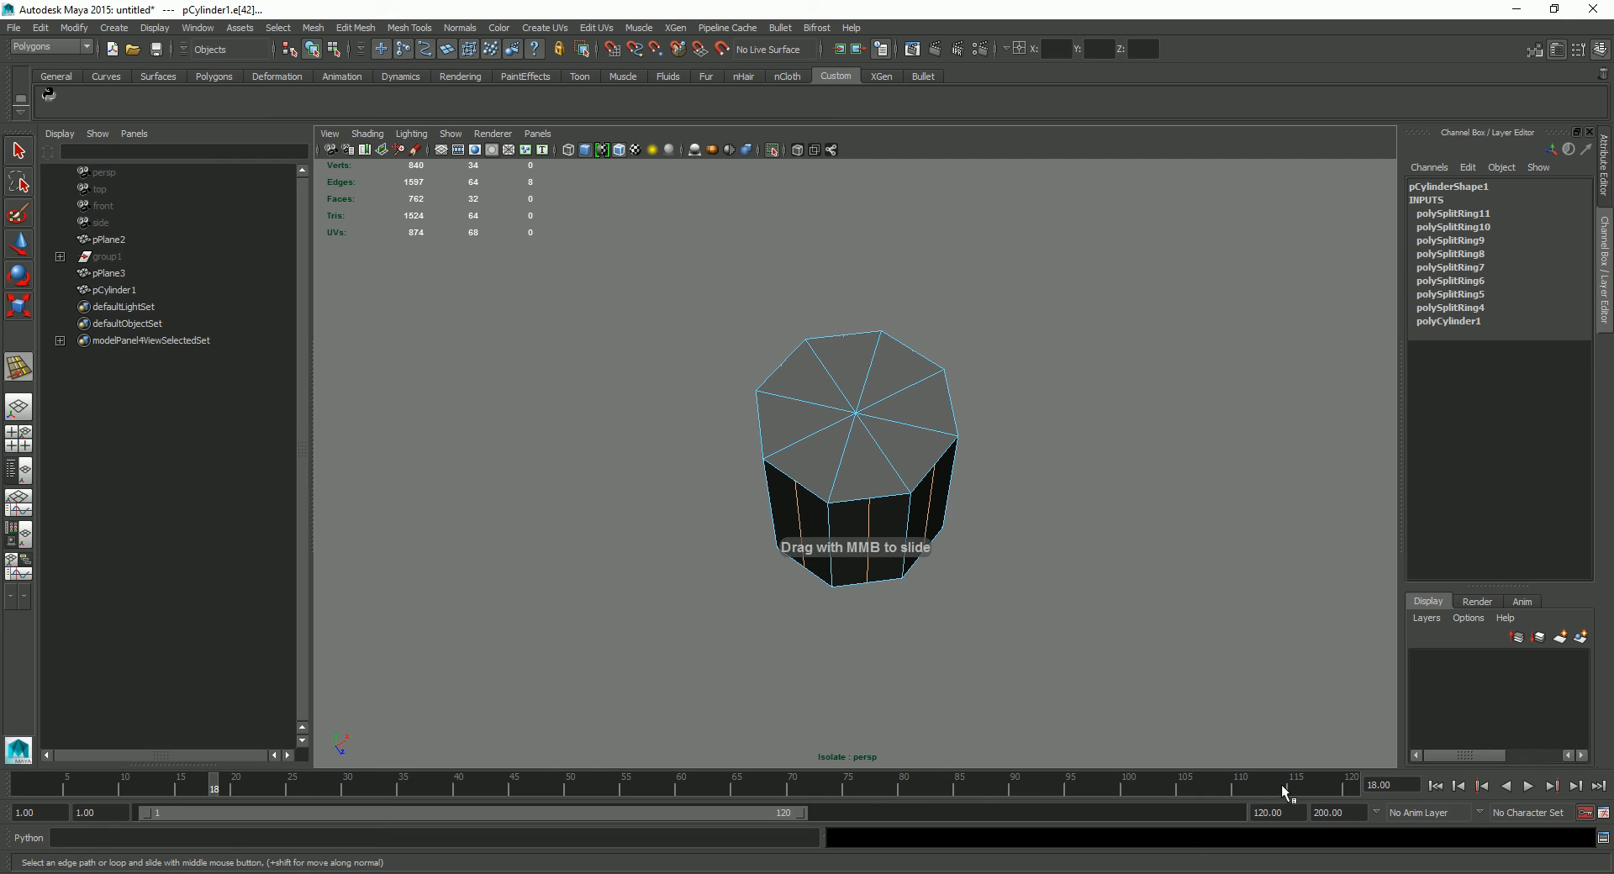
{"action": "left_click", "coordinate": [1435, 785]}
Step: Try scaling the selected vertical edges along individual axes, then undo the scaling
{"action": "left_click_drag", "start_coordinate": [1102, 586], "coordinate": [1102, 522], "text": "alt"}
{"action": "mouse_move", "coordinate": [870, 588]}
{"action": "left_mouse_down", "text": "alt"}
{"action": "mouse_move", "coordinate": [890, 511]}
{"action": "mouse_move", "coordinate": [869, 598]}
{"action": "mouse_move", "coordinate": [847, 614]}
{"action": "mouse_move", "coordinate": [821, 583]}
{"action": "mouse_move", "coordinate": [868, 577]}
{"action": "left_mouse_up", "text": "alt"}
{"action": "key", "text": "r"}
{"action": "left_click_drag", "start_coordinate": [1006, 504], "coordinate": [923, 508], "text": "alt"}
{"action": "left_click_drag", "start_coordinate": [815, 447], "coordinate": [811, 455]}
{"action": "left_click_drag", "start_coordinate": [911, 455], "coordinate": [937, 525], "text": "alt"}
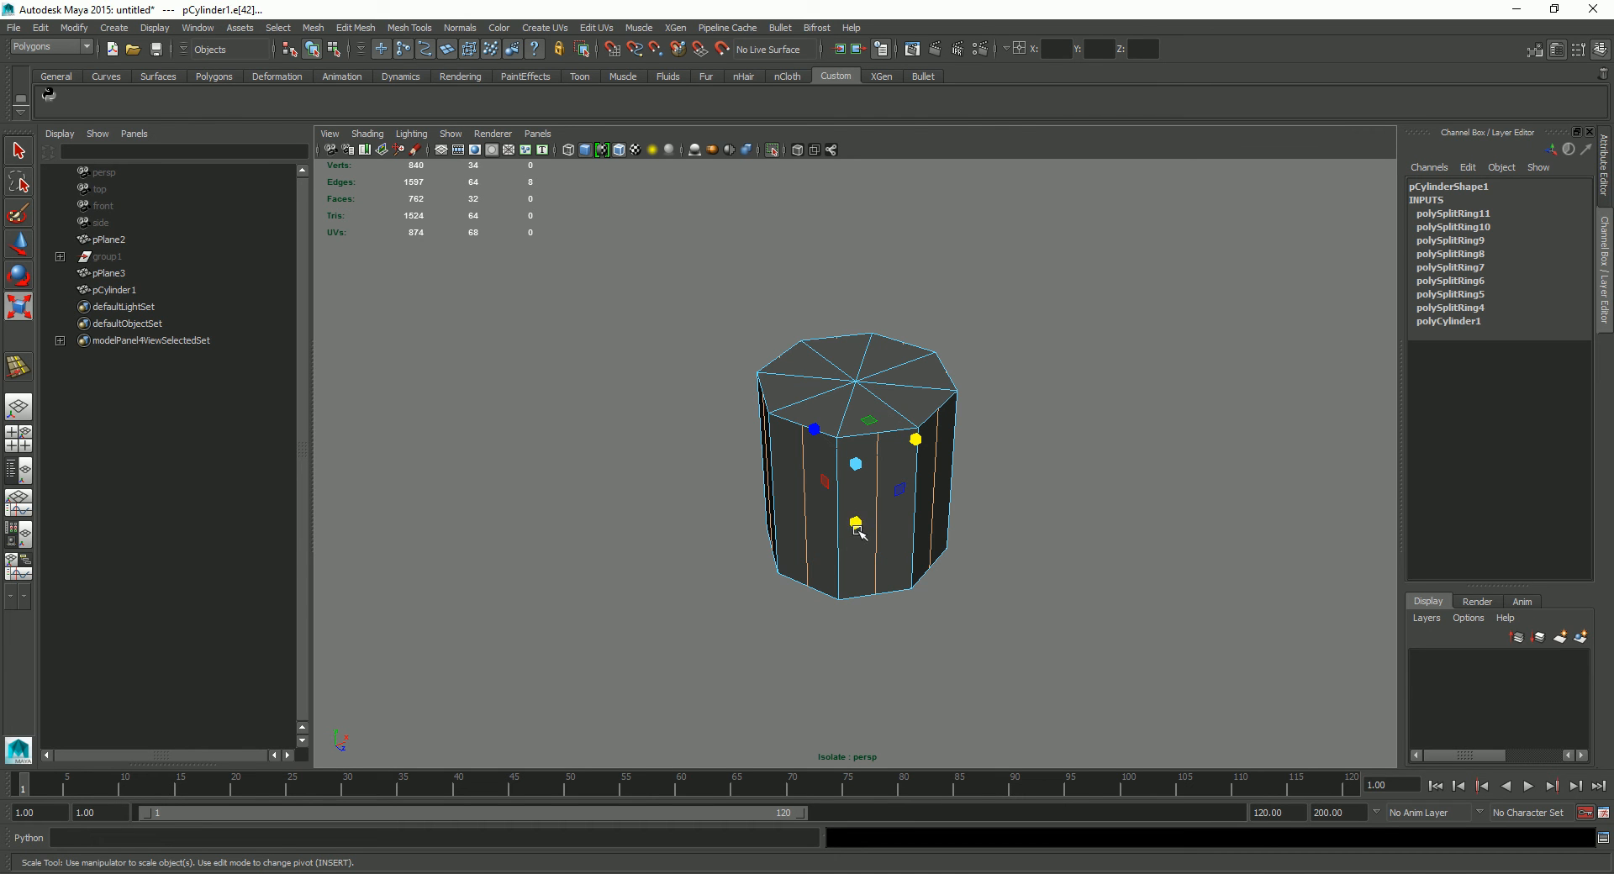
{"action": "left_click_drag", "start_coordinate": [858, 547], "coordinate": [870, 521], "text": "alt"}
{"action": "left_click_drag", "start_coordinate": [915, 439], "coordinate": [855, 537]}
{"action": "key", "text": "ctrl+z"}
{"action": "key", "text": "ctrl+z"}
{"action": "key", "text": "ctrl+z"}
Step: Scale the selected vertical edges outward in X and Z only until the cylinder is evenly round, undoing an oversized first attempt
{"action": "left_click_drag", "start_coordinate": [857, 530], "coordinate": [870, 558]}
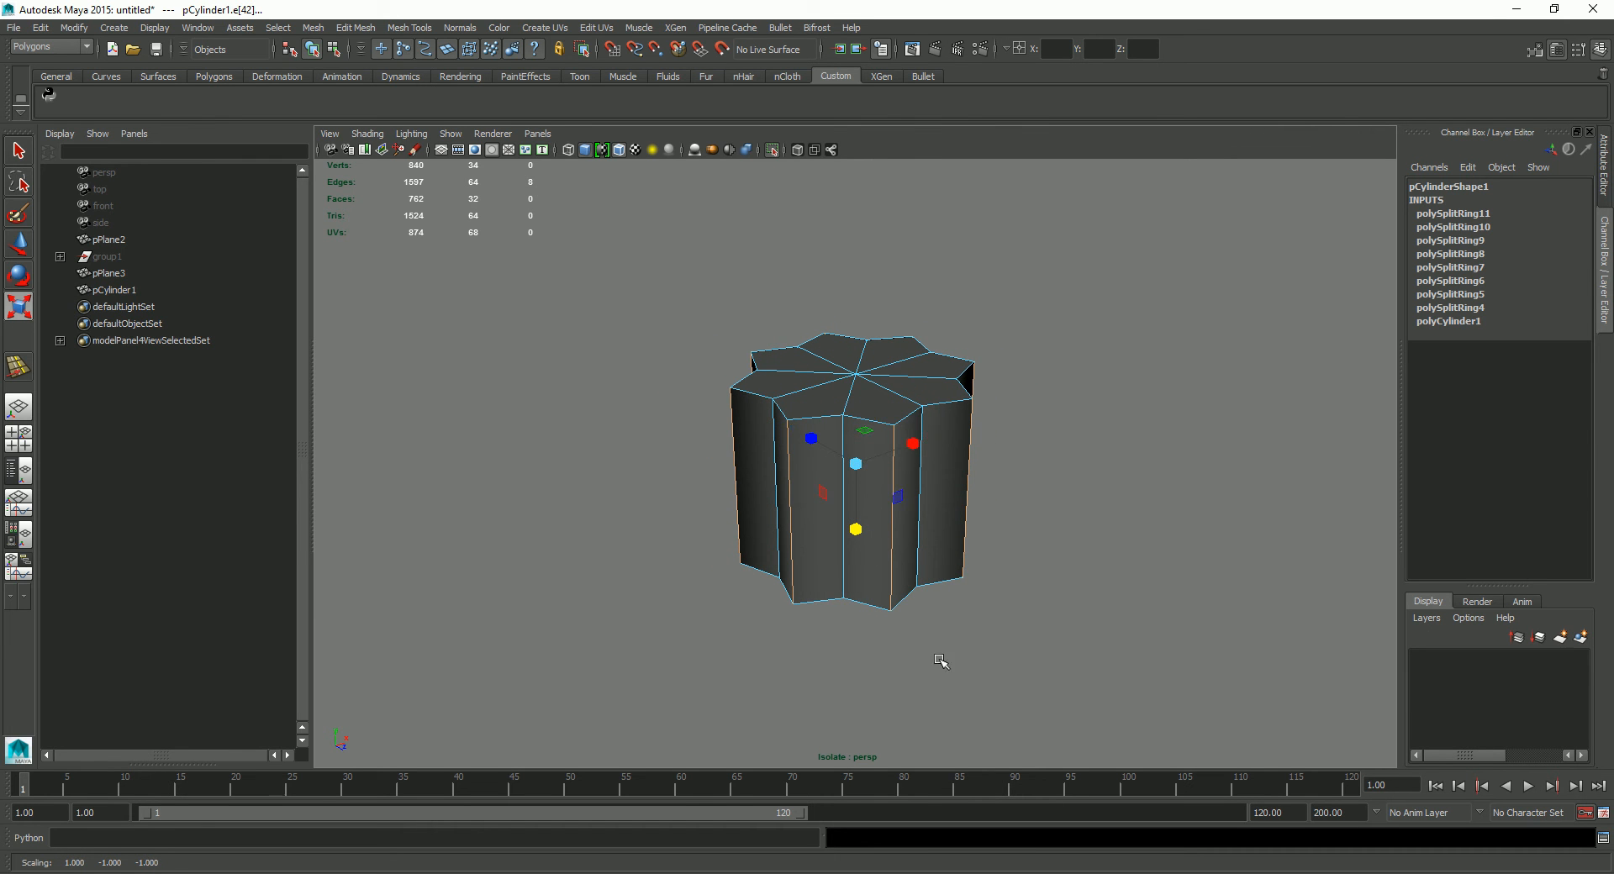
{"action": "key", "text": "ctrl+z"}
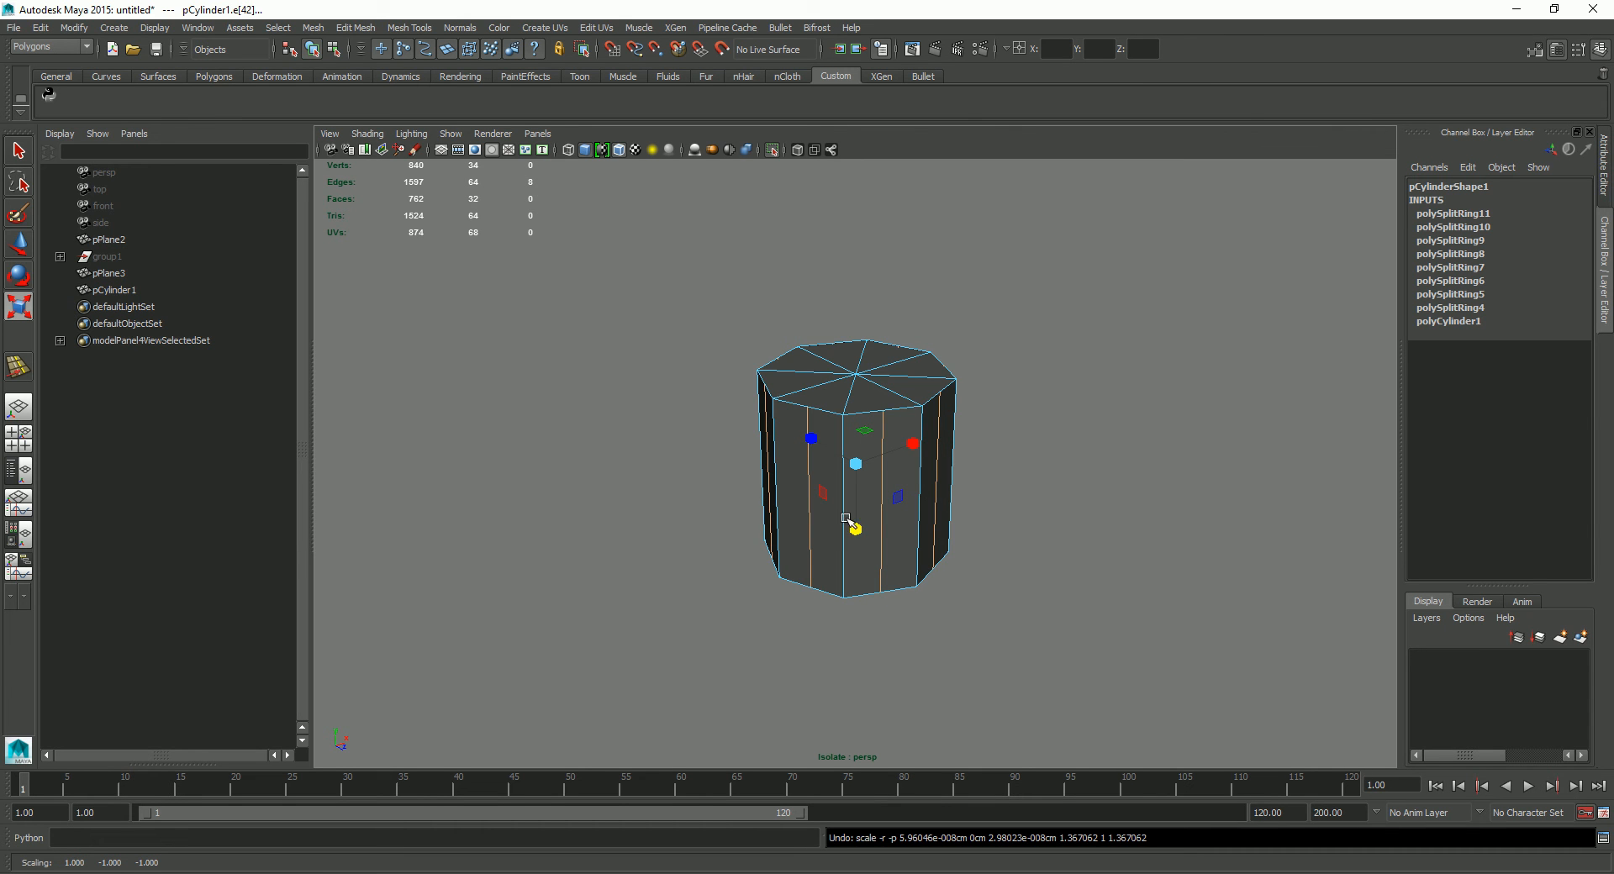
{"action": "left_click", "coordinate": [859, 533]}
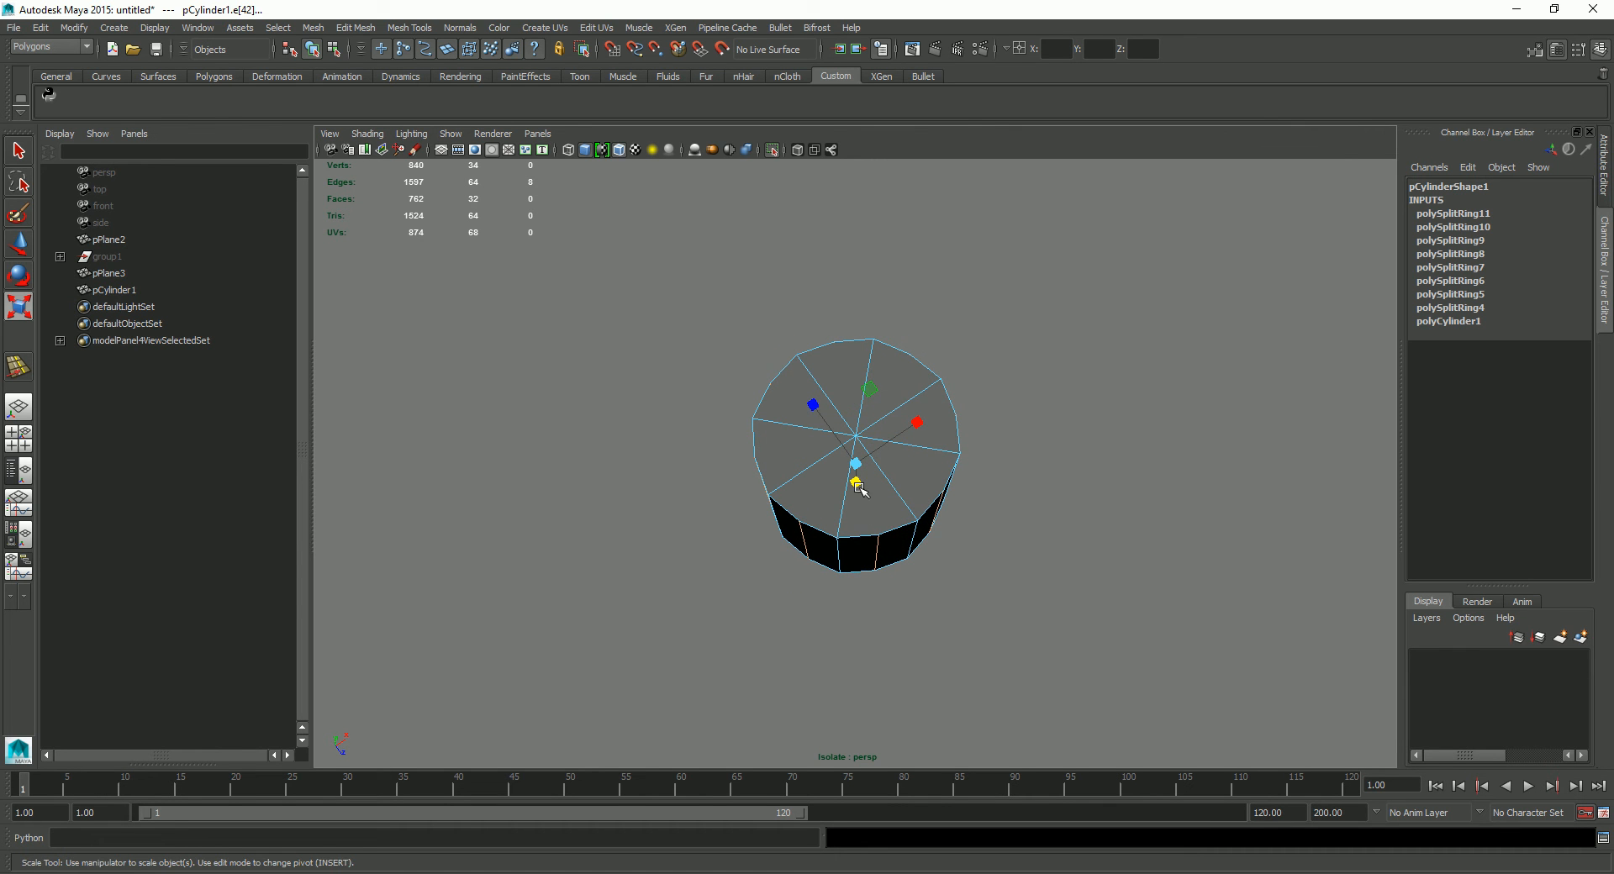
{"action": "mouse_move", "coordinate": [859, 492]}
{"action": "left_mouse_down", "text": "alt"}
{"action": "mouse_move", "coordinate": [933, 355]}
{"action": "mouse_move", "coordinate": [1052, 400]}
{"action": "mouse_move", "coordinate": [1027, 558]}
{"action": "mouse_move", "coordinate": [973, 461]}
{"action": "mouse_move", "coordinate": [890, 541]}
{"action": "mouse_move", "coordinate": [793, 462]}
{"action": "mouse_move", "coordinate": [854, 515]}
{"action": "left_mouse_up", "text": "alt"}
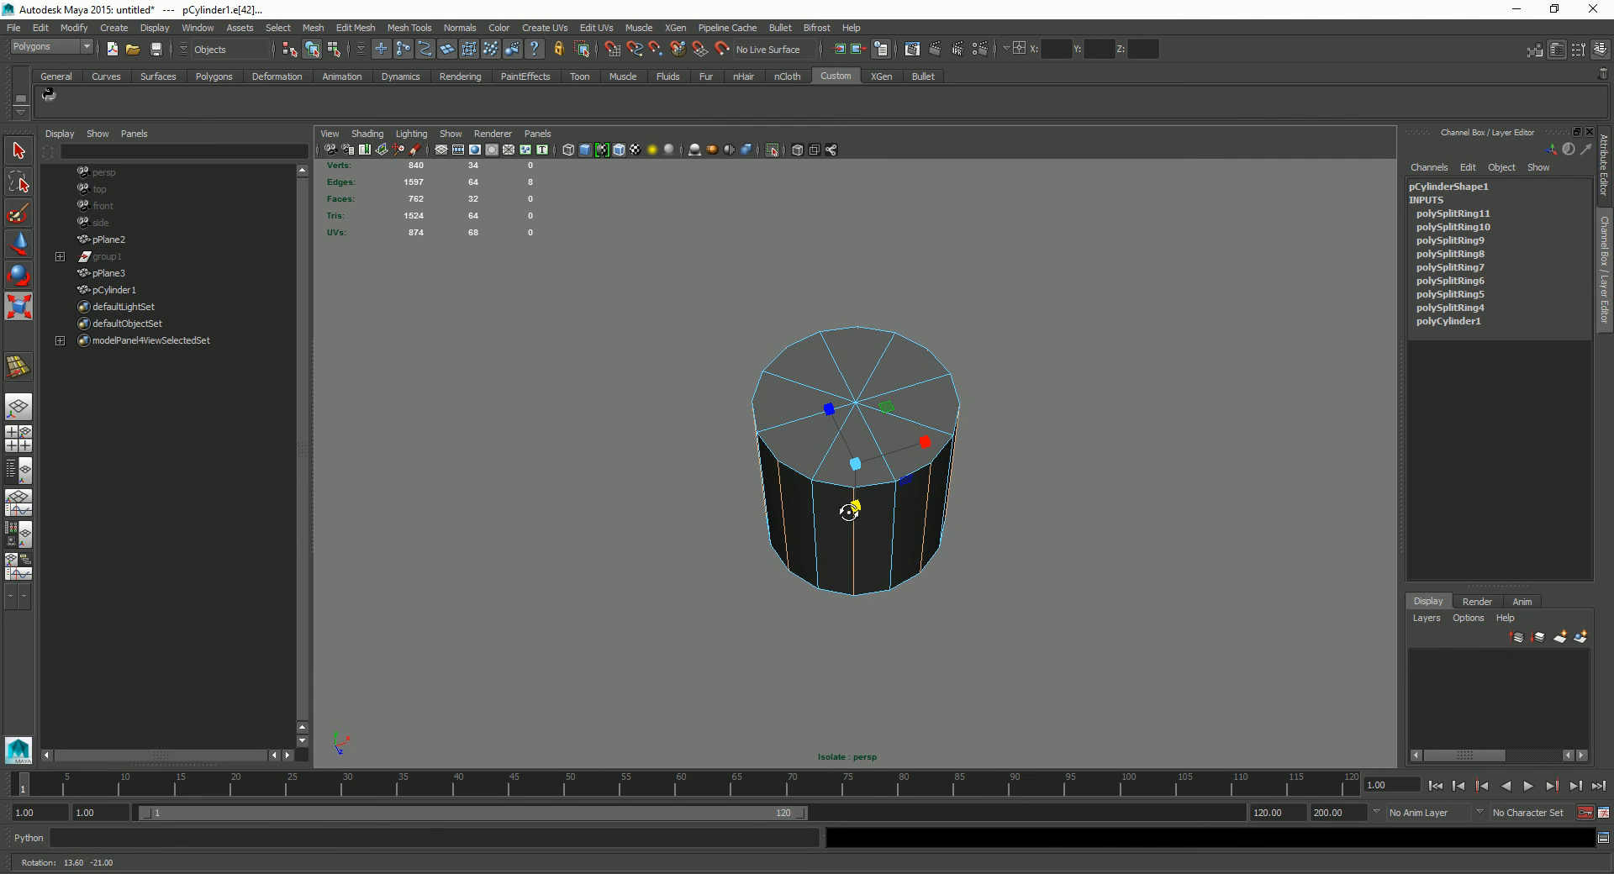
Step: Deselect the edges, select the whole cylinder and check its roundness from the side and above
{"action": "key", "text": "w"}
{"action": "left_click", "coordinate": [1023, 463]}
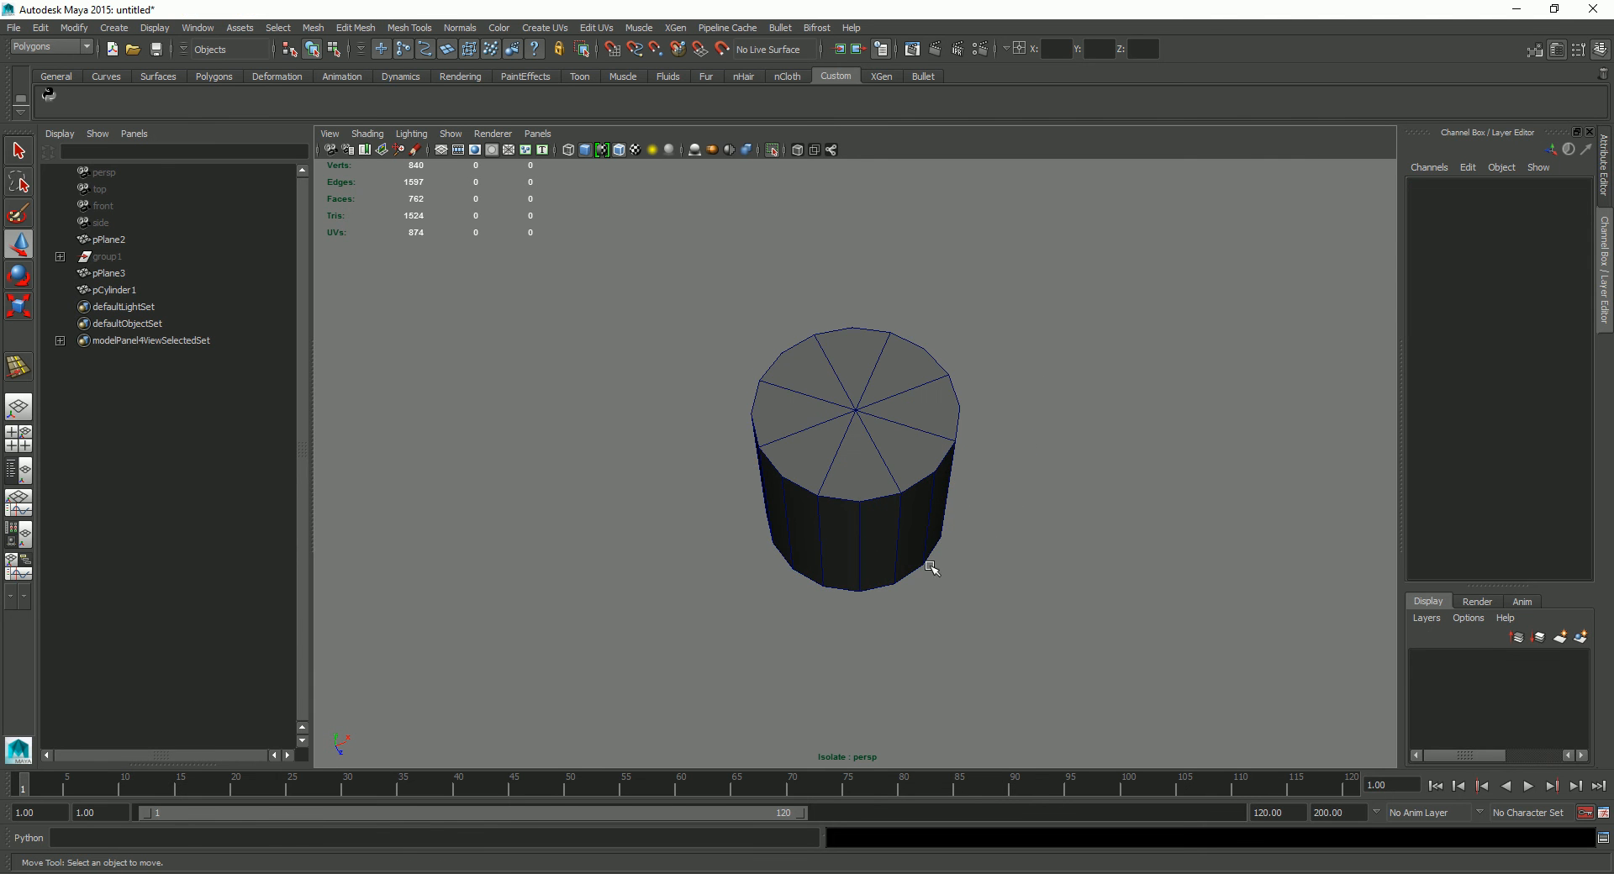
{"action": "left_click", "coordinate": [891, 551]}
{"action": "left_click_drag", "start_coordinate": [868, 588], "coordinate": [864, 510], "text": "alt"}
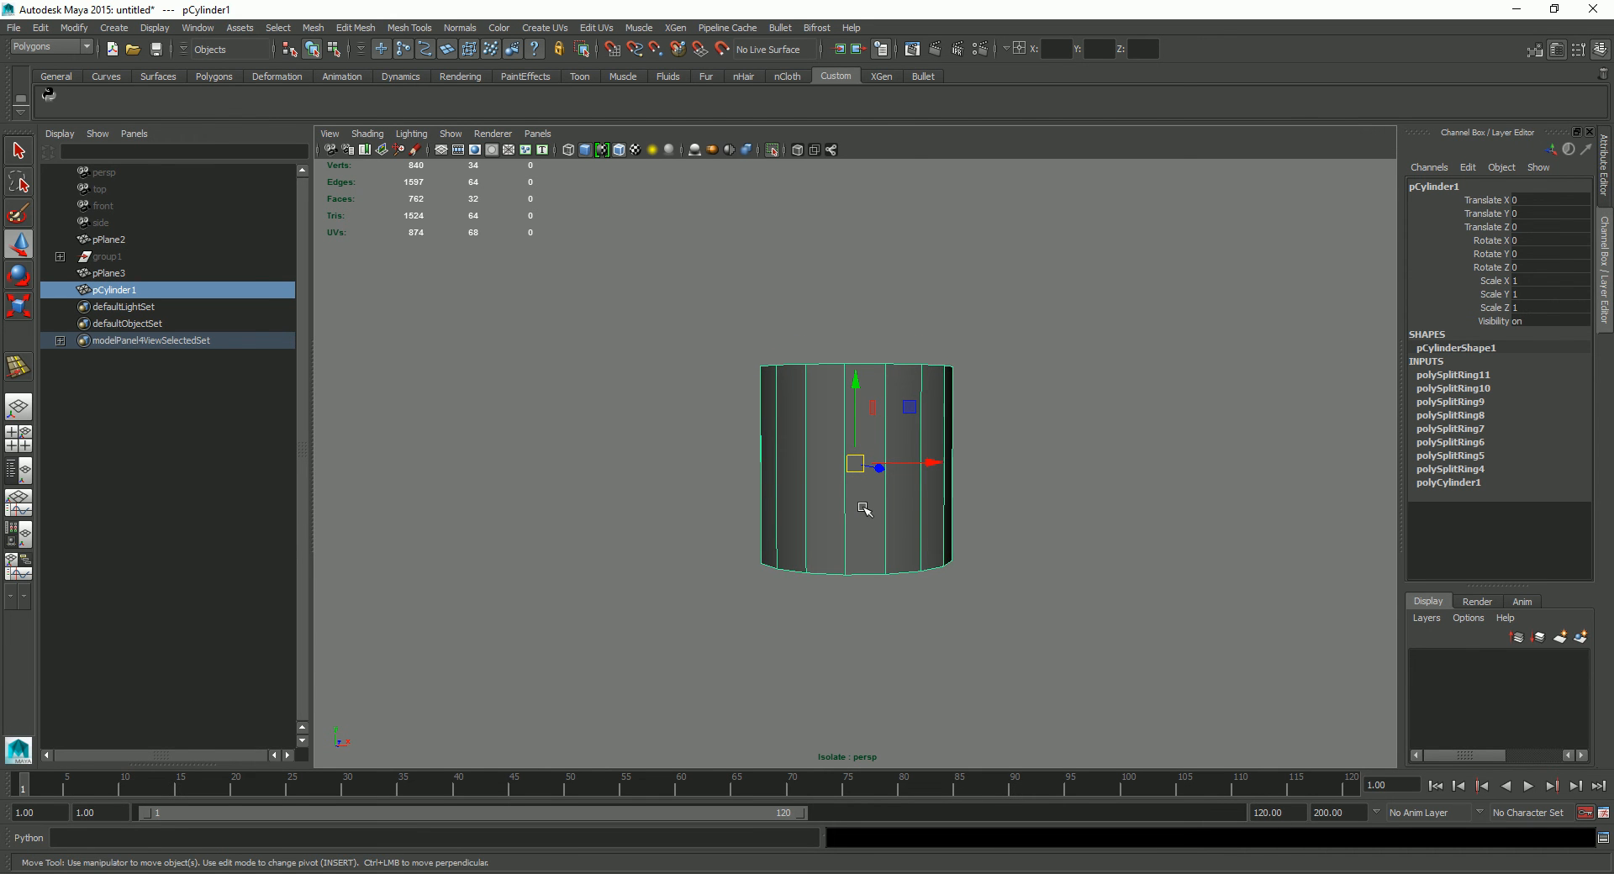
{"action": "left_click_drag", "start_coordinate": [864, 510], "coordinate": [945, 462], "text": "alt"}
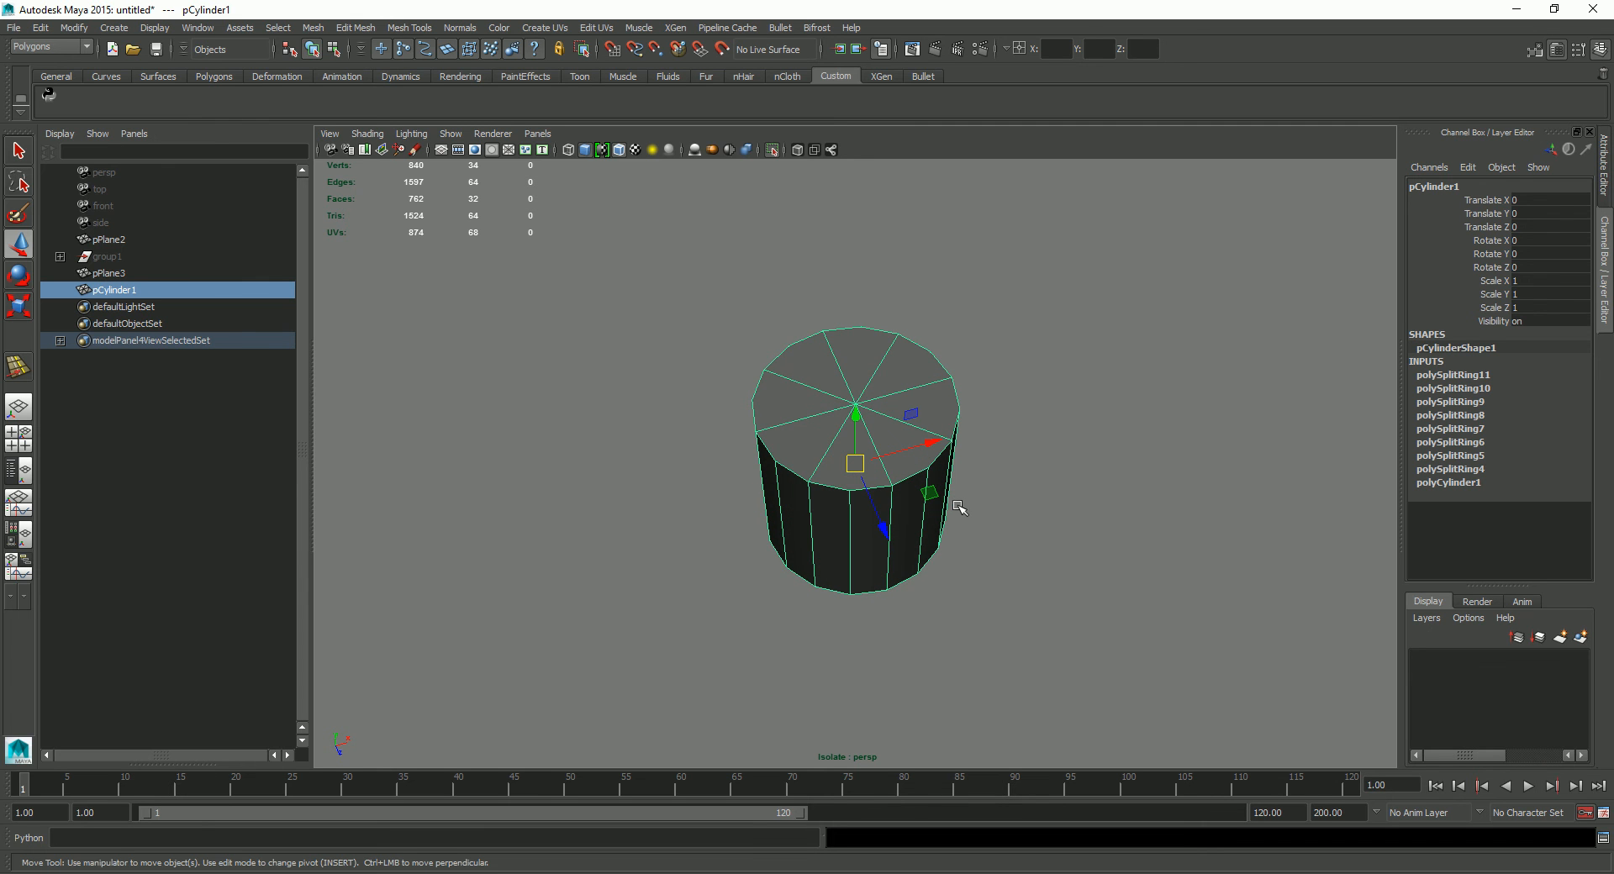